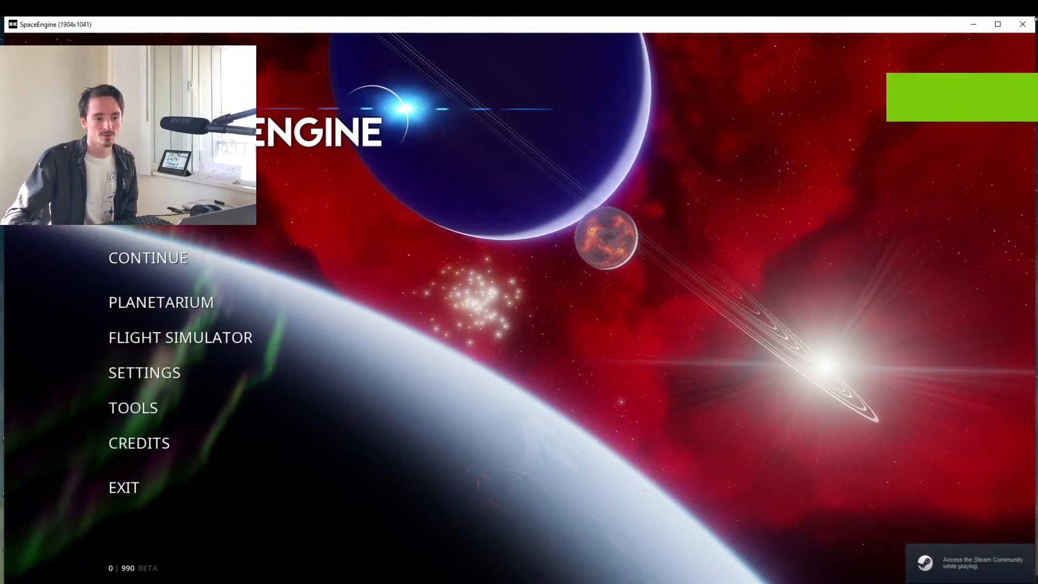
# Resume the previous planetarium session, maximize the window and turn Earth's daylit side into view.
pyautogui.click(182, 259)
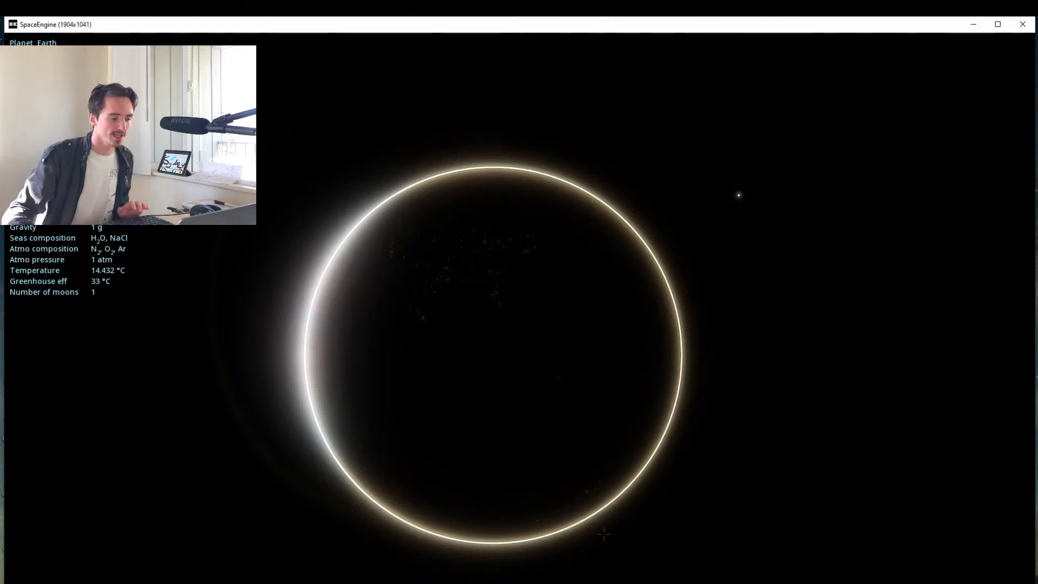
pyautogui.click(999, 25)
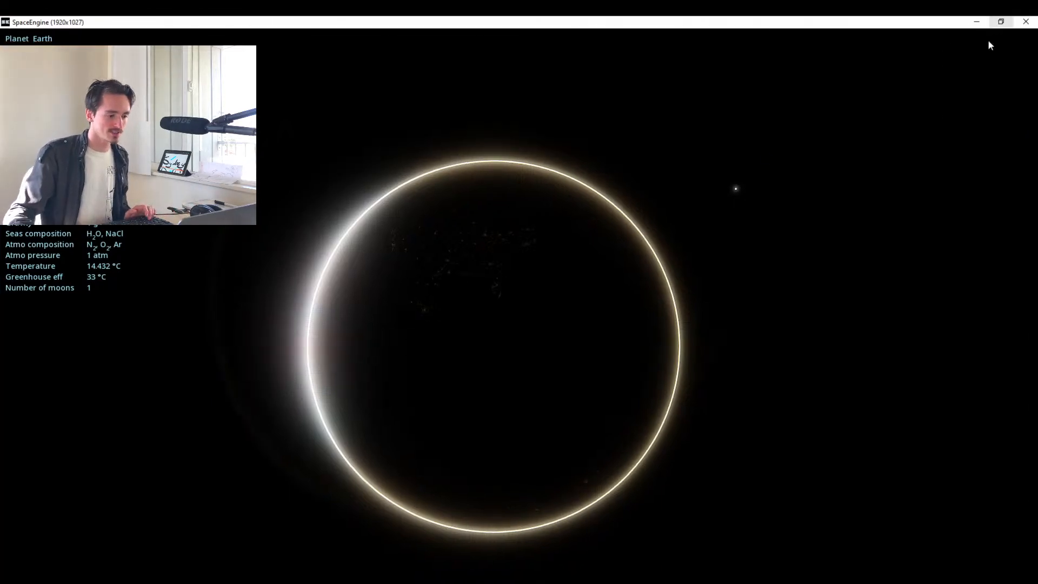
pyautogui.moveTo(541, 373); pyautogui.dragTo(537, 437)
pyautogui.moveTo(9, 574)
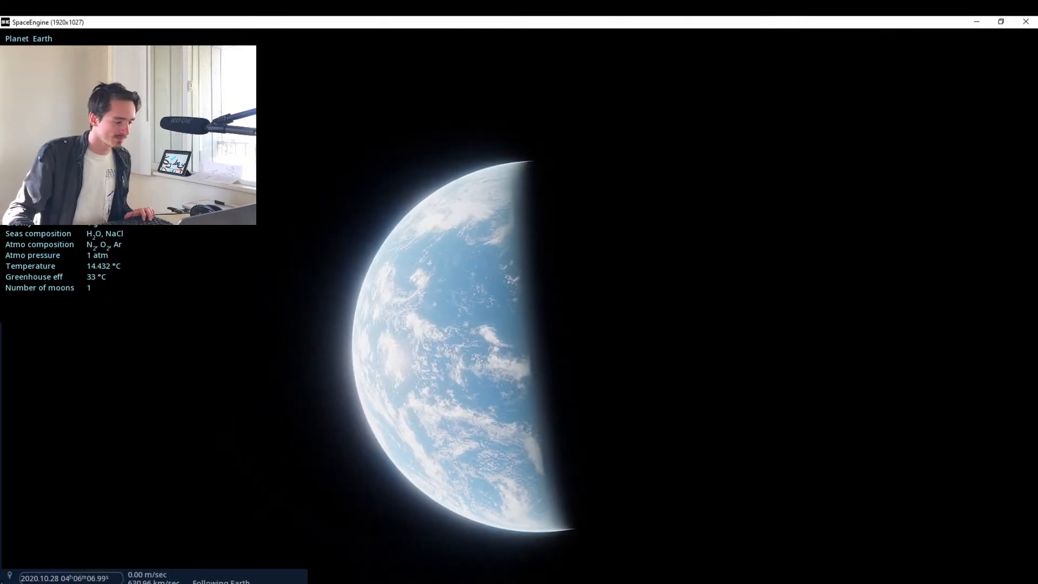
pyautogui.moveTo(11, 536)
# Cycle the photo mode to Manual and on to the following exposure mode.
pyautogui.moveTo(887, 501)
pyautogui.mouseDown()
pyautogui.moveTo(968, 501)
pyautogui.moveTo(882, 508)
pyautogui.mouseUp()
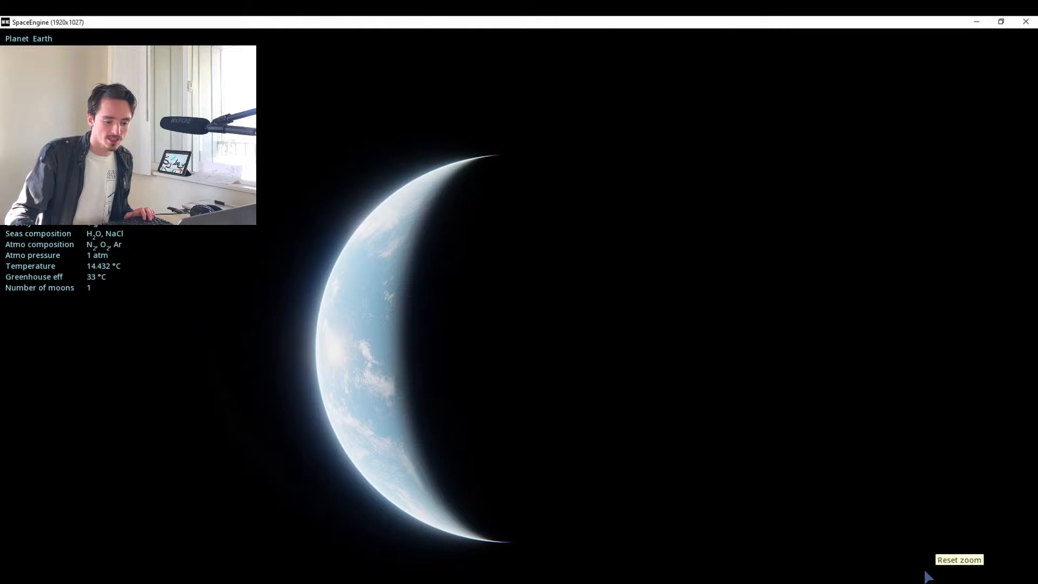
pyautogui.moveTo(922, 577)
pyautogui.click(828, 576)
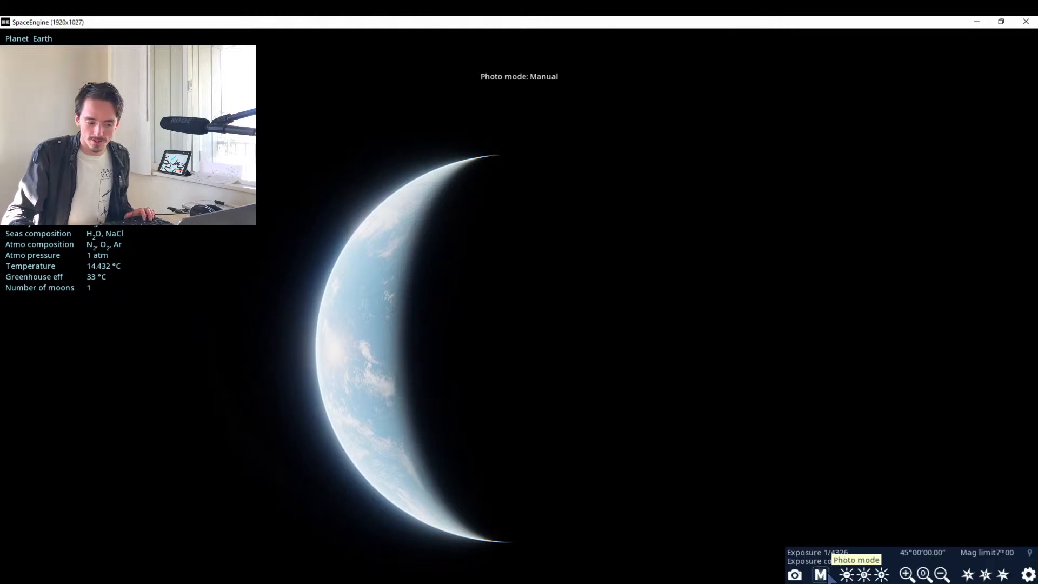
pyautogui.click(828, 576)
# Orbit around Earth from North America's night side to daylit Australia.
pyautogui.moveTo(552, 352); pyautogui.dragTo(426, 398)
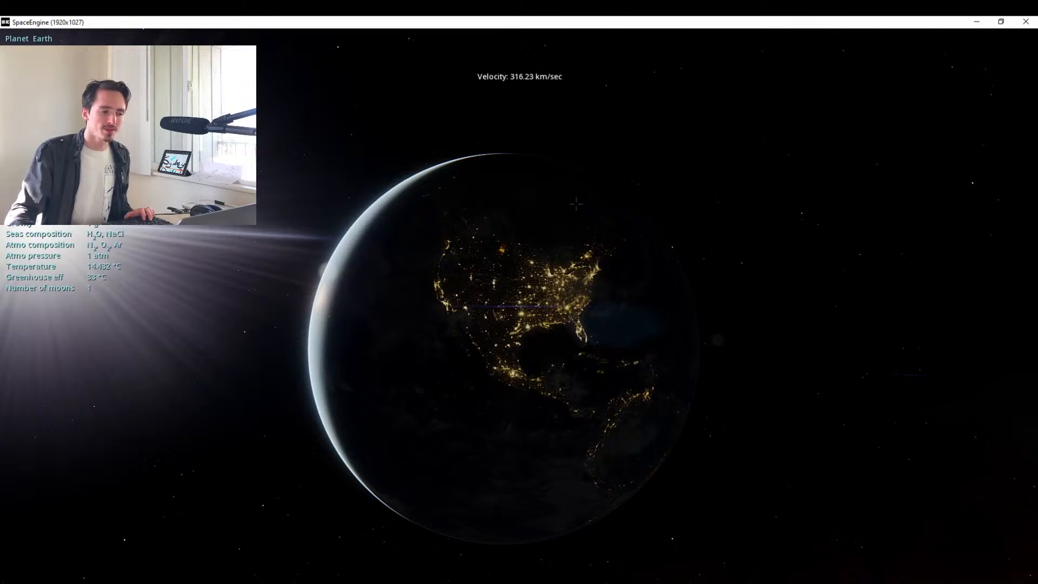
pyautogui.moveTo(576, 205); pyautogui.dragTo(747, 201)
pyautogui.moveTo(373, 338); pyautogui.dragTo(559, 304)
pyautogui.moveTo(4, 538)
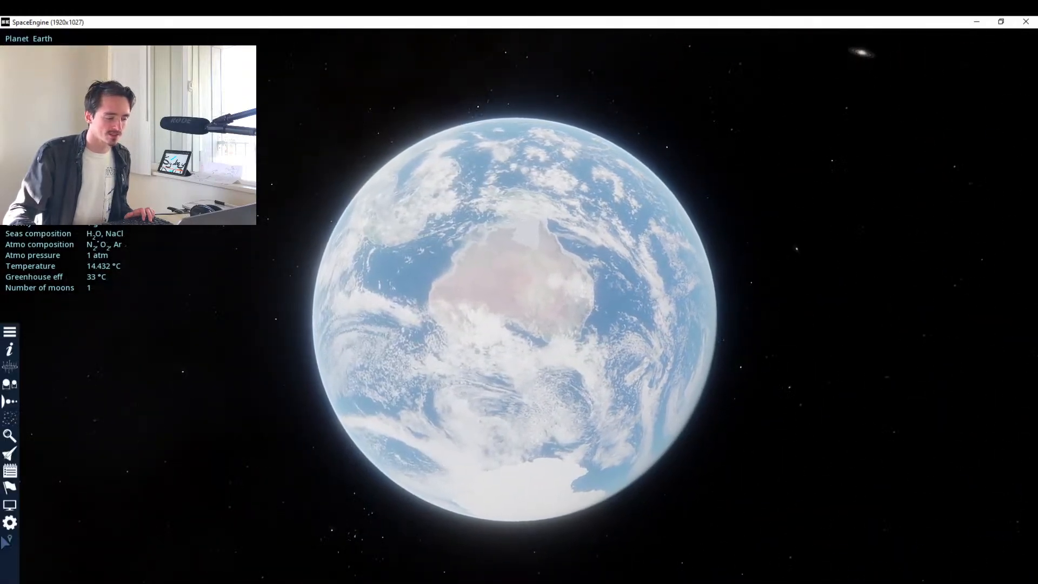
# Raise the flight velocity to 5011.87 km/sec and fly in toward Australia's east coast.
pyautogui.scroll(3, 417, 428)
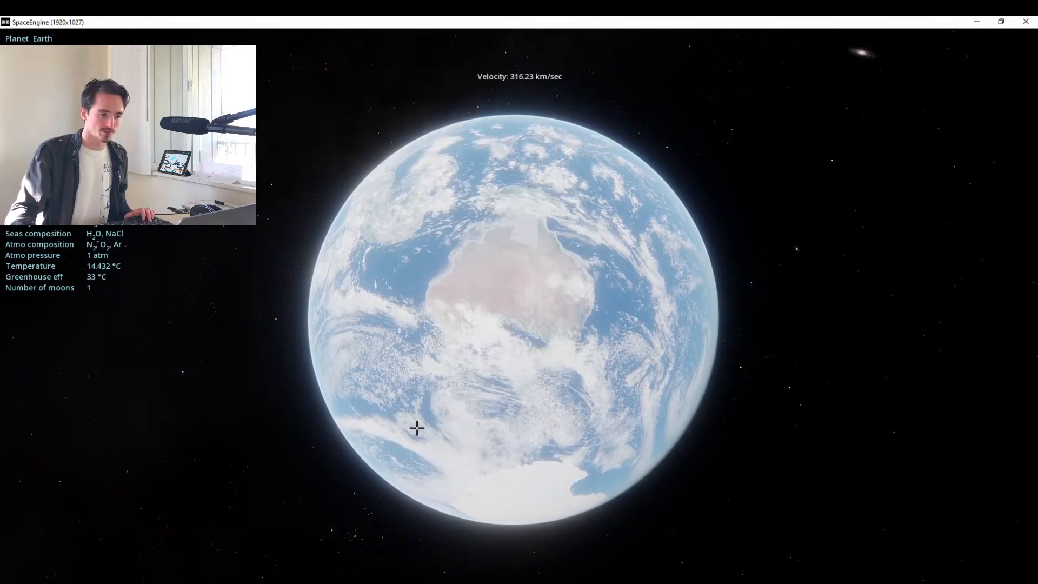
pyautogui.scroll(5, 417, 427)
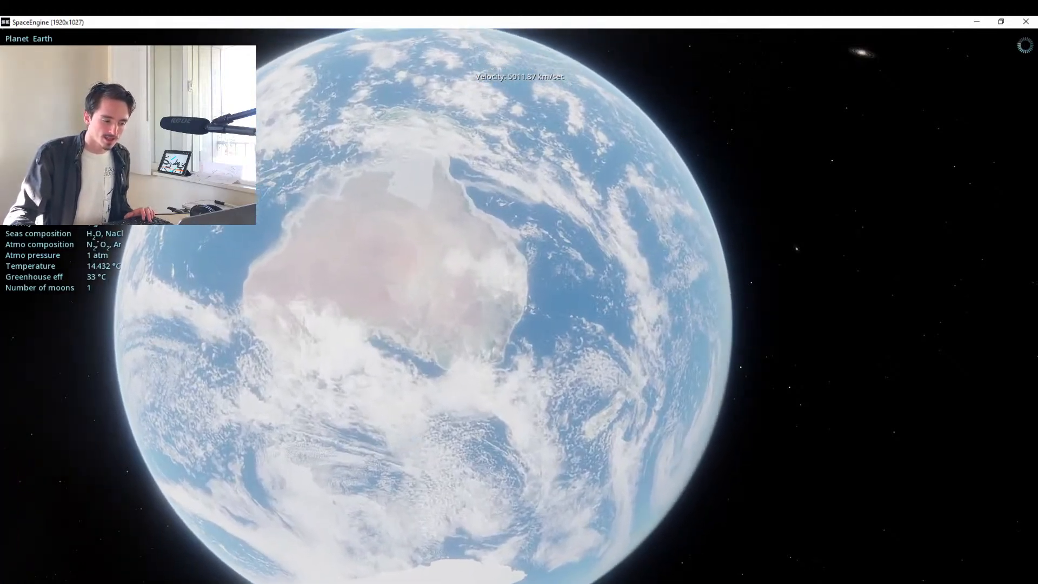
pyautogui.press('w')
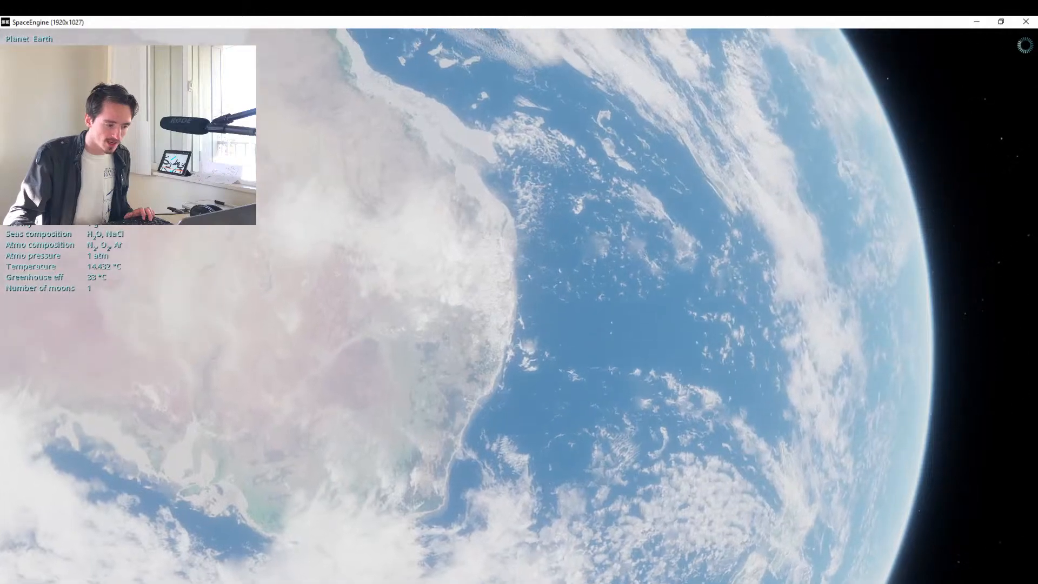
pyautogui.moveTo(417, 427); pyautogui.dragTo(529, 391)
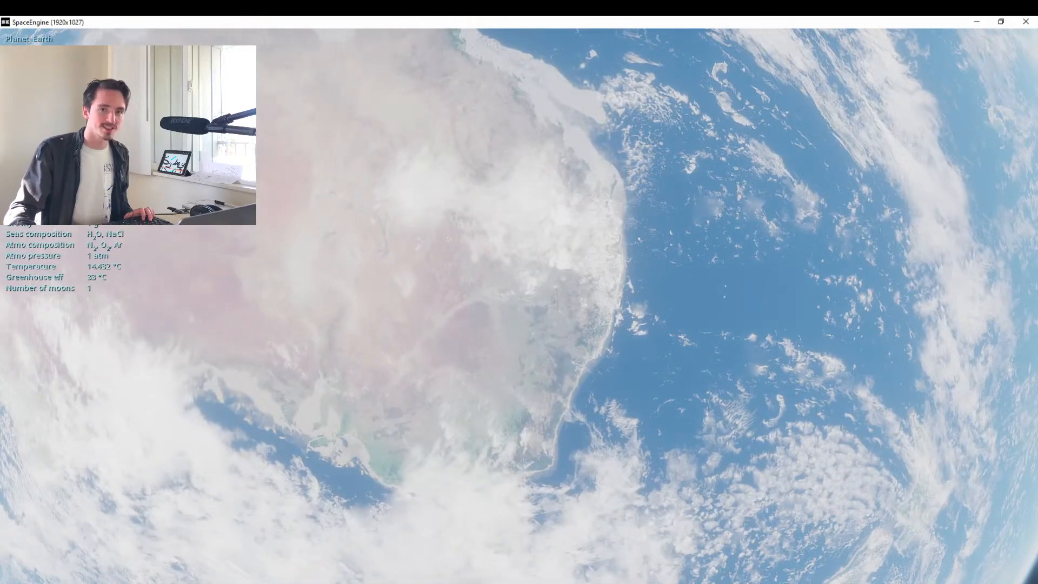
# Orbit from Australia across the day-night boundary to Earth's dark side.
pyautogui.moveTo(45, 573)
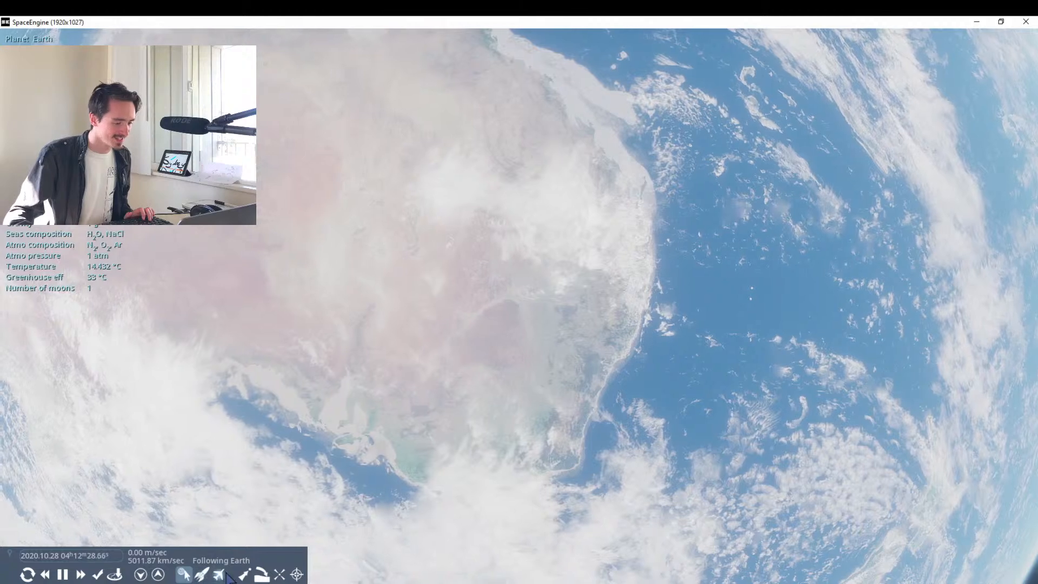
pyautogui.click(295, 577)
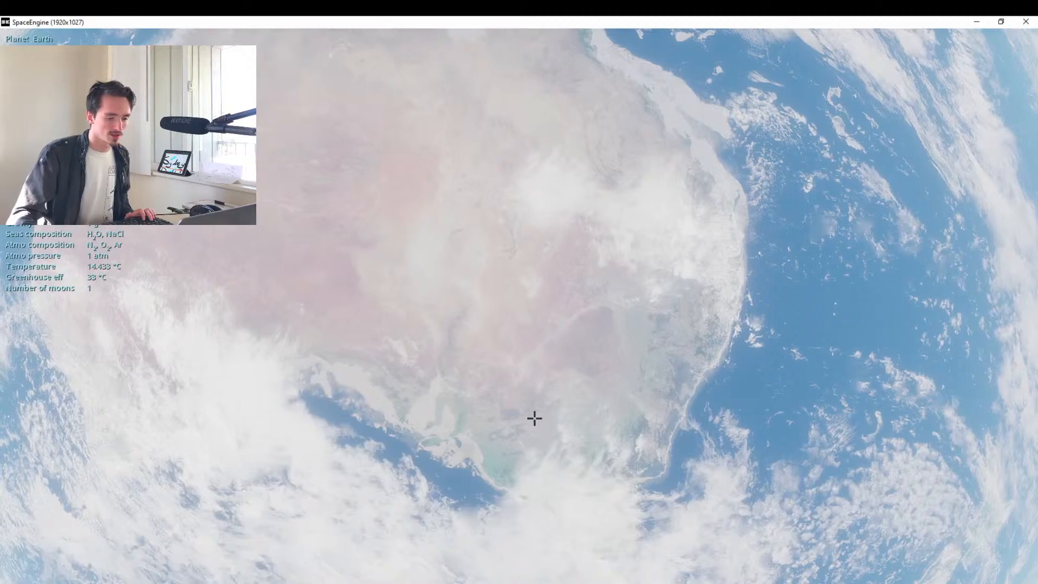
pyautogui.moveTo(534, 419); pyautogui.dragTo(76, 418)
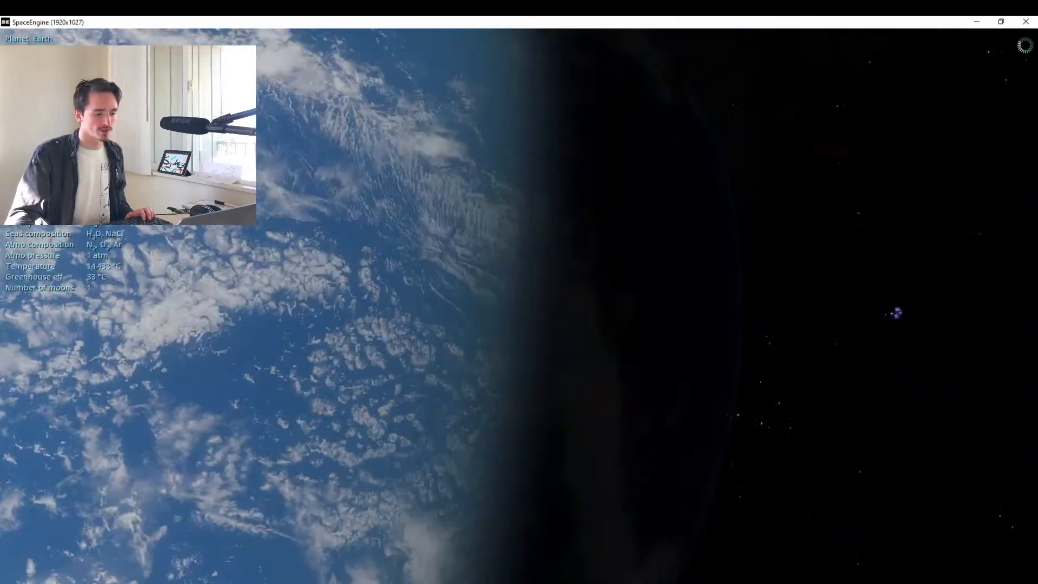
pyautogui.moveTo(346, 419); pyautogui.dragTo(444, 420)
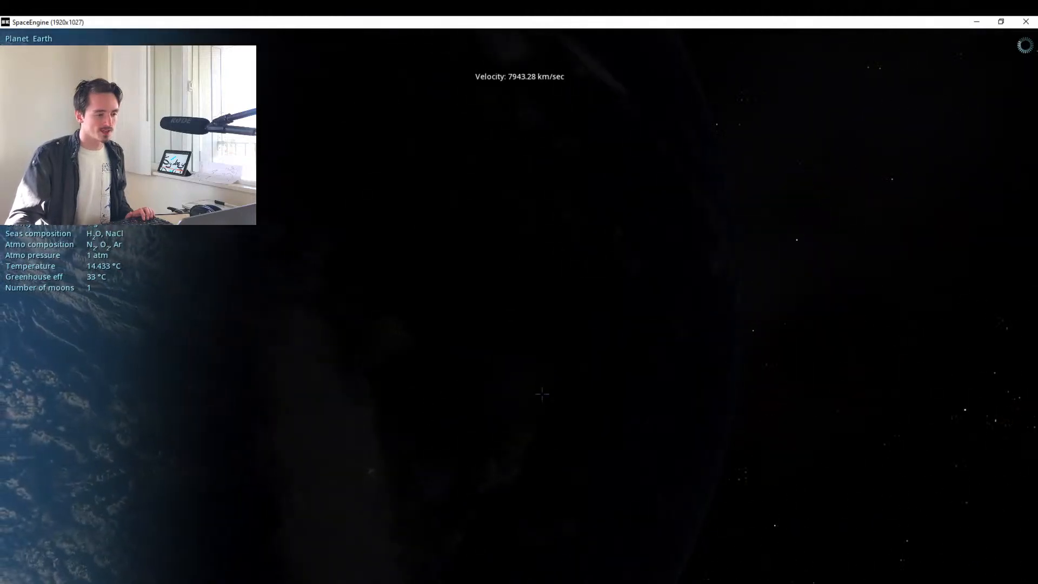
# Accelerate time to 10000x, pause it once Australia's city lights have rotated into the night side, and frame the southeastern coast.
pyautogui.press('l')
pyautogui.press('l')
pyautogui.press('l')
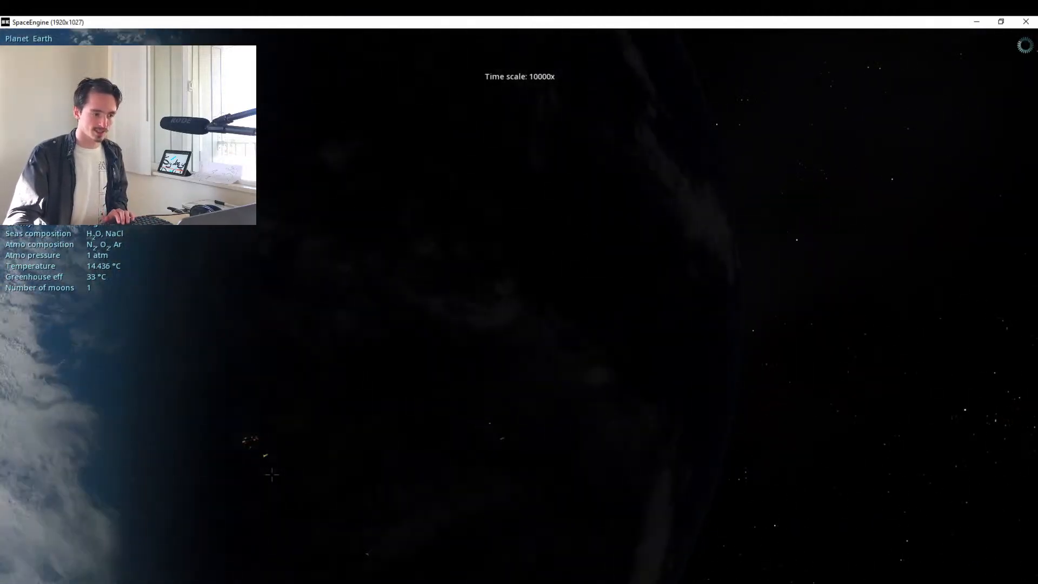
pyautogui.moveTo(306, 463); pyautogui.dragTo(487, 401)
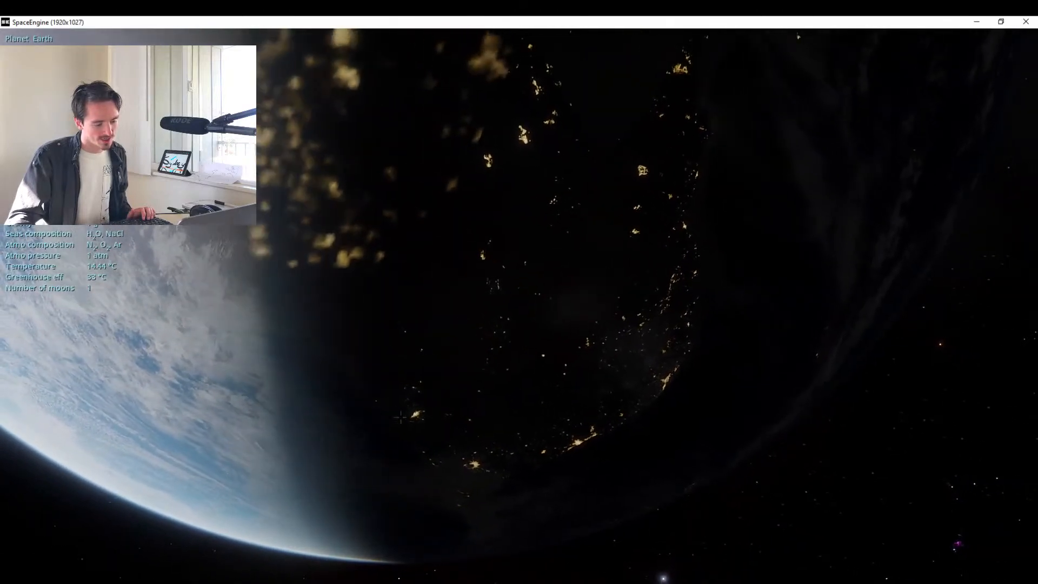
pyautogui.click(63, 574)
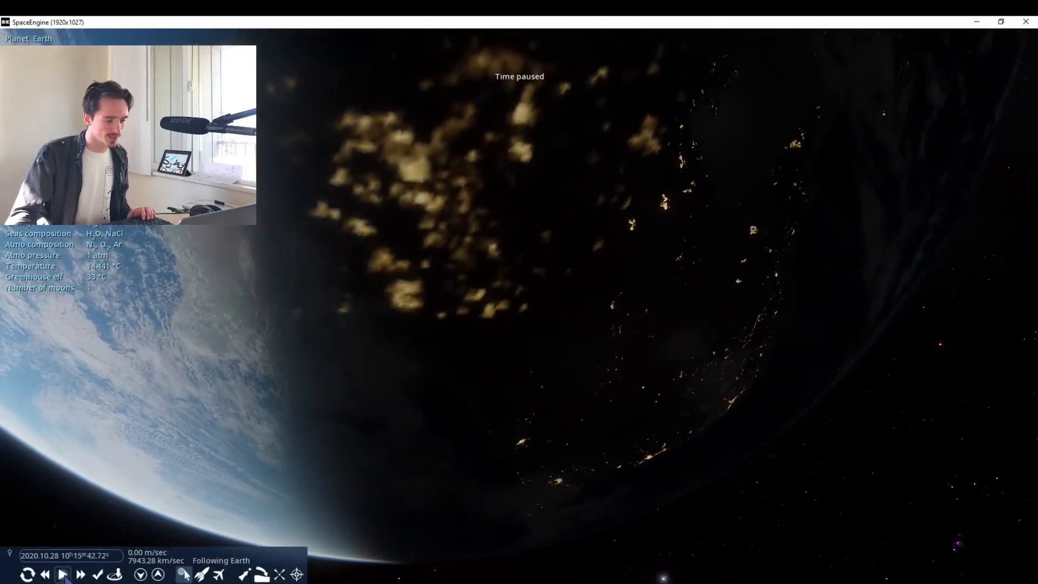
pyautogui.moveTo(519, 346); pyautogui.dragTo(433, 233)
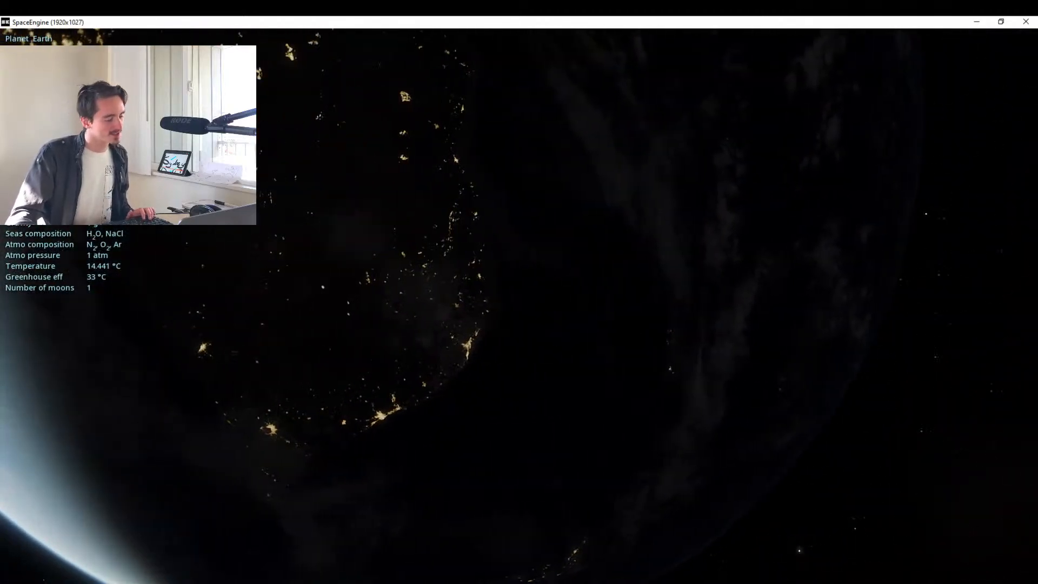
# Open Google Maps in a new incognito Chrome window.
pyautogui.rightClick(70, 583)
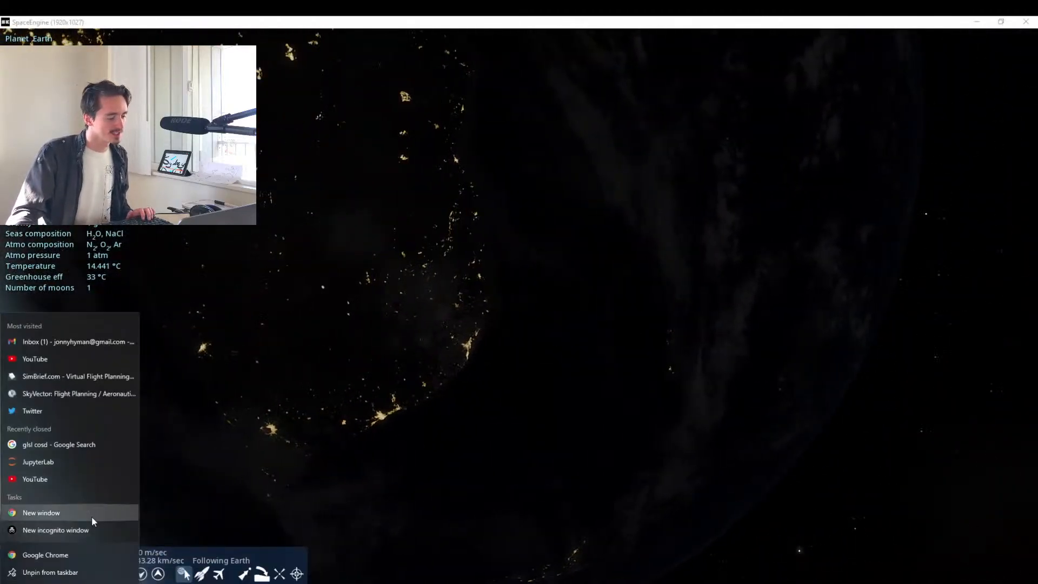
pyautogui.click(92, 529)
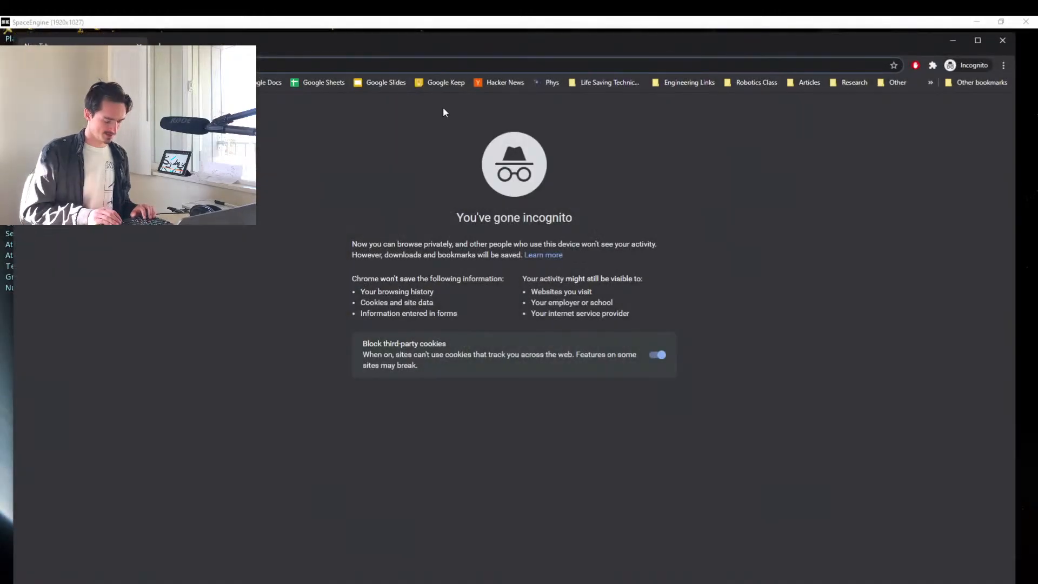
pyautogui.write('maps')
pyautogui.press('Return')
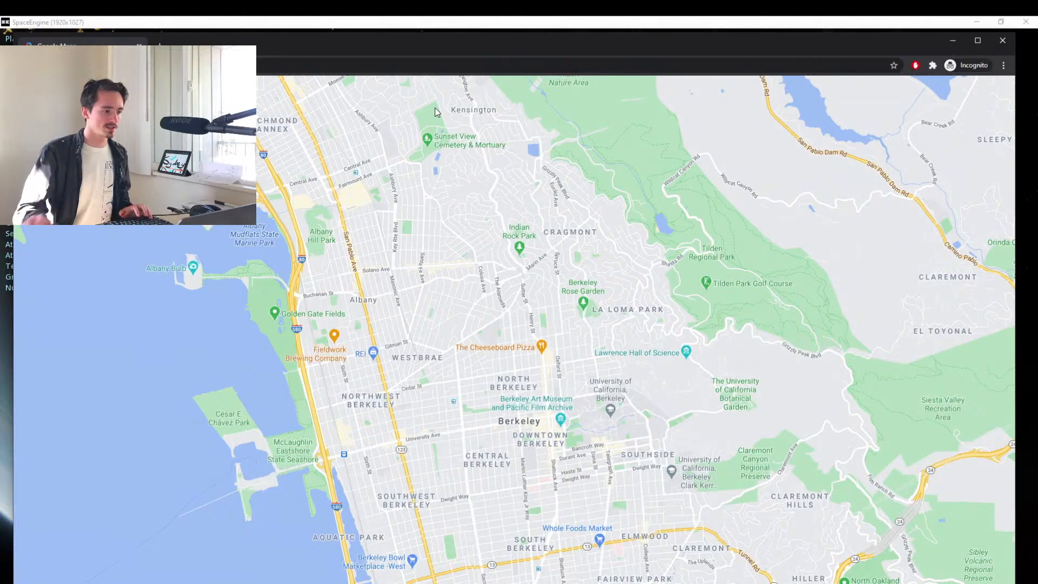
# Look up Sydney on the map and examine where it lies along Australia's east coast.
pyautogui.write('sydney')
pyautogui.press('Return')
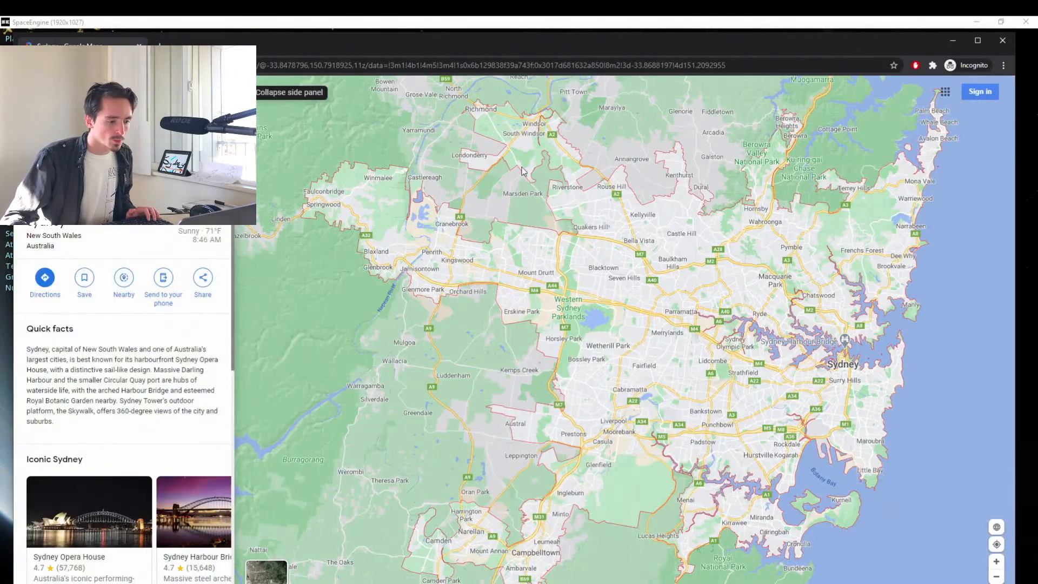
pyautogui.scroll(-3, 731, 429)
pyautogui.scroll(-3, 731, 428)
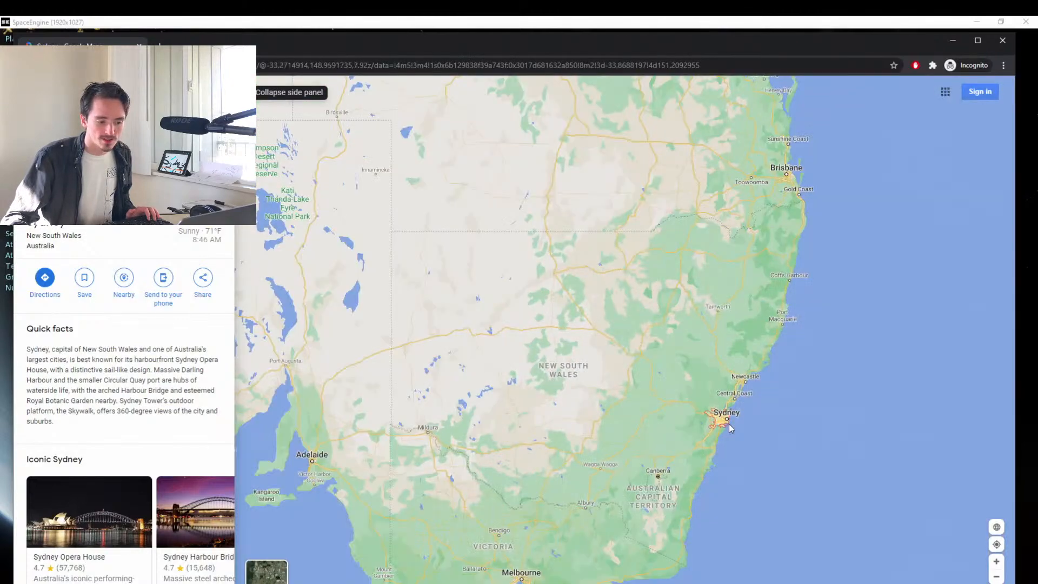
pyautogui.scroll(-3, 729, 424)
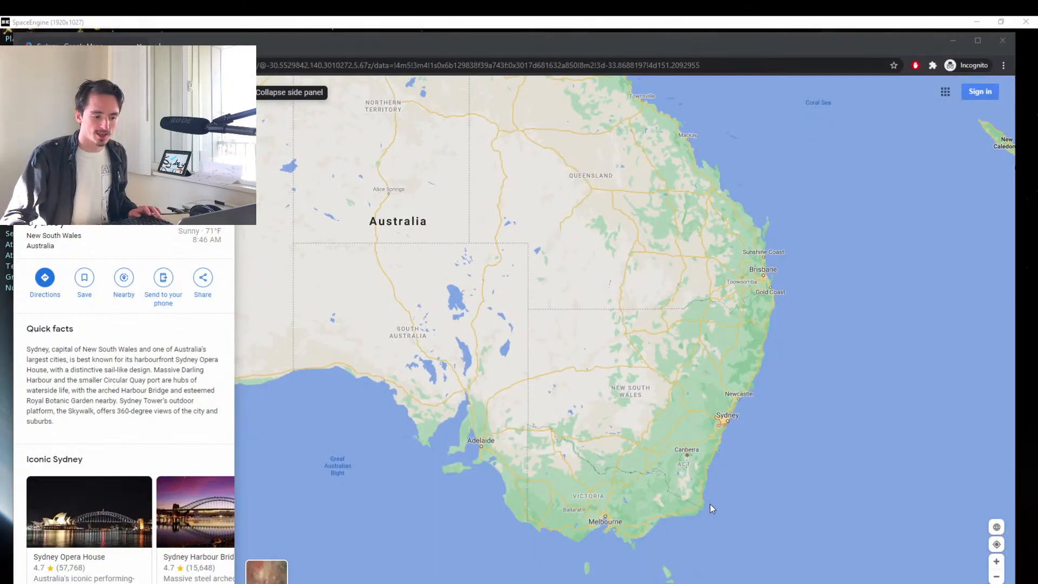
# Return to SpaceEngine and fly in at a lower velocity to a large coastal city's lights.
pyautogui.hotkey('alt', 'Tab')
pyautogui.moveTo(410, 420); pyautogui.dragTo(416, 276)
pyautogui.press('w')
pyautogui.scroll(-3, 523, 287)
pyautogui.scroll(-3, 519, 322)
pyautogui.scroll(-2, 519, 306)
pyautogui.scroll(-2, 520, 306)
pyautogui.press('w')
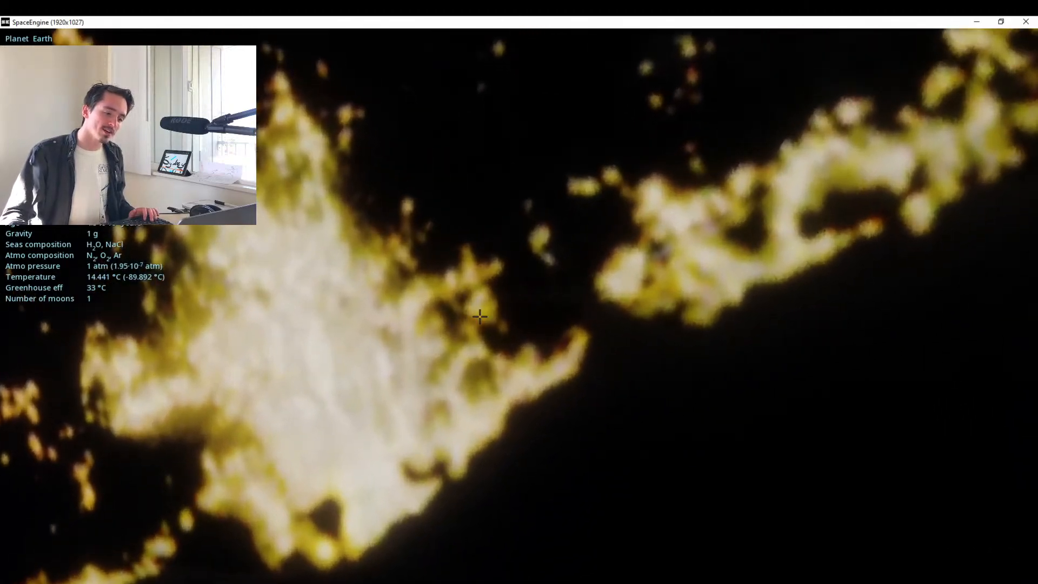
# Roll and tilt the camera toward the horizon, then fly down closer to the city's shoreline.
pyautogui.press('q')
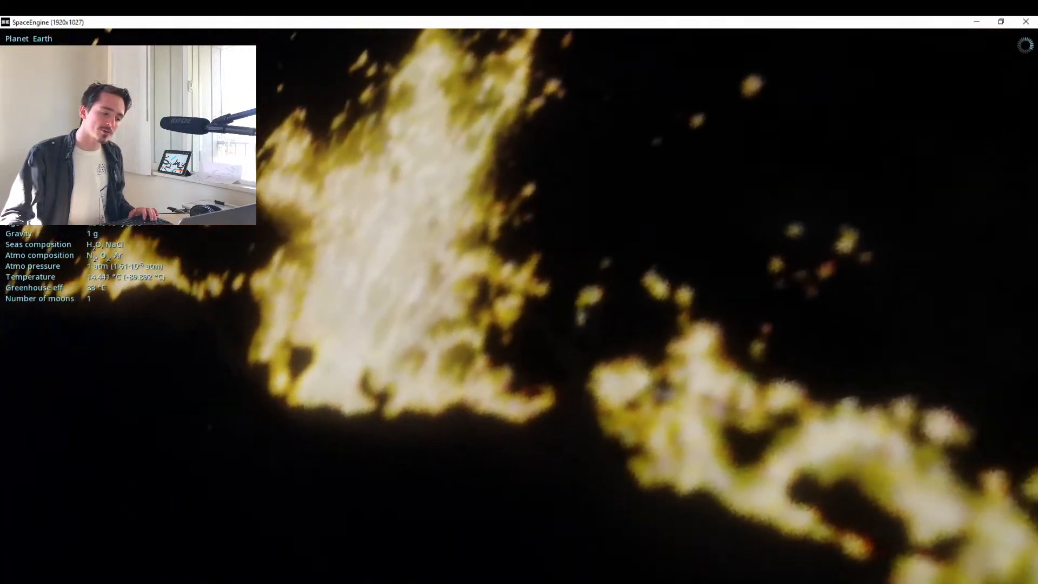
pyautogui.moveTo(520, 292); pyautogui.dragTo(499, 391)
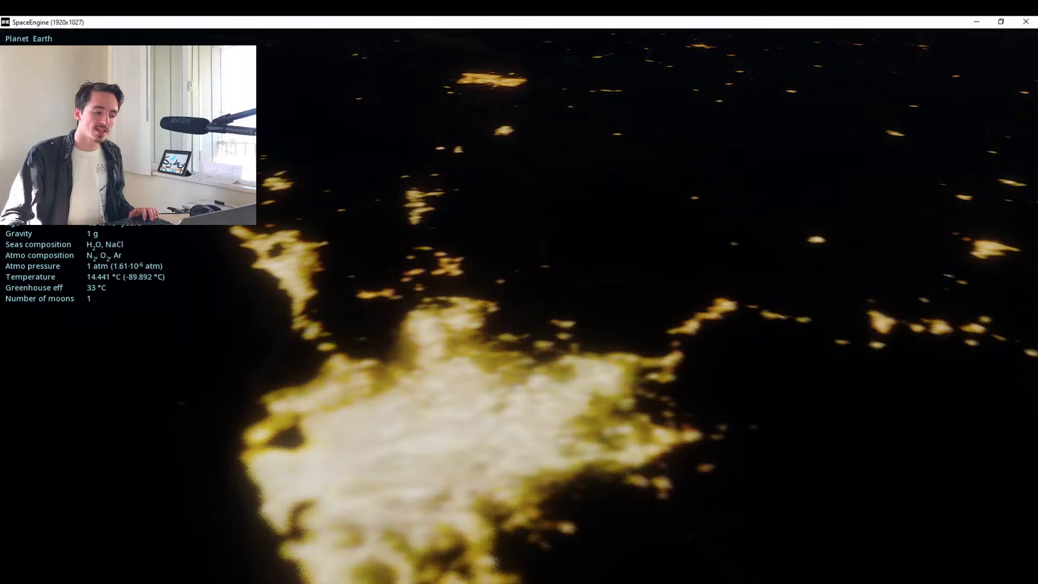
pyautogui.press('w')
pyautogui.moveTo(519, 346); pyautogui.dragTo(672, 353)
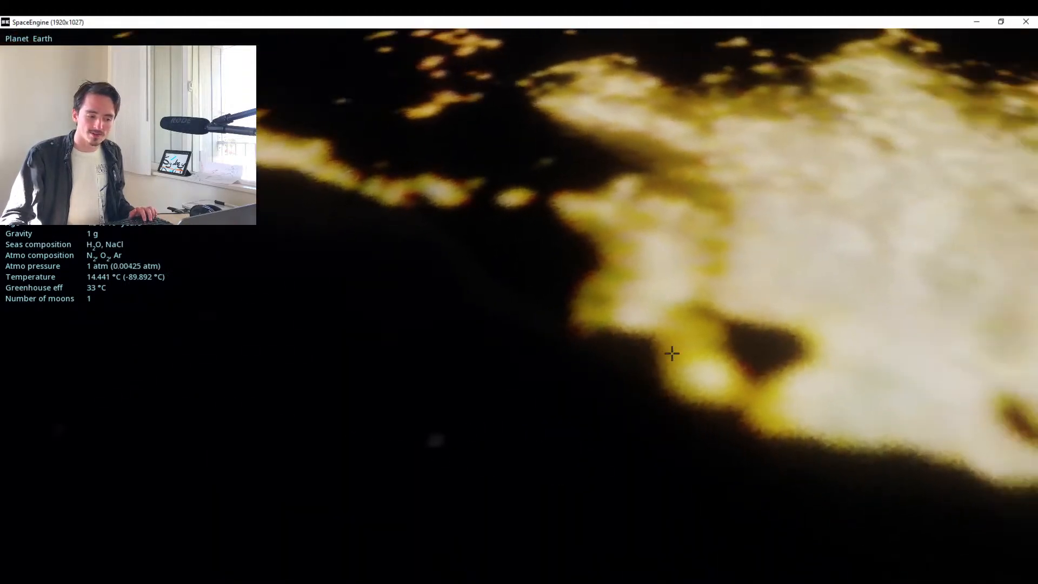
# Switch to Google Maps and examine Sydney's coastline and harbour around the Sydney Opera House.
pyautogui.hotkey('alt', 'Tab')
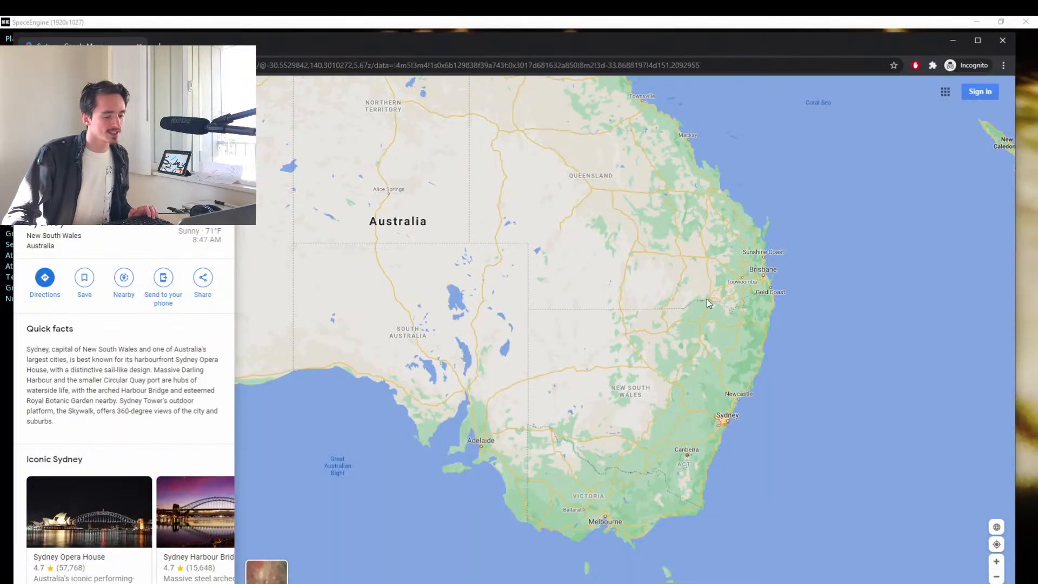
pyautogui.scroll(5, 744, 426)
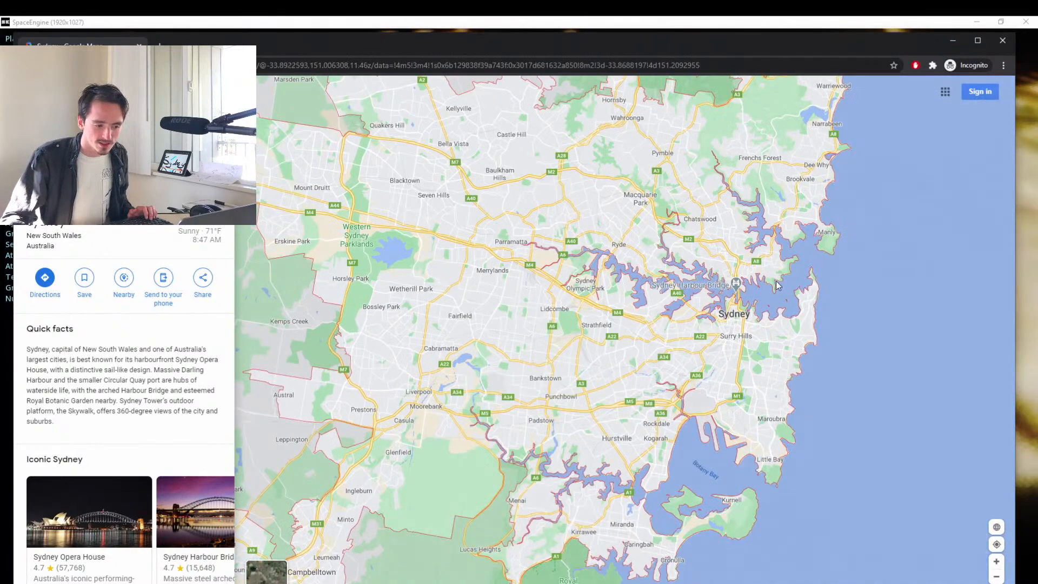
pyautogui.scroll(5, 777, 286)
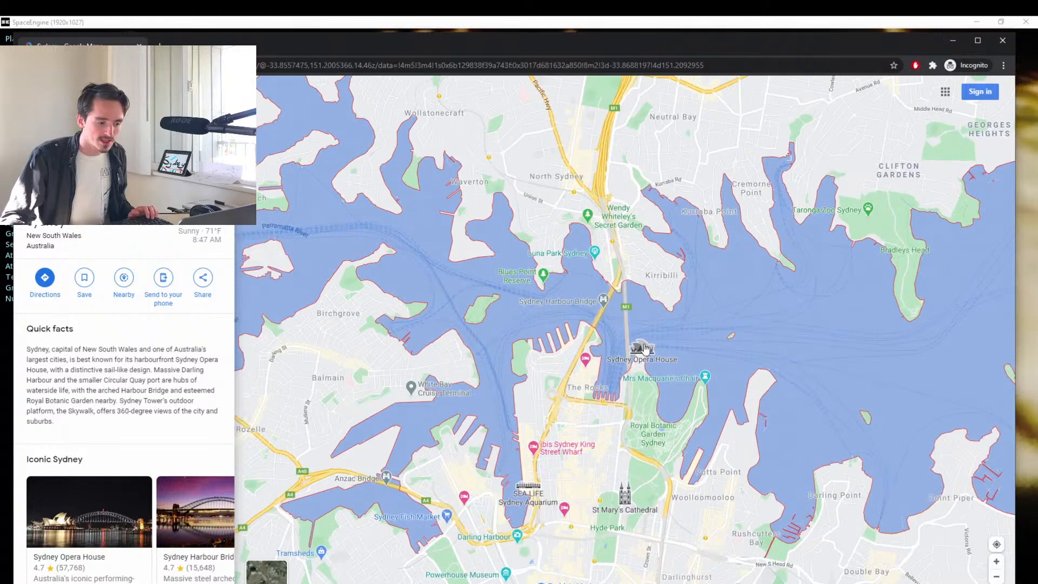
# Return to SpaceEngine, back away to compare the coastline, then descend at a lower velocity to near ground level beside the city lights.
pyautogui.hotkey('alt', 'Tab')
pyautogui.press('s')
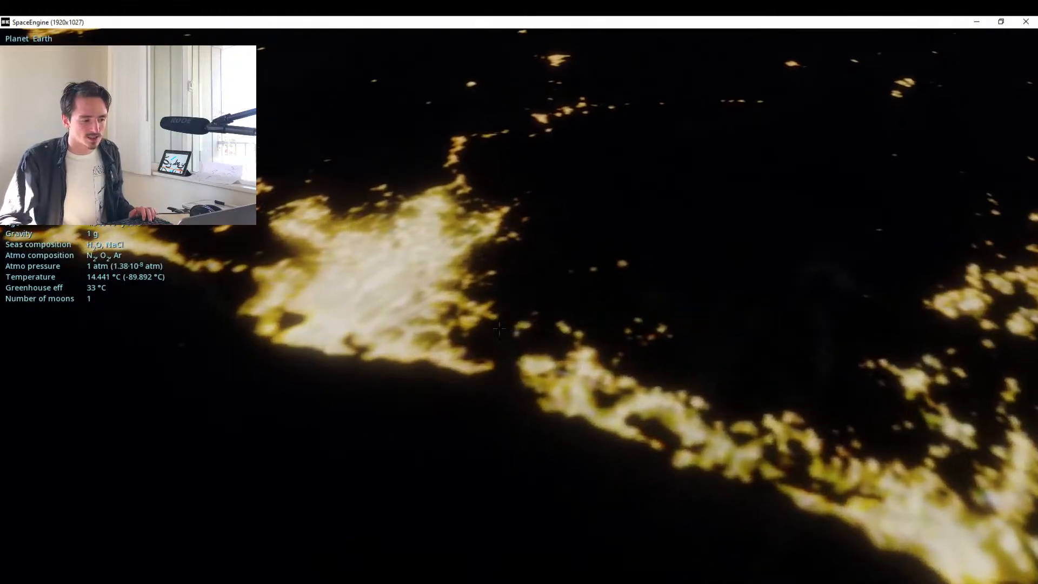
pyautogui.press('w')
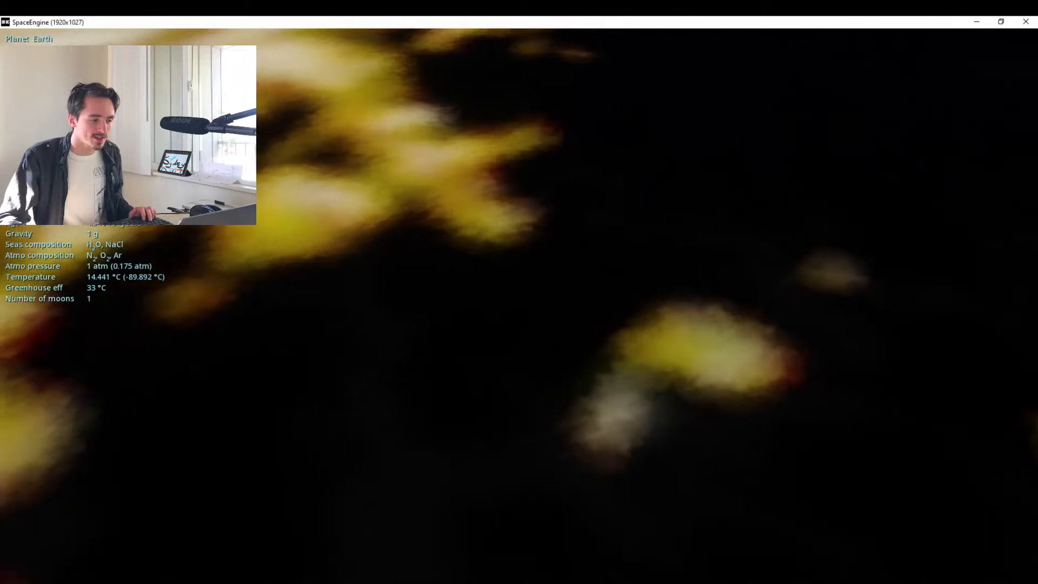
pyautogui.scroll(-1, 567, 317)
pyautogui.press('w')
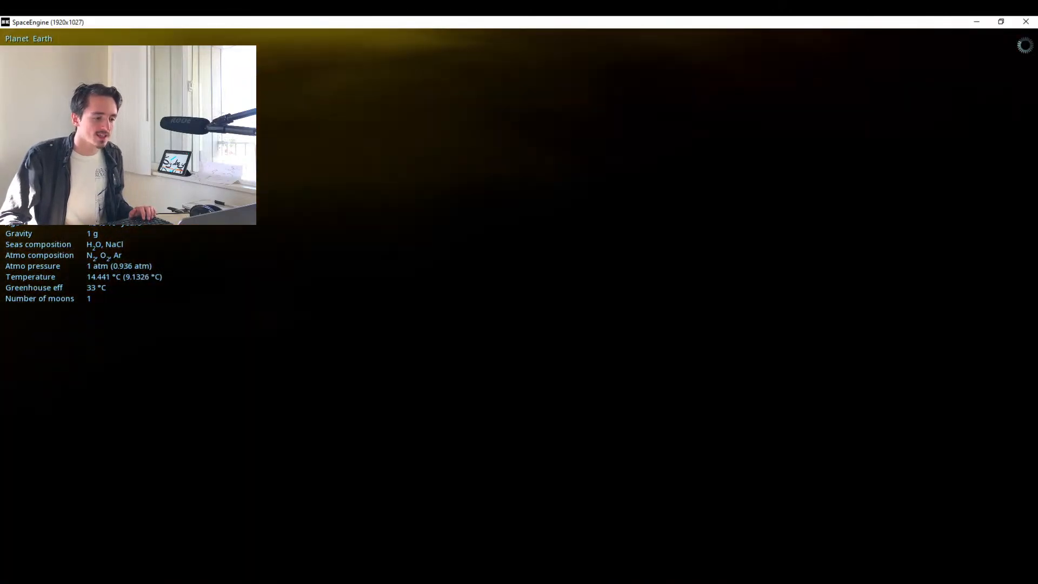
# Tilt the camera up from the ground toward the horizon and the Milky Way, adjusting its height just above the terrain near the city lights.
pyautogui.moveTo(569, 320); pyautogui.dragTo(636, 557)
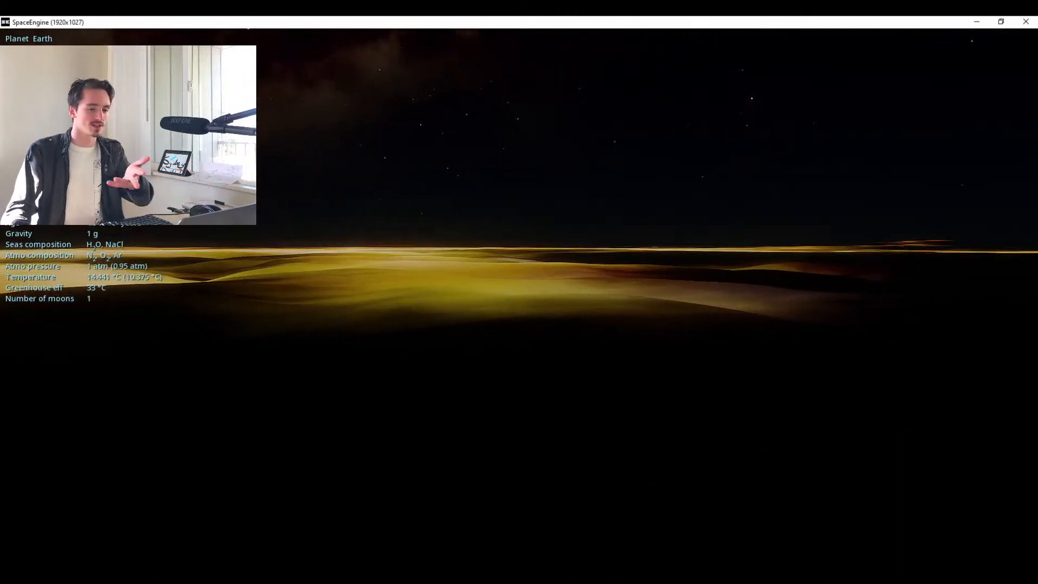
pyautogui.moveTo(519, 249); pyautogui.dragTo(509, 456)
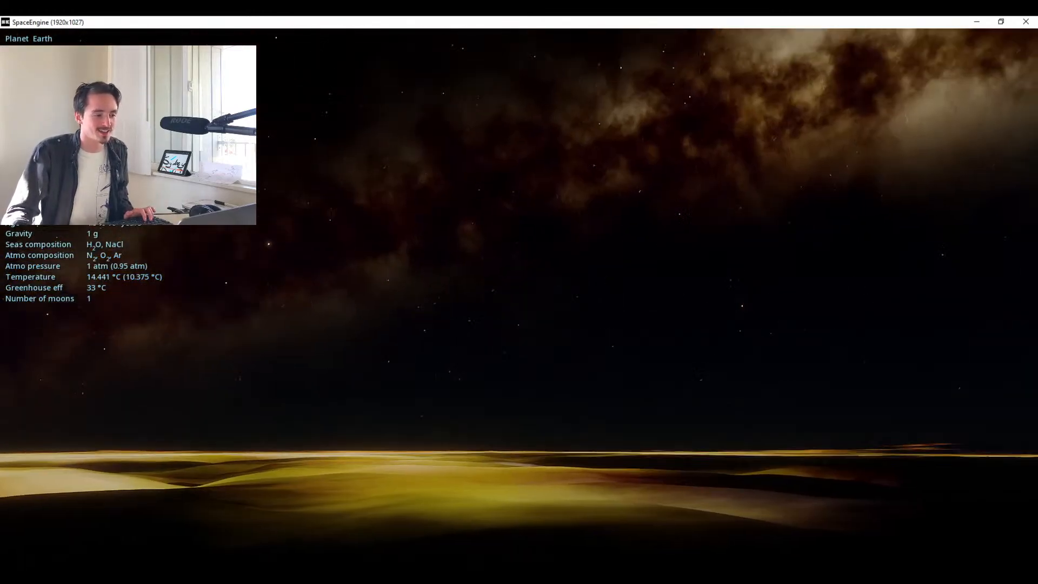
pyautogui.press('f')
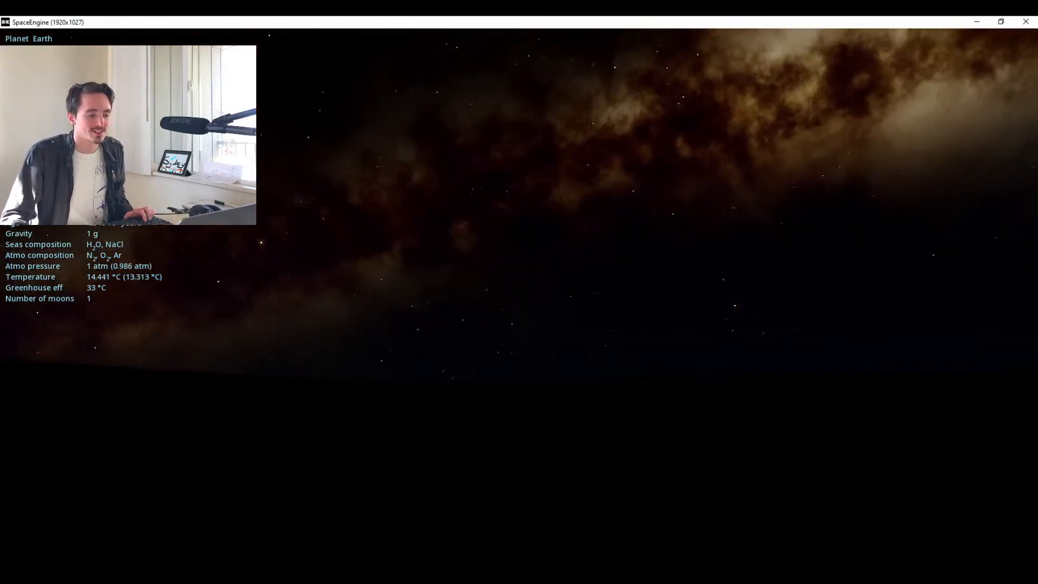
pyautogui.press('r')
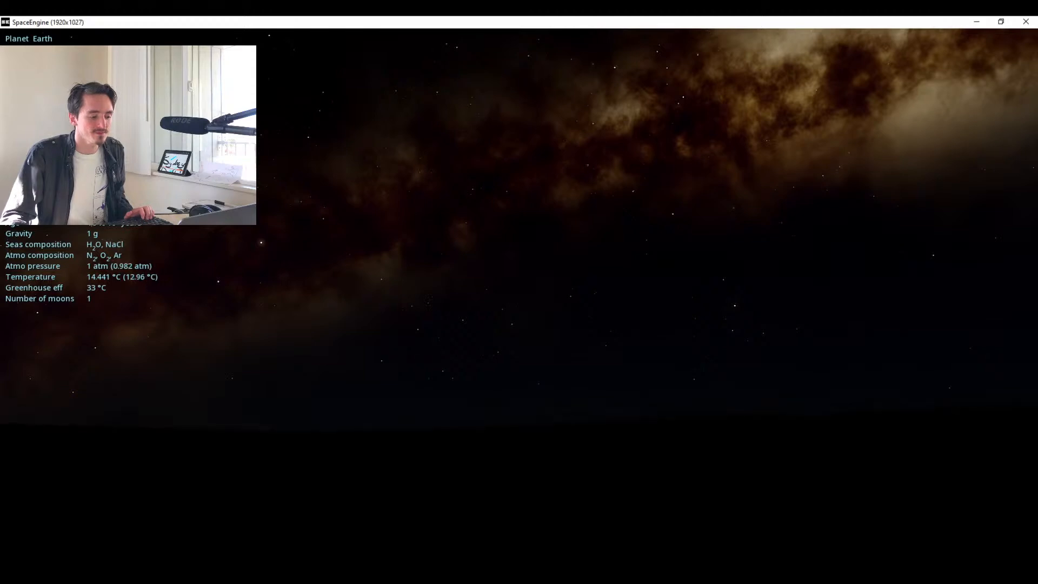
pyautogui.press('r')
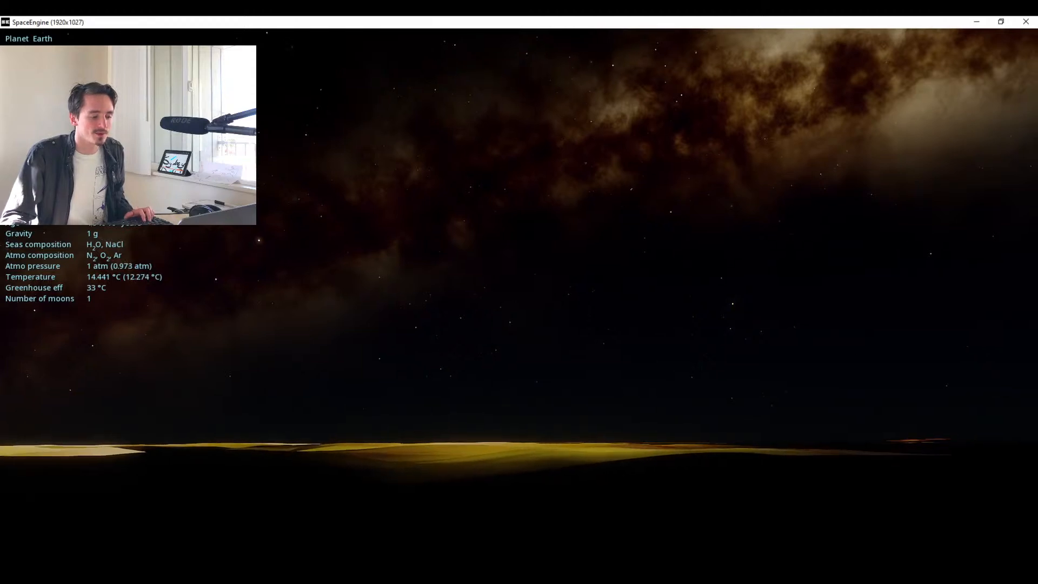
pyautogui.moveTo(519, 292)
pyautogui.mouseDown()
pyautogui.moveTo(476, 260)
pyautogui.moveTo(461, 354)
pyautogui.moveTo(474, 416)
pyautogui.moveTo(473, 401)
pyautogui.mouseUp()
# Set the simulation date to the current time and resume the flow of time.
pyautogui.moveTo(82, 581)
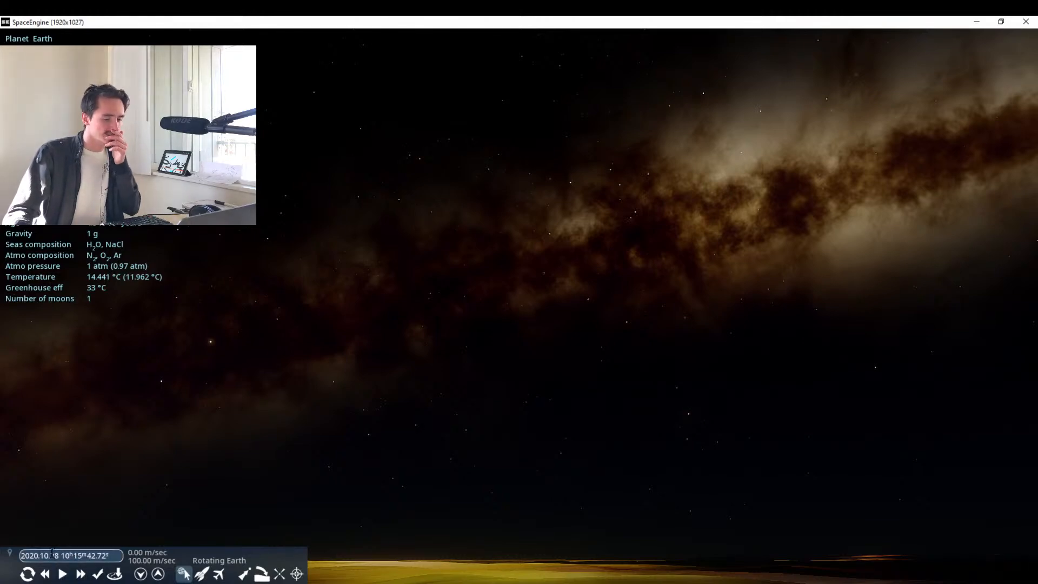
pyautogui.click(97, 574)
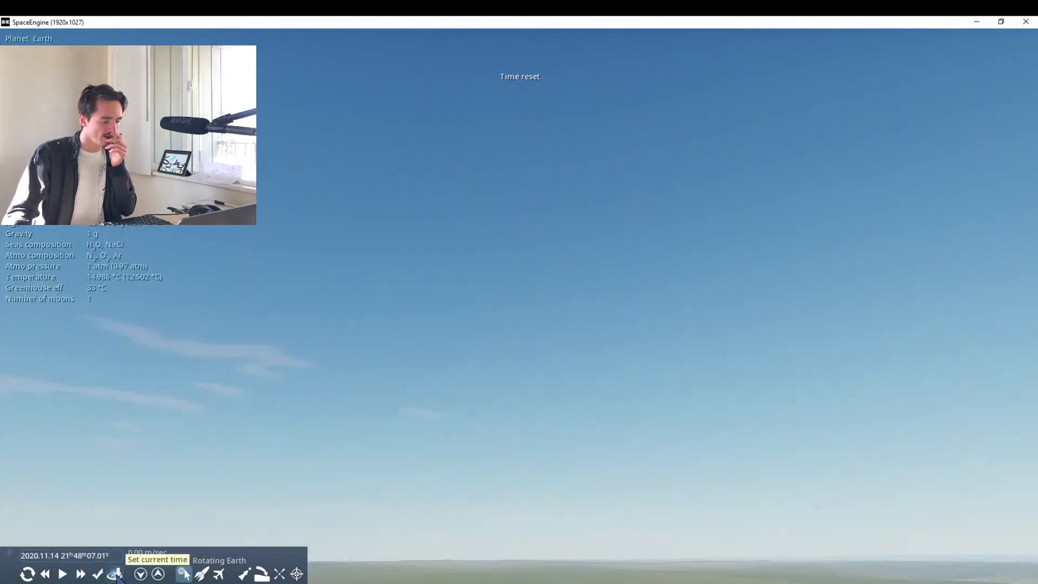
pyautogui.click(64, 575)
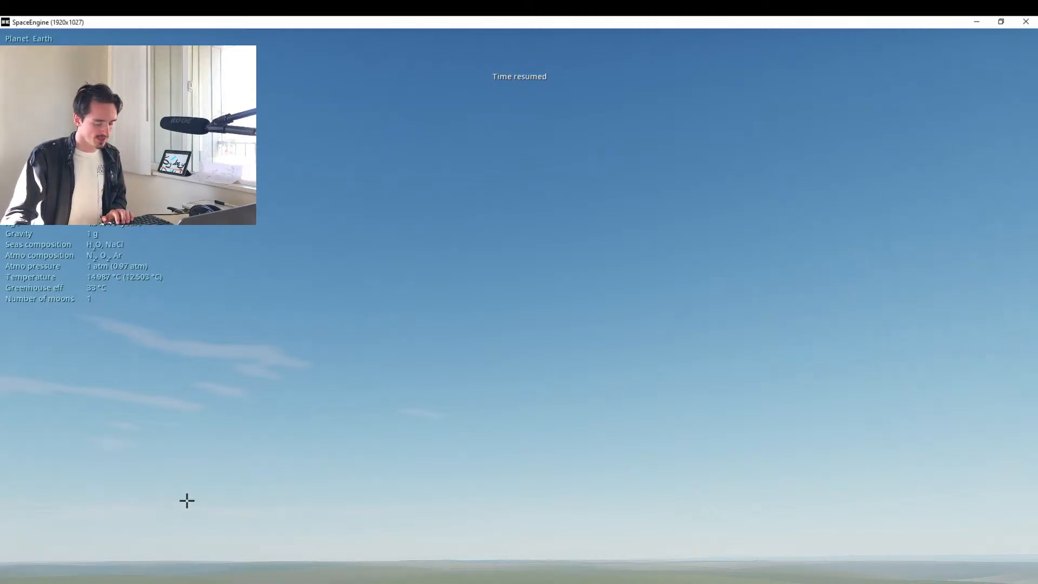
# Try running time forward at 100000x and backward at -30000x, then slow it down to 300x.
pyautogui.press('l')
pyautogui.press('l')
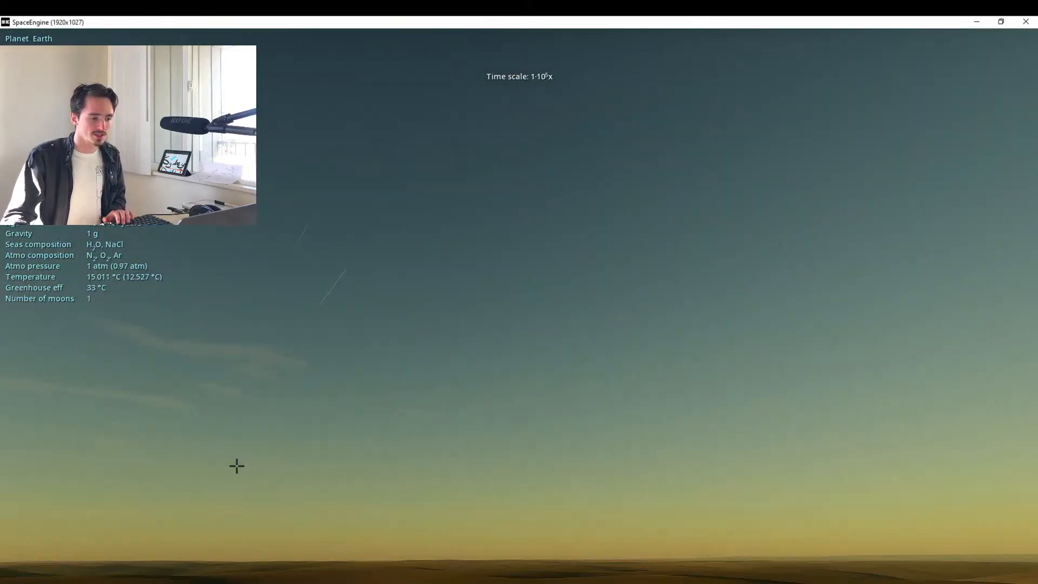
pyautogui.press('j')
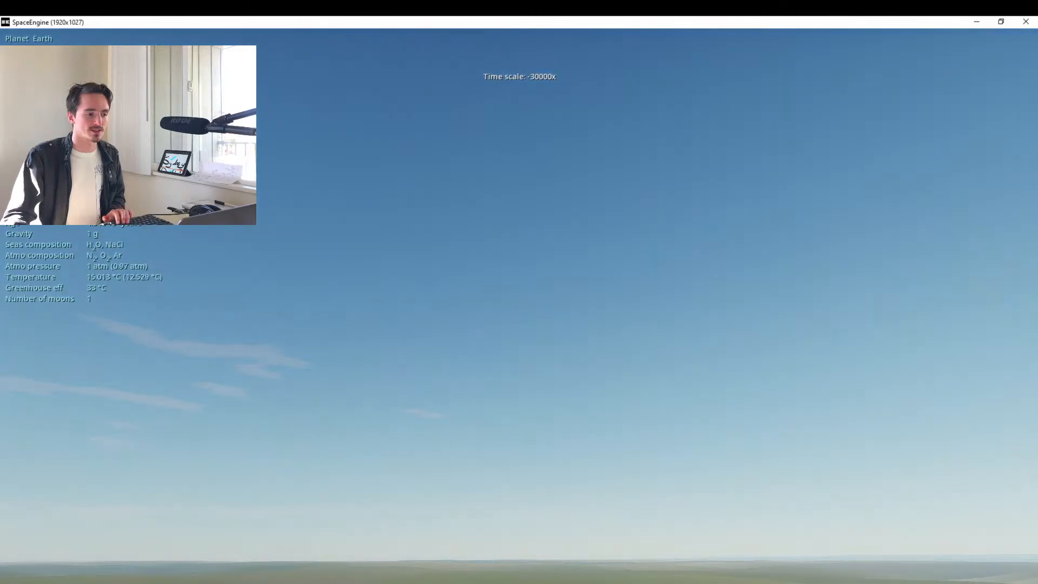
pyautogui.press('k')
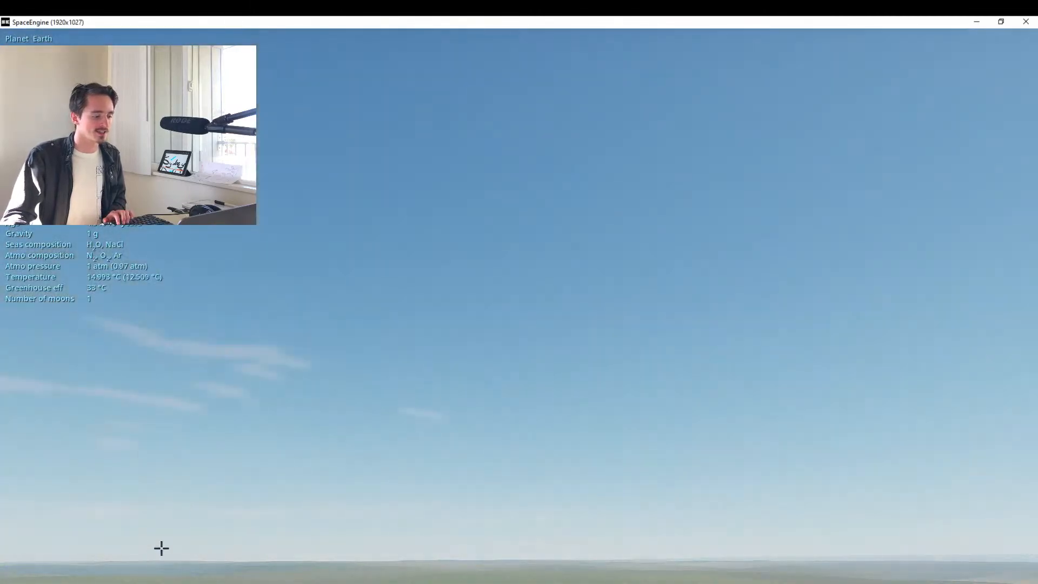
pyautogui.press('k')
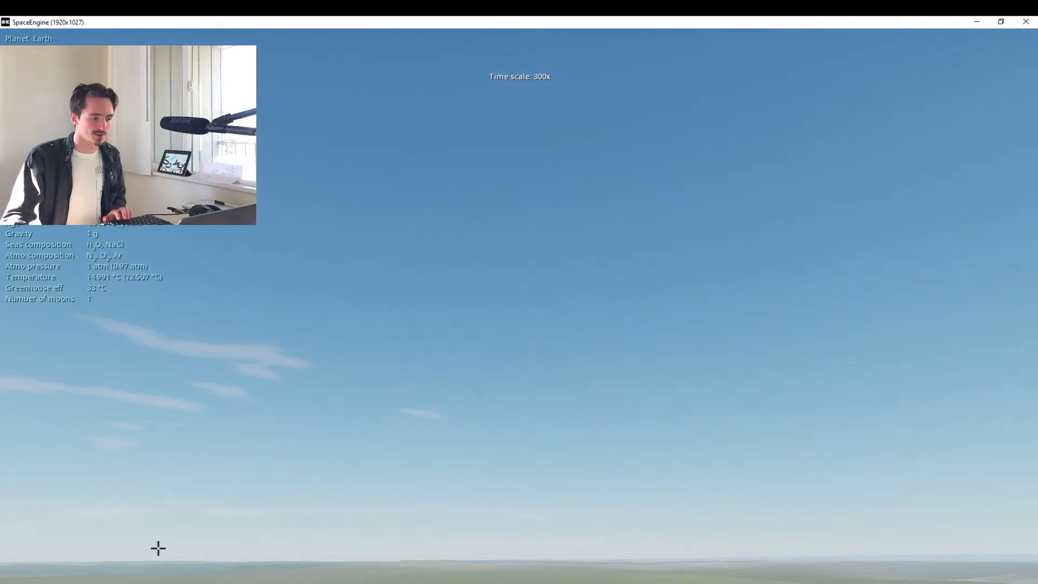
# Reset to the current time, accelerate up to 10000x until the Milky Way is in the night sky, then slow down and pause.
pyautogui.moveTo(115, 577)
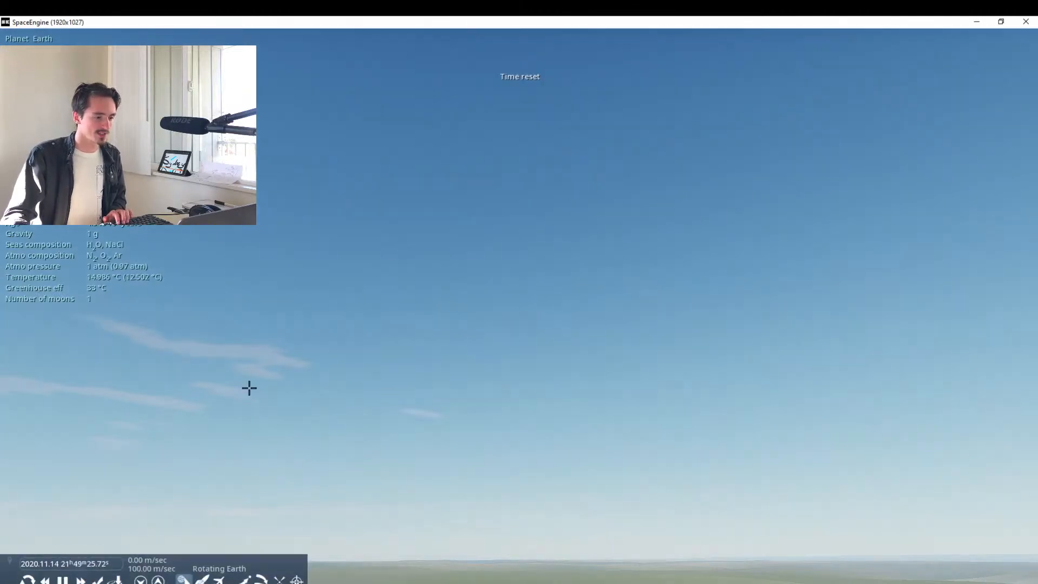
pyautogui.press('l')
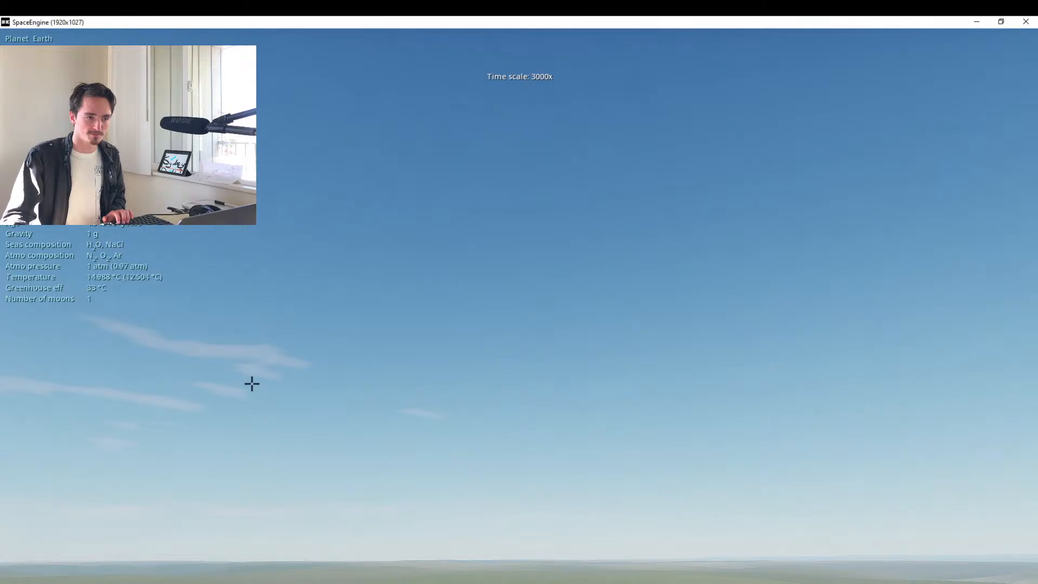
pyautogui.press('l')
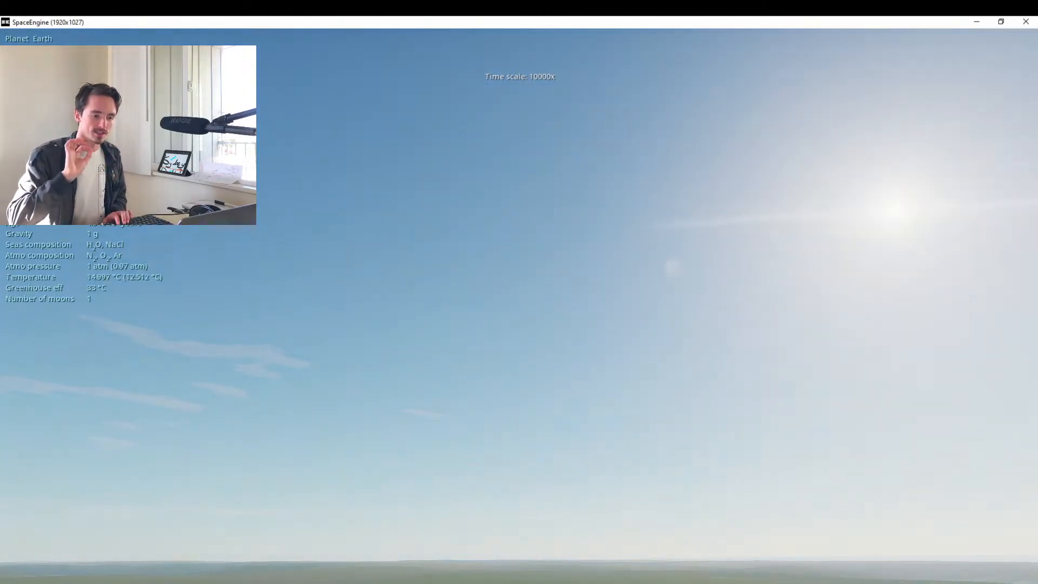
pyautogui.press('k')
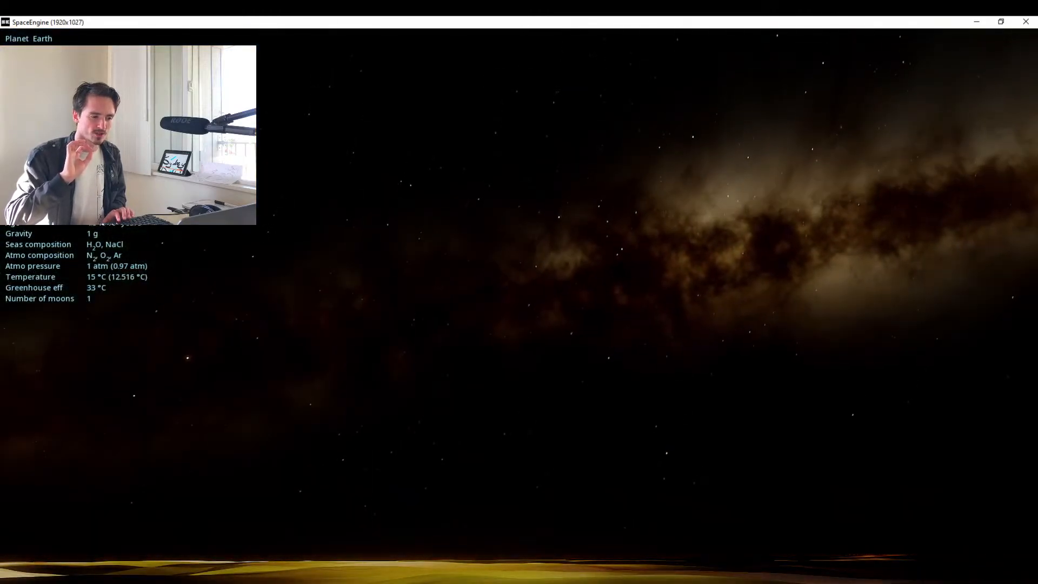
pyautogui.press('k')
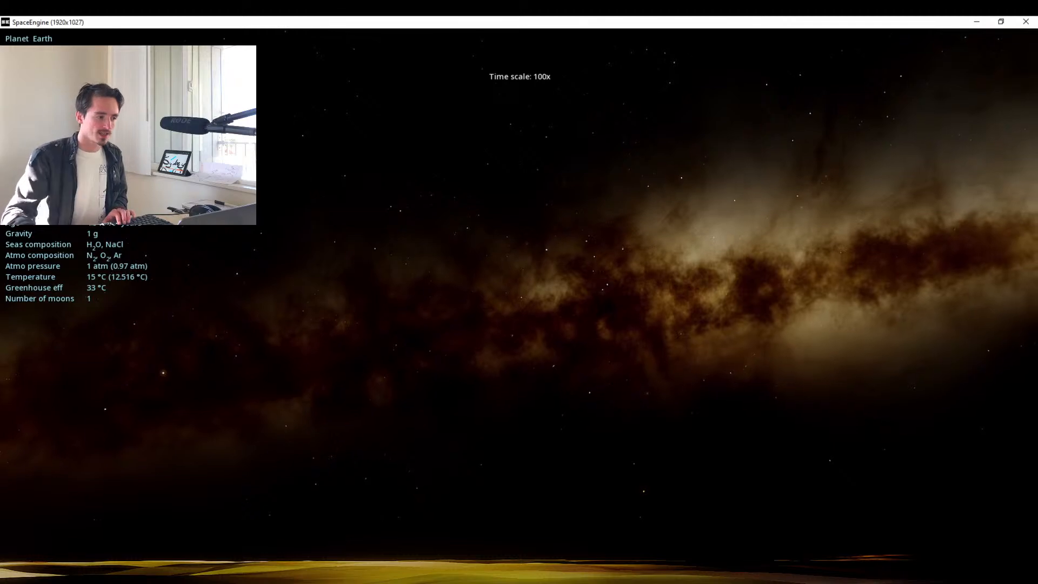
pyautogui.press('k')
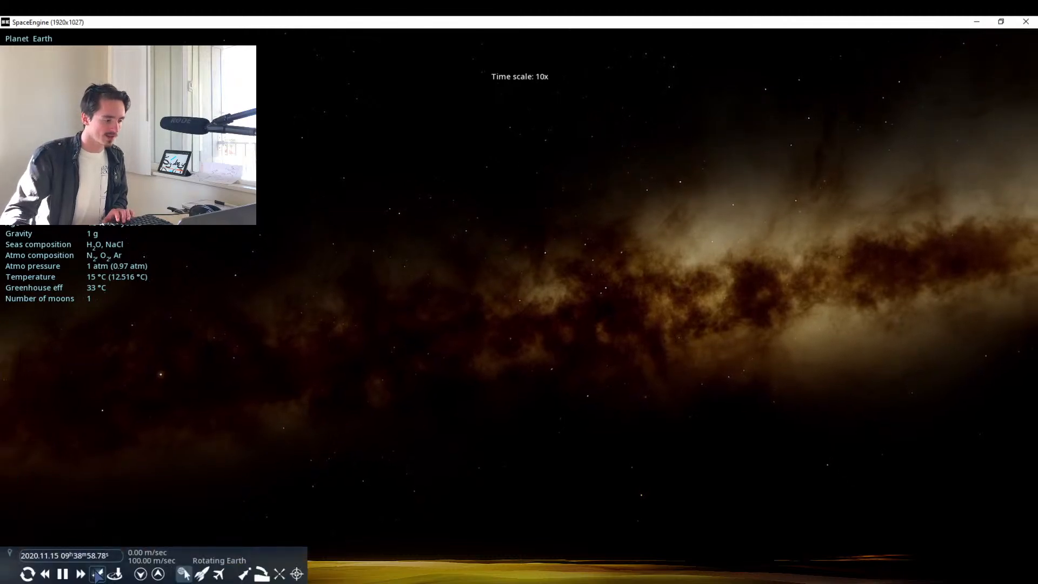
pyautogui.click(63, 574)
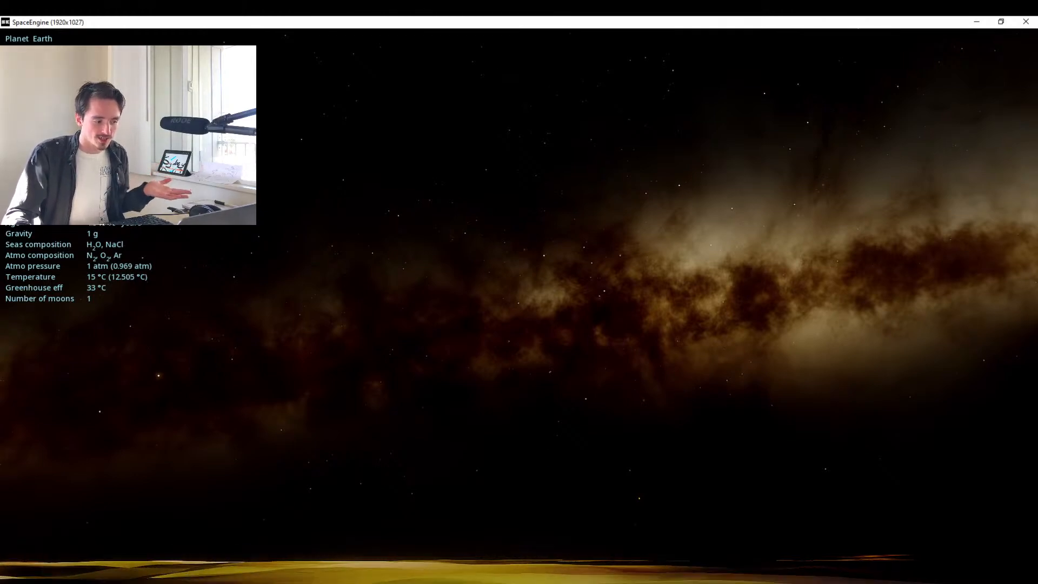
# Aim slightly higher at the sky, switch the photo mode to Manual, and raise the exposure until the stars and Milky Way show through the glow.
pyautogui.moveTo(636, 387); pyautogui.dragTo(637, 409)
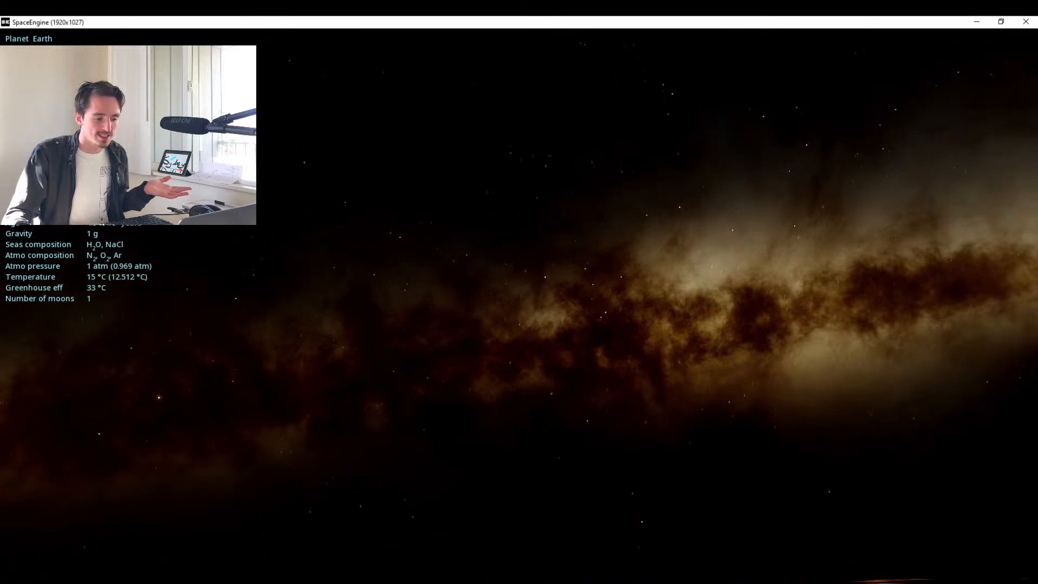
pyautogui.moveTo(925, 575)
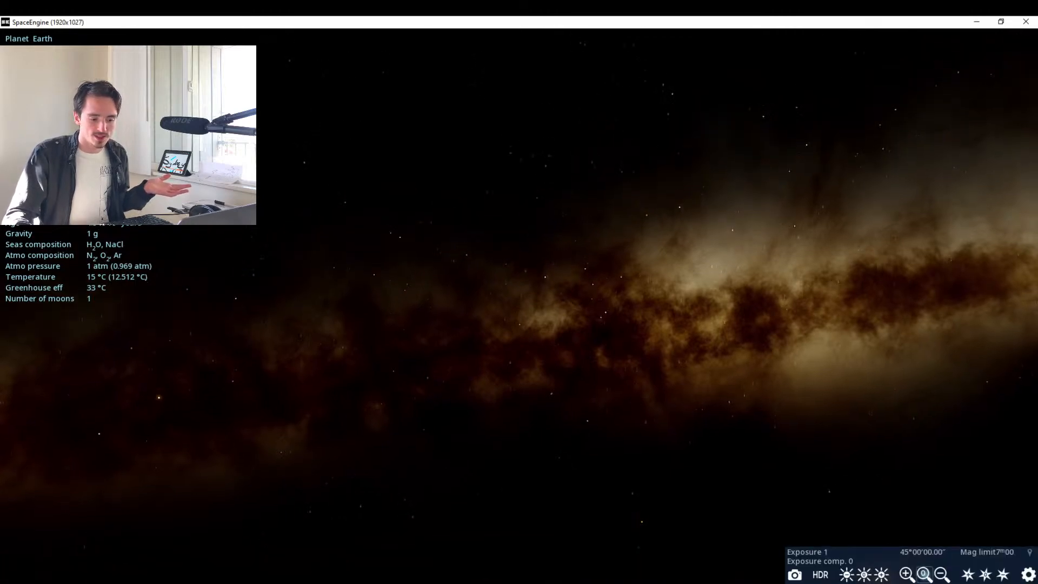
pyautogui.click(821, 575)
pyautogui.click(821, 575)
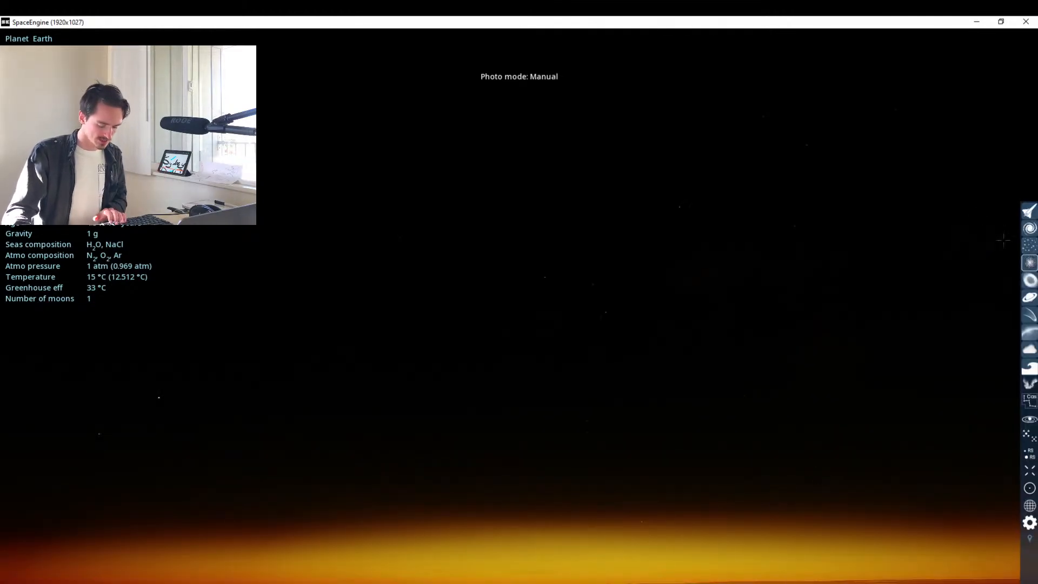
pyautogui.press('.')
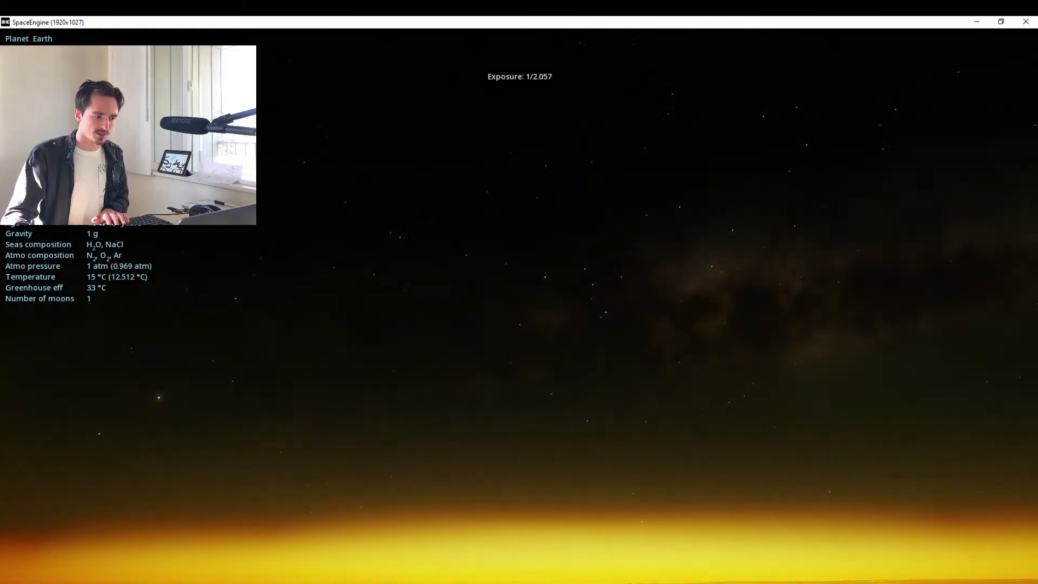
pyautogui.press('.')
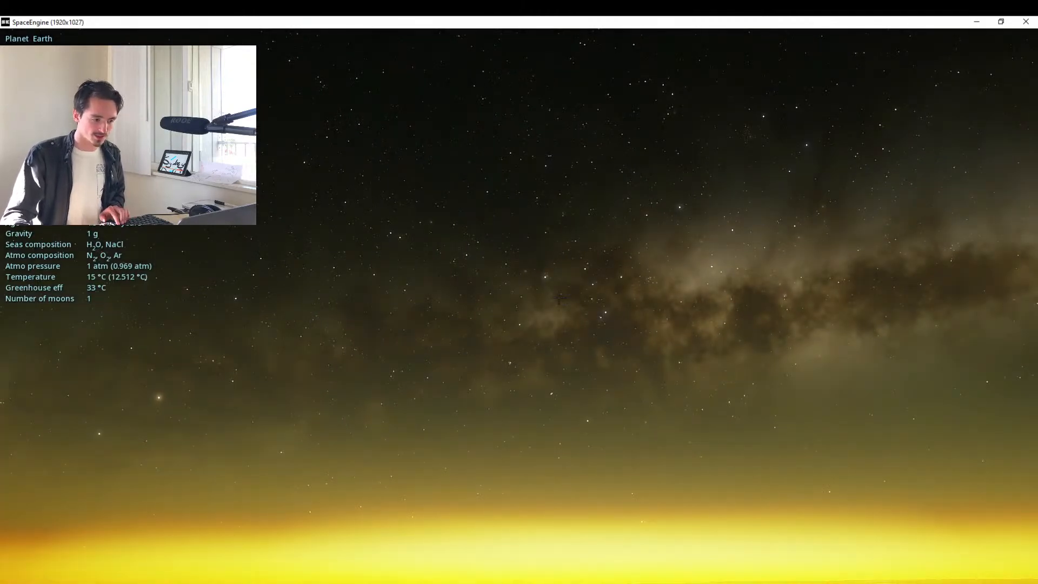
# Resume time, accelerate to 1000x to move the Milky Way toward the horizon, then pause and nudge the view sideways.
pyautogui.click(61, 575)
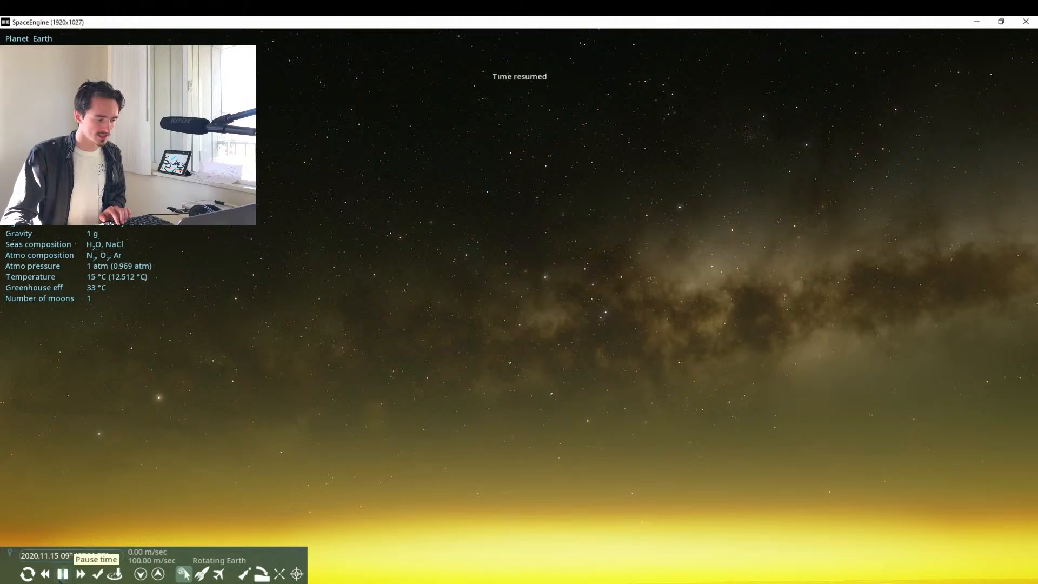
pyautogui.press('l')
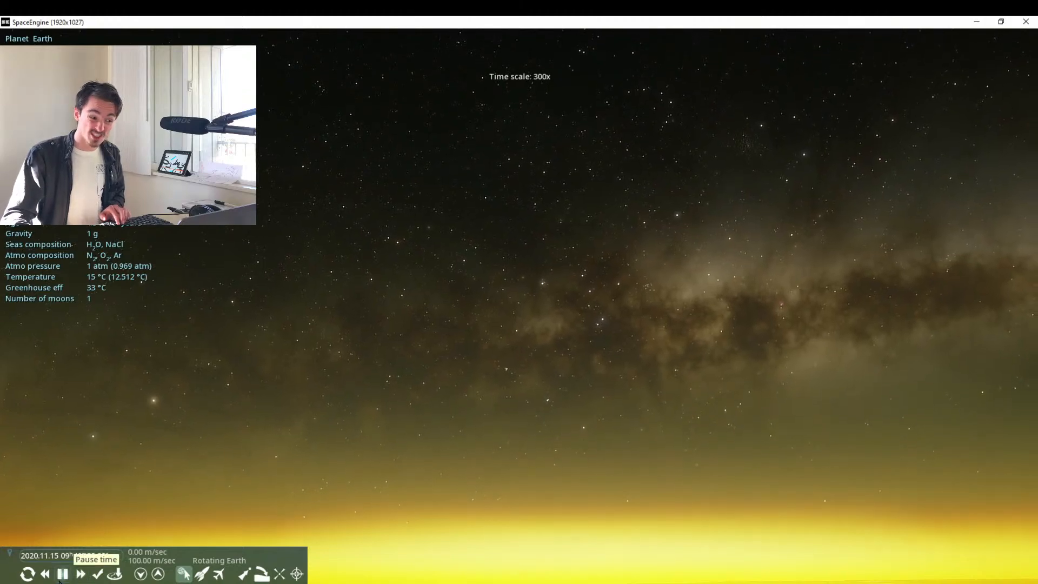
pyautogui.press('l')
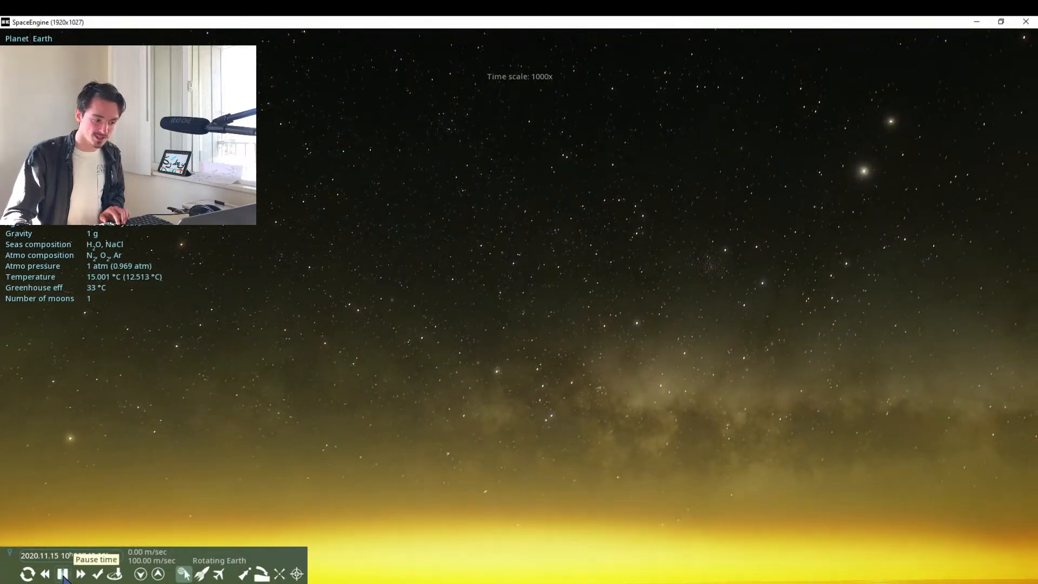
pyautogui.click(63, 574)
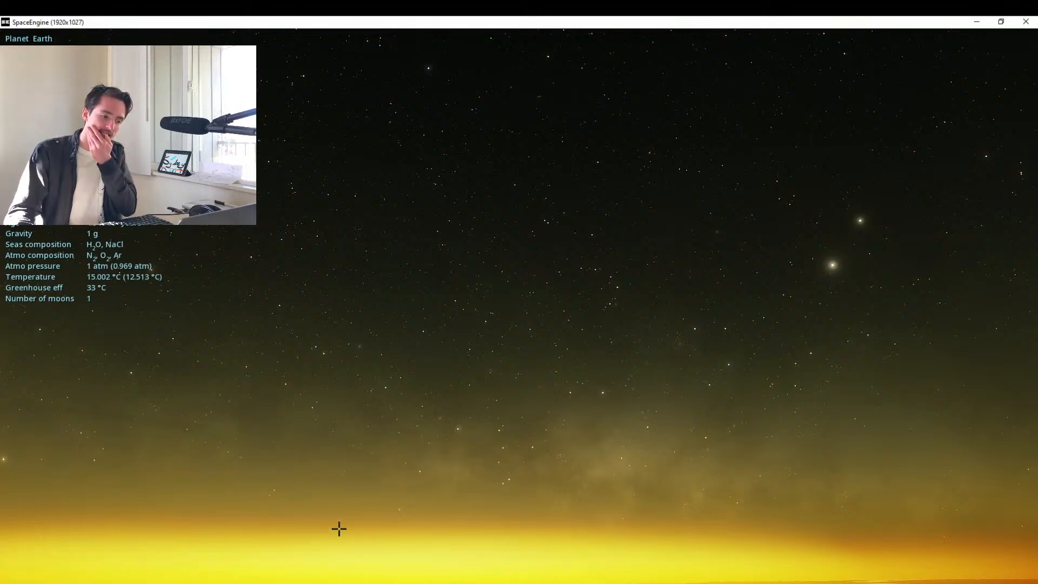
pyautogui.moveTo(339, 529)
pyautogui.mouseDown()
pyautogui.moveTo(352, 501)
pyautogui.moveTo(343, 581)
pyautogui.moveTo(353, 514)
pyautogui.moveTo(356, 532)
pyautogui.mouseUp()
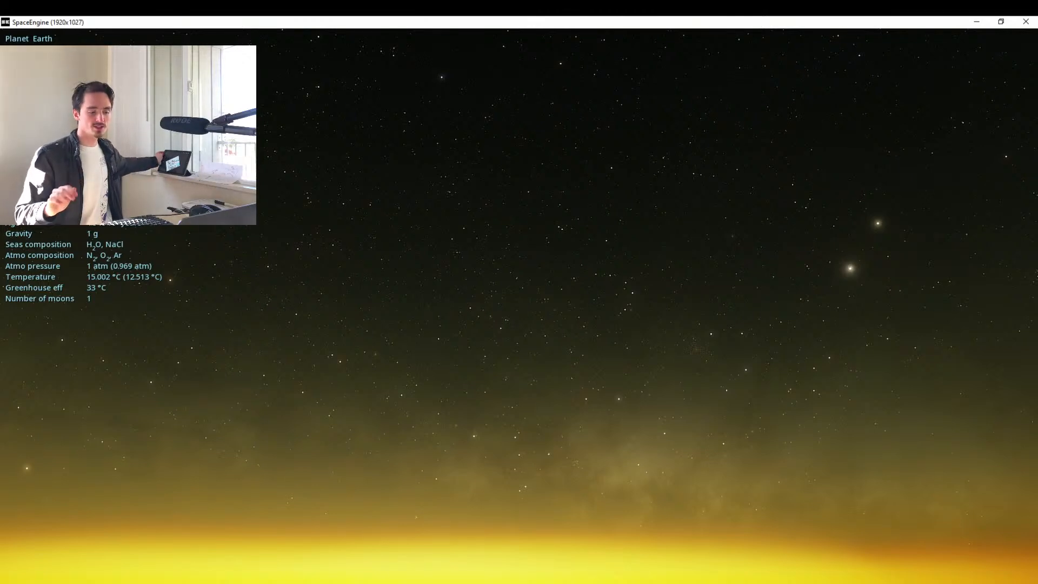
# Run time forward at 300x, then reverse it at -1000x until the Milky Way is back above the horizon, and pause.
pyautogui.press('l')
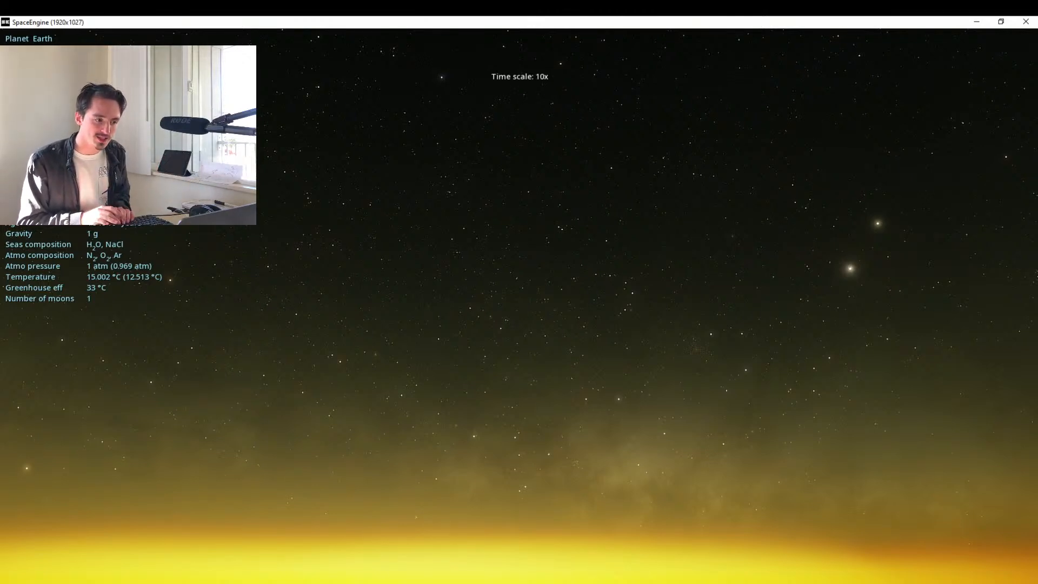
pyautogui.press('l')
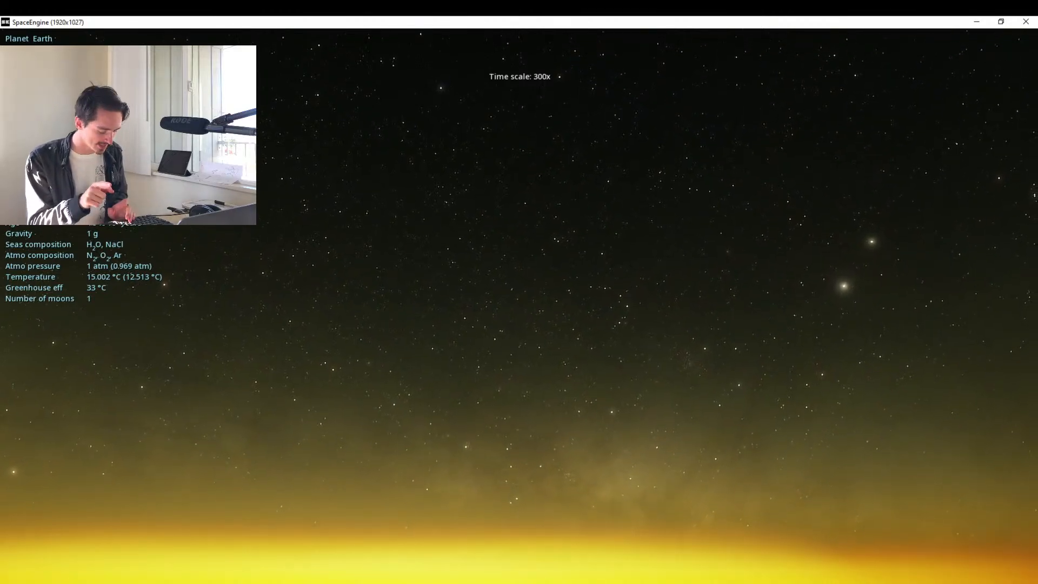
pyautogui.press('j')
pyautogui.press('j')
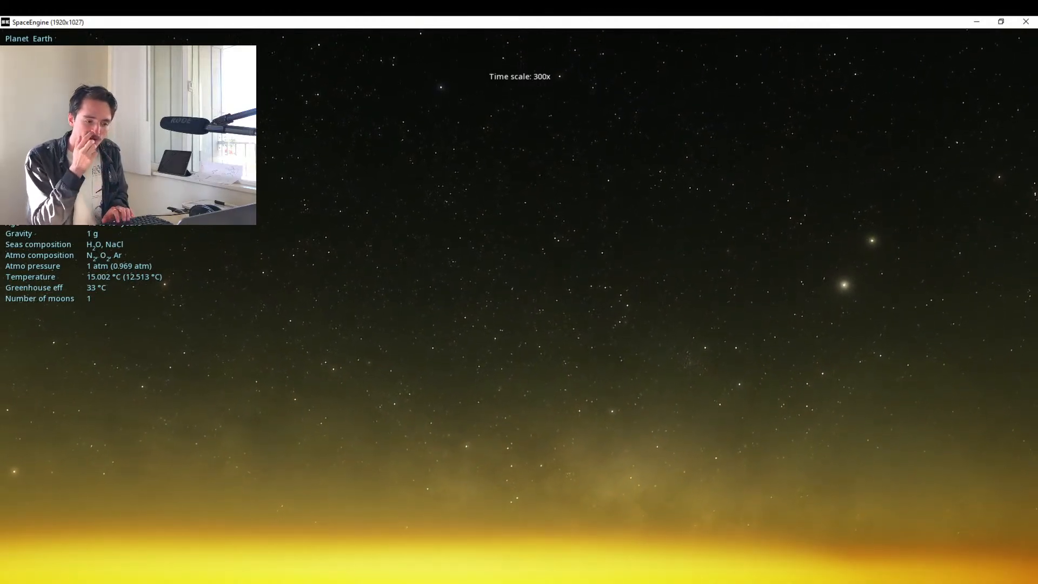
pyautogui.press('j')
pyautogui.press('l')
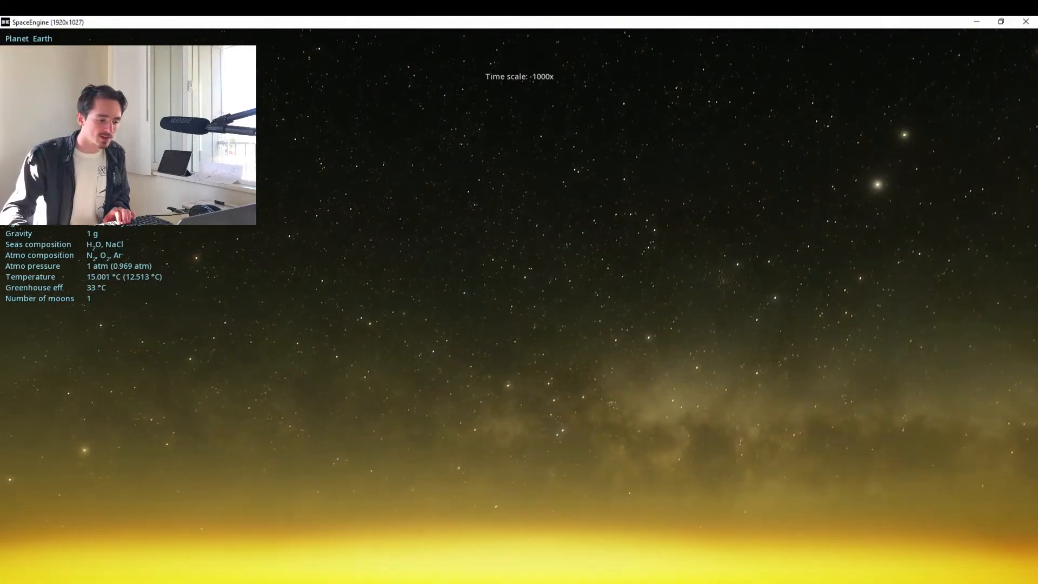
pyautogui.moveTo(61, 576)
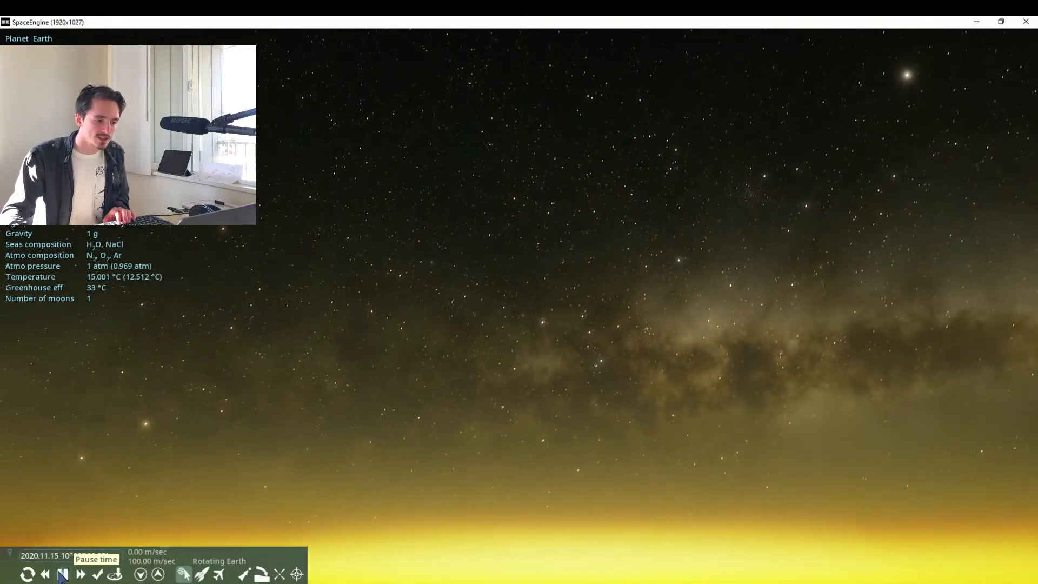
pyautogui.click(62, 574)
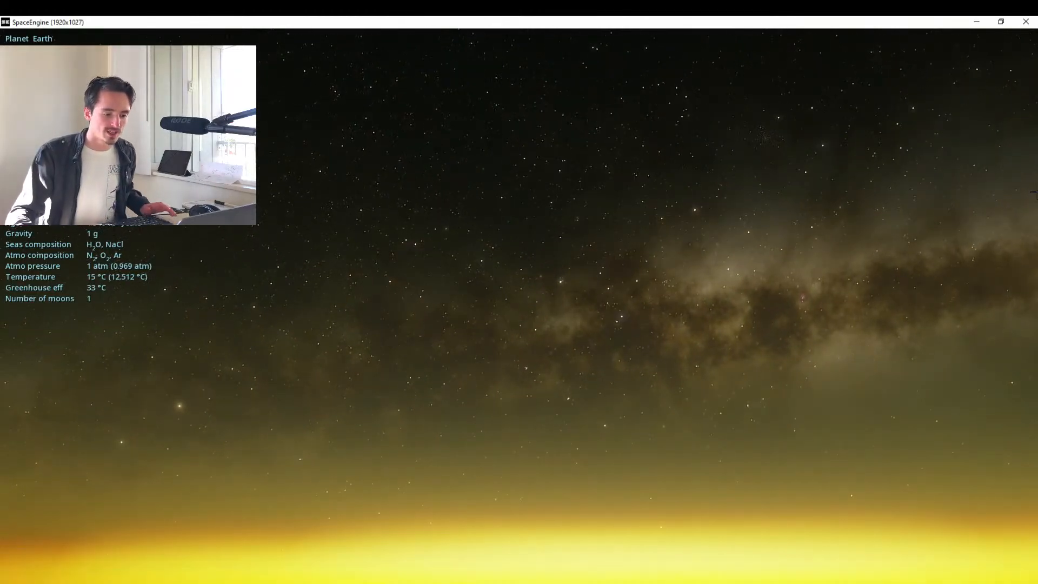
# Capture a screenshot of the Sydney night sky and open the folder where screenshots are saved.
pyautogui.moveTo(946, 573)
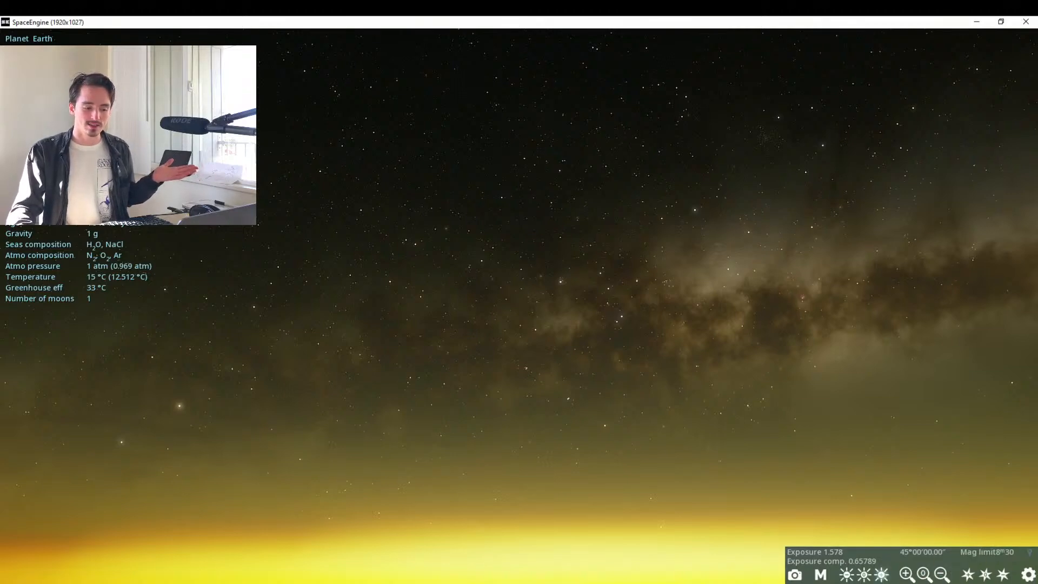
pyautogui.click(796, 577)
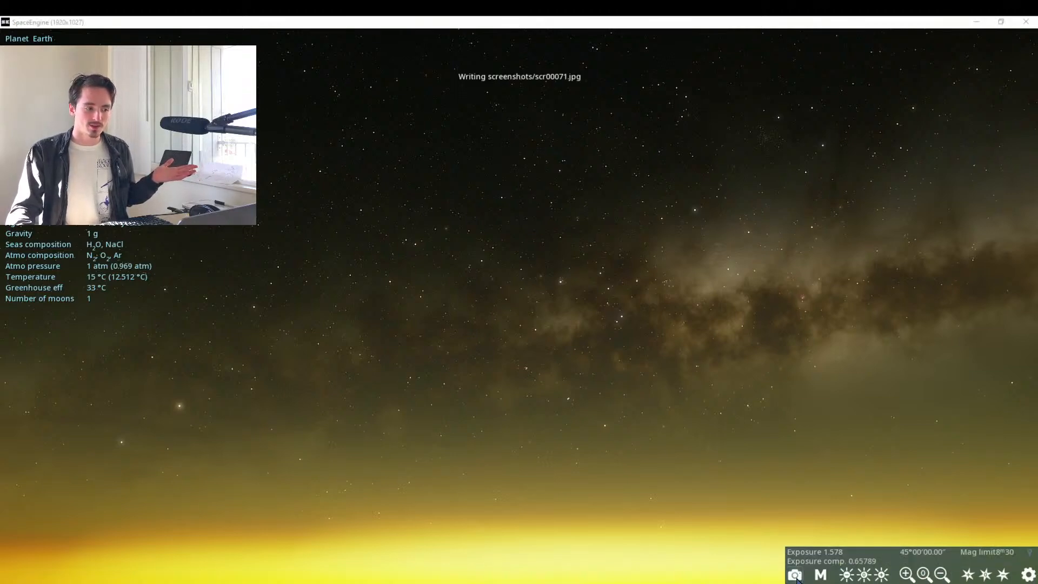
pyautogui.rightClick(796, 578)
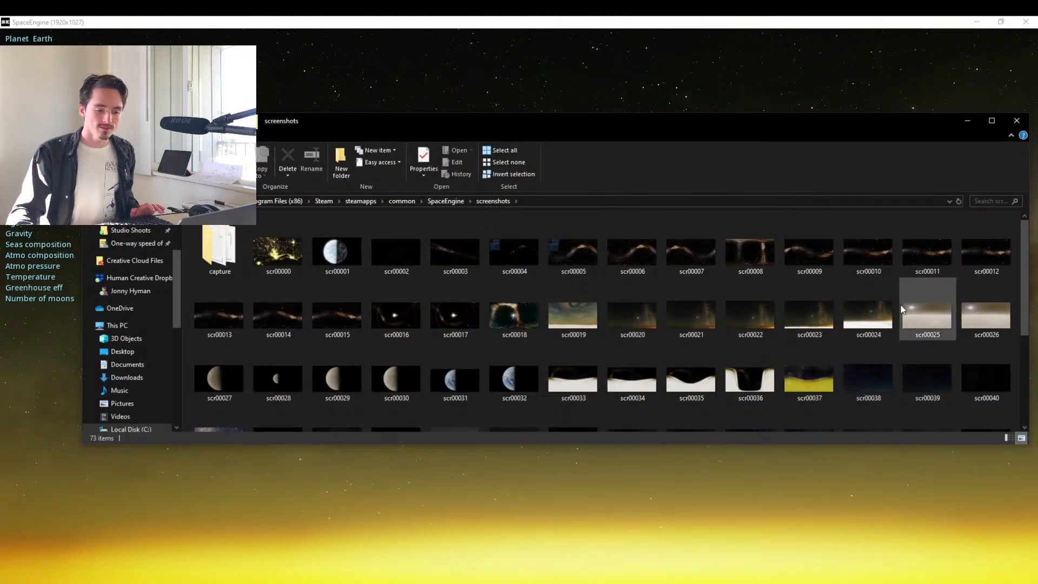
# Rename the newest screenshot, scr00071, as SYDNEY.
pyautogui.scroll(-3, 826, 414)
pyautogui.click(337, 409)
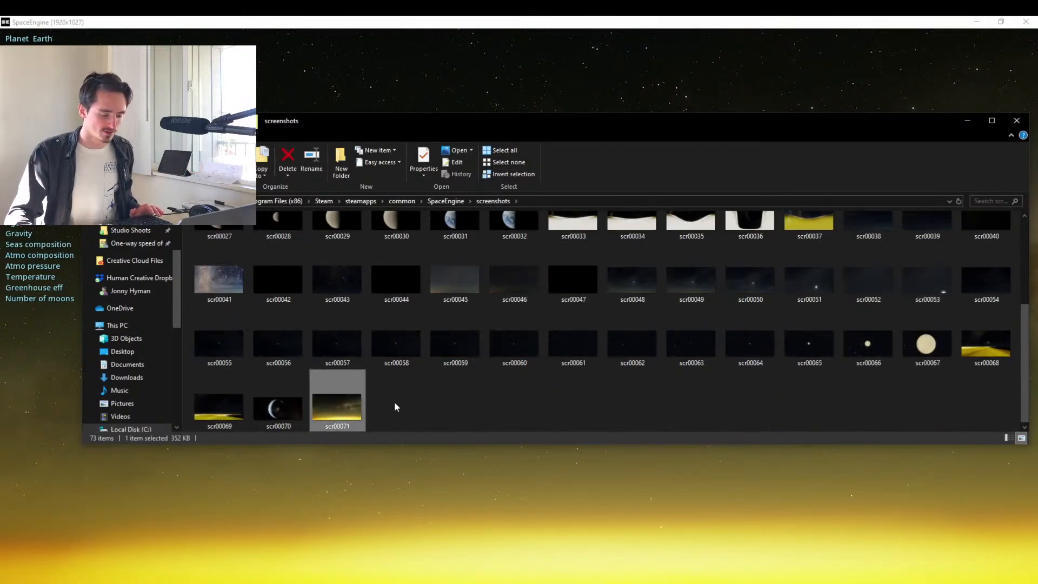
pyautogui.press('F2')
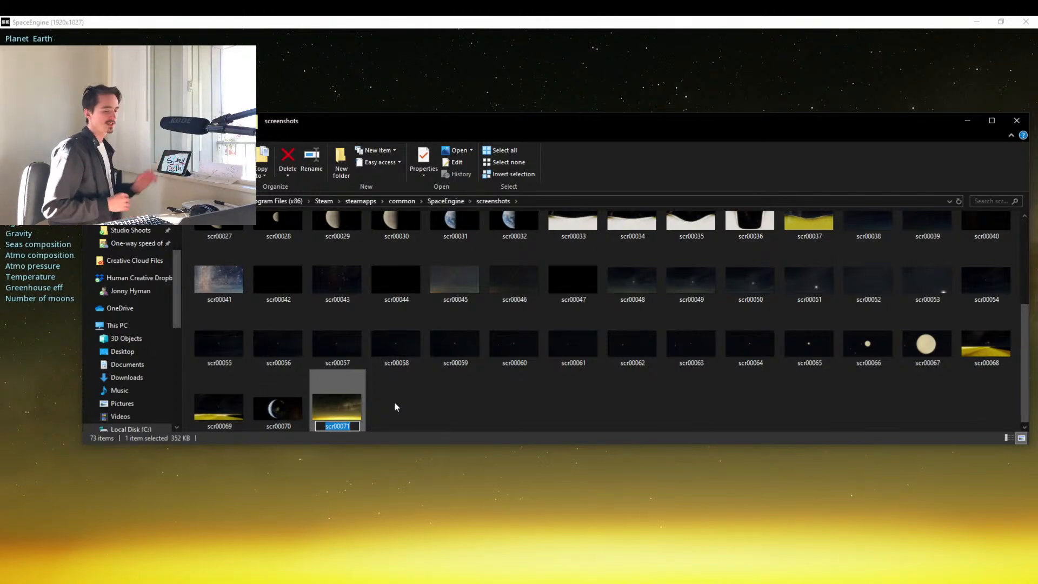
pyautogui.write('SYNDE')
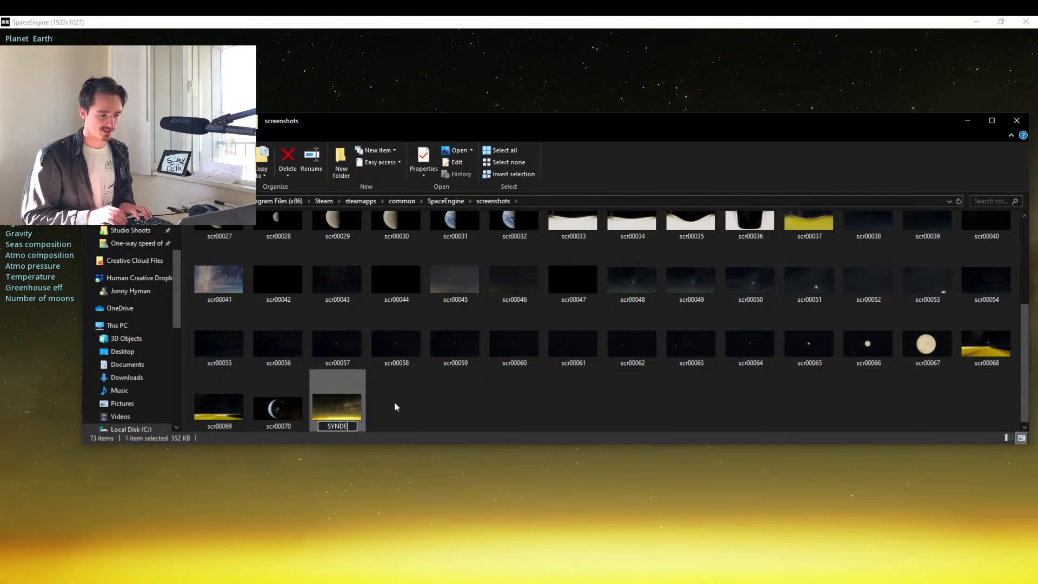
pyautogui.press('BackSpace')
pyautogui.press('BackSpace')
pyautogui.press('BackSpace')
pyautogui.write('DNEY')
pyautogui.press('Return')
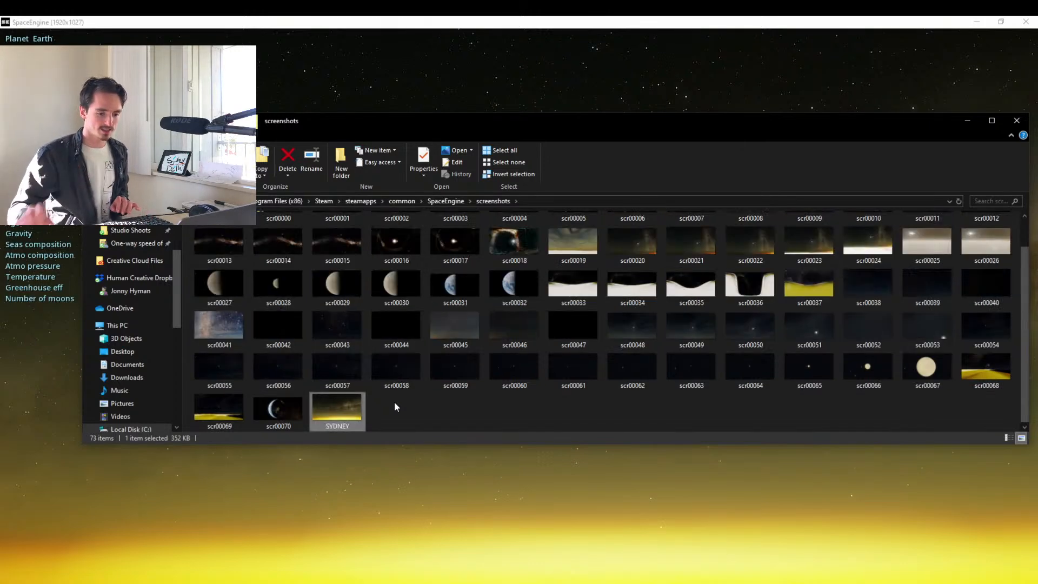
# Switch back to SpaceEngine and fly up from the ground into space, raising the flight velocity to 1995.26 km/sec.
pyautogui.click(497, 27)
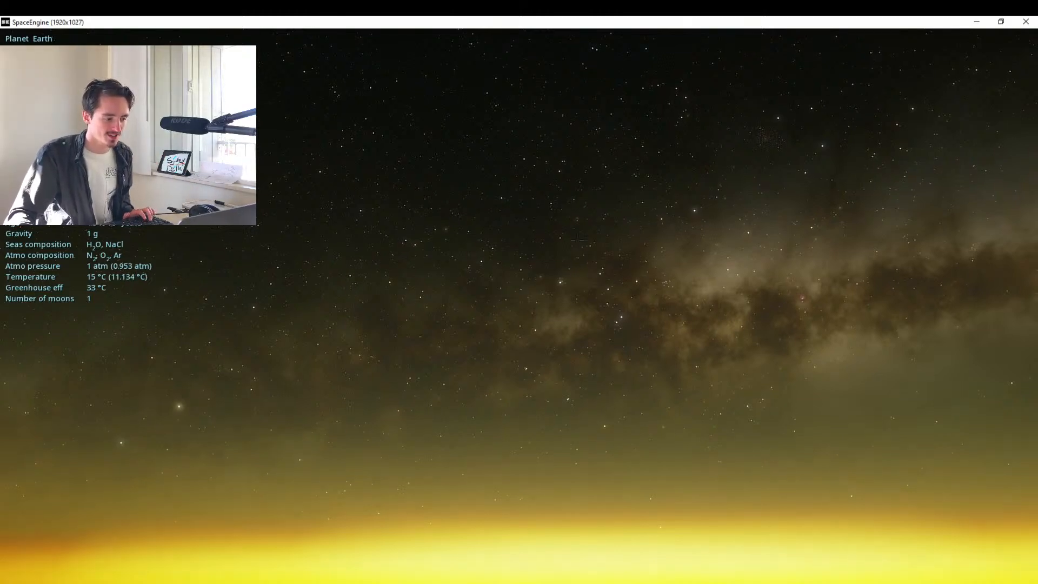
pyautogui.moveTo(422, 277); pyautogui.dragTo(540, 212)
pyautogui.press('w')
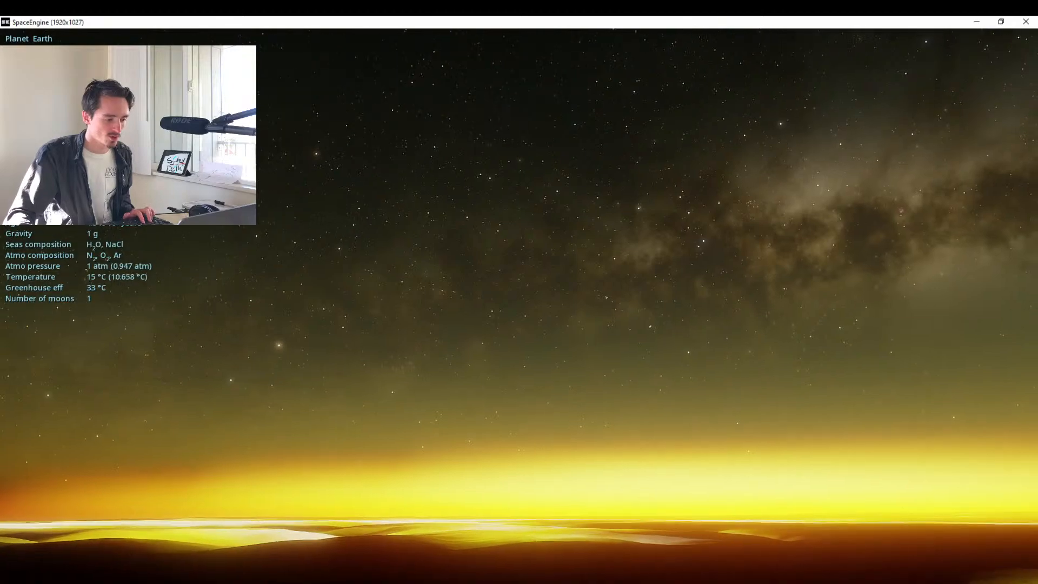
pyautogui.scroll(5, 539, 212)
pyautogui.scroll(7, 519, 306)
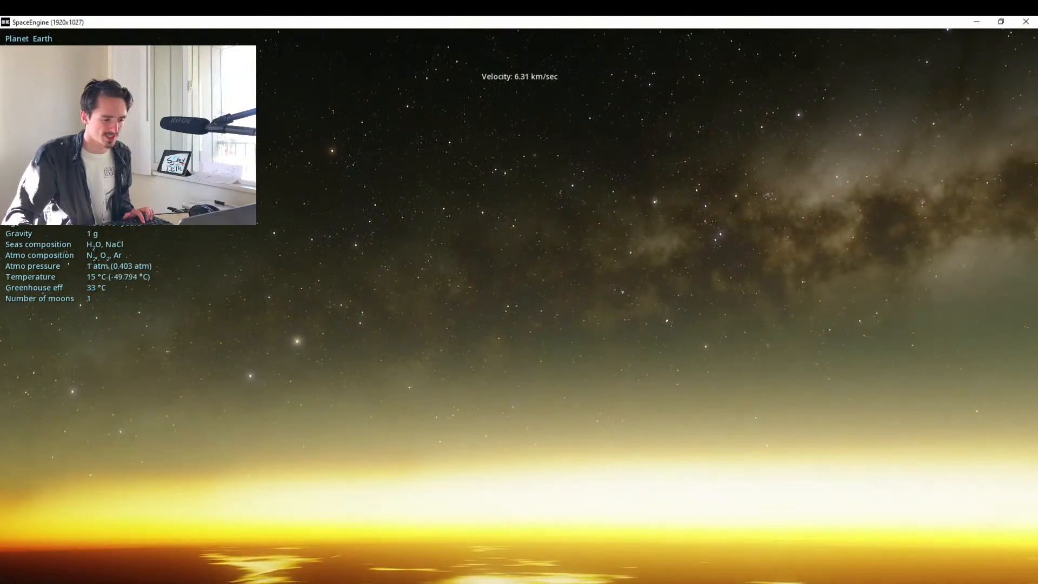
pyautogui.scroll(7, 519, 306)
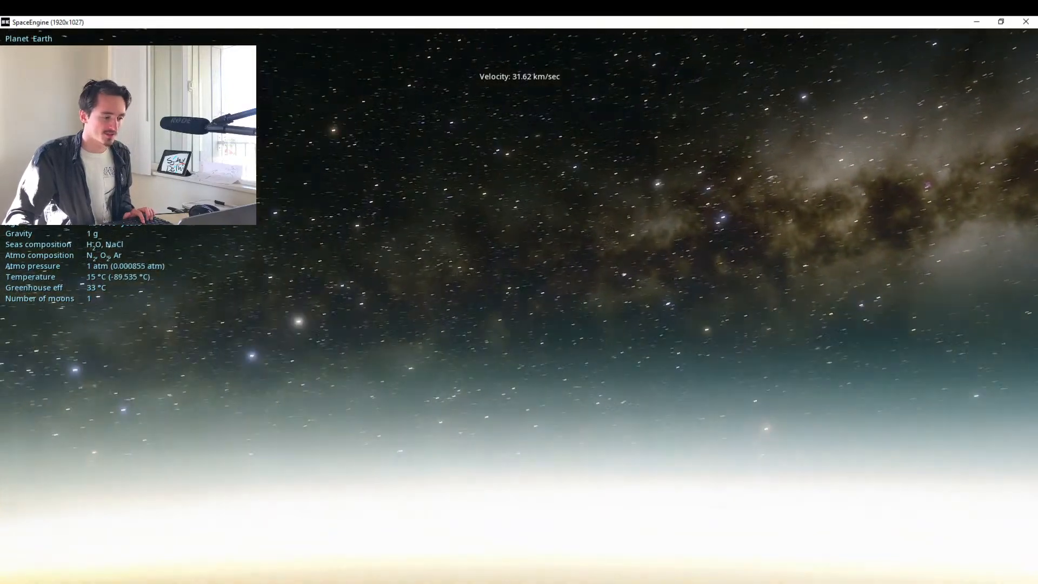
pyautogui.scroll(5, 519, 306)
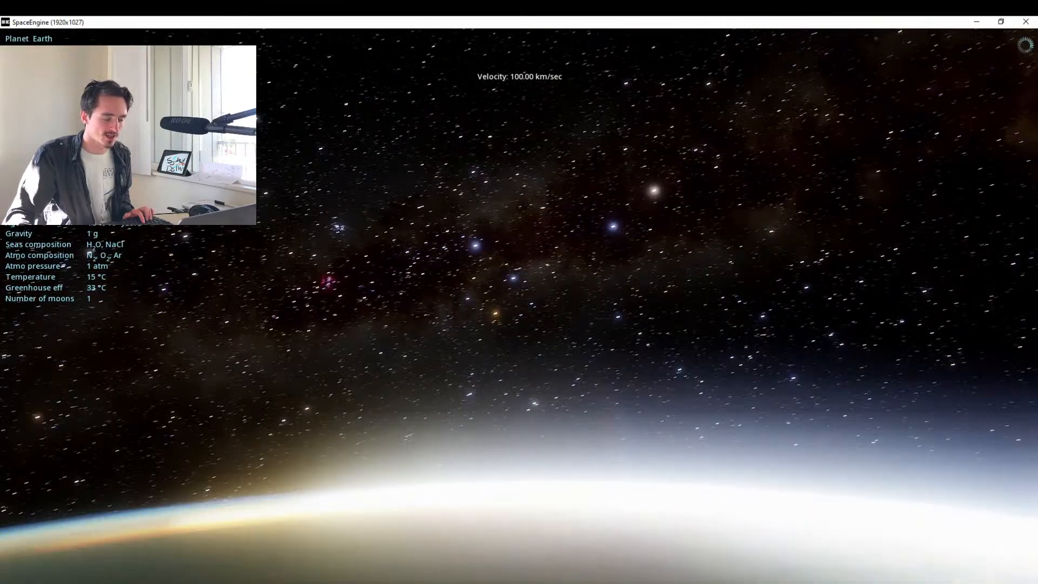
pyautogui.scroll(3, 519, 306)
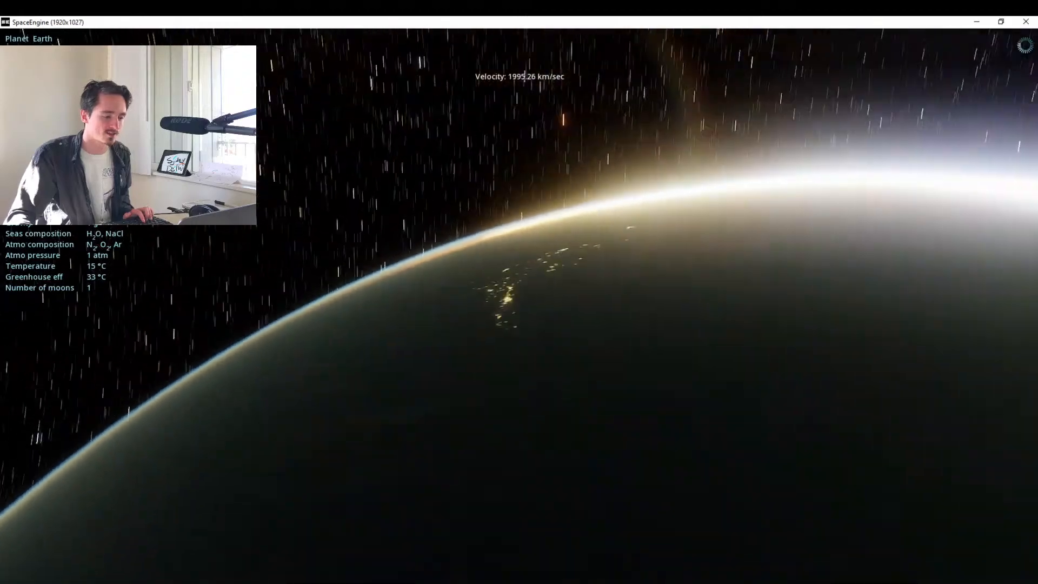
# Fly around Earth's night side, following the city lights away from Australia toward East Asia.
pyautogui.press('s')
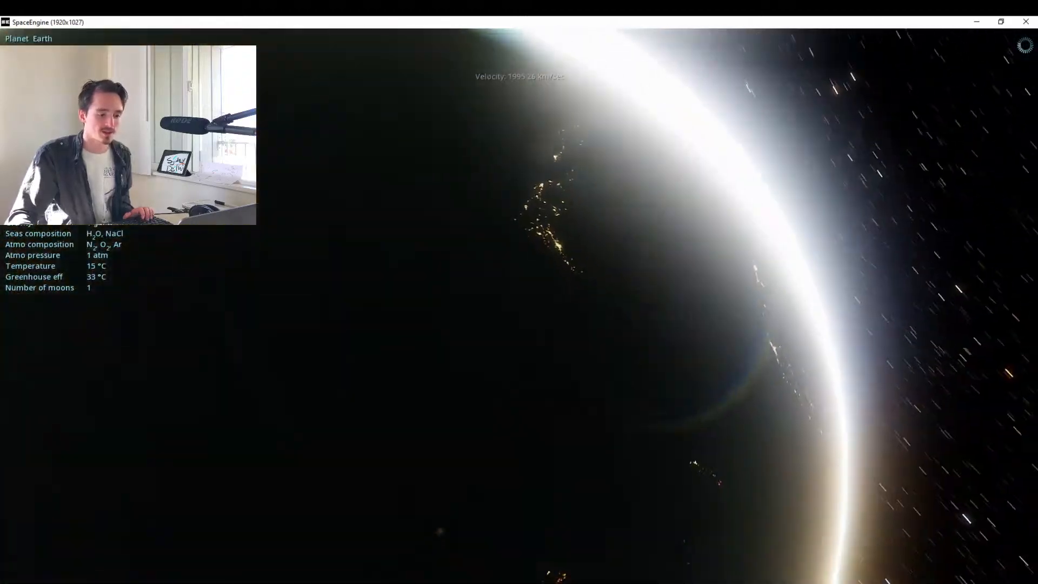
pyautogui.press('w')
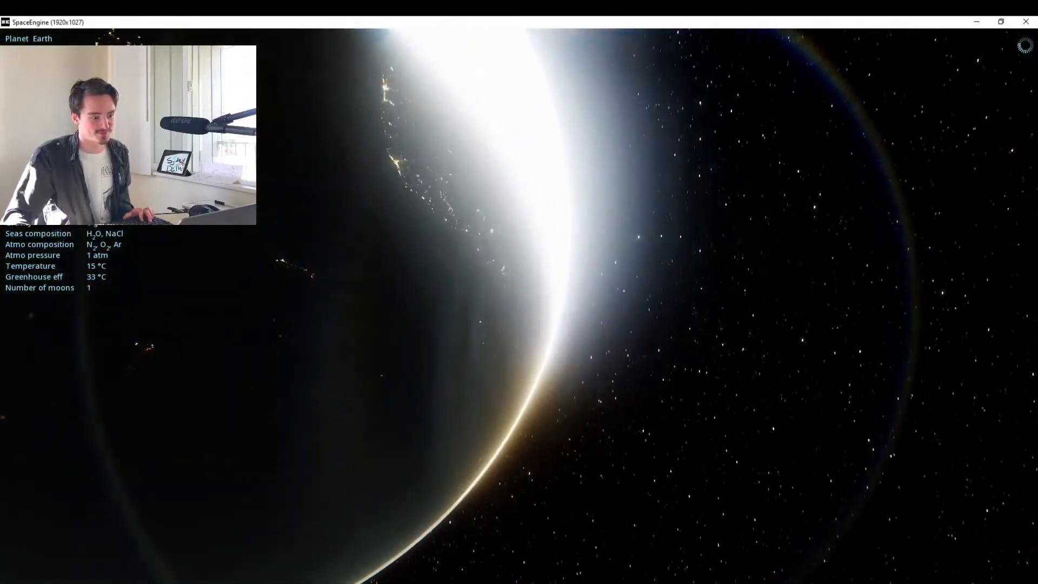
pyautogui.press('w')
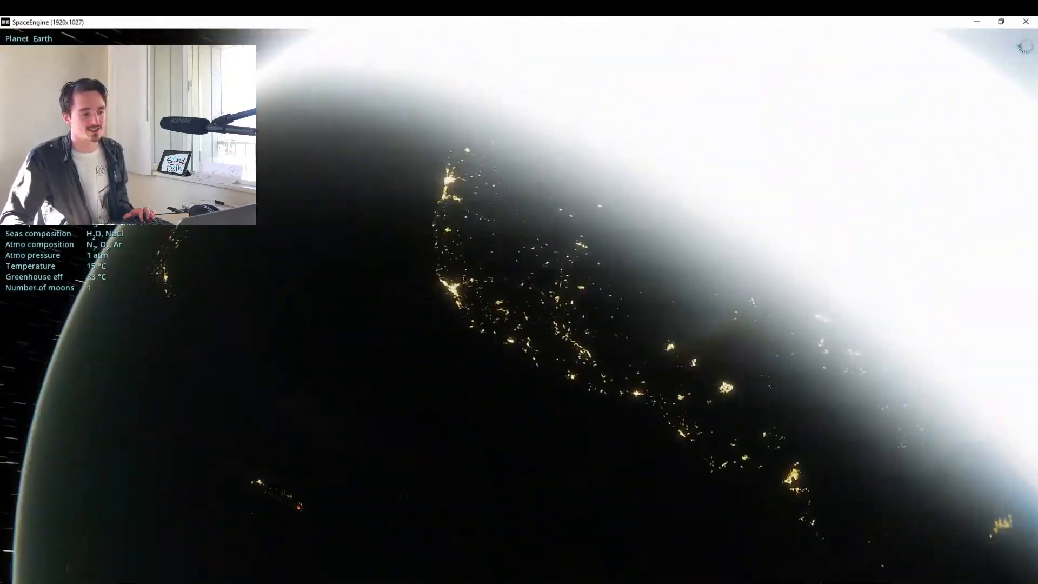
pyautogui.press('s')
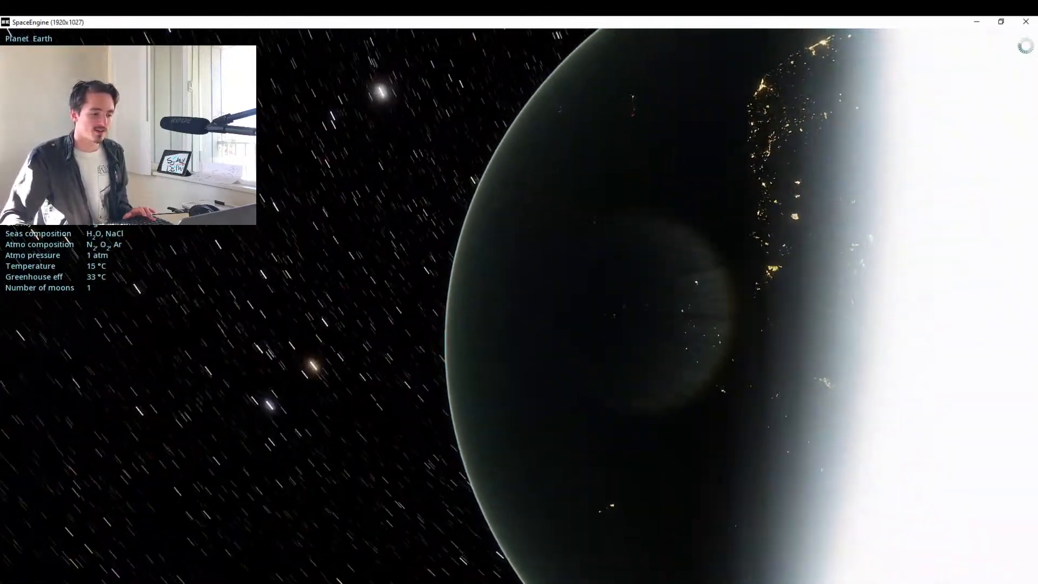
pyautogui.press('a')
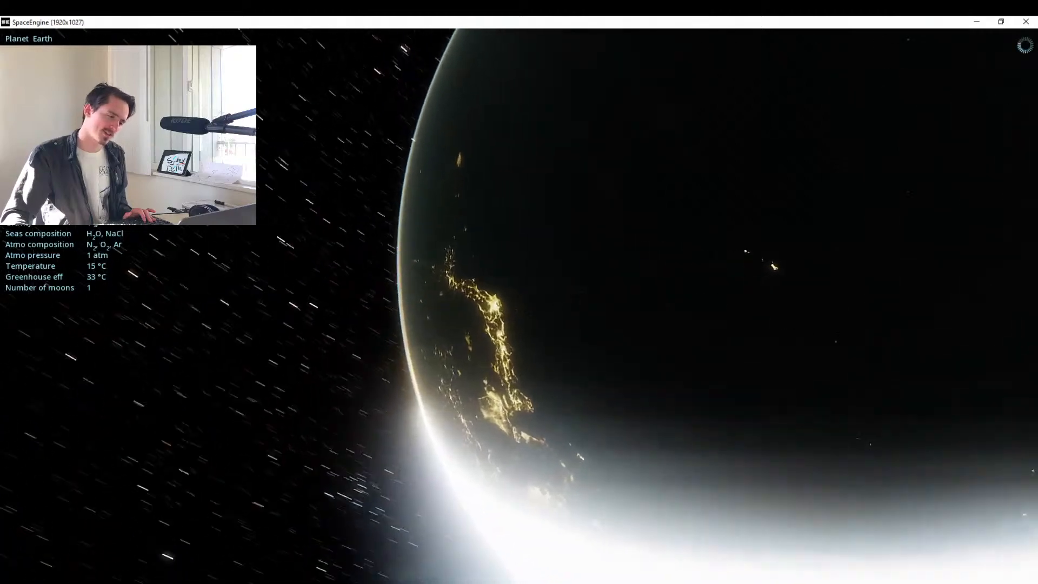
pyautogui.press('w')
pyautogui.press('s')
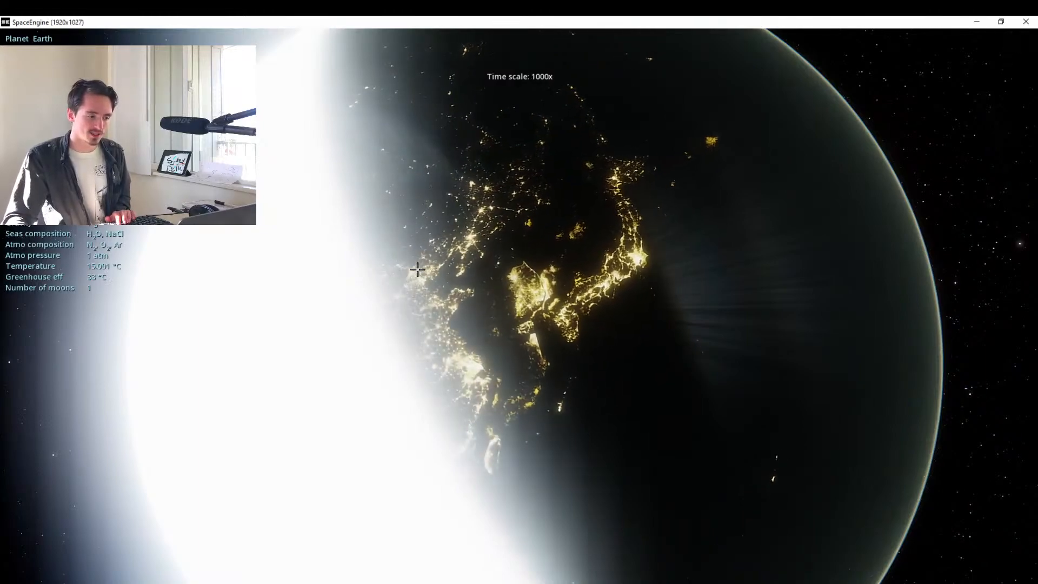
# Accelerate time to 3000x until India is well inside the night side, then pause time.
pyautogui.press('a')
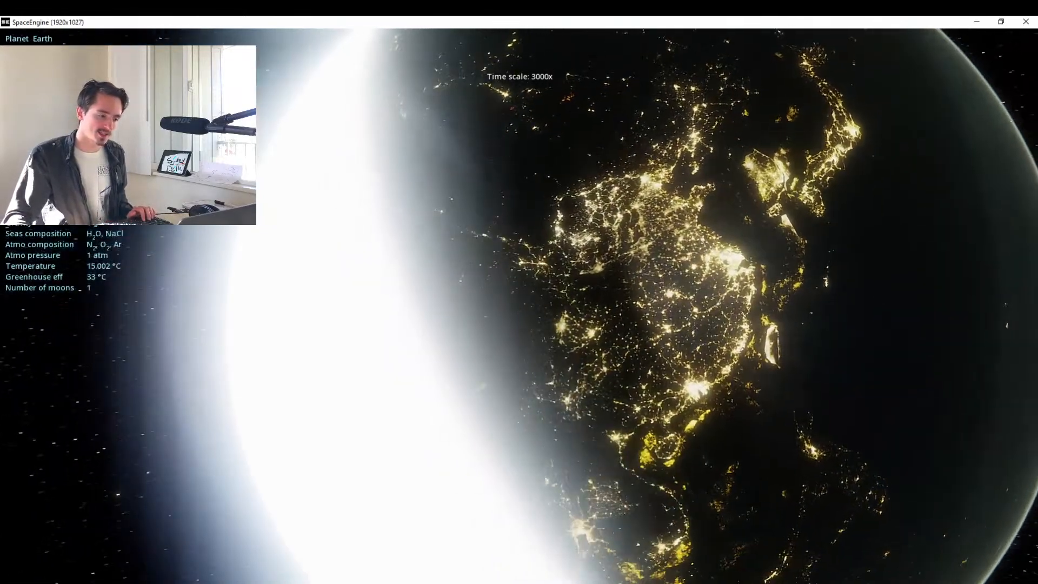
pyautogui.press('a')
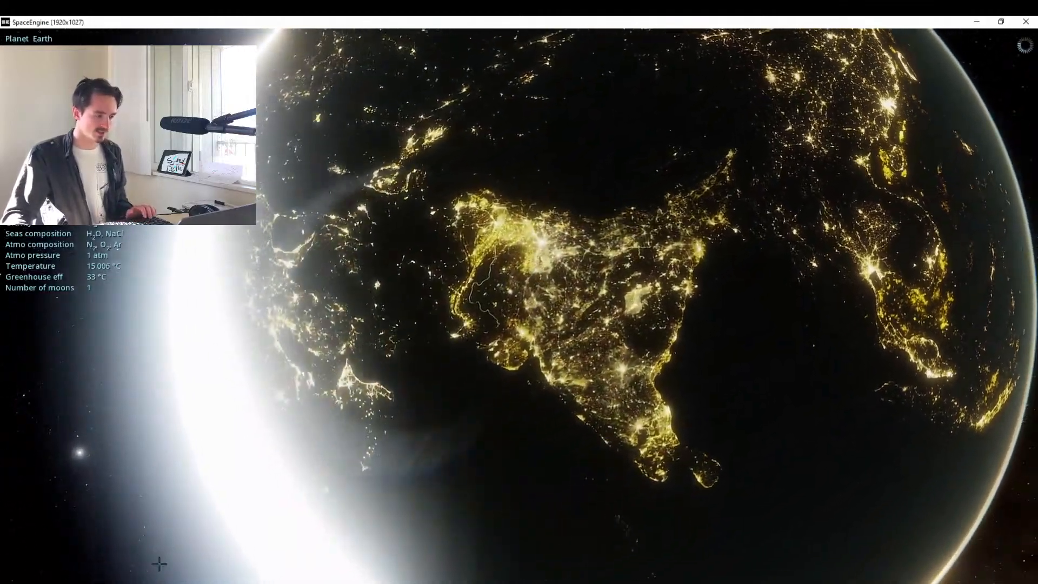
pyautogui.click(64, 575)
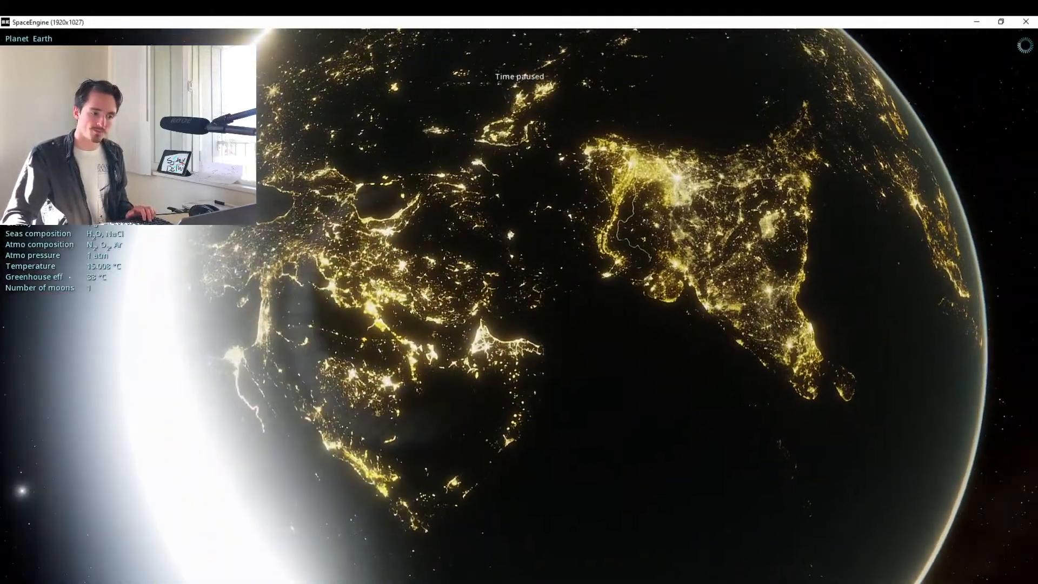
# Approach the brightest city lights in northern India, reducing the flight velocity to 630.96 km/sec on the way.
pyautogui.press('w')
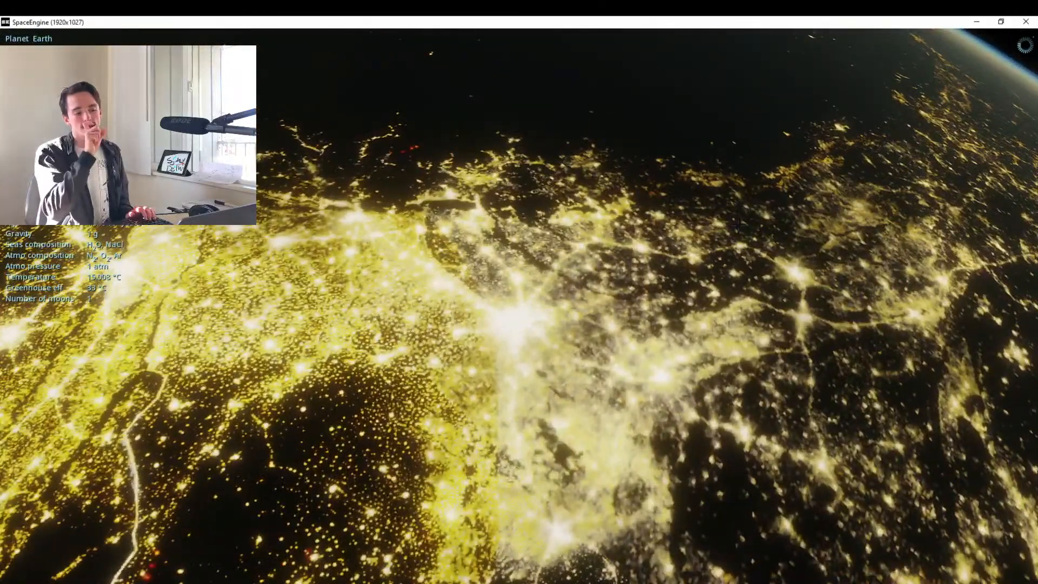
pyautogui.press('w')
pyautogui.scroll(-4, 727, 99)
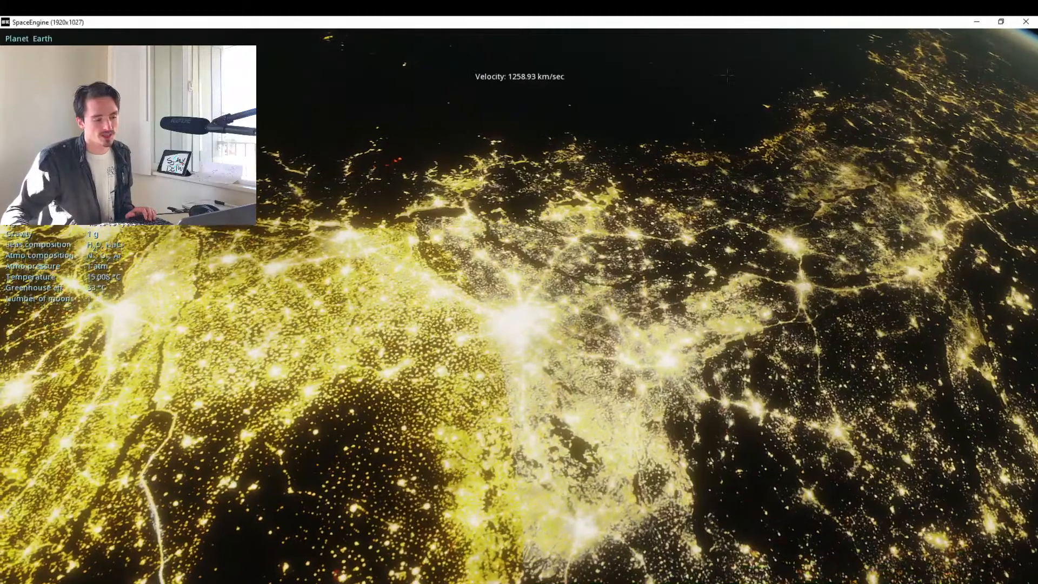
pyautogui.press('w')
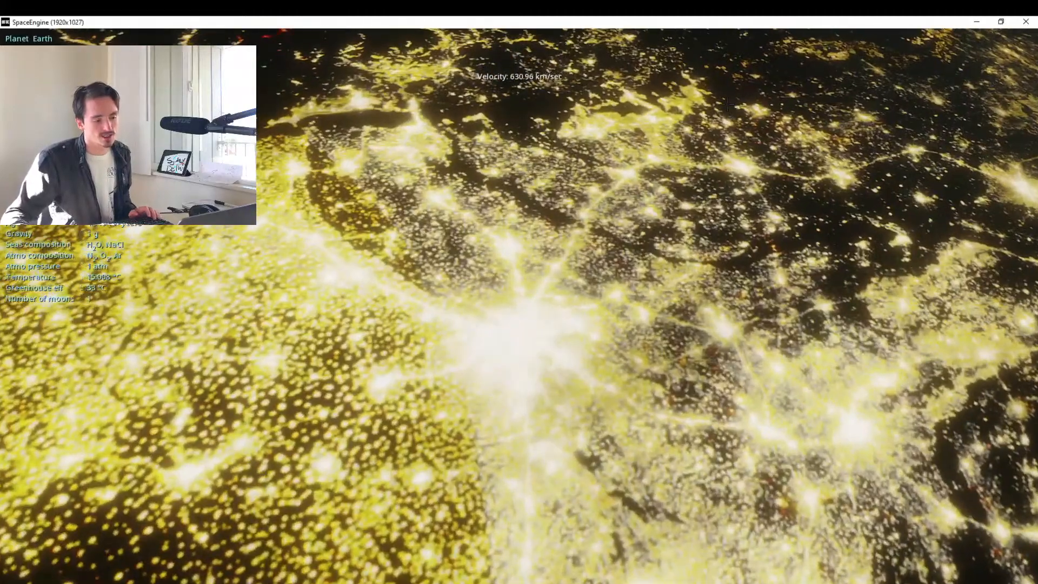
pyautogui.press('w')
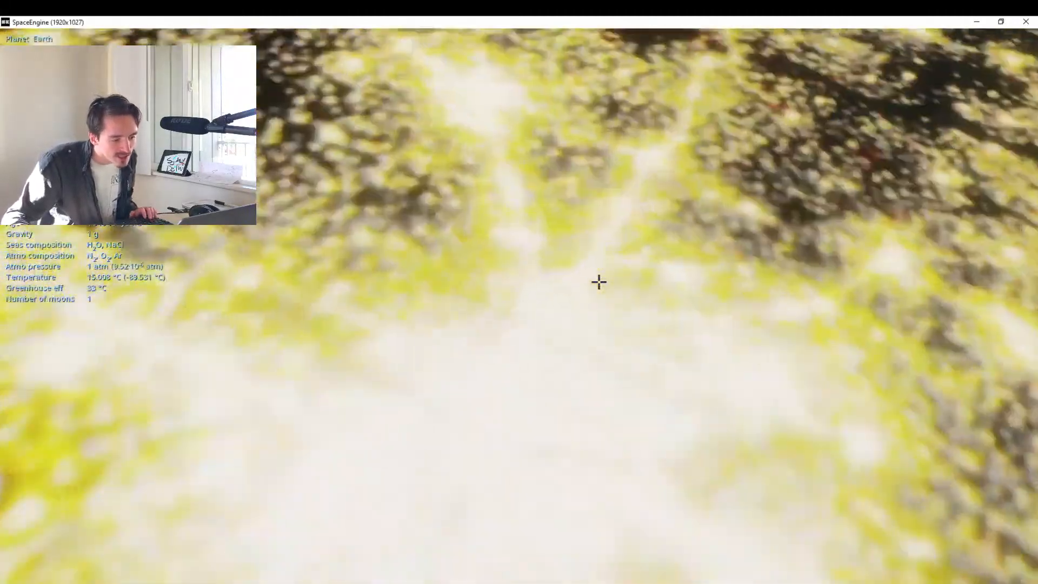
# Centre the bright city glow and descend into the atmosphere above it, slowing to 100 km/sec and tilting up to the horizon.
pyautogui.moveTo(599, 281); pyautogui.dragTo(470, 285)
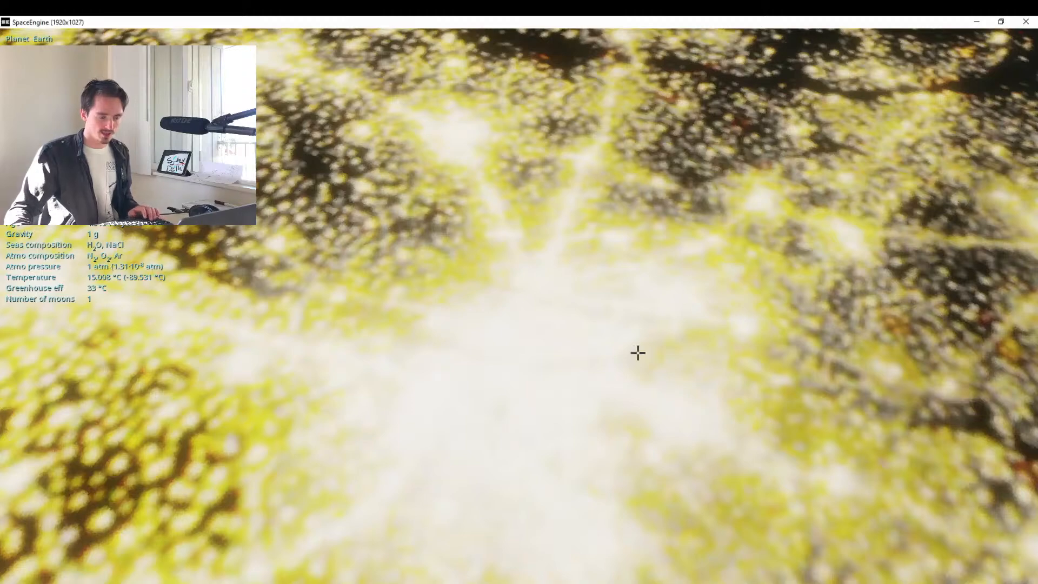
pyautogui.moveTo(561, 422); pyautogui.dragTo(563, 422)
pyautogui.scroll(-1, 504, 475)
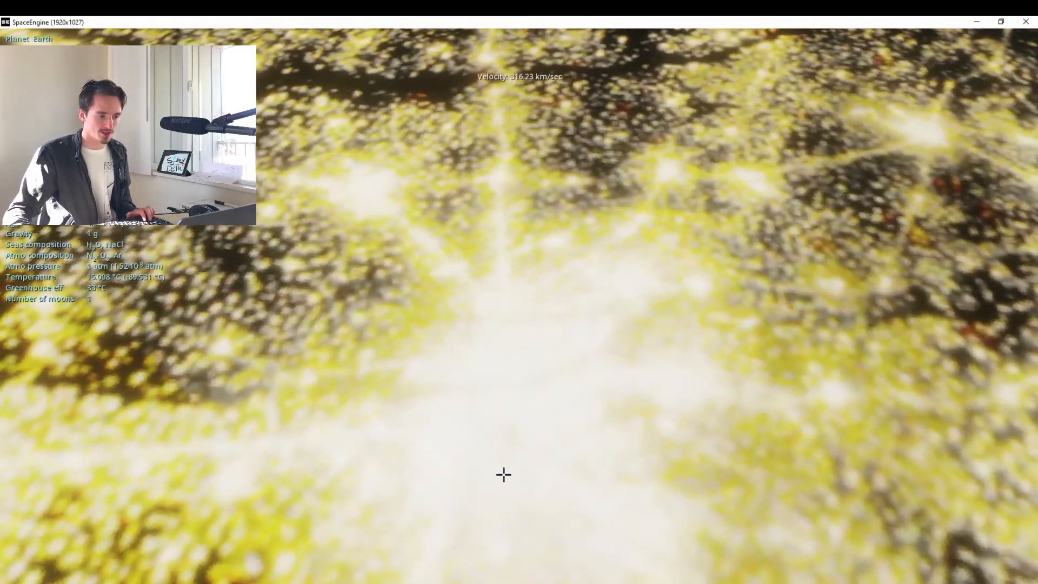
pyautogui.press('w')
pyautogui.scroll(-5, 504, 475)
pyautogui.press('w')
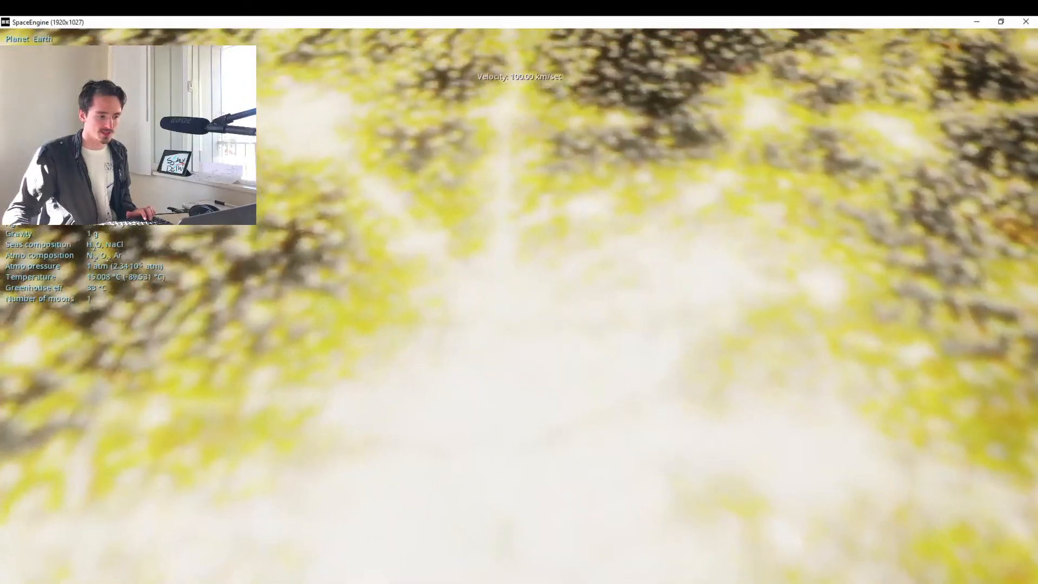
pyautogui.press('w')
pyautogui.moveTo(504, 475); pyautogui.dragTo(503, 413)
pyautogui.press('w')
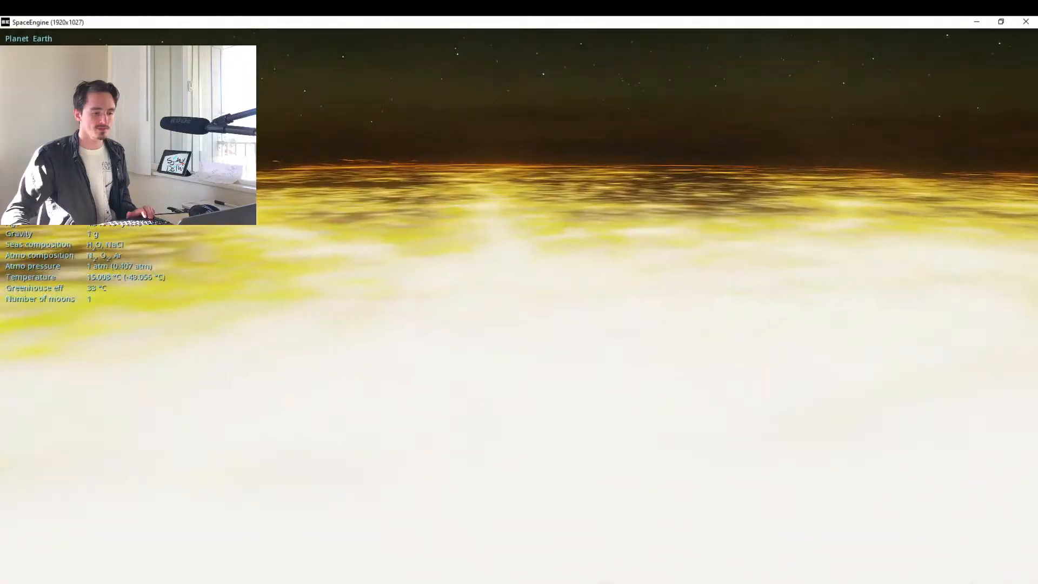
pyautogui.press('w')
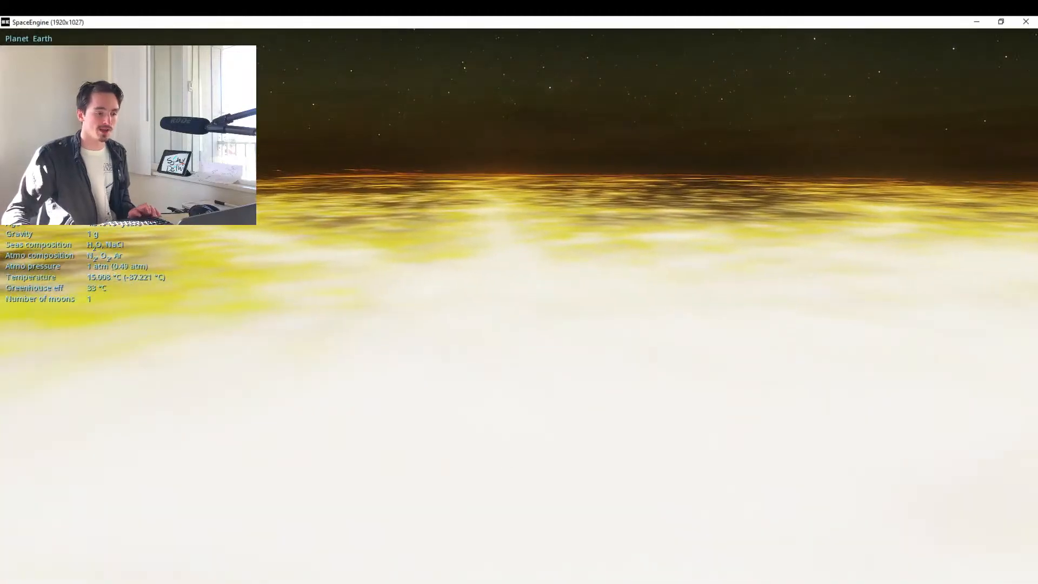
# Switch to Google Maps, look up New Delhi and inspect the map around the city, and return to SpaceEngine.
pyautogui.hotkey('alt', 'Tab')
pyautogui.press('Tab')
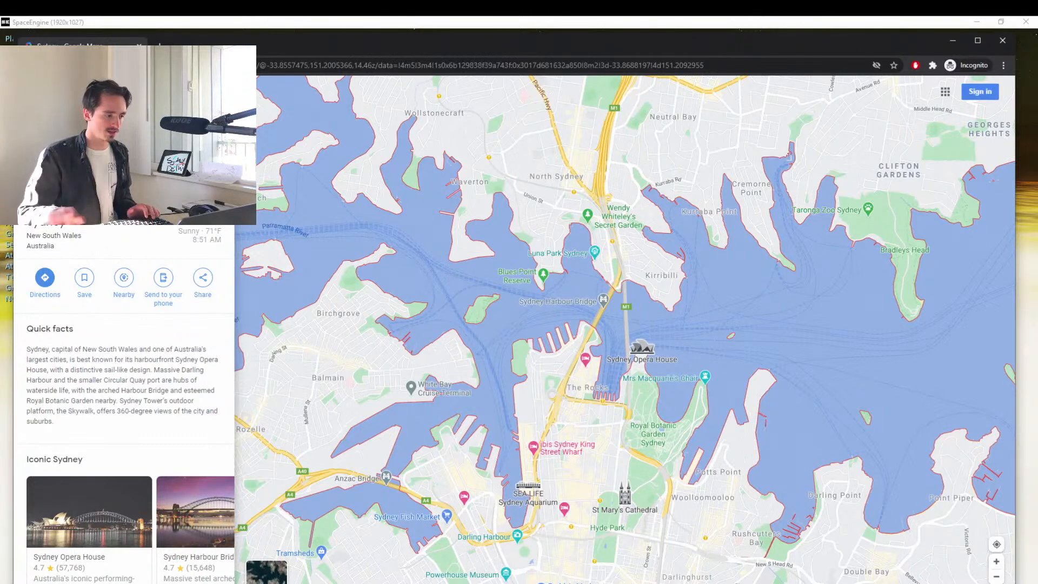
pyautogui.press('Return')
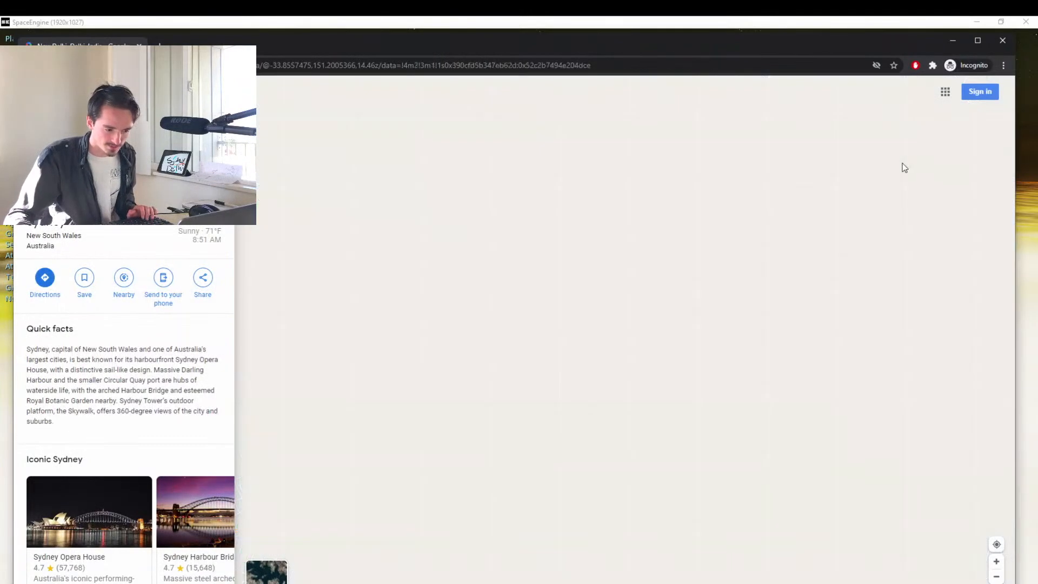
pyautogui.moveTo(654, 246); pyautogui.dragTo(653, 349)
pyautogui.scroll(3, 652, 290)
pyautogui.scroll(3, 673, 292)
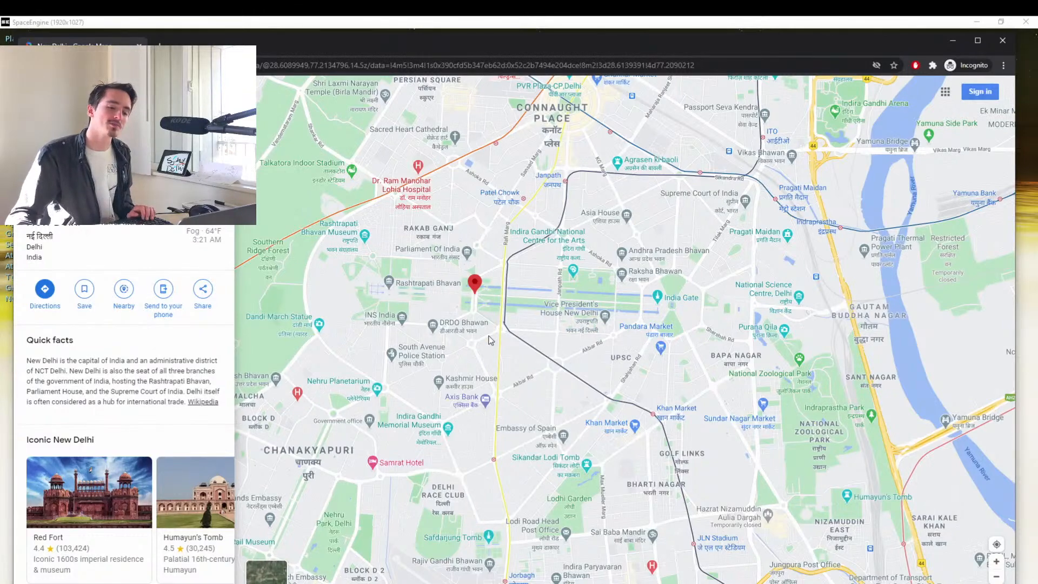
pyautogui.hotkey('alt', 'Tab')
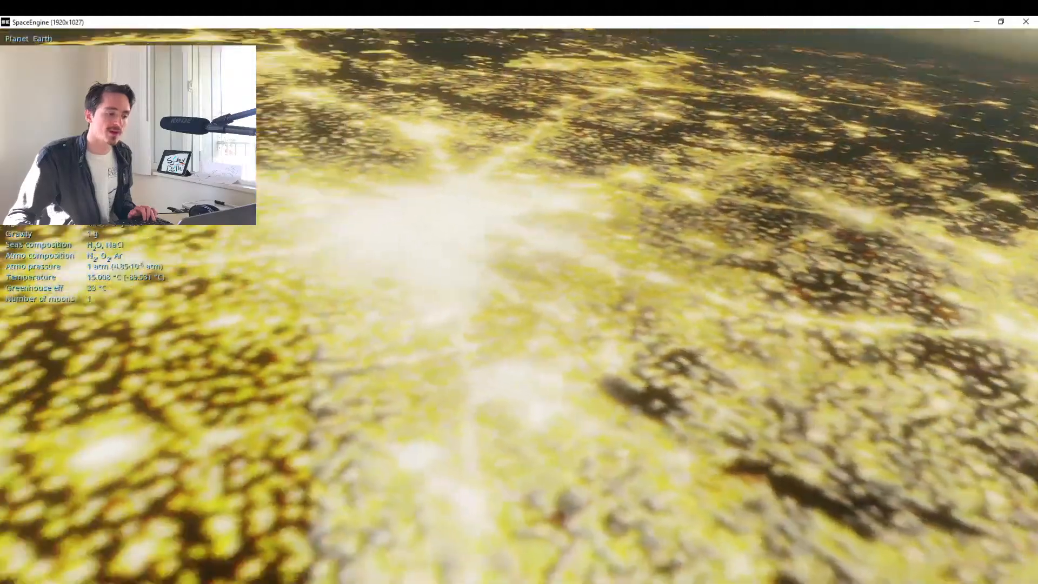
# Fly back from the city lights at up to 1995.26 km/sec until all of India is visible, and check New Delhi's position within India on Google Maps.
pyautogui.press('s')
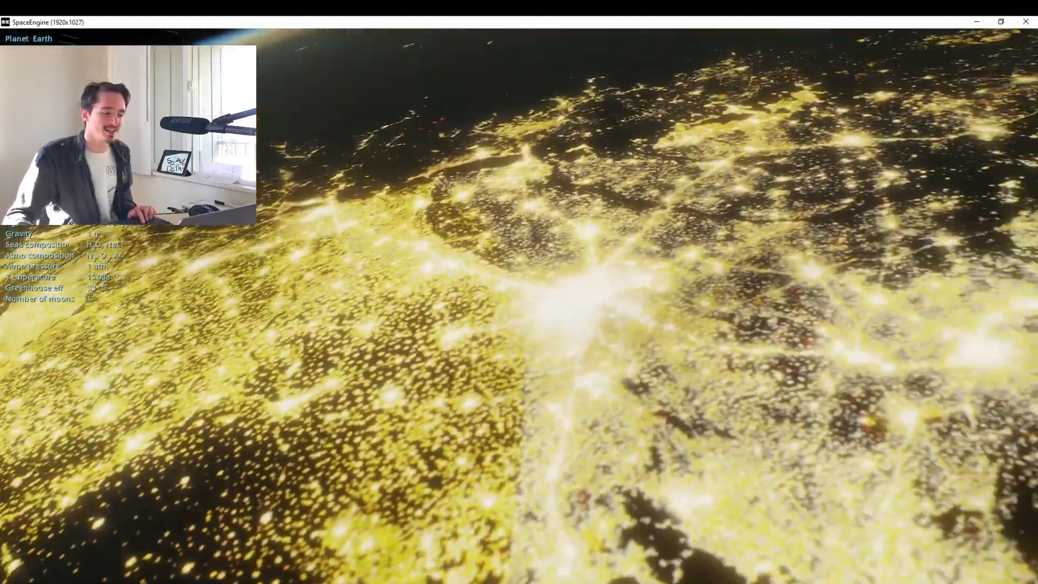
pyautogui.scroll(5, 519, 306)
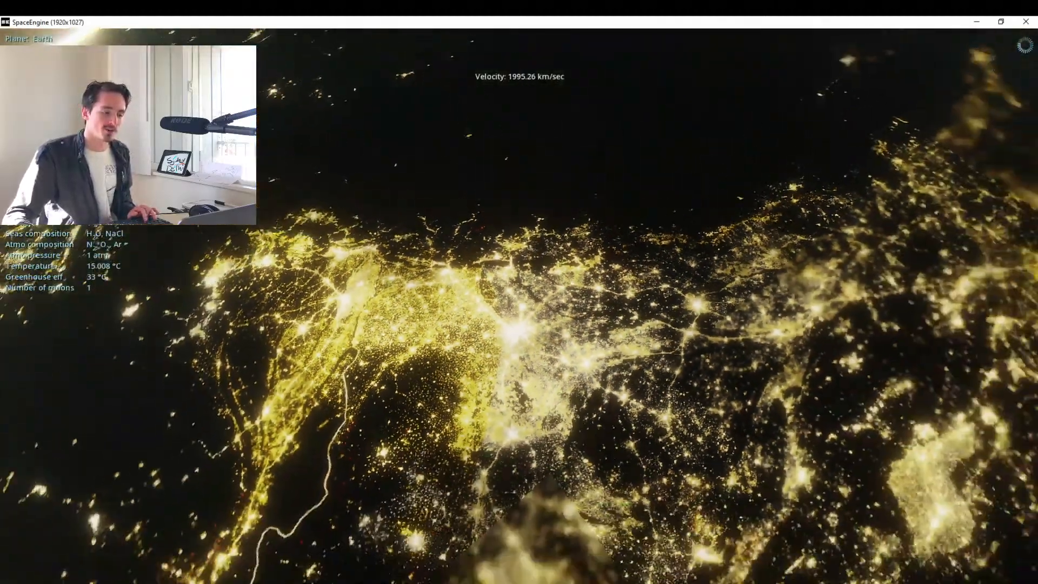
pyautogui.hotkey('alt', 'Tab')
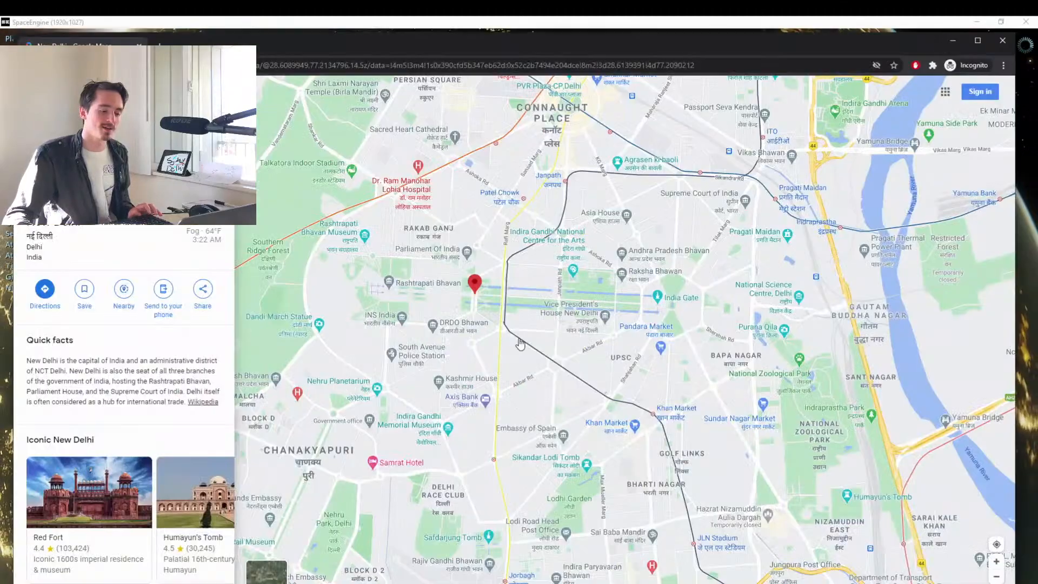
pyautogui.scroll(-7, 541, 313)
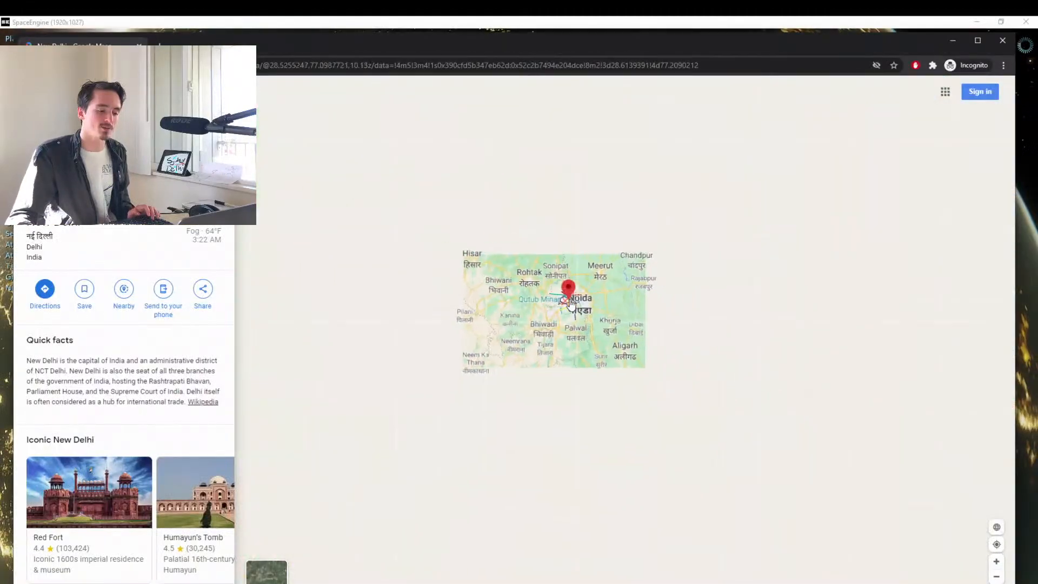
pyautogui.scroll(-3, 570, 304)
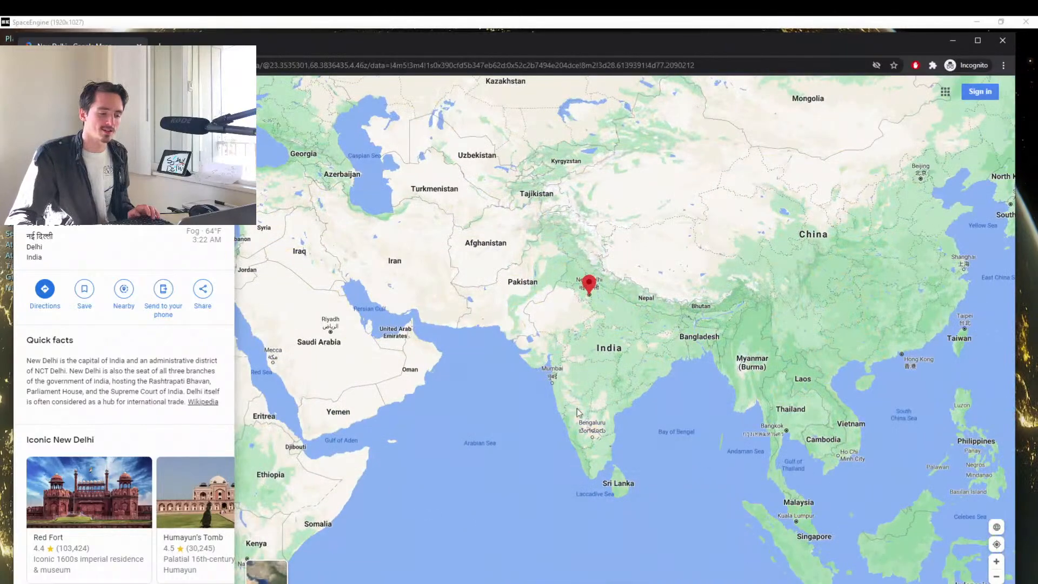
pyautogui.hotkey('alt', 'Tab')
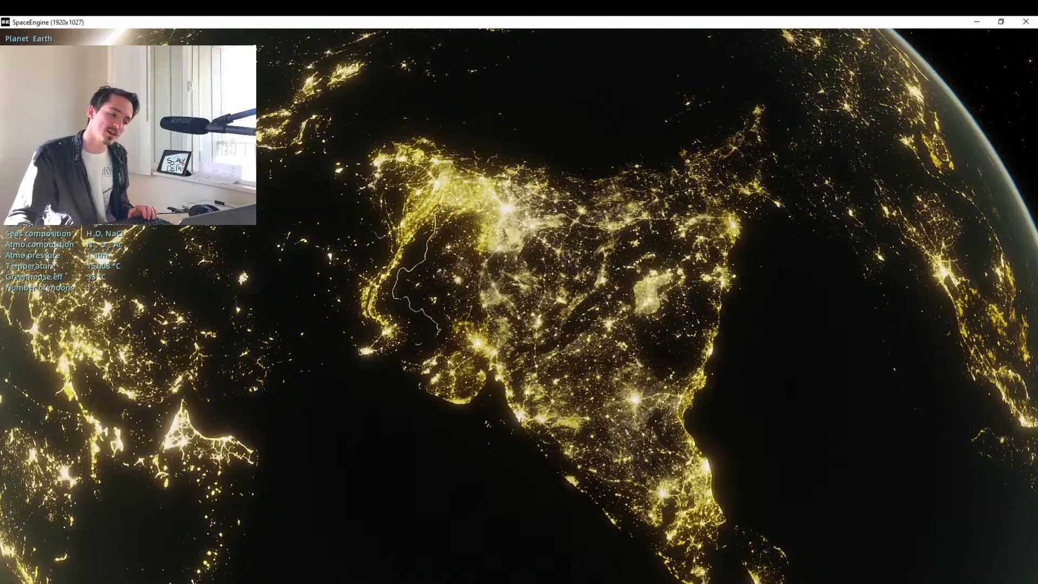
# Approach the brightest city glow in northern India, compare it with the New Delhi area on Google Maps, and return to SpaceEngine.
pyautogui.press('w')
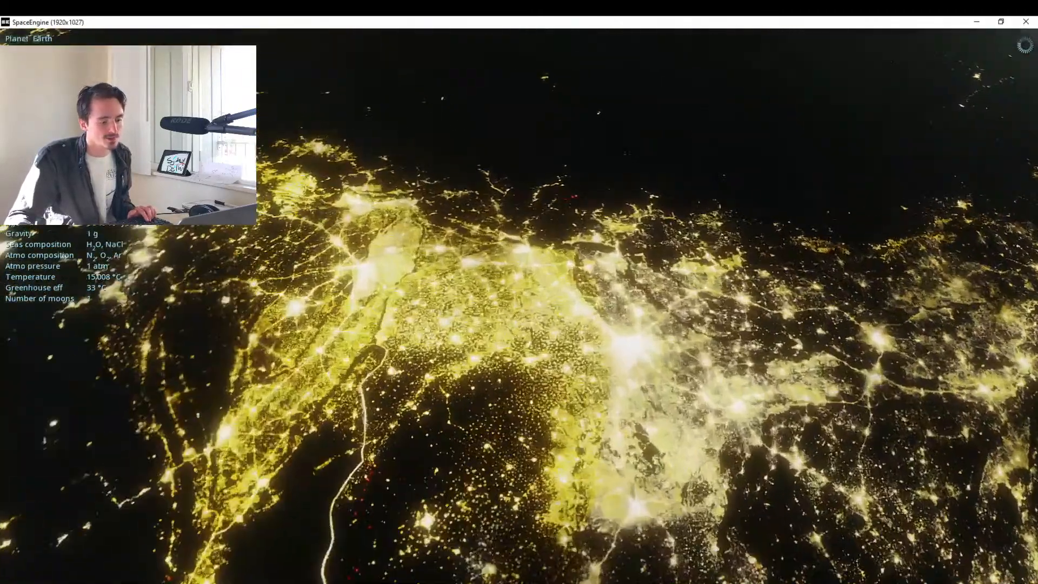
pyautogui.press('w')
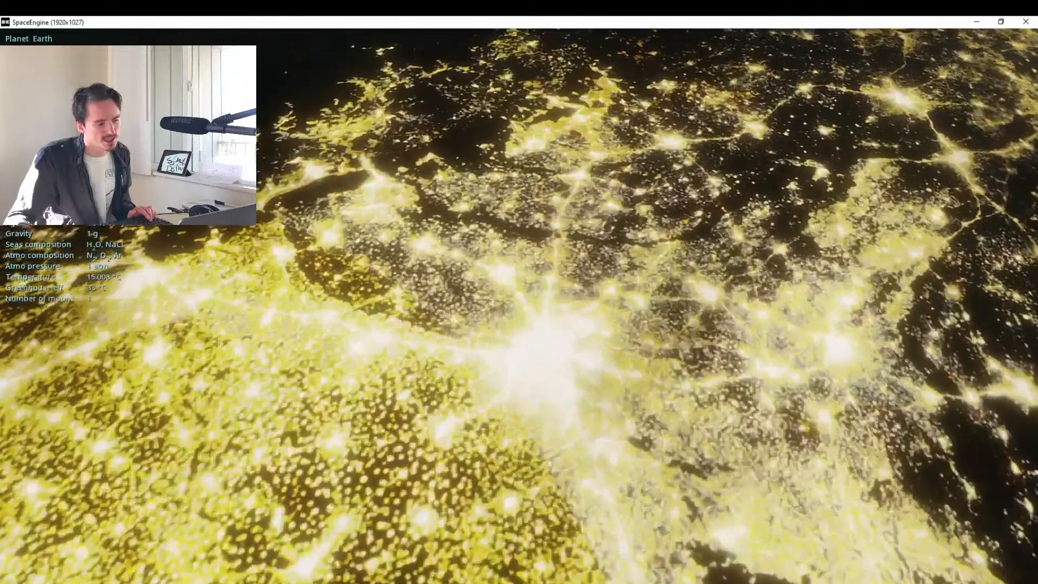
pyautogui.hotkey('alt', 'Tab')
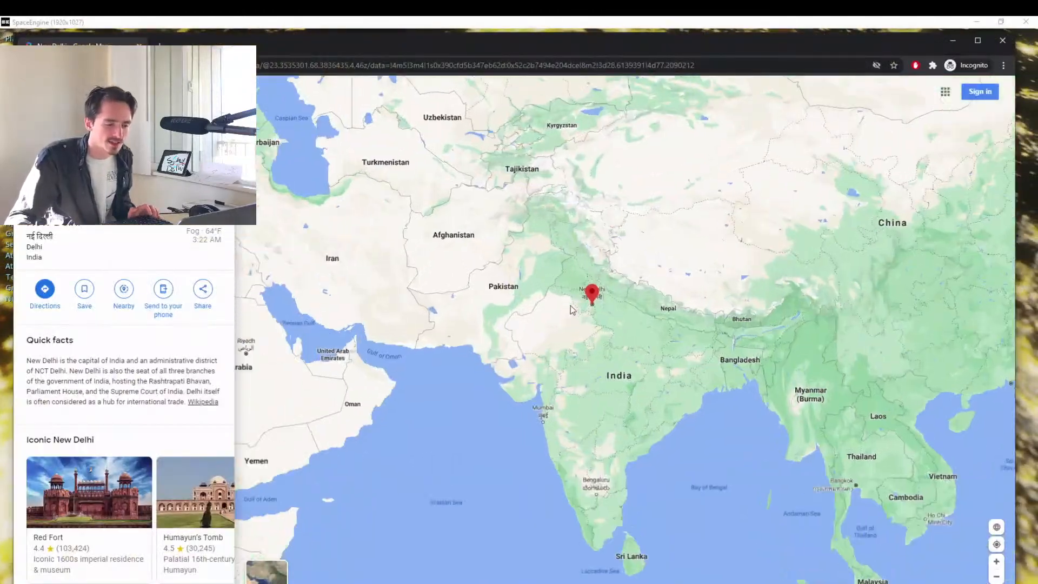
pyautogui.scroll(8, 571, 310)
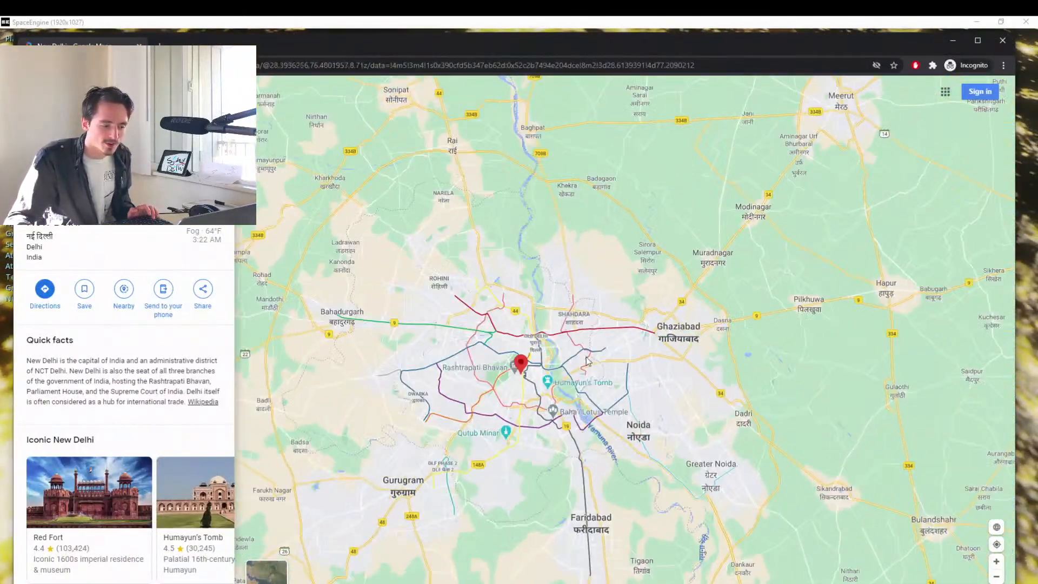
pyautogui.scroll(5, 518, 378)
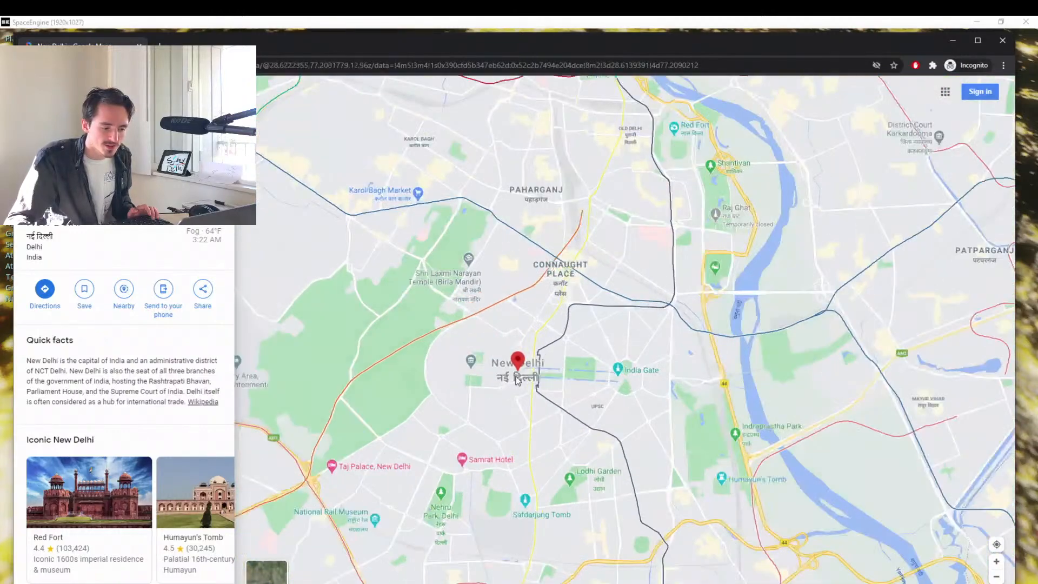
pyautogui.scroll(2, 614, 366)
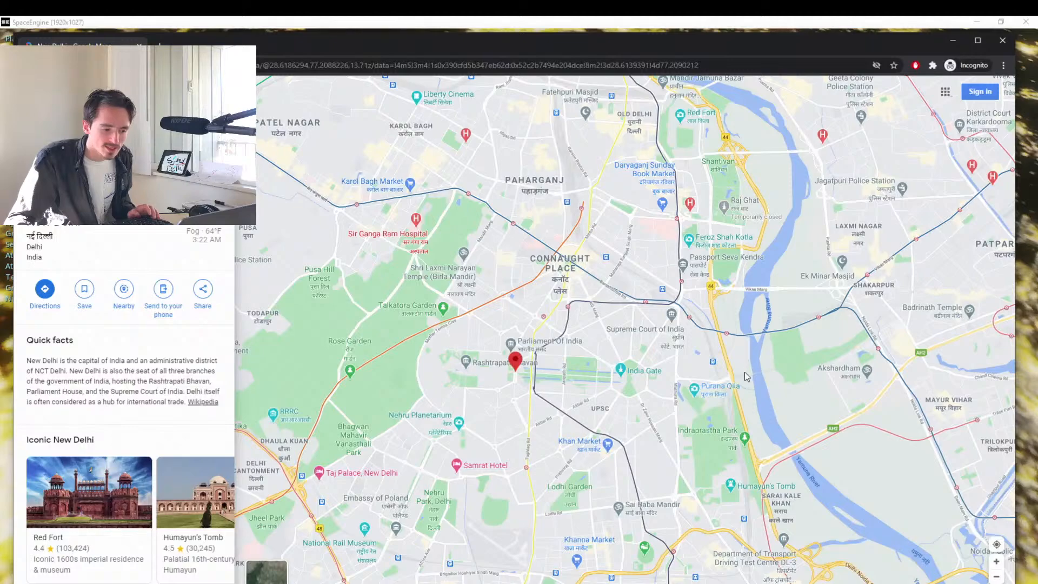
pyautogui.click(554, 21)
pyautogui.hotkey('alt', 'Tab')
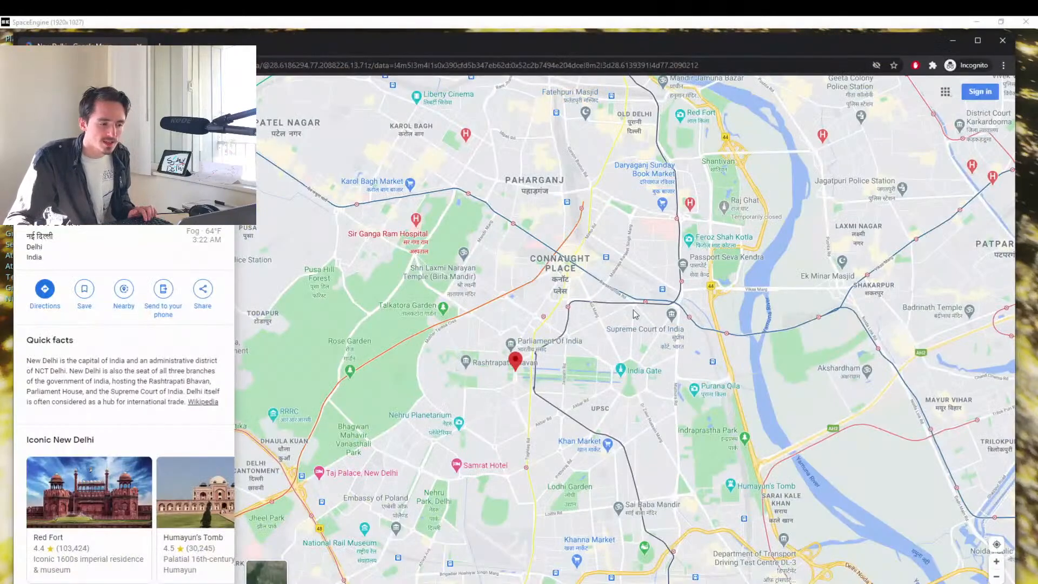
pyautogui.click(672, 25)
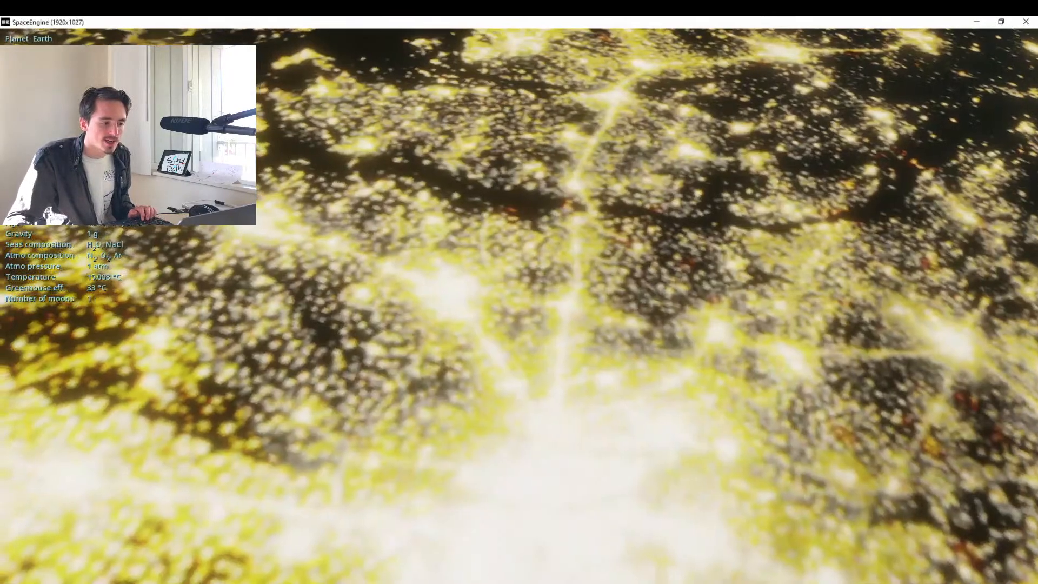
# Centre the bright Delhi glow, descend into the atmosphere above it while slowing to 199.53 km/sec, and tilt the camera up to the night sky.
pyautogui.moveTo(678, 484); pyautogui.dragTo(517, 349)
pyautogui.moveTo(346, 297); pyautogui.dragTo(508, 341)
pyautogui.scroll(-2, 424, 342)
pyautogui.press('w')
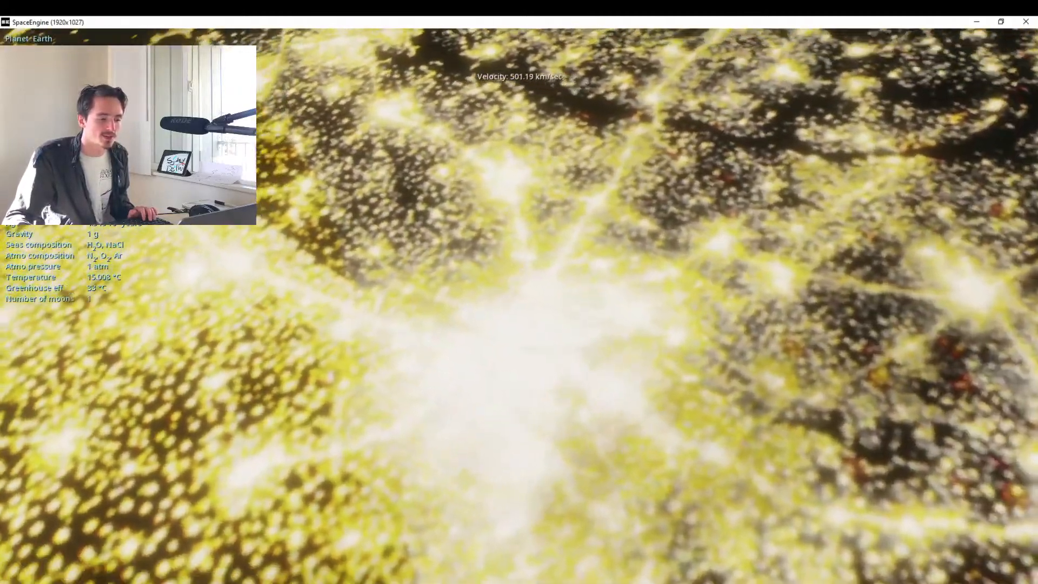
pyautogui.scroll(-4, 520, 307)
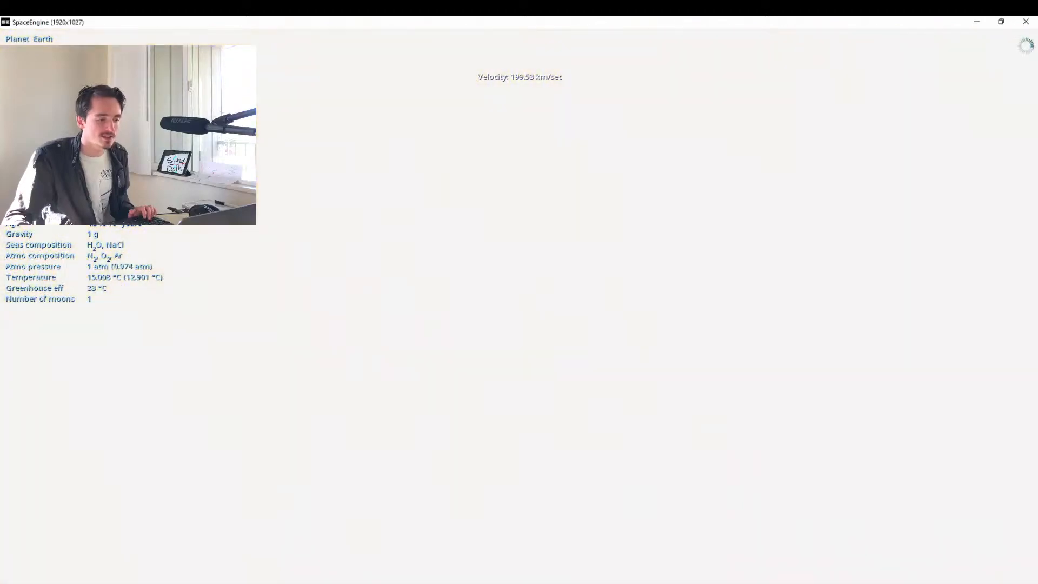
pyautogui.moveTo(514, 216); pyautogui.dragTo(514, 487)
pyautogui.moveTo(513, 299); pyautogui.dragTo(519, 583)
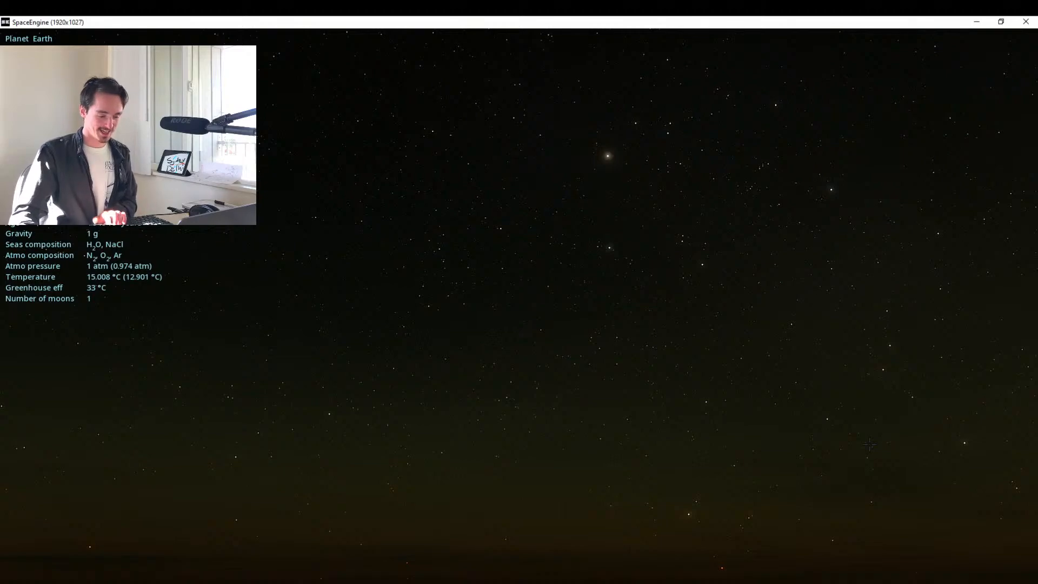
# Adjust the night sky view to an exposure of 3.362 and a star magnitude limit of 9.60.
pyautogui.press('.')
pyautogui.press(',')
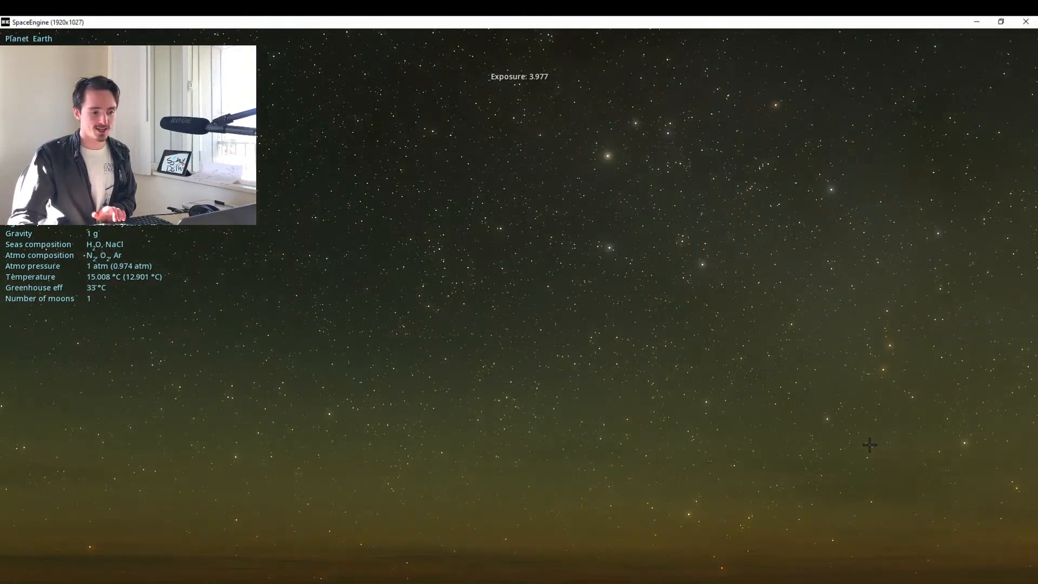
pyautogui.press(',')
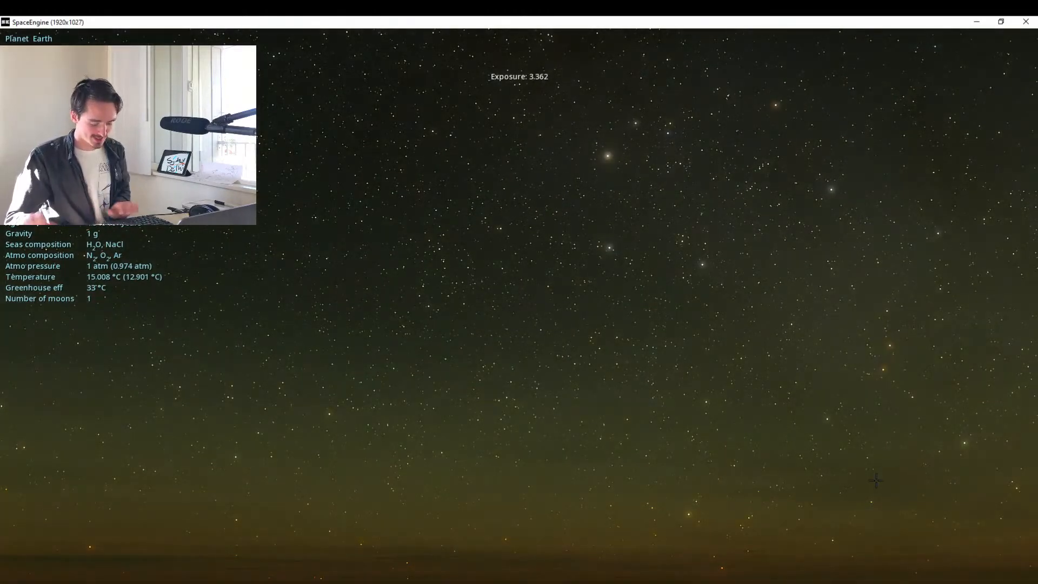
pyautogui.press('[')
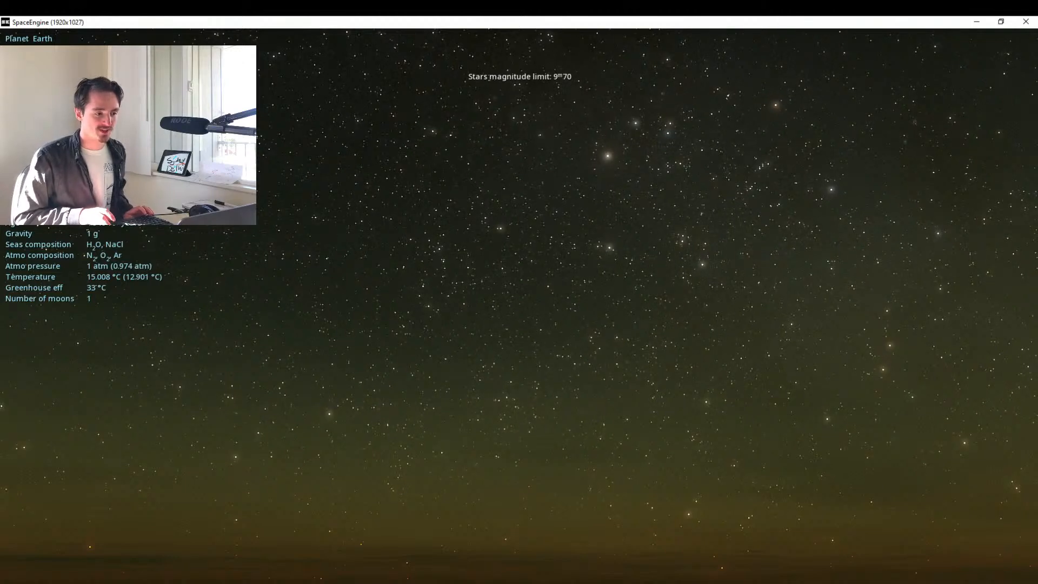
pyautogui.press(']')
pyautogui.press(']')
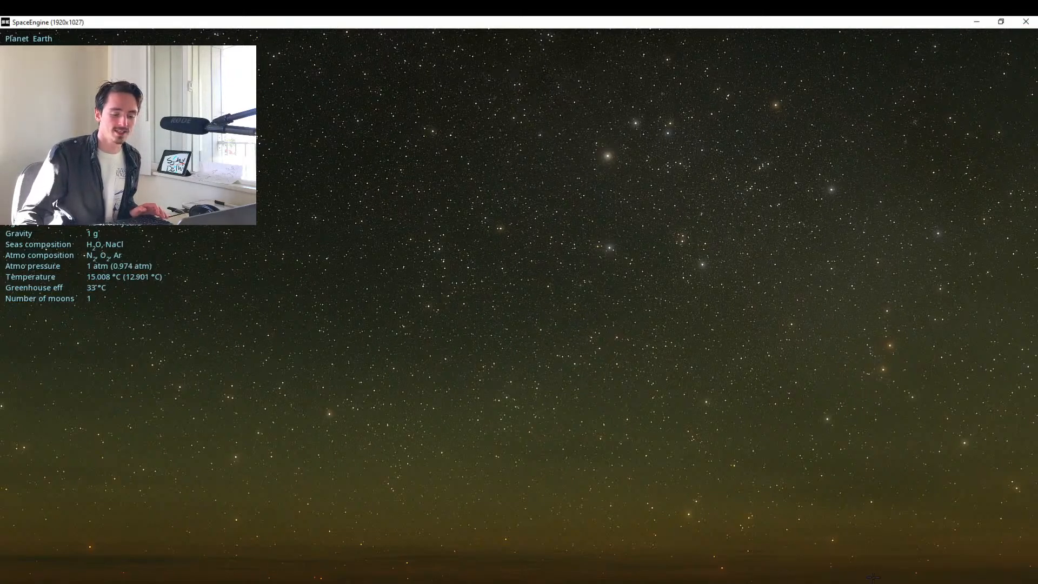
# Take a screenshot of the light-polluted sky and rename the new image file DELHI in the screenshots folder.
pyautogui.moveTo(874, 578)
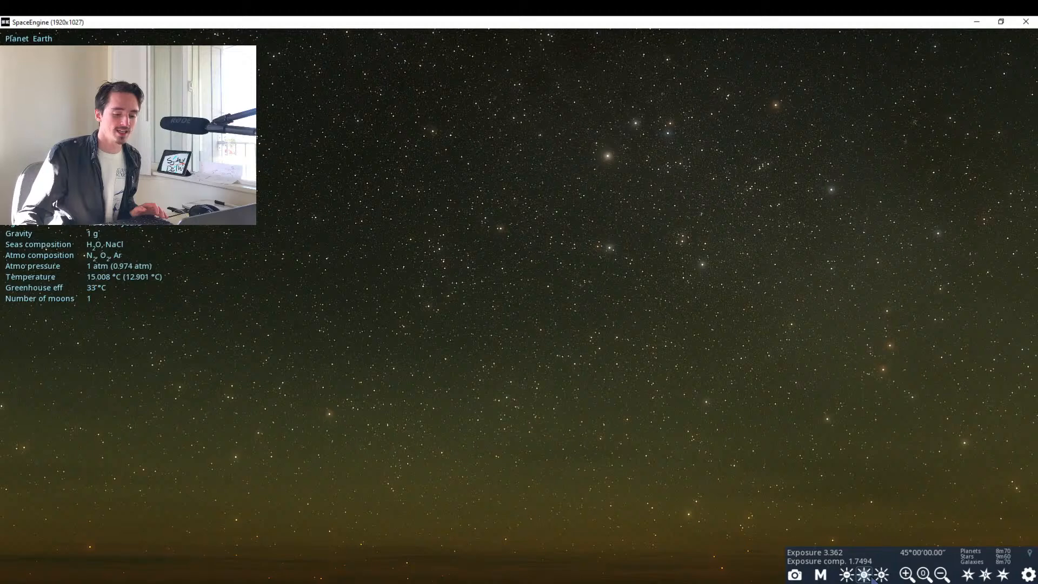
pyautogui.click(795, 575)
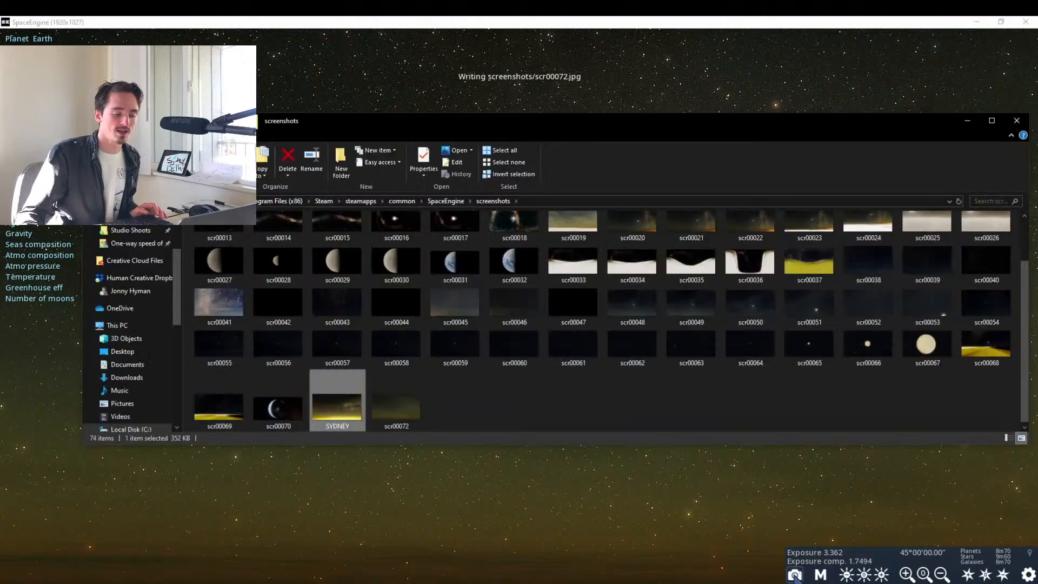
pyautogui.click(352, 405)
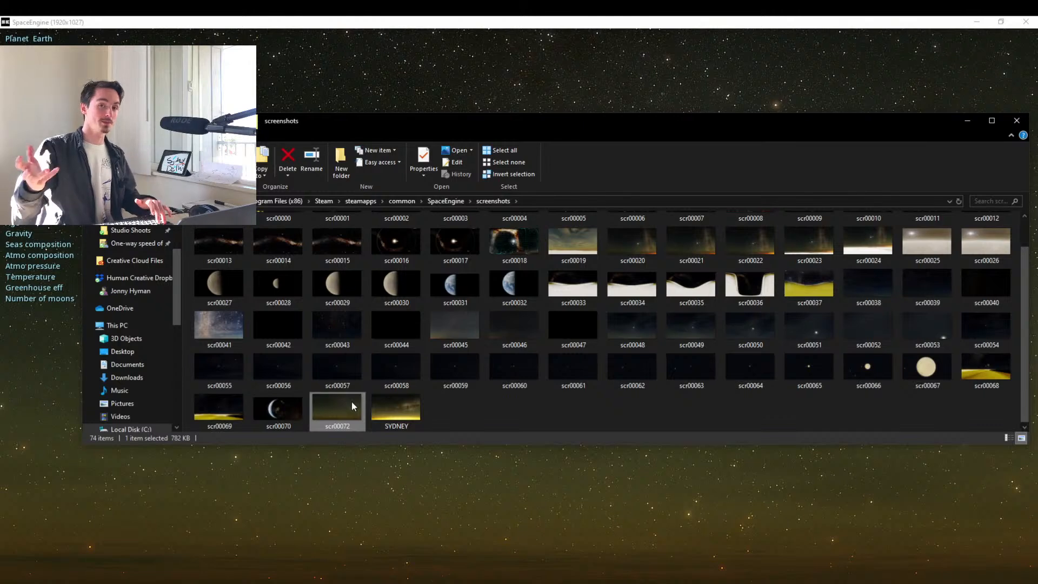
pyautogui.press('F2')
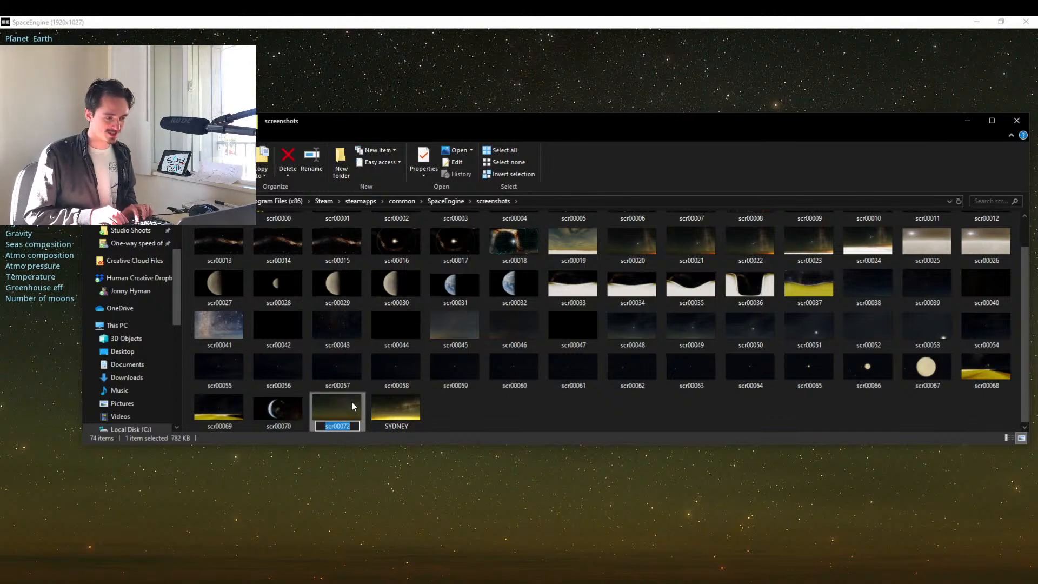
pyautogui.write('DELHI')
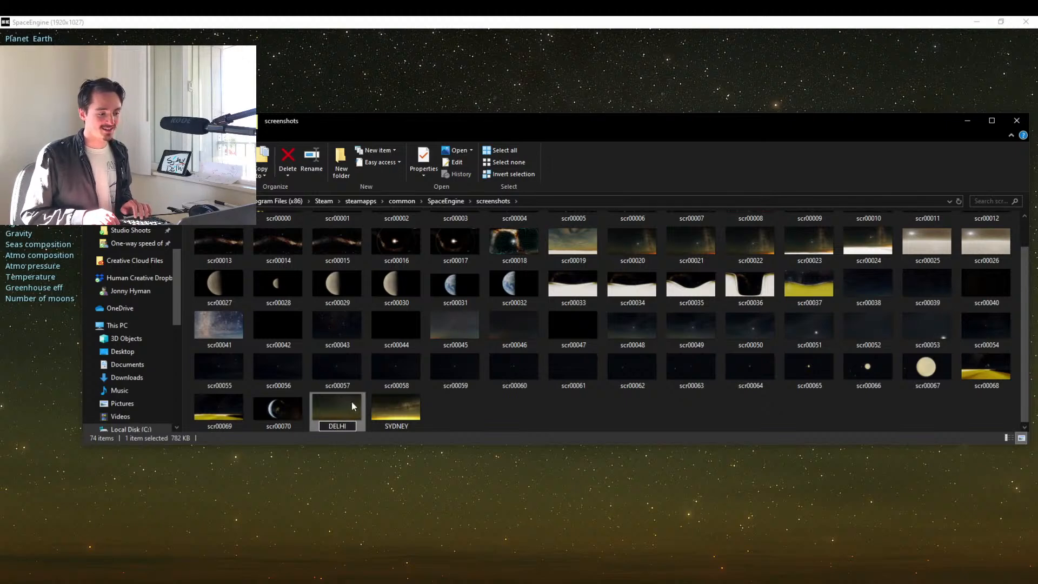
pyautogui.press('Return')
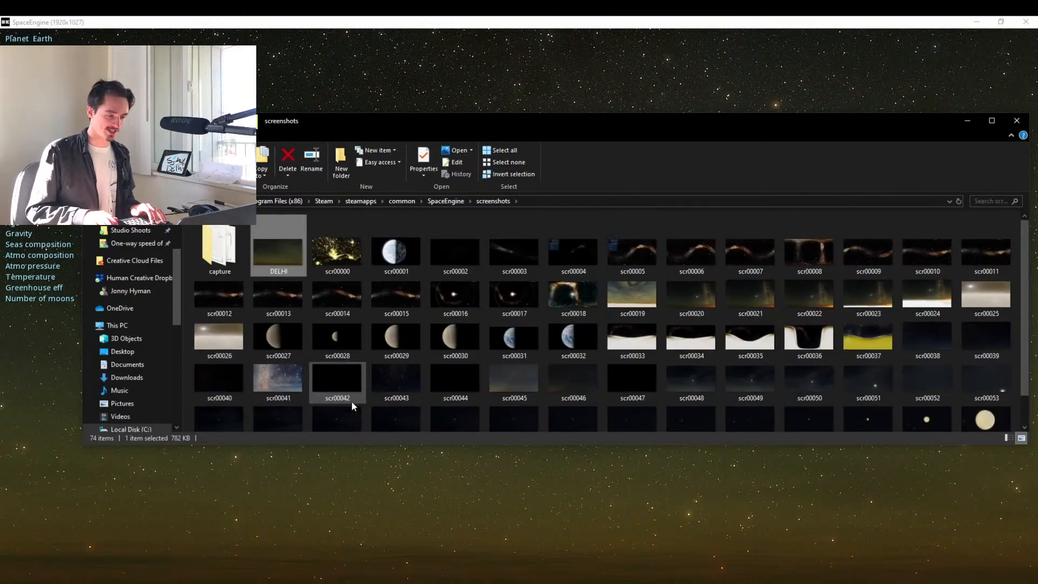
# Add a numbered prefix to the Delhi screenshot by renaming it 0__DELHI.
pyautogui.press('F2')
pyautogui.press('Home')
pyautogui.write('0__')
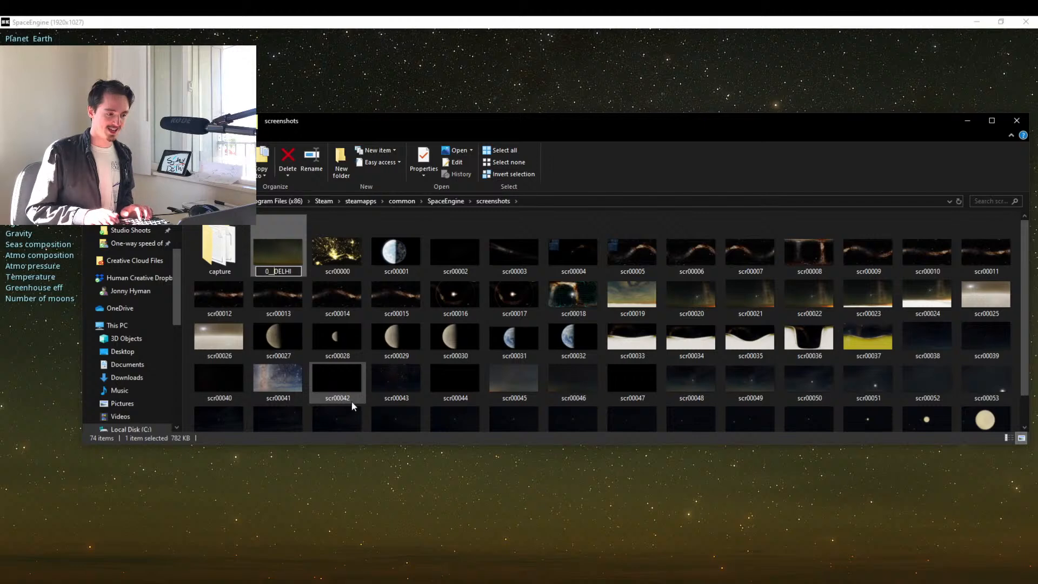
pyautogui.press('Return')
# Rename the SYDNEY screenshot 0__SYDNEY.
pyautogui.scroll(-2, 351, 402)
pyautogui.click(388, 425)
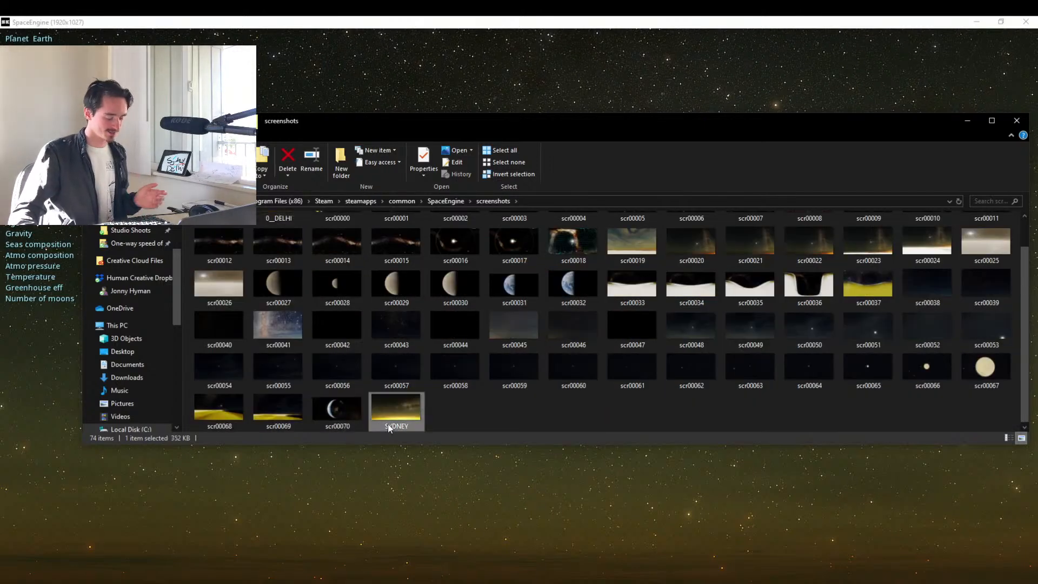
pyautogui.press('F2')
pyautogui.press('Home')
pyautogui.write('0__')
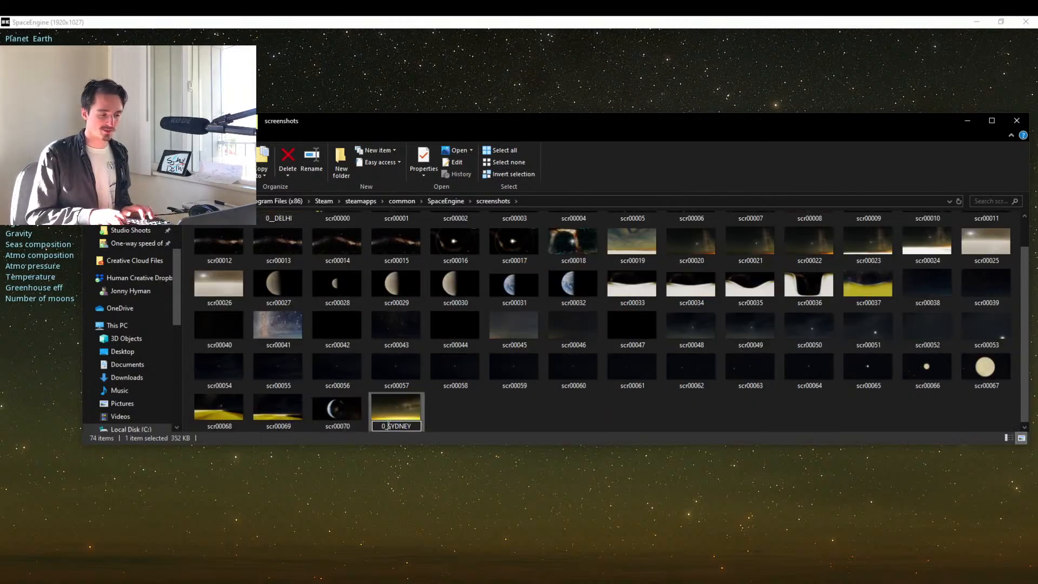
pyautogui.press('Return')
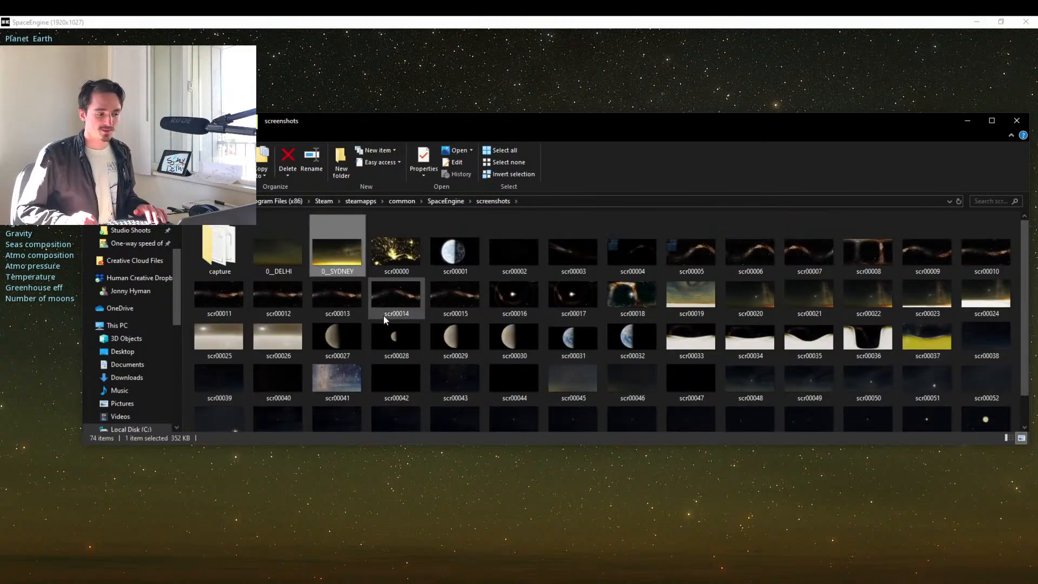
# Change the Delhi screenshot's number prefix so the file is named 1__DELHI.
pyautogui.press('Left')
pyautogui.press('F2')
pyautogui.press('Home')
pyautogui.press('Delete')
pyautogui.write('1')
pyautogui.press('Return')
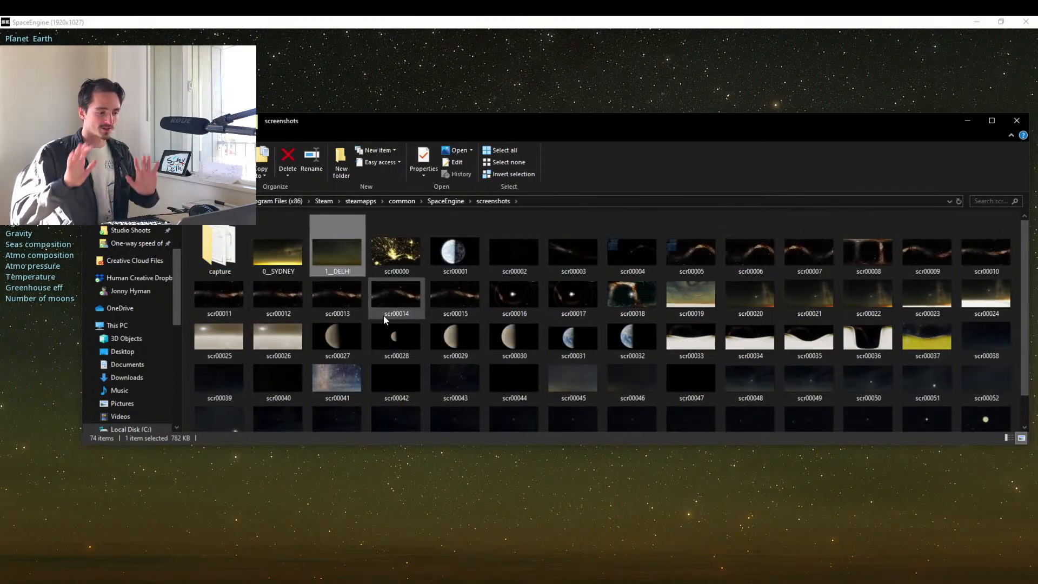
# Switch back to SpaceEngine and fly from Delhi up into space until Earth's whole globe is in view.
pyautogui.click(425, 21)
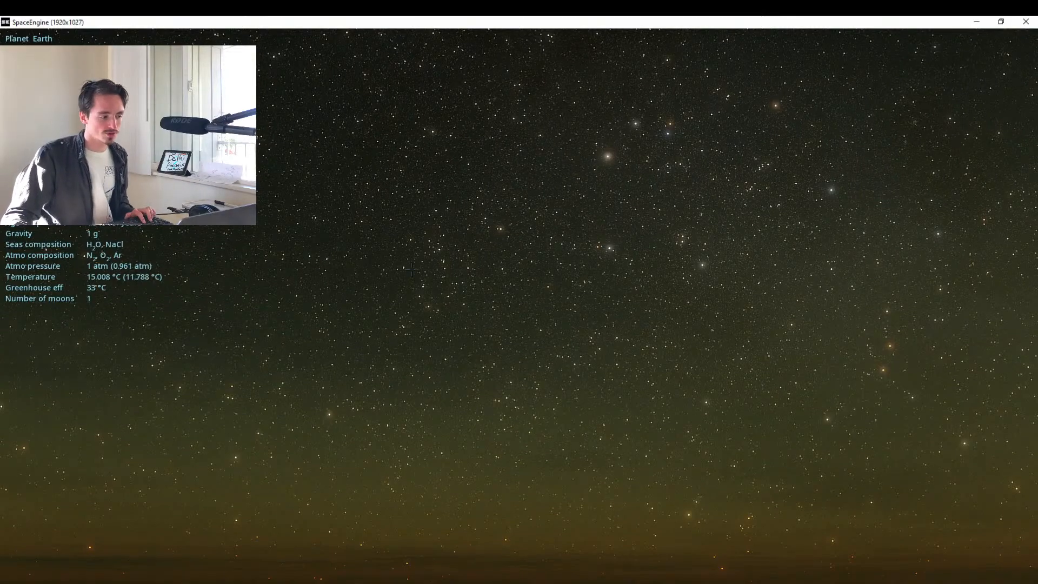
pyautogui.moveTo(411, 270); pyautogui.dragTo(275, 183)
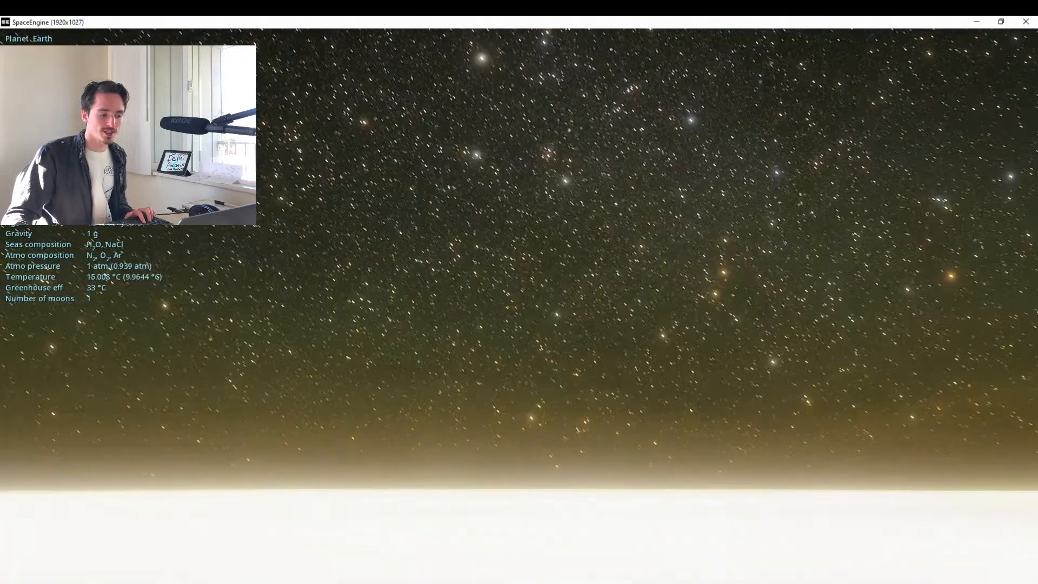
pyautogui.scroll(10, 519, 306)
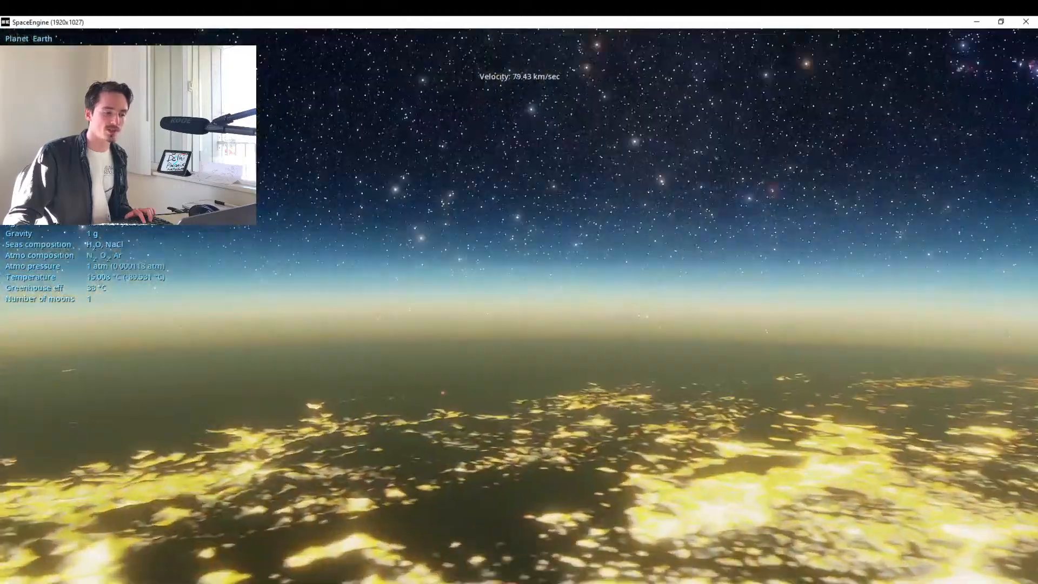
pyautogui.scroll(3, 519, 307)
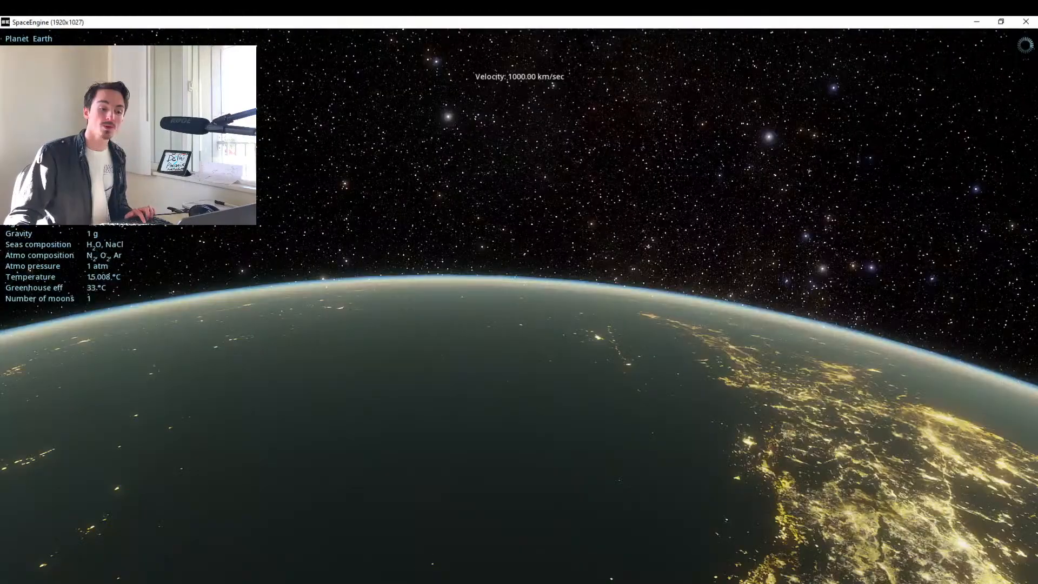
pyautogui.press('s')
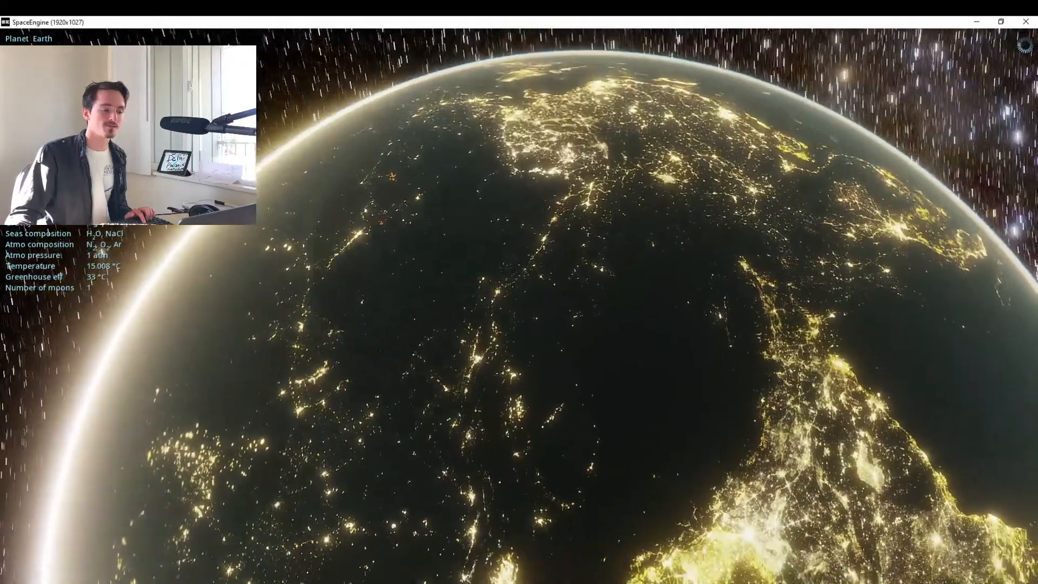
pyautogui.scroll(1, 519, 306)
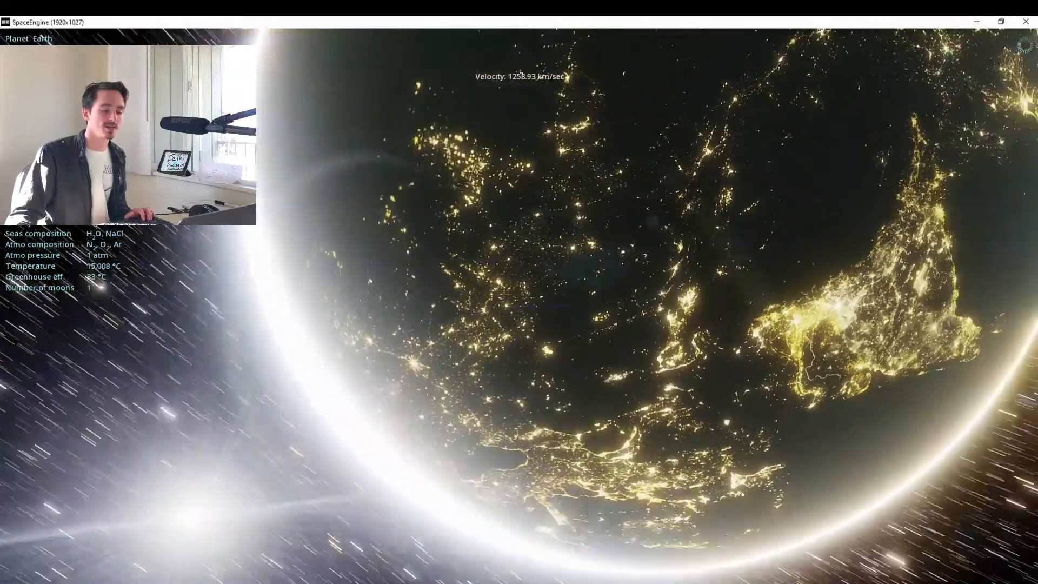
pyautogui.scroll(2, 519, 306)
pyautogui.press('w')
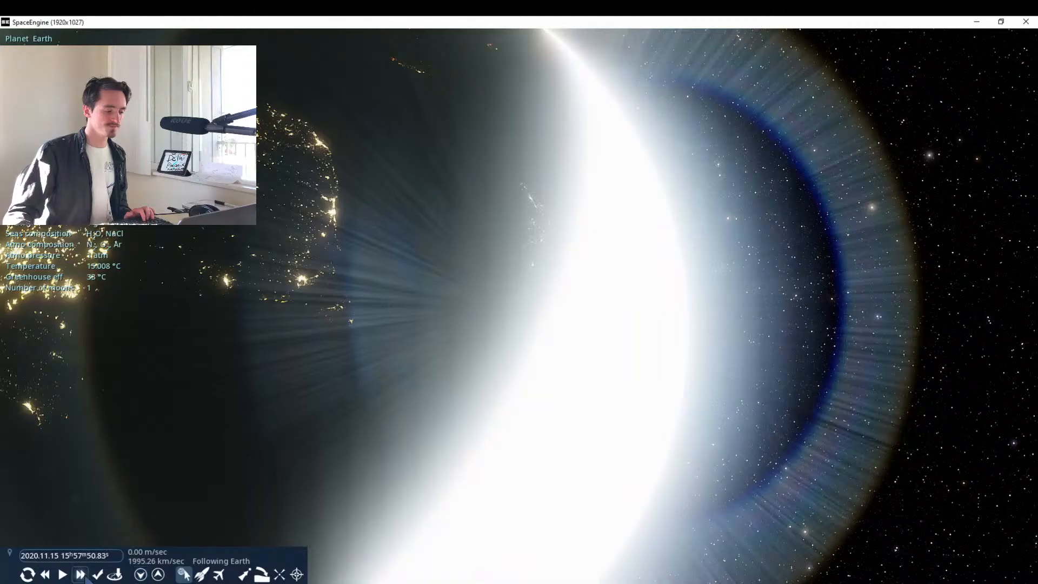
pyautogui.moveTo(382, 477)
pyautogui.mouseDown()
pyautogui.moveTo(487, 472)
pyautogui.moveTo(612, 487)
pyautogui.mouseUp()
pyautogui.scroll(7, 382, 477)
pyautogui.press('s')
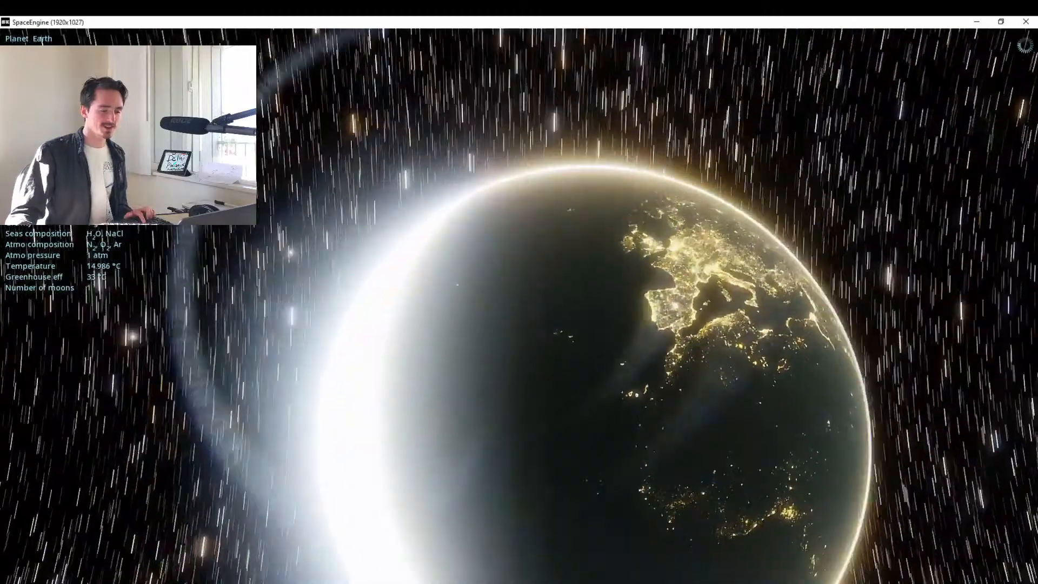
# Speed up time to 3000x until North America is centred on Earth's night side, and pause time.
pyautogui.press('l')
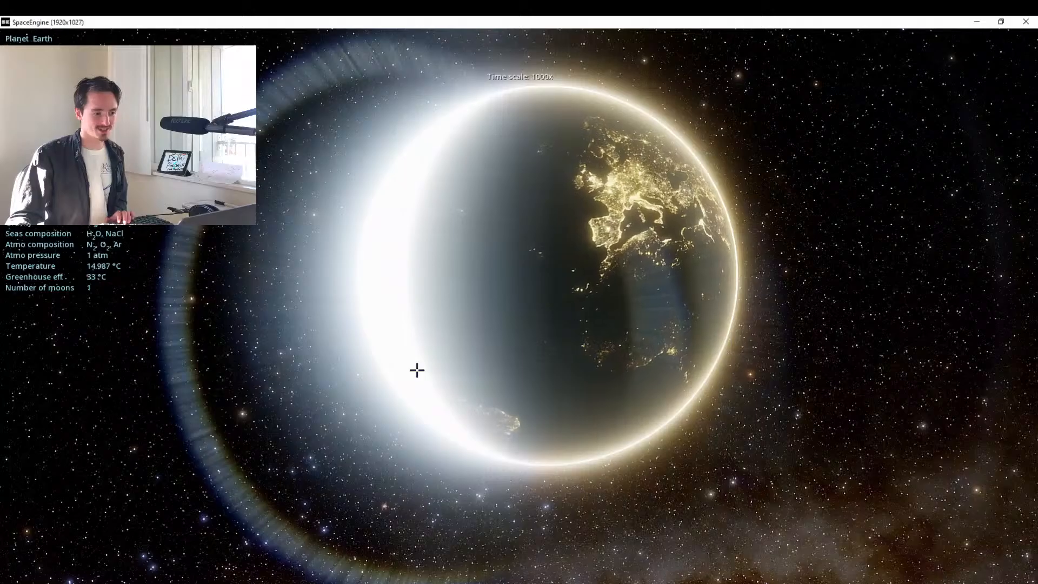
pyautogui.moveTo(417, 370)
pyautogui.mouseDown()
pyautogui.moveTo(297, 411)
pyautogui.moveTo(286, 448)
pyautogui.moveTo(297, 503)
pyautogui.mouseUp()
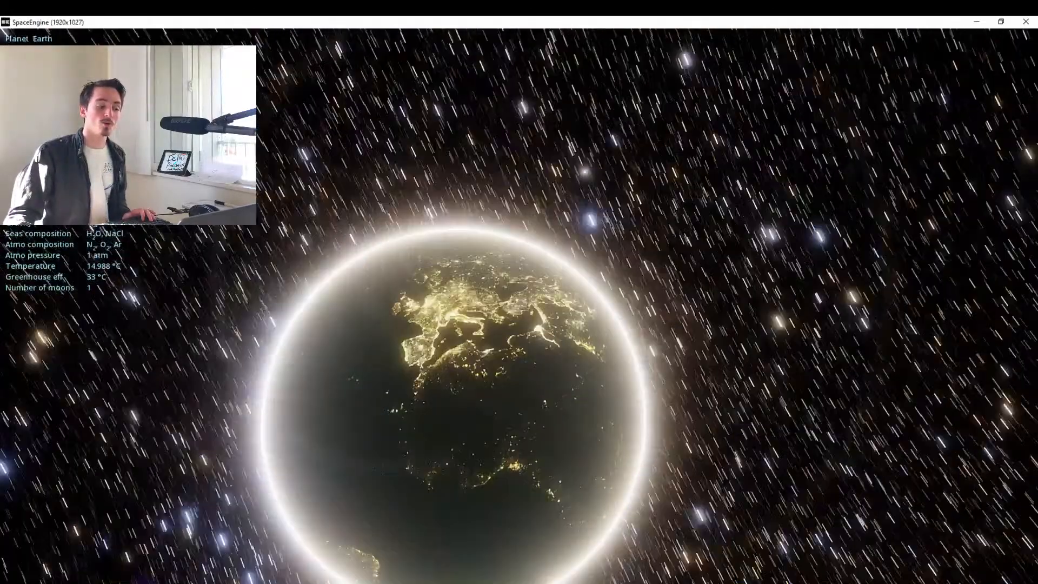
pyautogui.moveTo(409, 371); pyautogui.dragTo(400, 319)
pyautogui.scroll(5, 410, 371)
pyautogui.scroll(-3, 409, 370)
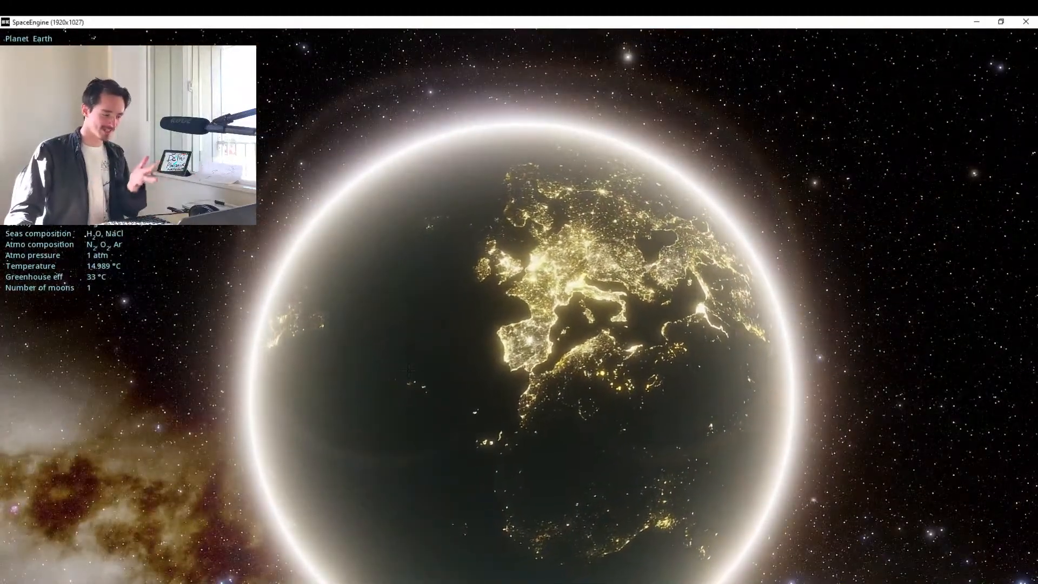
pyautogui.press('l')
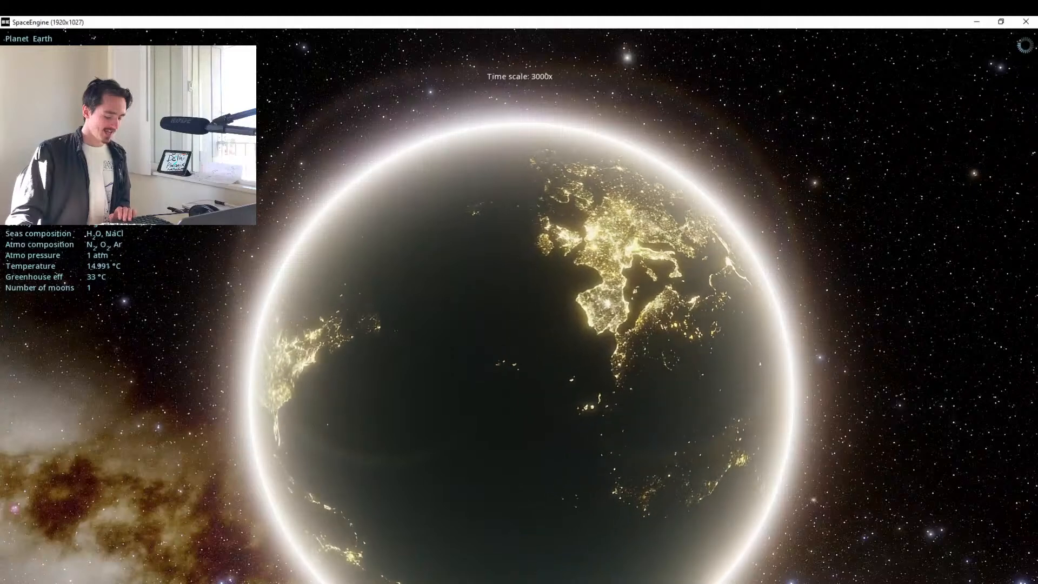
pyautogui.moveTo(59, 578)
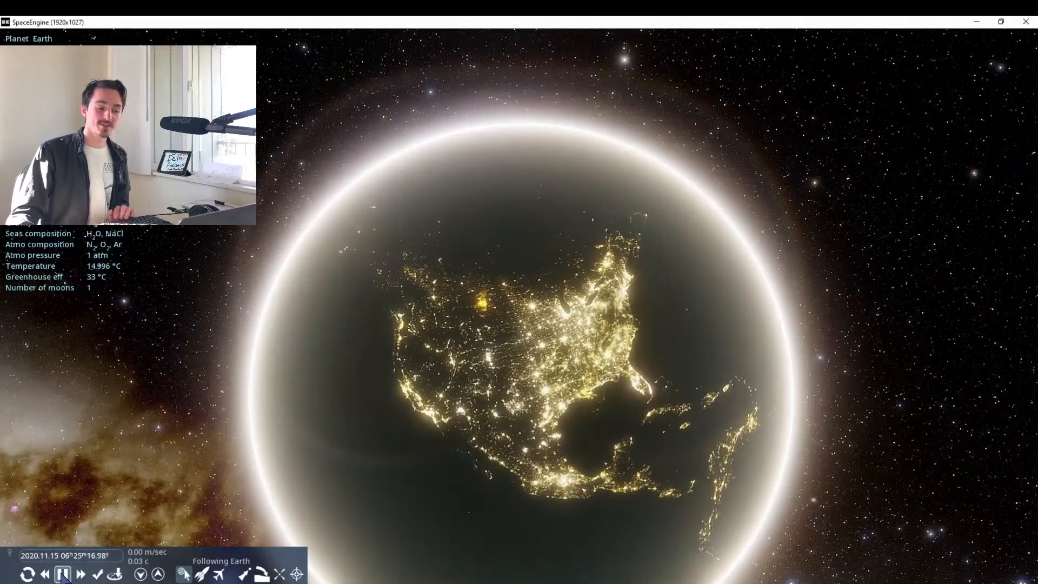
pyautogui.click(62, 575)
# Fly toward North America's night side while reducing the flight speed, heading for the southwestern United States.
pyautogui.press('w')
pyautogui.moveTo(733, 327); pyautogui.dragTo(730, 342)
pyautogui.scroll(-1, 730, 341)
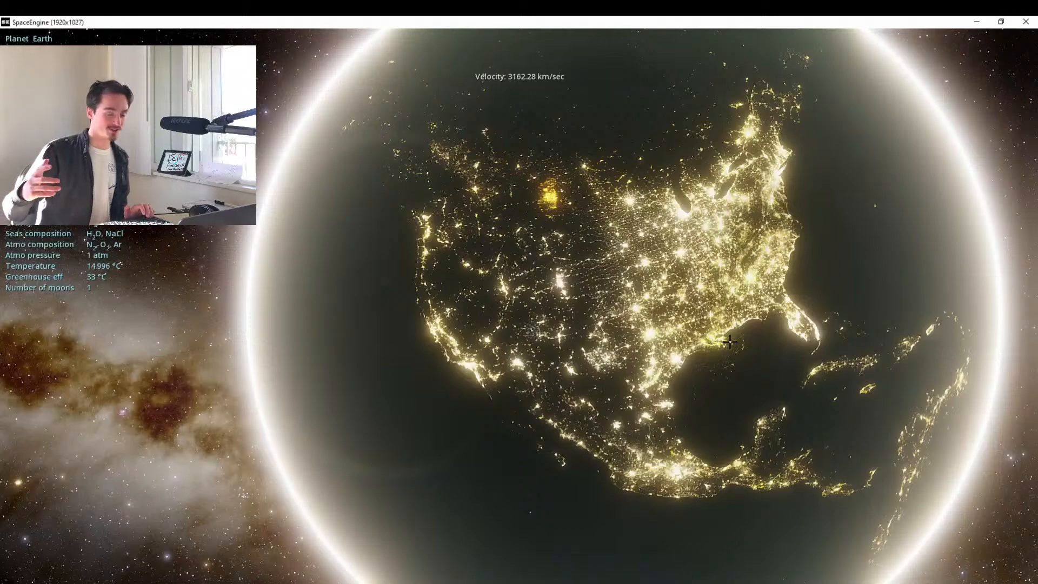
pyautogui.moveTo(811, 299); pyautogui.dragTo(814, 273)
pyautogui.press('w')
pyautogui.scroll(-4, 815, 289)
pyautogui.press('w')
# Close in on Phoenix's city lights from orbit.
pyautogui.press('w')
pyautogui.press('q')
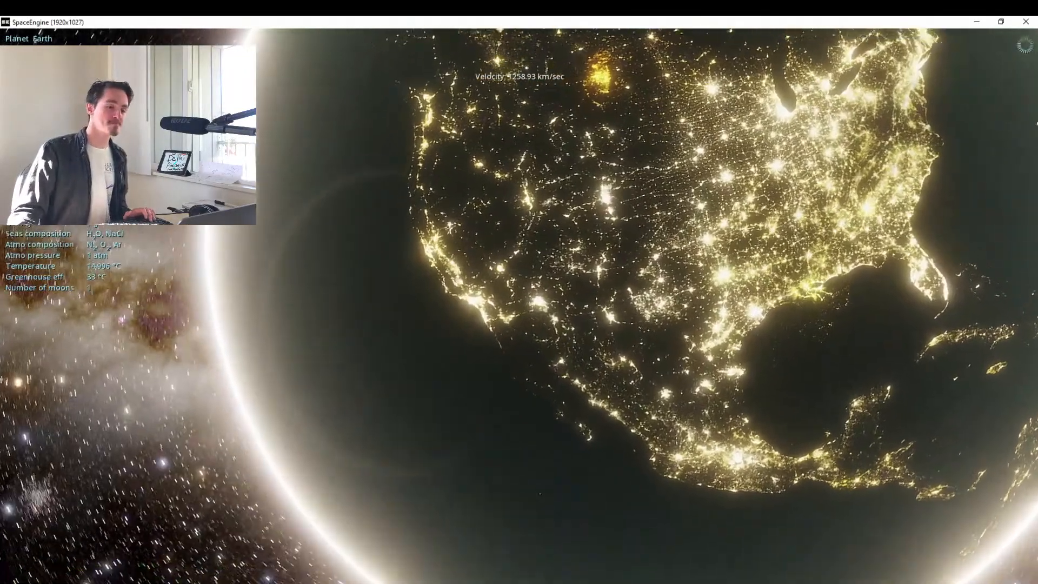
pyautogui.press('w')
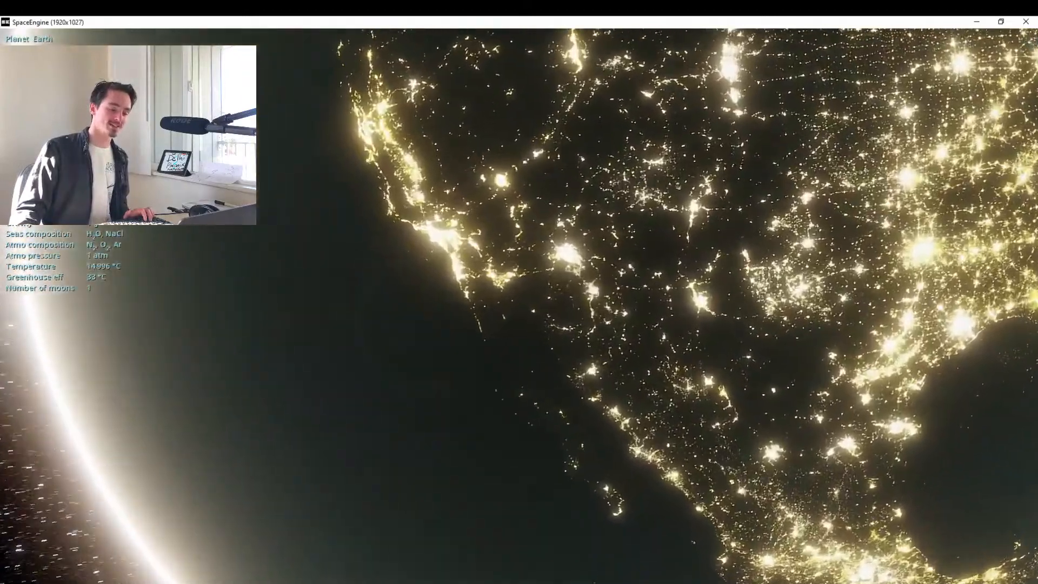
pyautogui.press('w')
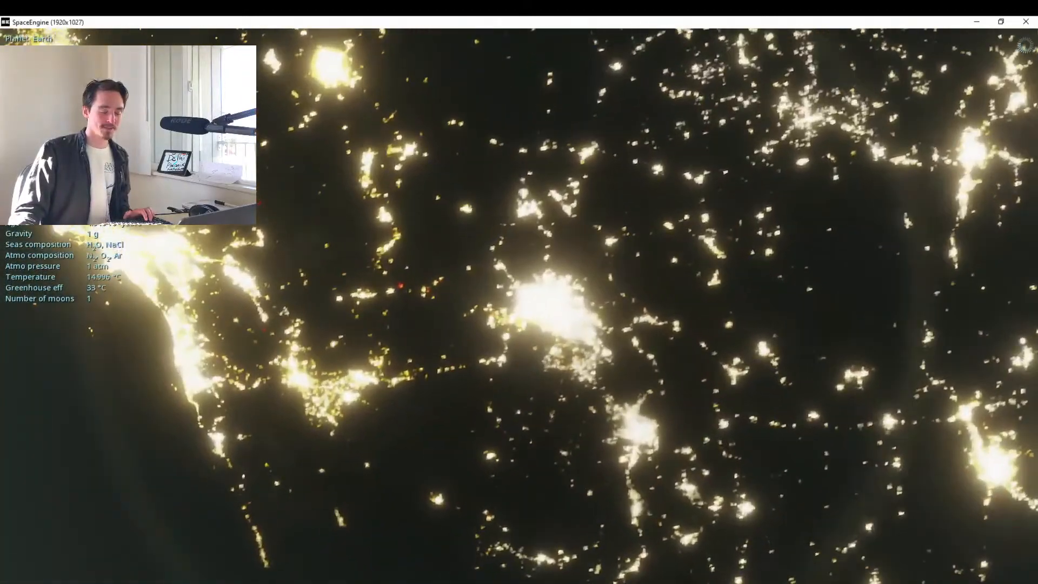
pyautogui.press('w')
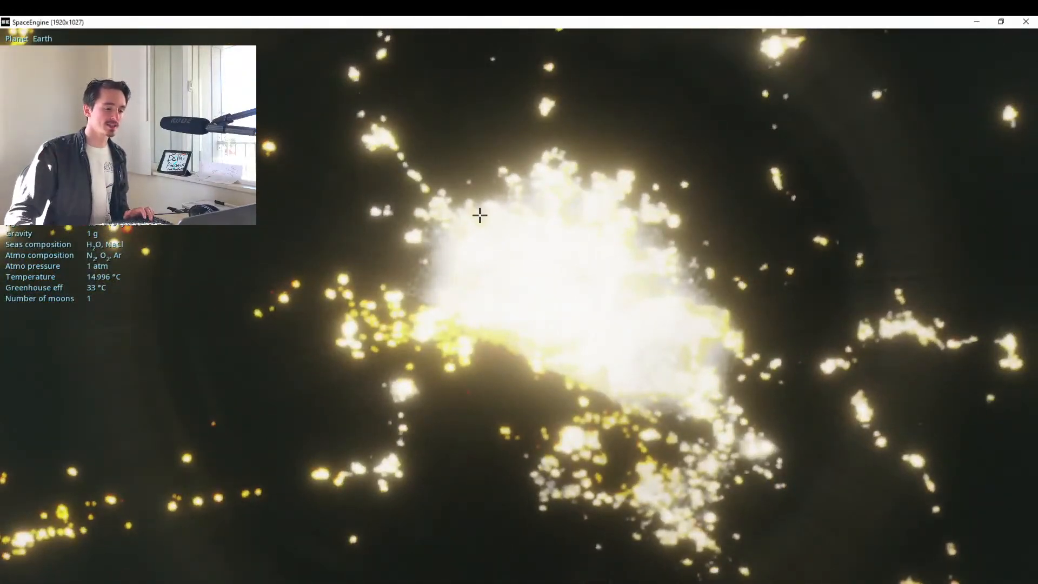
pyautogui.press('w')
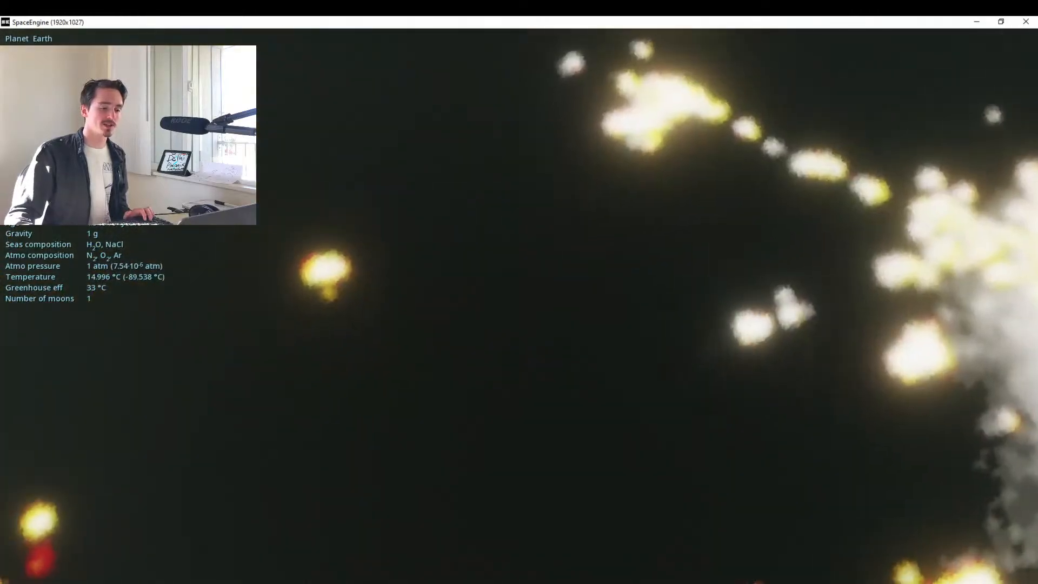
# Roll and pitch the camera above Phoenix to level the horizon and face the starry sky.
pyautogui.moveTo(703, 270); pyautogui.dragTo(189, 395)
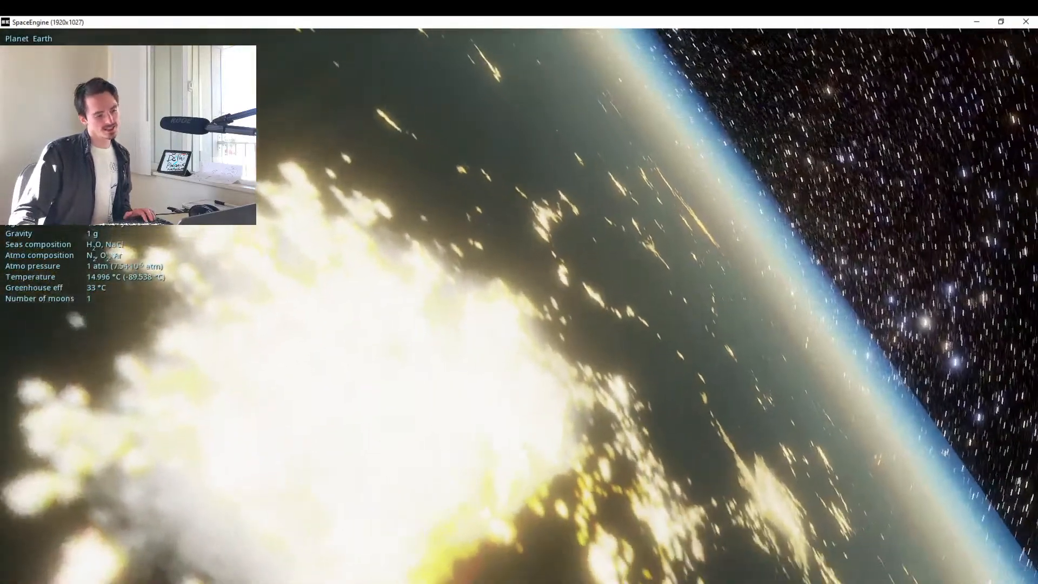
pyautogui.press('e')
pyautogui.moveTo(519, 244); pyautogui.dragTo(519, 520)
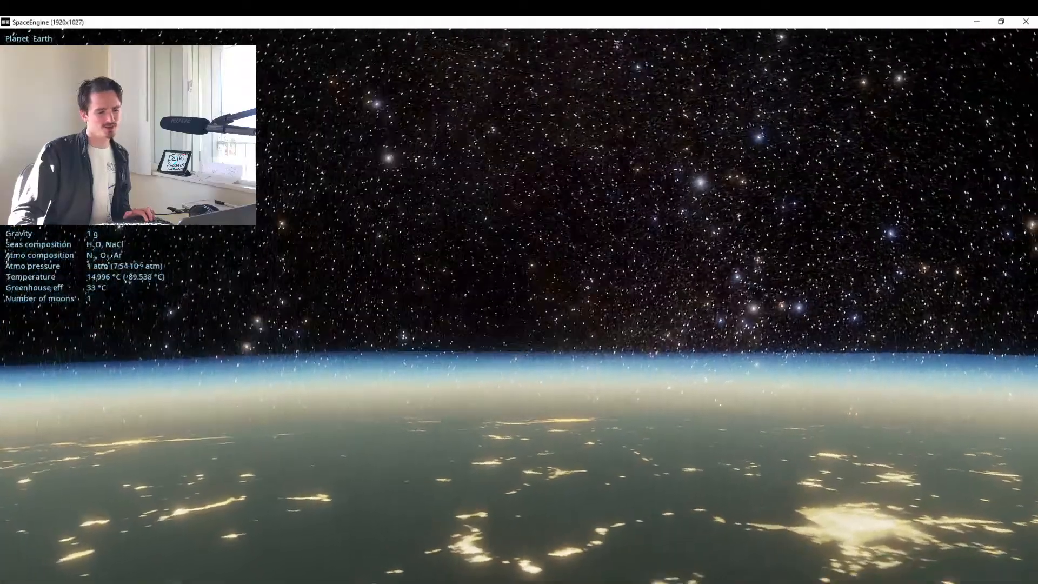
pyautogui.moveTo(519, 292); pyautogui.dragTo(498, 272)
pyautogui.moveTo(519, 163); pyautogui.dragTo(513, 550)
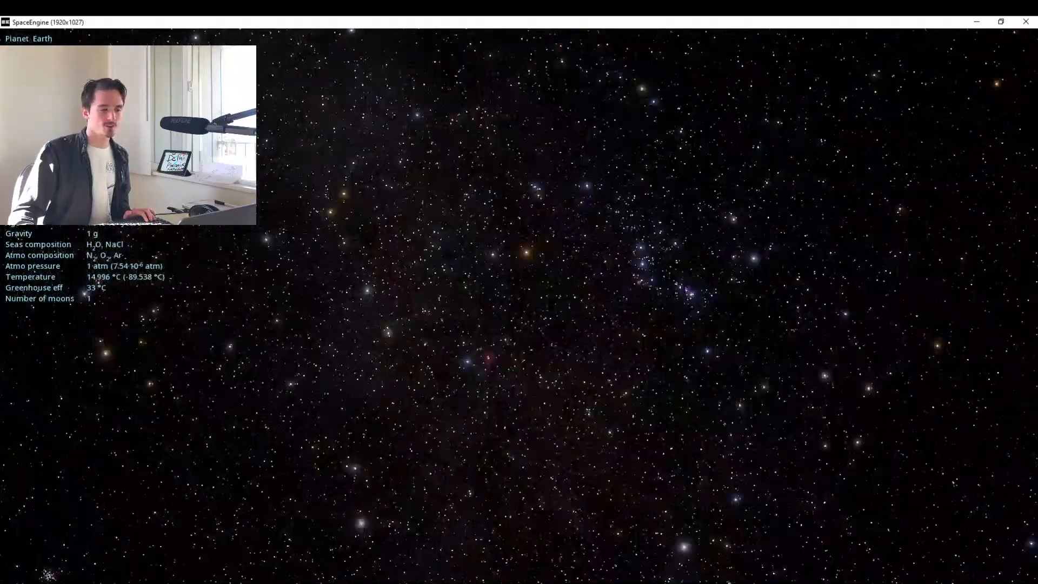
# Aim the camera back at the city lights and descend to ground level in Phoenix.
pyautogui.click(515, 218)
pyautogui.moveTo(618, 298); pyautogui.dragTo(633, 38)
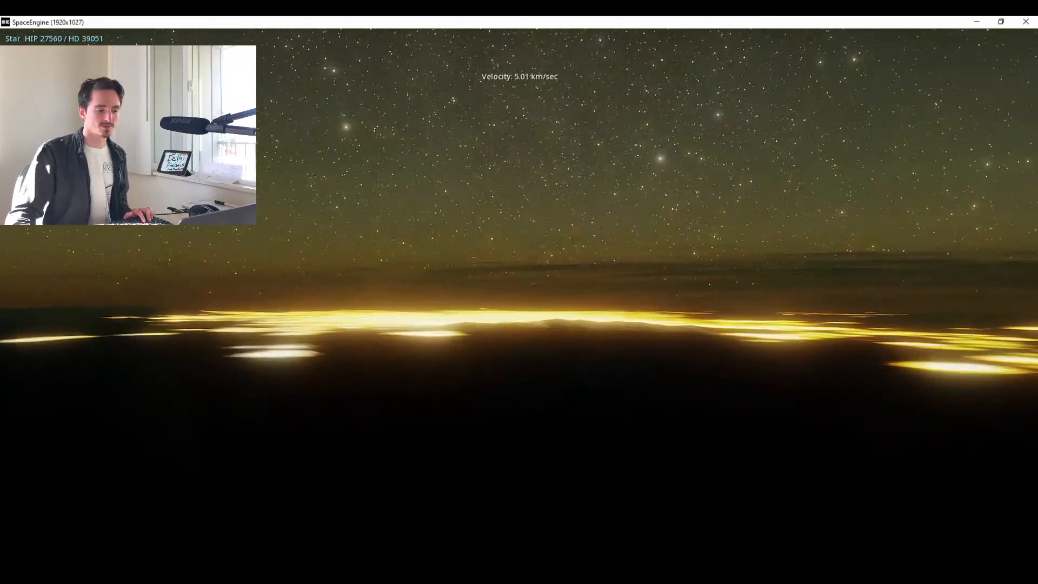
pyautogui.press('w')
pyautogui.scroll(6, 519, 292)
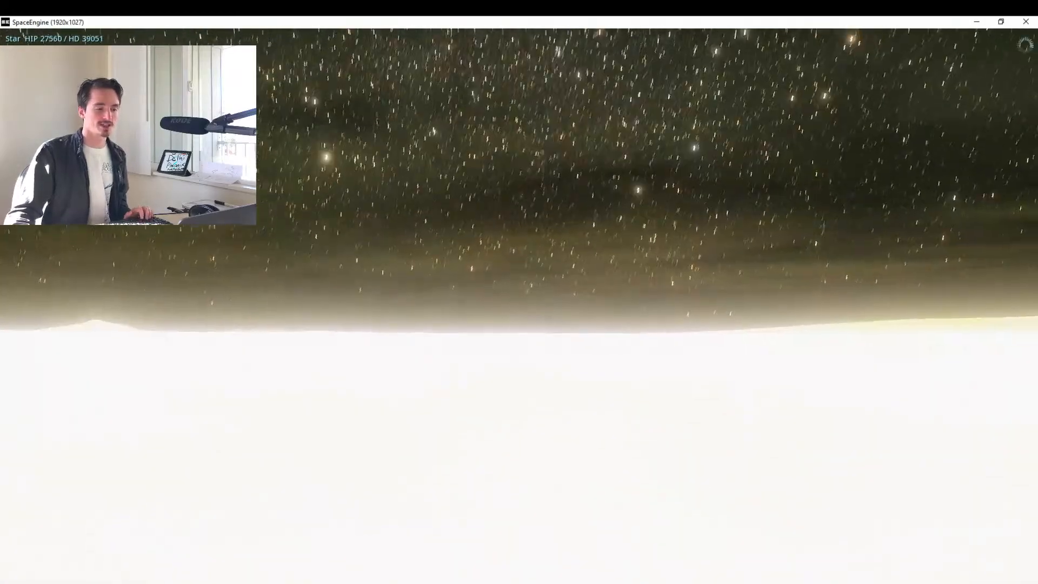
# Tilt the view up to the light-polluted sky above Phoenix and take a screenshot.
pyautogui.moveTo(519, 292); pyautogui.dragTo(537, 546)
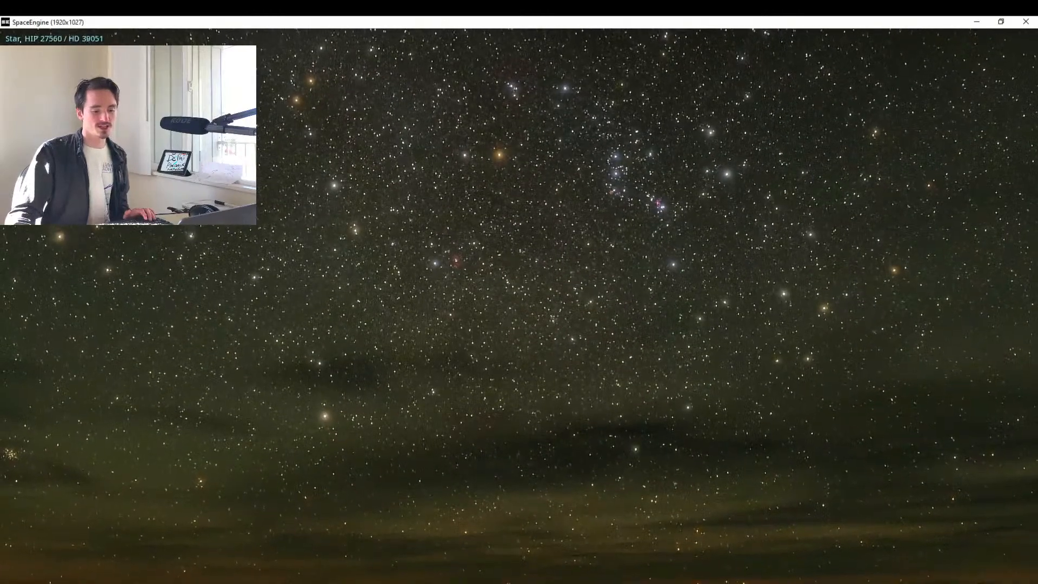
pyautogui.moveTo(536, 546); pyautogui.dragTo(536, 549)
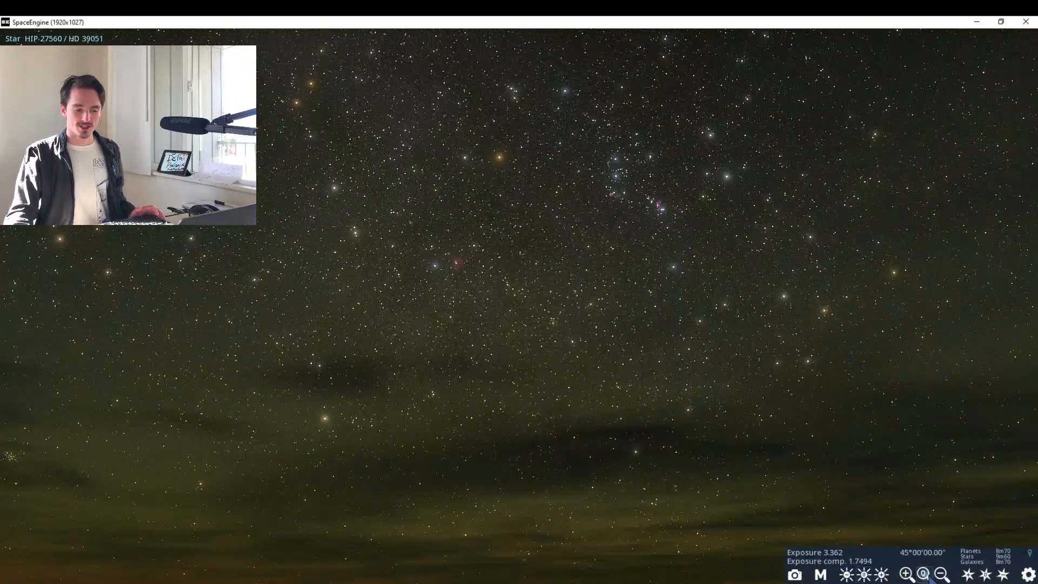
pyautogui.press('F11')
# Rename the newest image in the screenshots folder 3__PHEONIX, and correct its number prefix so it reads 2__PHEONIX.
pyautogui.hotkey('alt', 'Tab')
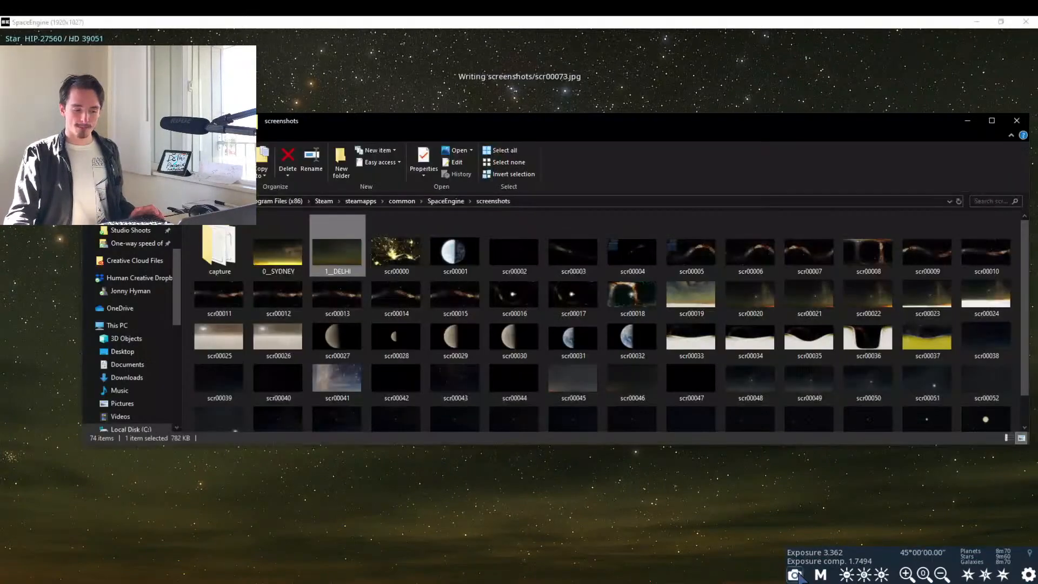
pyautogui.scroll(-1, 625, 336)
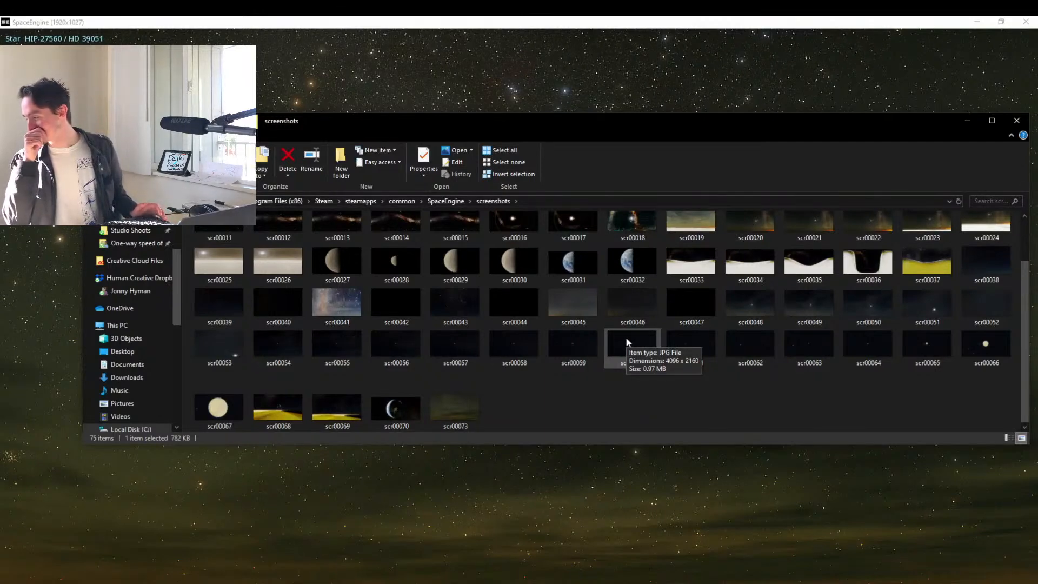
pyautogui.click(439, 417)
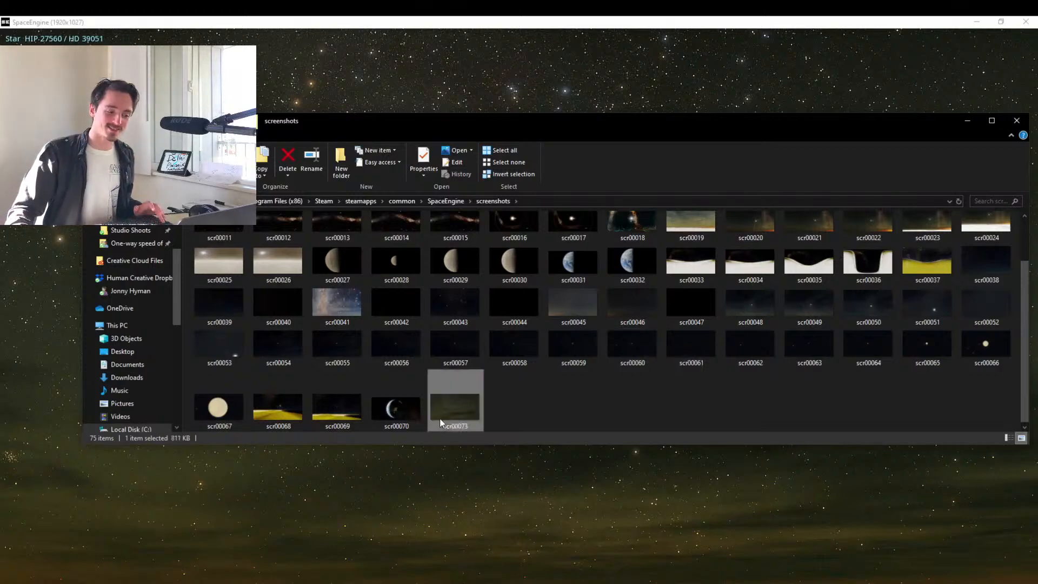
pyautogui.press('F2')
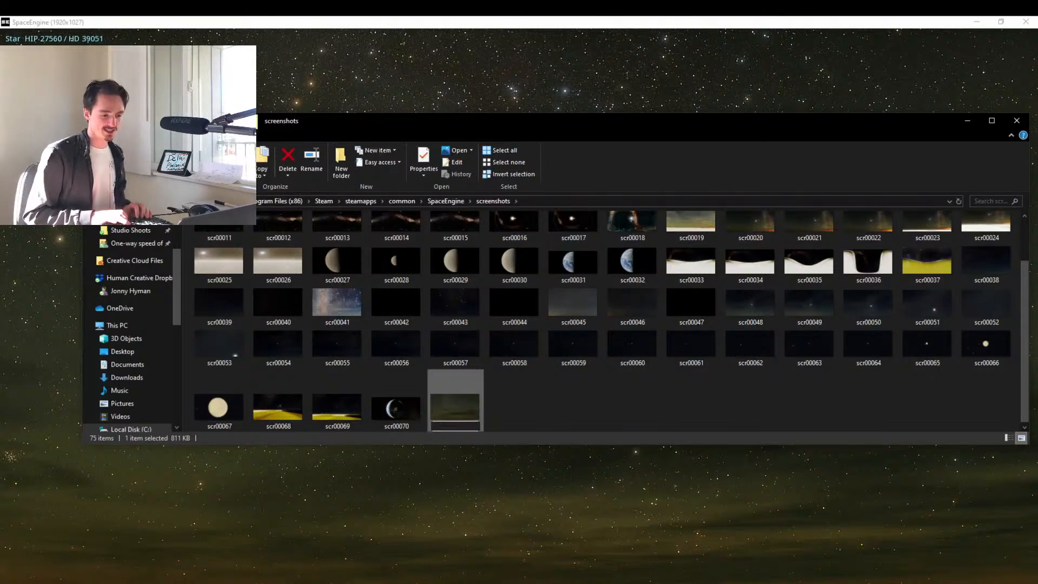
pyautogui.press('Return')
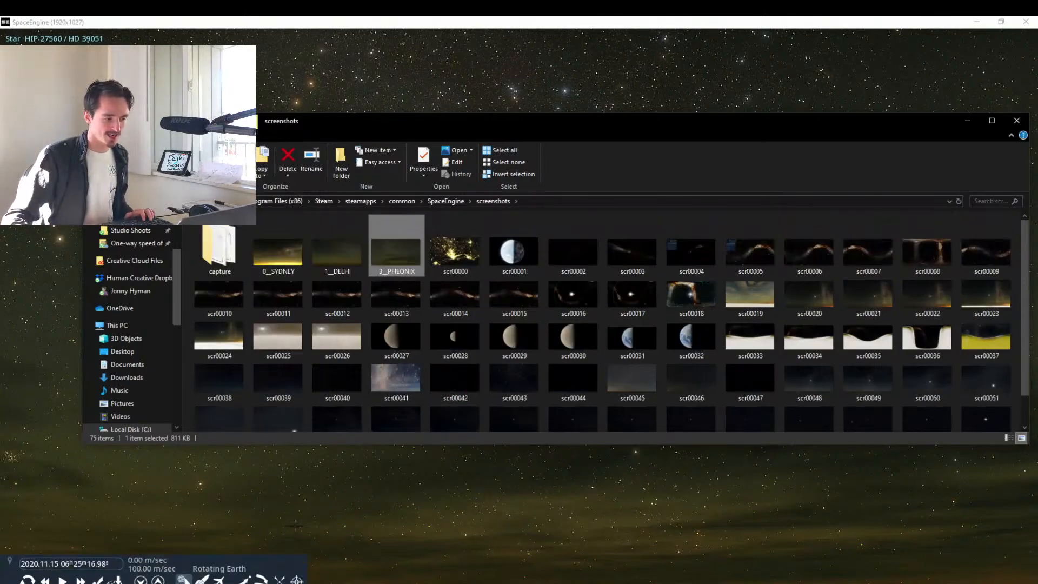
pyautogui.press('F2')
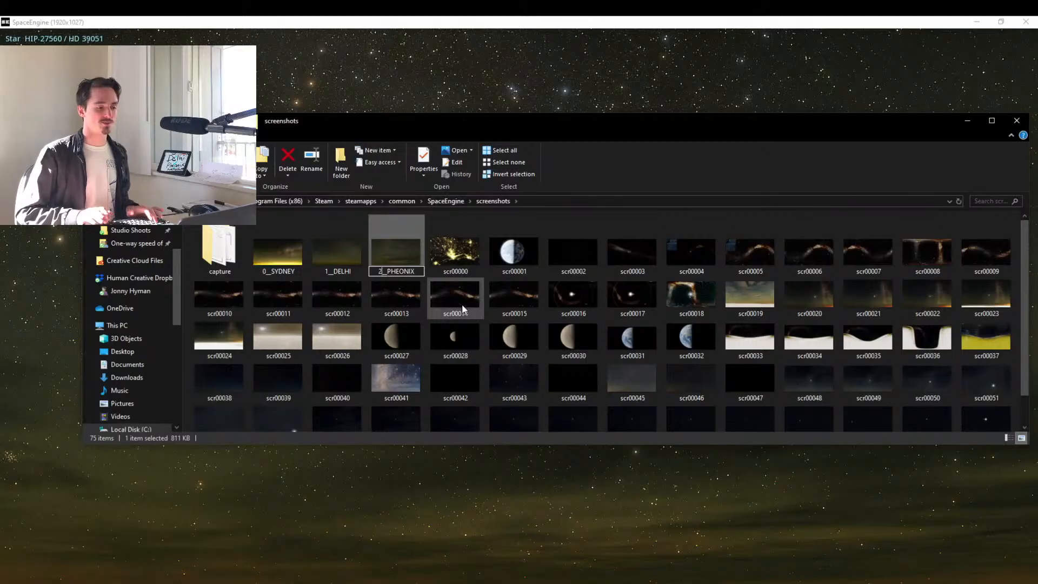
pyautogui.press('Return')
# Leave the ground in Phoenix and fly back into space until the whole night side of Earth is in view.
pyautogui.moveTo(587, 482); pyautogui.dragTo(703, 341)
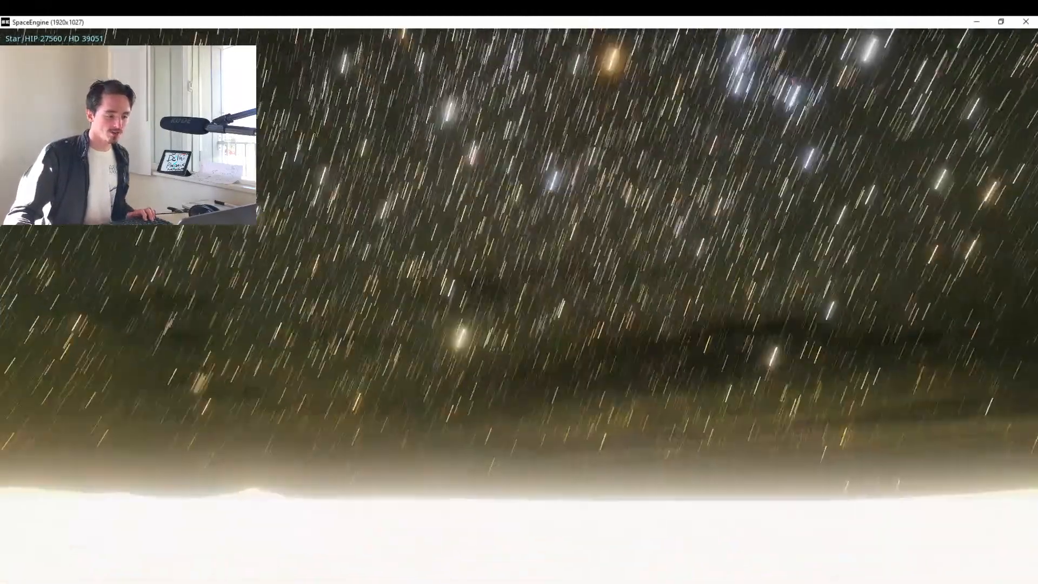
pyautogui.scroll(10, 520, 306)
pyautogui.press('w')
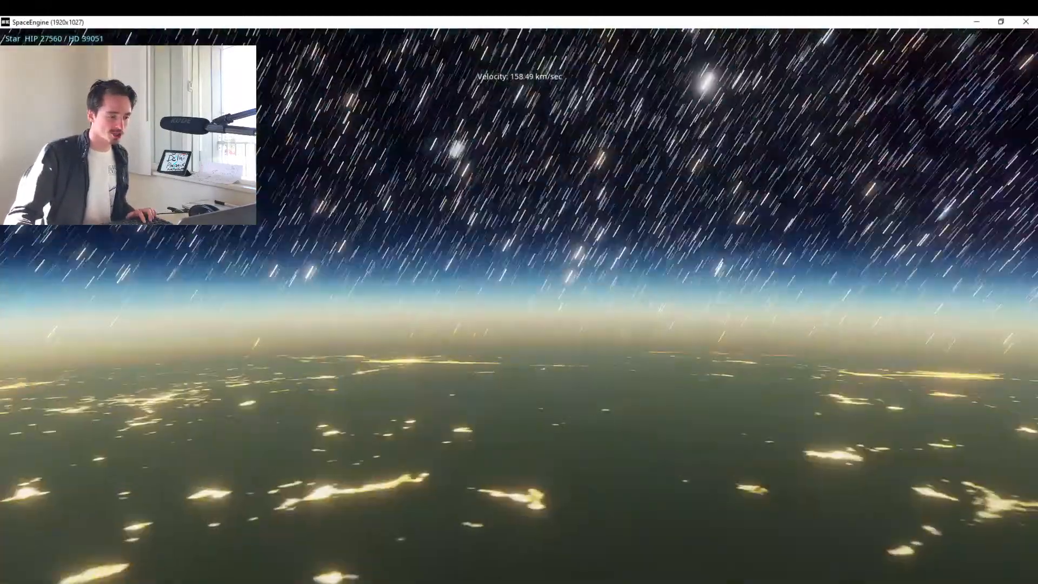
pyautogui.scroll(12, 519, 306)
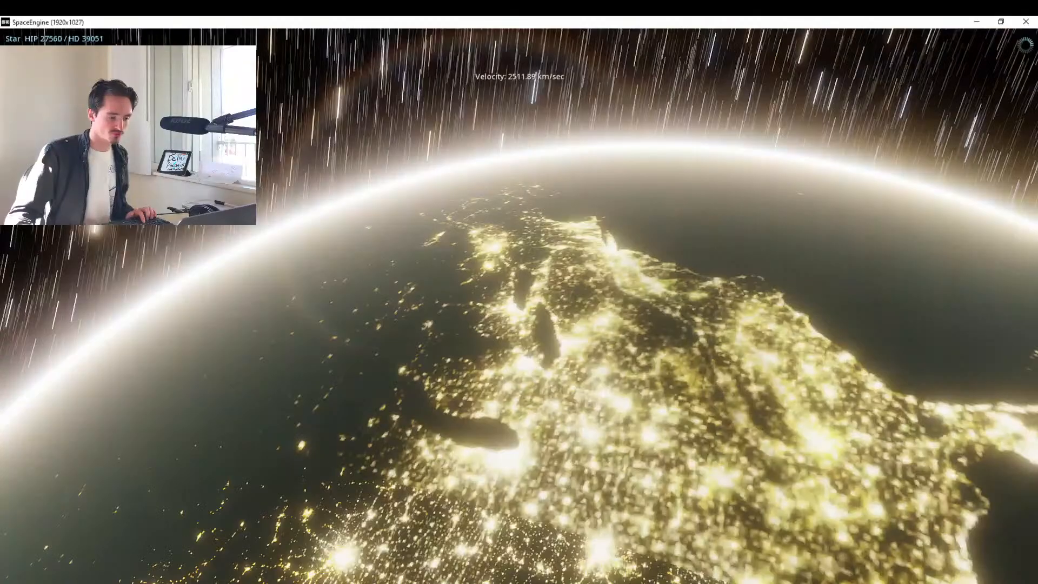
pyautogui.scroll(2, 519, 307)
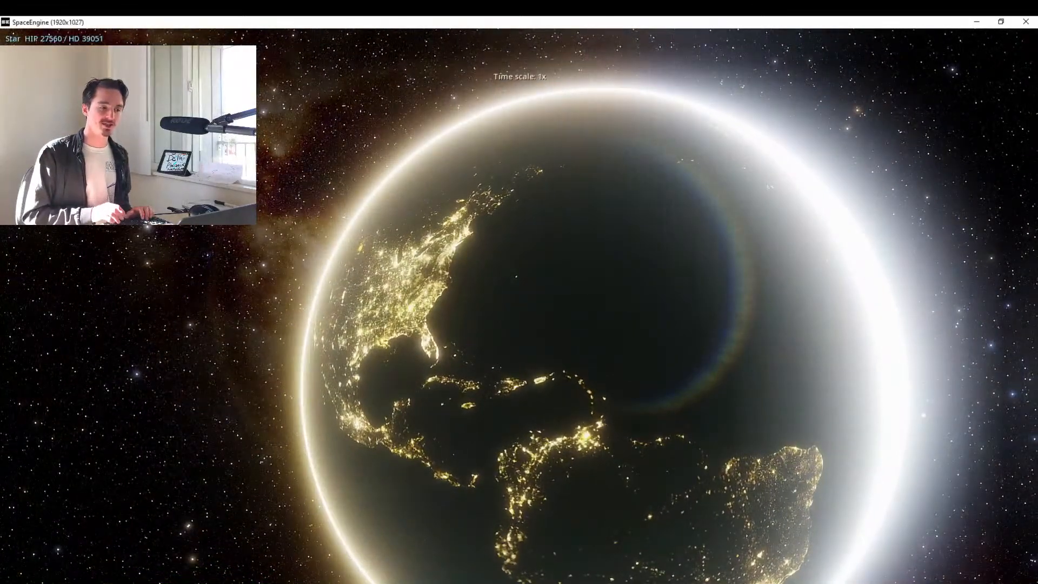
# Run time in reverse at -1000x until Europe faces the camera on the night side, and pause time.
pyautogui.press('l')
pyautogui.press('l')
pyautogui.press('l')
pyautogui.press('j')
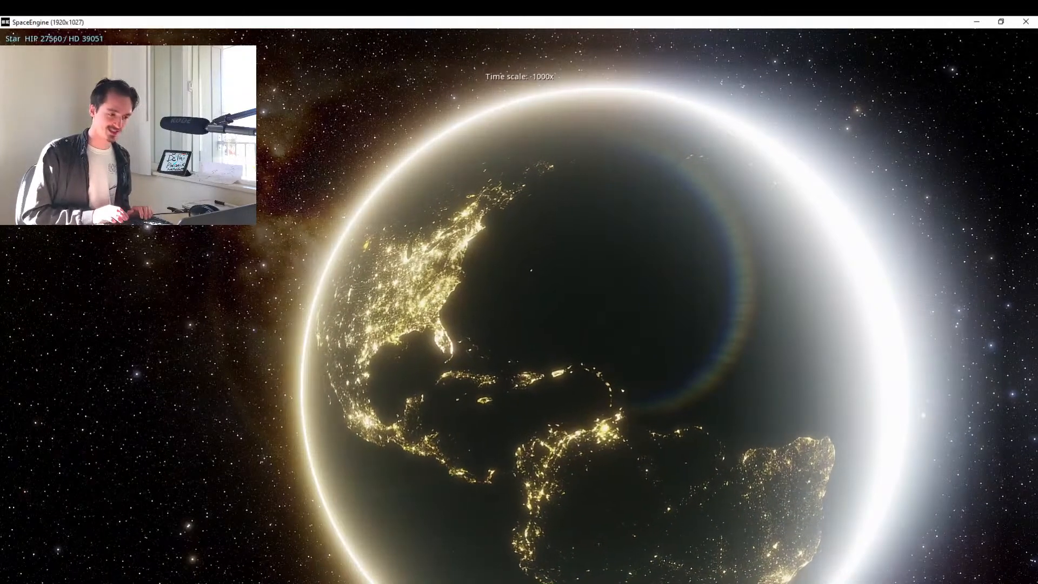
pyautogui.press('l')
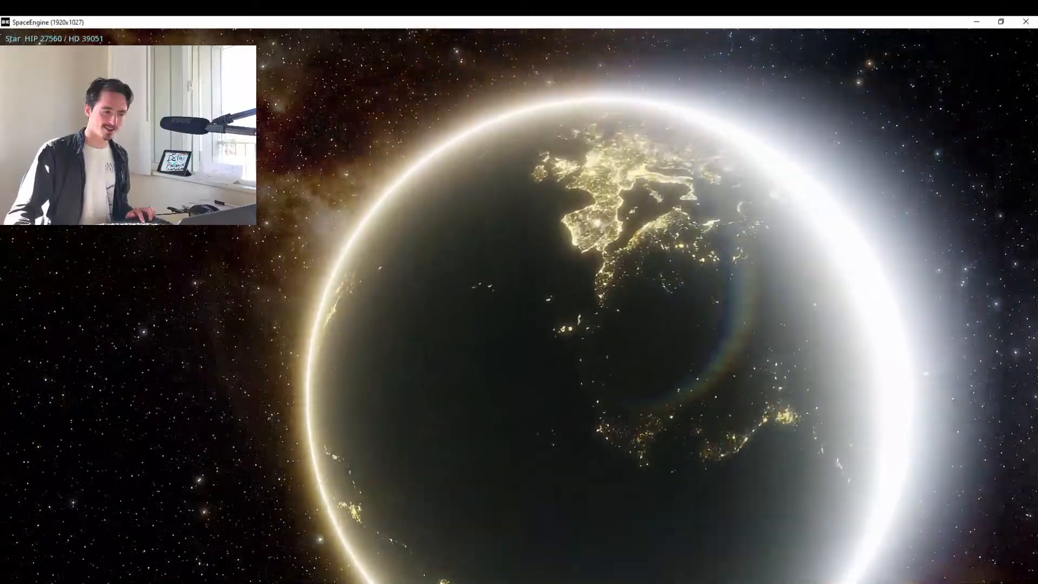
pyautogui.press('w')
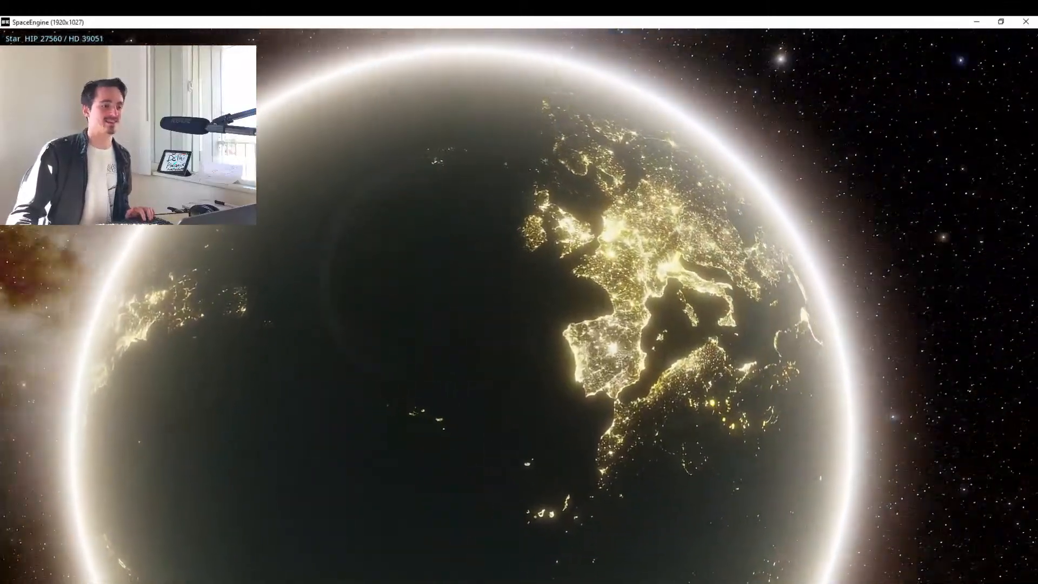
pyautogui.moveTo(12, 517)
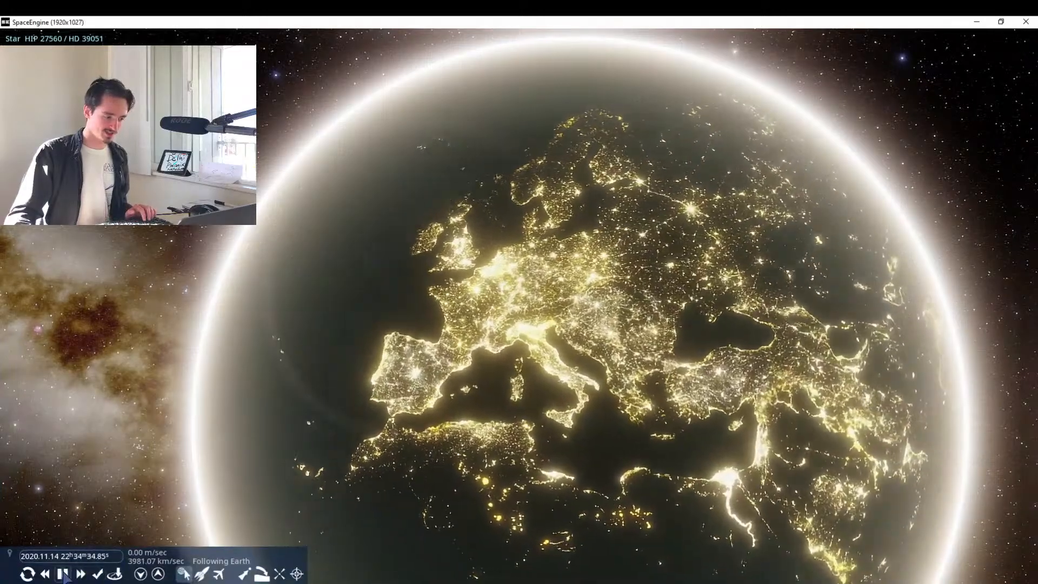
pyautogui.click(64, 575)
# Fly down over western Europe to the Dutch coast and lower the exposure to 1/3.08 to distinguish the city lights.
pyautogui.press('w')
pyautogui.scroll(-1, 519, 306)
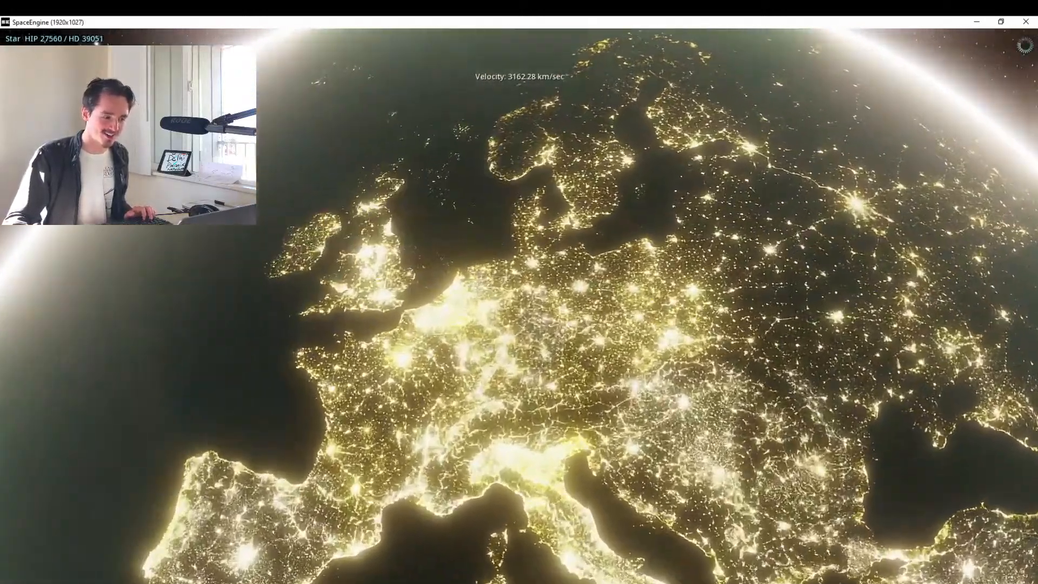
pyautogui.scroll(-7, 519, 306)
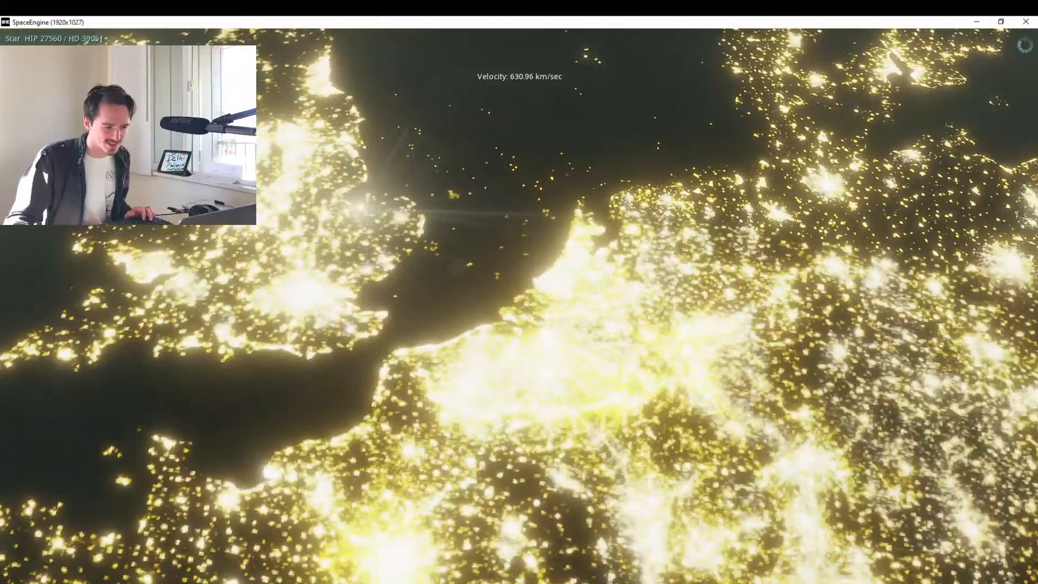
pyautogui.press('w')
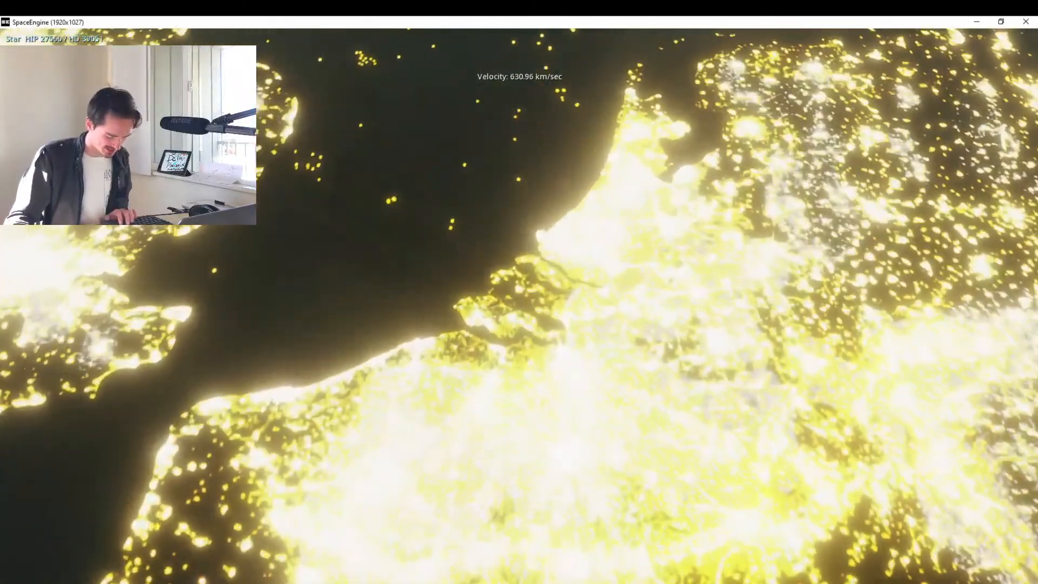
pyautogui.press(',')
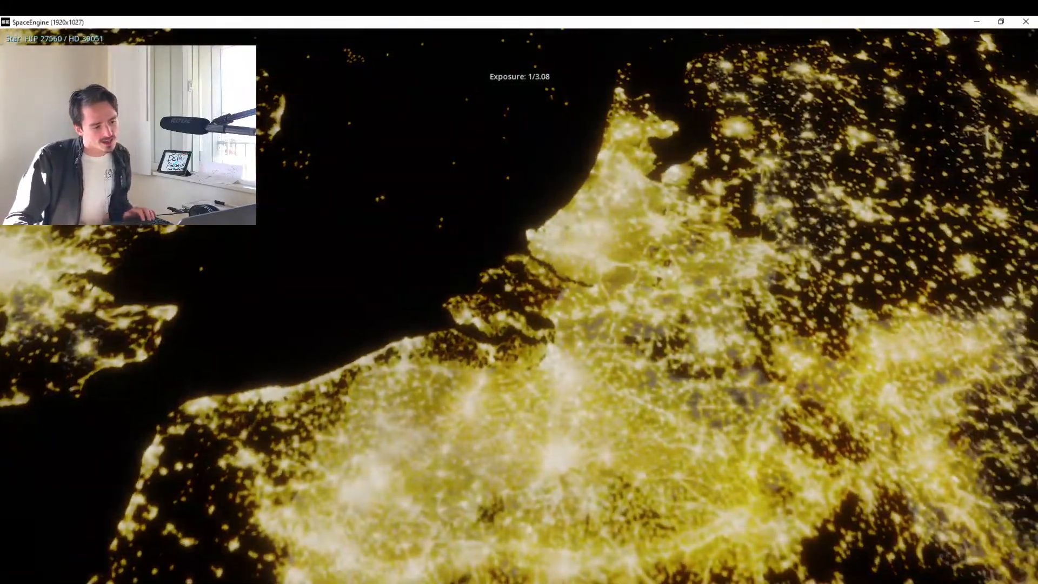
pyautogui.press('w')
pyautogui.press('d')
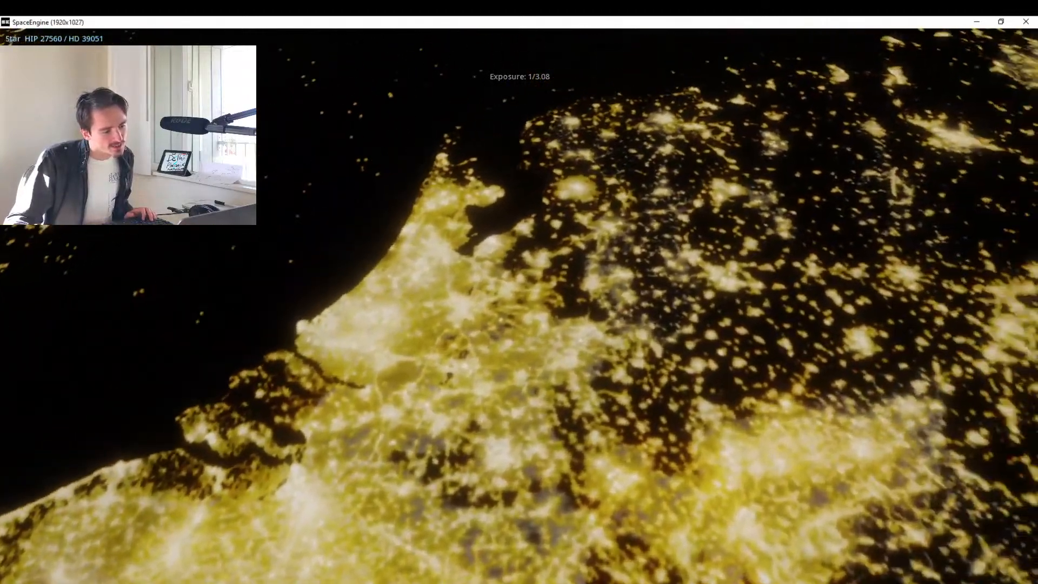
pyautogui.press('w')
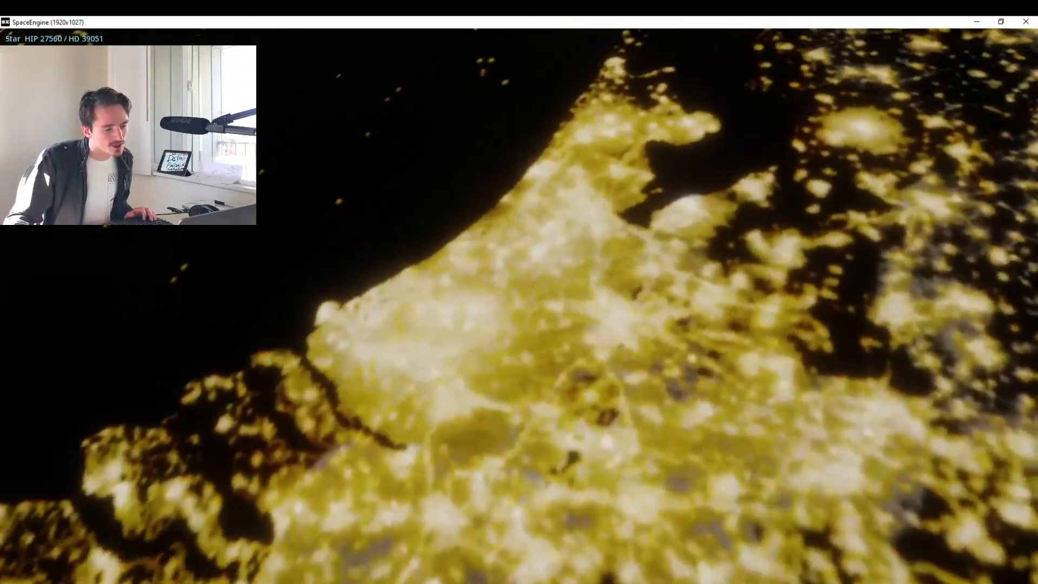
# Switch to Google Maps in the browser and search for Amsterdam.
pyautogui.hotkey('alt', 'Tab')
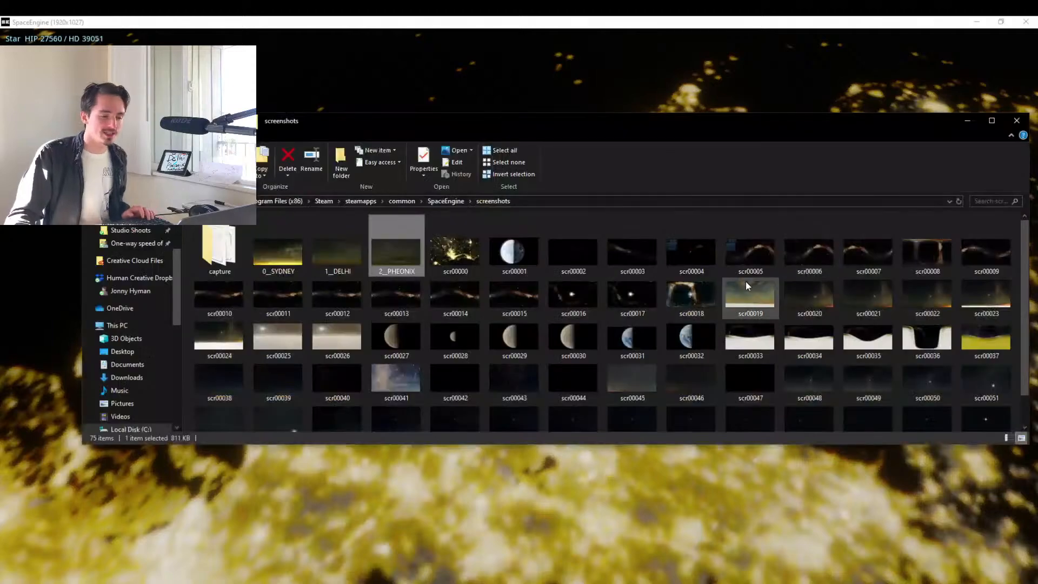
pyautogui.hotkey('alt', 'Tab')
pyautogui.hotkey('alt', 'Tab')
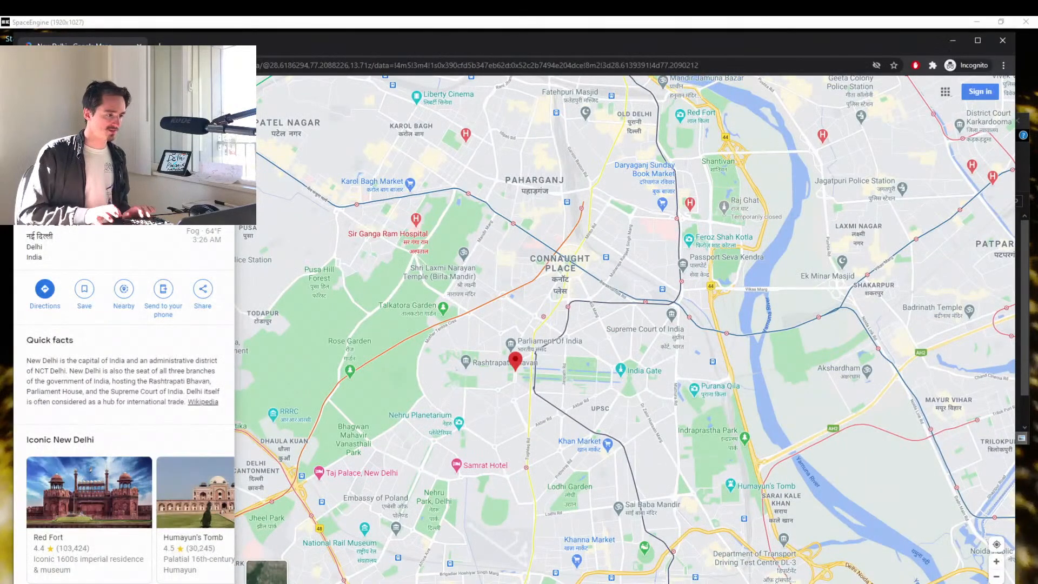
pyautogui.press('Return')
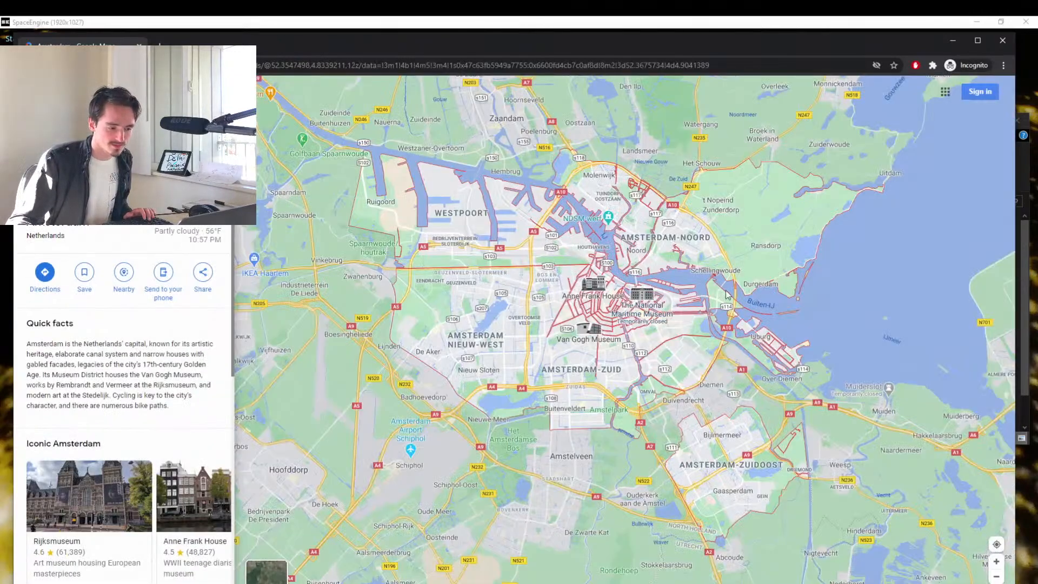
# Examine Amsterdam's location on the map relative to the North Sea coast, the Markermeer and the city's waterways.
pyautogui.scroll(-3, 727, 294)
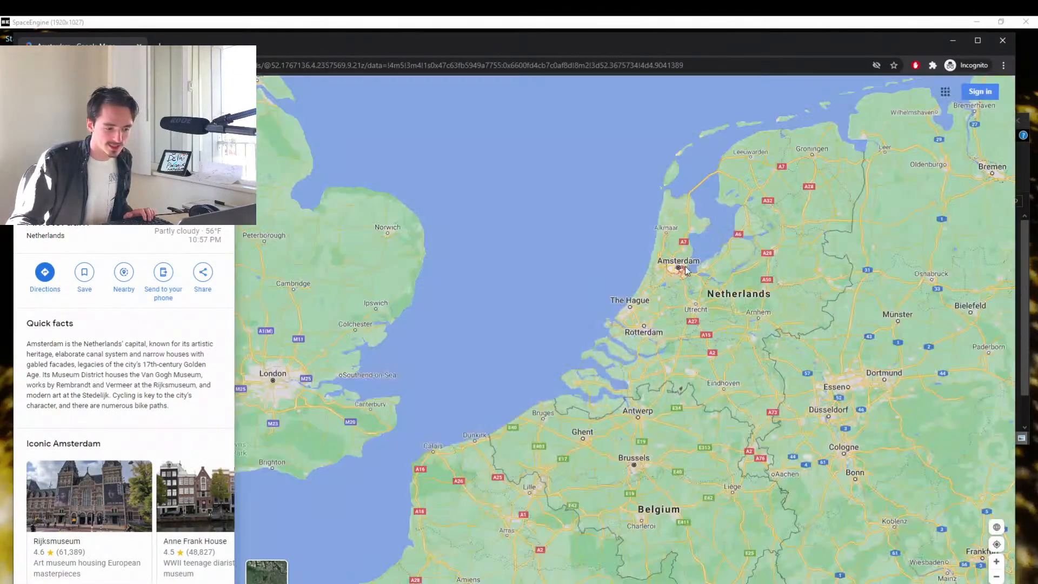
pyautogui.scroll(3, 692, 282)
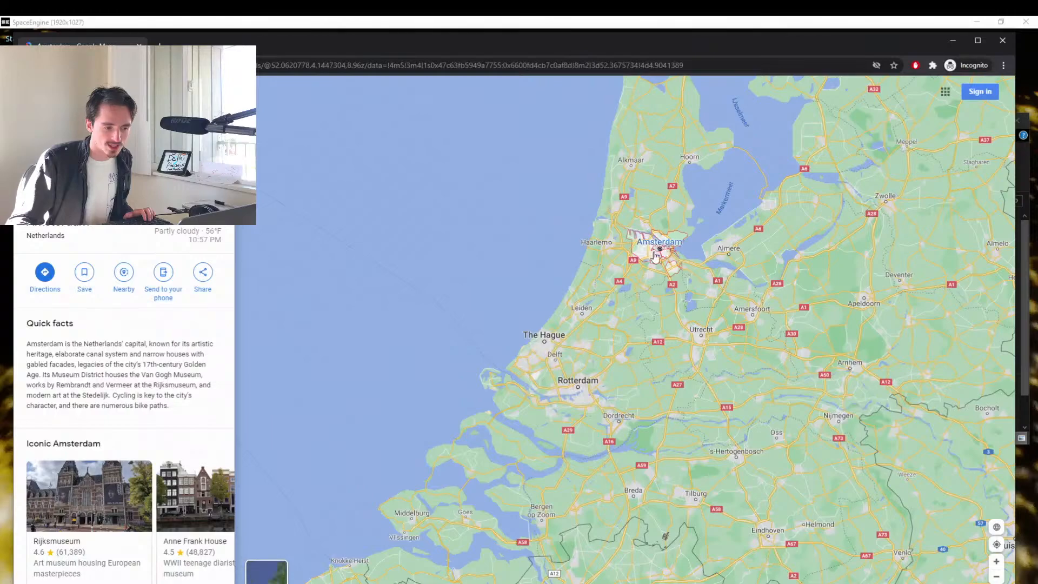
pyautogui.scroll(5, 661, 253)
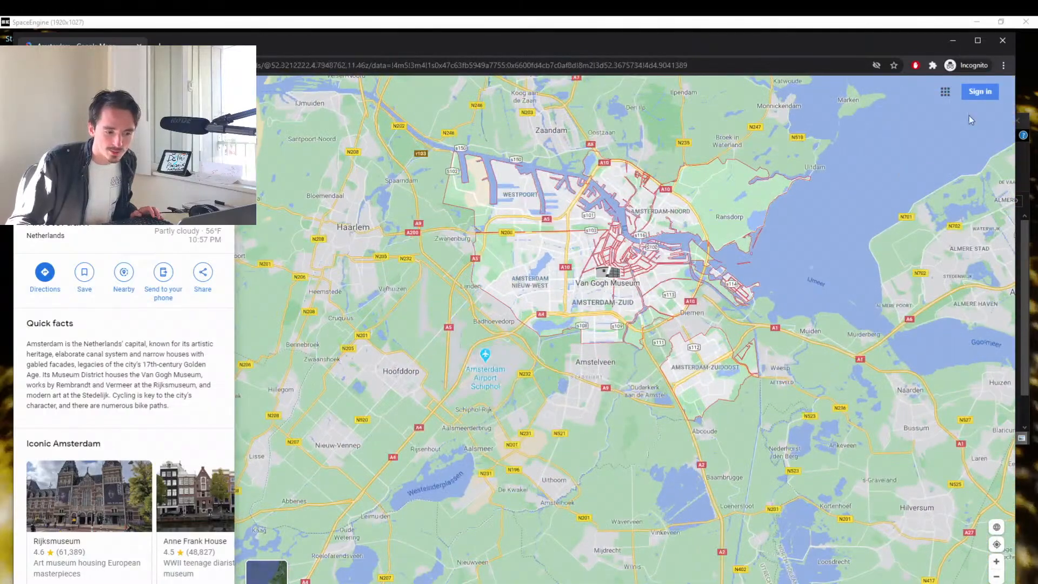
pyautogui.scroll(3, 804, 291)
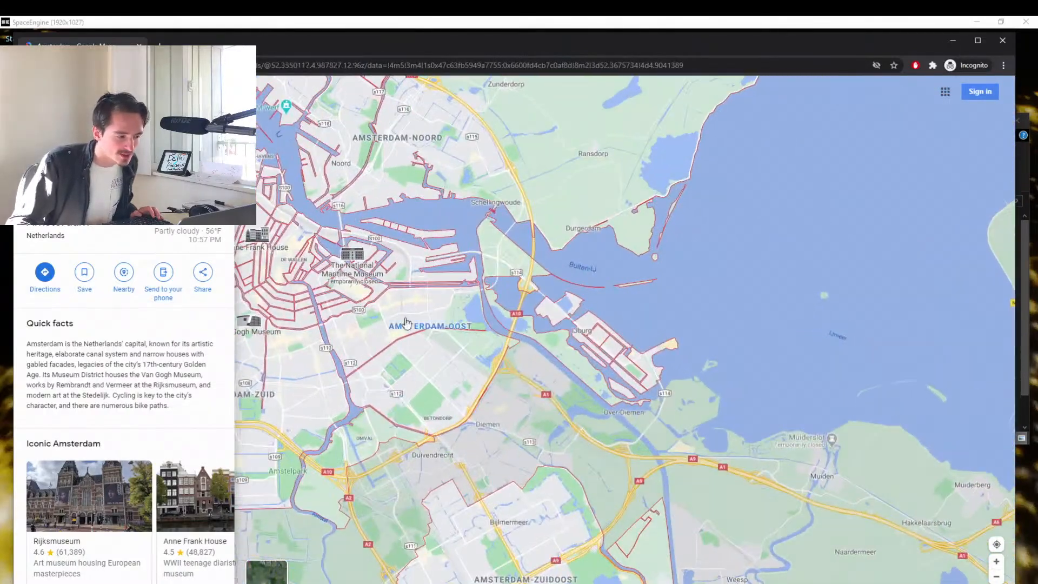
pyautogui.moveTo(318, 246); pyautogui.dragTo(562, 304)
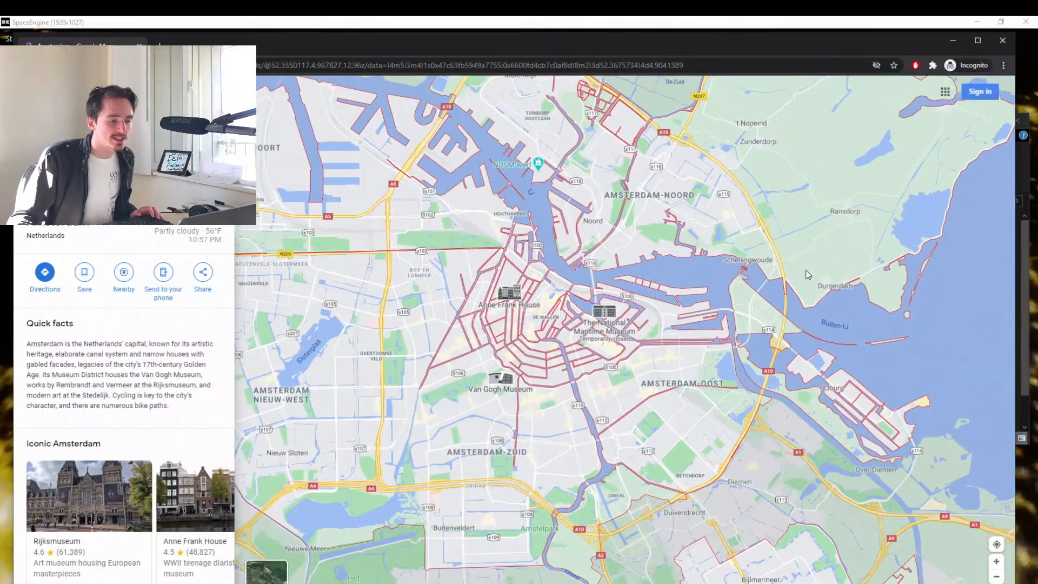
pyautogui.scroll(-3, 806, 275)
pyautogui.moveTo(433, 179); pyautogui.dragTo(319, 384)
pyautogui.scroll(-2, 319, 384)
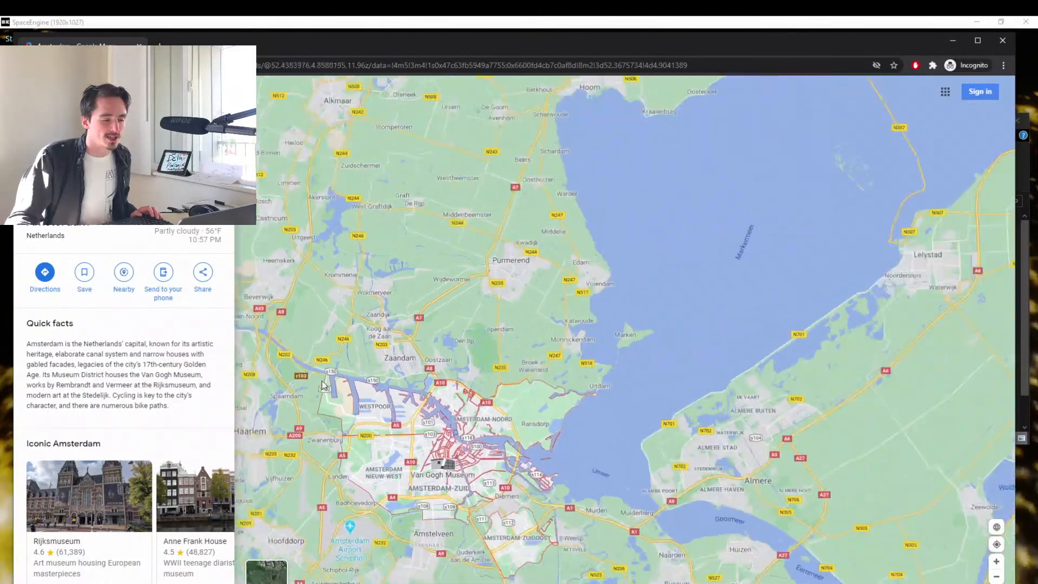
pyautogui.moveTo(259, 325); pyautogui.dragTo(380, 286)
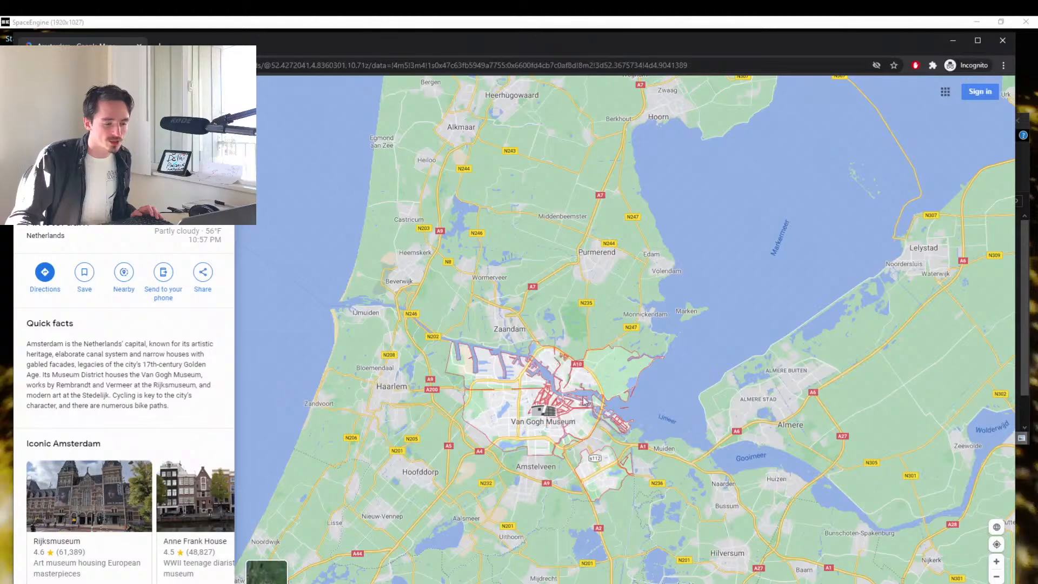
pyautogui.scroll(5, 533, 387)
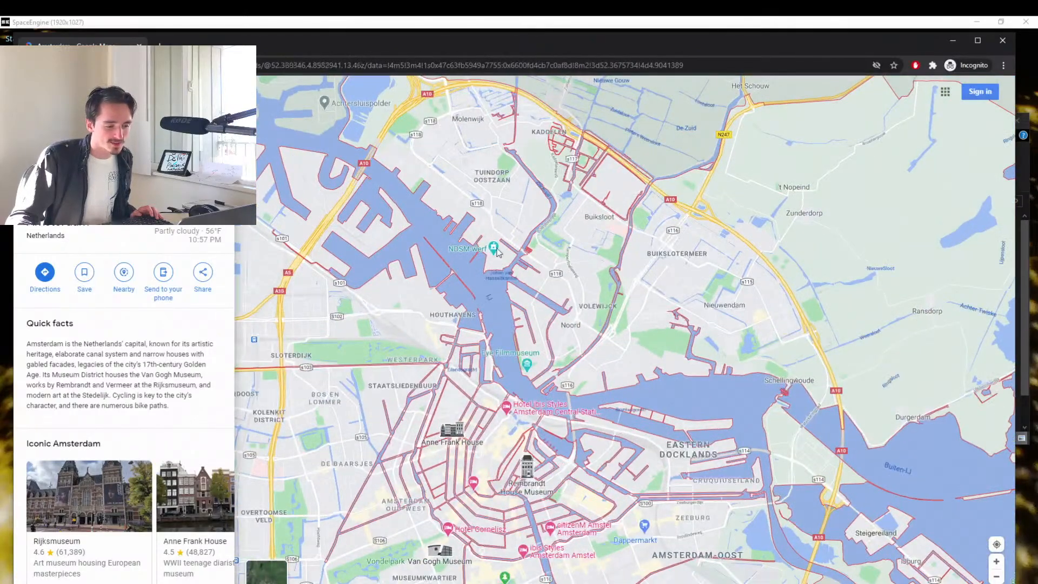
pyautogui.scroll(4, 528, 401)
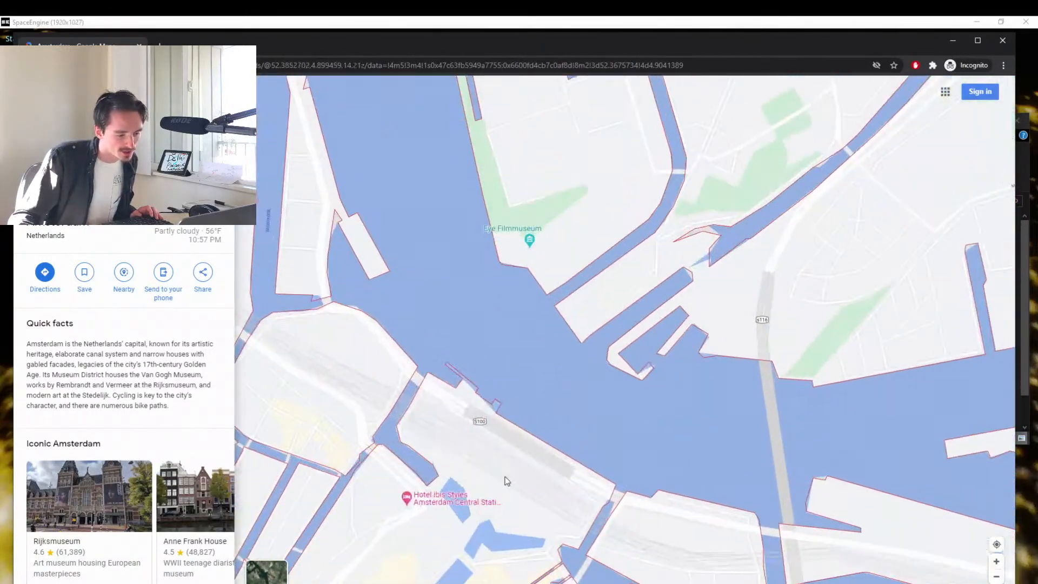
pyautogui.scroll(-2, 506, 433)
# Switch back to SpaceEngine and fly closer to the city lights along the Dutch coast near Amsterdam.
pyautogui.hotkey('alt', 'Tab')
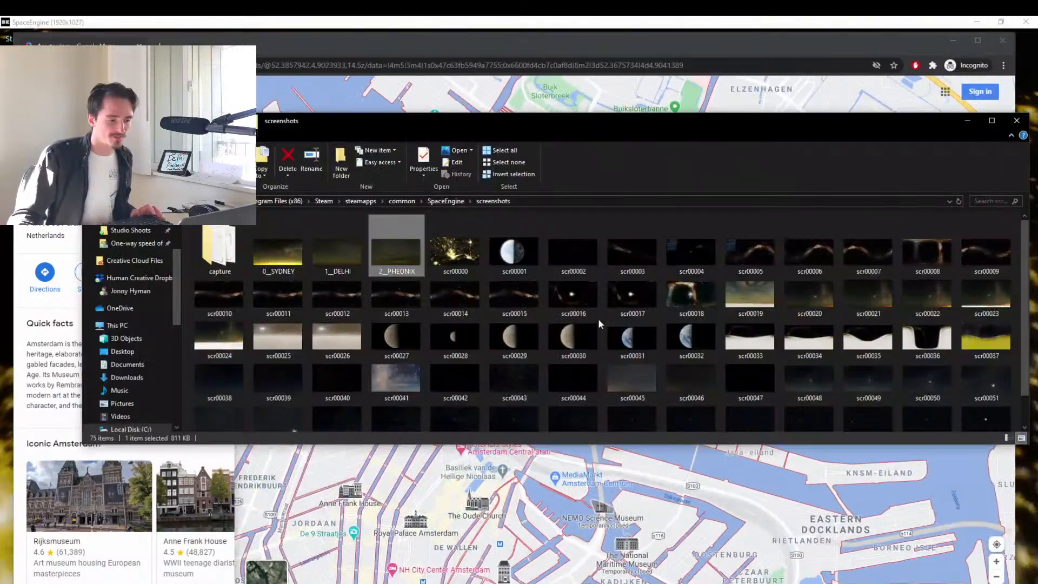
pyautogui.click(602, 18)
pyautogui.moveTo(507, 307); pyautogui.dragTo(166, 356)
pyautogui.scroll(-3, 507, 307)
pyautogui.scroll(-5, 508, 308)
pyautogui.press('w')
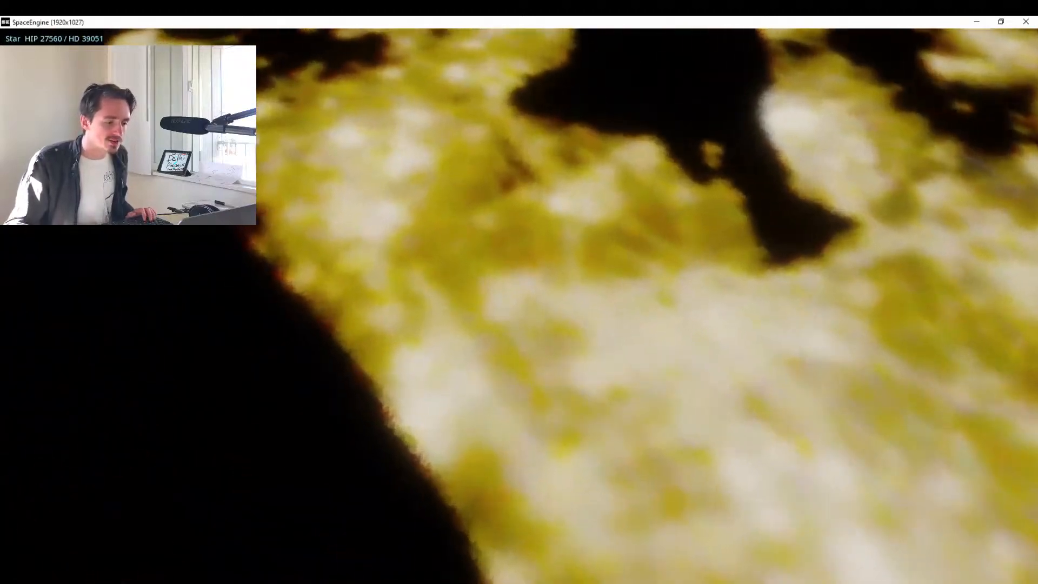
# Switch to Google Maps and check Amsterdam's position within the wider outline of the Dutch coast.
pyautogui.hotkey('alt', 'Tab')
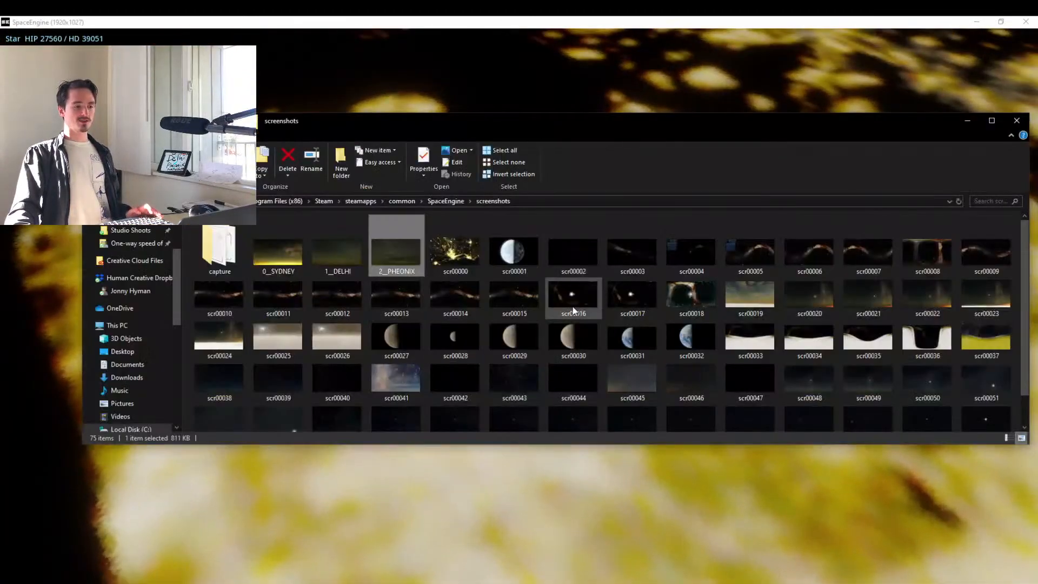
pyautogui.hotkey('alt', 'Tab')
pyautogui.press('Tab')
pyautogui.scroll(-10, 670, 388)
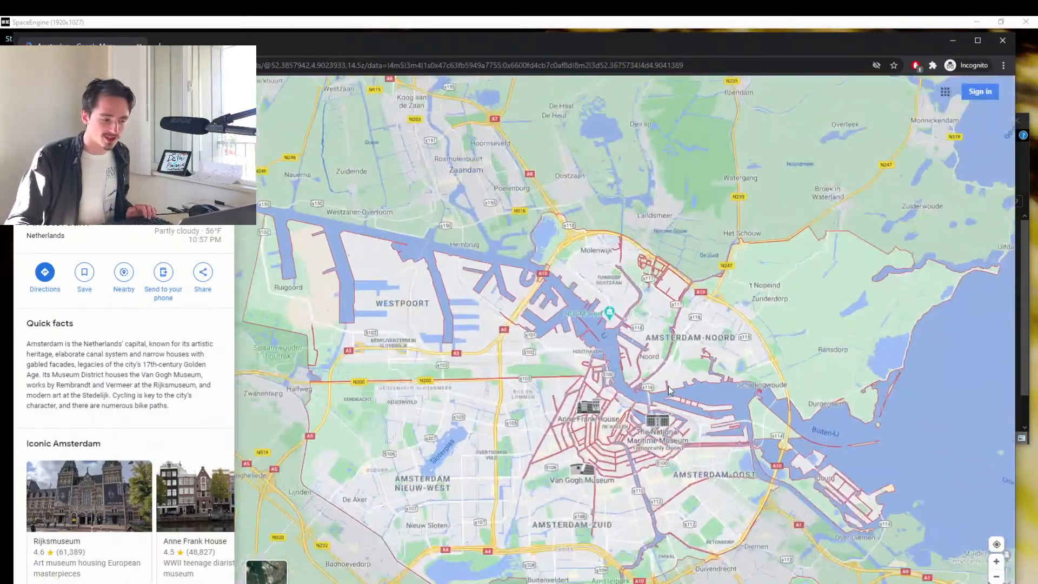
pyautogui.scroll(-2, 647, 267)
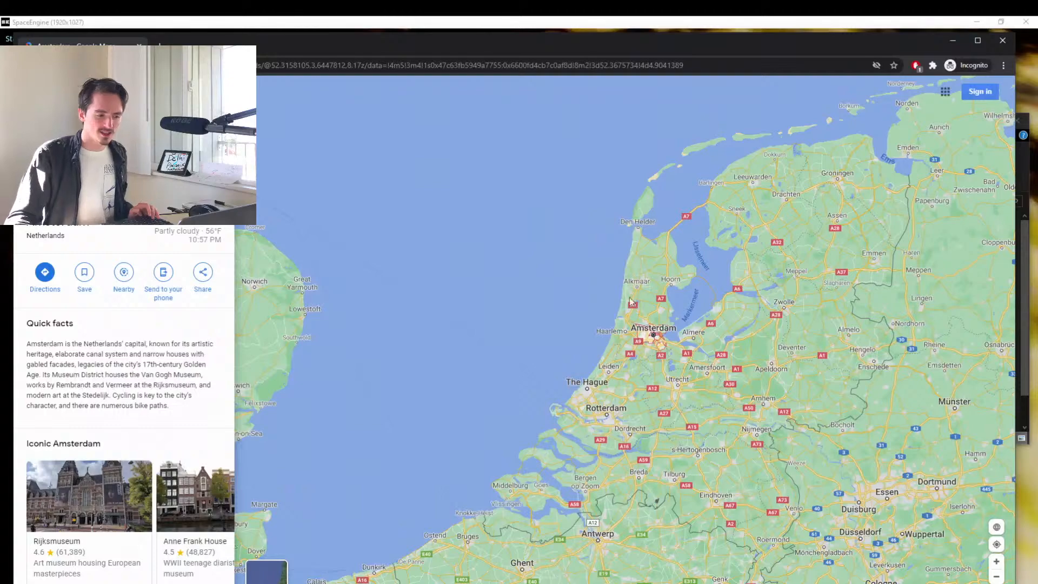
pyautogui.scroll(3, 664, 288)
# Switch back to SpaceEngine, descend to the ground among Amsterdam's city lights and tilt the view up to the night sky.
pyautogui.hotkey('alt', 'Tab')
pyautogui.hotkey('alt', 'Tab')
pyautogui.press('Tab')
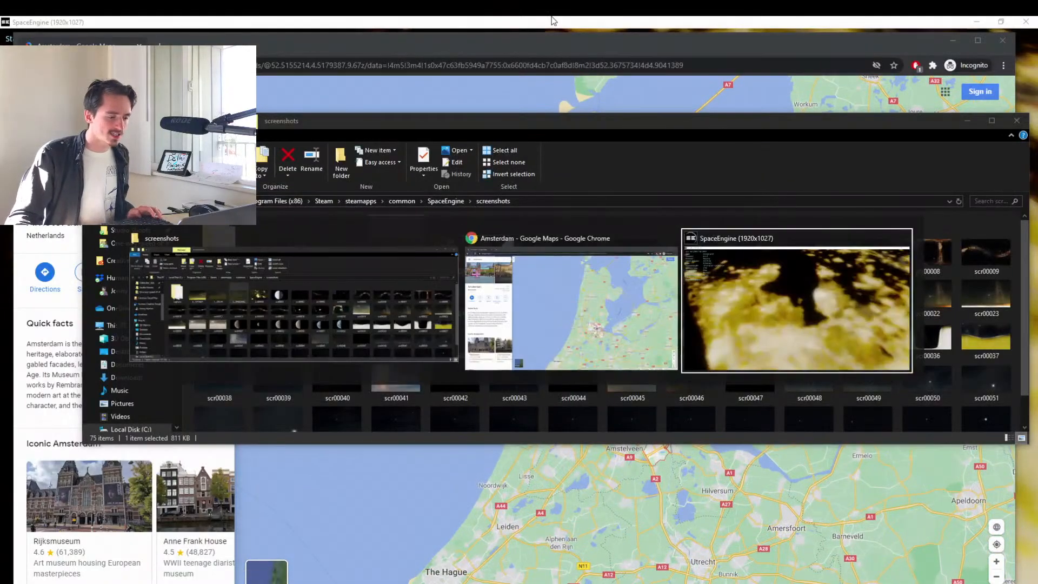
pyautogui.hotkey('alt', 'shift', 'Tab')
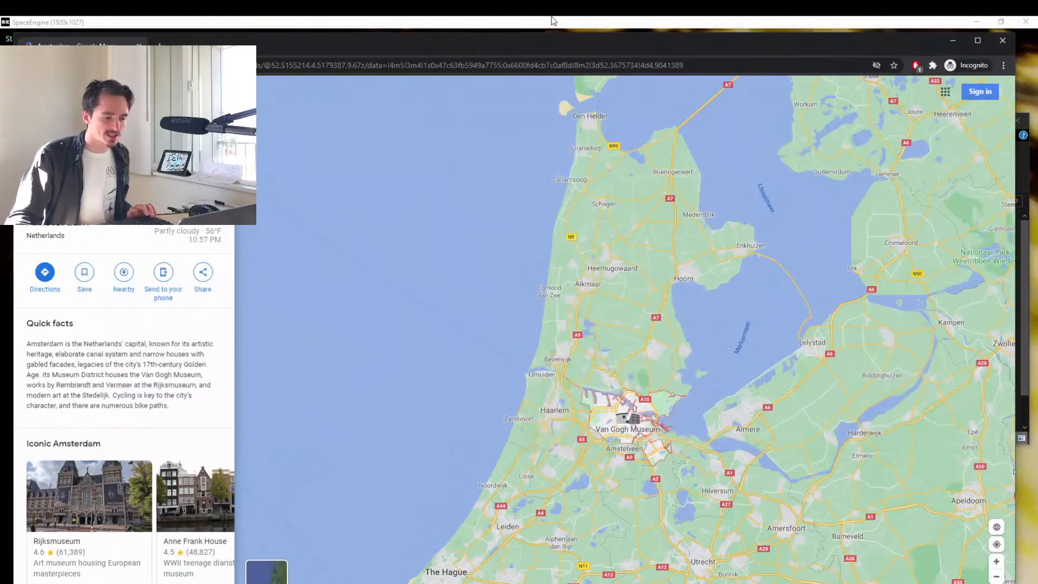
pyautogui.click(497, 20)
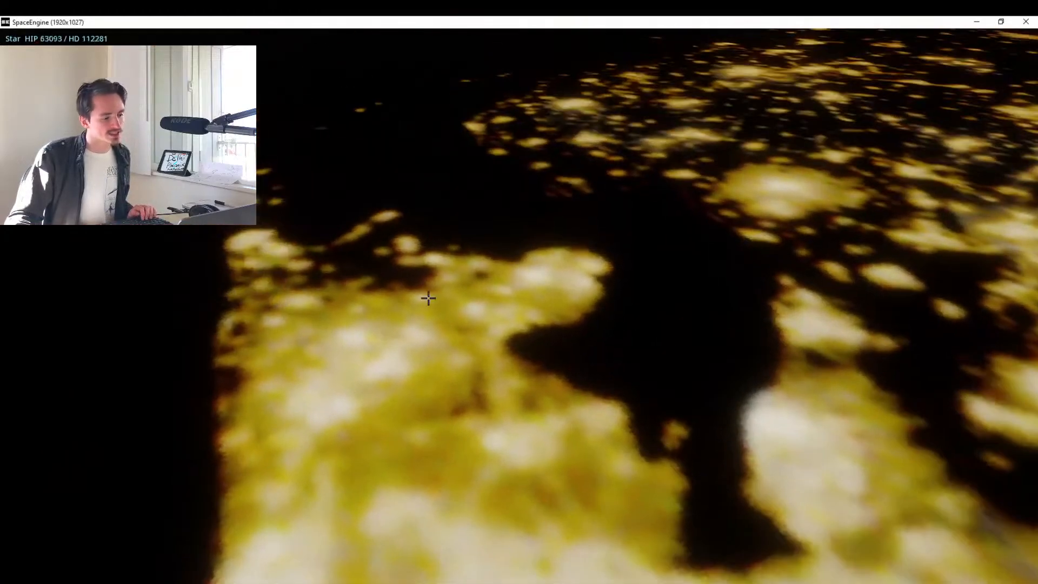
pyautogui.moveTo(428, 298); pyautogui.dragTo(609, 337)
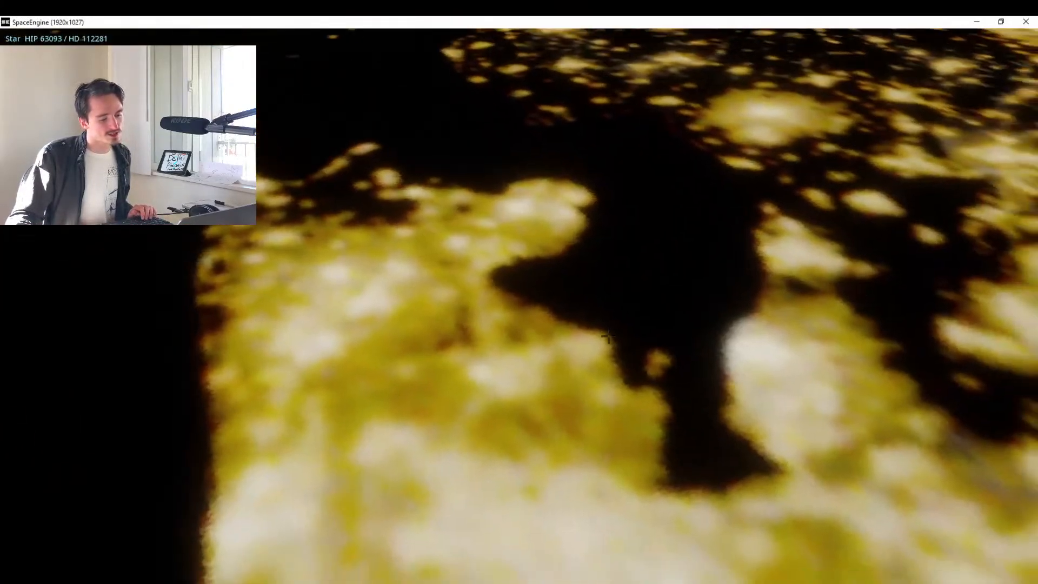
pyautogui.moveTo(681, 400); pyautogui.dragTo(568, 92)
pyautogui.scroll(-1, 568, 92)
pyautogui.press('w')
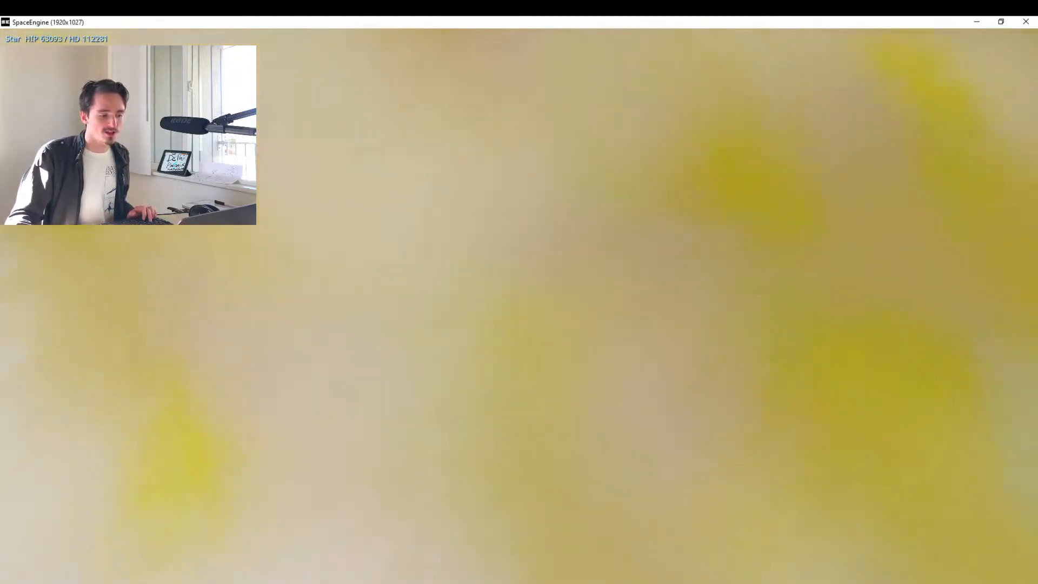
pyautogui.moveTo(568, 92); pyautogui.dragTo(568, 503)
pyautogui.moveTo(567, 400); pyautogui.dragTo(567, 581)
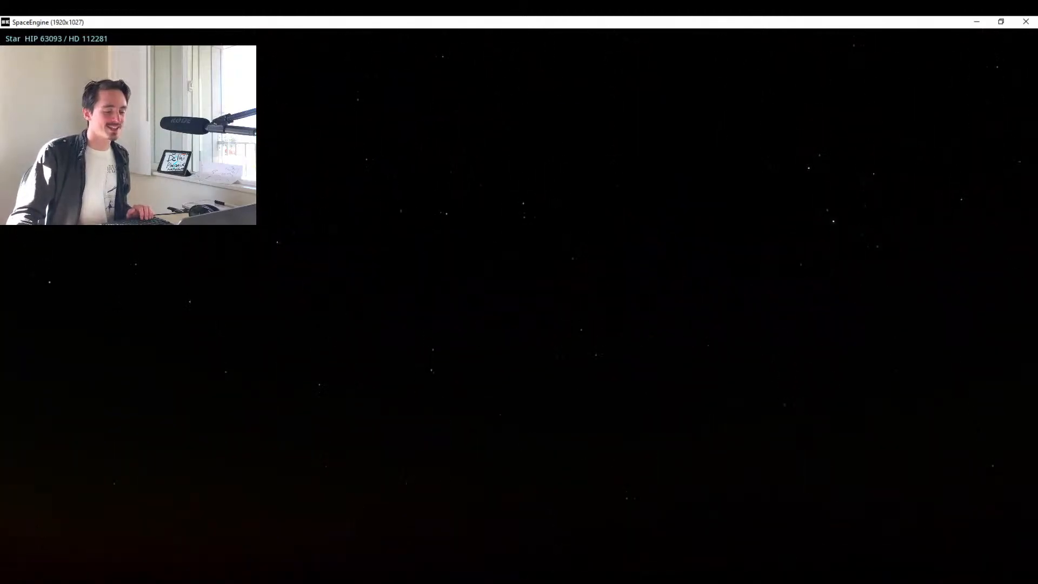
# Adjust the exposure to 3.387 so the stars and the light-polluted horizon over Amsterdam are both visible.
pyautogui.press('.')
pyautogui.press('.')
pyautogui.press('.')
pyautogui.press('.')
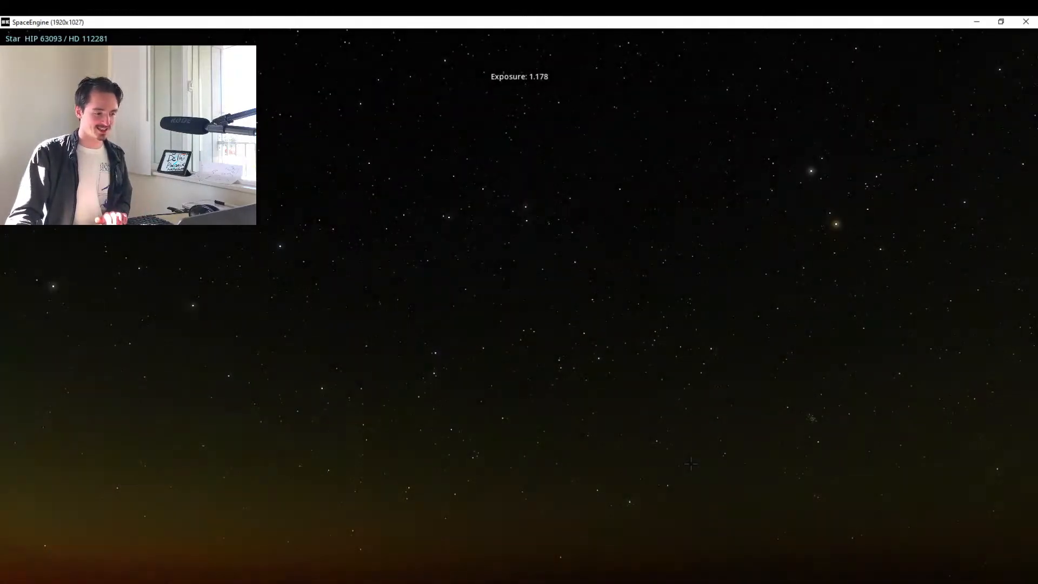
pyautogui.press('.')
pyautogui.press('.')
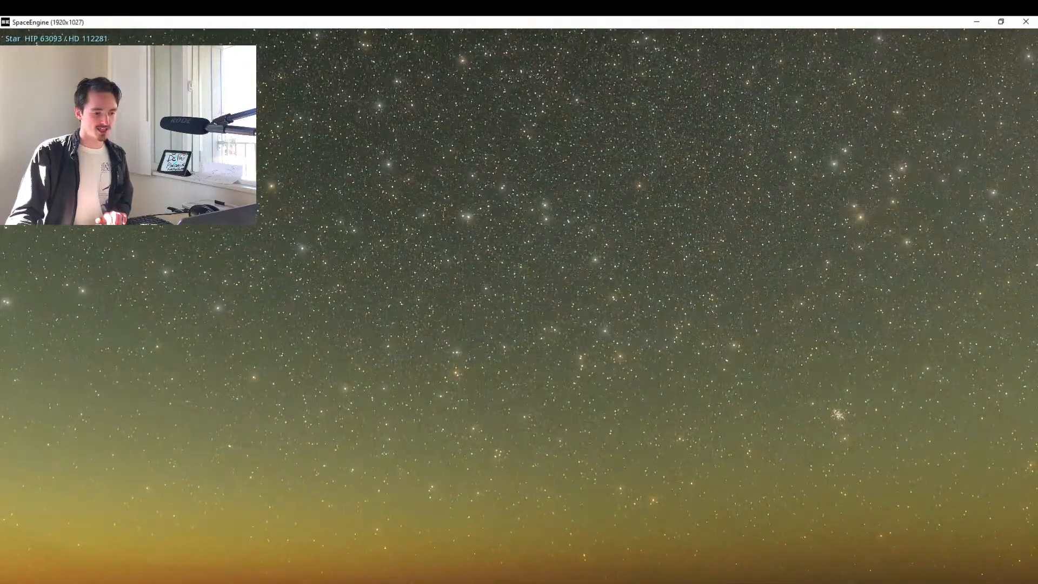
pyautogui.press(',')
pyautogui.press(',')
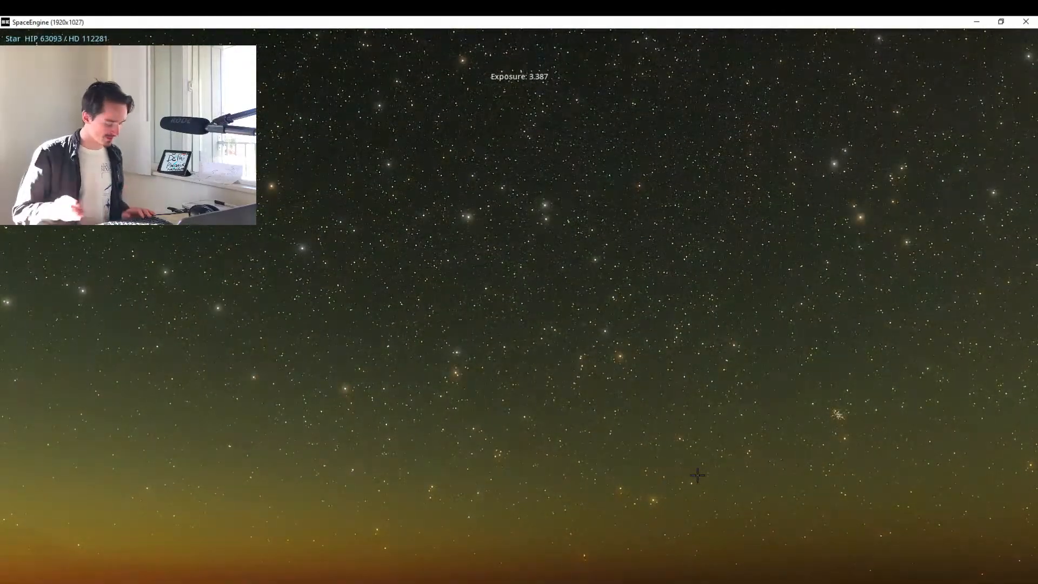
# Speed up time beyond 100x to rotate the sky over Amsterdam, and halt it at about 23:16 on 2020.11.14.
pyautogui.press('l')
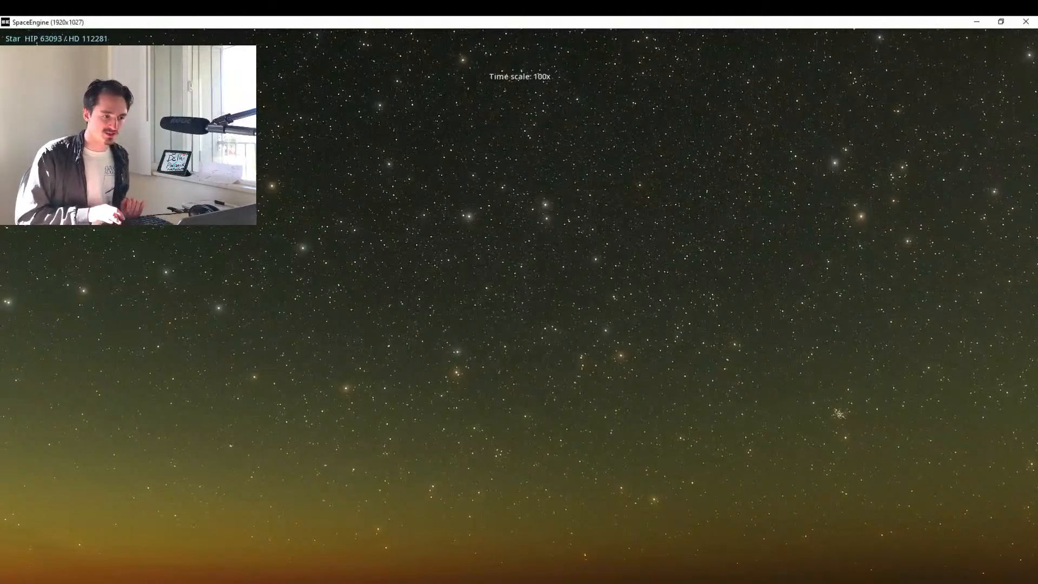
pyautogui.press('l')
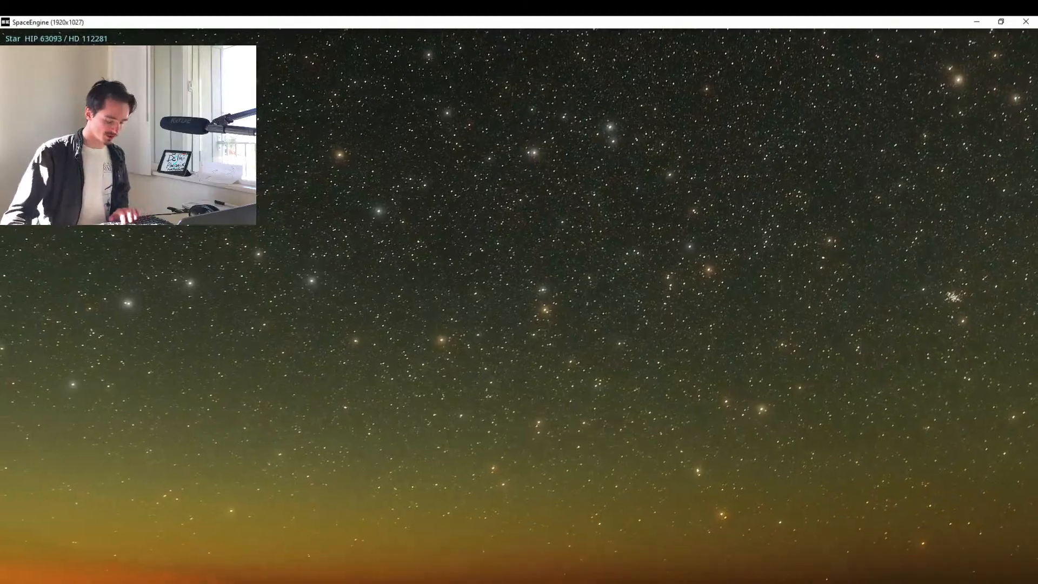
pyautogui.press('k')
pyautogui.press('k')
pyautogui.press('k')
pyautogui.press('k')
pyautogui.press('k')
pyautogui.press('k')
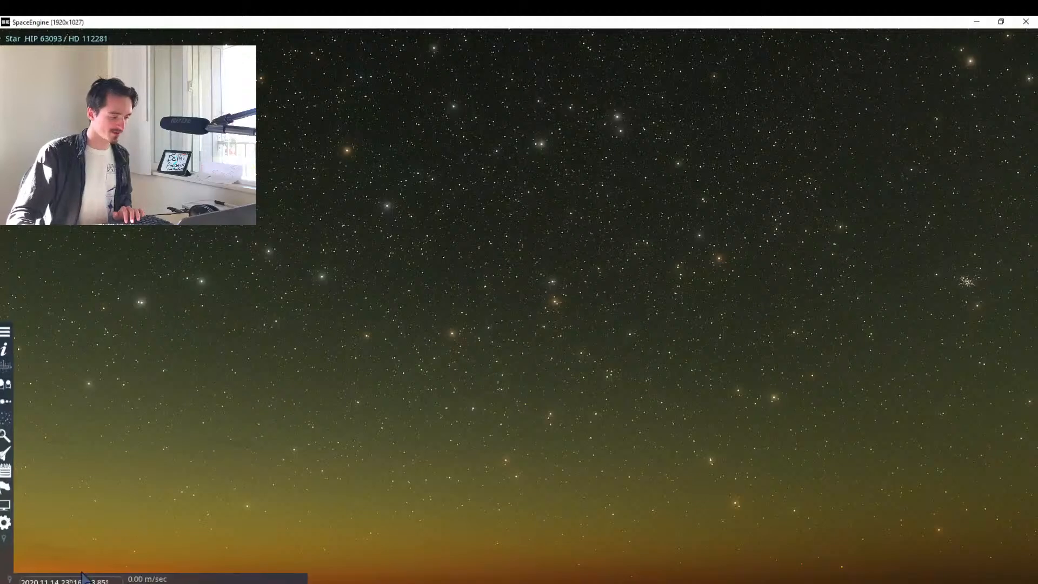
pyautogui.moveTo(113, 572)
pyautogui.click(64, 574)
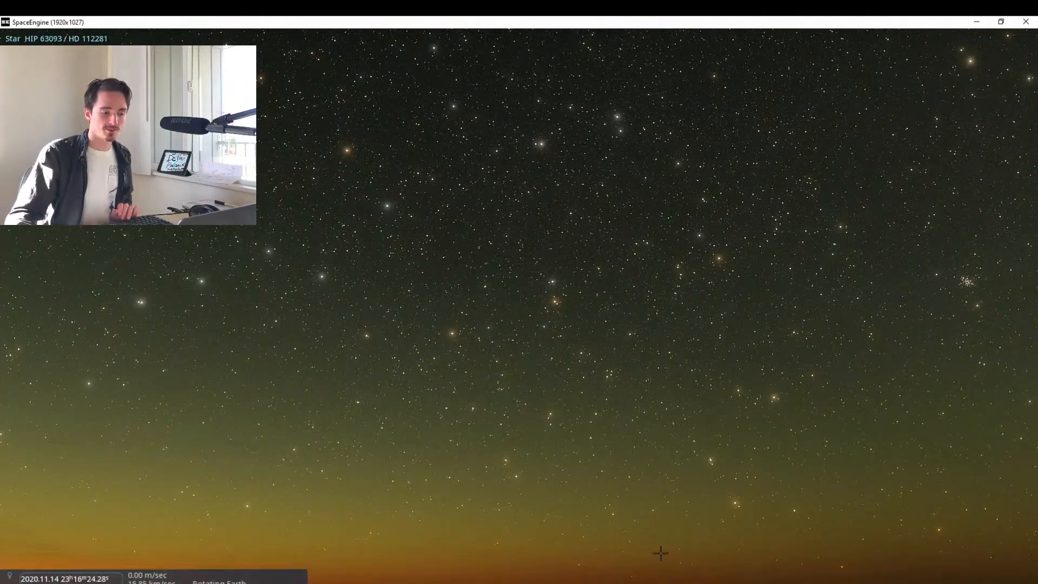
# Capture a screenshot of Amsterdam's sky and rename the new image file in the screenshots folder as 3__AMSTERDAM.
pyautogui.moveTo(811, 560)
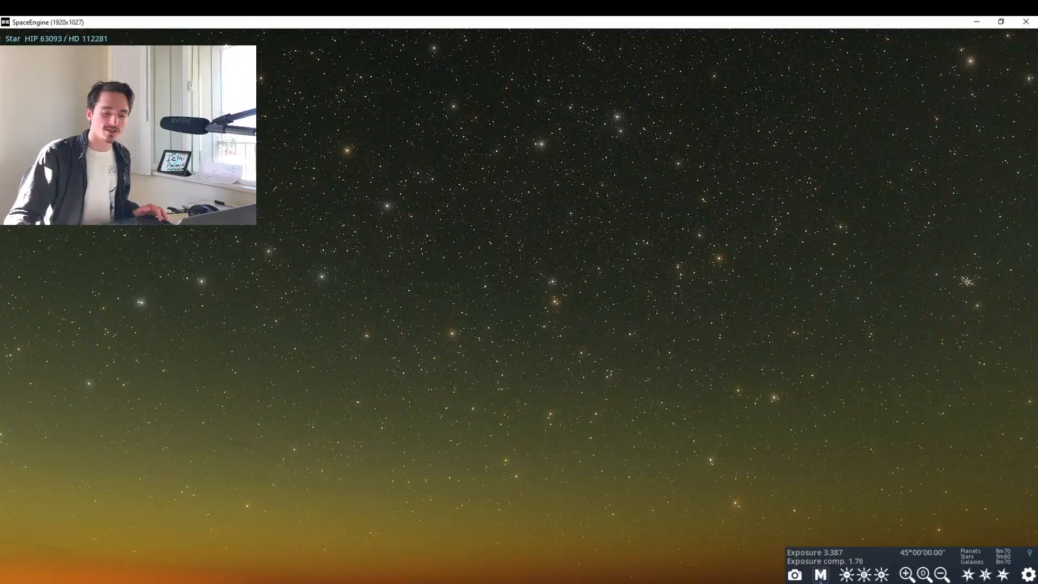
pyautogui.click(795, 574)
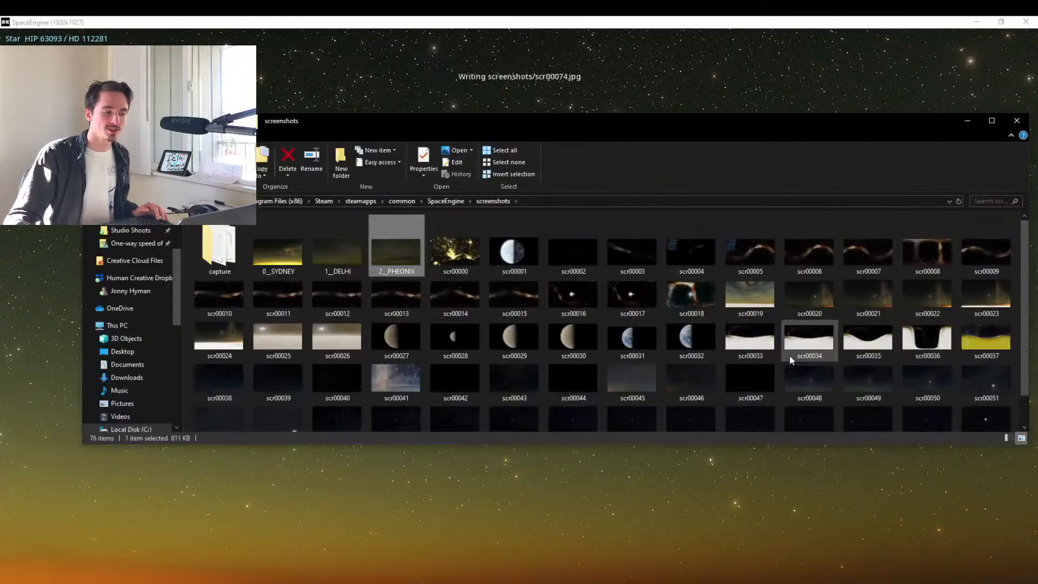
pyautogui.scroll(-3, 790, 354)
pyautogui.click(511, 417)
pyautogui.press('F2')
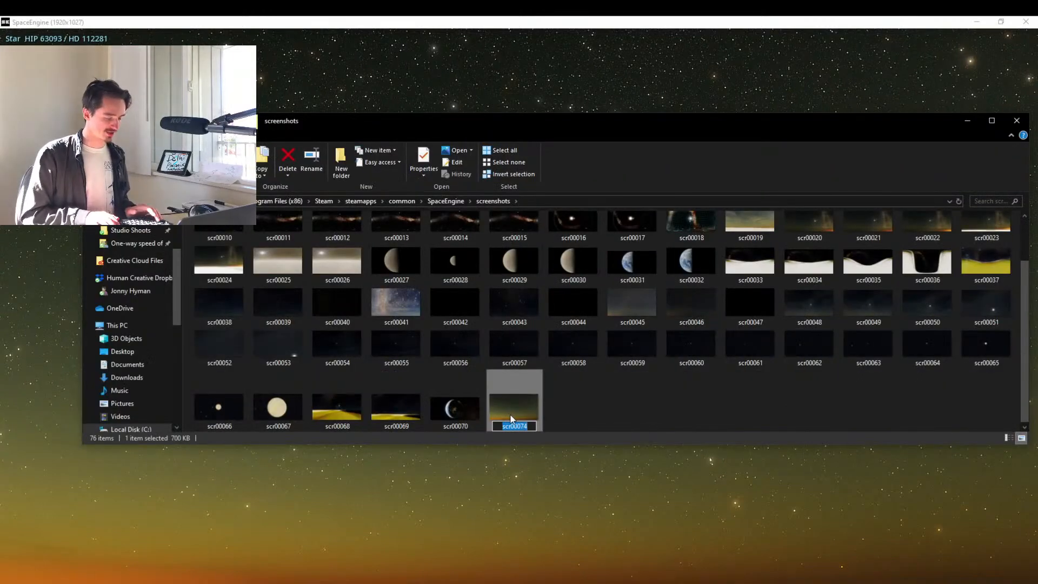
pyautogui.write('3_A')
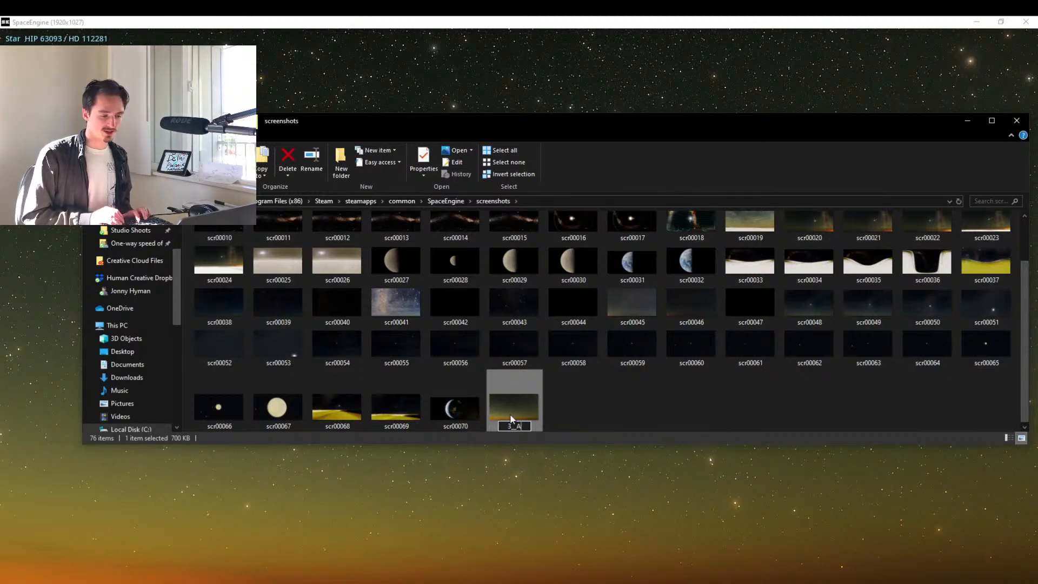
pyautogui.write('MSTERDAM')
pyautogui.press('Return')
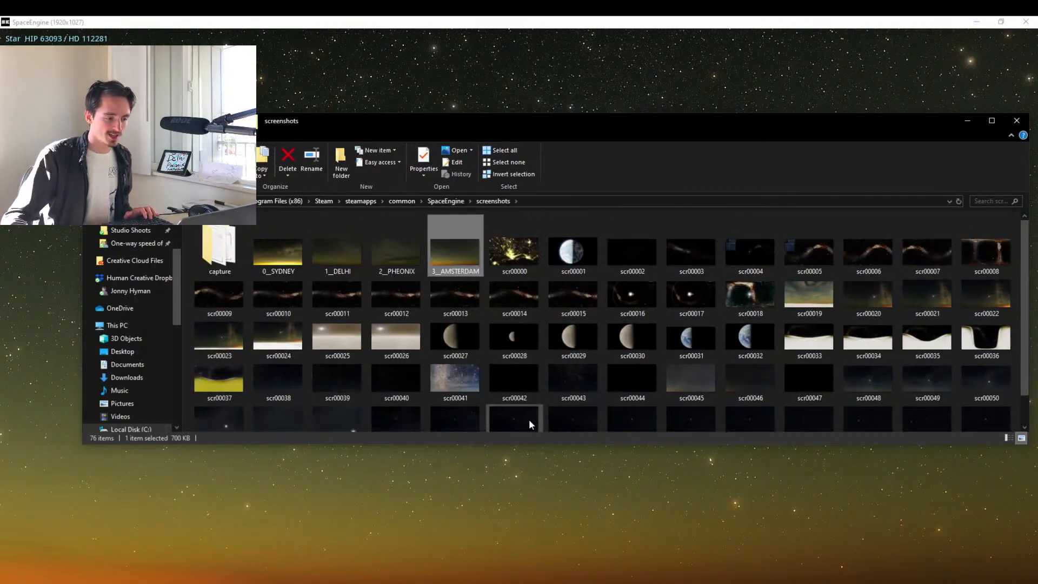
# Return to SpaceEngine and fly away from Amsterdam into space until Earth's globe is in view.
pyautogui.click(557, 23)
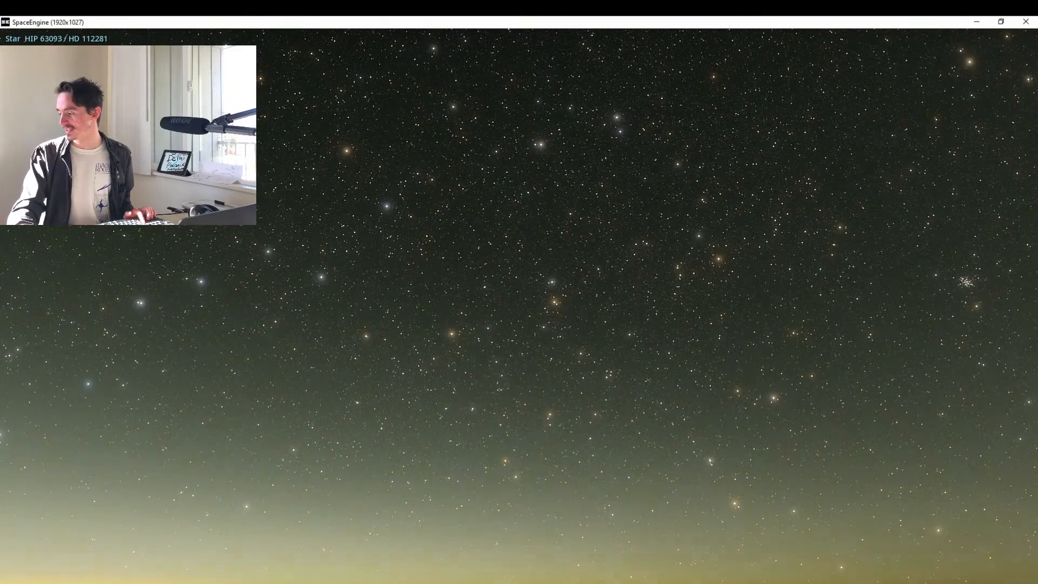
pyautogui.scroll(3, 561, 436)
pyautogui.press('w')
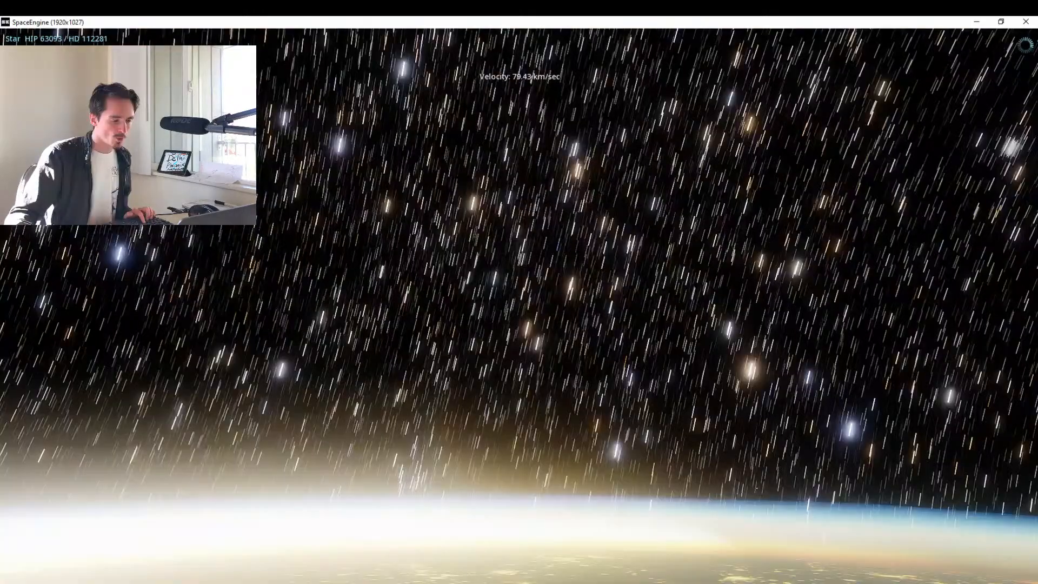
pyautogui.scroll(8, 519, 306)
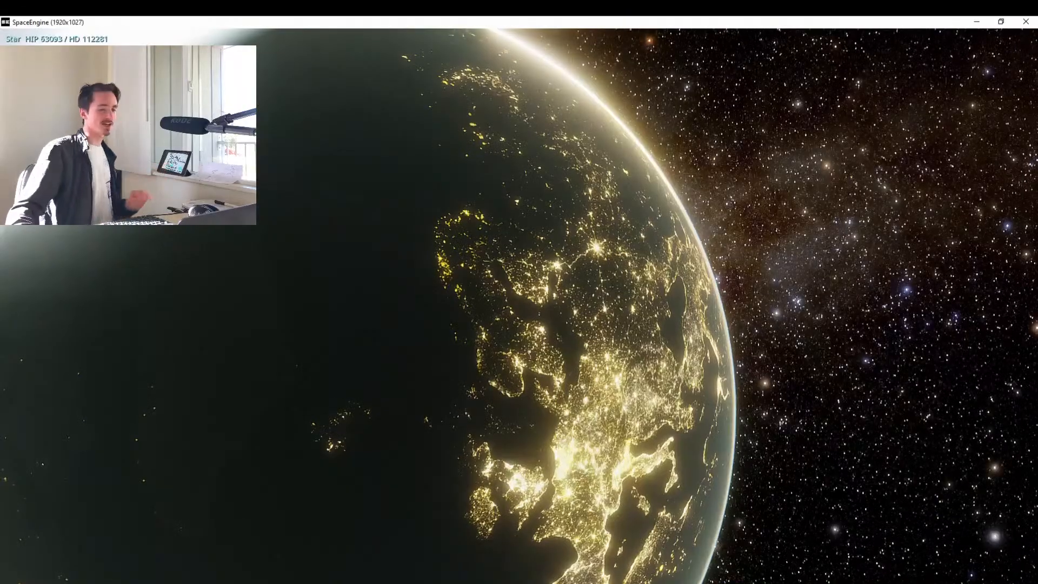
pyautogui.press('w')
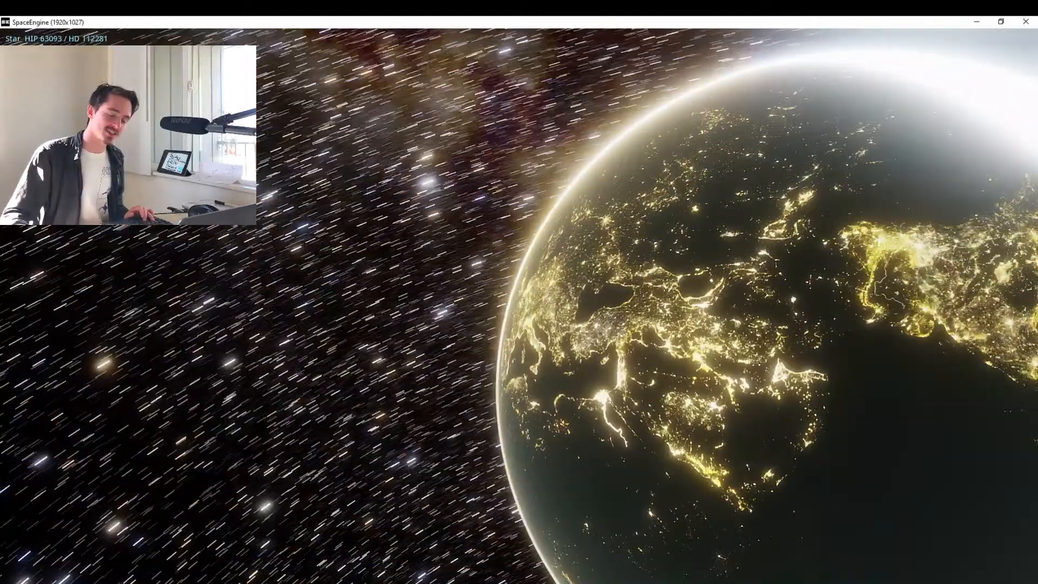
# Run time backwards at a time scale of -3000x to bring South and East Asia onto Earth's night side.
pyautogui.press('l')
pyautogui.press('l')
pyautogui.press('l')
pyautogui.press('l')
pyautogui.press('l')
pyautogui.press('l')
pyautogui.press('l')
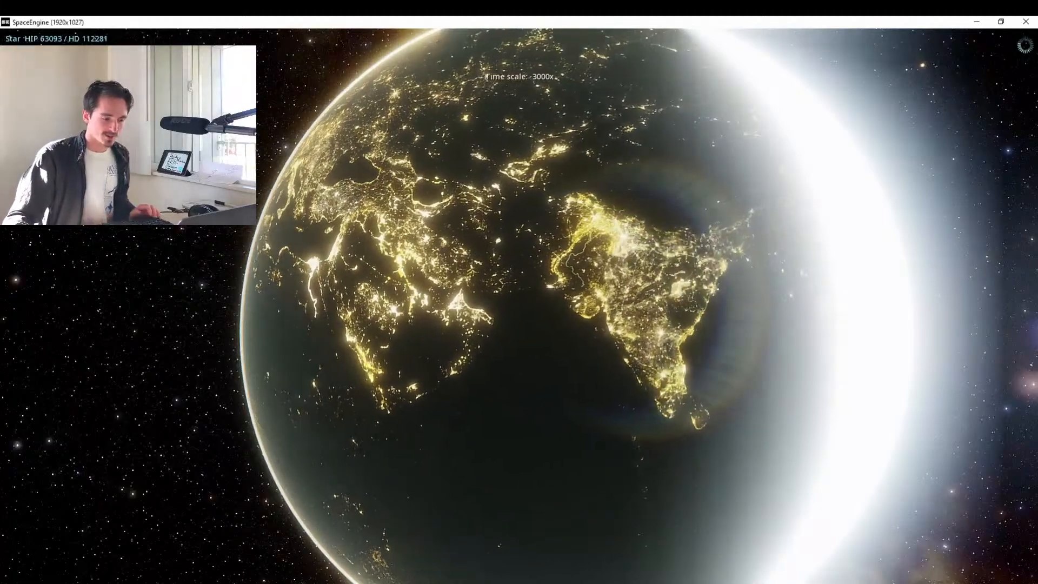
pyautogui.press('j')
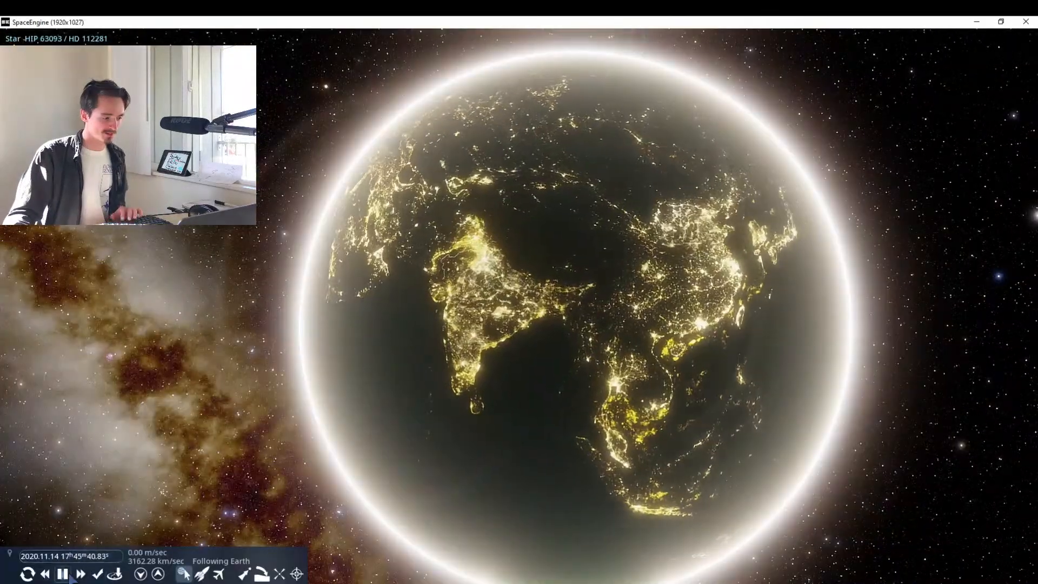
# Switch to Google Maps in the browser and search for Jakarta.
pyautogui.hotkey('alt', 'Tab')
pyautogui.hotkey('alt', 'Tab')
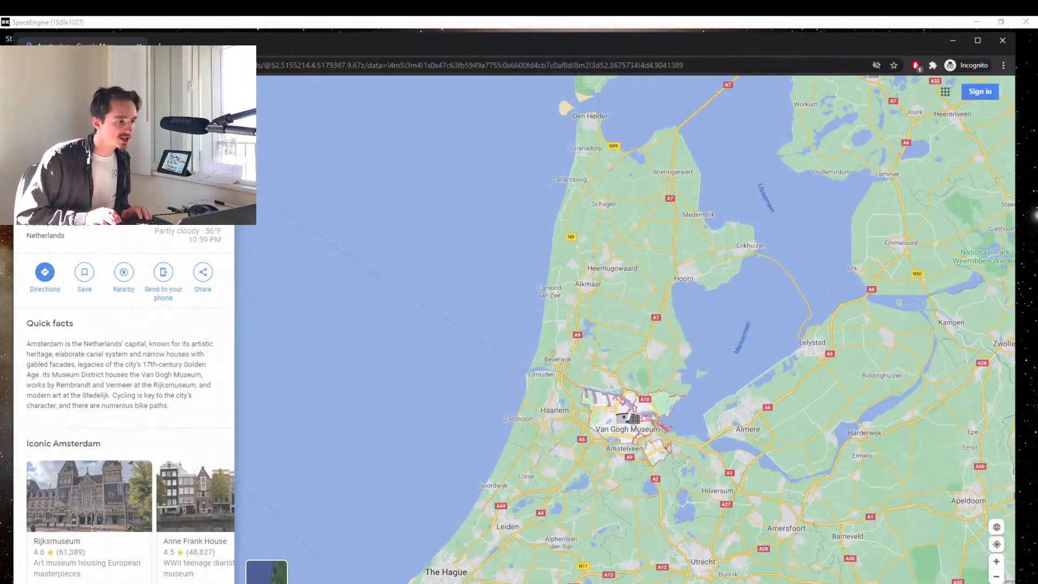
pyautogui.press('Return')
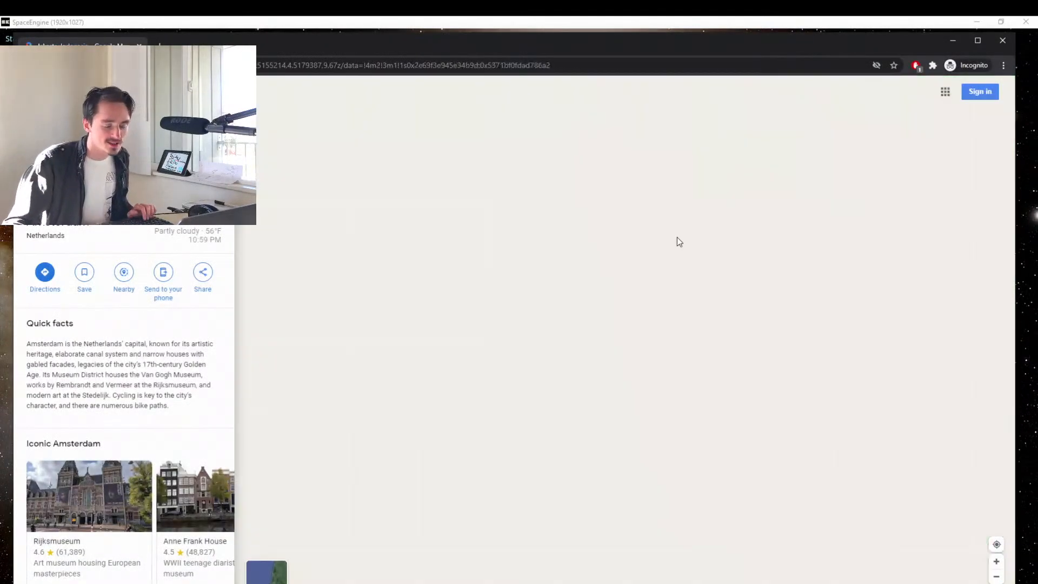
# Examine Jakarta's location on Java relative to Sumatra, Borneo, the Malay Peninsula and Australia.
pyautogui.scroll(-5, 671, 277)
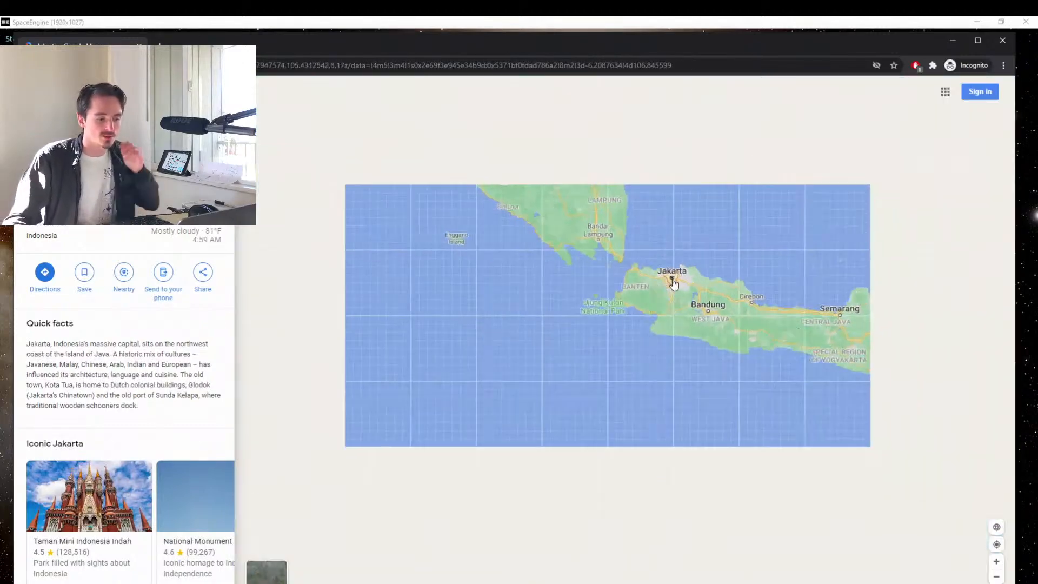
pyautogui.scroll(-5, 673, 282)
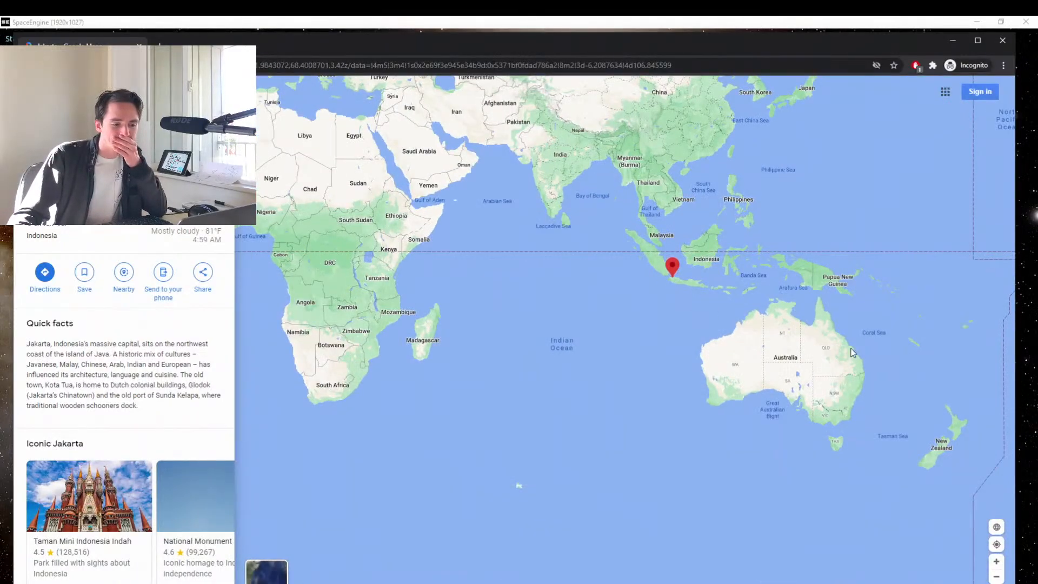
pyautogui.scroll(4, 735, 295)
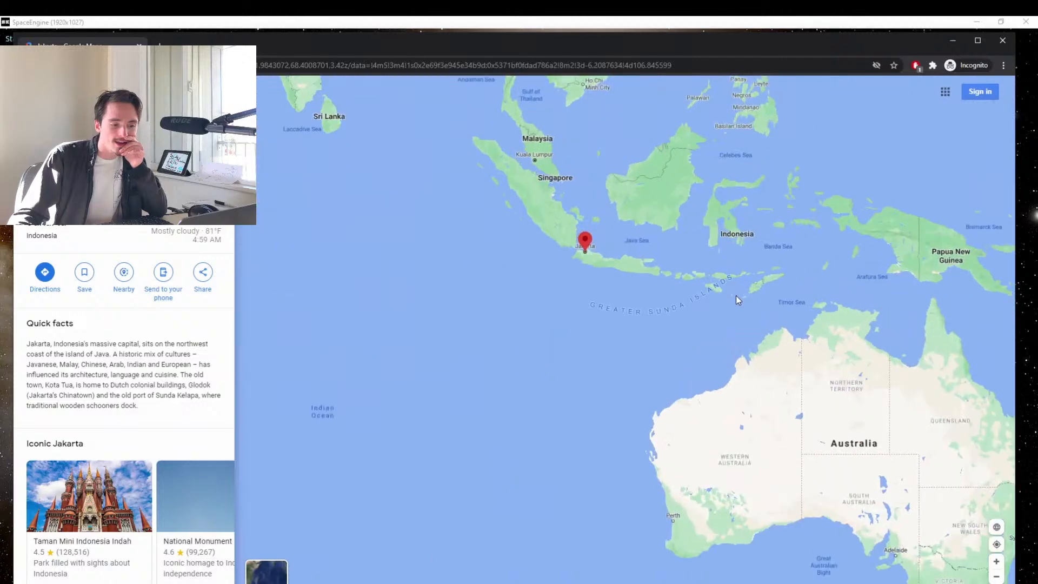
pyautogui.moveTo(687, 297); pyautogui.dragTo(709, 394)
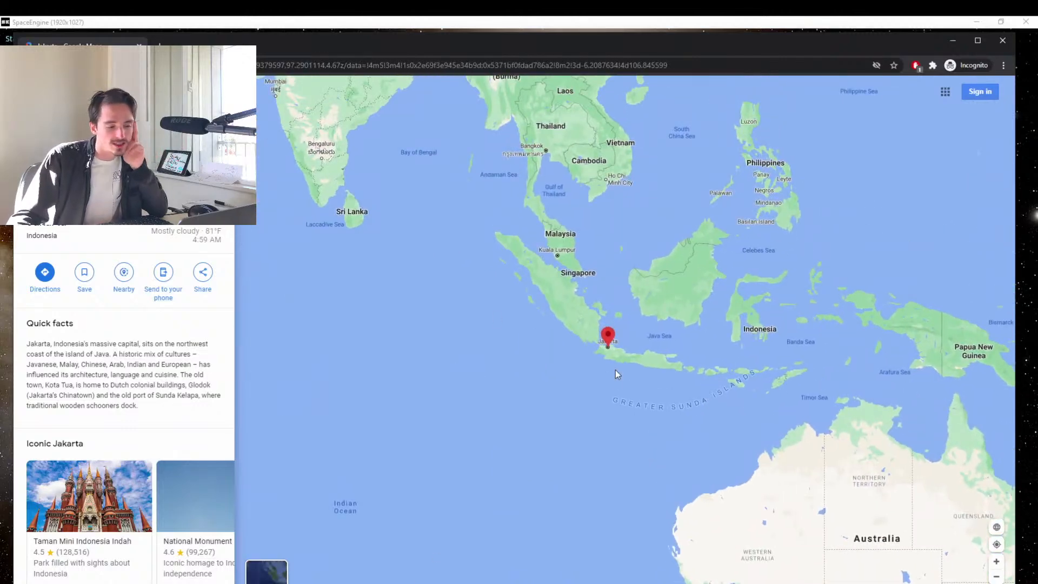
pyautogui.scroll(3, 616, 370)
pyautogui.moveTo(609, 310); pyautogui.dragTo(628, 445)
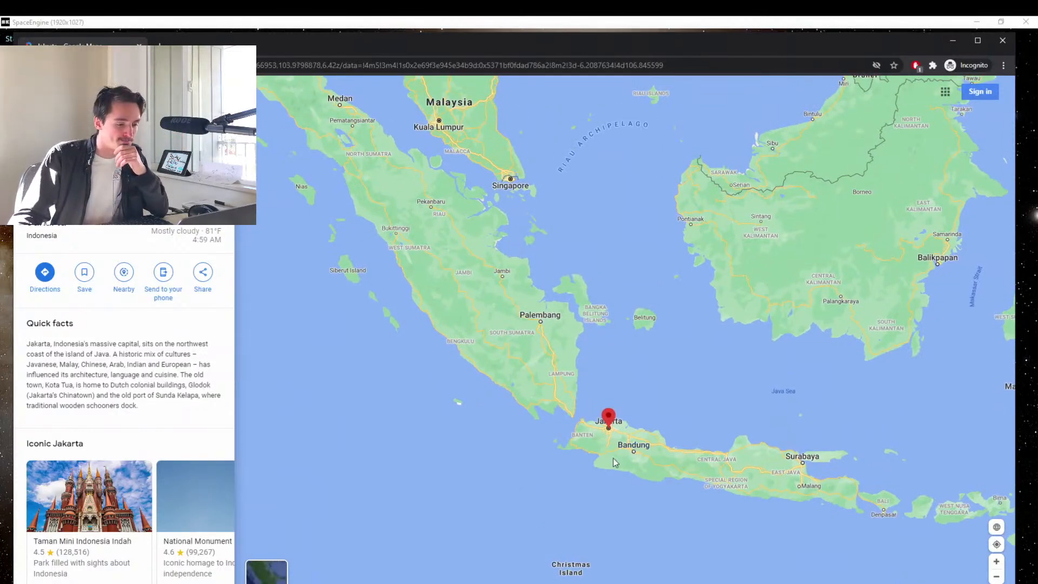
pyautogui.scroll(-1, 610, 464)
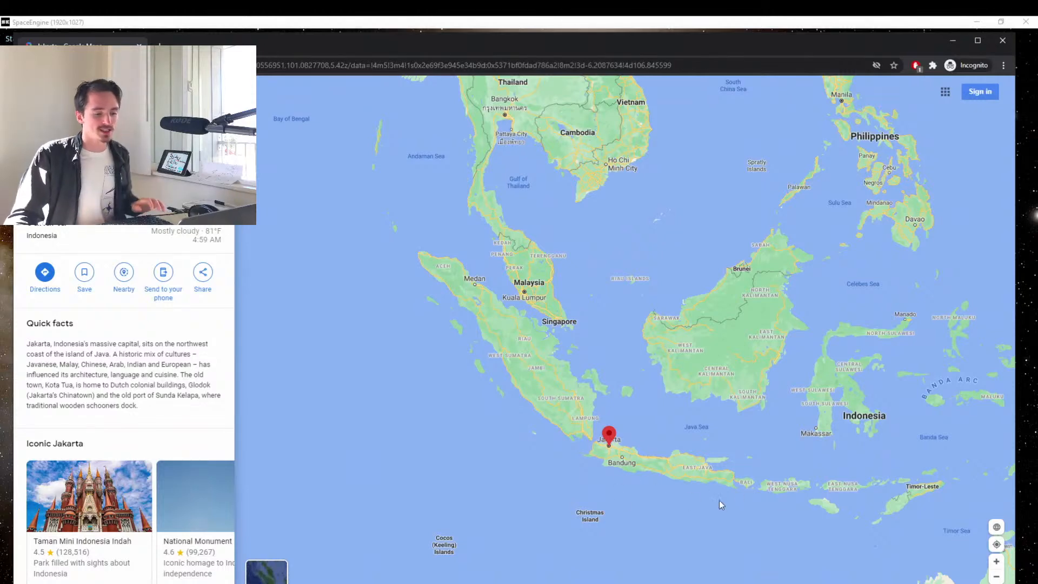
# Return to SpaceEngine and examine the night-side city lights of Indonesia and Australia from orbit.
pyautogui.click(564, 29)
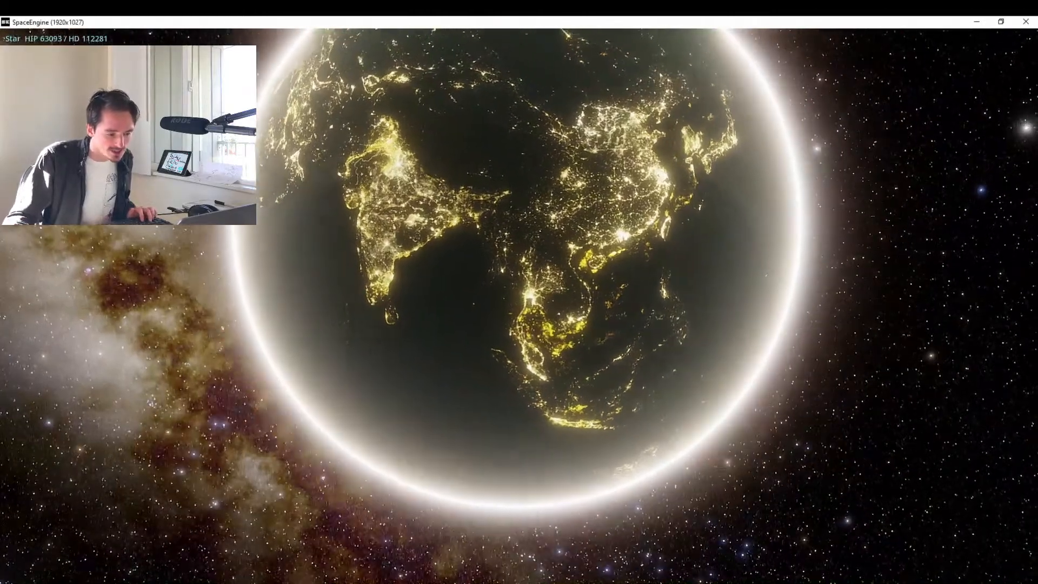
pyautogui.press('w')
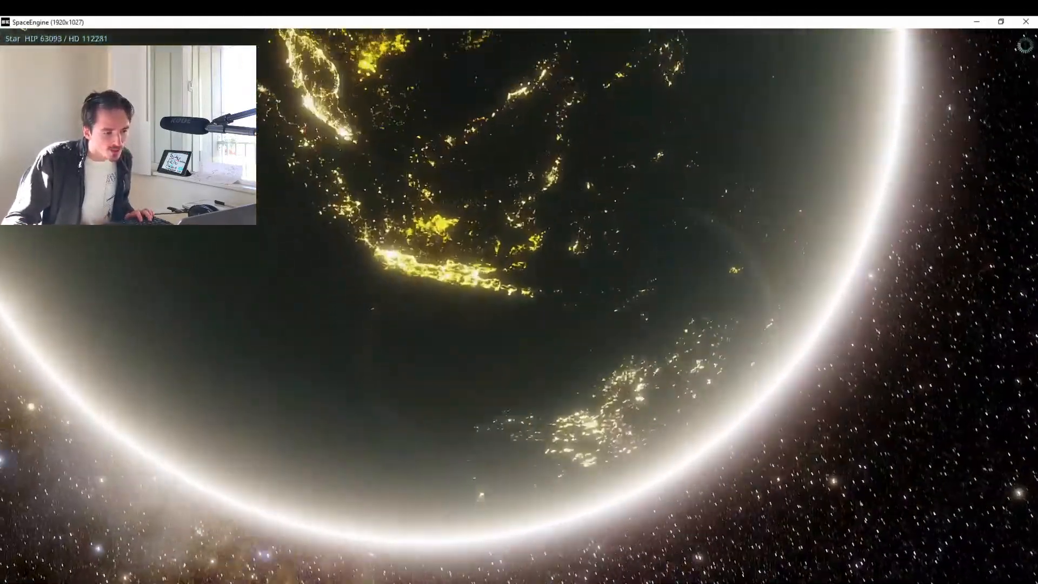
pyautogui.moveTo(557, 162); pyautogui.dragTo(303, 76)
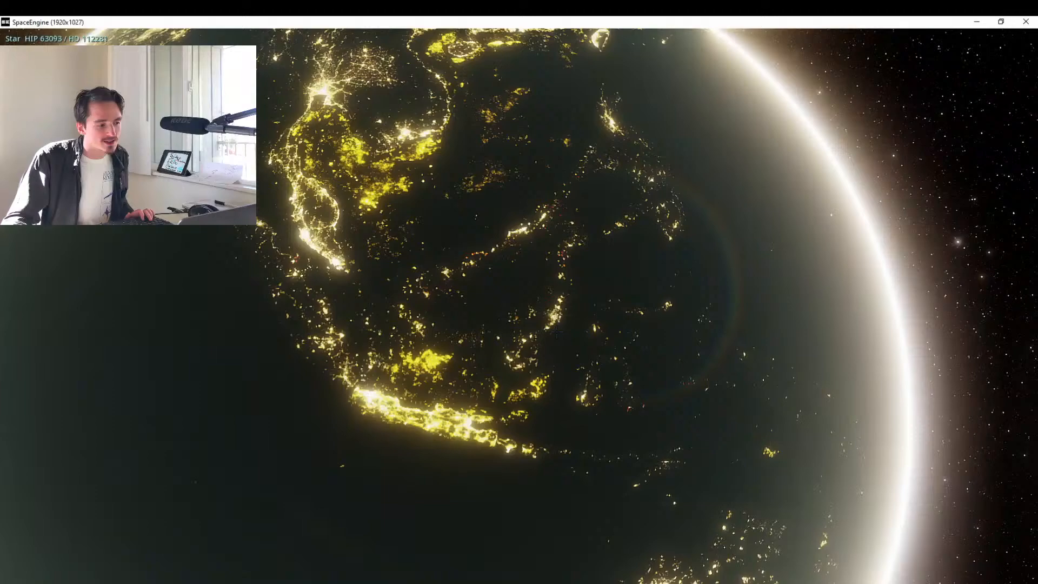
pyautogui.moveTo(552, 379); pyautogui.dragTo(465, 211)
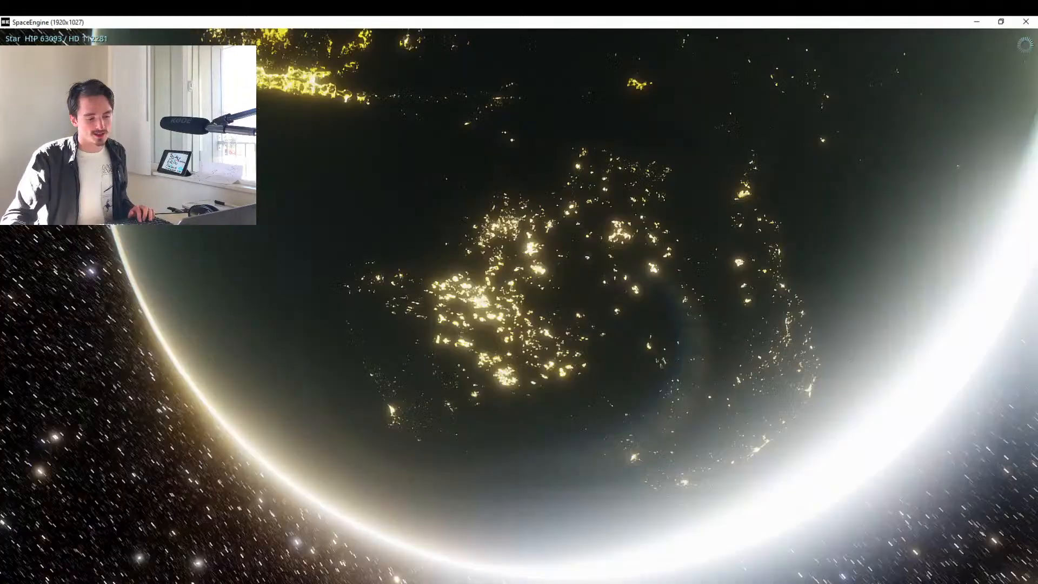
pyautogui.press('w')
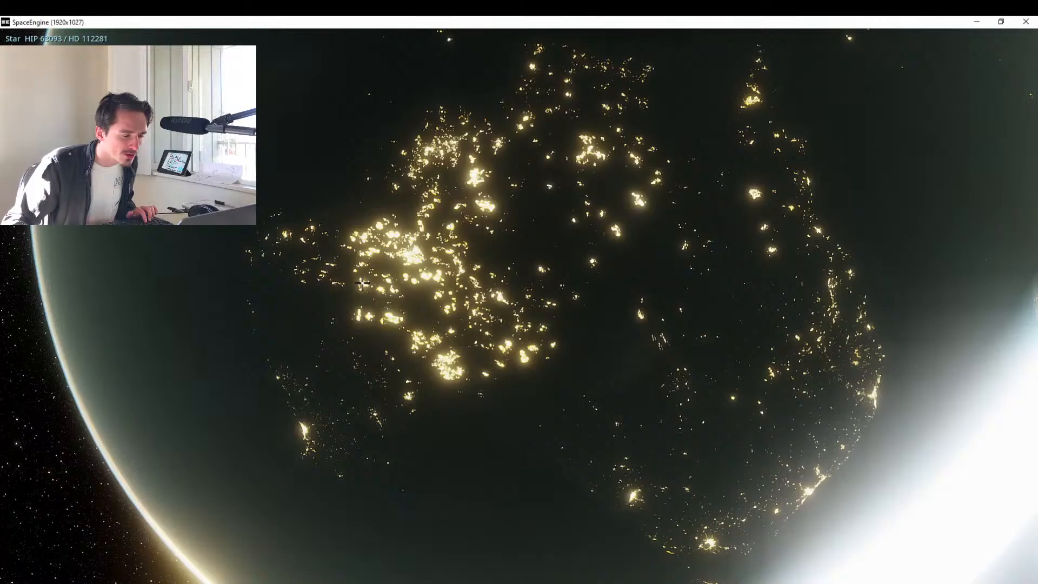
pyautogui.press('w')
pyautogui.moveTo(392, 248); pyautogui.dragTo(398, 348)
pyautogui.press('s')
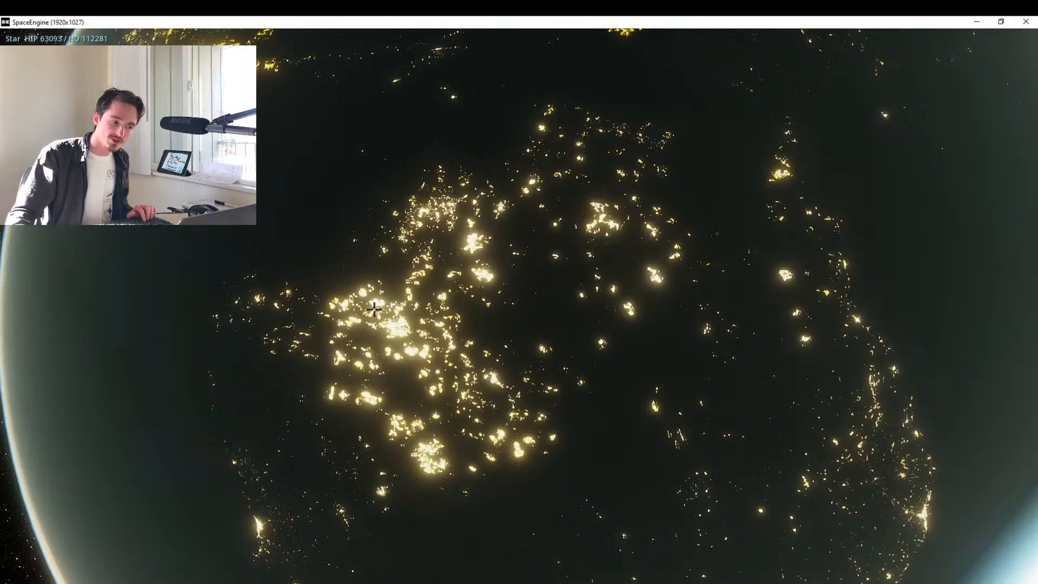
pyautogui.press('s')
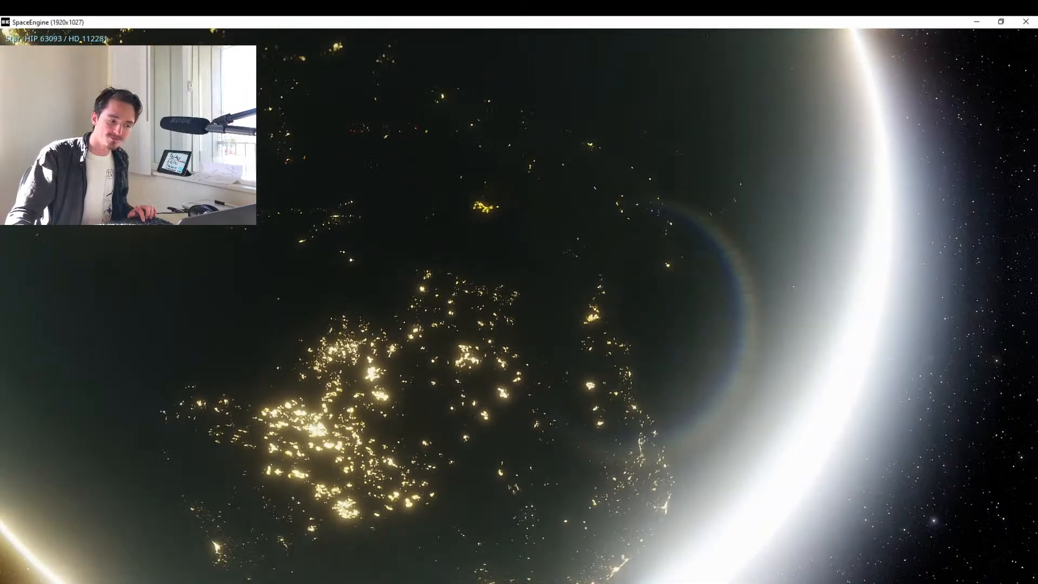
pyautogui.press('s')
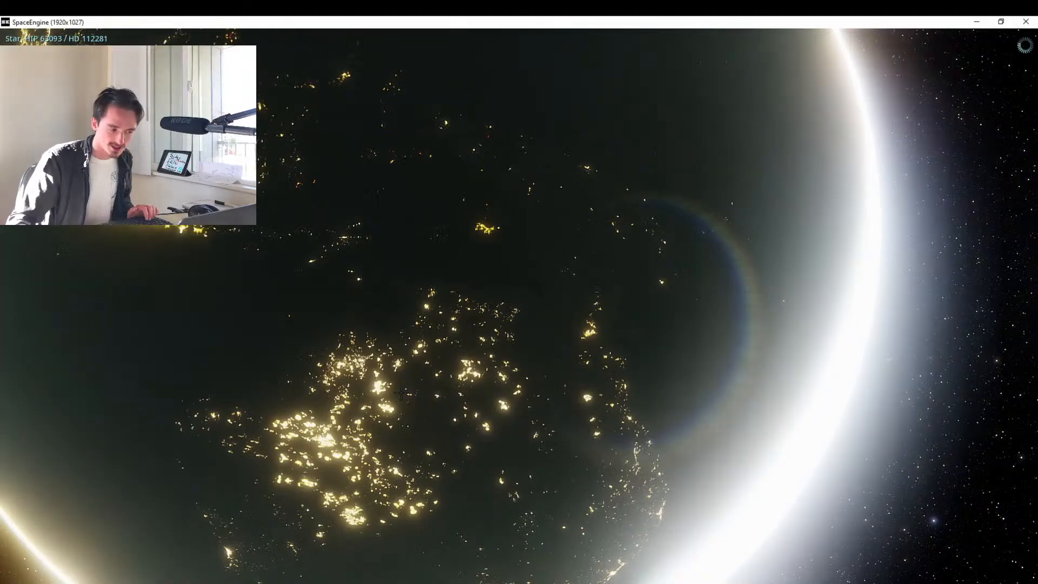
# Turn back north-west and fly closer to the lights of the Malay Peninsula, Sumatra and the Gulf of Thailand.
pyautogui.moveTo(399, 394)
pyautogui.mouseDown()
pyautogui.moveTo(452, 522)
pyautogui.moveTo(483, 480)
pyautogui.moveTo(399, 292)
pyautogui.moveTo(653, 426)
pyautogui.moveTo(849, 563)
pyautogui.moveTo(883, 573)
pyautogui.mouseUp()
pyautogui.scroll(2, 884, 573)
pyautogui.press('w')
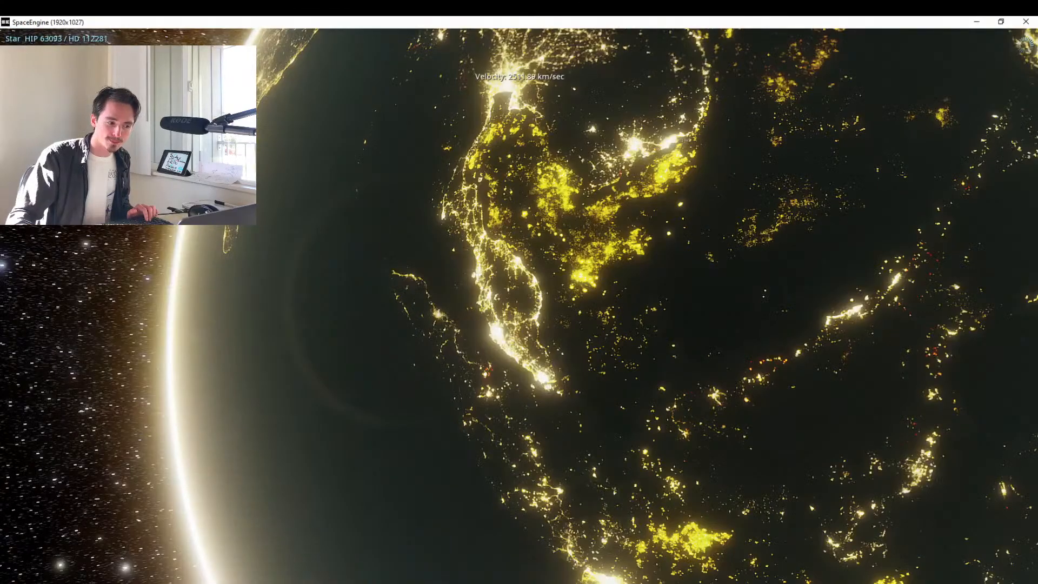
pyautogui.scroll(-5, 520, 306)
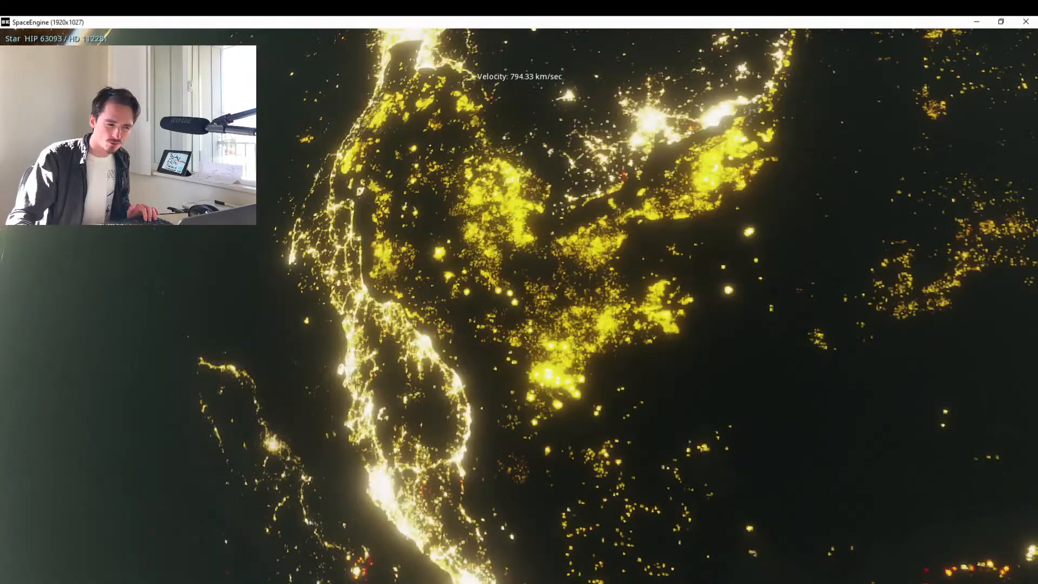
pyautogui.scroll(3, 519, 306)
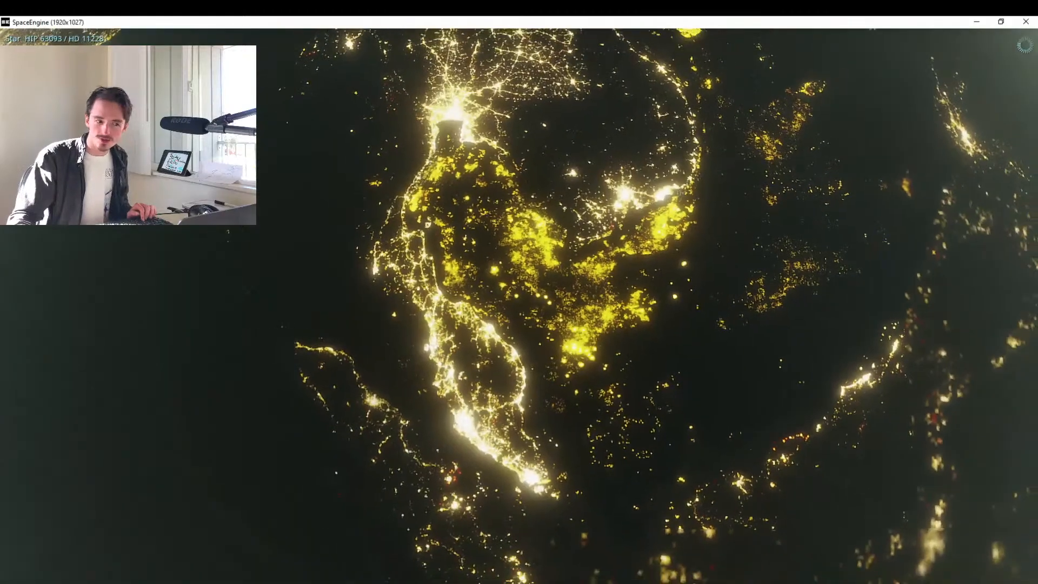
# Compare the lights of Sumatra, Singapore and Java in SpaceEngine with Google Maps to locate Jakarta.
pyautogui.hotkey('alt', 'Tab')
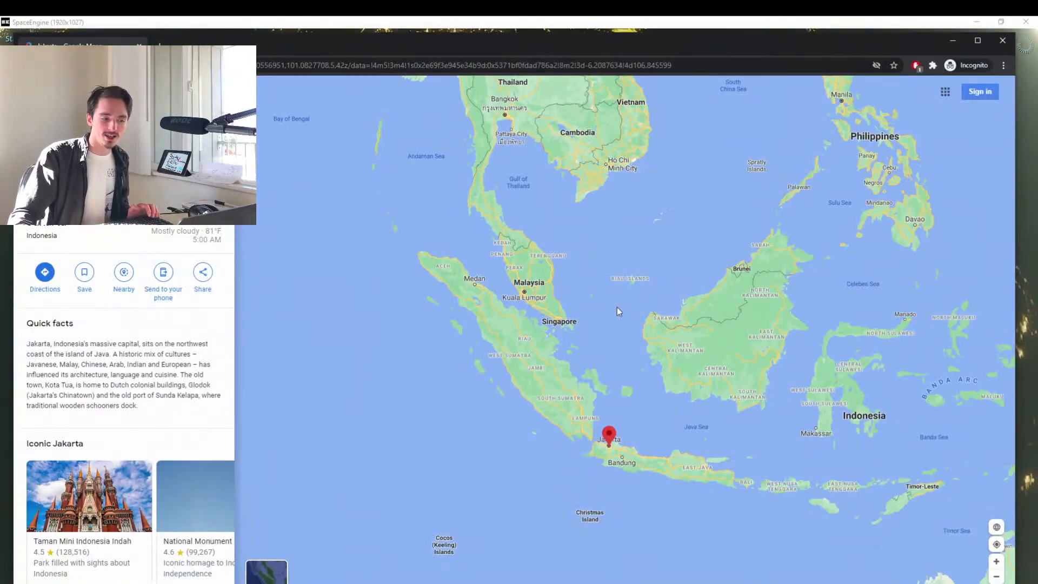
pyautogui.hotkey('alt', 'Tab')
pyautogui.hotkey('alt', 'Tab')
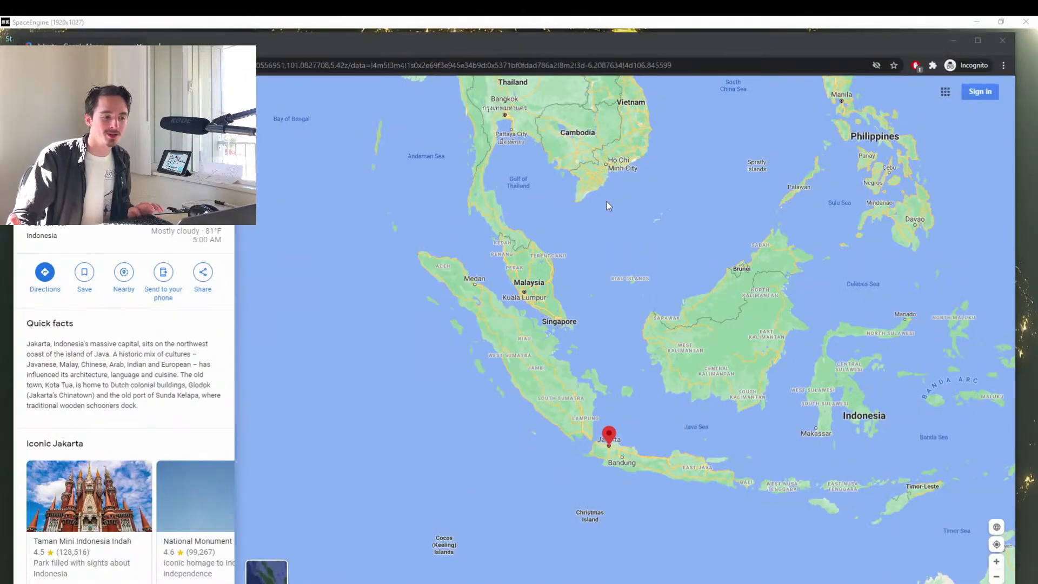
pyautogui.hotkey('alt', 'Tab')
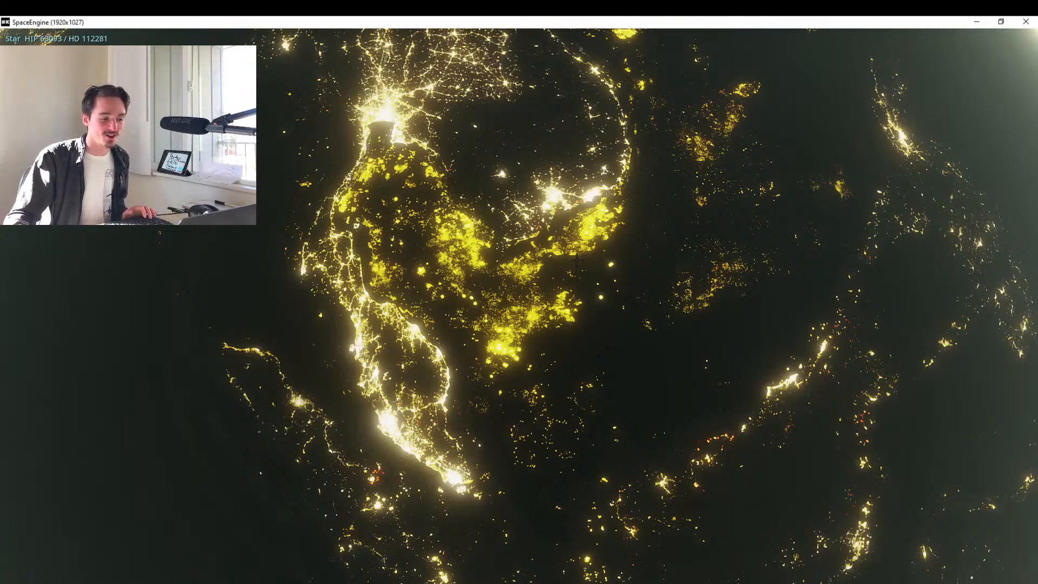
pyautogui.moveTo(577, 260); pyautogui.dragTo(577, 49)
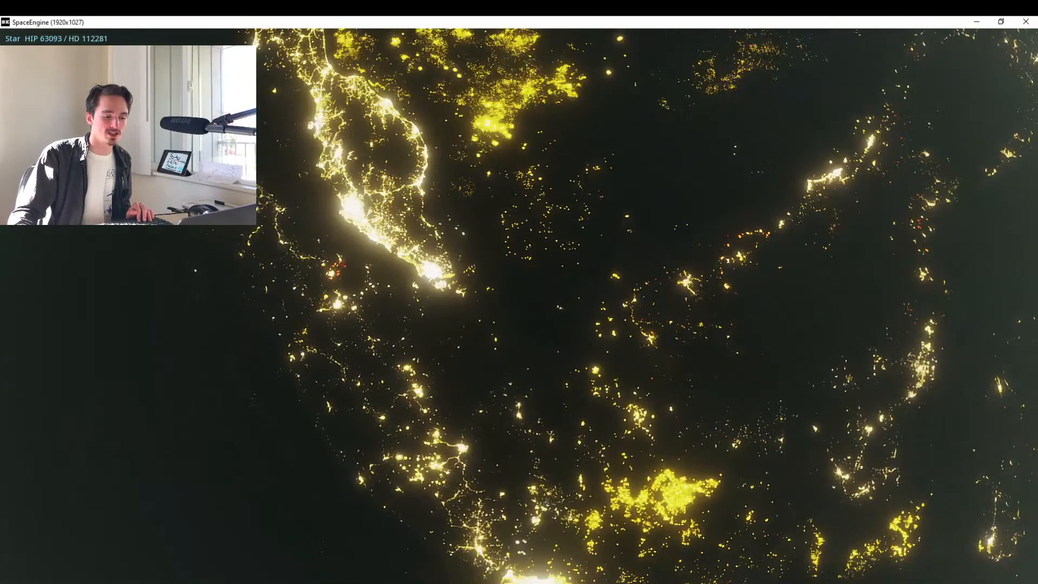
pyautogui.hotkey('alt', 'Tab')
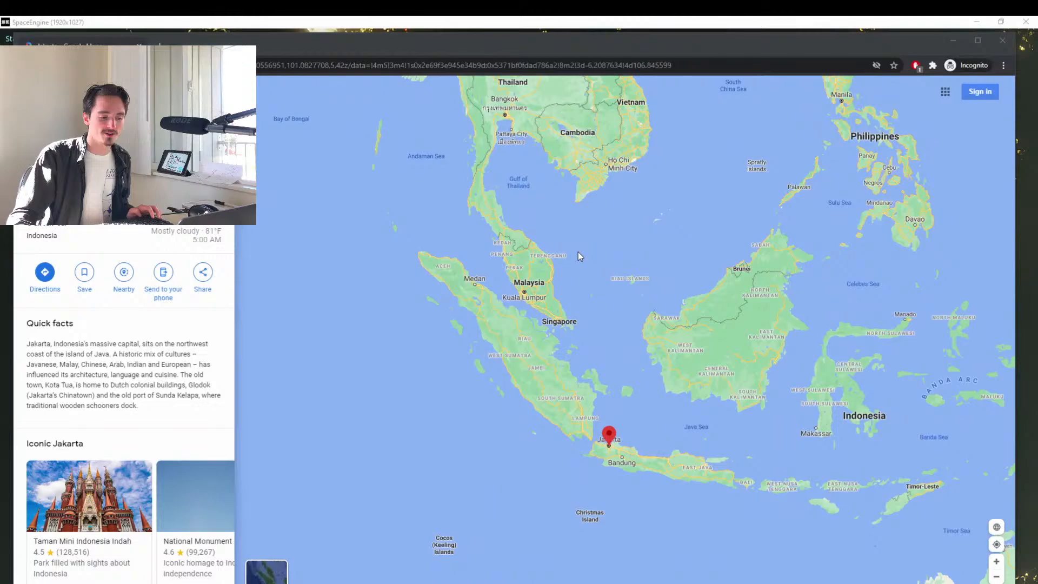
pyautogui.hotkey('alt', 'Tab')
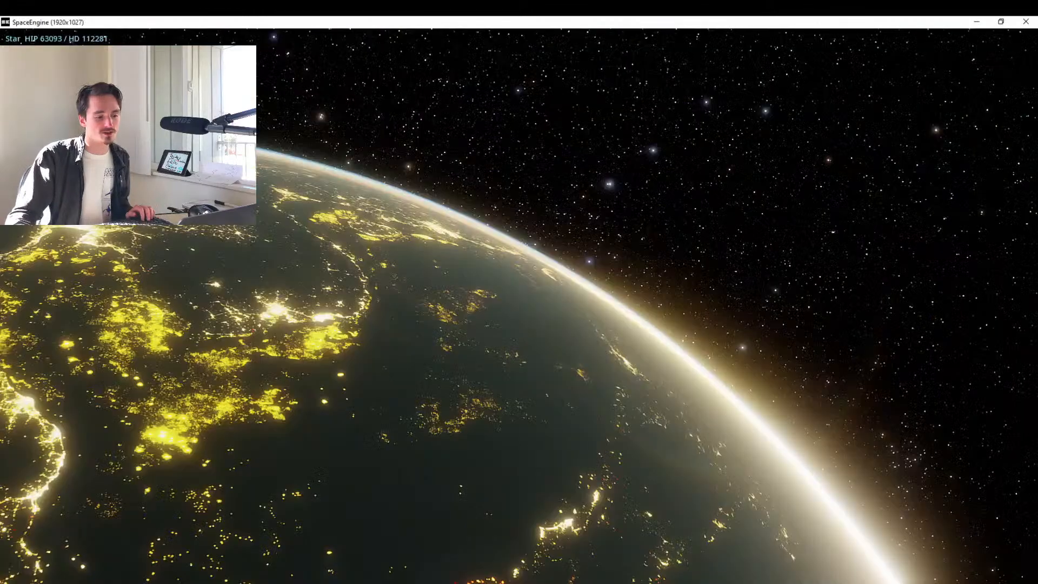
# Fly down to Jakarta's lights on north-west Java and tilt the camera up to the horizon and night sky.
pyautogui.moveTo(519, 432); pyautogui.dragTo(563, 97)
pyautogui.press('w')
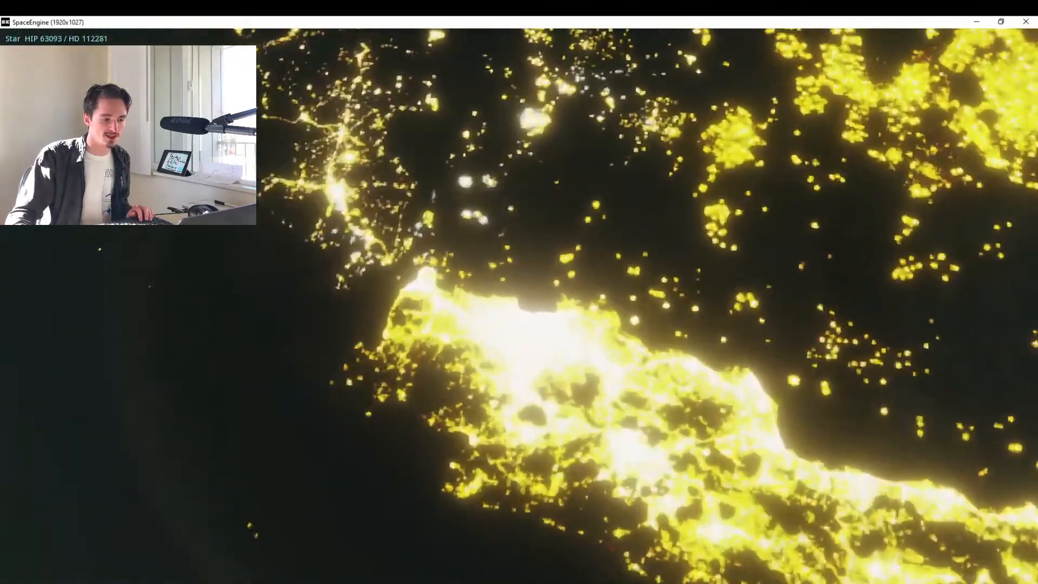
pyautogui.scroll(-6, 519, 306)
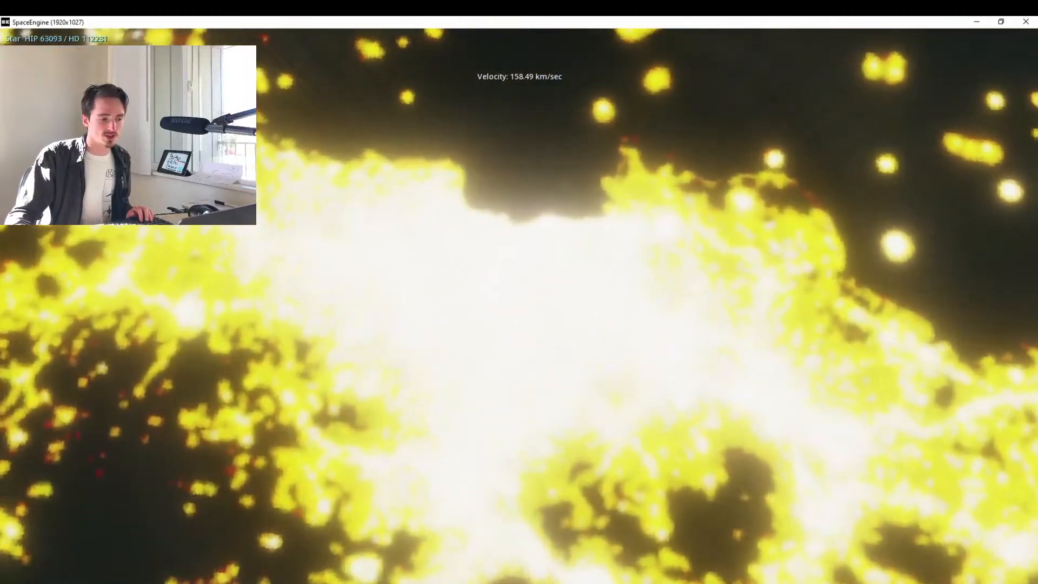
pyautogui.moveTo(519, 216); pyautogui.dragTo(519, 519)
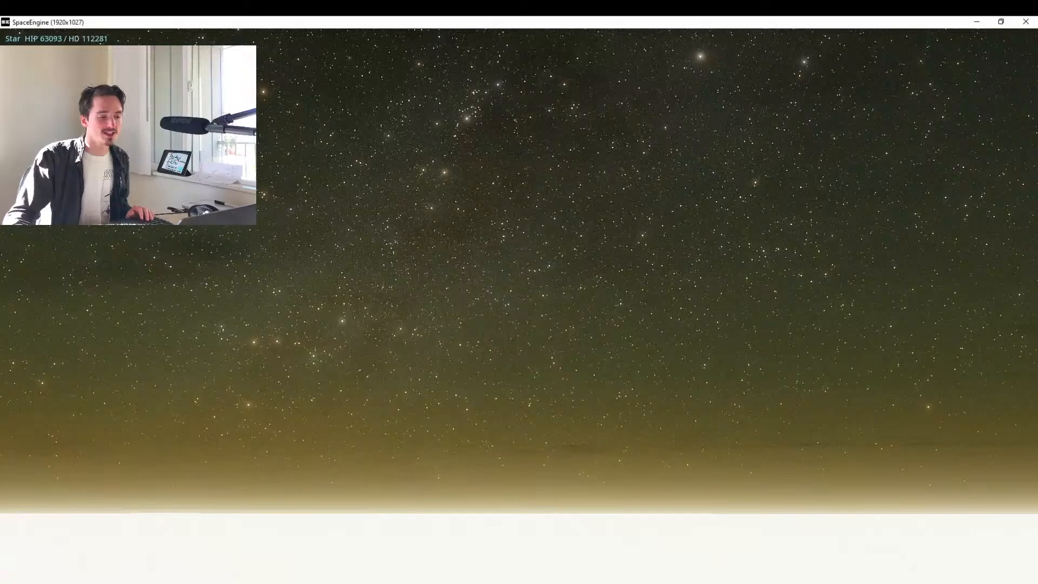
pyautogui.scroll(7, 519, 307)
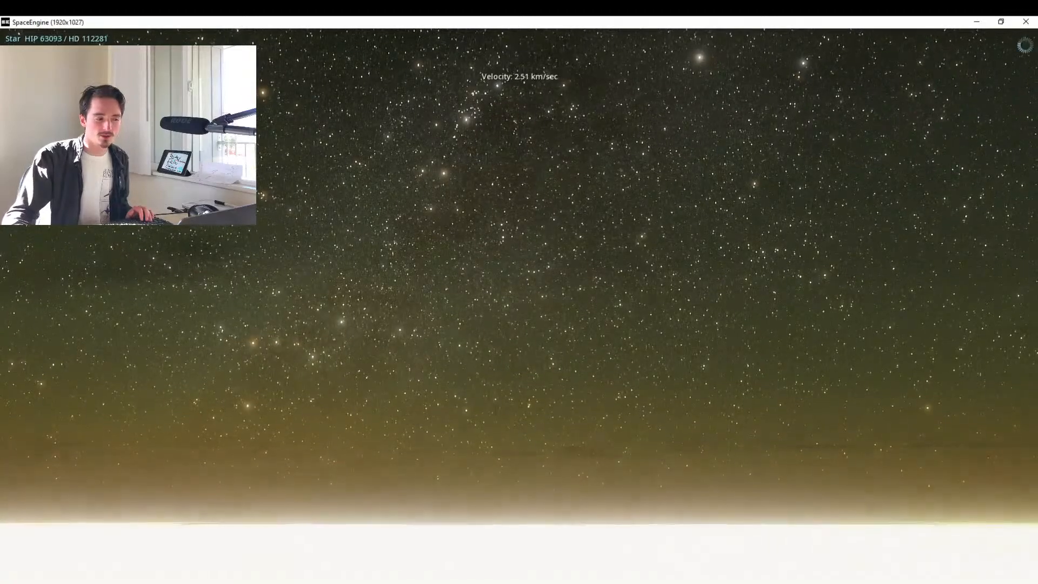
pyautogui.moveTo(519, 306); pyautogui.dragTo(519, 265)
# Turn and descend over Jakarta, framing the Magellanic Clouds in the sky above a thin strip of horizon.
pyautogui.hotkey('alt', 'Tab')
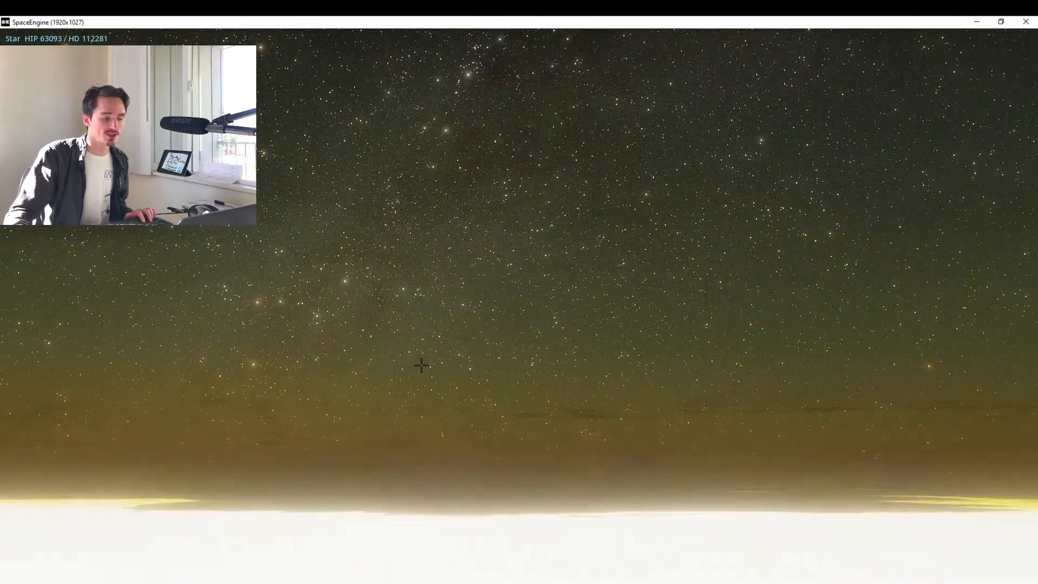
pyautogui.moveTo(421, 364)
pyautogui.mouseDown()
pyautogui.moveTo(421, 308)
pyautogui.moveTo(386, 265)
pyautogui.moveTo(179, 203)
pyautogui.mouseUp()
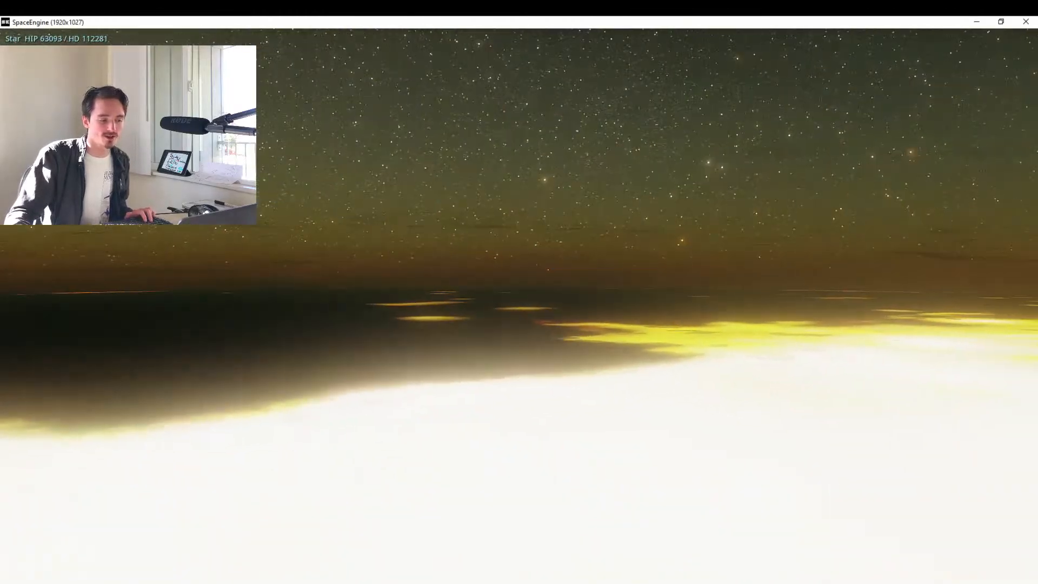
pyautogui.press('w')
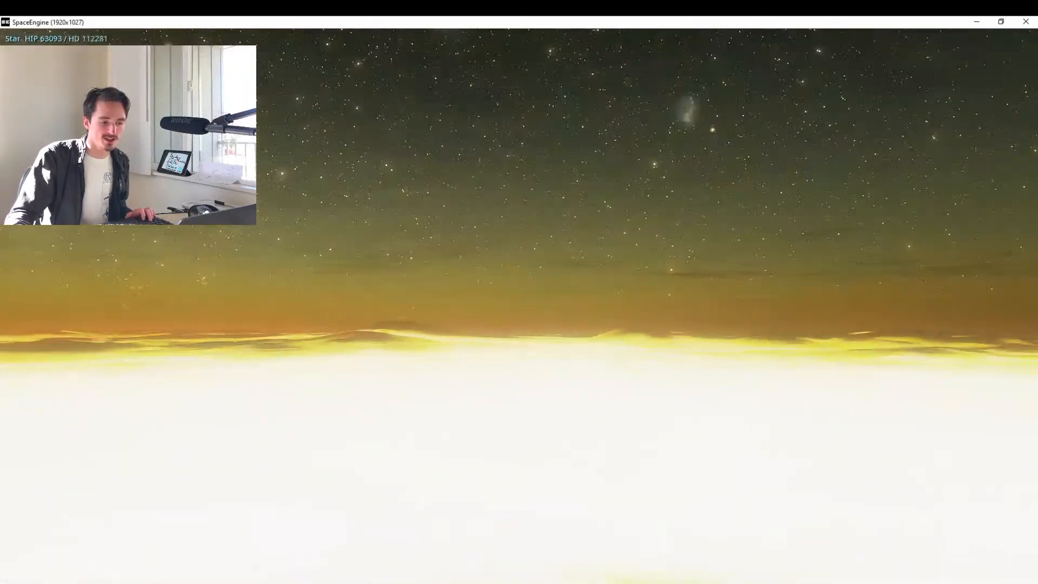
pyautogui.moveTo(422, 303); pyautogui.dragTo(390, 400)
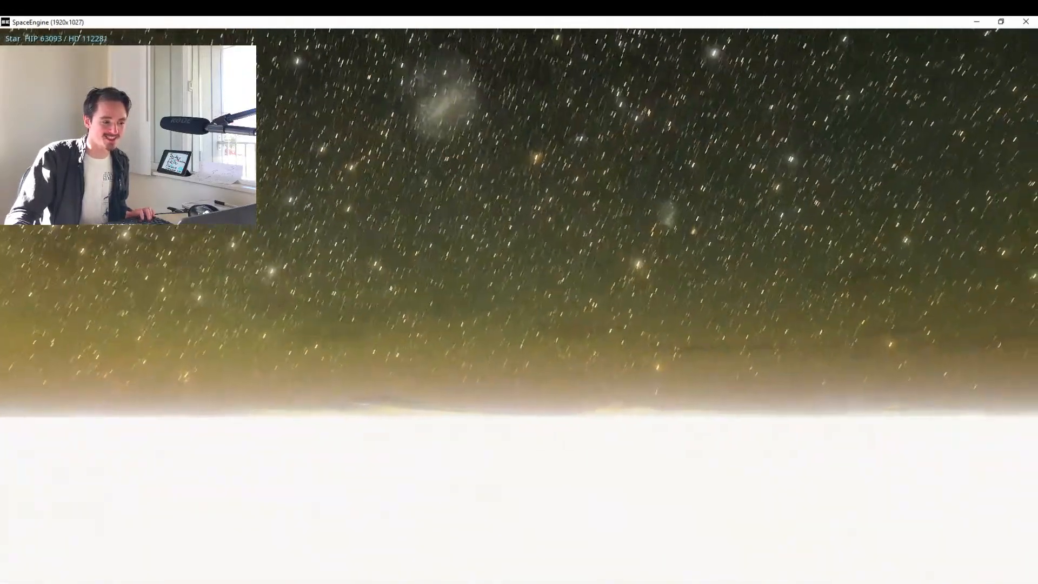
pyautogui.moveTo(405, 337); pyautogui.dragTo(424, 374)
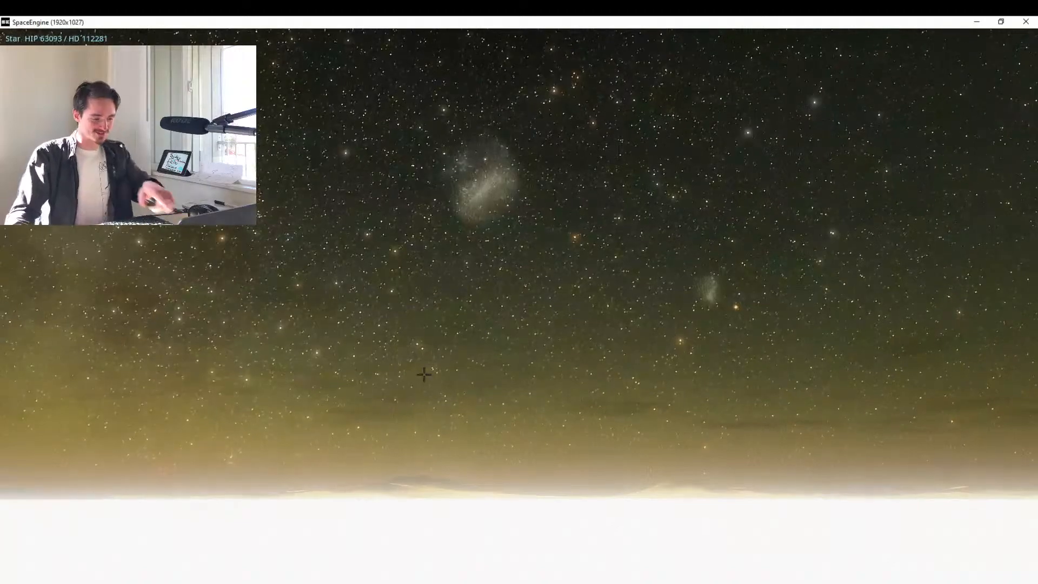
pyautogui.moveTo(625, 469); pyautogui.dragTo(619, 559)
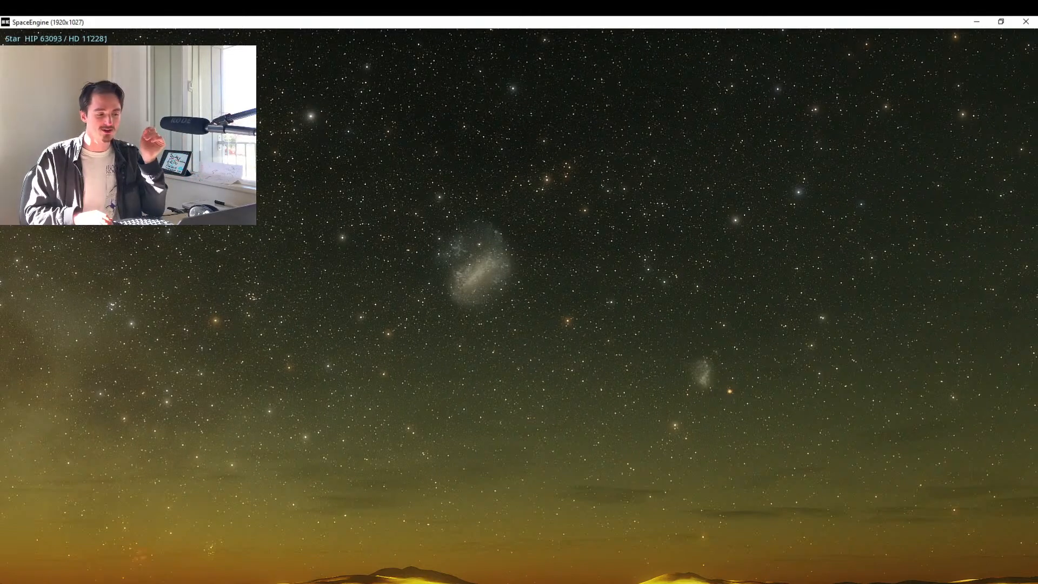
# Fine-tune the camera exposure for the Jakarta sky to 3.635.
pyautogui.press('.')
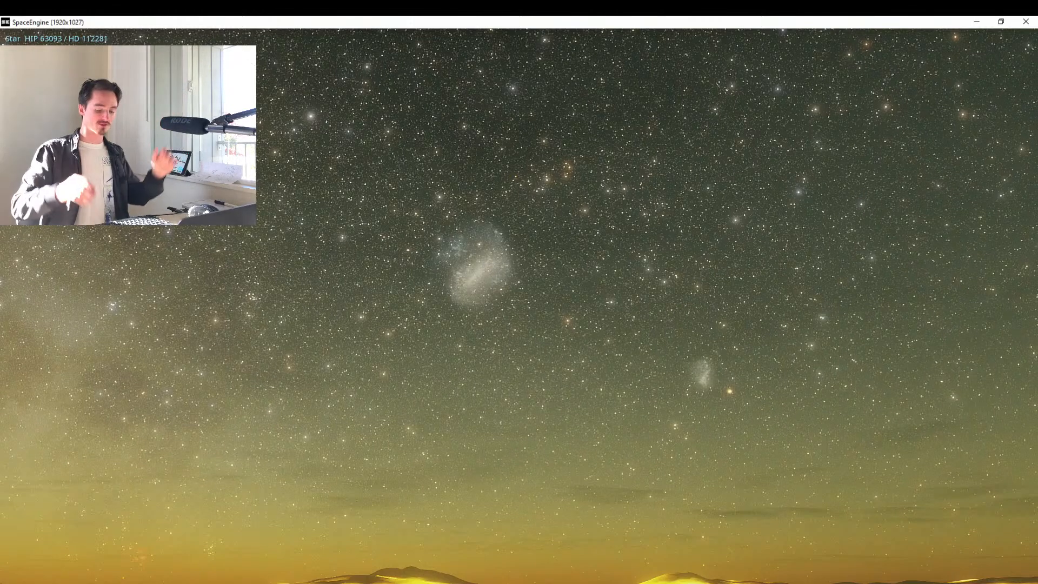
pyautogui.press(',')
pyautogui.press(',')
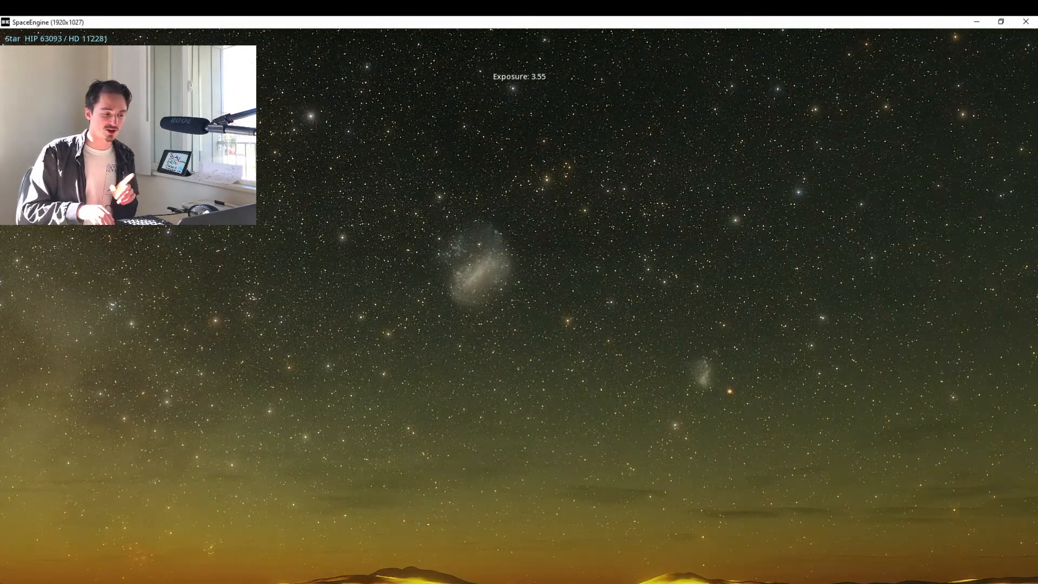
pyautogui.press(',')
pyautogui.press(',')
pyautogui.press('.')
pyautogui.press('.')
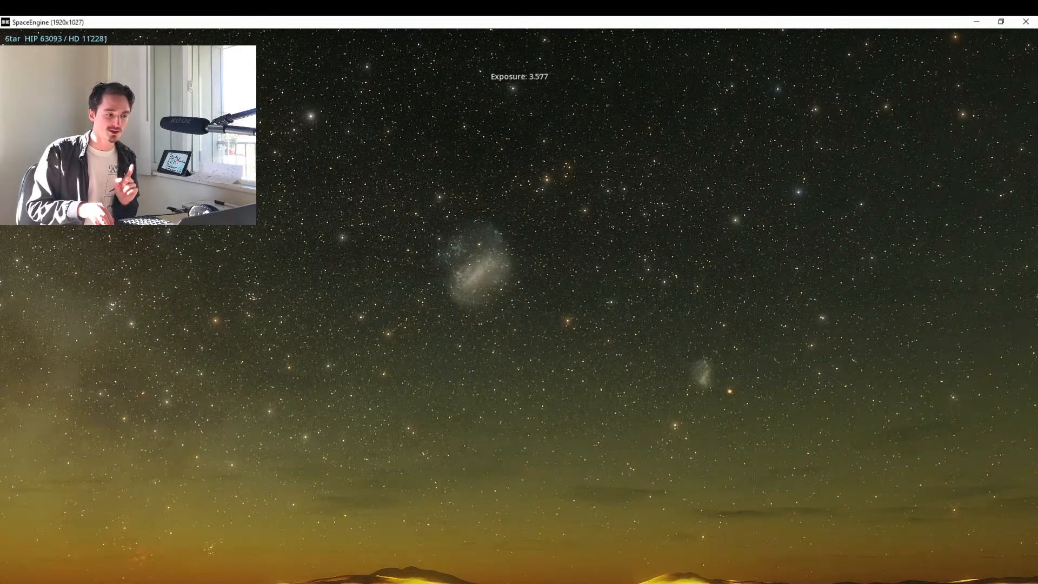
pyautogui.press('.')
pyautogui.press(',')
pyautogui.press('.')
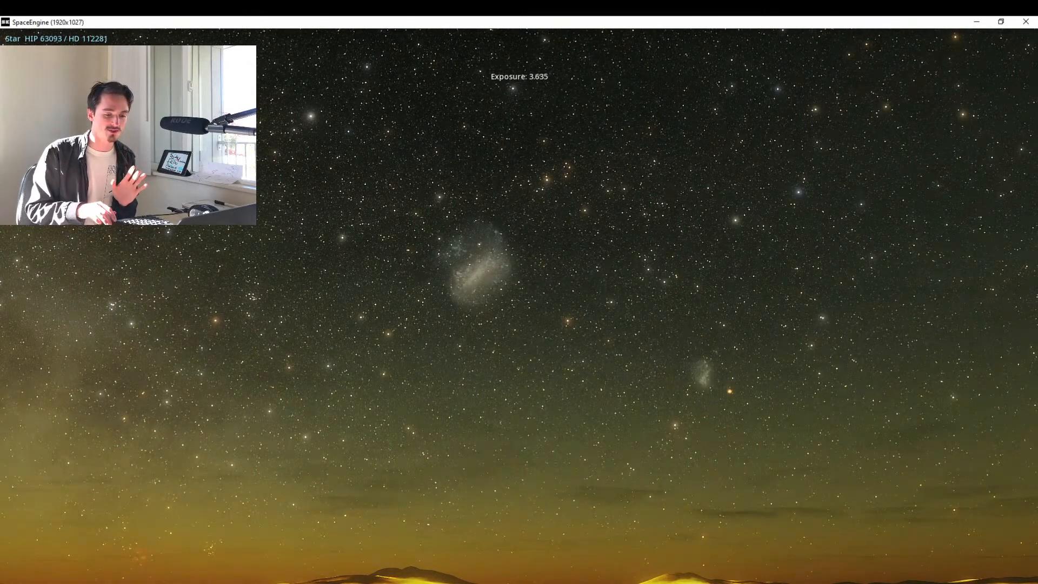
# Capture a screenshot of the Jakarta night sky and find its file in the File Explorer screenshots folder.
pyautogui.moveTo(821, 578)
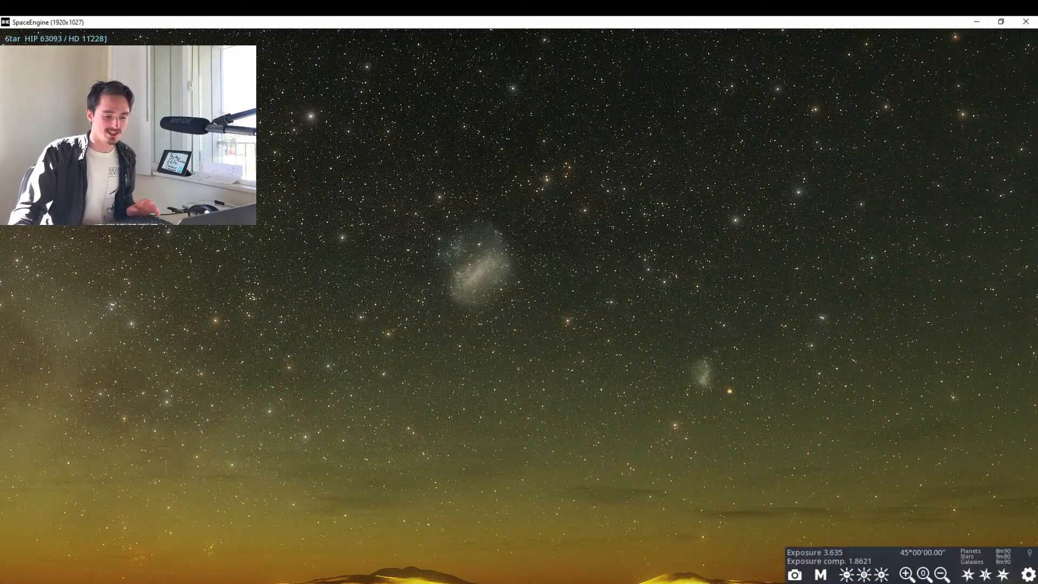
pyautogui.click(796, 576)
pyautogui.scroll(-2, 778, 406)
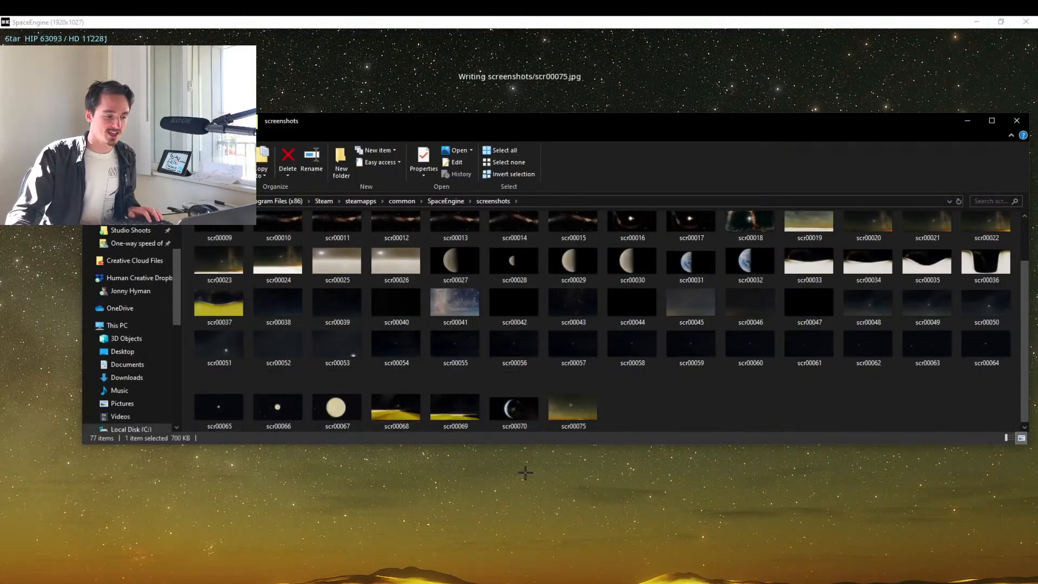
# Rename the new screenshot scr00075 as 4__JAKARTA.
pyautogui.click(585, 409)
pyautogui.press('F2')
pyautogui.write('r')
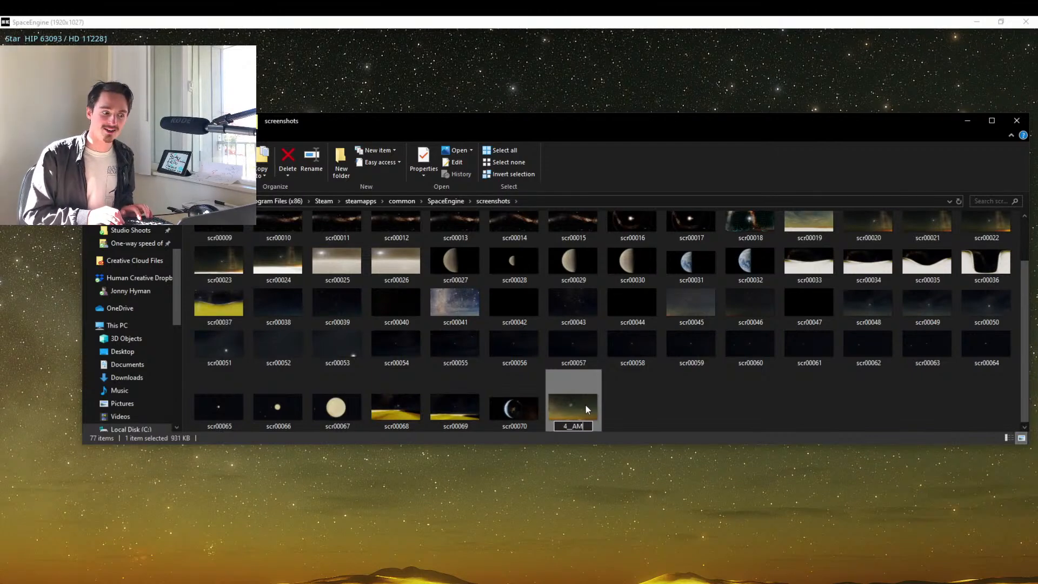
pyautogui.write('__AM')
pyautogui.press('BackSpace')
pyautogui.press('BackSpace')
pyautogui.write('JAKARA')
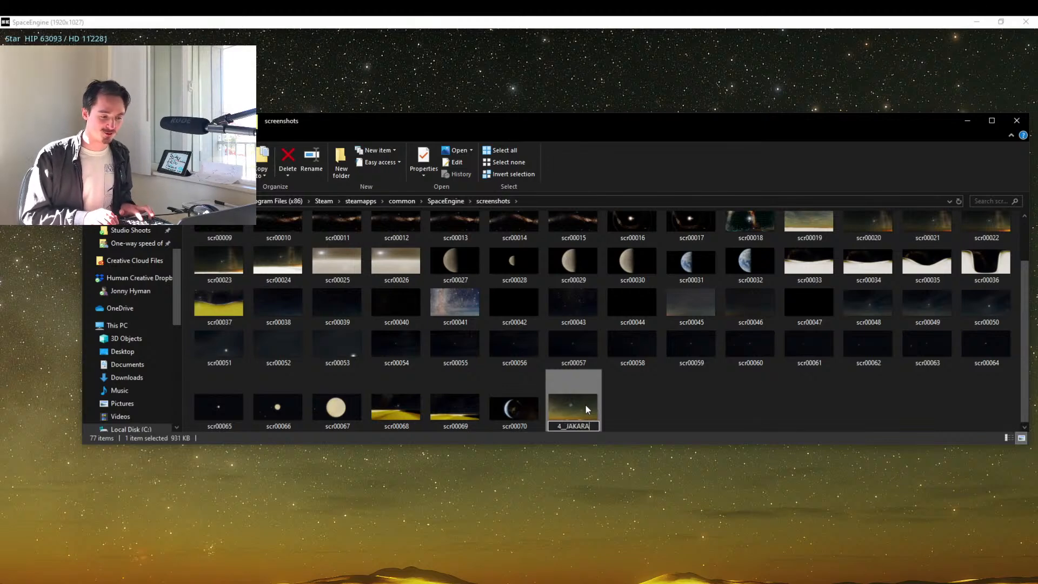
pyautogui.press('BackSpace')
pyautogui.write('TA')
pyautogui.press('Return')
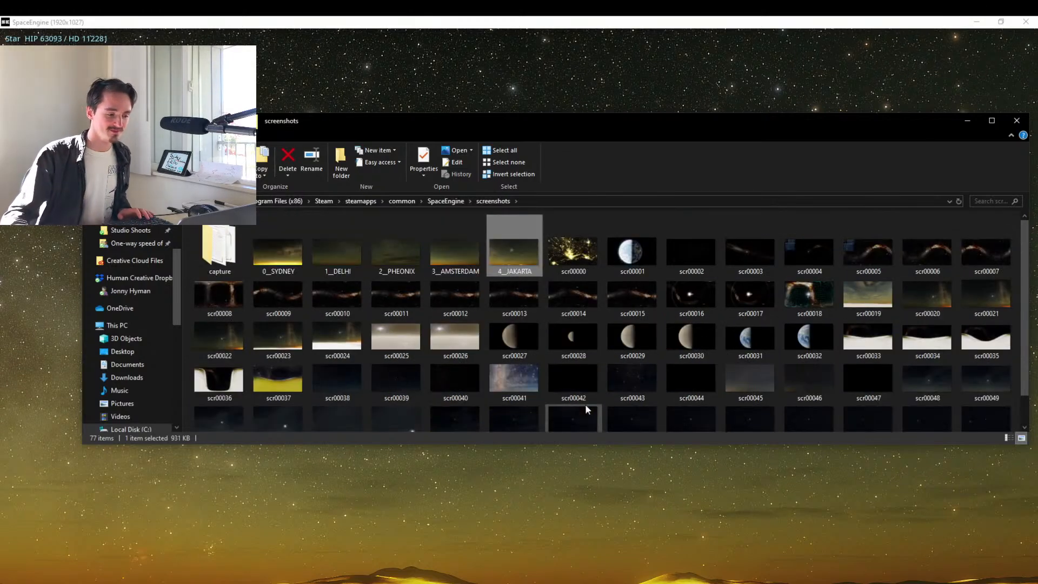
# Copy the five city screenshots from 0__SYDNEY to 4__JAKARTA onto the Seagate Bac (E:) drive.
pyautogui.keyDown('shift'); pyautogui.click(294, 273); pyautogui.keyUp('shift')
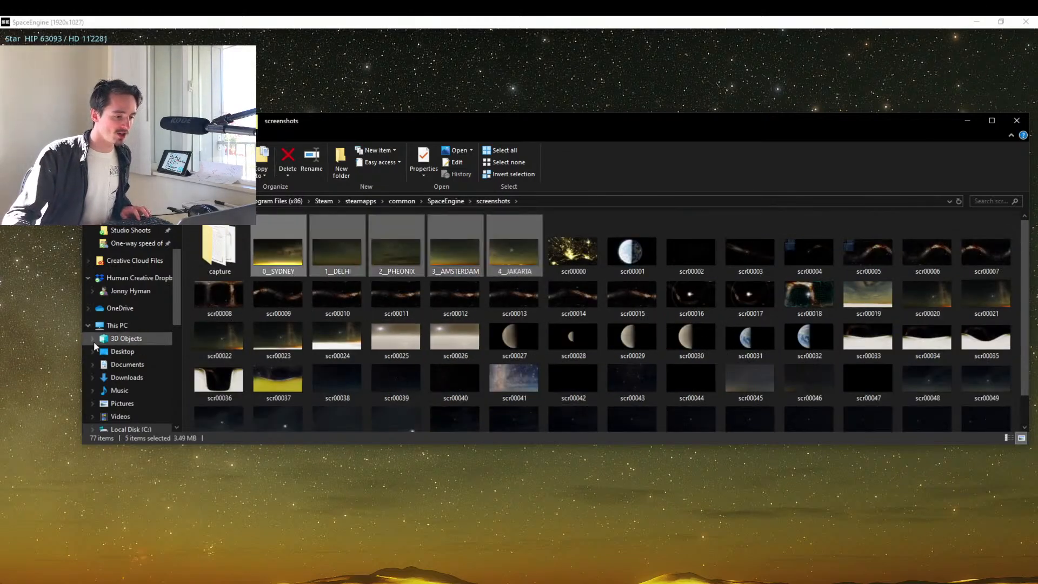
pyautogui.scroll(-2, 130, 352)
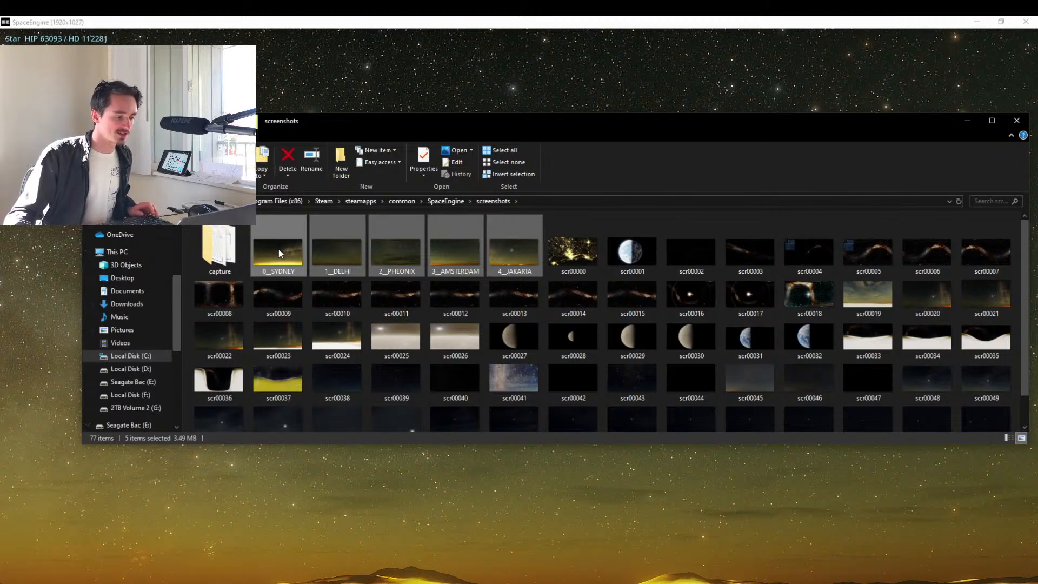
pyautogui.moveTo(278, 249); pyautogui.dragTo(130, 248)
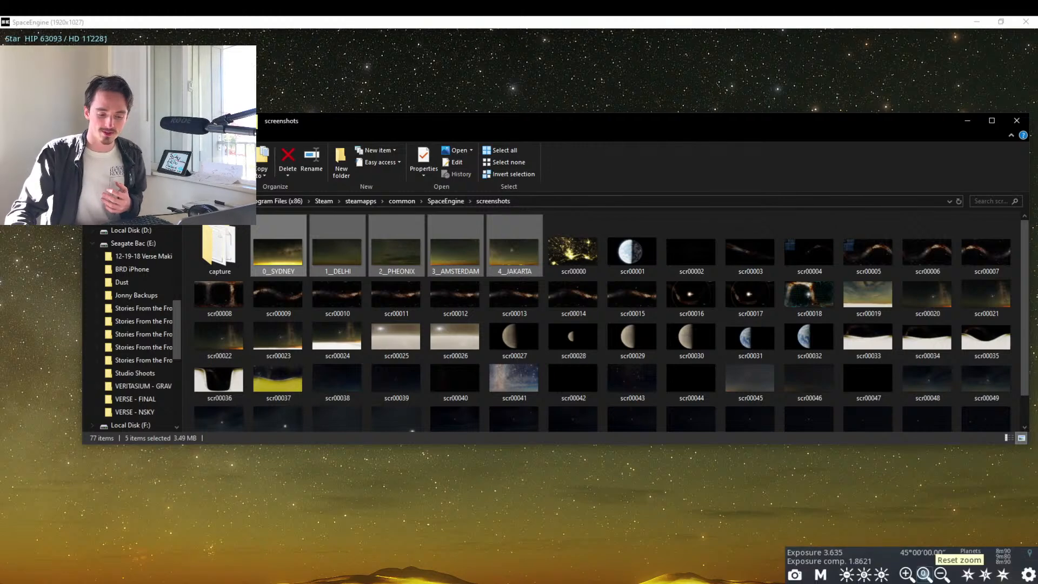
pyautogui.click(920, 582)
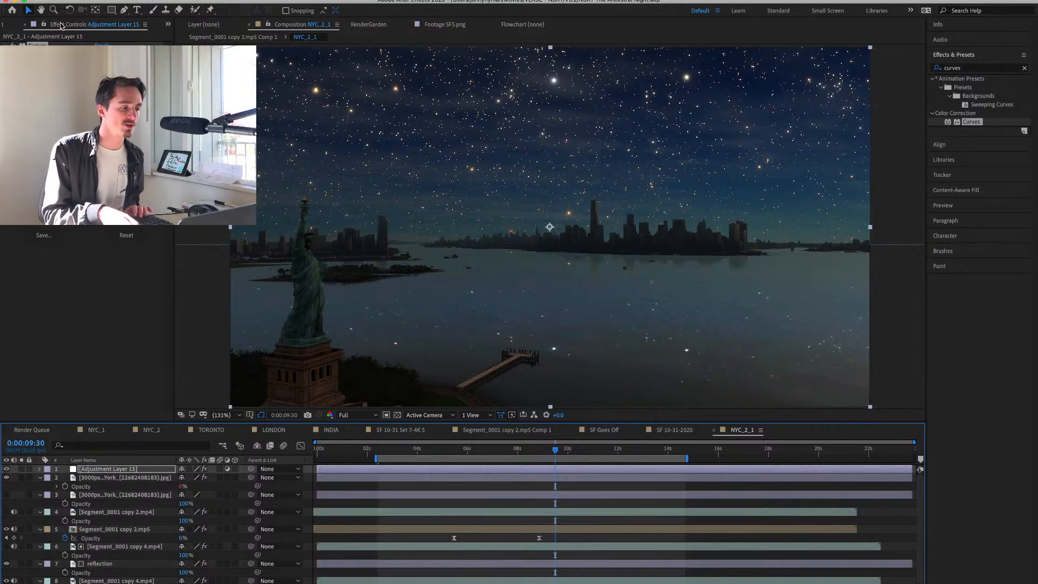
# Switch to a new Finder window and copy the five city JPGs from the Seagate Bac drive to the desktop.
pyautogui.scroll(1, 60, 25)
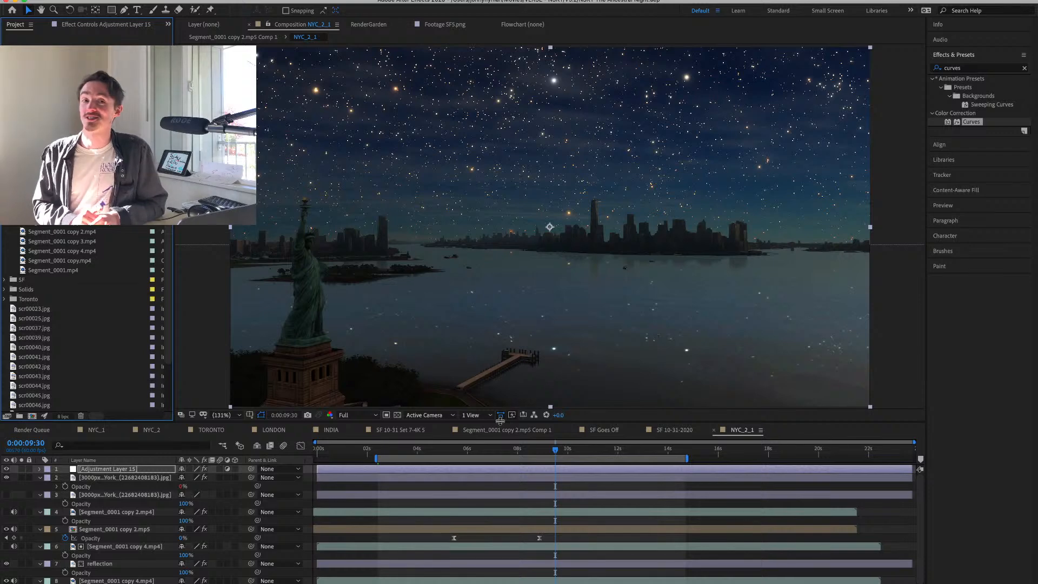
pyautogui.press('super+Tab')
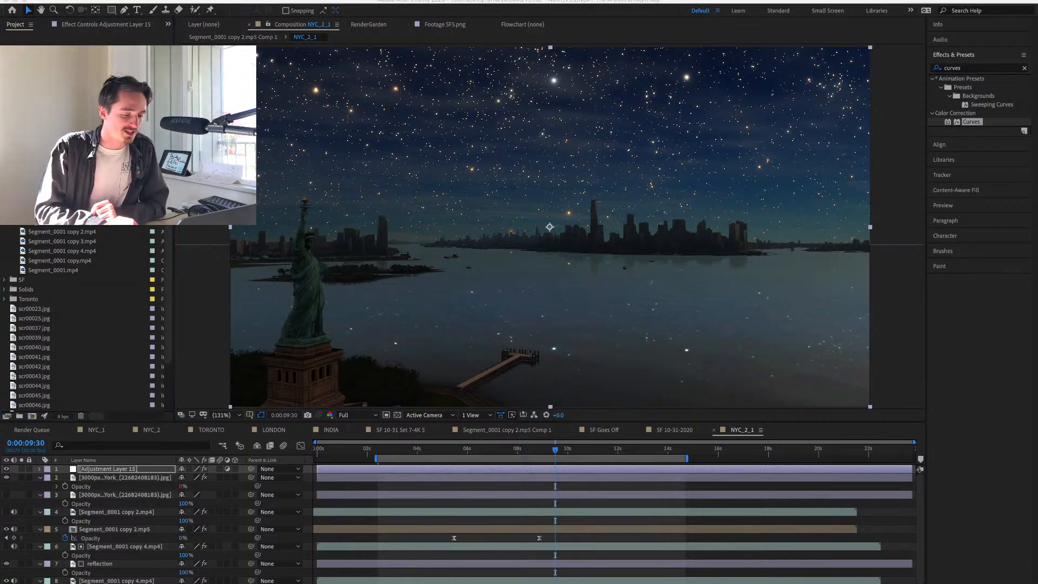
pyautogui.press('super+n')
pyautogui.click(423, 346)
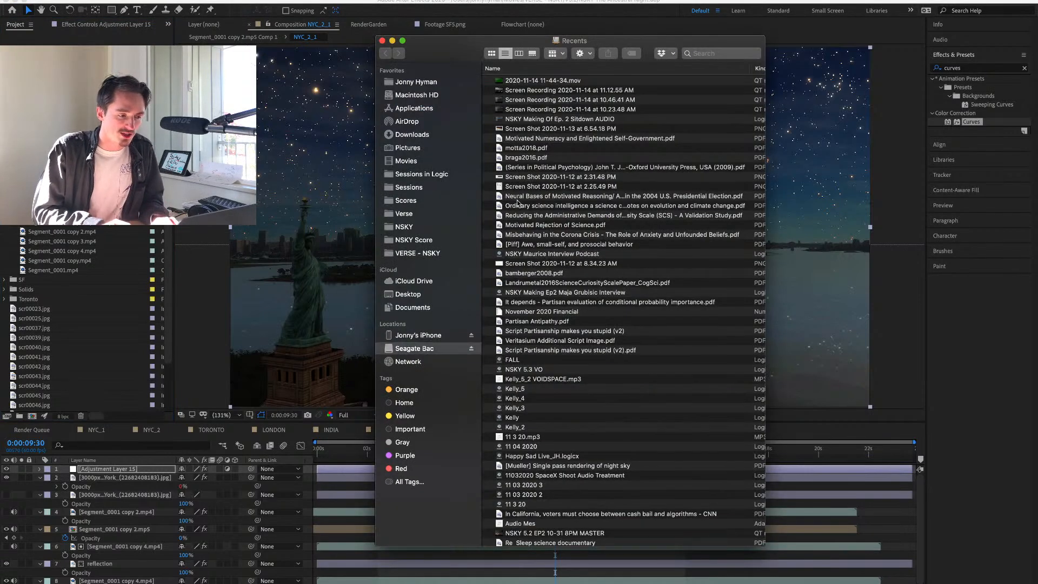
pyautogui.click(523, 90)
pyautogui.keyDown('shift'); pyautogui.click(527, 128); pyautogui.keyUp('shift')
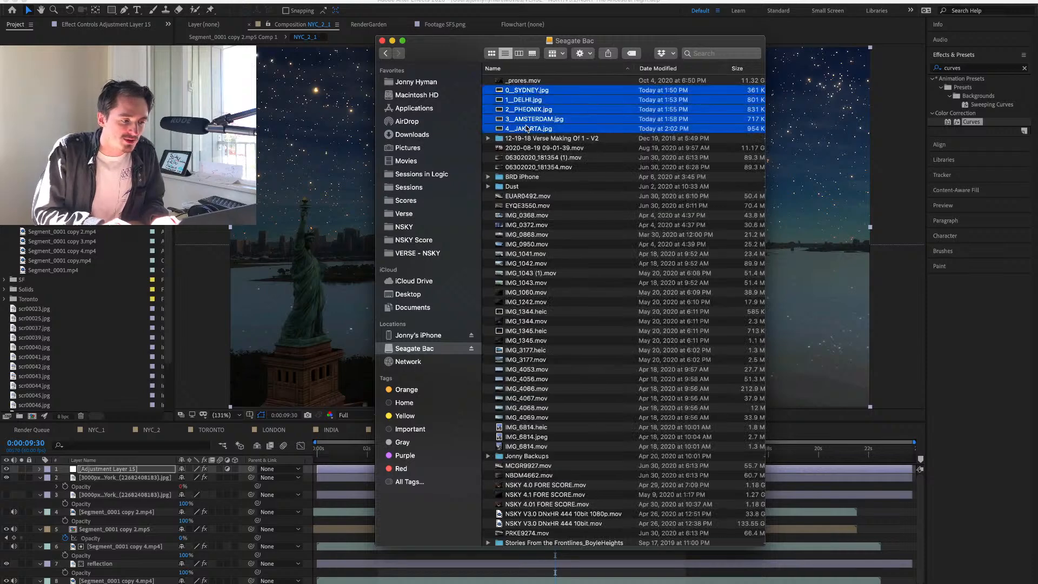
pyautogui.moveTo(526, 109); pyautogui.dragTo(252, 583)
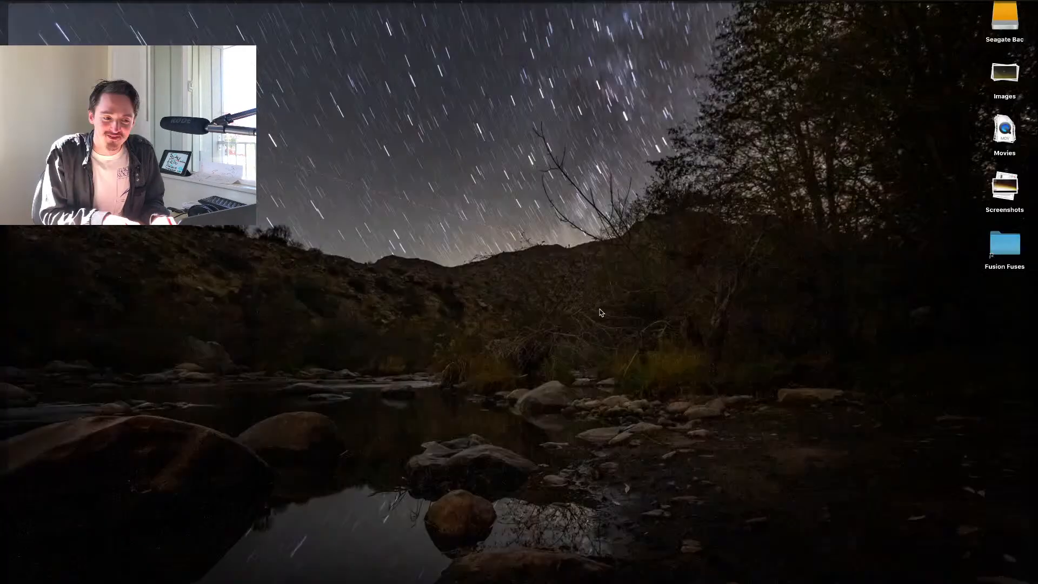
# Expand the desktop's Images stack, narrow the After Effects window, and import the five city JPGs into the project.
pyautogui.click(1005, 75)
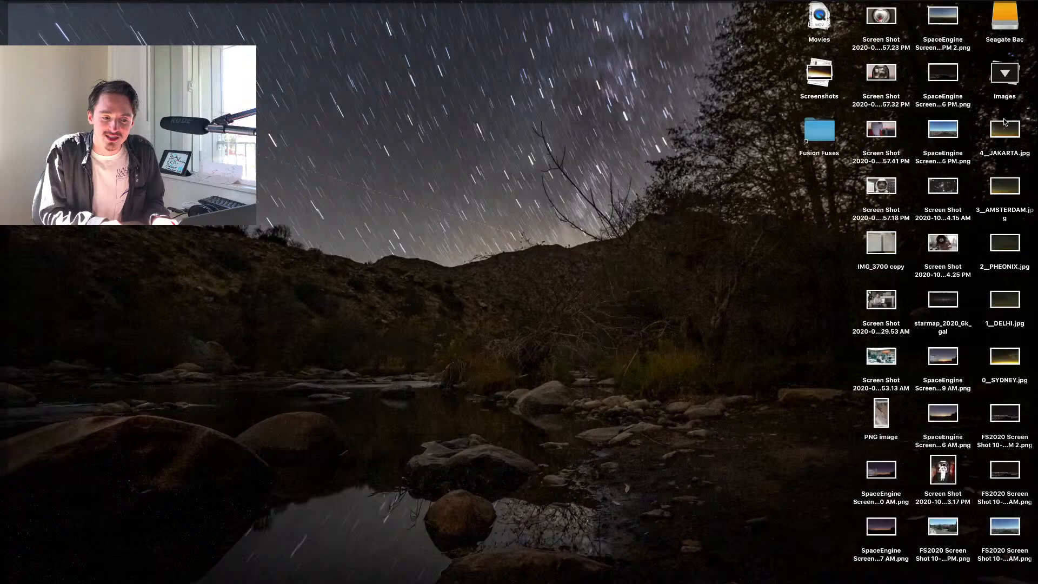
pyautogui.click(1004, 127)
pyautogui.keyDown('super'); pyautogui.click(1002, 360); pyautogui.keyUp('super')
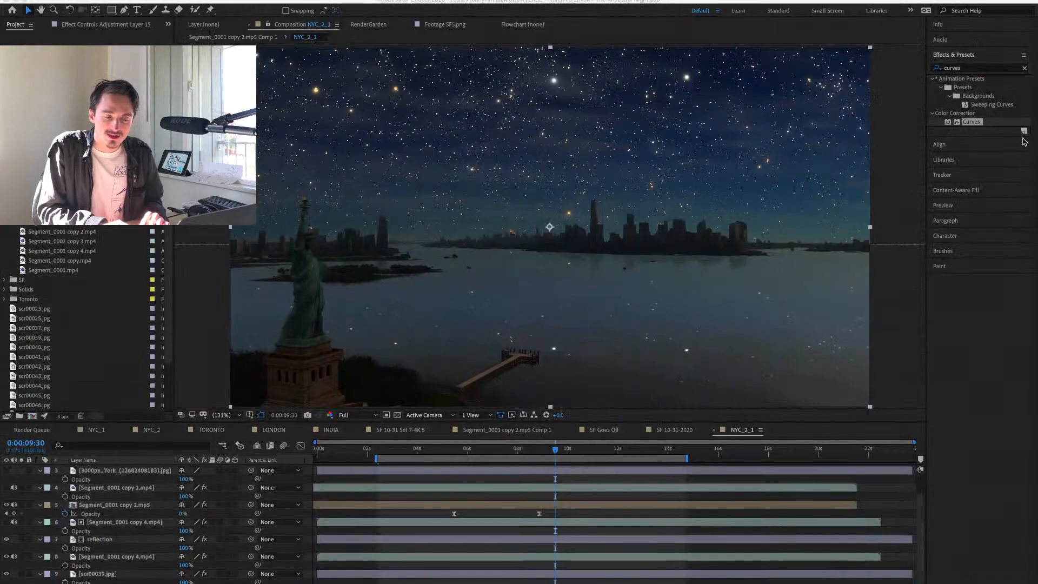
pyautogui.moveTo(915, 55); pyautogui.dragTo(914, 55)
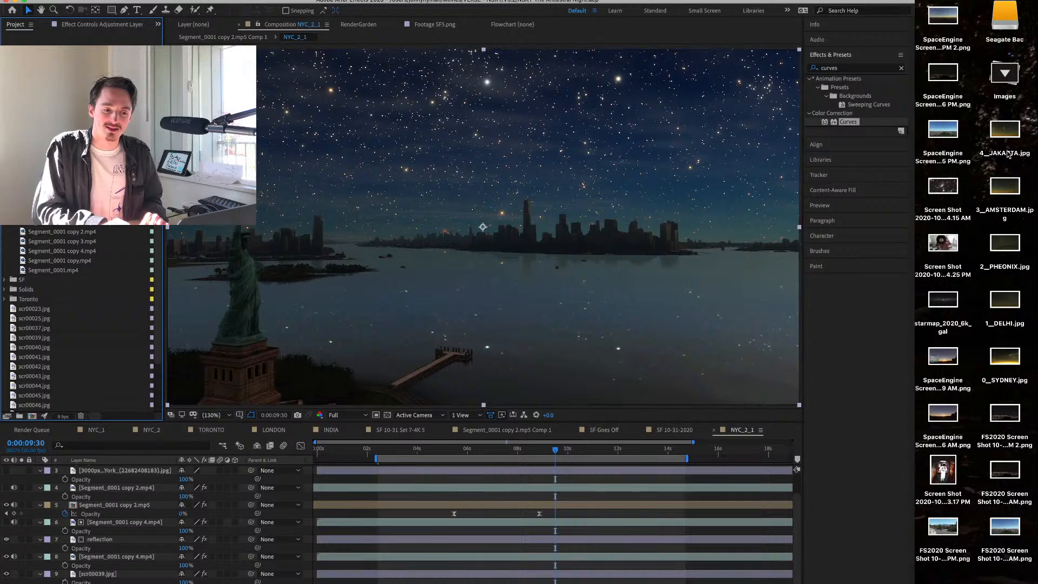
pyautogui.moveTo(1037, 116); pyautogui.dragTo(47, 339)
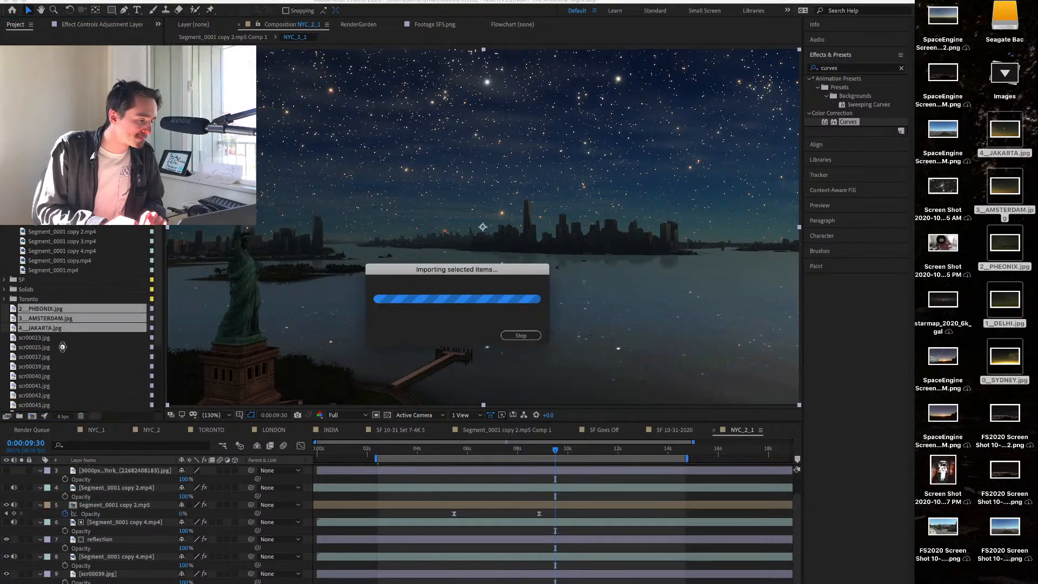
pyautogui.rightClick(47, 339)
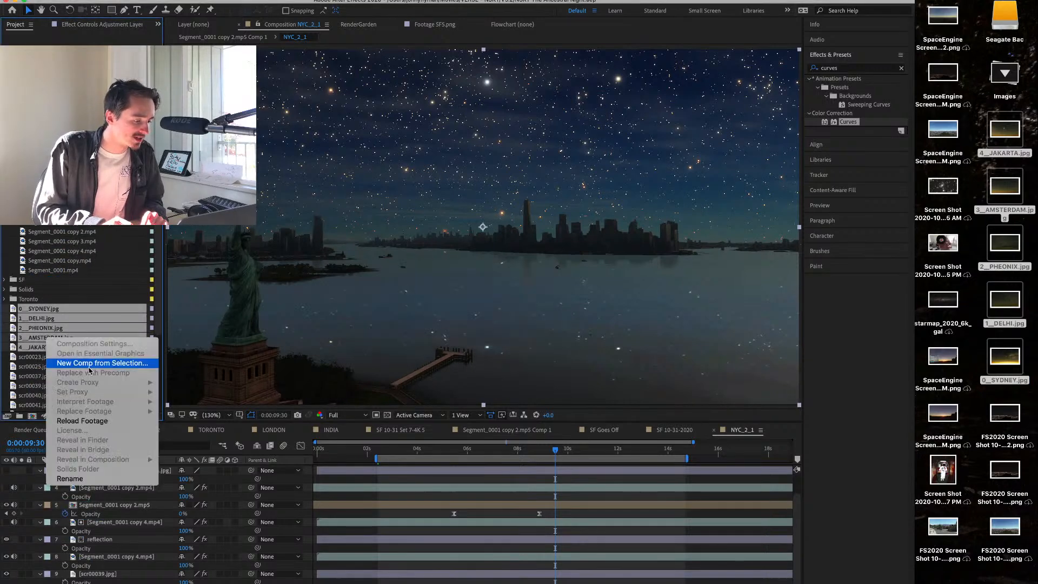
pyautogui.click(32, 425)
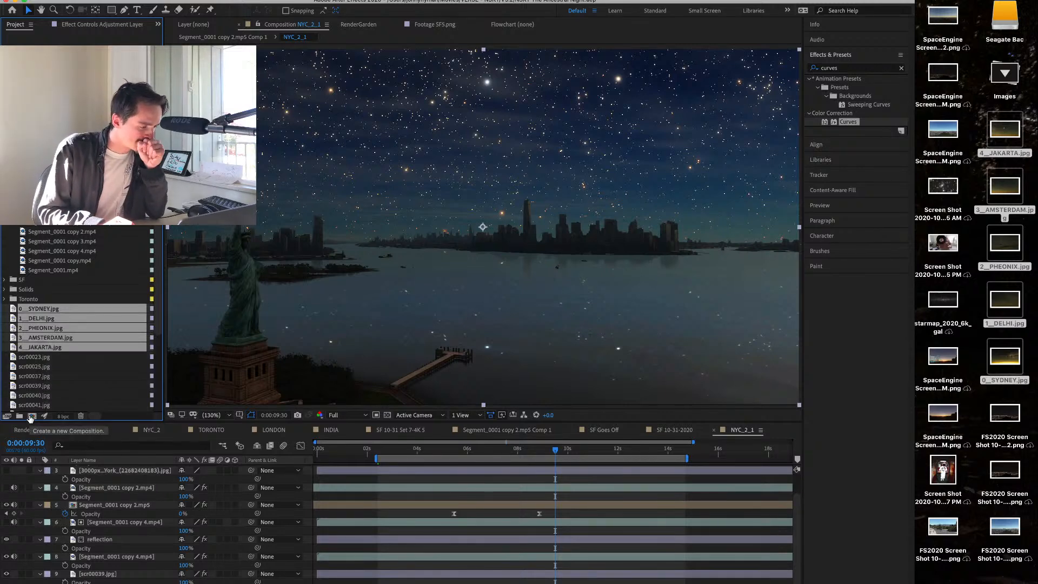
pyautogui.click(31, 417)
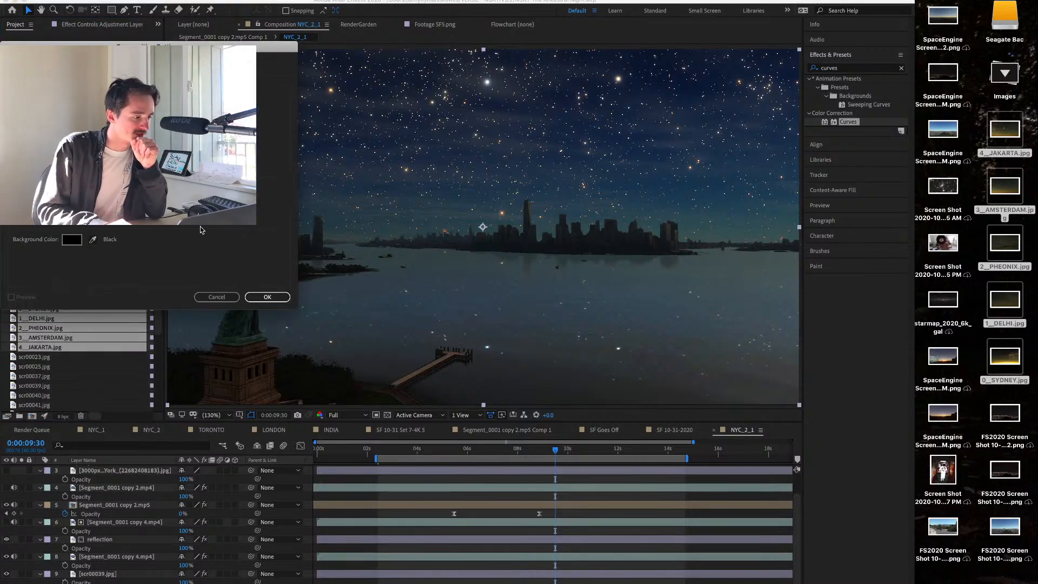
pyautogui.click(217, 297)
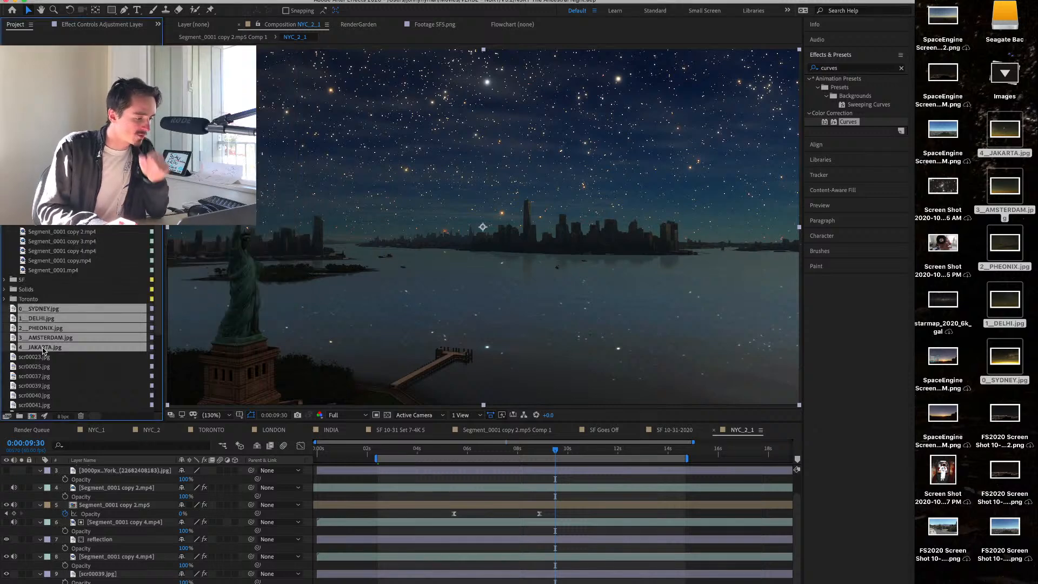
# Create a project folder named STREAM.
pyautogui.click(44, 310)
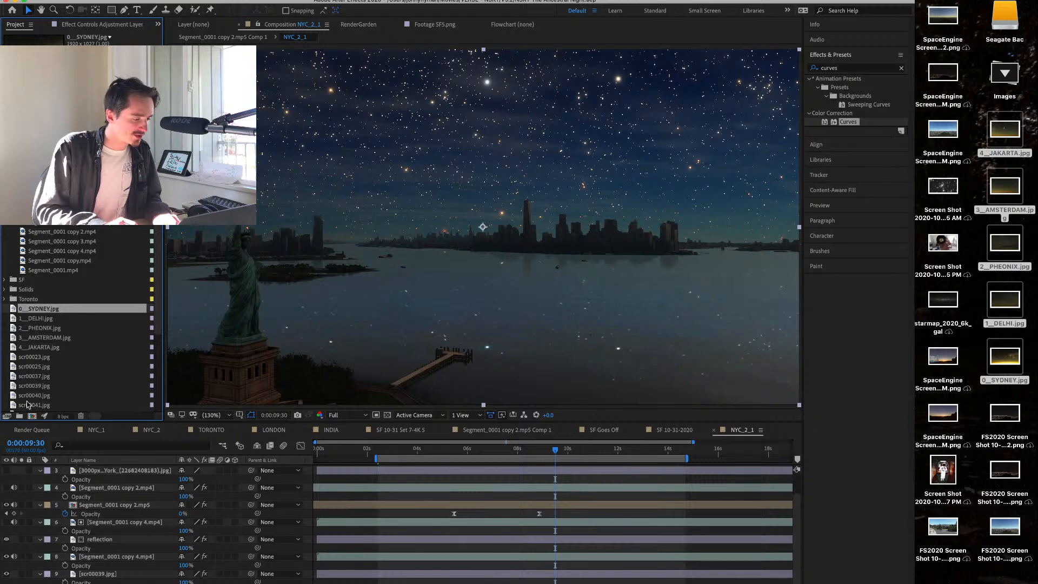
pyautogui.click(21, 416)
pyautogui.write('STREAM')
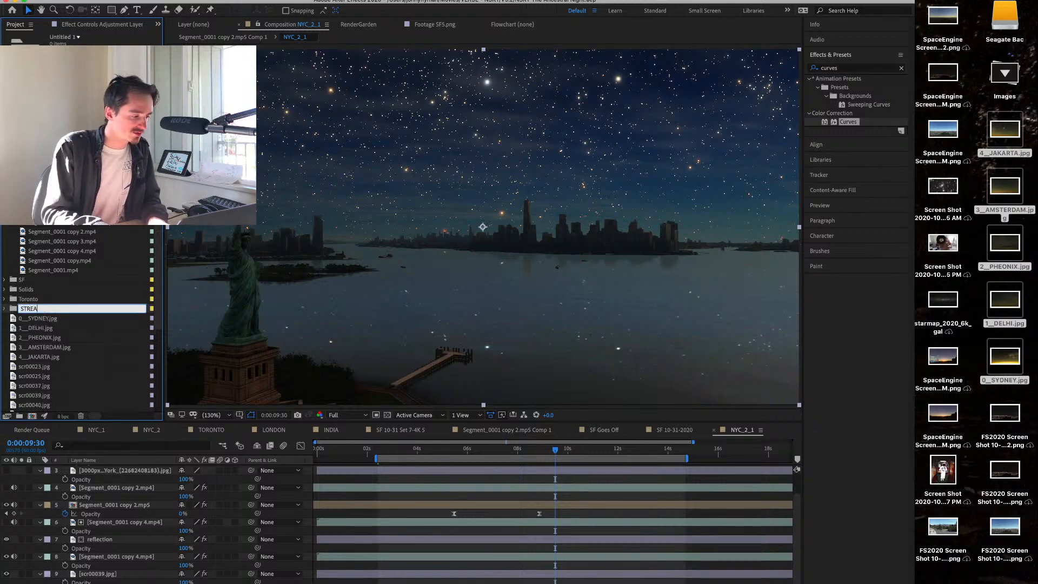
pyautogui.press('Return')
# Move the five city images into the STREAM folder, expand it, and select 0__SYDNEY.jpg.
pyautogui.click(28, 319)
pyautogui.keyDown('shift'); pyautogui.click(43, 358); pyautogui.keyUp('shift')
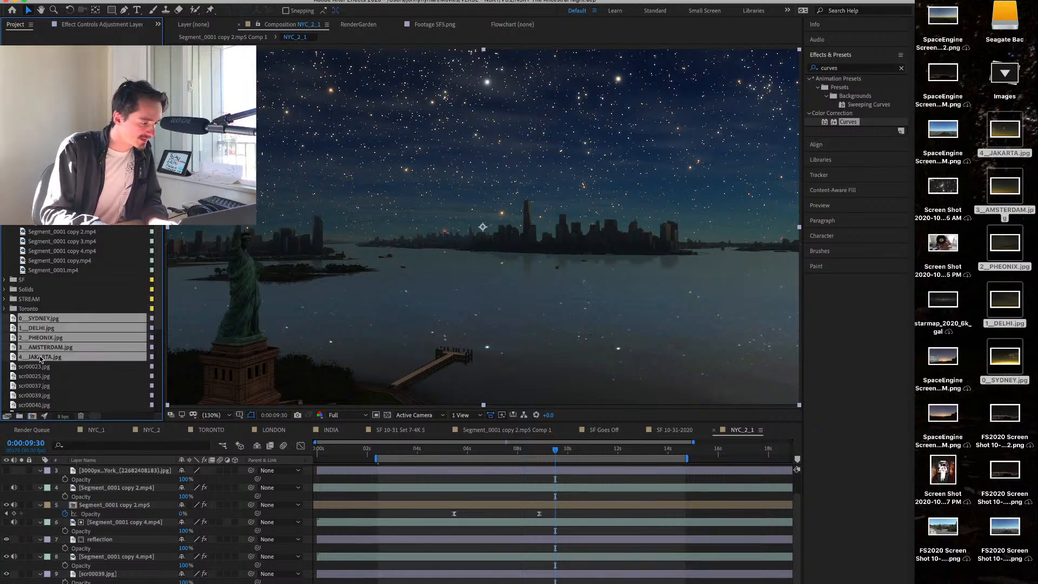
pyautogui.moveTo(44, 358); pyautogui.dragTo(32, 295)
pyautogui.doubleClick(19, 299)
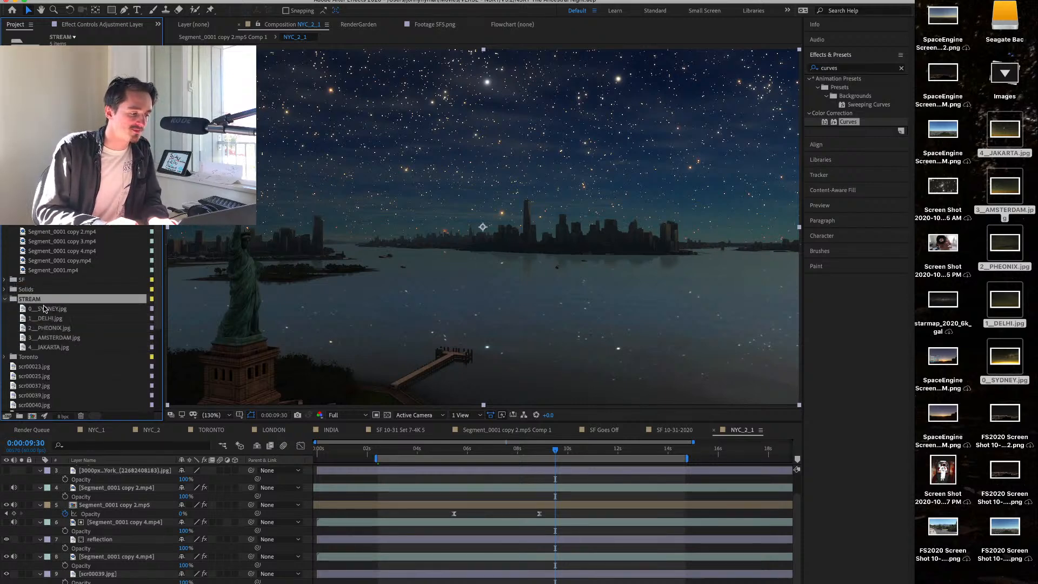
pyautogui.click(49, 309)
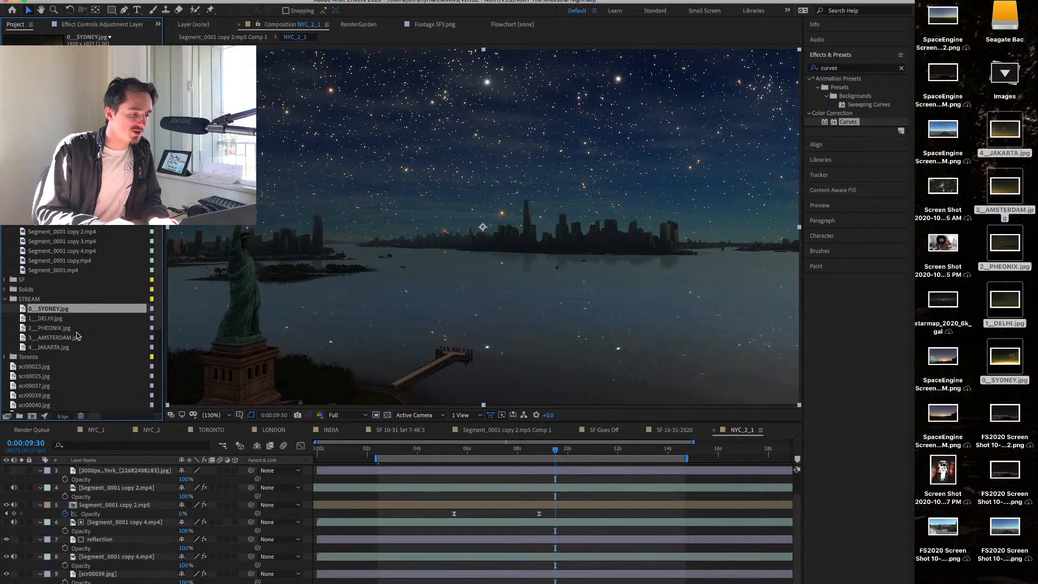
# Switch to Finder and open the Game Capture HD Library folder inside Movies.
pyautogui.press('super+Tab')
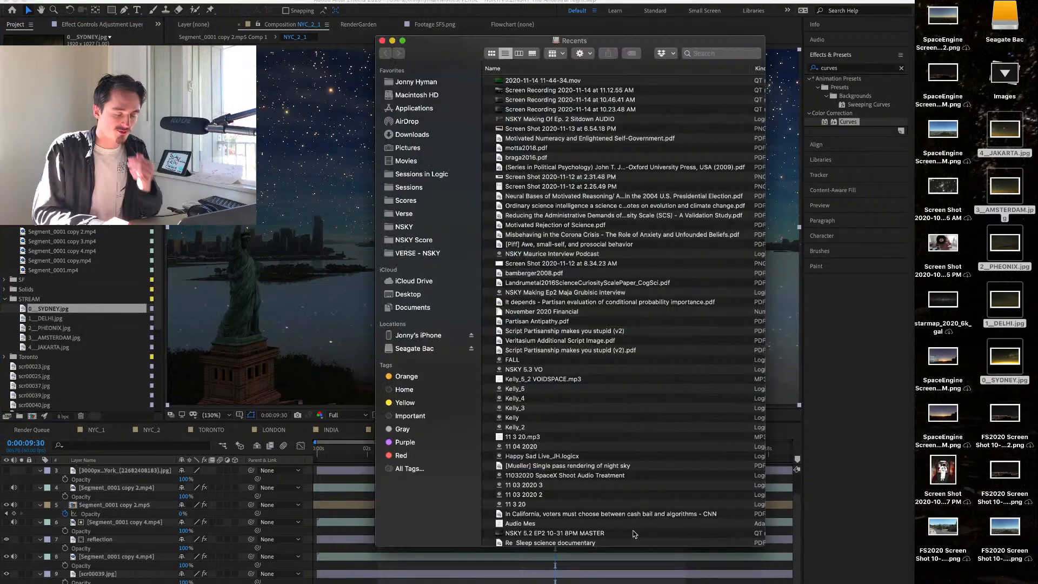
pyautogui.click(406, 161)
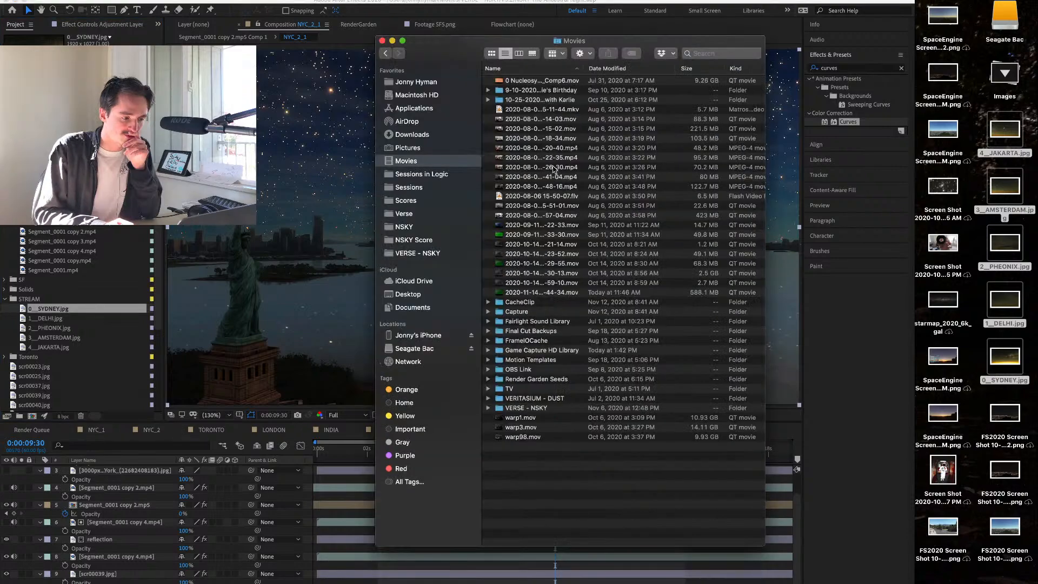
pyautogui.click(588, 350)
pyautogui.press('Up')
pyautogui.press('Up')
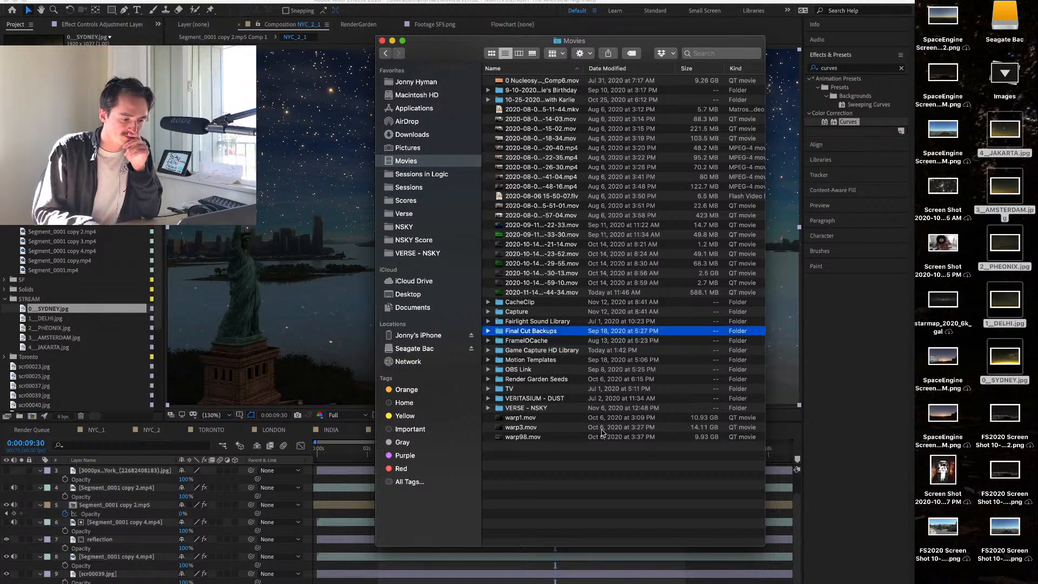
pyautogui.press('r')
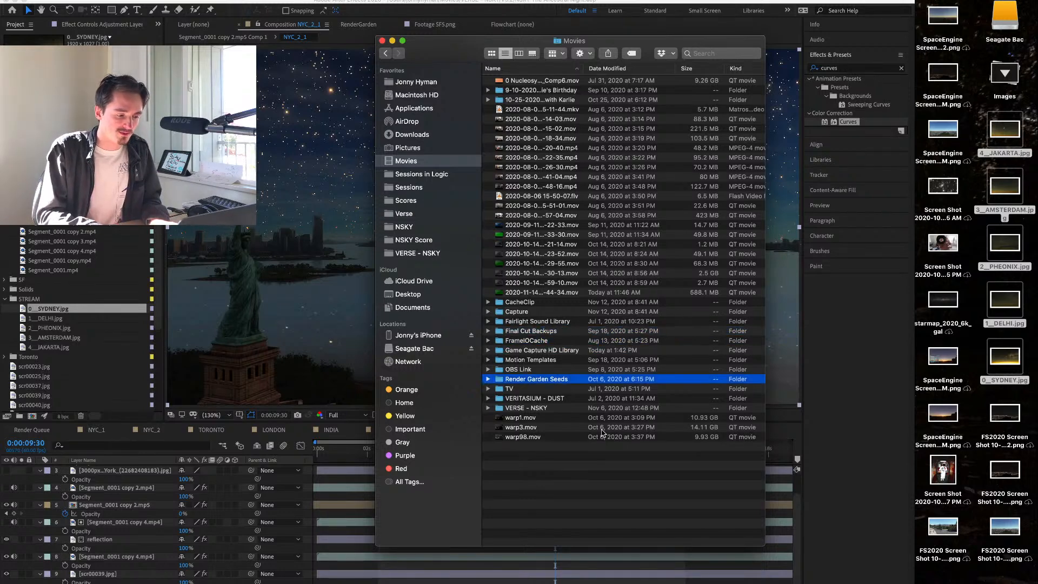
pyautogui.press('Up')
pyautogui.press('Up')
pyautogui.press('Up')
pyautogui.press('super+Down')
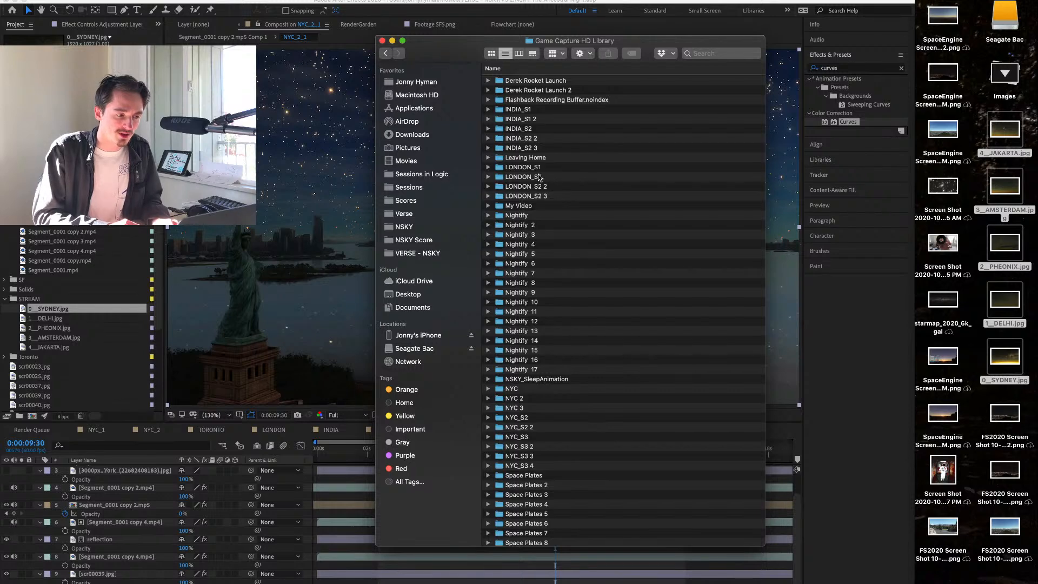
# Look through the Game Capture HD Library's recording folders for city footage and select the NYC folder.
pyautogui.moveTo(539, 176); pyautogui.dragTo(538, 130)
pyautogui.scroll(-5, 552, 269)
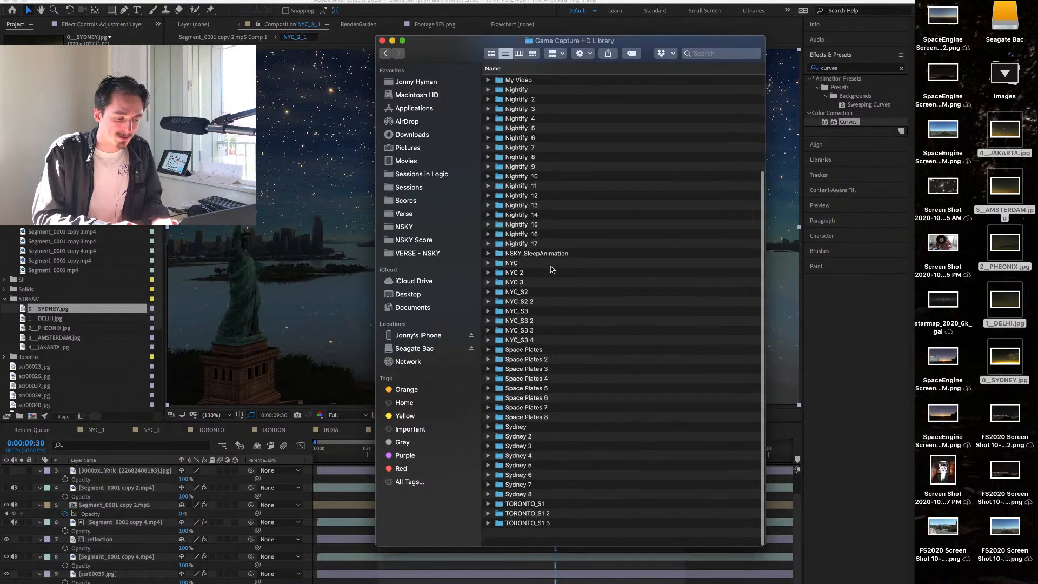
pyautogui.scroll(3, 552, 269)
pyautogui.scroll(-2, 549, 325)
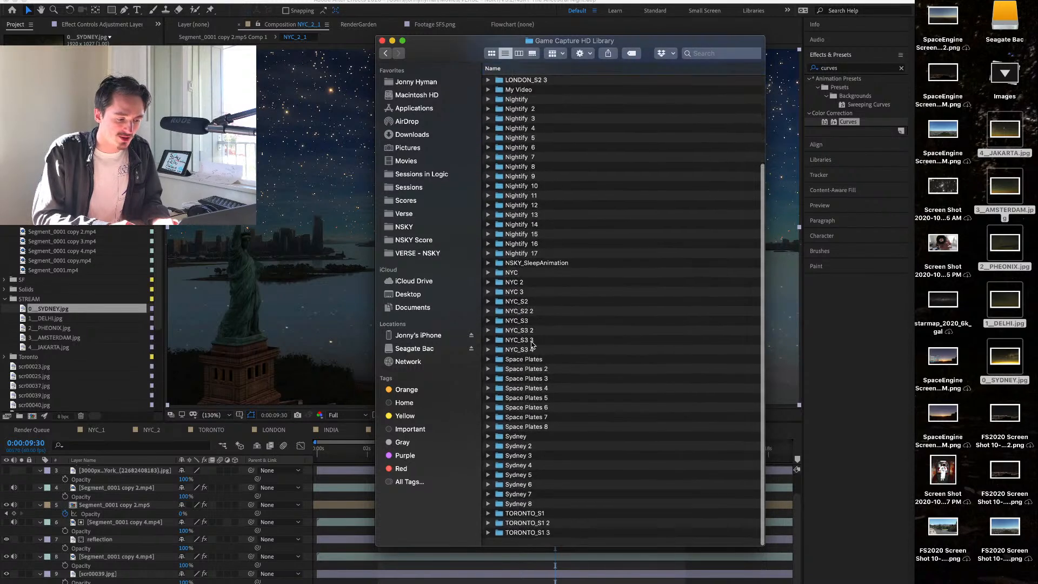
pyautogui.scroll(4, 541, 352)
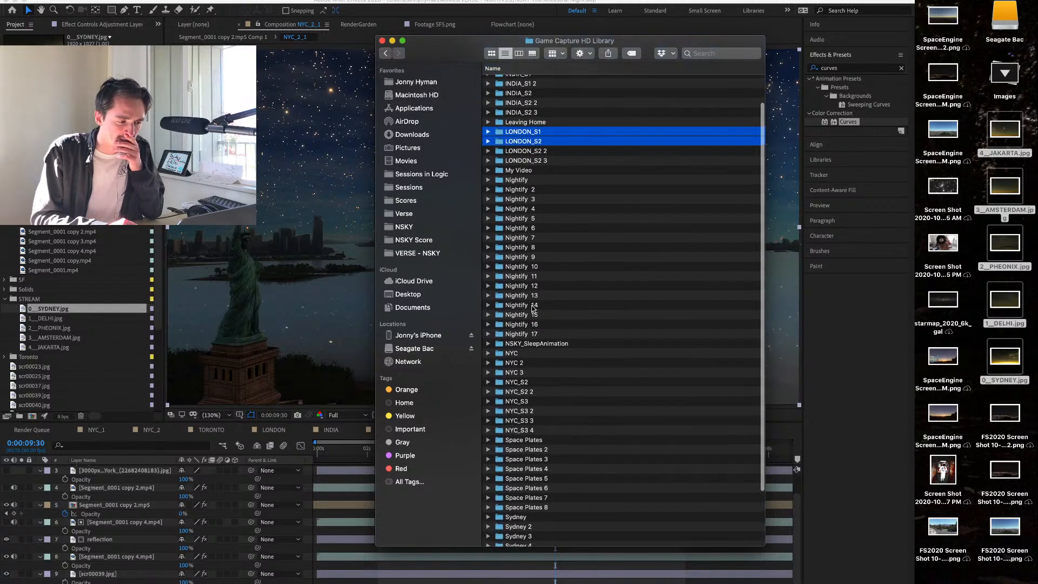
pyautogui.click(534, 334)
pyautogui.press('Down')
pyautogui.press('Down')
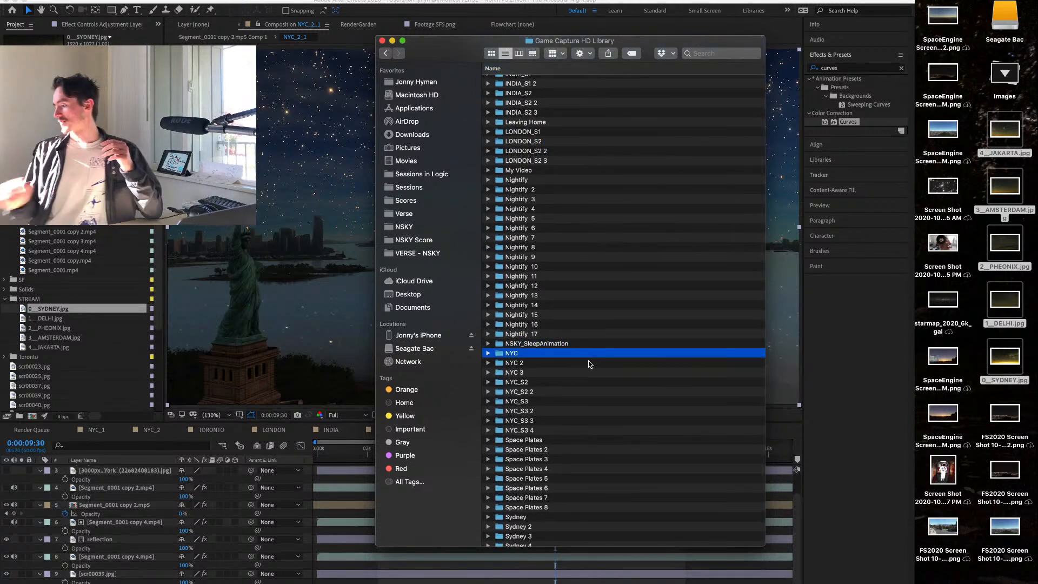
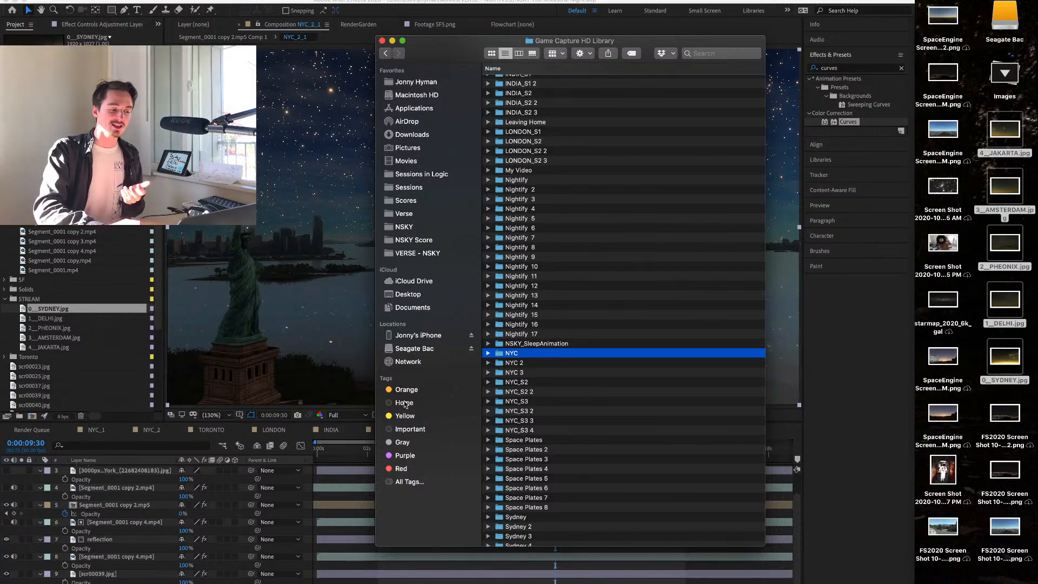
# Switch to After Effects and compare the NYC_2_1 composition's light-polluted frame near 0:00:05:20 with its starry frame near 0:00:09:32.
pyautogui.click(326, 482)
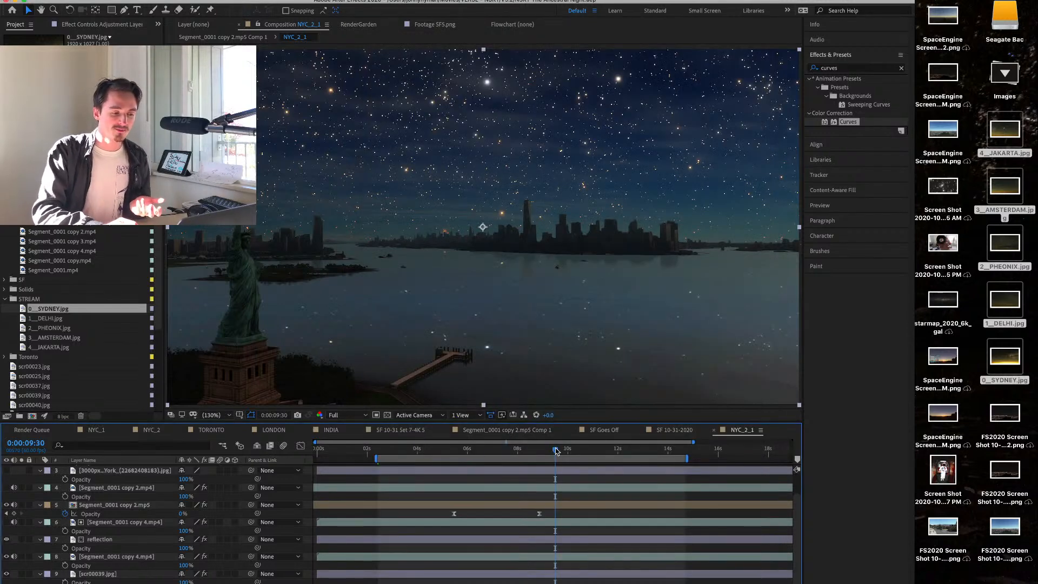
pyautogui.moveTo(557, 450); pyautogui.dragTo(451, 451)
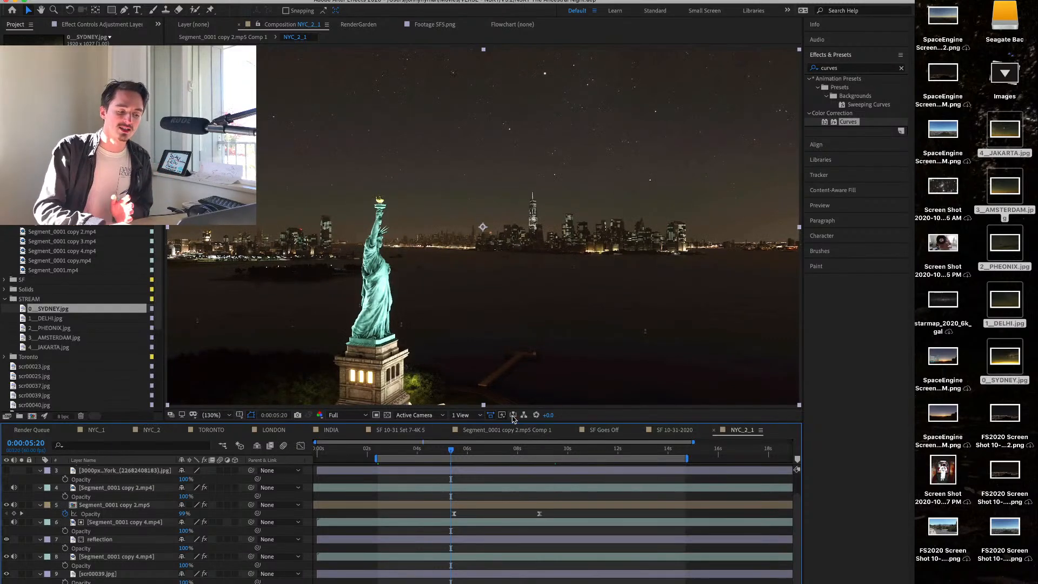
pyautogui.click(557, 450)
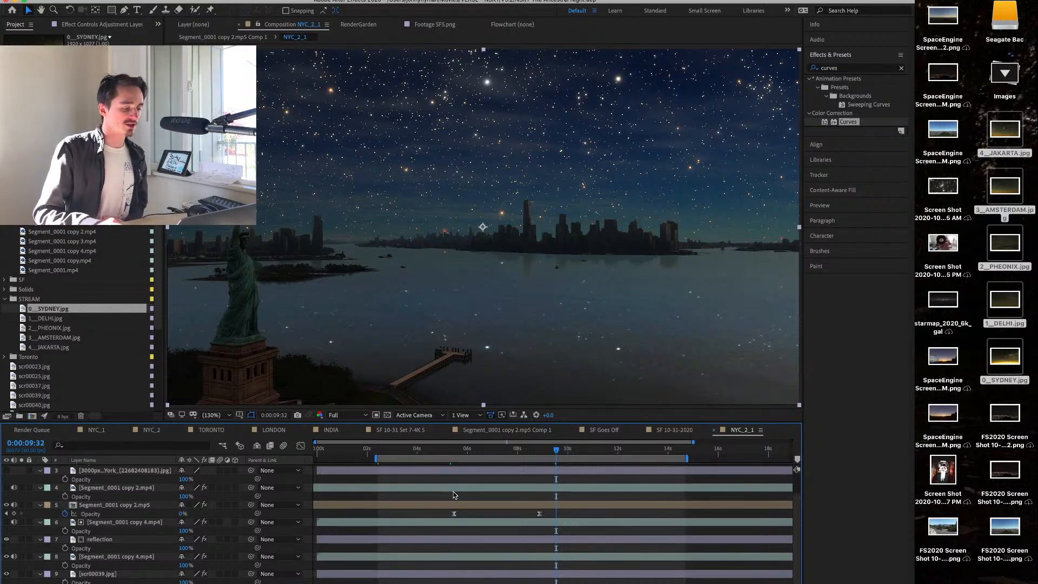
# Switch to Finder and try to import the folders Nightify through Nightify 17 into the After Effects STREAM folder.
pyautogui.press('super+Tab')
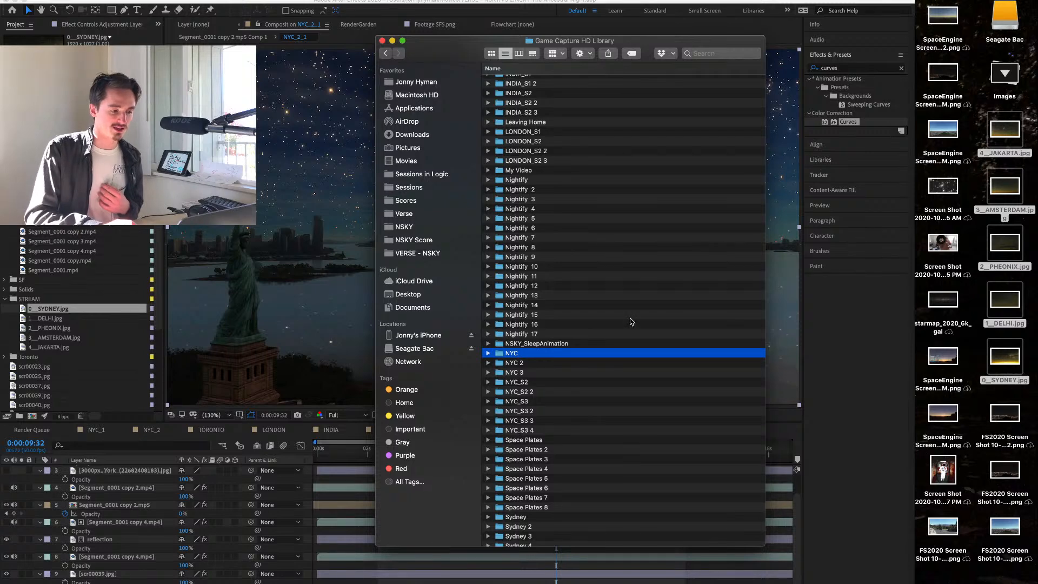
pyautogui.click(595, 323)
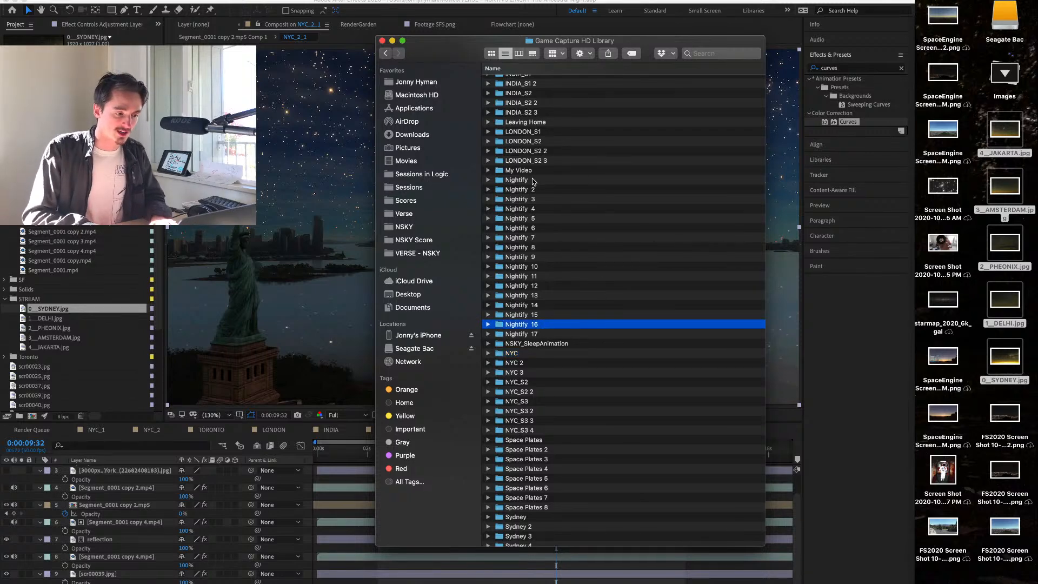
pyautogui.click(533, 180)
pyautogui.keyDown('shift'); pyautogui.click(530, 334); pyautogui.keyUp('shift')
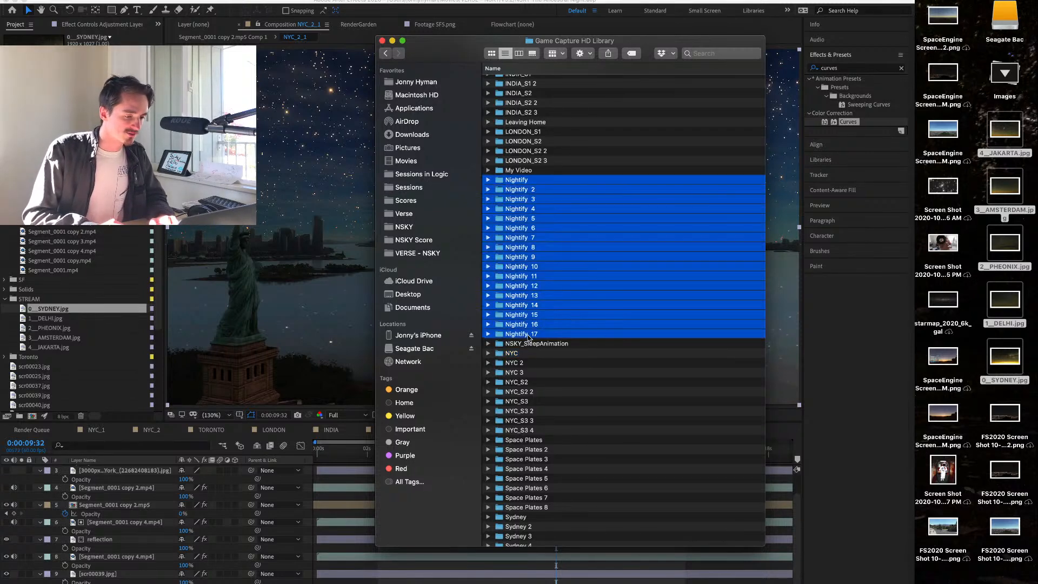
pyautogui.moveTo(517, 180); pyautogui.dragTo(67, 307)
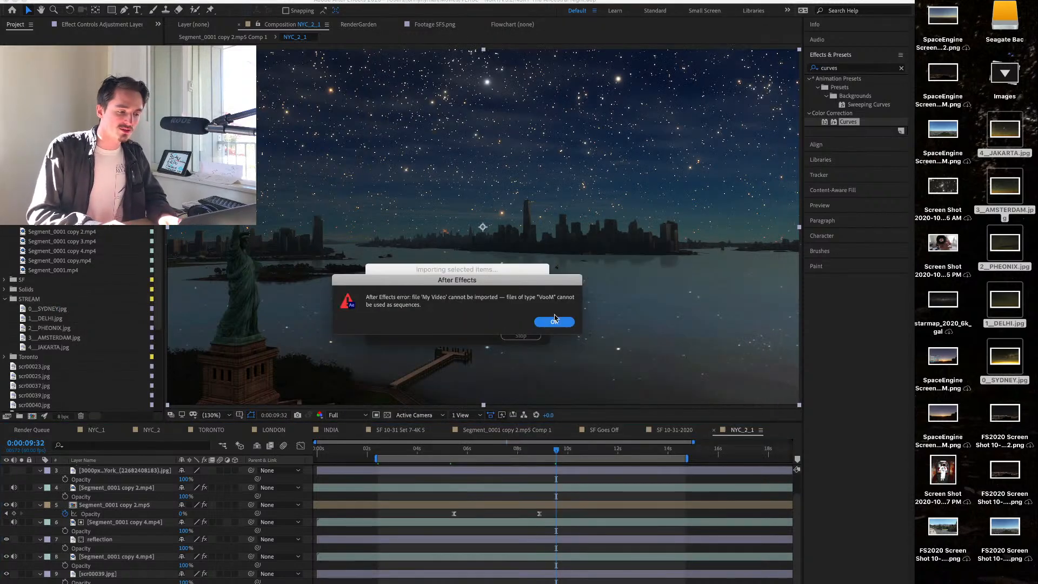
pyautogui.click(554, 322)
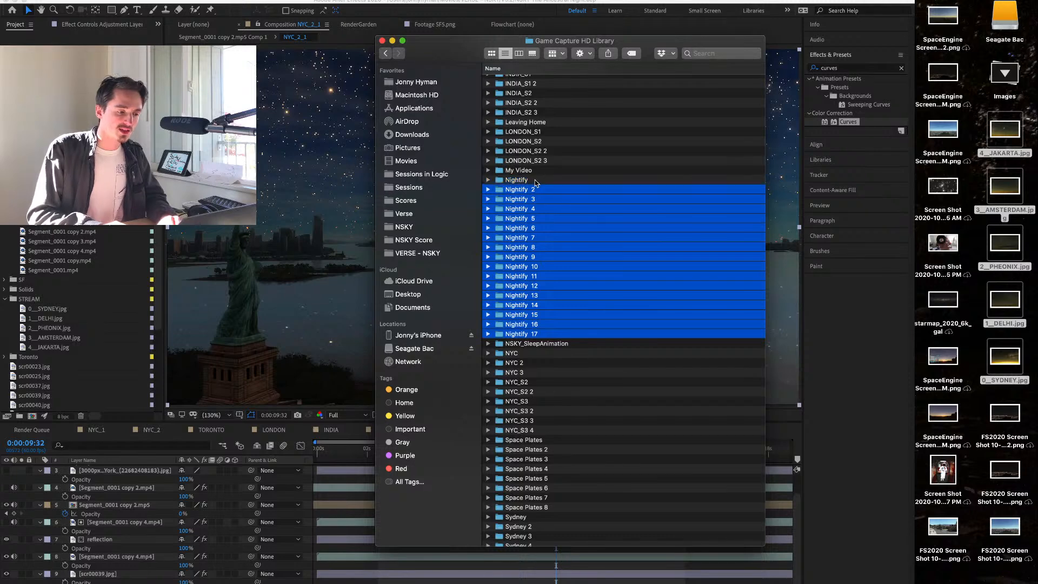
# Import Segment_0001.mp4 from the Nightify folder and from Nightify 2 into the After Effects STREAM folder, browsing Finder in column view.
pyautogui.click(537, 183)
pyautogui.press('super+3')
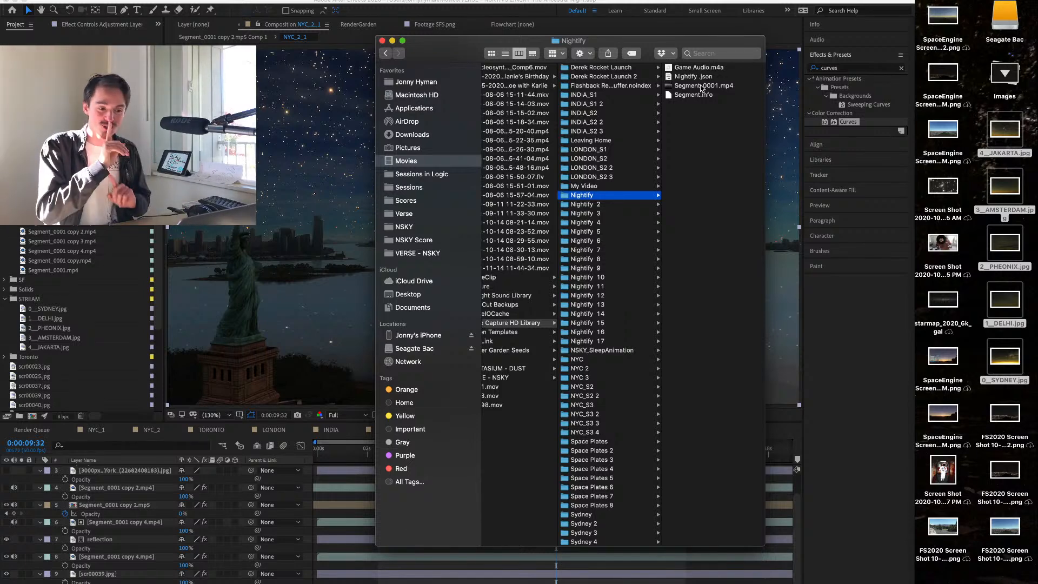
pyautogui.moveTo(701, 87); pyautogui.dragTo(83, 315)
pyautogui.press('super+Tab')
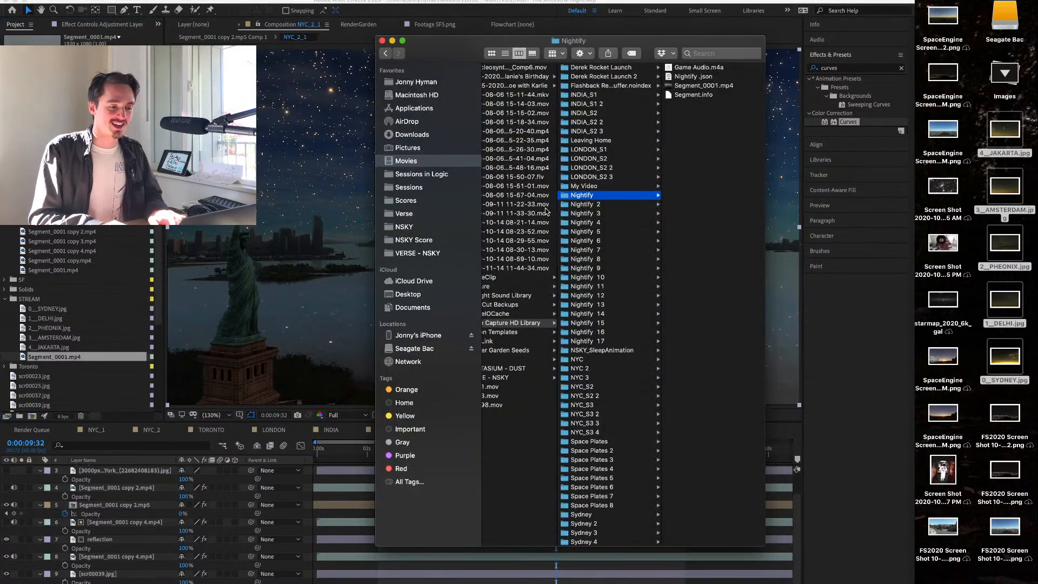
pyautogui.click(597, 205)
pyautogui.moveTo(703, 86); pyautogui.dragTo(118, 313)
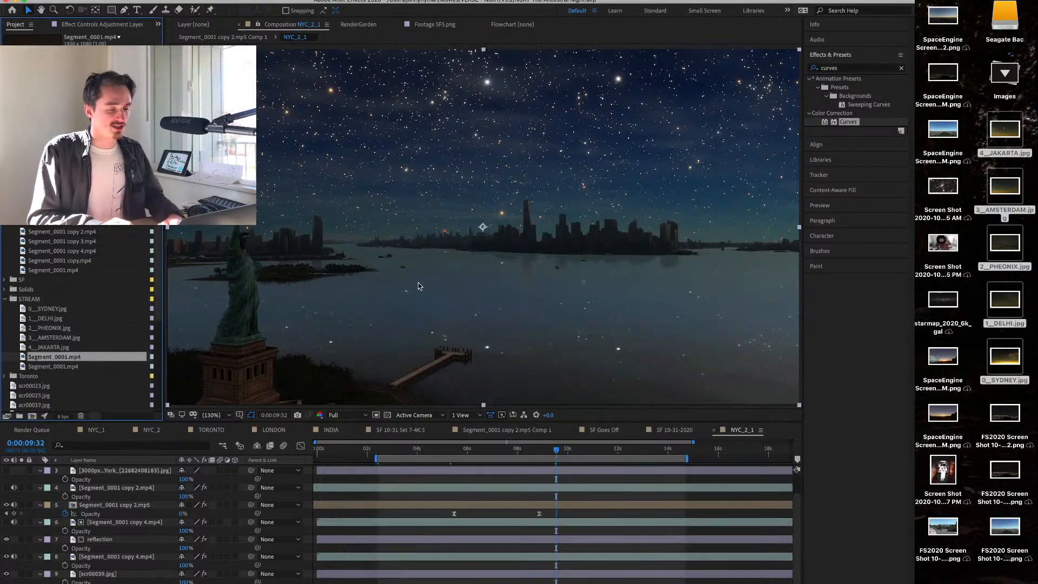
# In Finder, move the Segment_0001.mp4 clips from Nightify 3 and Nightify 2 into the Nightify folder, keeping both versions each time.
pyautogui.press('super+Tab')
pyautogui.click(610, 213)
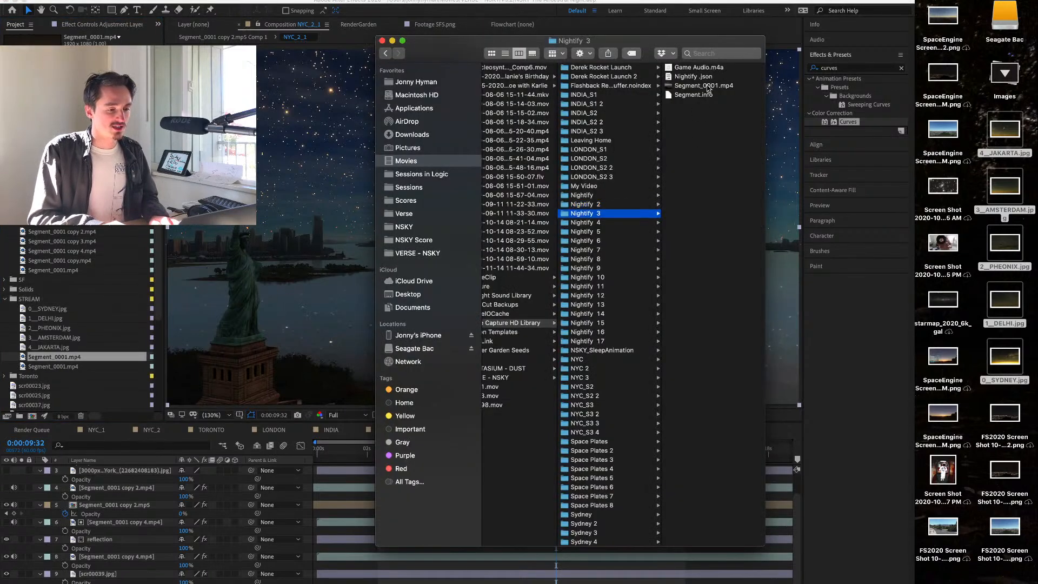
pyautogui.moveTo(703, 86); pyautogui.dragTo(587, 195)
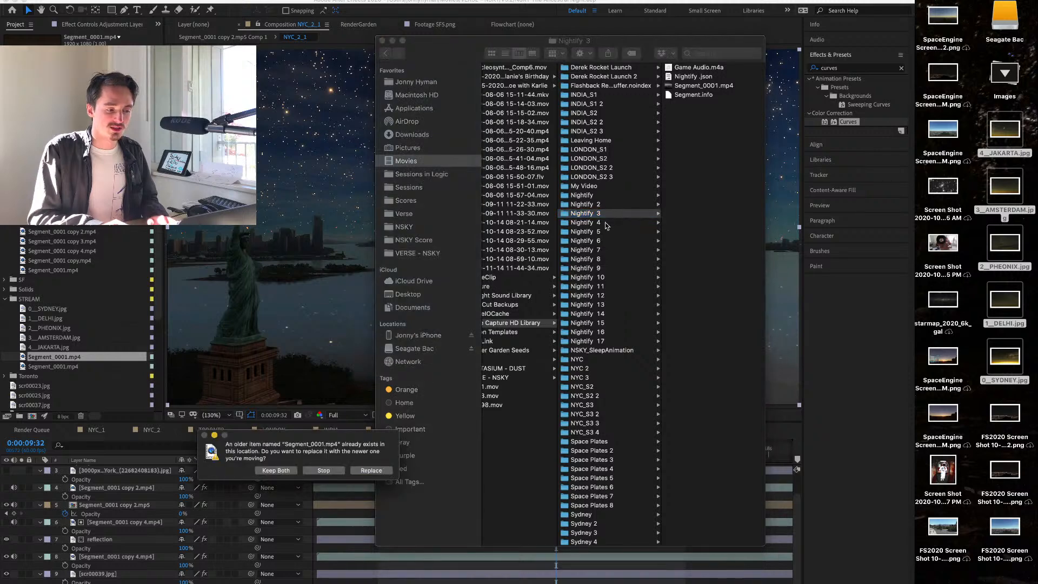
pyautogui.click(286, 471)
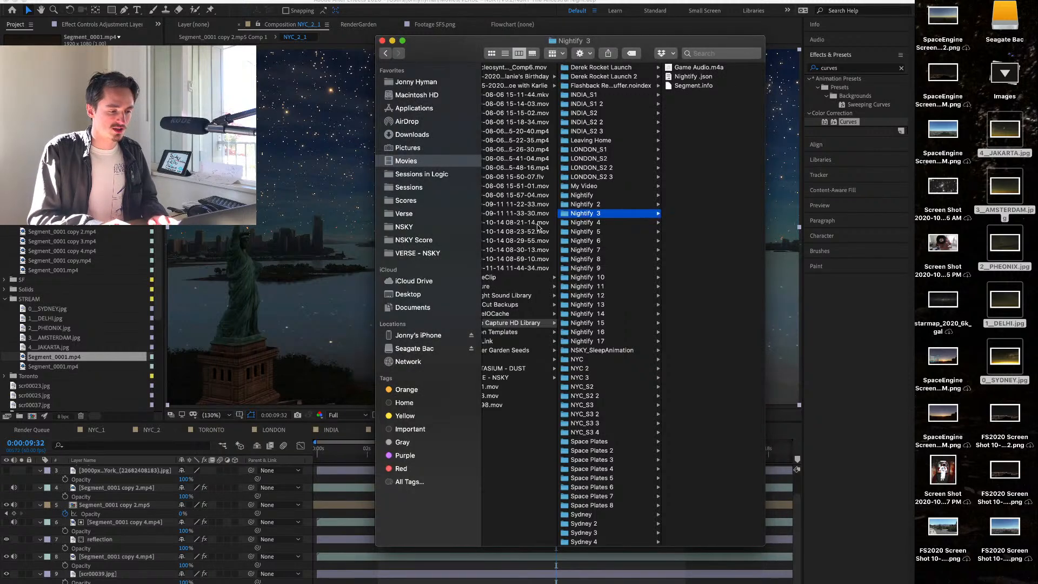
pyautogui.click(594, 196)
pyautogui.click(602, 205)
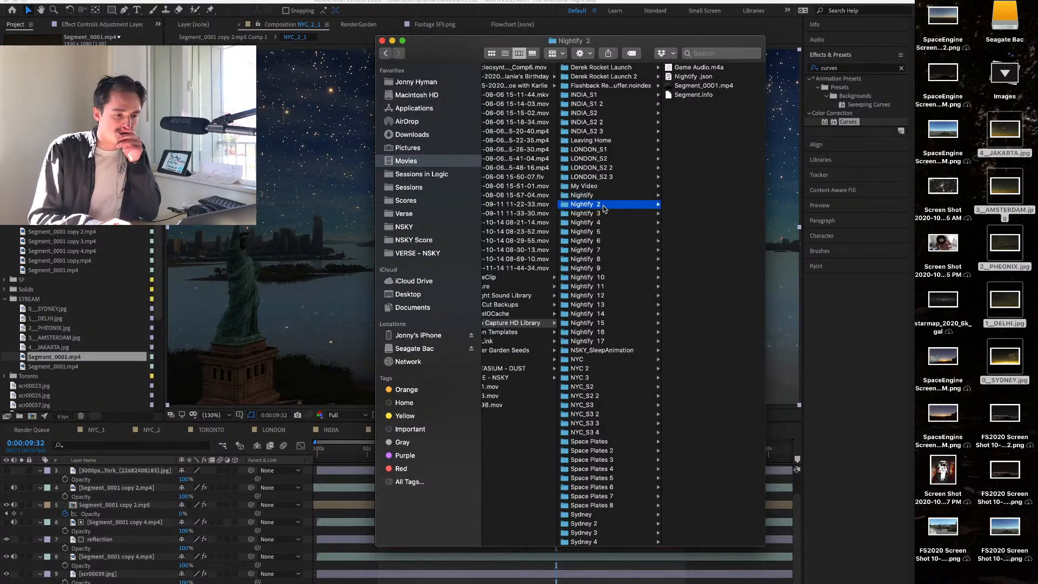
pyautogui.moveTo(713, 87); pyautogui.dragTo(590, 195)
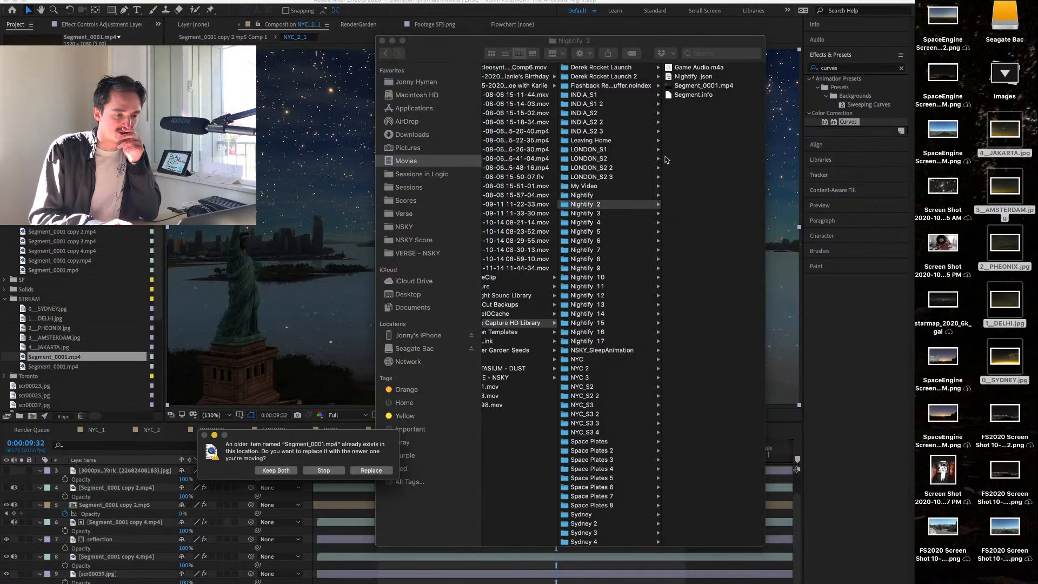
pyautogui.click(266, 474)
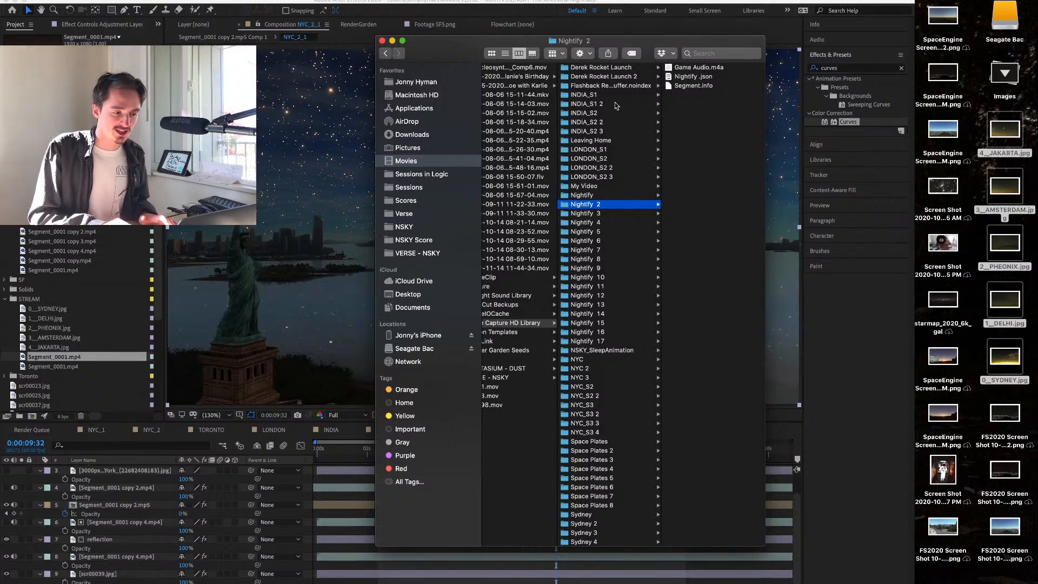
# Move the Segment_0001.mp4 clips from Nightify 4 and Nightify 5 into the Nightify folder, keeping both versions each time.
pyautogui.click(610, 213)
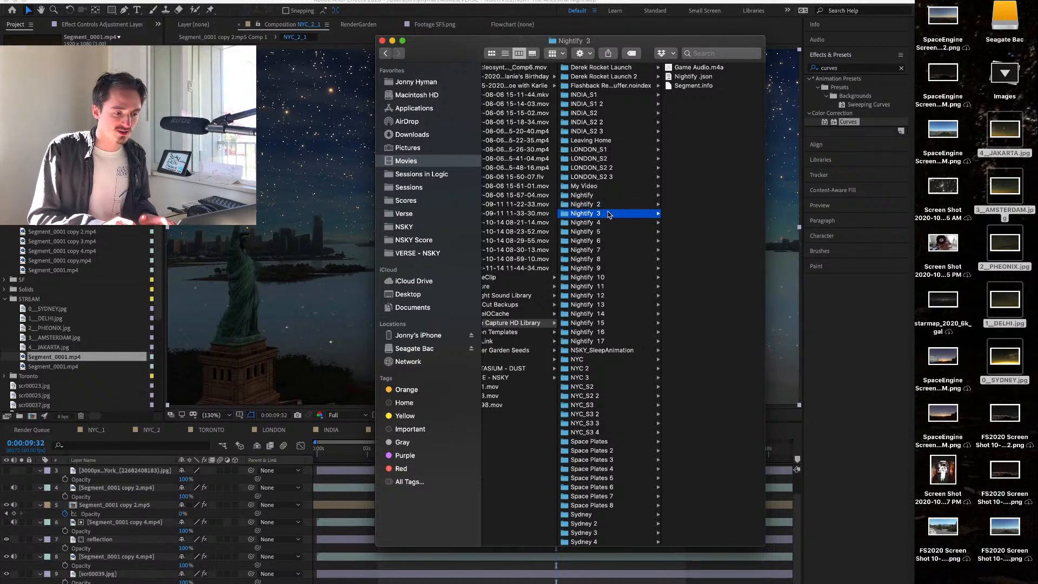
pyautogui.click(615, 226)
pyautogui.moveTo(690, 87); pyautogui.dragTo(592, 194)
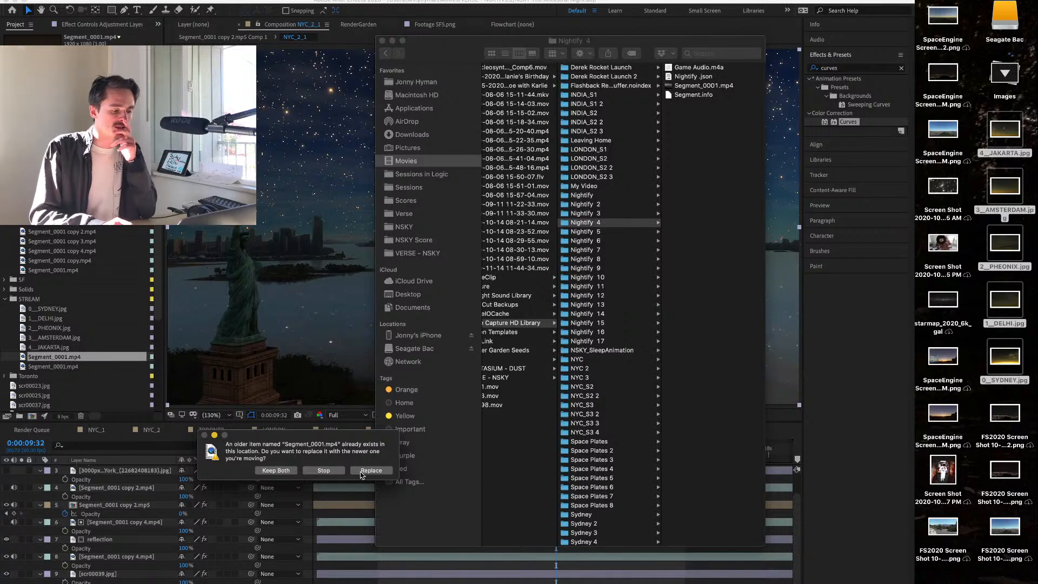
pyautogui.click(277, 471)
pyautogui.click(604, 233)
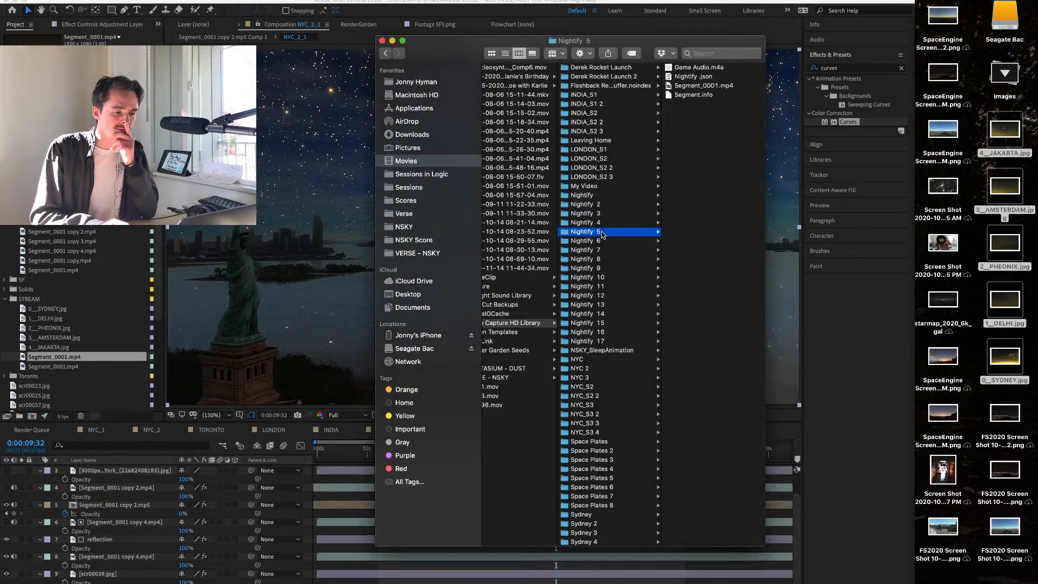
pyautogui.moveTo(699, 86); pyautogui.dragTo(587, 201)
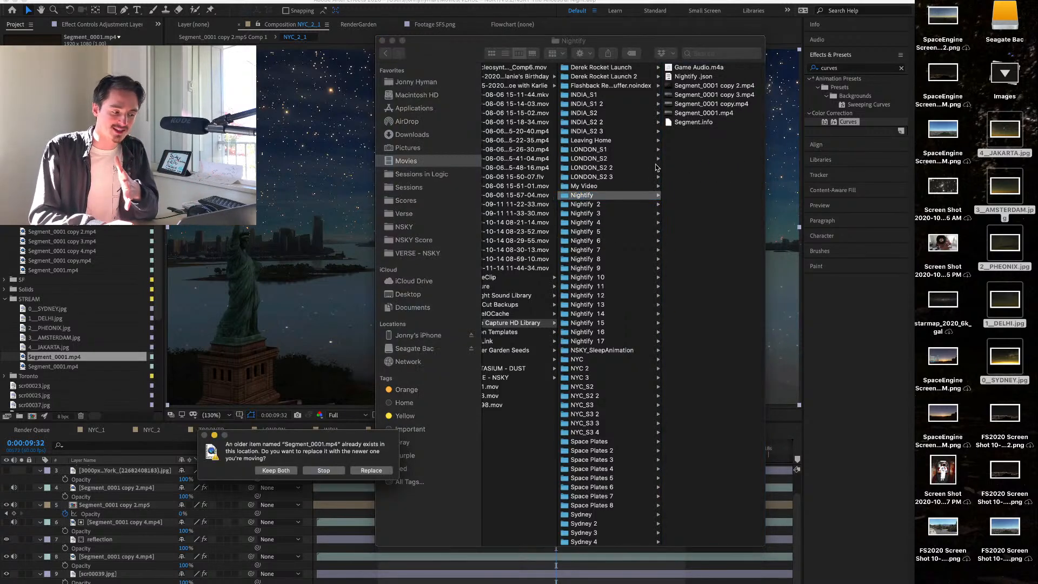
pyautogui.click(277, 470)
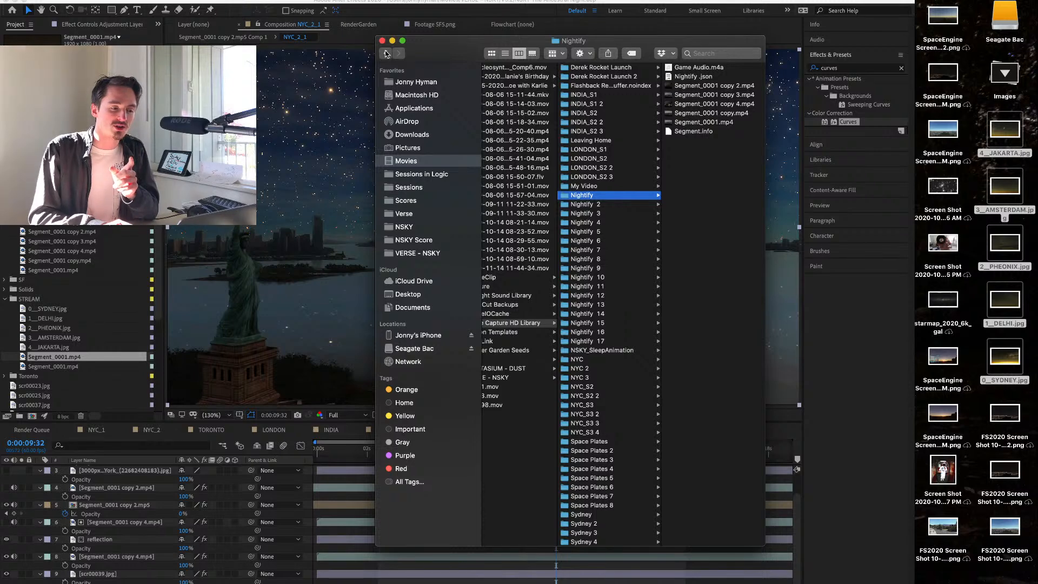
# Move the Segment_0001.mp4 clips from Nightify 6 and Nightify 7 into the Nightify folder, keeping both versions each time.
pyautogui.click(595, 231)
pyautogui.click(612, 241)
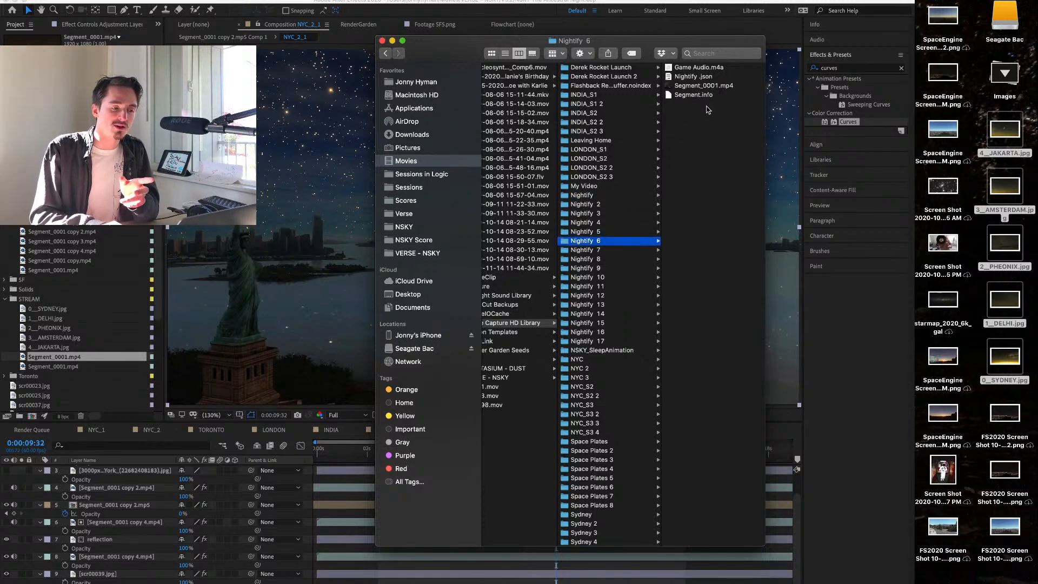
pyautogui.moveTo(703, 85); pyautogui.dragTo(586, 198)
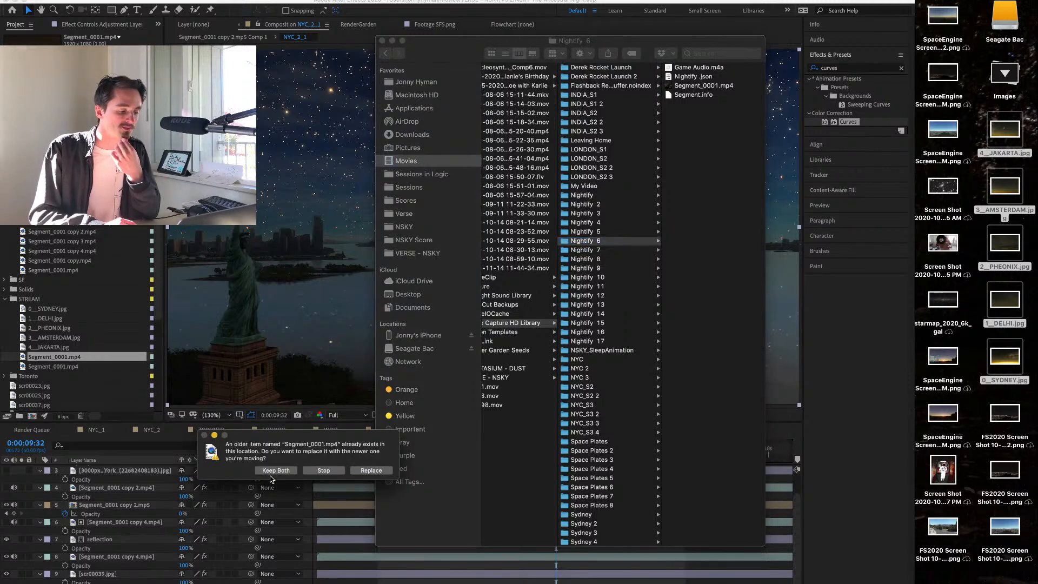
pyautogui.click(272, 477)
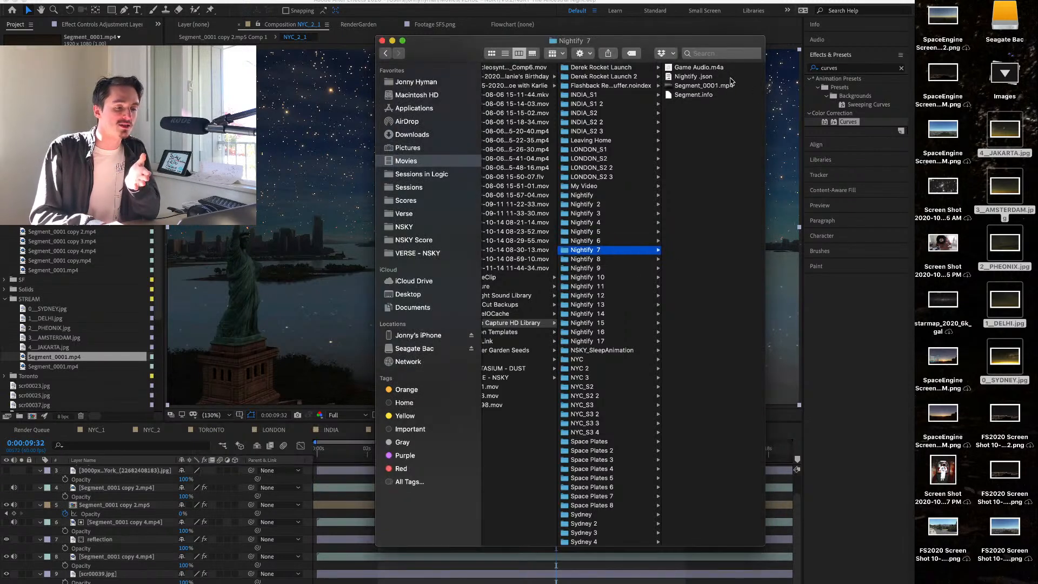
pyautogui.click(614, 250)
pyautogui.moveTo(703, 86); pyautogui.dragTo(581, 195)
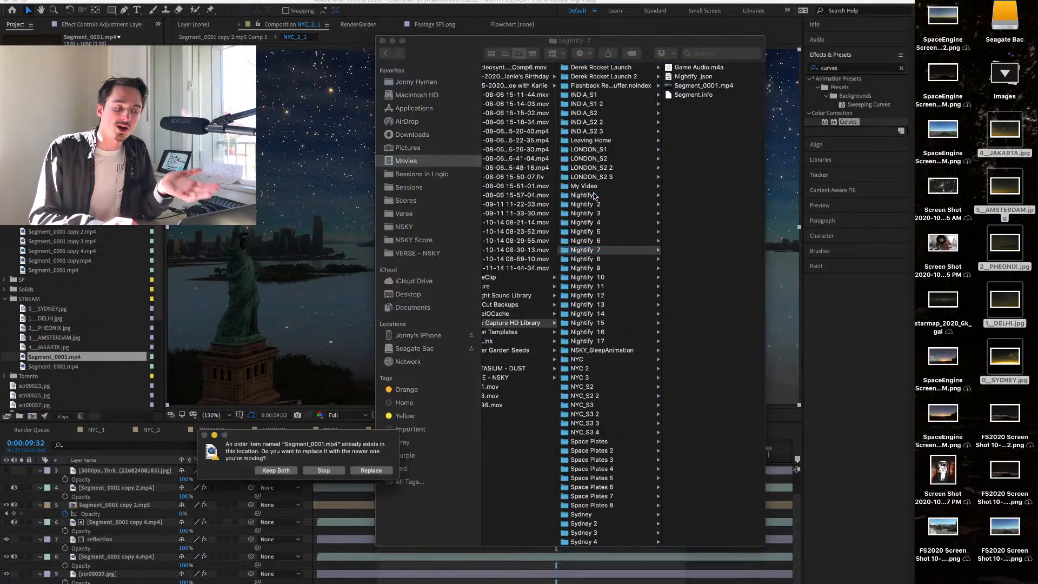
pyautogui.click(279, 471)
# Move the Segment_0001.mp4 clips from Nightify 8 and Nightify 9 into the Nightify folder, keeping both versions each time.
pyautogui.click(609, 260)
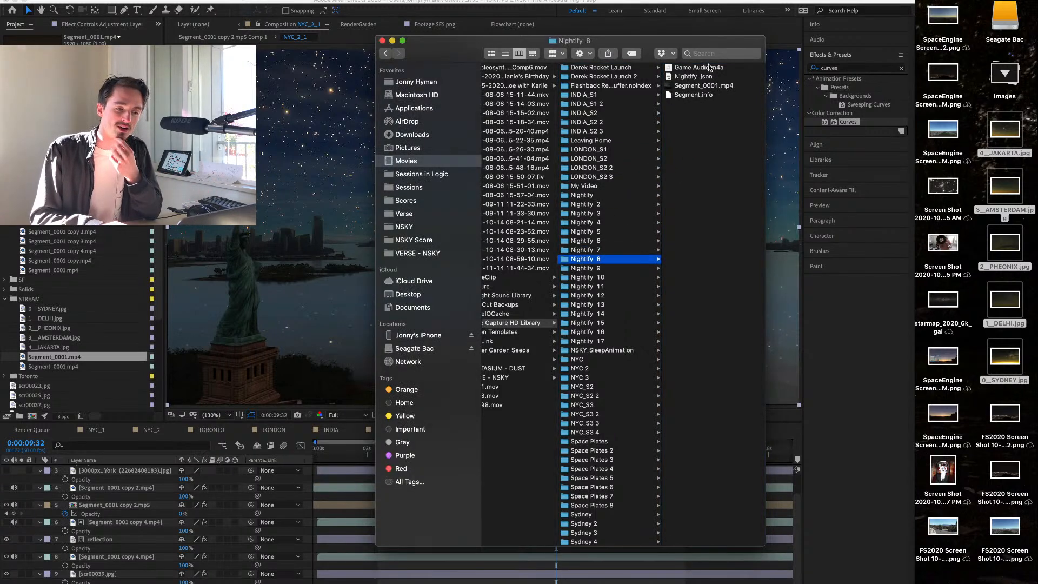
pyautogui.moveTo(687, 85); pyautogui.dragTo(584, 197)
pyautogui.click(277, 471)
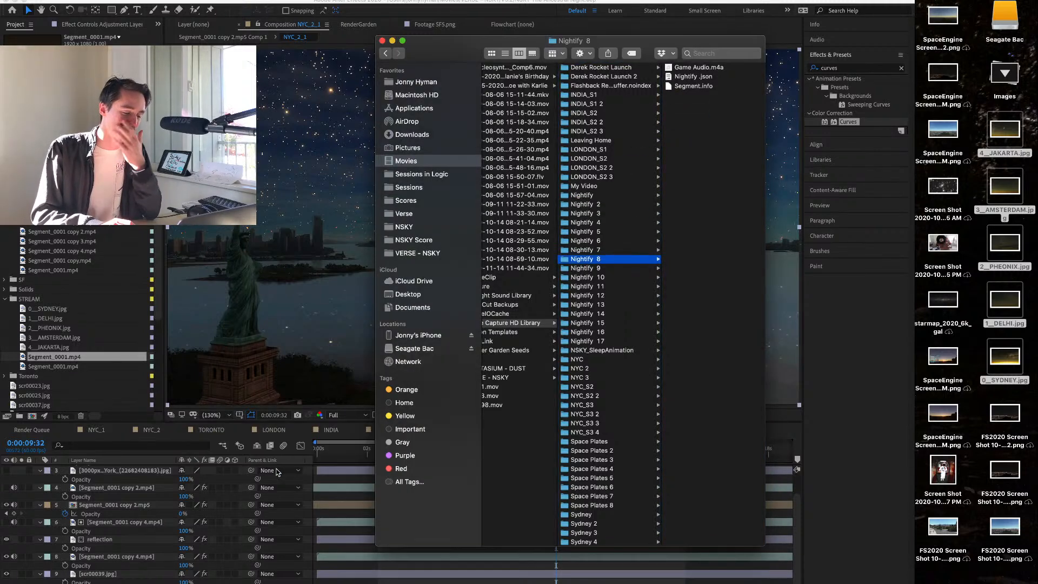
pyautogui.click(623, 268)
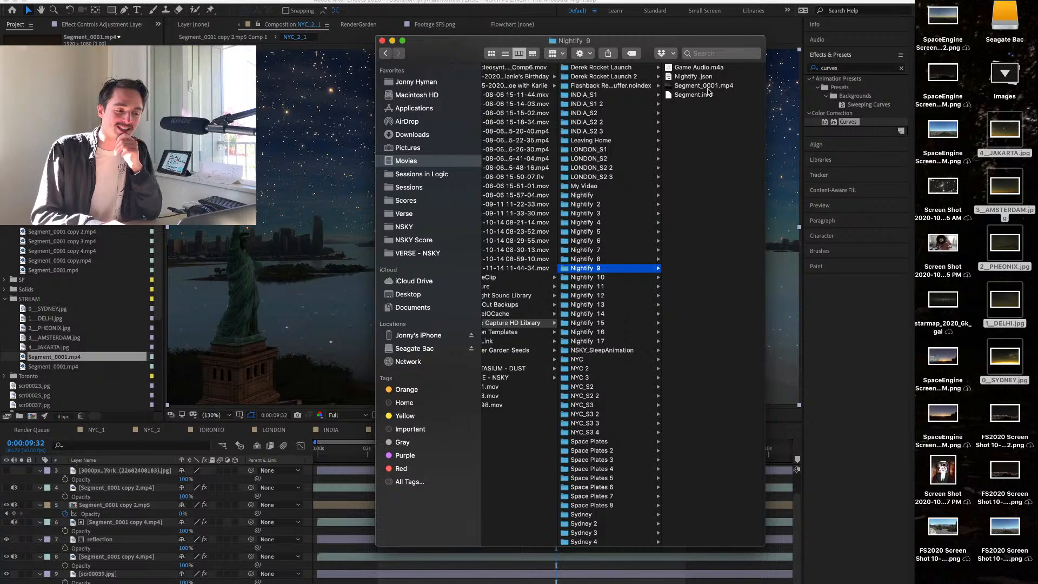
pyautogui.moveTo(705, 86); pyautogui.dragTo(576, 195)
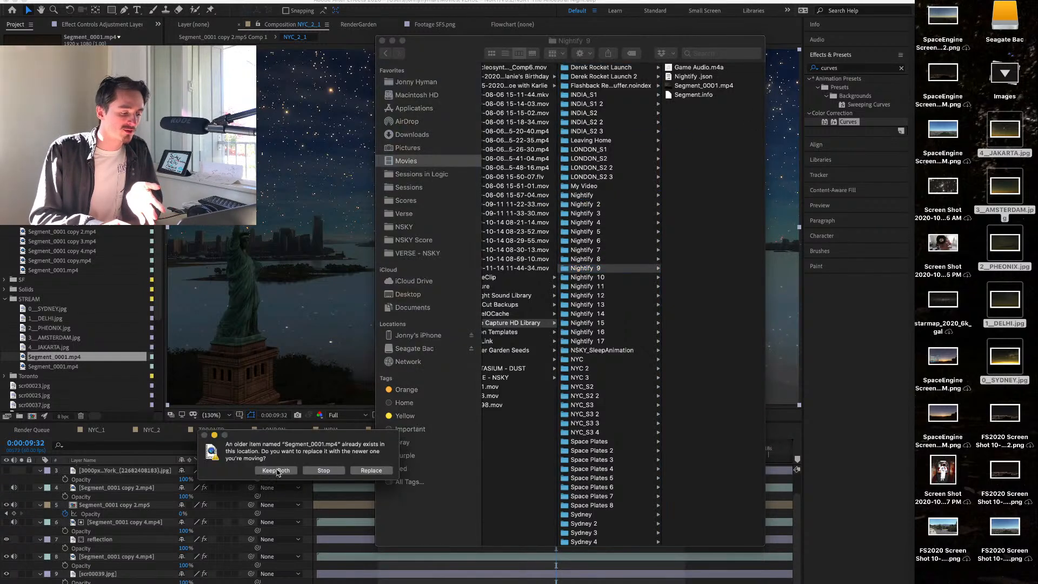
pyautogui.click(276, 471)
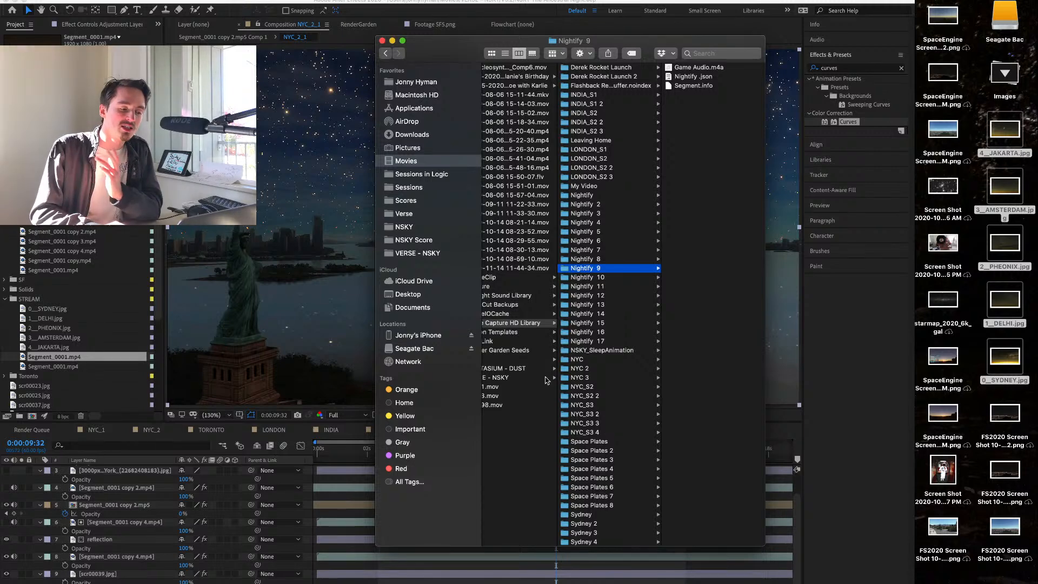
# Move Segment_0002.mp4 from Nightify 10 into the Nightify folder and show the contents of the Nightify folder.
pyautogui.click(583, 278)
pyautogui.moveTo(699, 86); pyautogui.dragTo(581, 198)
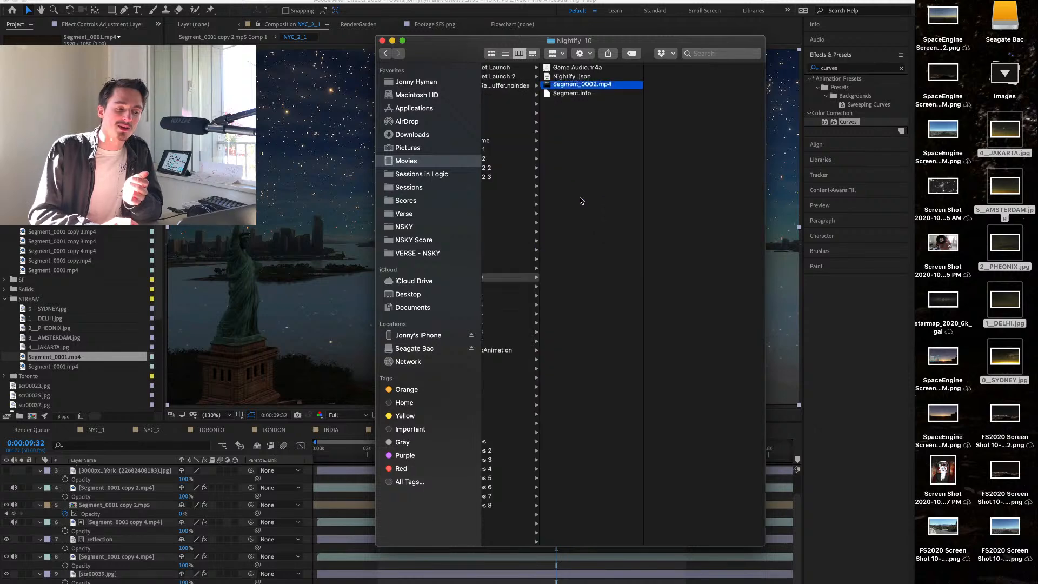
pyautogui.hscroll(-1, 617, 145)
pyautogui.hscroll(-5, 615, 145)
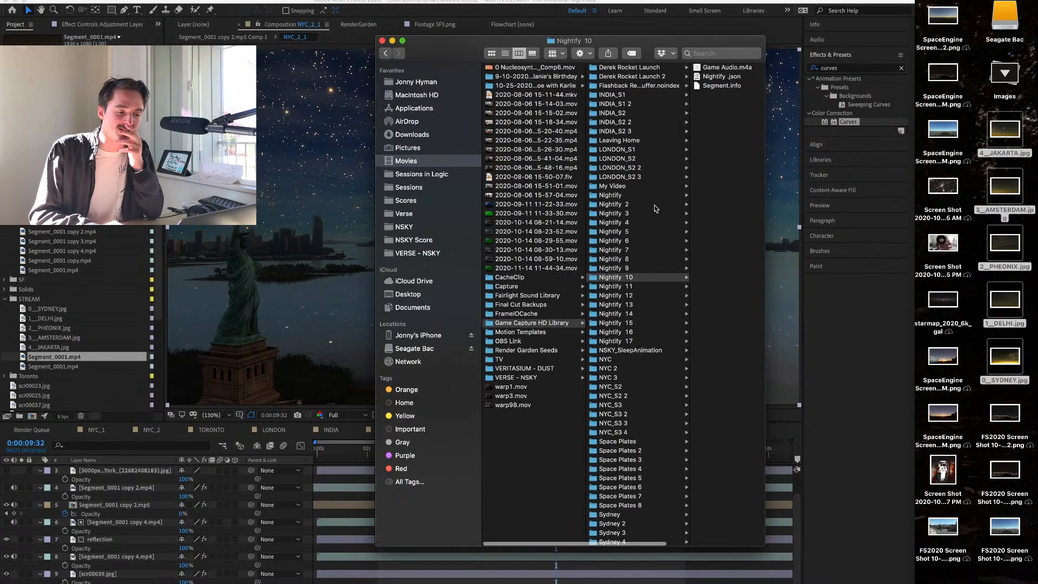
pyautogui.click(630, 204)
pyautogui.click(593, 194)
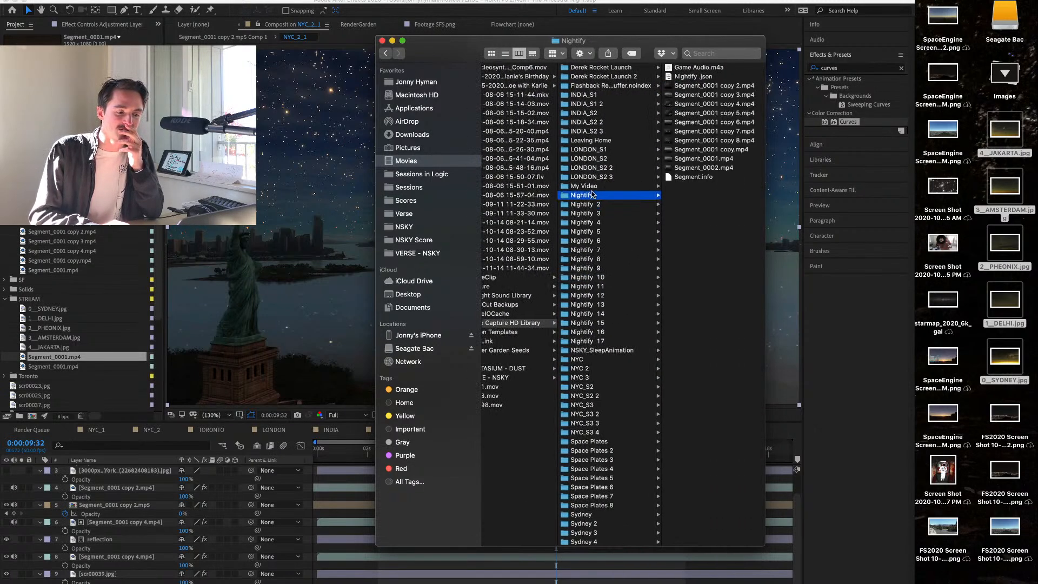
pyautogui.press('Up')
pyautogui.press('Down')
pyautogui.press('Down')
pyautogui.press('Down')
pyautogui.press('Down')
pyautogui.press('Down')
pyautogui.press('Down')
pyautogui.press('Down')
pyautogui.press('Down')
pyautogui.press('Down')
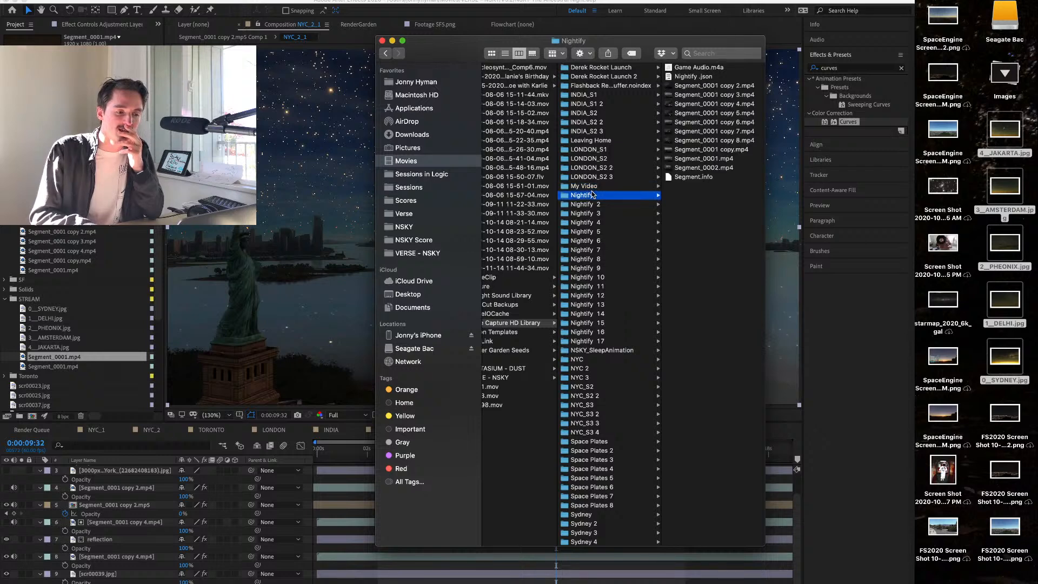
# Move the Segment_0001.mp4 clips from Nightify 11 and Nightify 12 into the Nightify folder, keeping both versions each time.
pyautogui.press('Down')
pyautogui.press('Down')
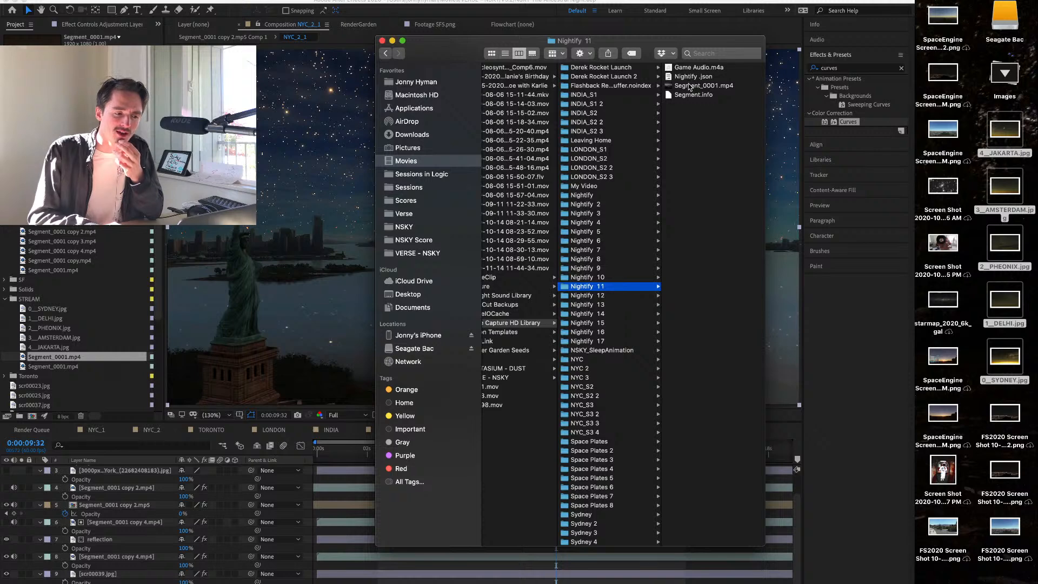
pyautogui.moveTo(690, 86); pyautogui.dragTo(580, 198)
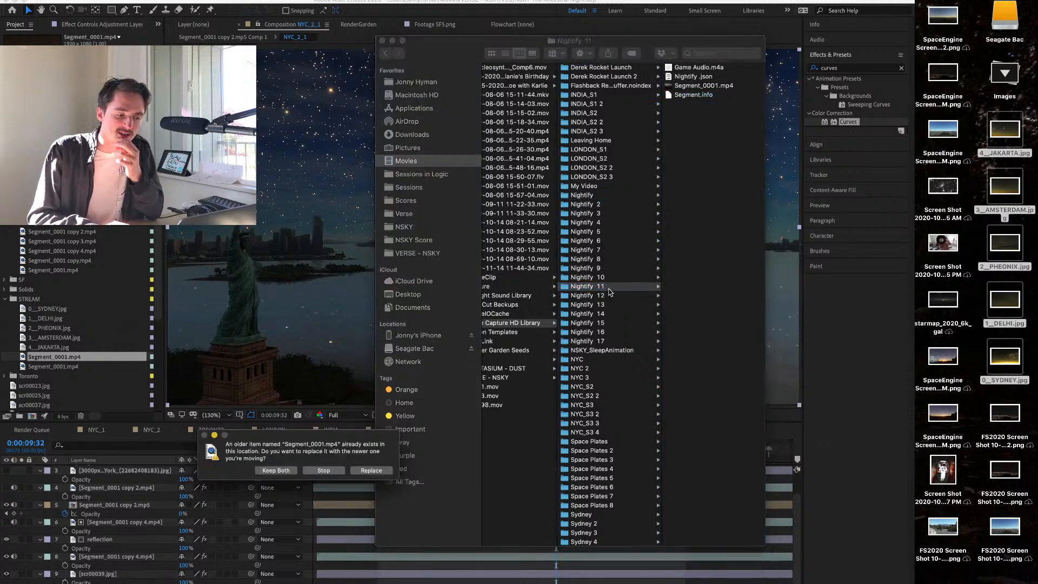
pyautogui.click(278, 471)
pyautogui.press('Down')
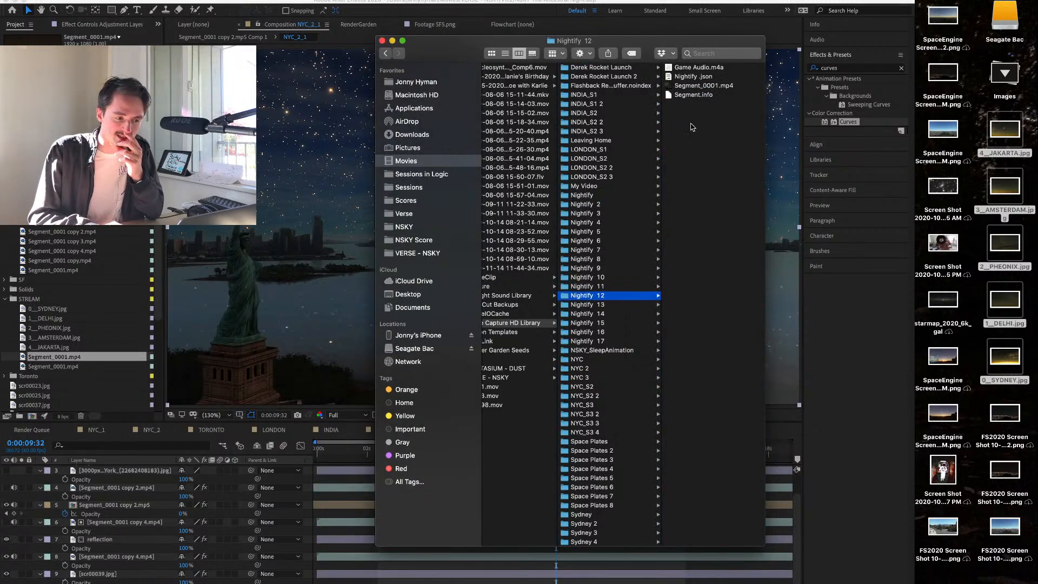
pyautogui.moveTo(696, 86); pyautogui.dragTo(583, 196)
pyautogui.click(289, 473)
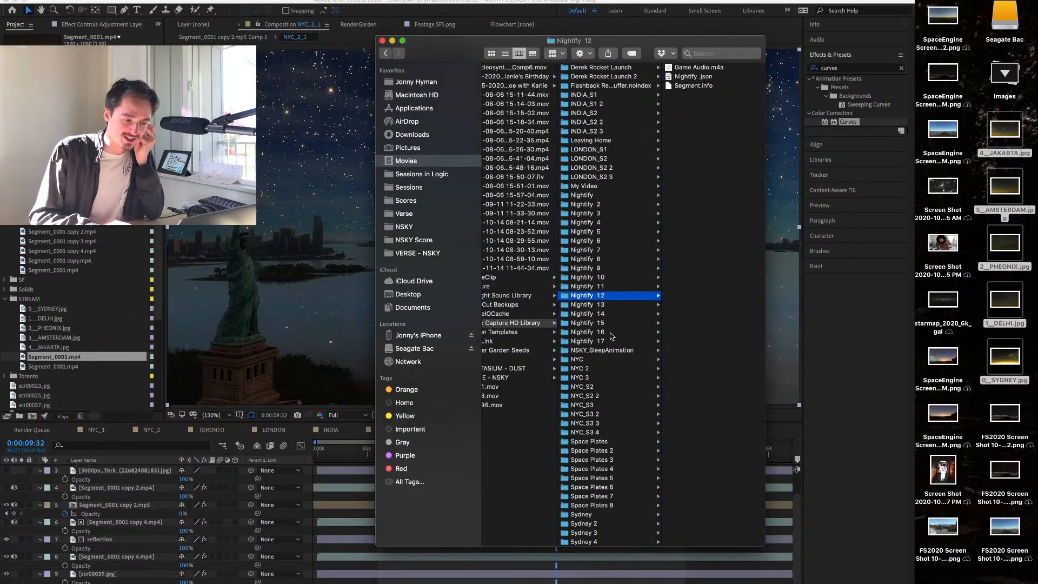
# Move the Segment_0001.mp4 clips from Nightify 13 and Nightify 14 into the Nightify folder, keeping both versions each time.
pyautogui.press('Down')
pyautogui.moveTo(703, 87); pyautogui.dragTo(613, 196)
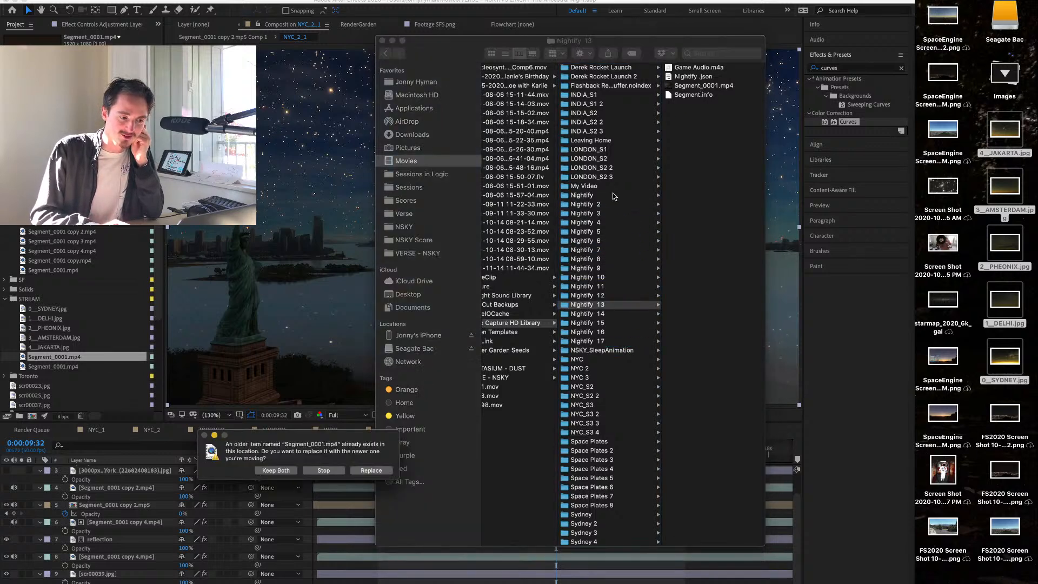
pyautogui.click(276, 471)
pyautogui.press('Down')
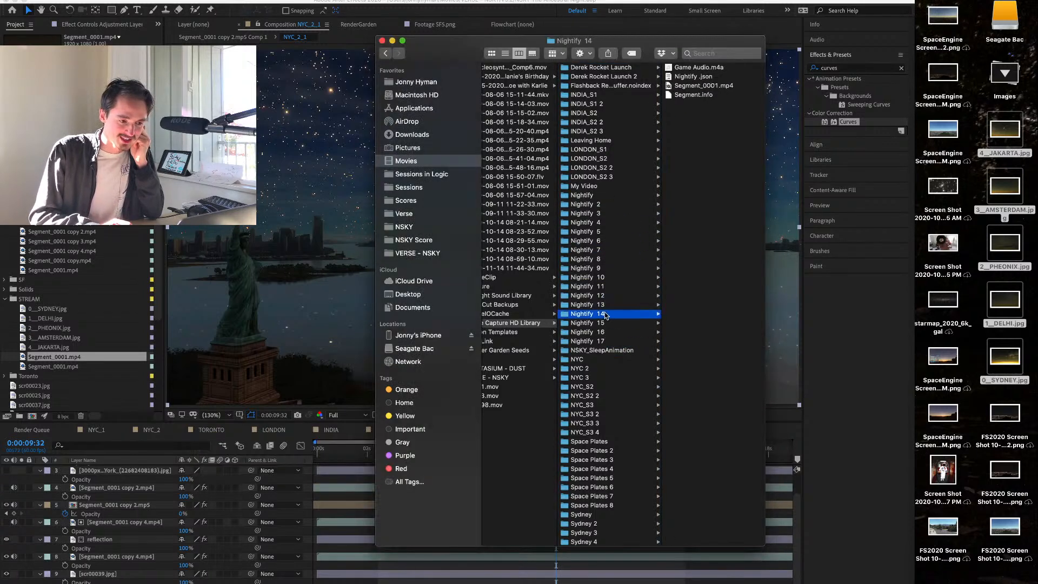
pyautogui.moveTo(691, 88); pyautogui.dragTo(587, 195)
pyautogui.click(290, 468)
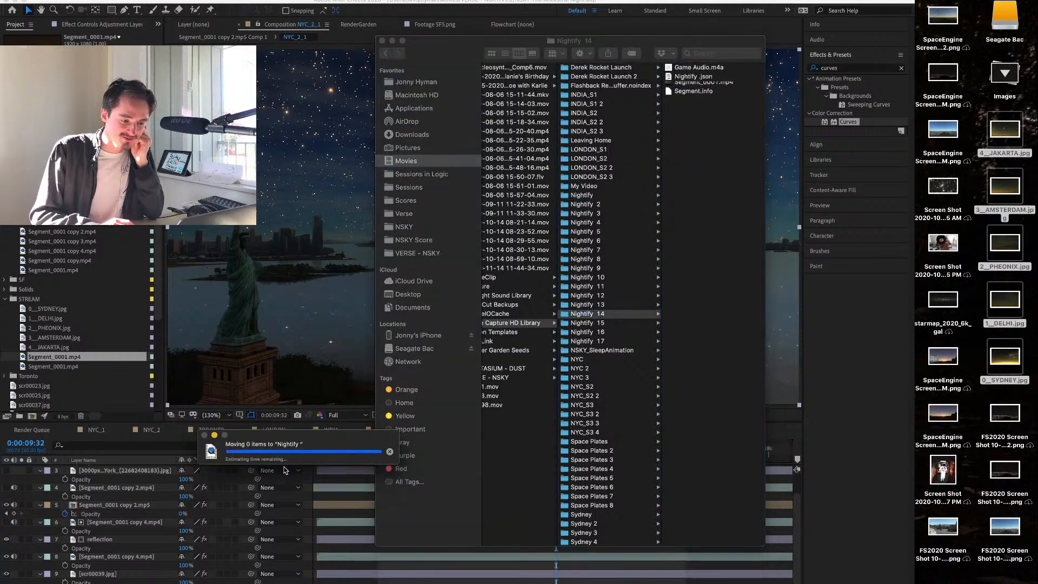
# Move the Segment_0001.mp4 clips from Nightify 15 and Nightify 16 into the Nightify folder, keeping both versions each time.
pyautogui.click(606, 332)
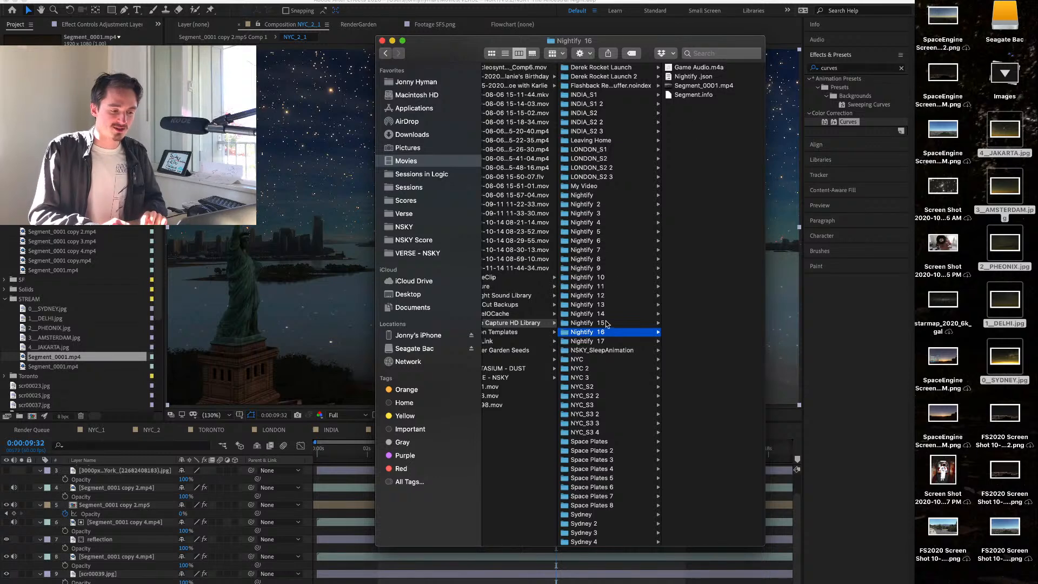
pyautogui.click(606, 322)
pyautogui.moveTo(715, 87); pyautogui.dragTo(594, 197)
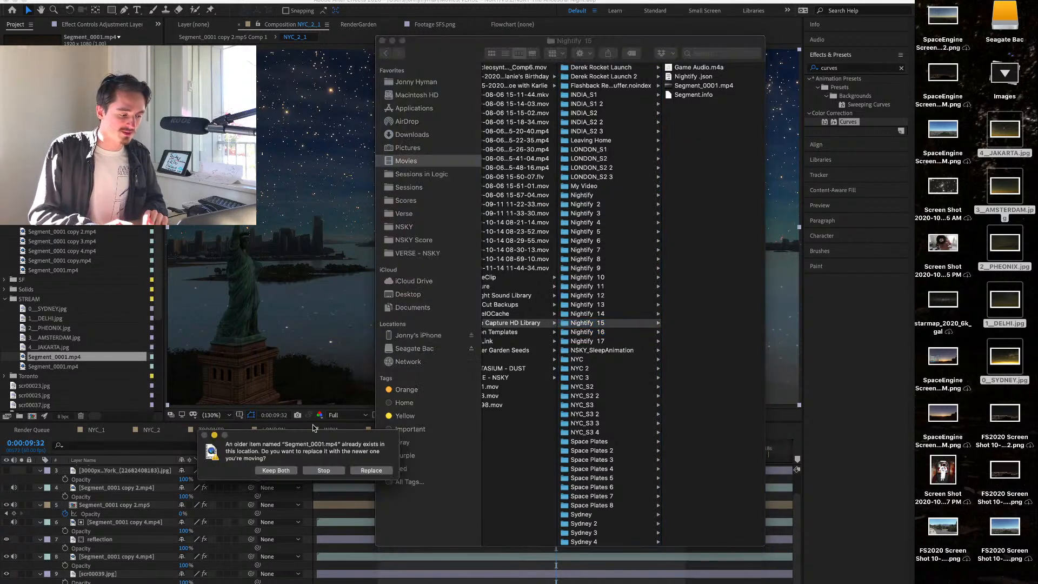
pyautogui.click(276, 471)
pyautogui.click(617, 333)
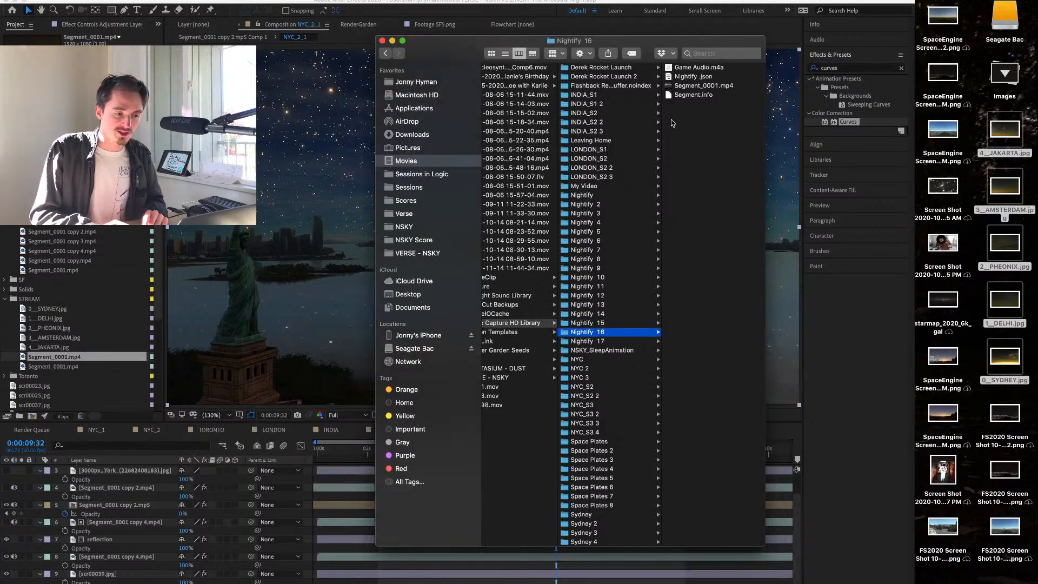
pyautogui.moveTo(692, 88); pyautogui.dragTo(594, 197)
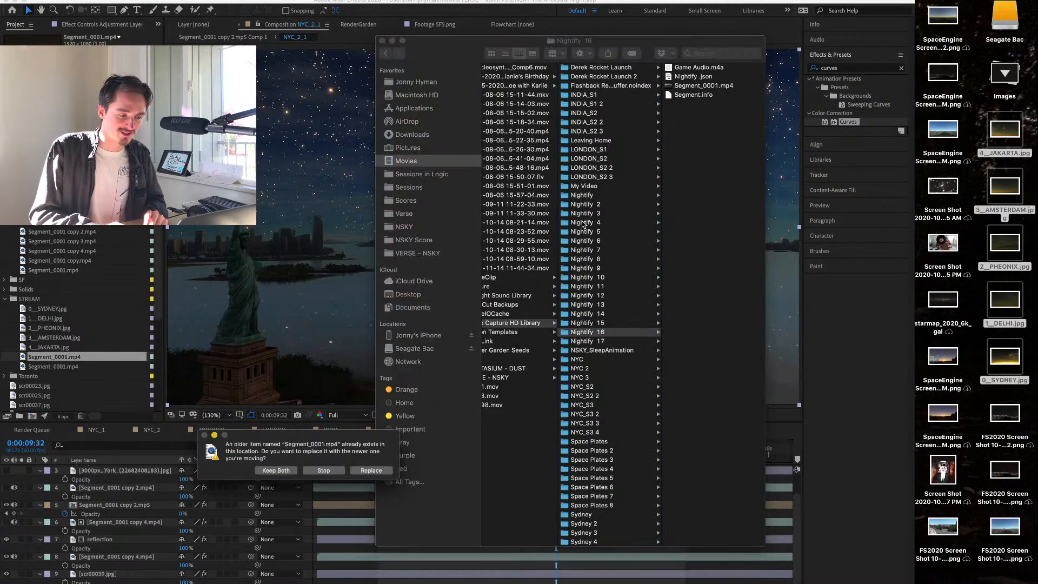
pyautogui.click(275, 471)
# Move the Segment_0001.mp4 clip from Nightify 17 into the Nightify folder, keeping both versions.
pyautogui.click(613, 342)
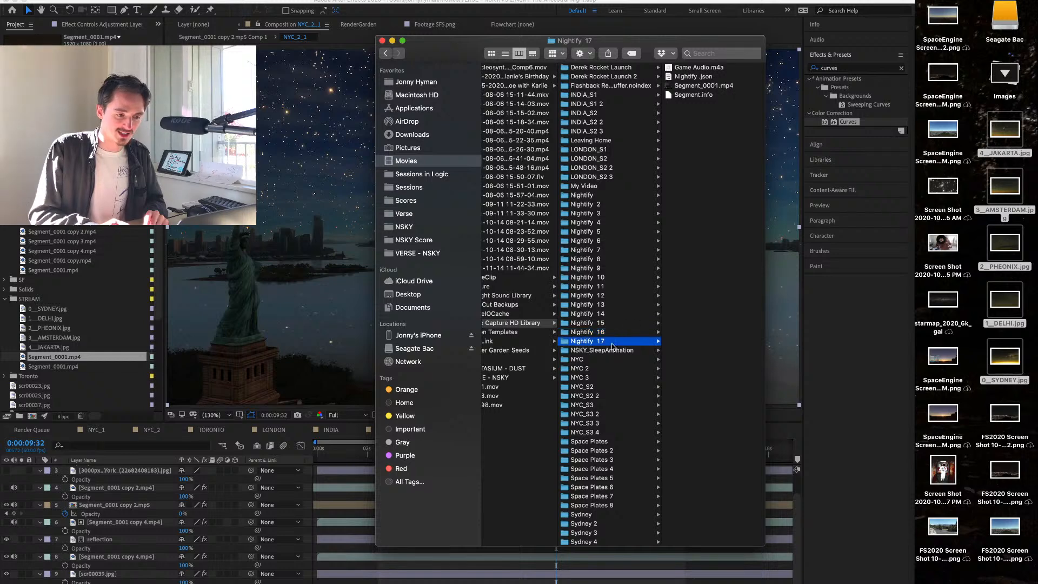
pyautogui.moveTo(703, 85); pyautogui.dragTo(581, 198)
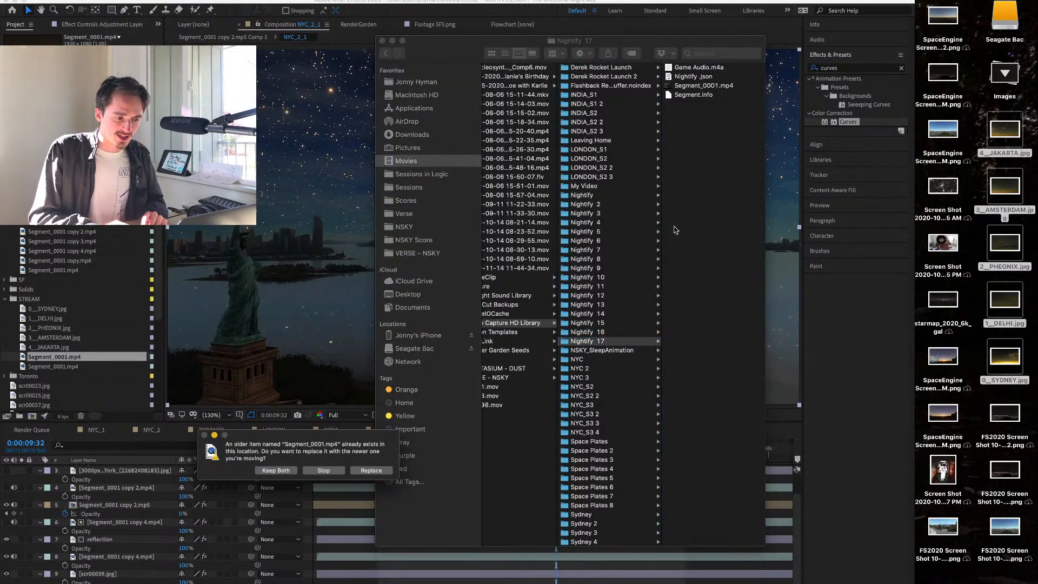
pyautogui.click(268, 472)
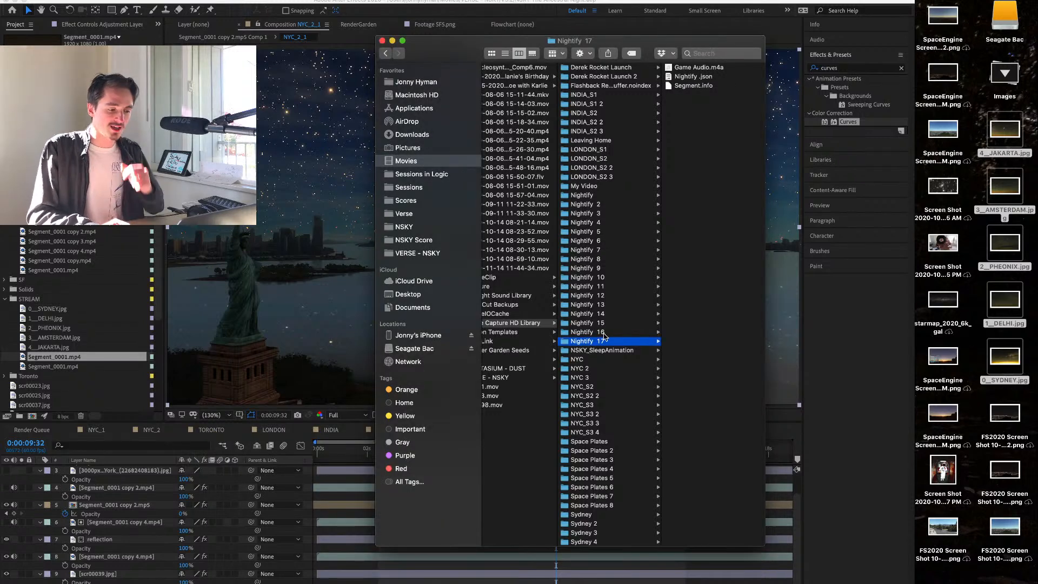
# Import all the Segment clips from the Nightify folder into After Effects' STREAM folder and delete its missing Segment_0001.mp4 item.
pyautogui.click(585, 196)
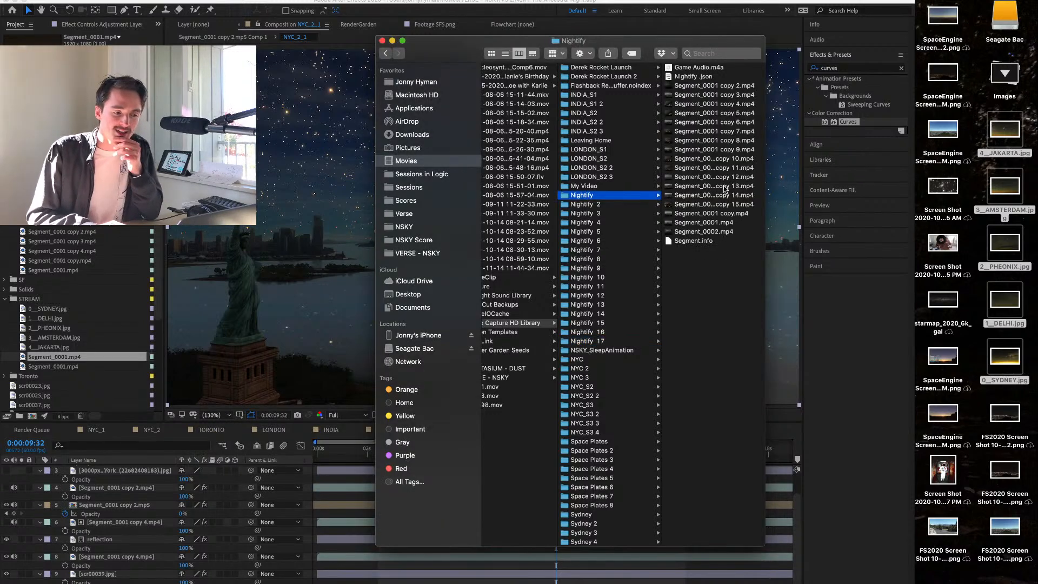
pyautogui.click(705, 232)
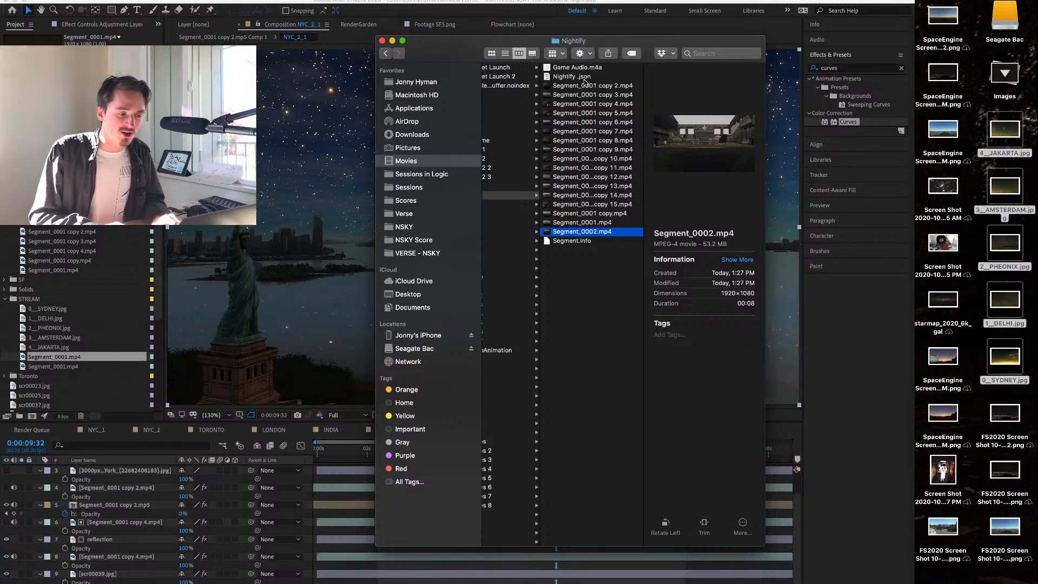
pyautogui.keyDown('shift'); pyautogui.click(585, 86); pyautogui.keyUp('shift')
pyautogui.moveTo(601, 110); pyautogui.dragTo(89, 319)
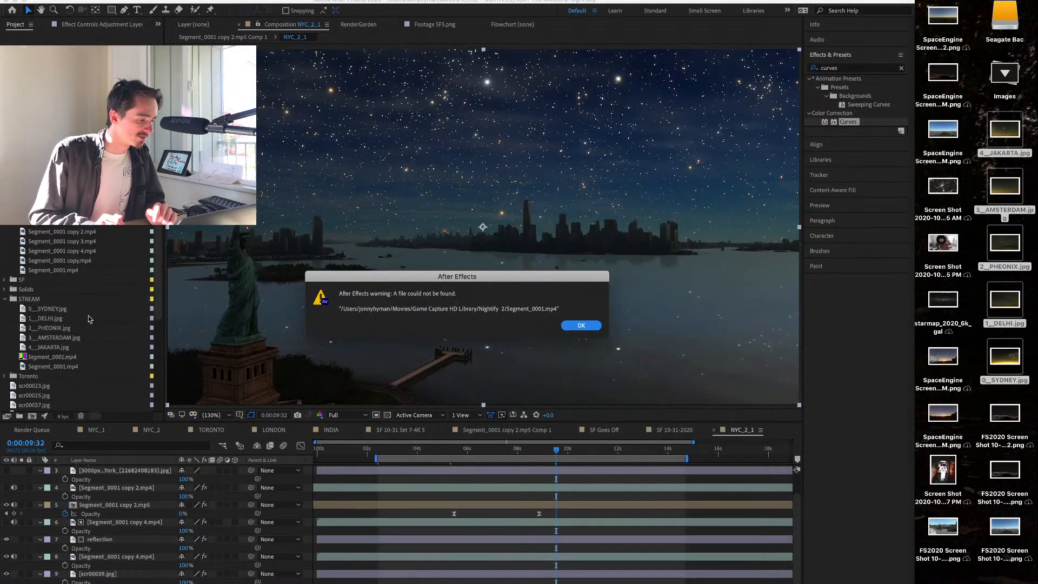
pyautogui.click(582, 325)
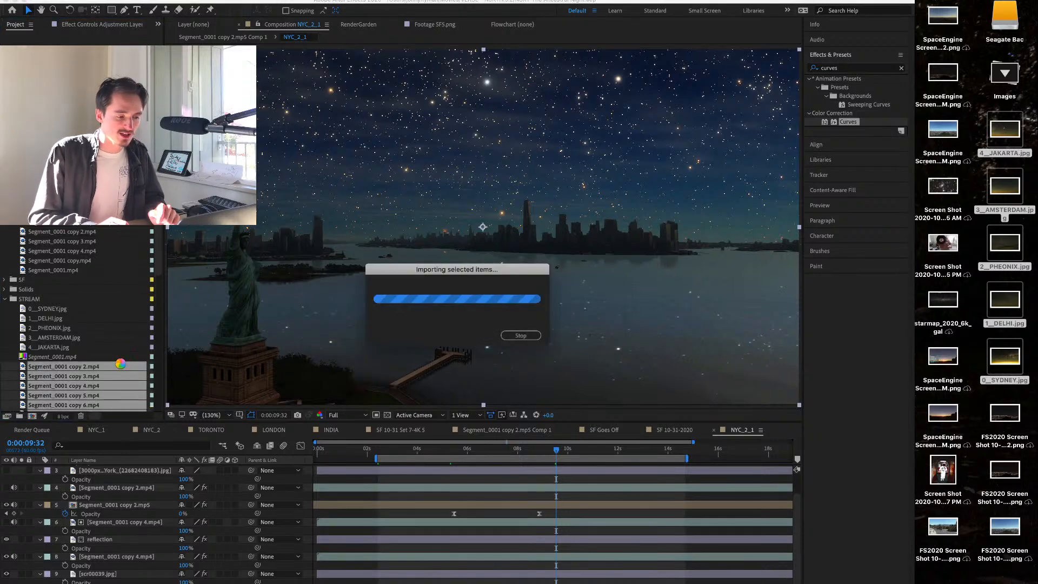
pyautogui.click(52, 272)
pyautogui.press('Delete')
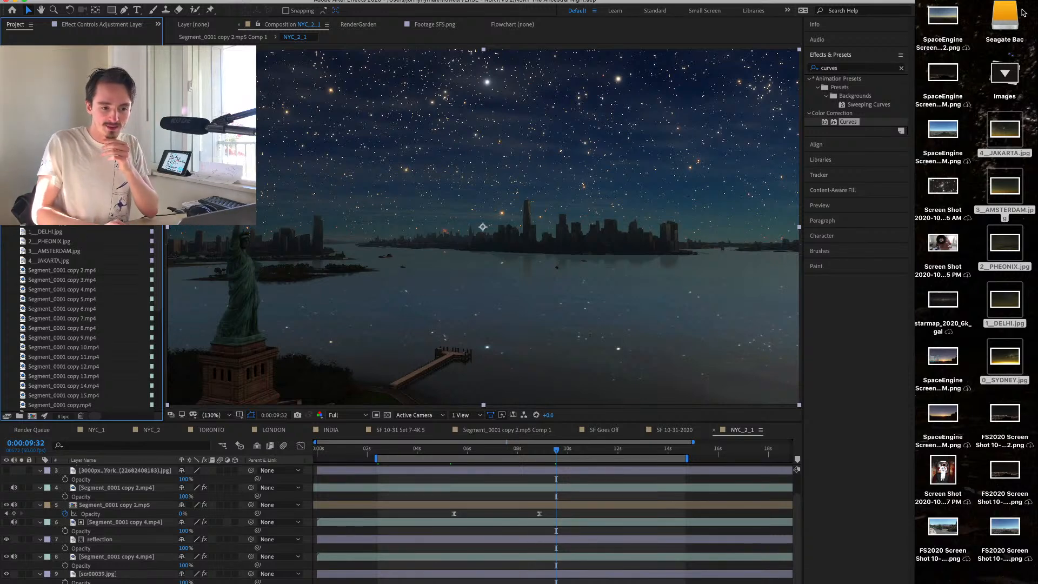
# Eject the Seagate Bac drive from the desktop.
pyautogui.rightClick(1000, 27)
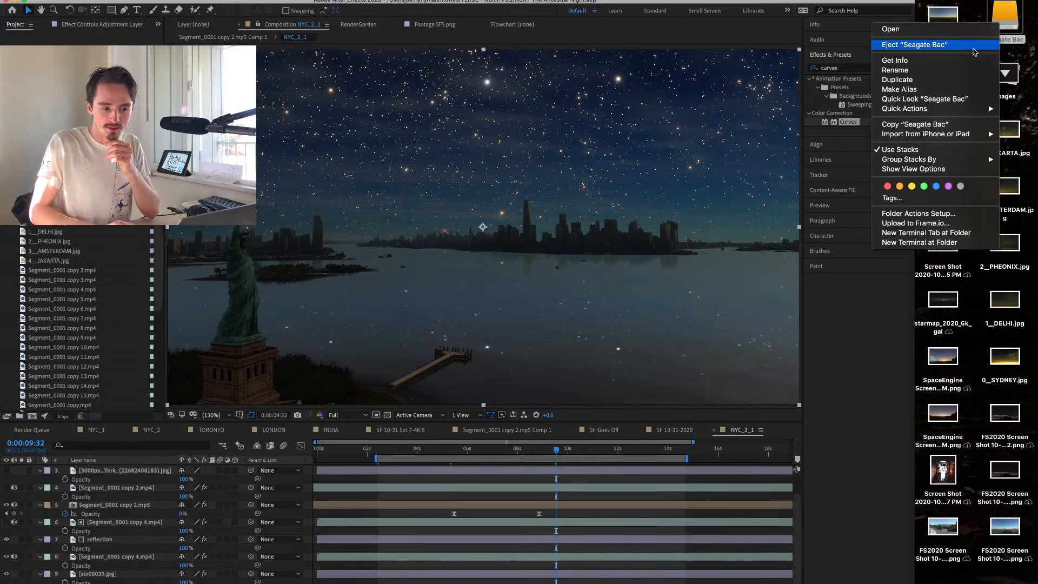
pyautogui.click(975, 52)
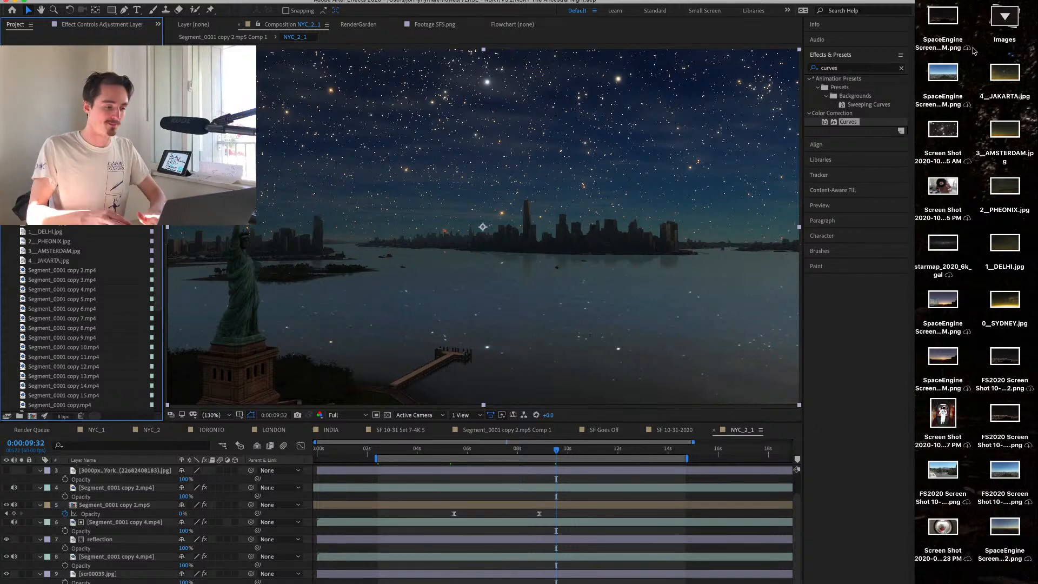
# Preview the Sydney clip Segment_0001.mp4 from the STREAM folder at about 6 seconds in.
pyautogui.click(70, 223)
pyautogui.click(74, 261)
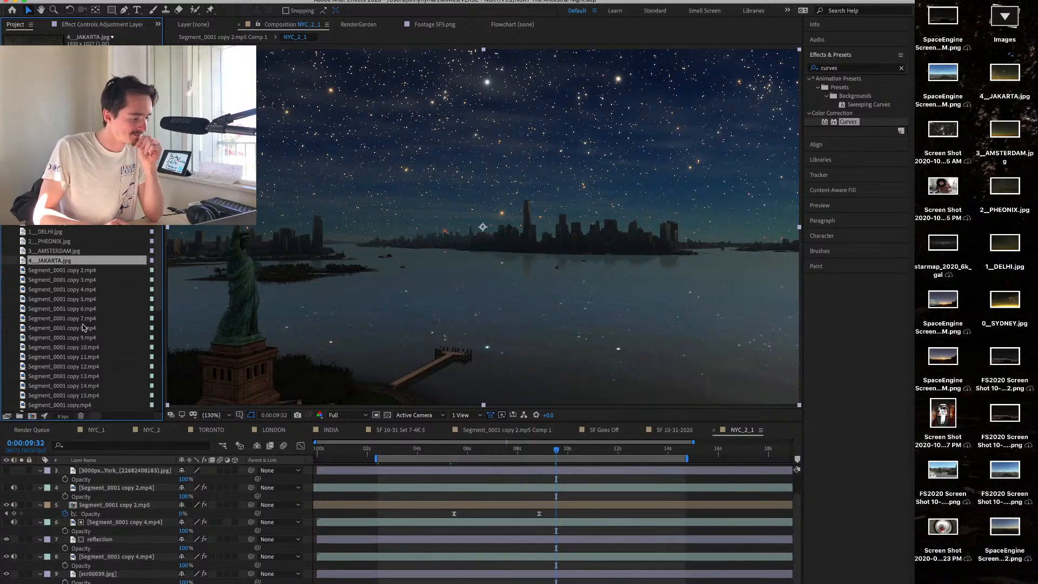
pyautogui.scroll(-4, 84, 328)
pyautogui.doubleClick(62, 309)
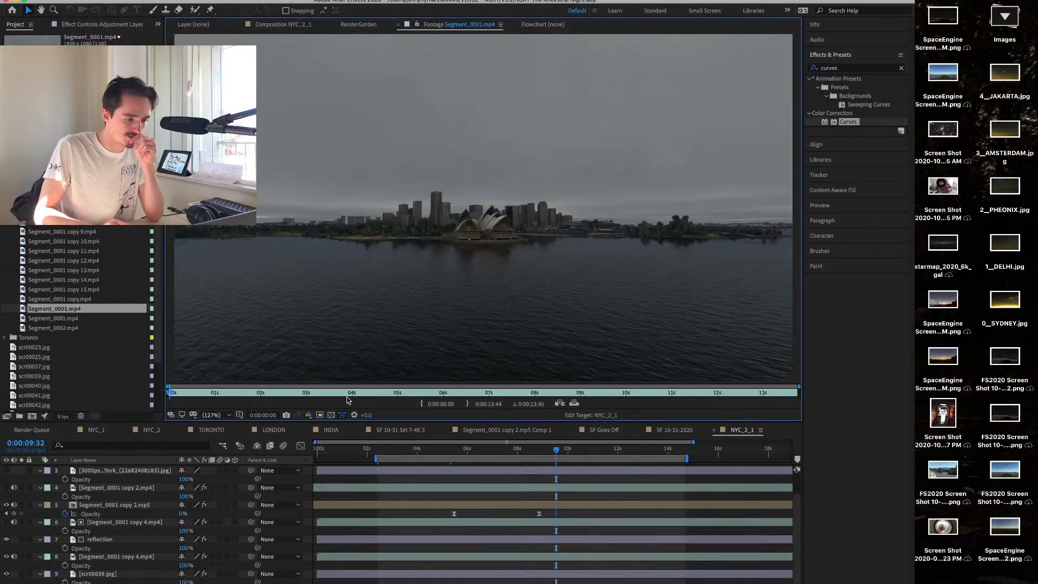
pyautogui.click(461, 393)
pyautogui.click(71, 320)
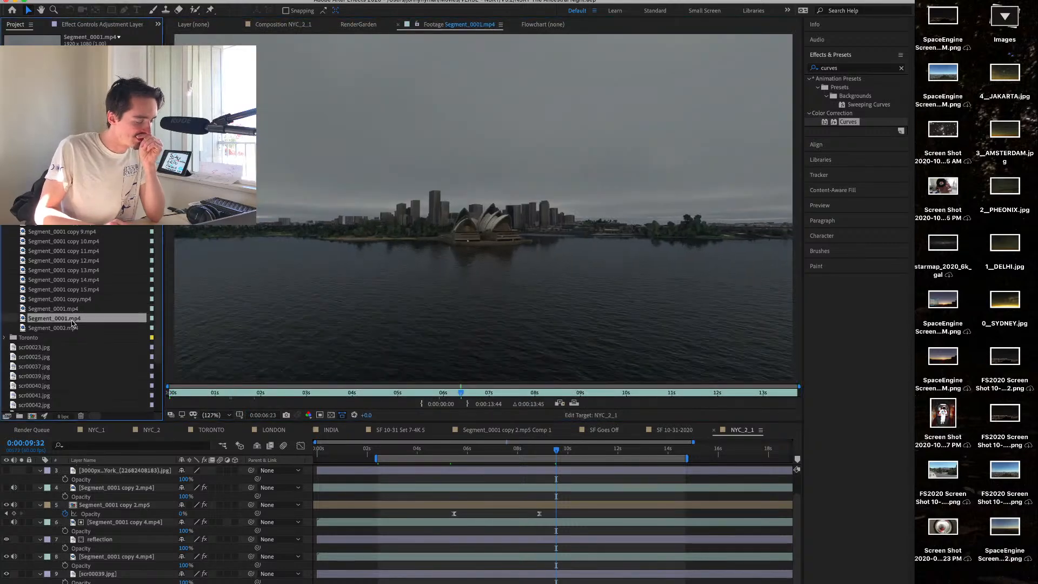
pyautogui.click(73, 329)
# Preview Segment_0001 copy.mp4 and compare the daytime clip Segment_0001 copy 14.mp4 with the night clip Segment_0001 copy 15.mp4.
pyautogui.doubleClick(78, 300)
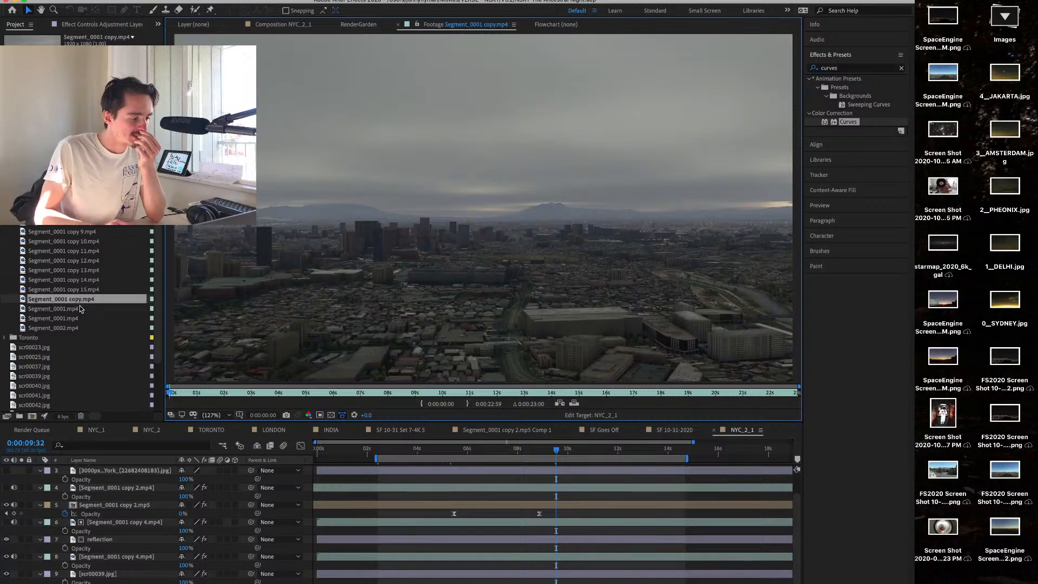
pyautogui.doubleClick(82, 290)
pyautogui.doubleClick(83, 280)
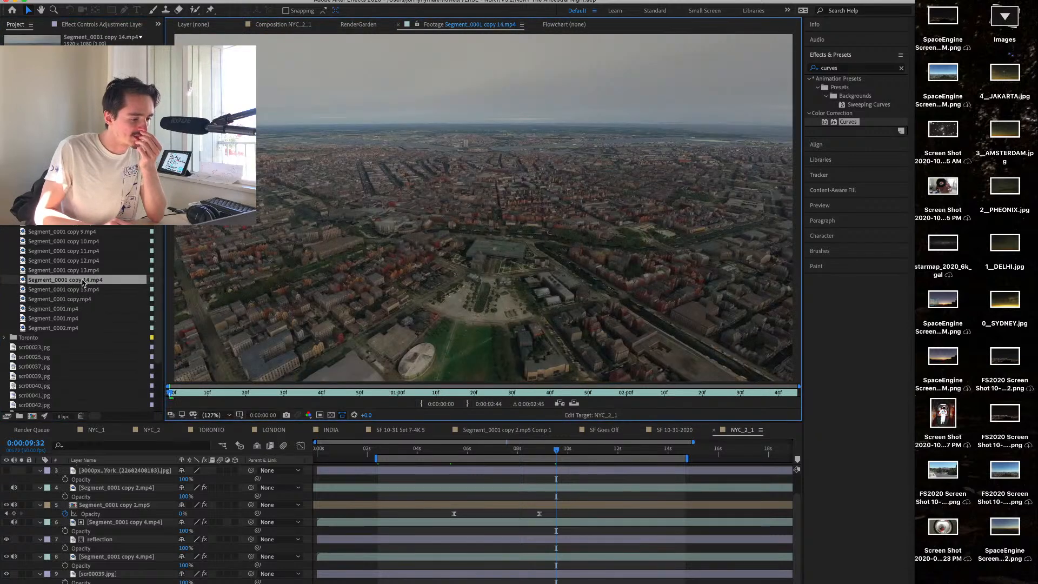
pyautogui.doubleClick(93, 290)
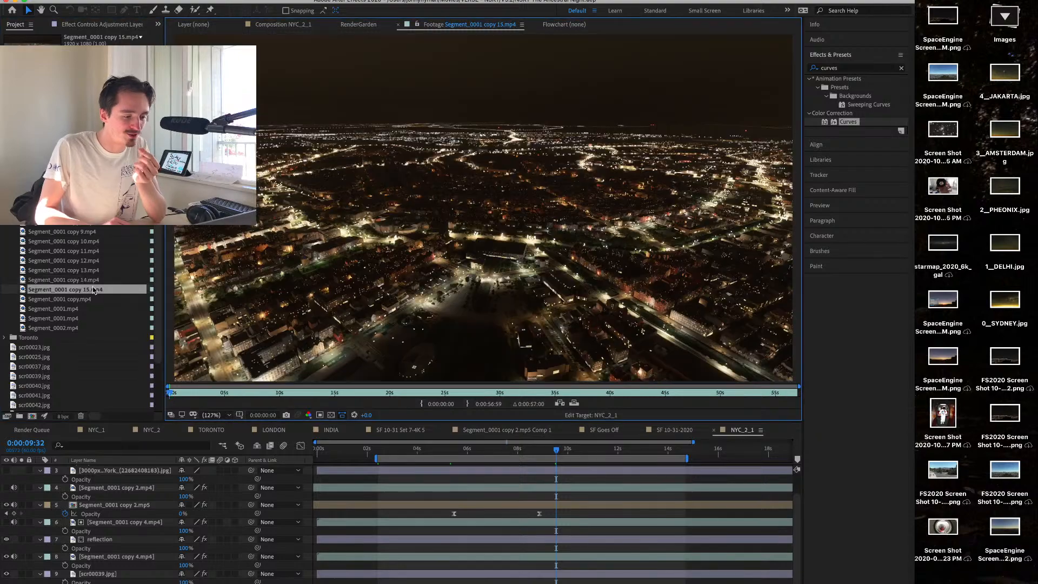
pyautogui.doubleClick(89, 280)
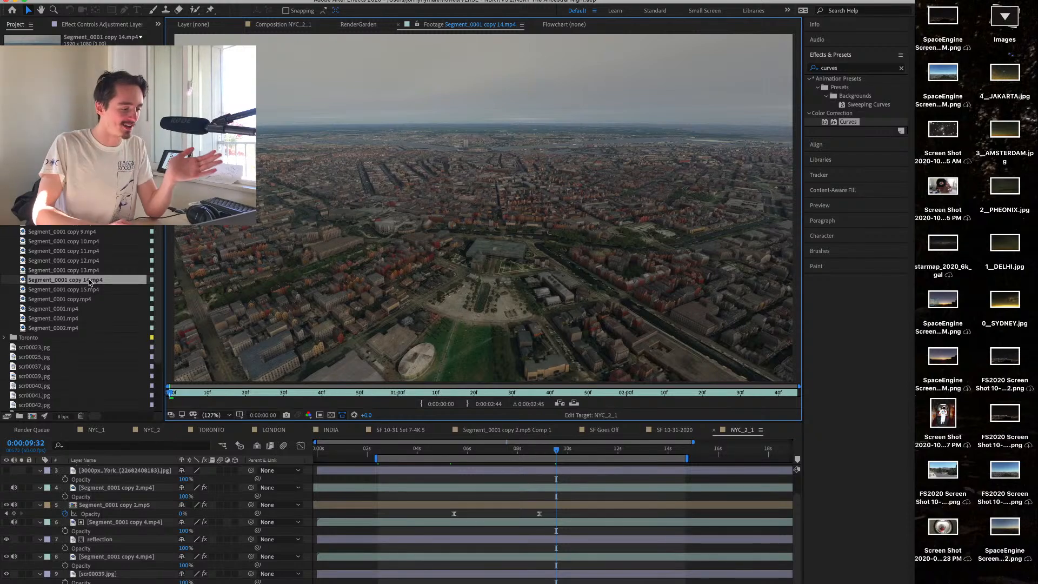
pyautogui.doubleClick(91, 290)
pyautogui.doubleClick(90, 280)
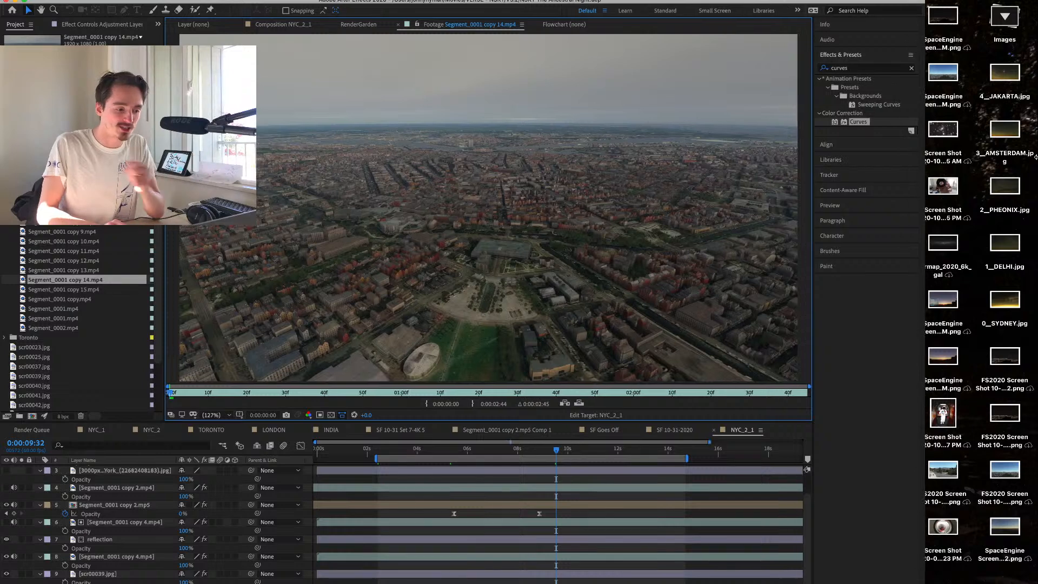
# Widen the After Effects window to the full screen width and preview the Segment_0001 clips copy 9, copy 5, copy 3 and copy 2.
pyautogui.moveTo(915, 138); pyautogui.dragTo(1036, 171)
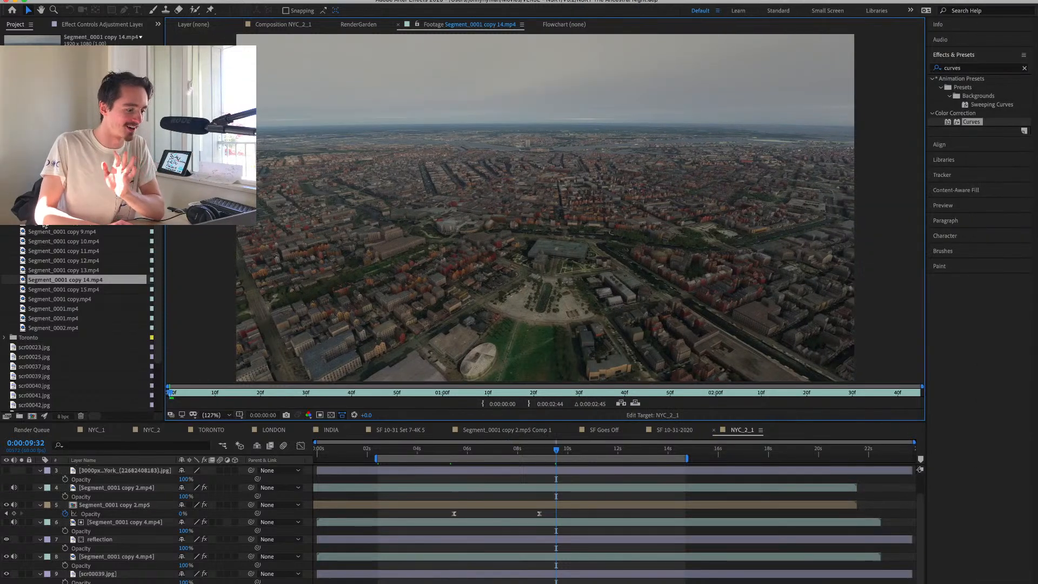
pyautogui.doubleClick(71, 233)
pyautogui.doubleClick(68, 193)
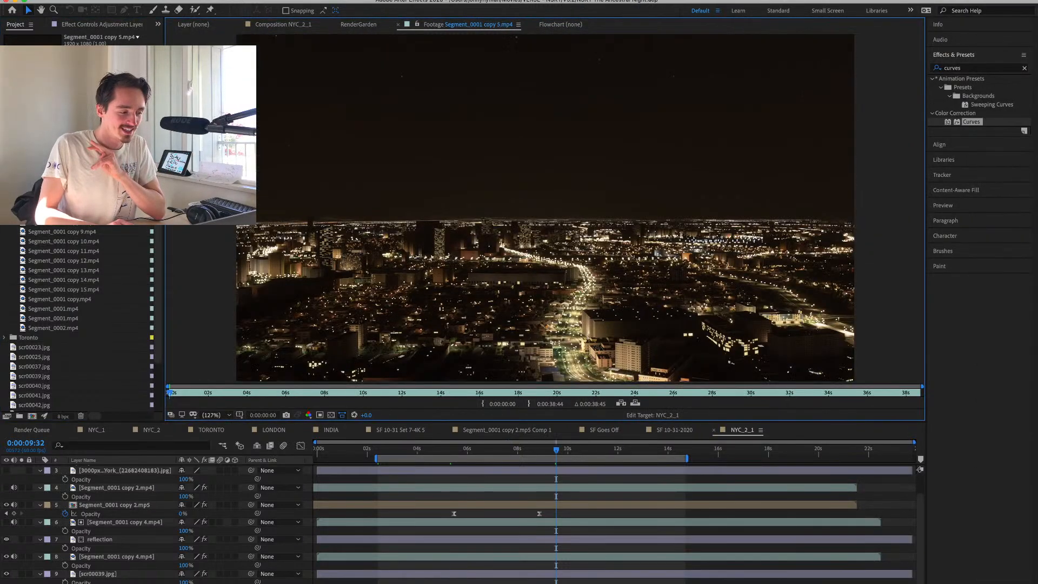
pyautogui.doubleClick(67, 164)
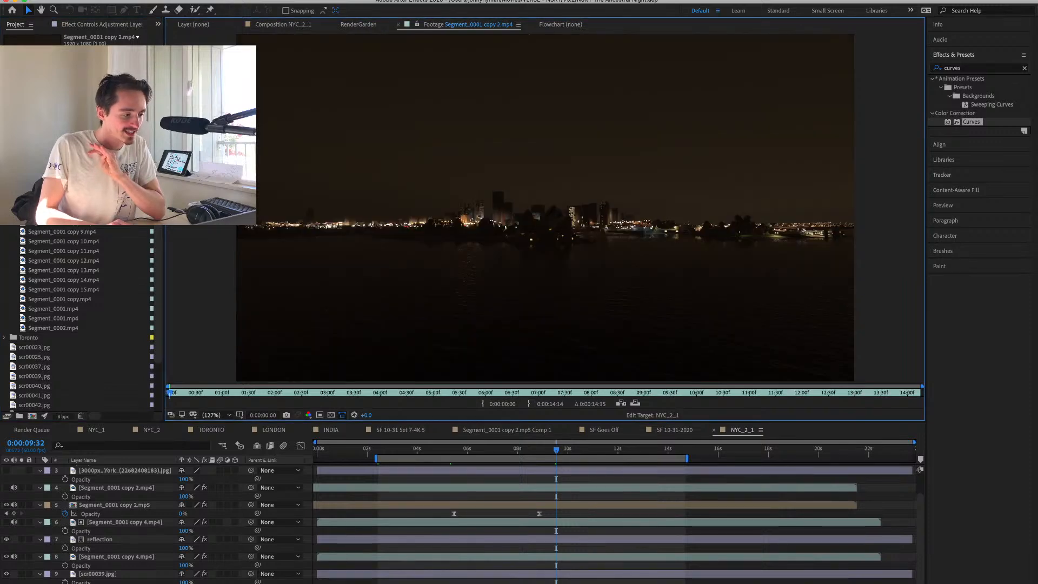
pyautogui.doubleClick(68, 173)
pyautogui.doubleClick(67, 165)
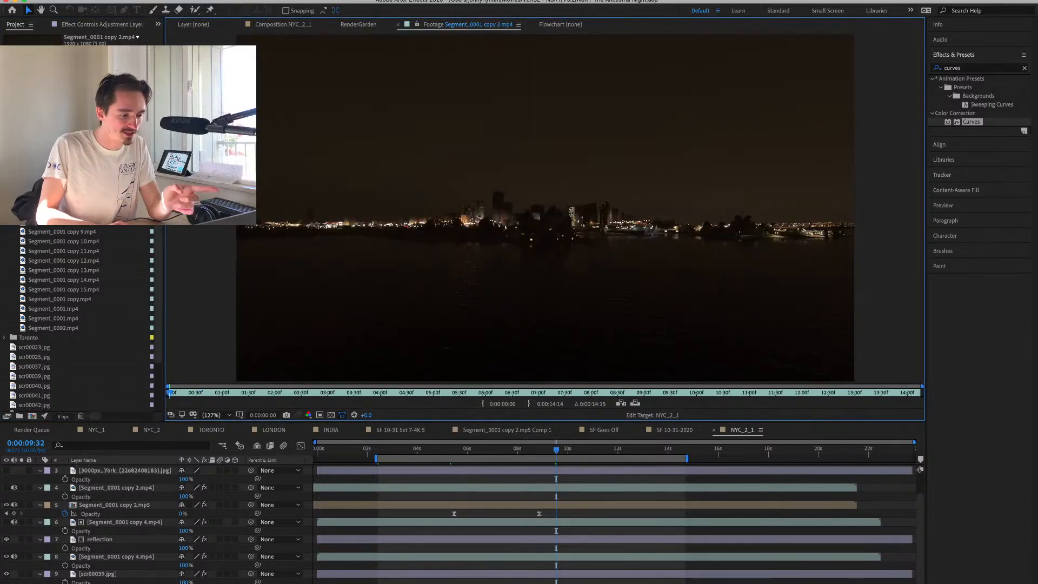
# Preview Segment_0002.mp4 and the daytime Segment_0001.mp4, and create a new composition from the daytime clip.
pyautogui.doubleClick(62, 328)
pyautogui.doubleClick(64, 318)
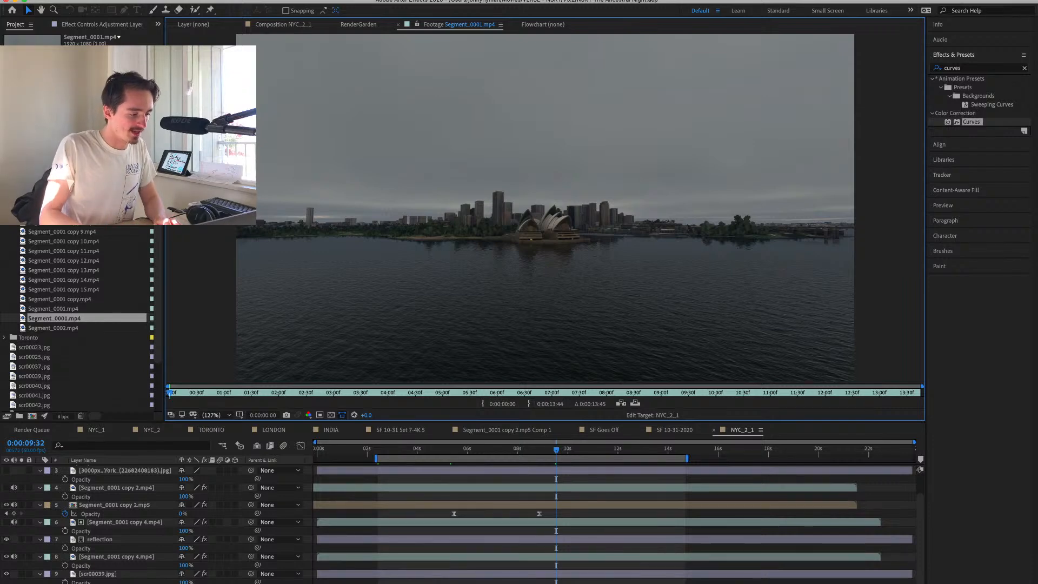
pyautogui.rightClick(81, 319)
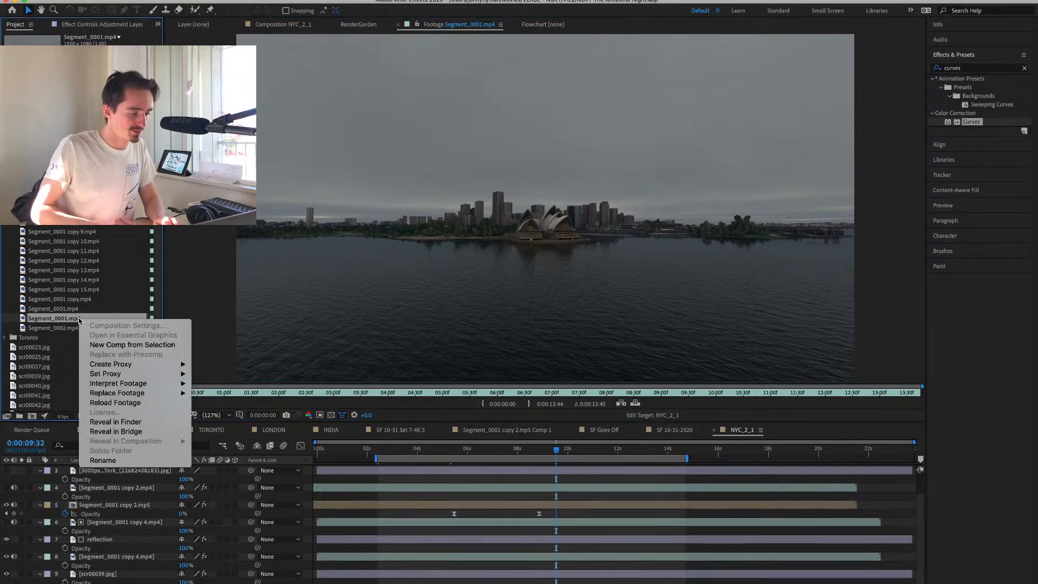
pyautogui.click(123, 345)
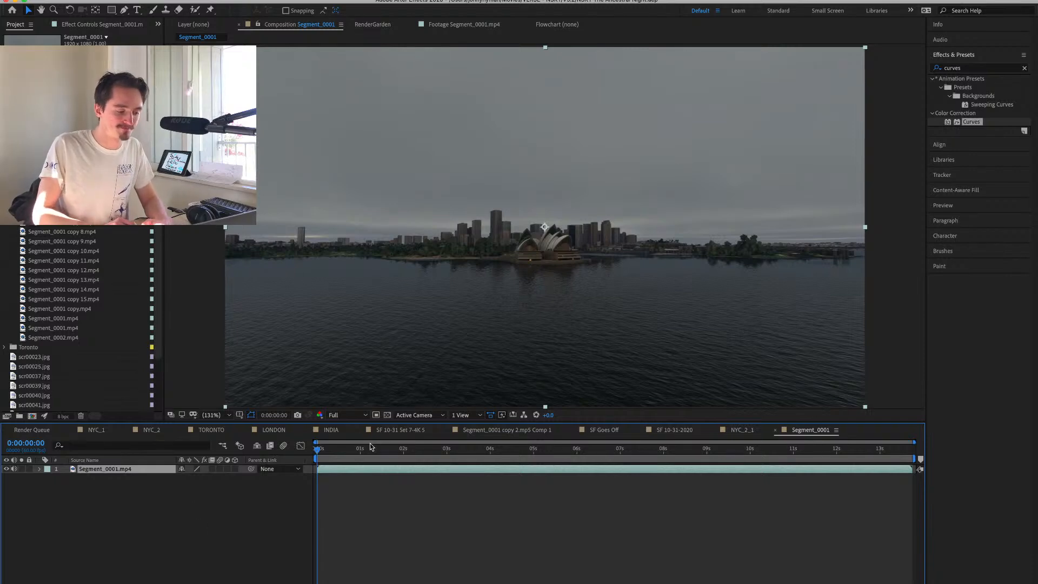
pyautogui.moveTo(371, 448); pyautogui.dragTo(761, 473)
pyautogui.press('space')
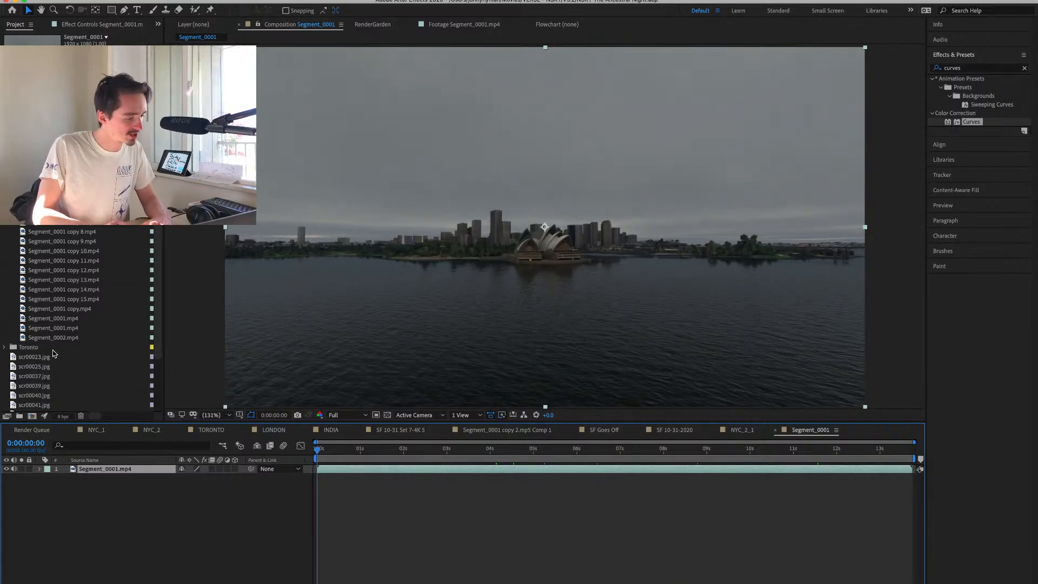
# Add the night clip Segment_0001 copy 2.mp4 above the daytime layer, compare the two by toggling its visibility, and reveal its Opacity property.
pyautogui.click(62, 173)
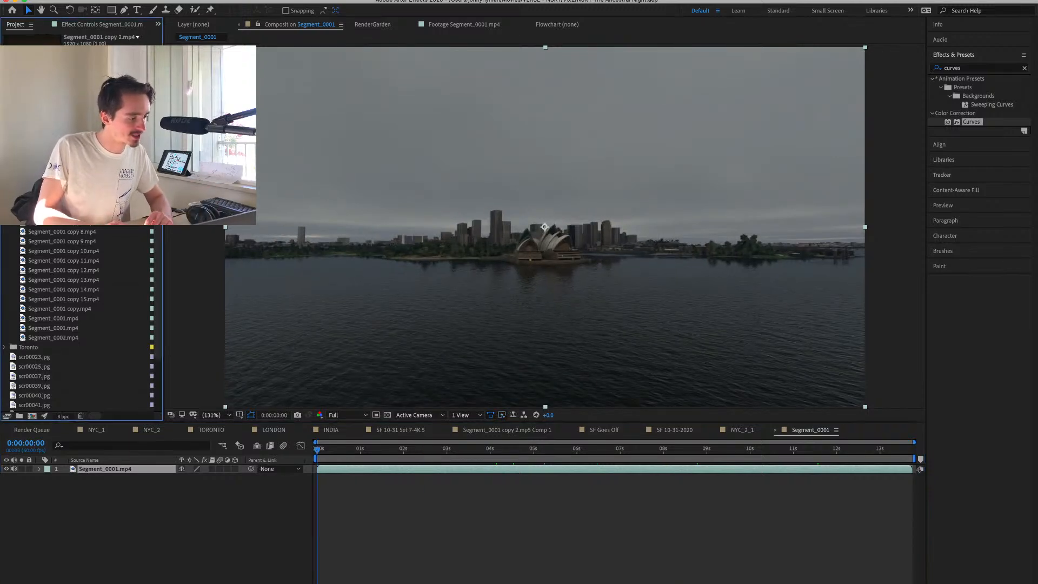
pyautogui.moveTo(62, 174); pyautogui.dragTo(178, 469)
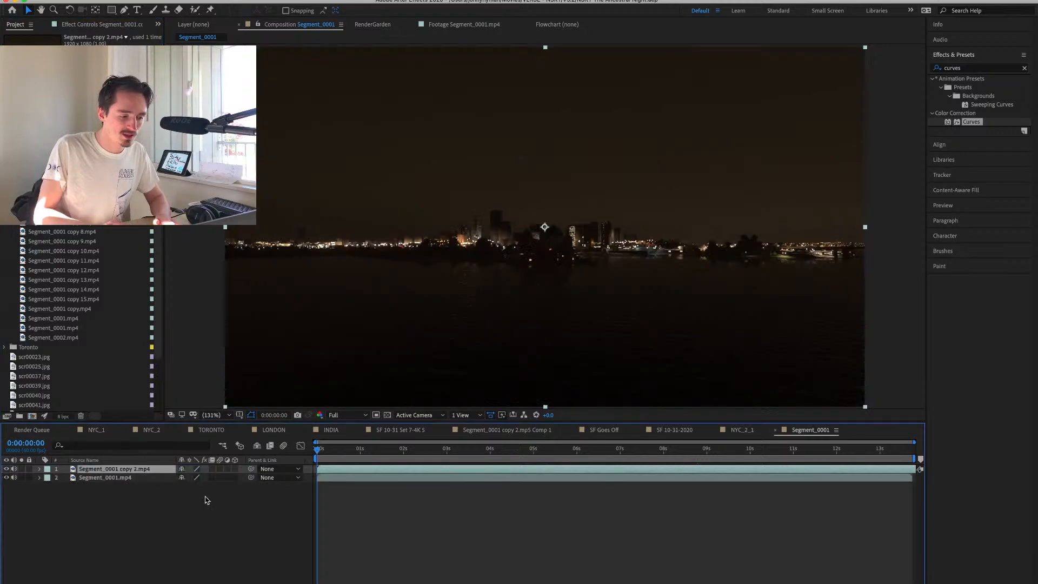
pyautogui.click(7, 470)
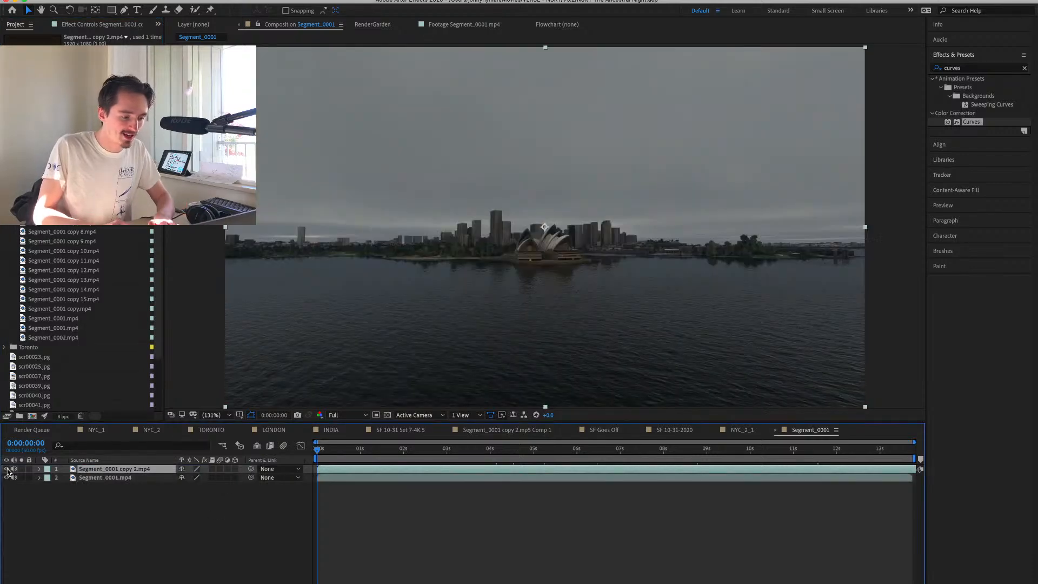
pyautogui.click(7, 469)
pyautogui.press('t')
pyautogui.moveTo(181, 480); pyautogui.dragTo(676, 460)
pyautogui.moveTo(216, 581); pyautogui.dragTo(299, 573)
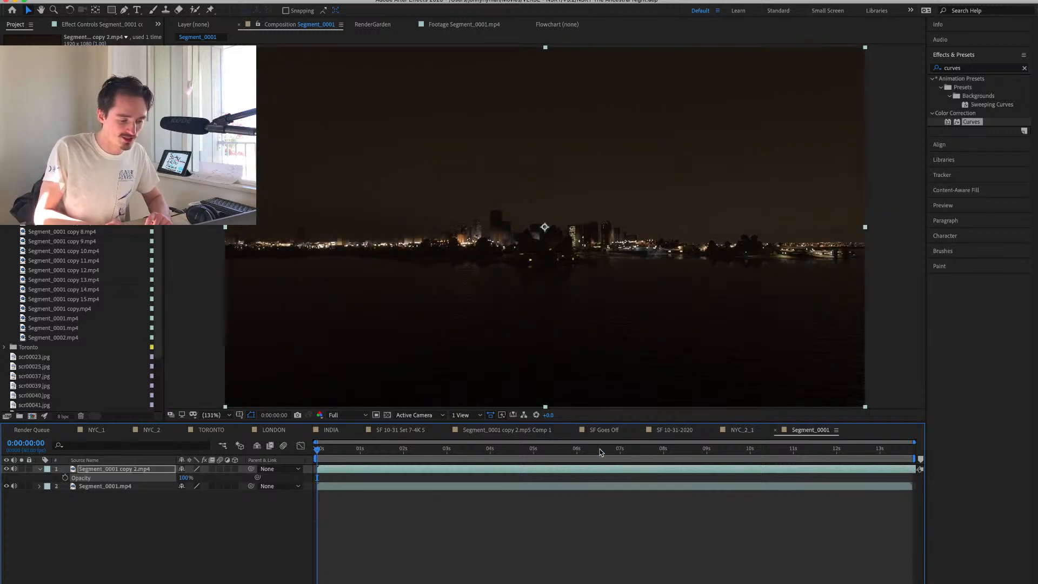
# Examine the night layer's skyline and Opera House up close at several points in the clip.
pyautogui.moveTo(600, 452); pyautogui.dragTo(706, 453)
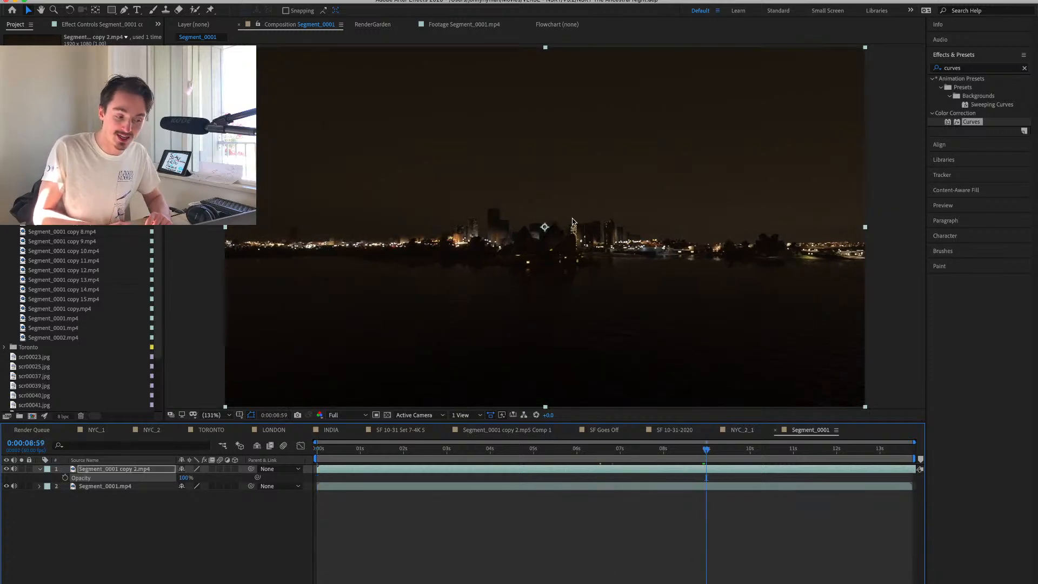
pyautogui.scroll(4, 573, 222)
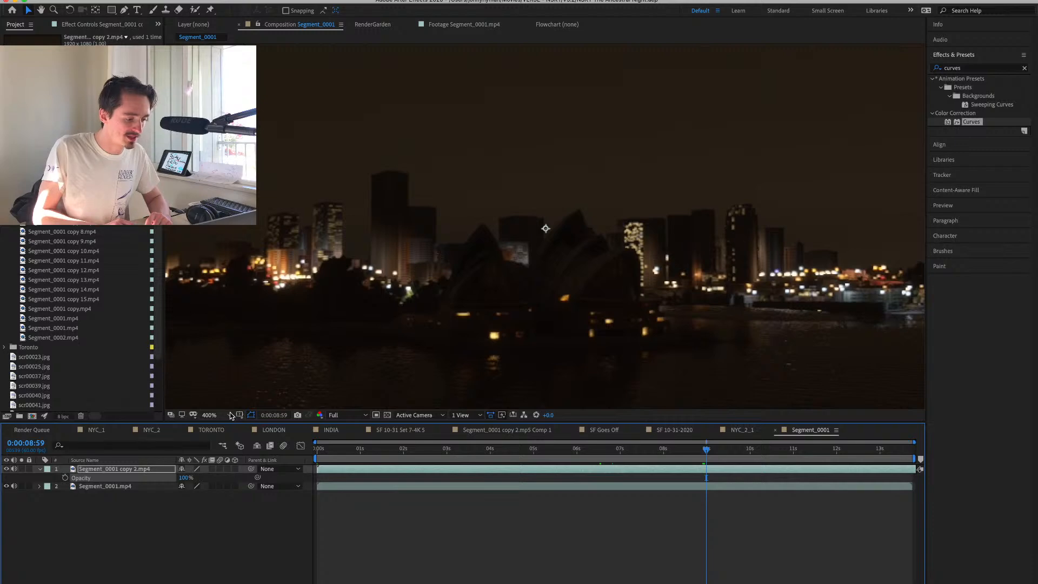
pyautogui.scroll(-2, 336, 359)
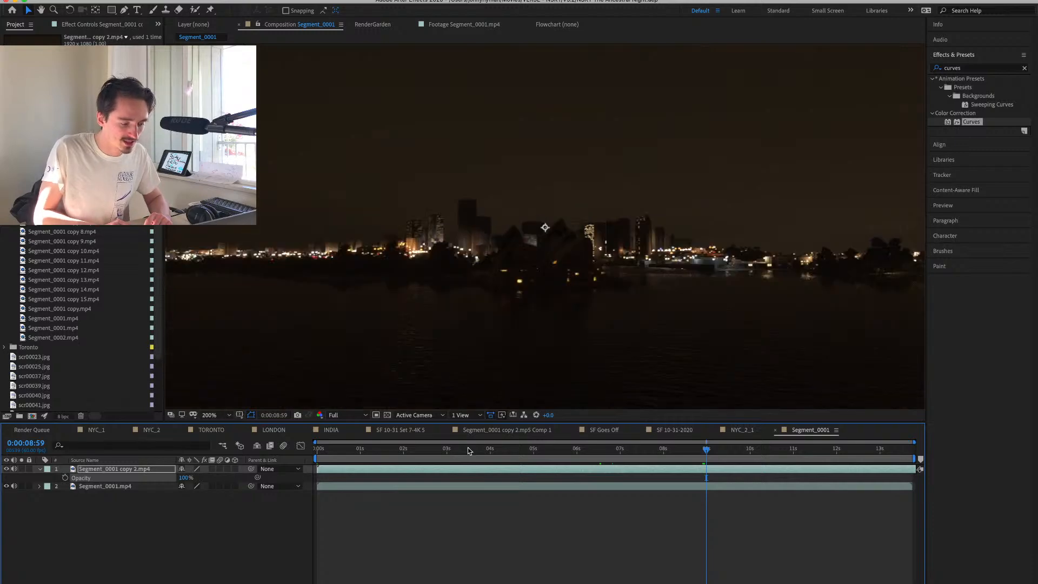
pyautogui.moveTo(468, 449); pyautogui.dragTo(668, 457)
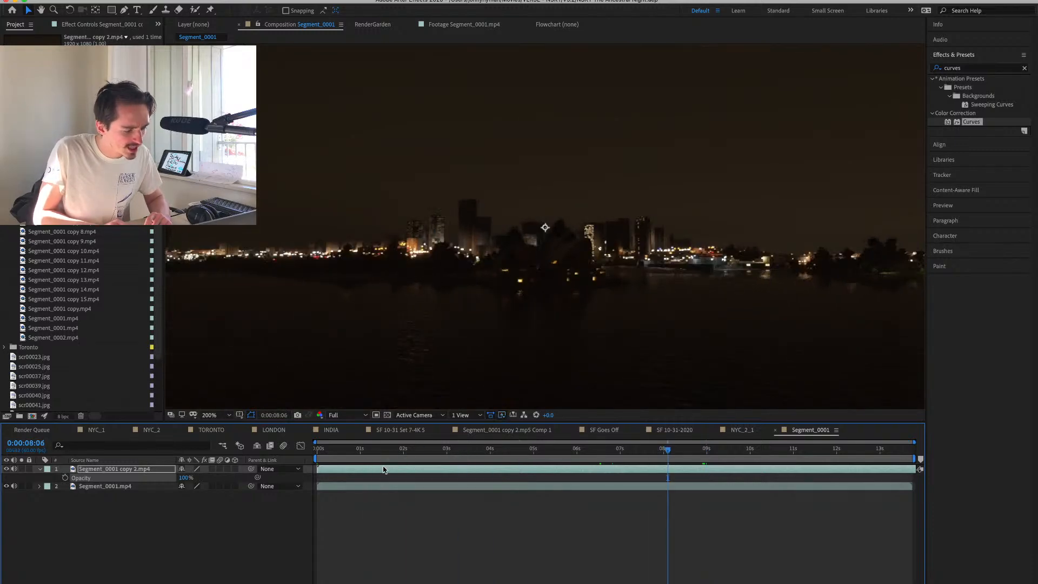
# Try the Classic Difference blending mode on the night layer to check its alignment with the daytime layer over time, and restore Normal.
pyautogui.press('F4')
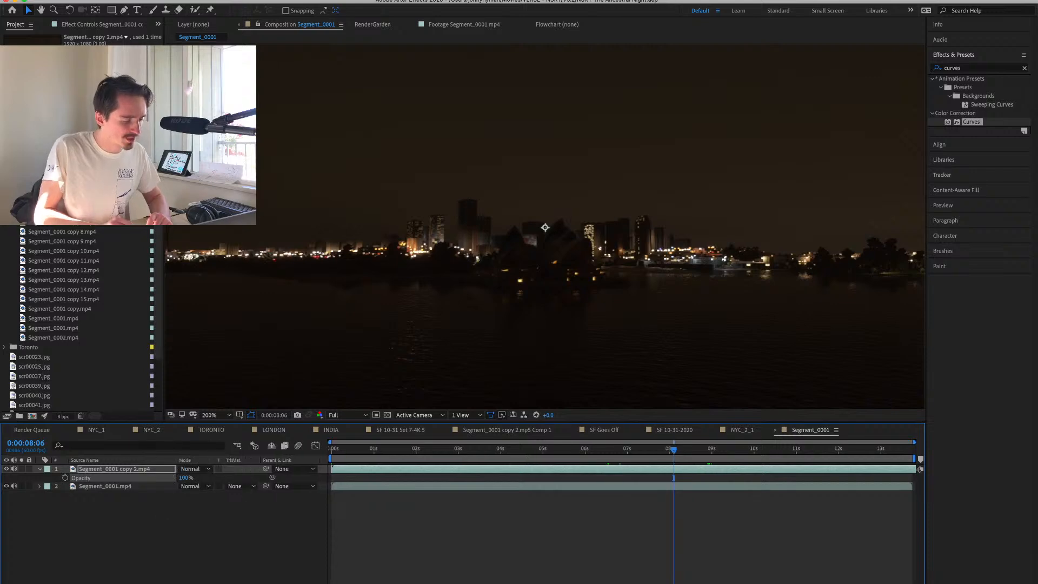
pyautogui.click(190, 470)
pyautogui.click(206, 464)
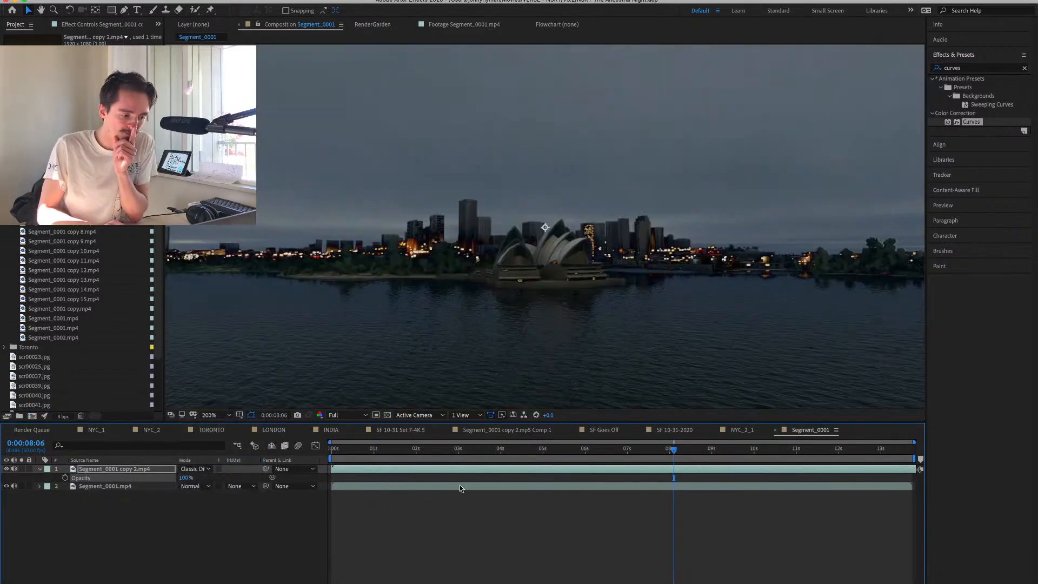
pyautogui.moveTo(674, 451); pyautogui.dragTo(467, 454)
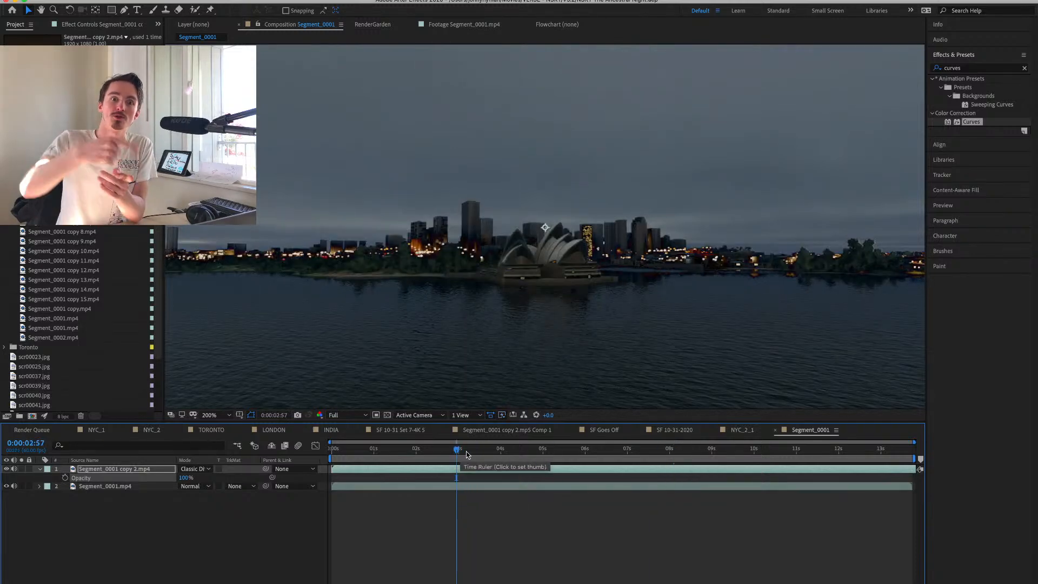
pyautogui.click(665, 449)
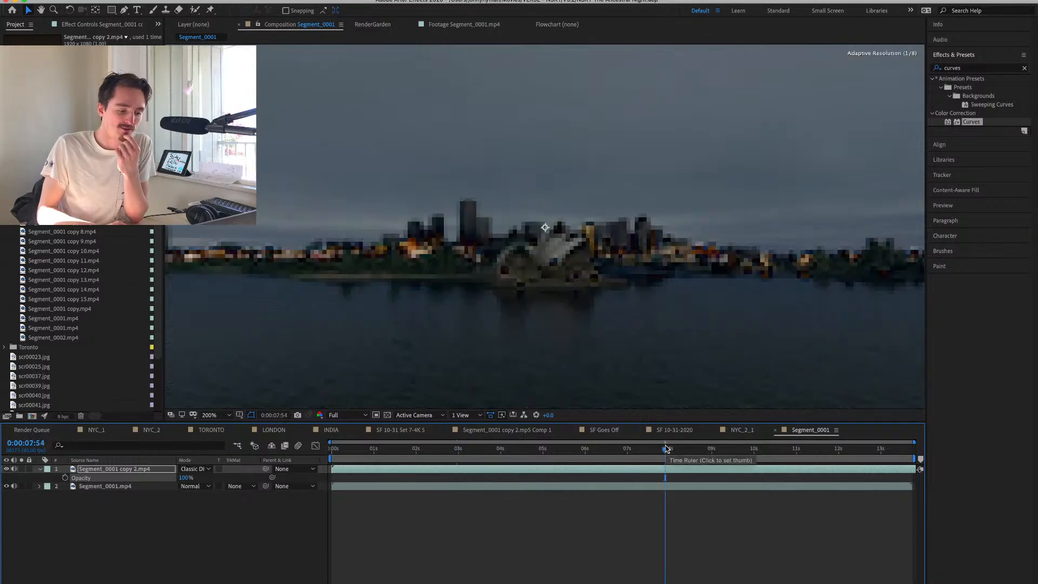
pyautogui.moveTo(666, 449); pyautogui.dragTo(751, 455)
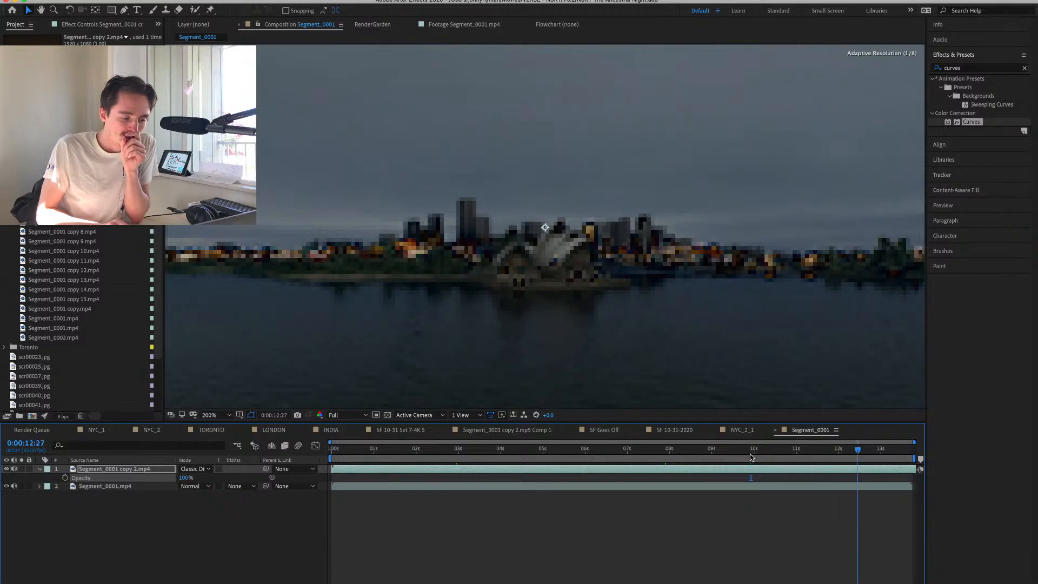
pyautogui.press('space')
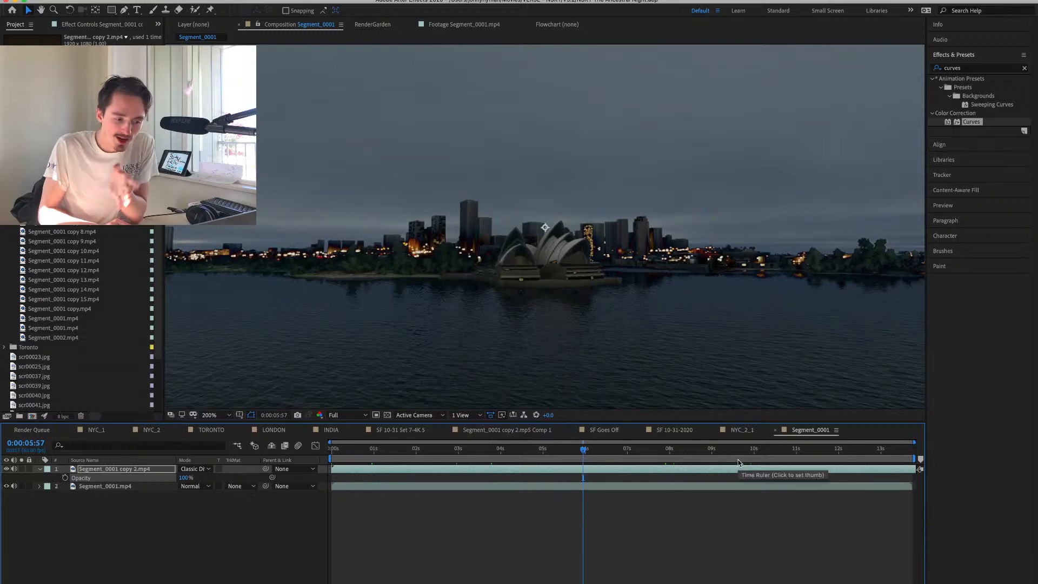
pyautogui.click(777, 450)
pyautogui.click(852, 450)
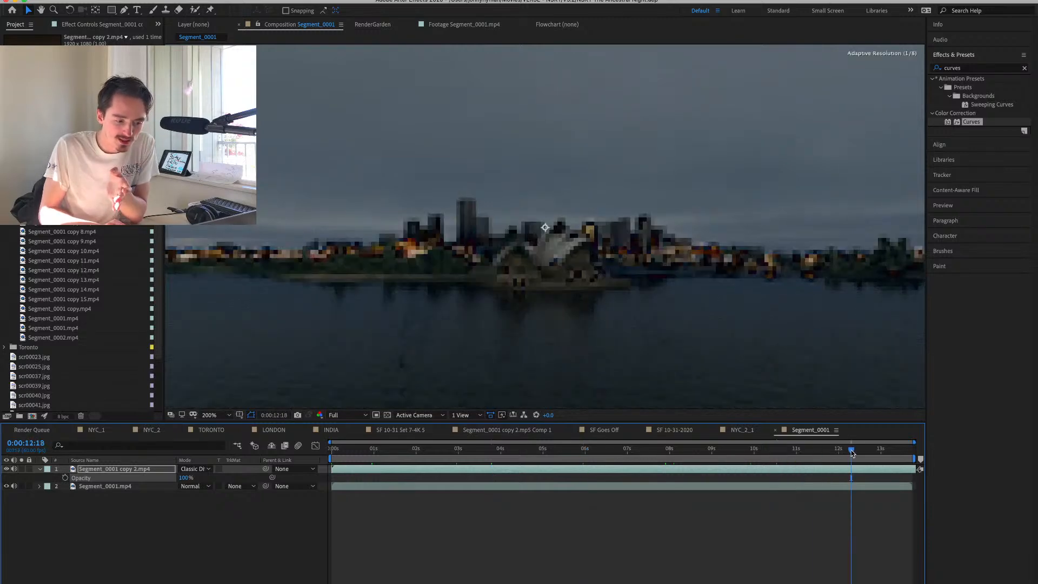
pyautogui.moveTo(851, 450); pyautogui.dragTo(521, 450)
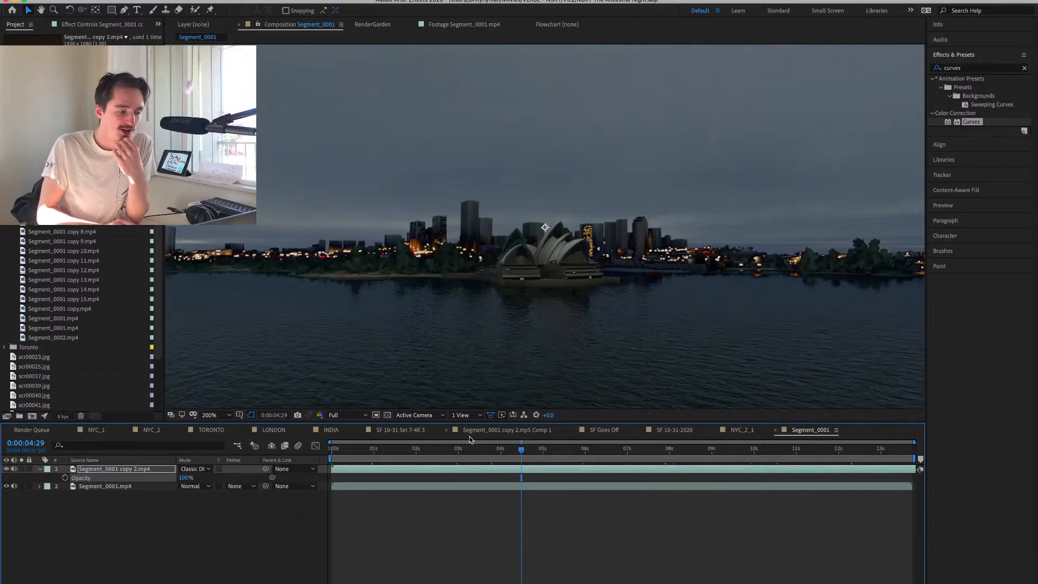
pyautogui.click(197, 469)
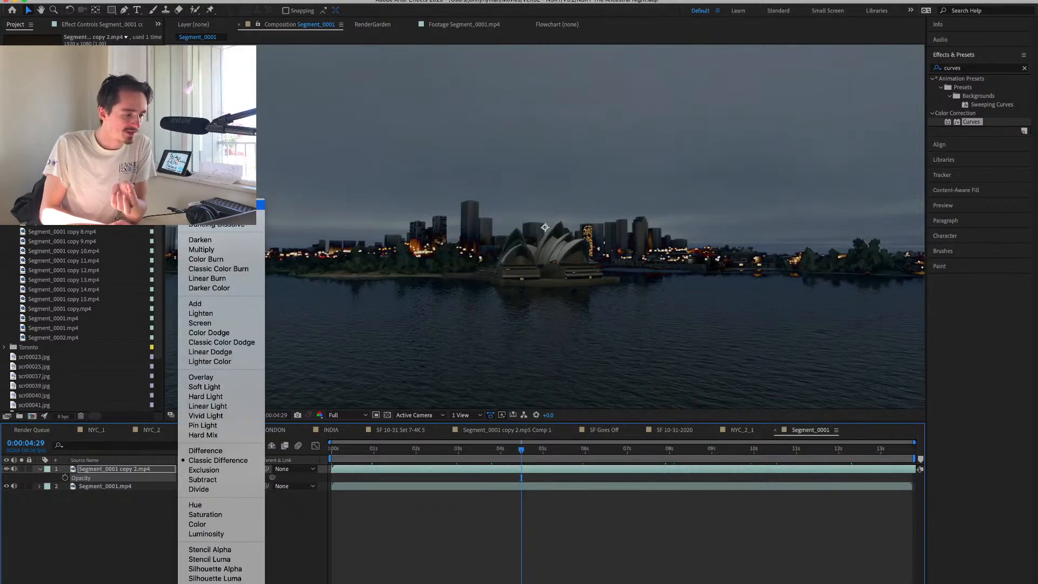
pyautogui.click(194, 235)
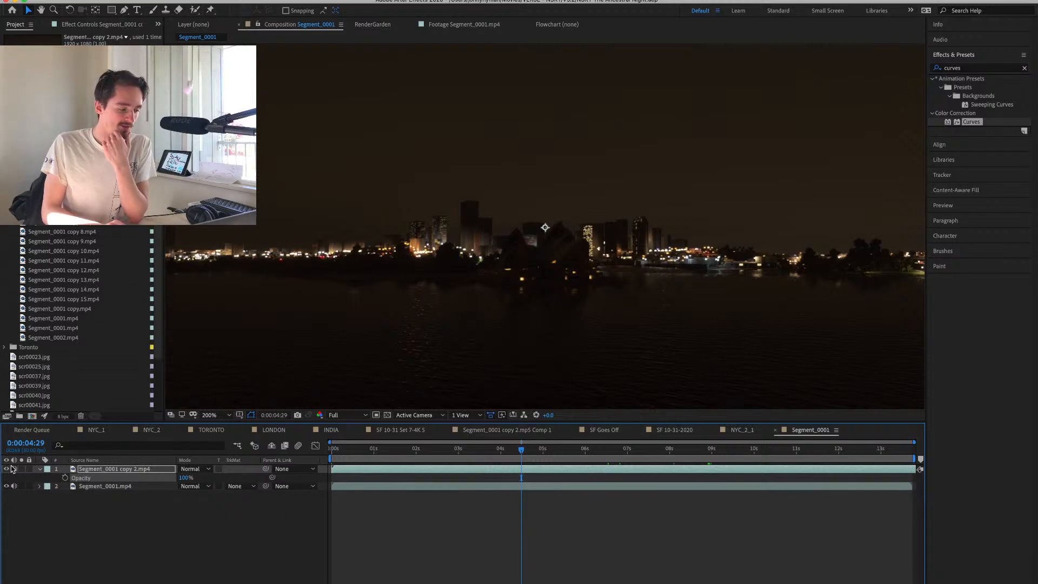
# Hide the night layer and apply the Extract keying effect to the daytime Segment_0001.mp4 layer.
pyautogui.click(149, 488)
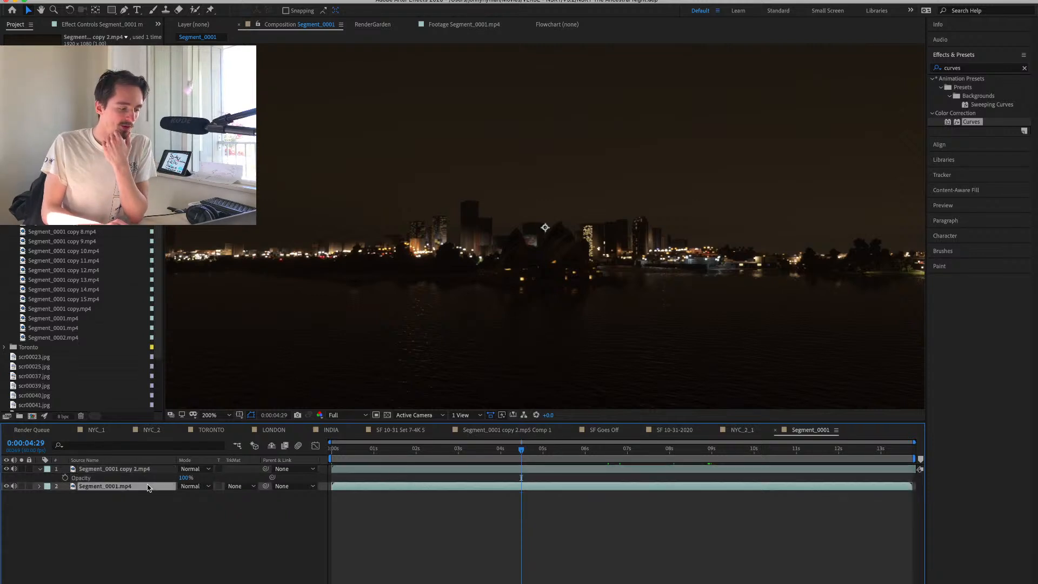
pyautogui.click(6, 469)
pyautogui.click(965, 70)
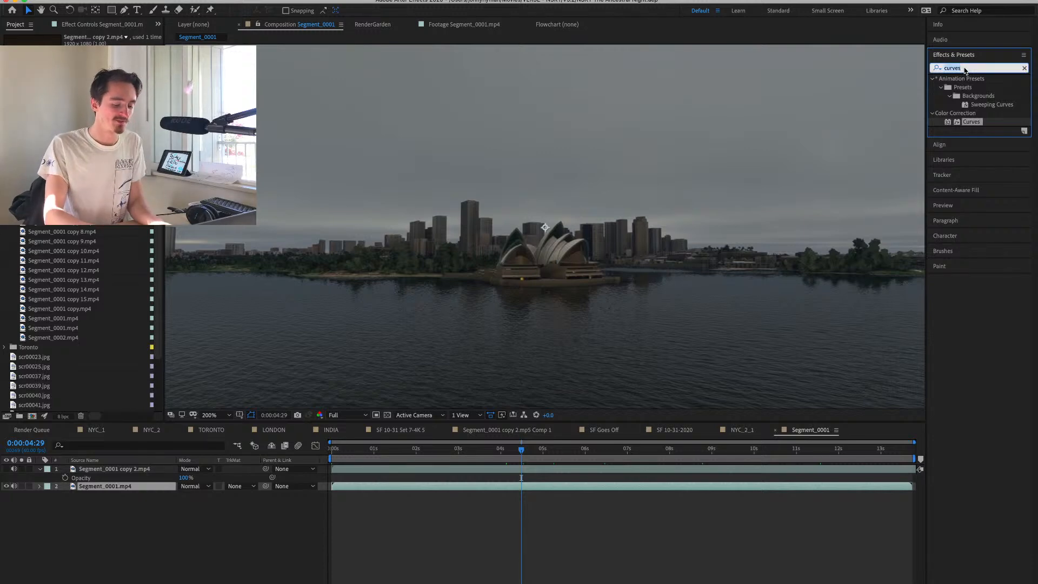
pyautogui.write('extract')
pyautogui.doubleClick(963, 113)
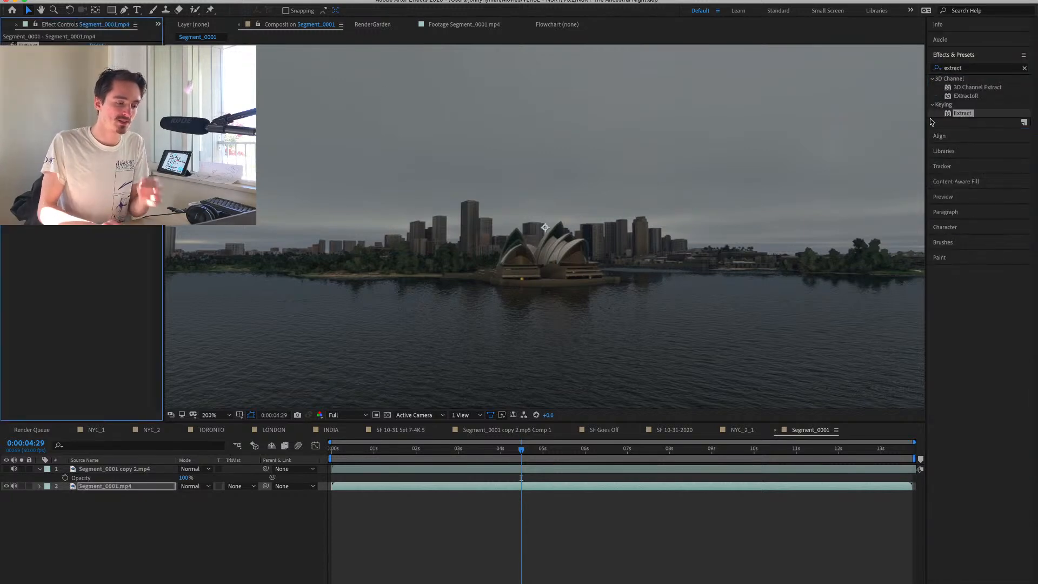
# Key out the grey sky of the daytime layer with Extract and show the transparency grid.
pyautogui.moveTo(164, 135); pyautogui.dragTo(184, 135)
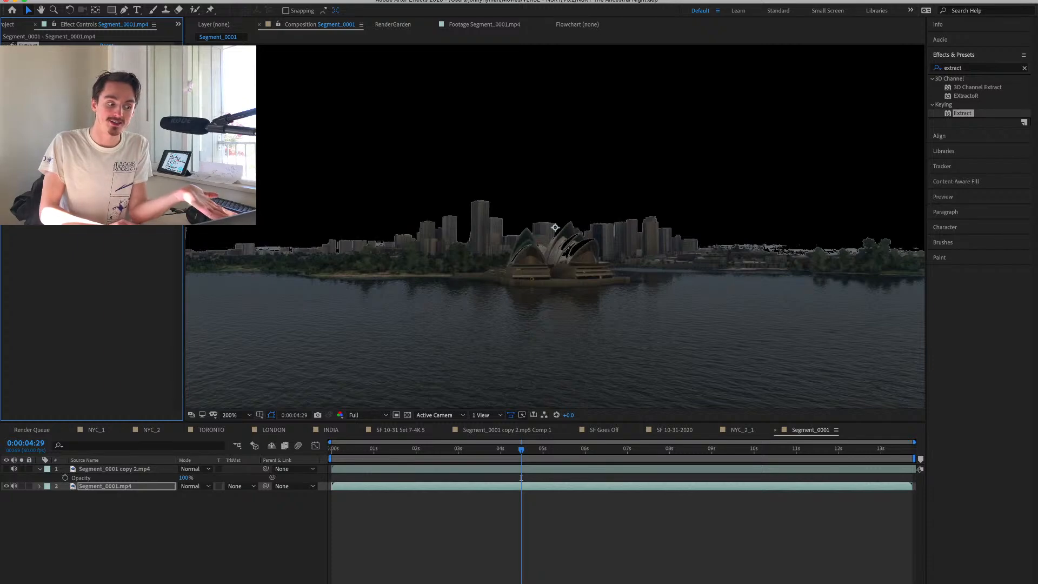
pyautogui.click(408, 415)
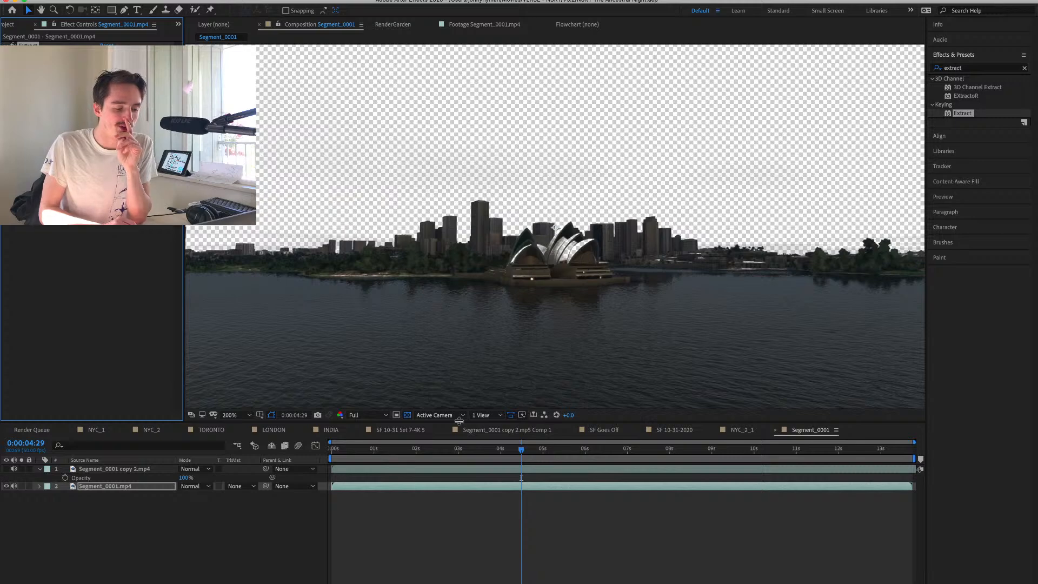
# Duplicate the daytime Segment_0001.mp4 layer and mask the upper copy with the Pen tool, enclosing the water and shoreline below the horizon.
pyautogui.click(99, 487)
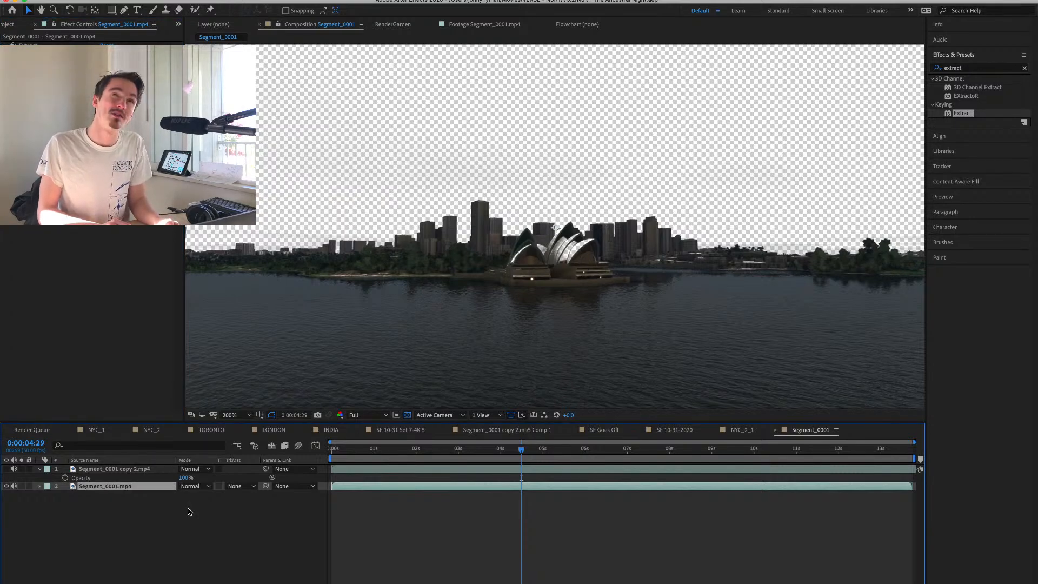
pyautogui.press('super+d')
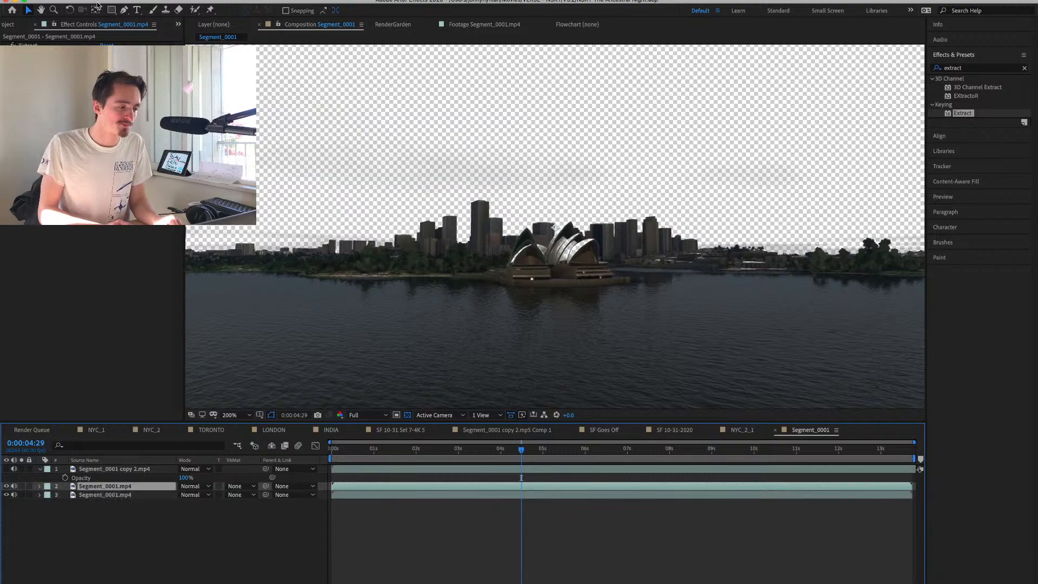
pyautogui.press(',')
pyautogui.press('g')
pyautogui.click(297, 238)
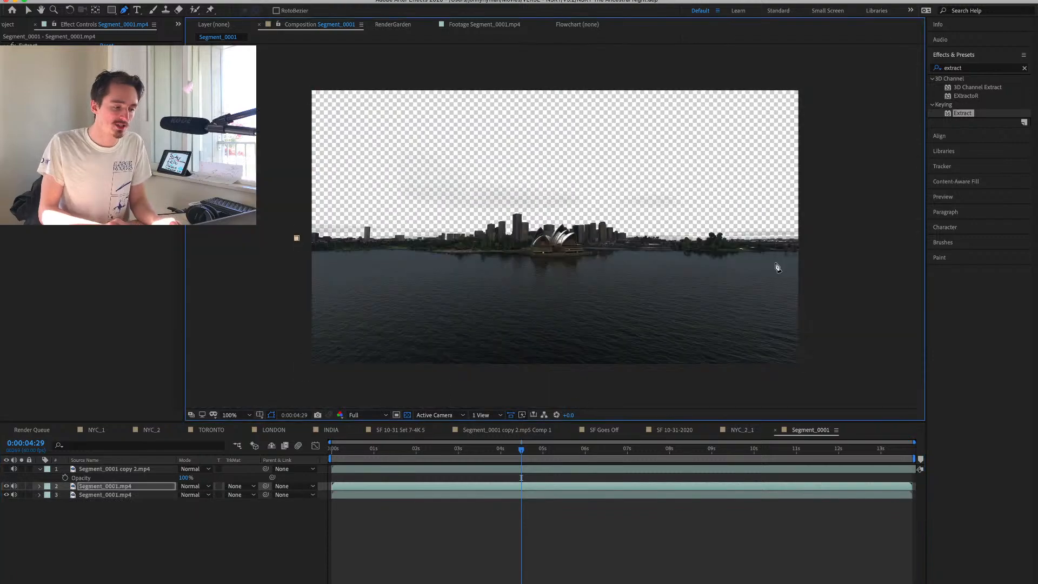
pyautogui.click(824, 245)
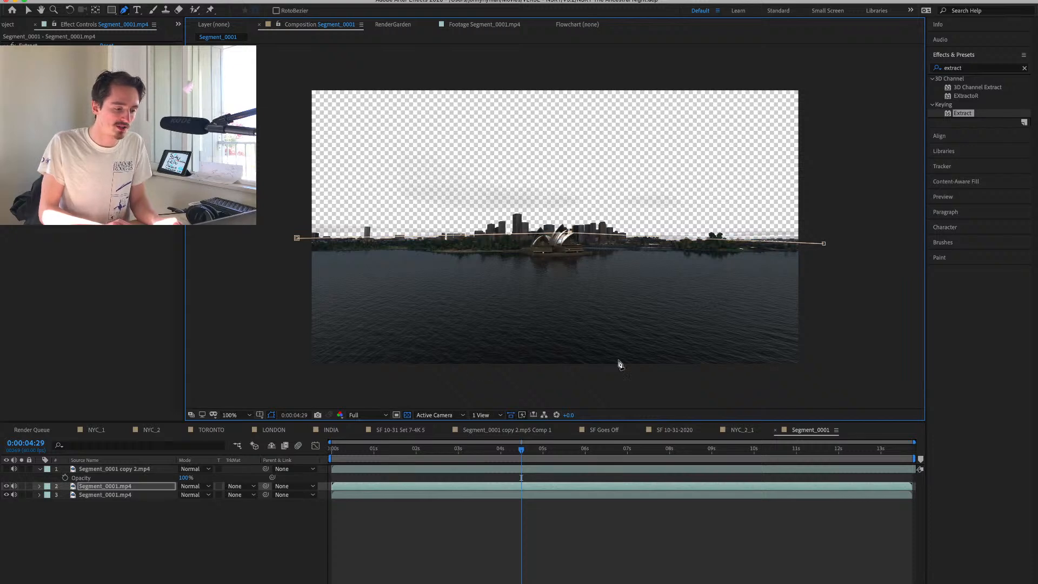
pyautogui.doubleClick(820, 375)
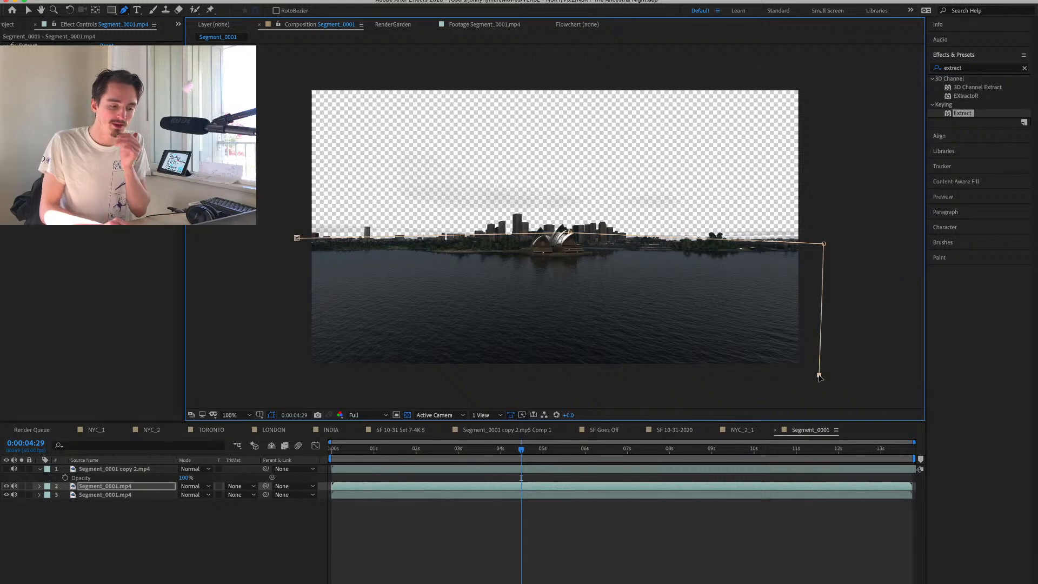
pyautogui.press('Escape')
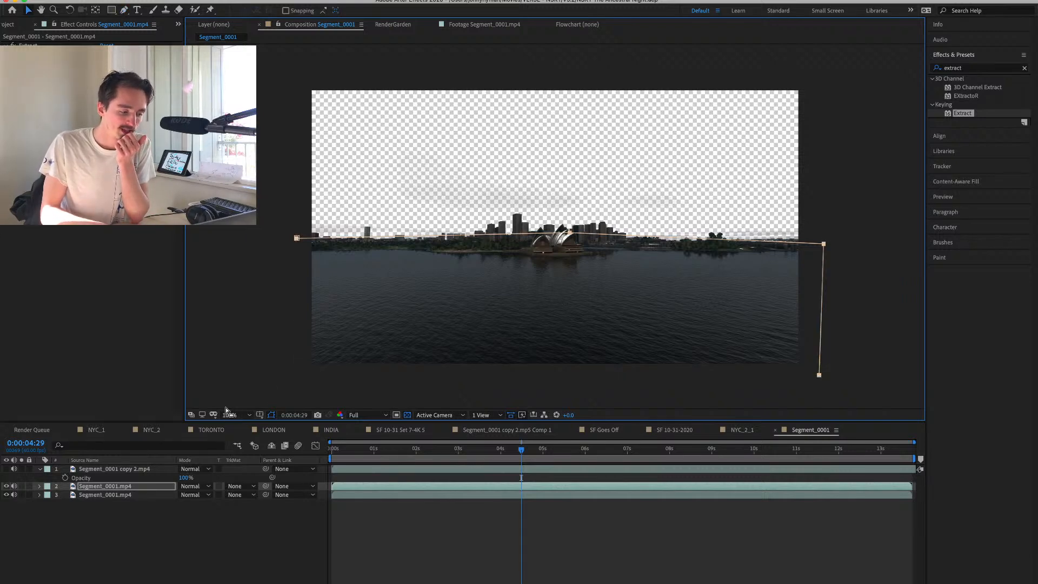
pyautogui.click(275, 385)
pyautogui.click(124, 10)
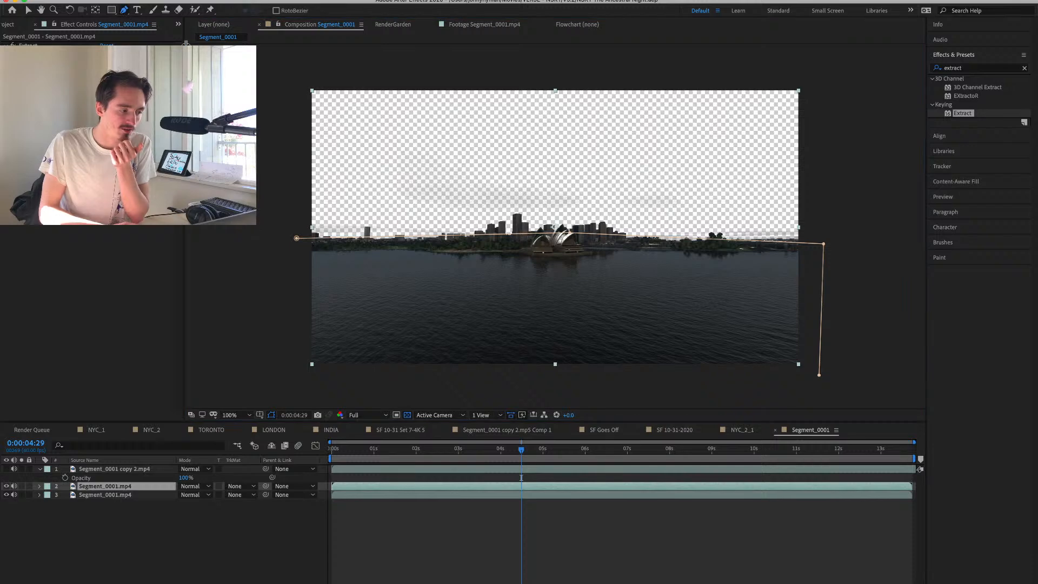
pyautogui.click(820, 376)
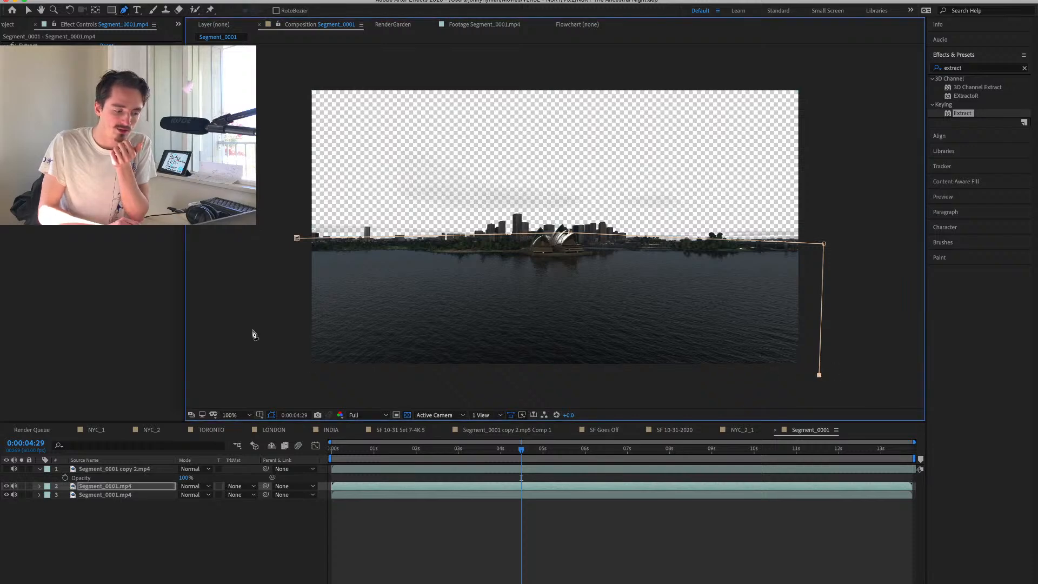
pyautogui.click(275, 376)
pyautogui.click(297, 239)
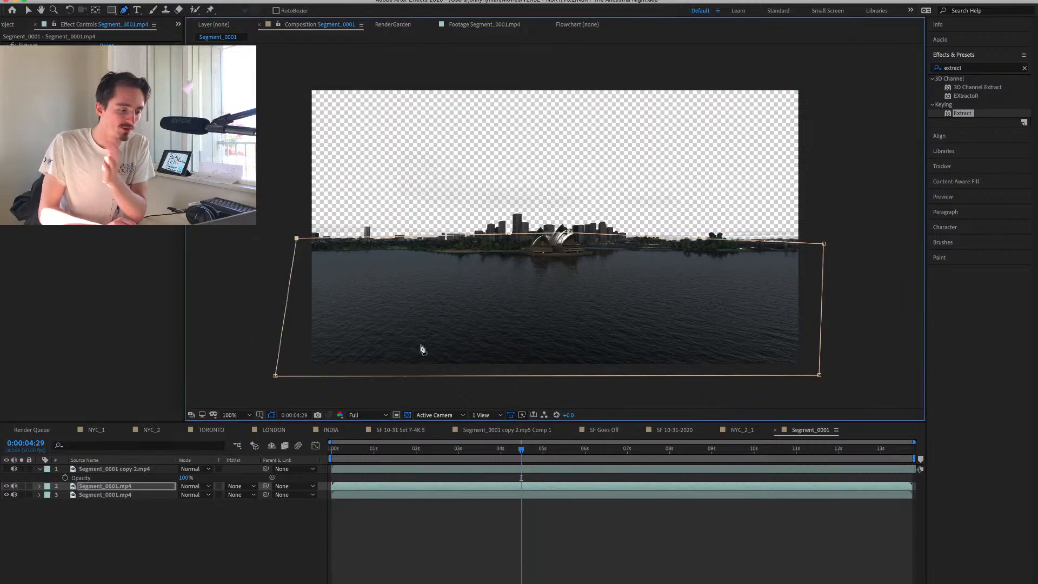
# Fit the composition in the viewer and remove the Extract effect from the masked daytime copy.
pyautogui.click(246, 415)
pyautogui.click(252, 425)
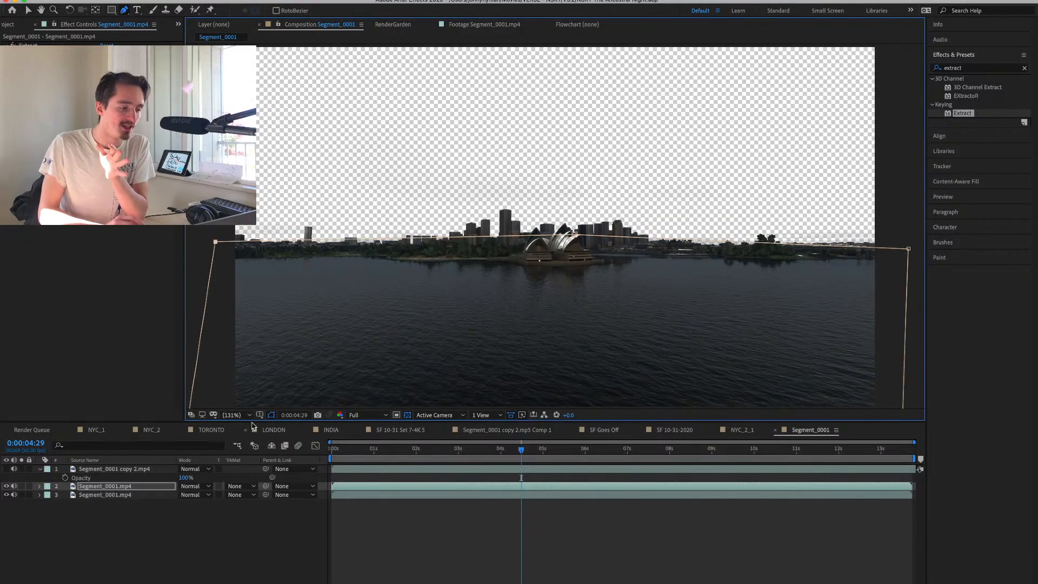
pyautogui.click(115, 488)
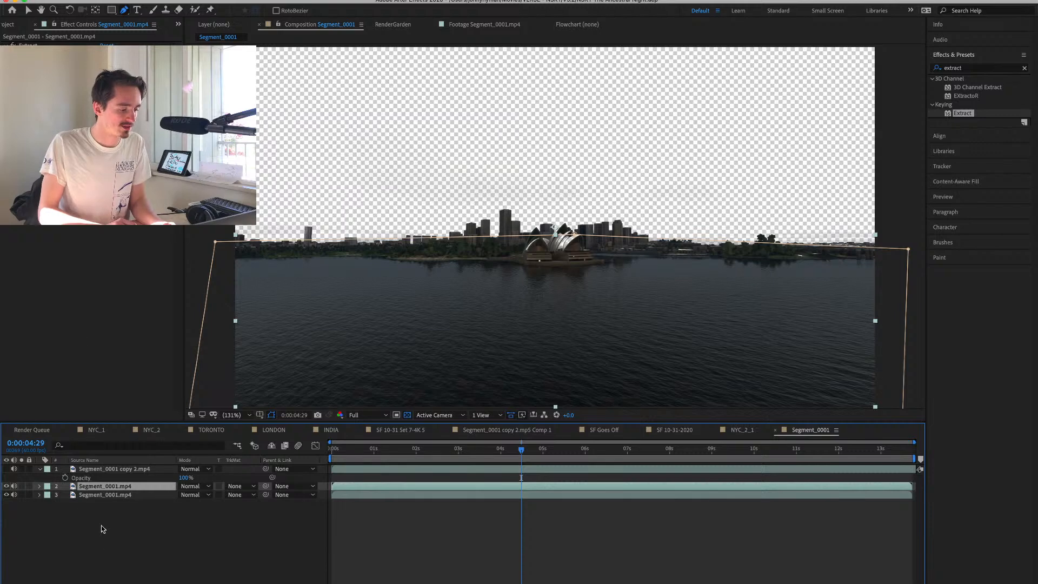
pyautogui.click(28, 46)
pyautogui.press('Delete')
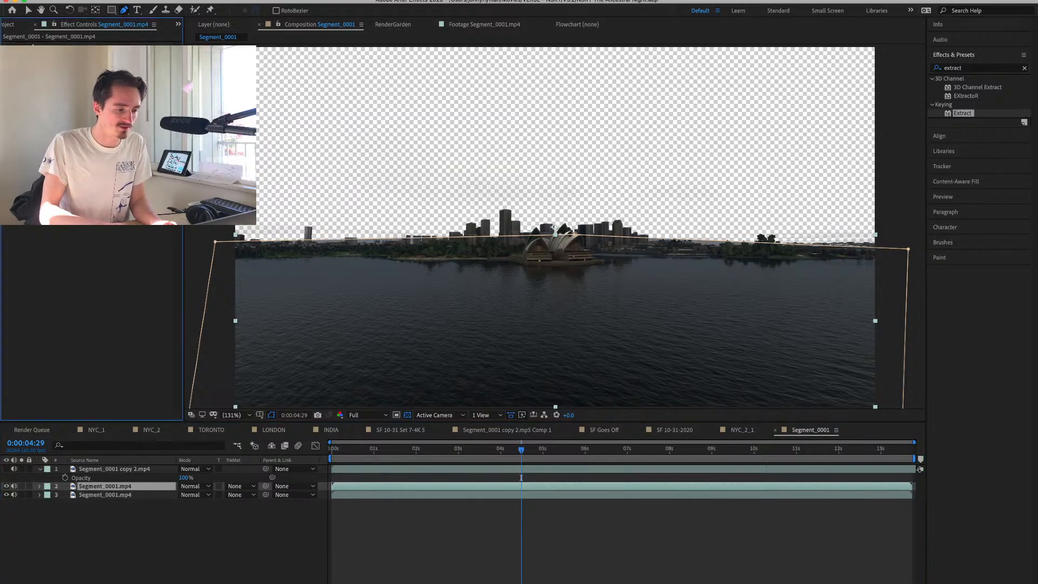
# Feather the daytime copy's horizon mask by 112 pixels and hide the mask outline in the viewer.
pyautogui.press('f')
pyautogui.moveTo(195, 504); pyautogui.dragTo(249, 498)
pyautogui.click(271, 415)
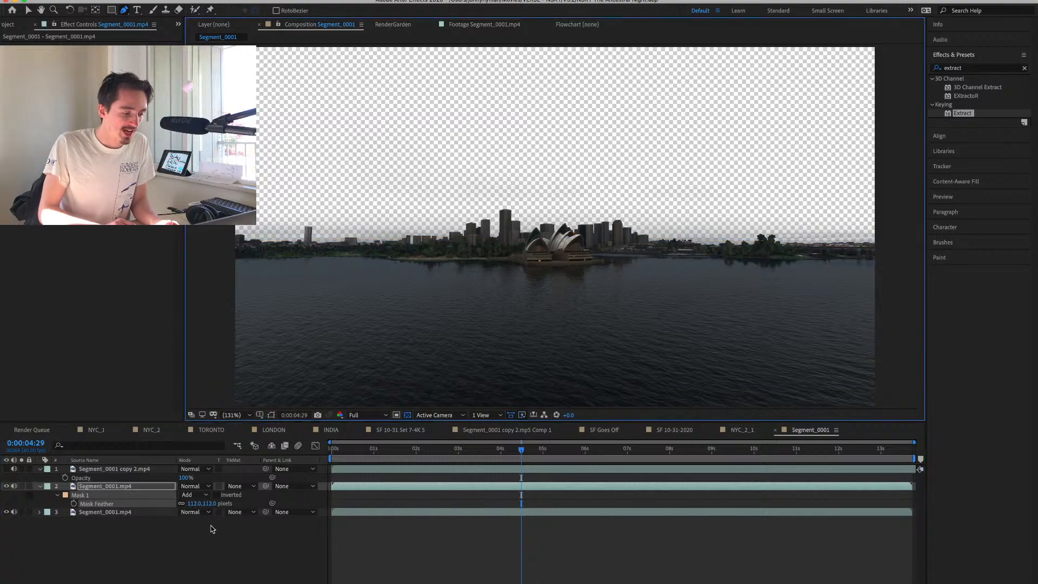
pyautogui.click(212, 529)
# Add 0__SYDNEY.jpg beneath all layers and raise it so its yellow glow sits behind the skyline.
pyautogui.click(12, 24)
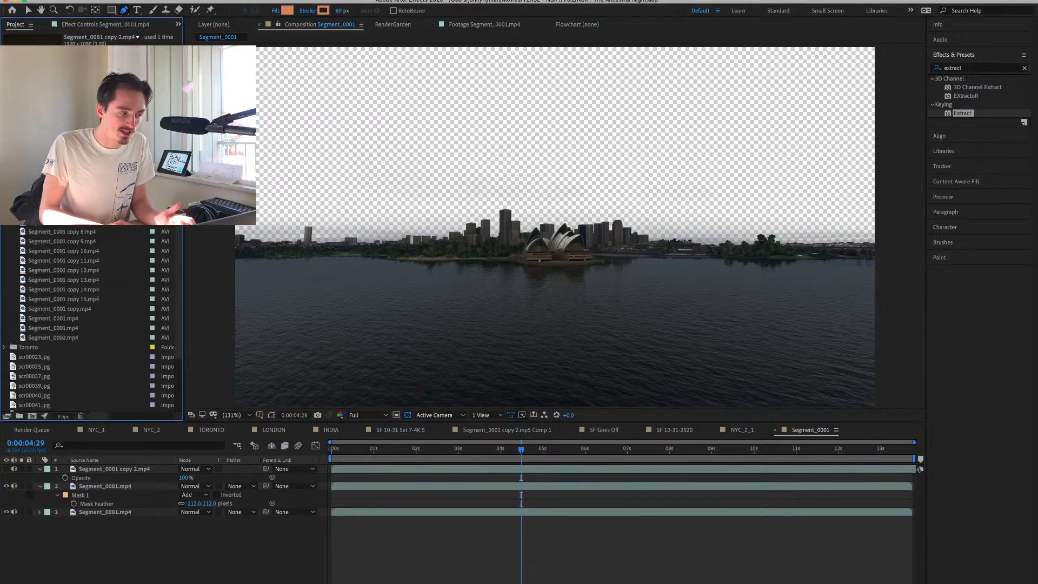
pyautogui.moveTo(50, 163); pyautogui.dragTo(157, 539)
pyautogui.press('v')
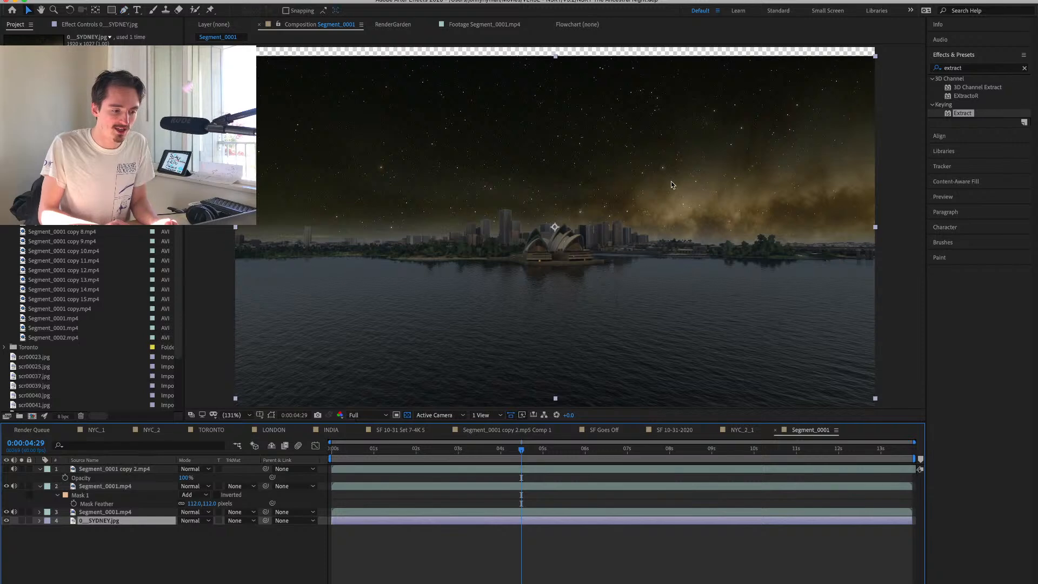
pyautogui.moveTo(671, 184); pyautogui.dragTo(670, 43)
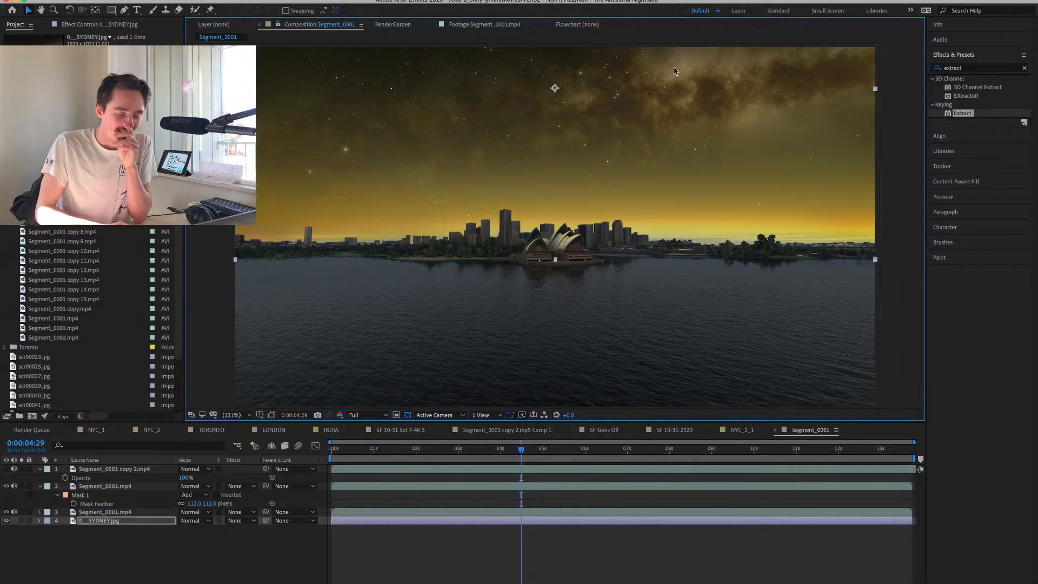
pyautogui.moveTo(675, 71); pyautogui.dragTo(674, 82)
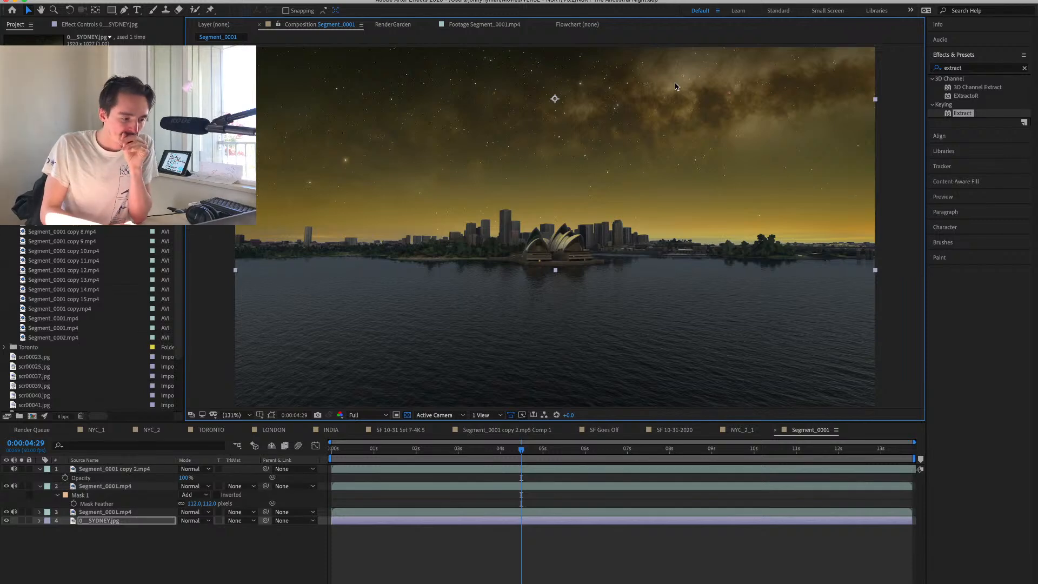
pyautogui.click(983, 67)
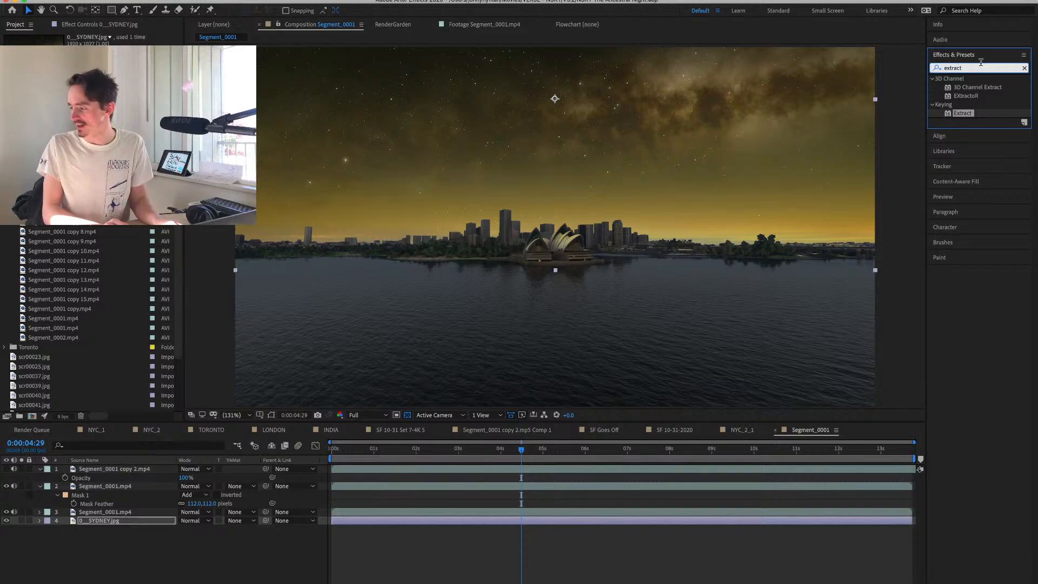
pyautogui.press('BackSpace')
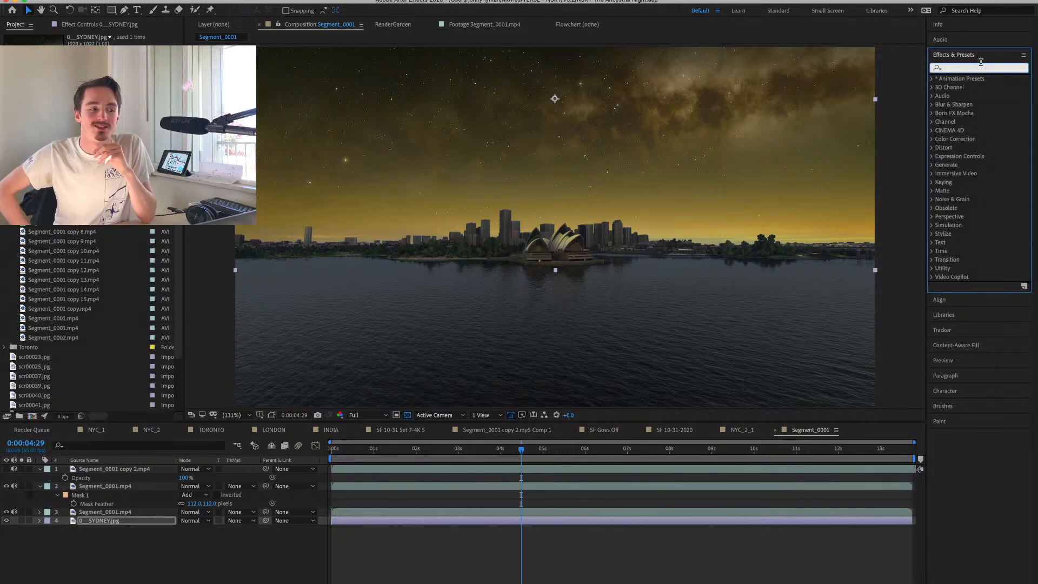
pyautogui.write('extract')
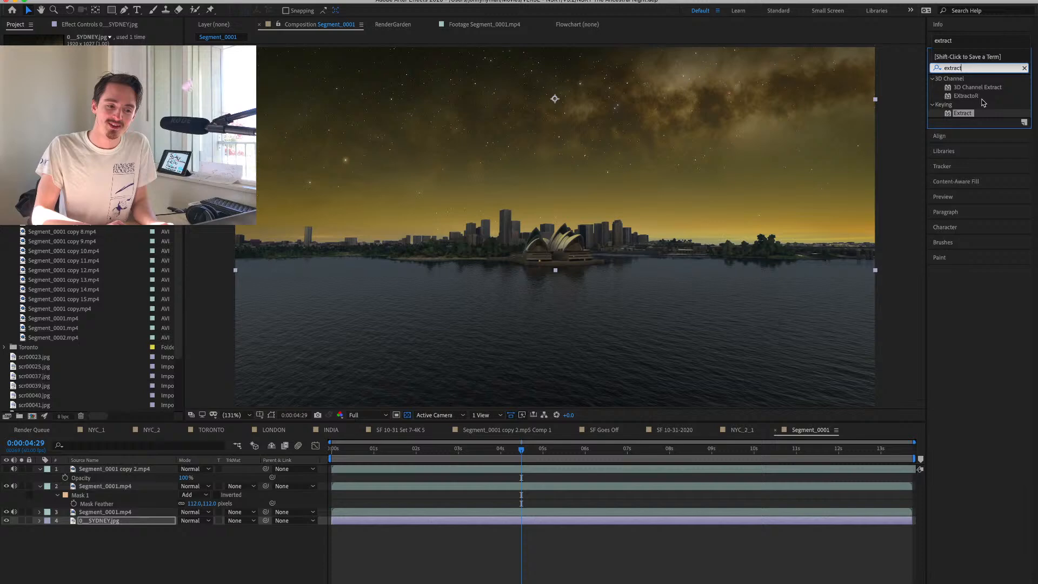
pyautogui.doubleClick(960, 116)
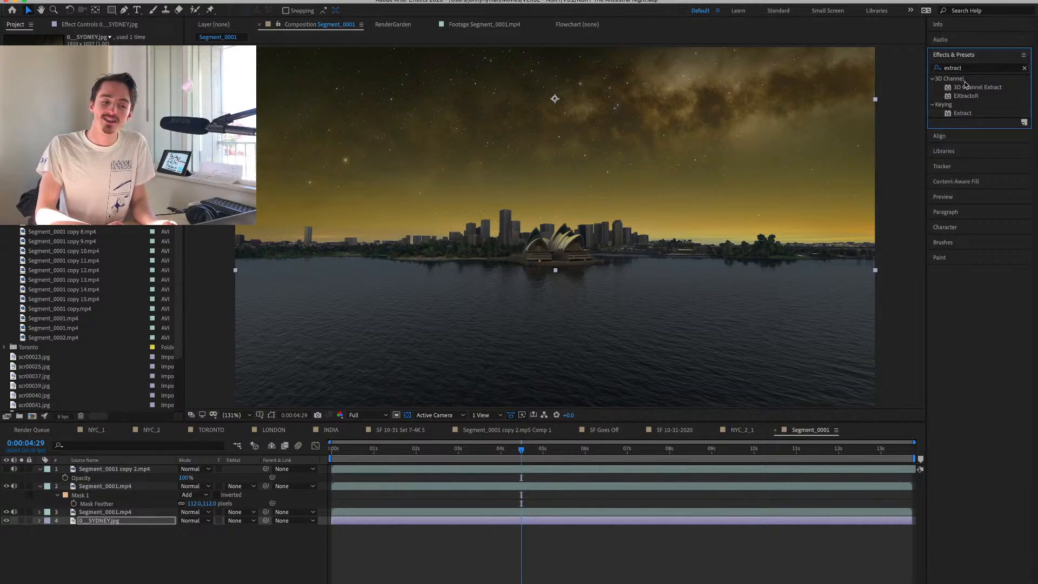
pyautogui.press('super+a')
pyautogui.press('super+a')
pyautogui.press('Escape')
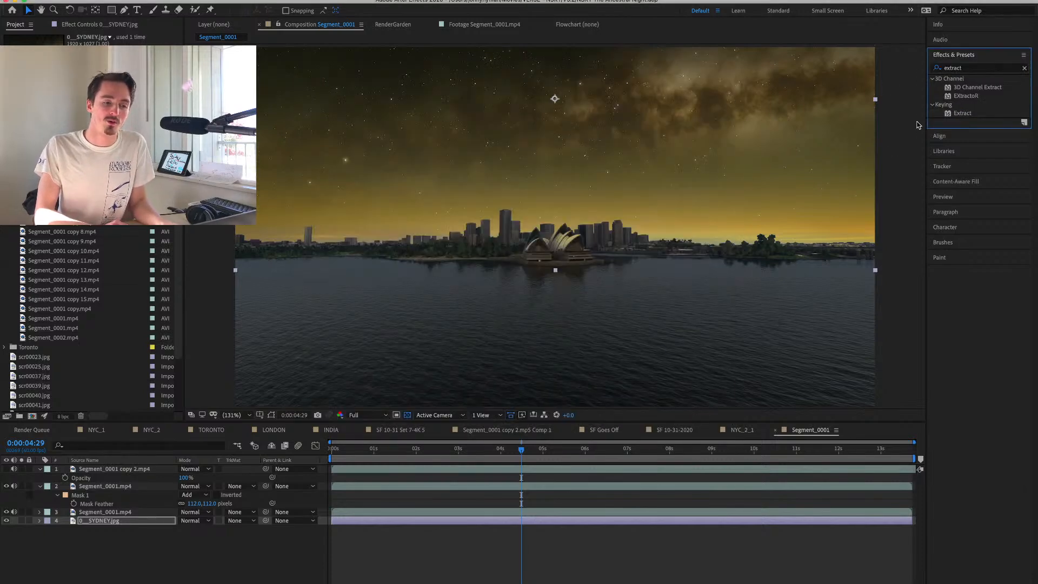
# Apply Curves to the 0__SYDNEY.jpg sky to reduce its yellow-green cast, and raise the image to brighten the glow at the horizon.
pyautogui.click(952, 68)
pyautogui.write('curves')
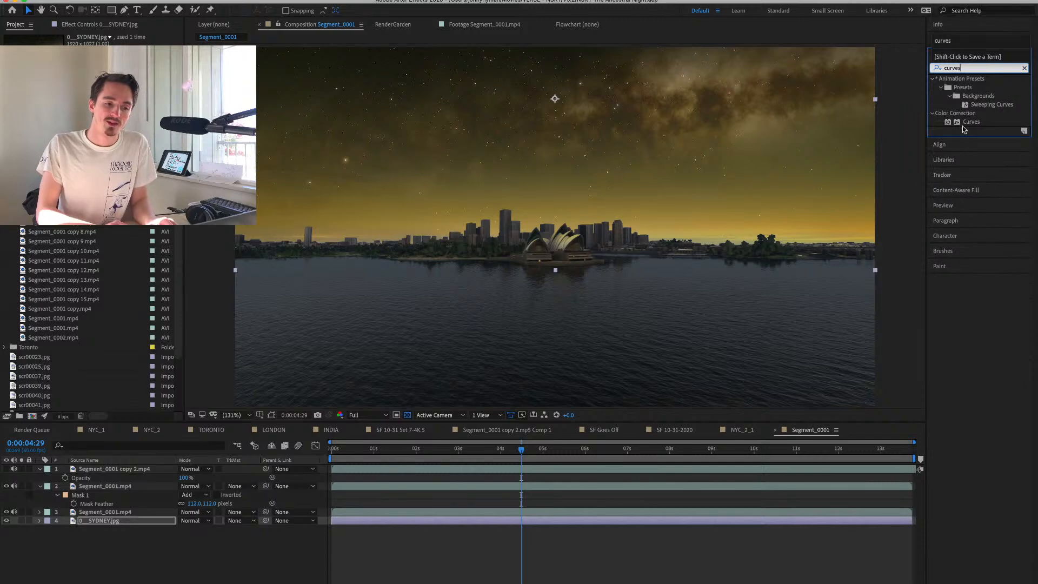
pyautogui.doubleClick(963, 122)
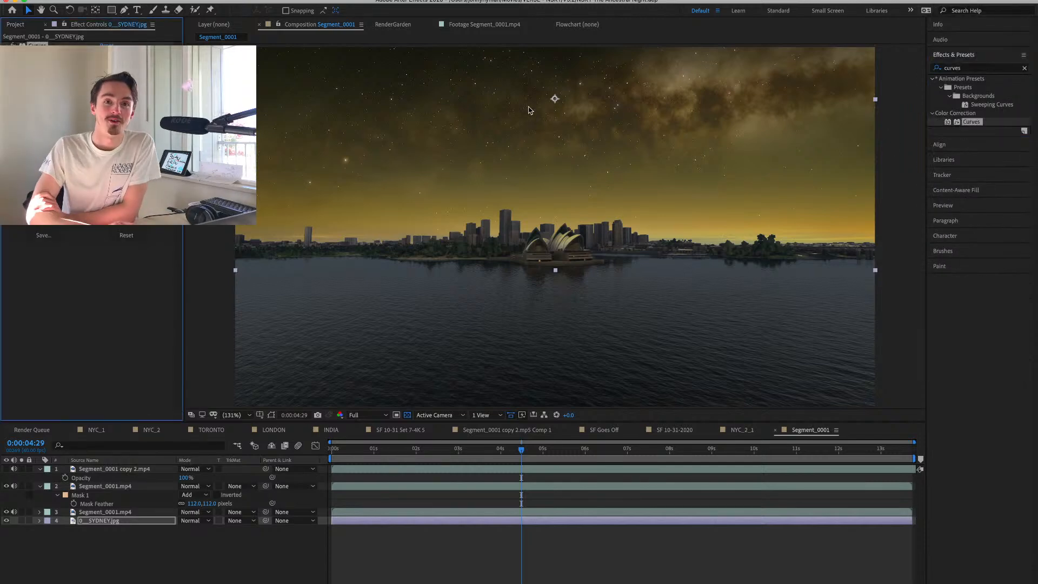
pyautogui.moveTo(65, 173); pyautogui.dragTo(69, 183)
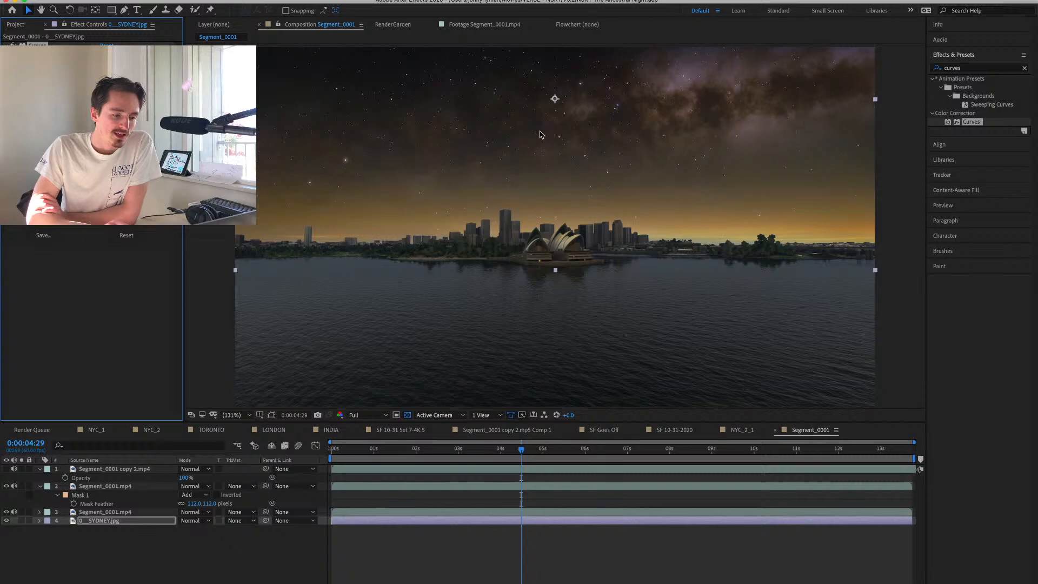
pyautogui.moveTo(579, 159); pyautogui.dragTo(580, 135)
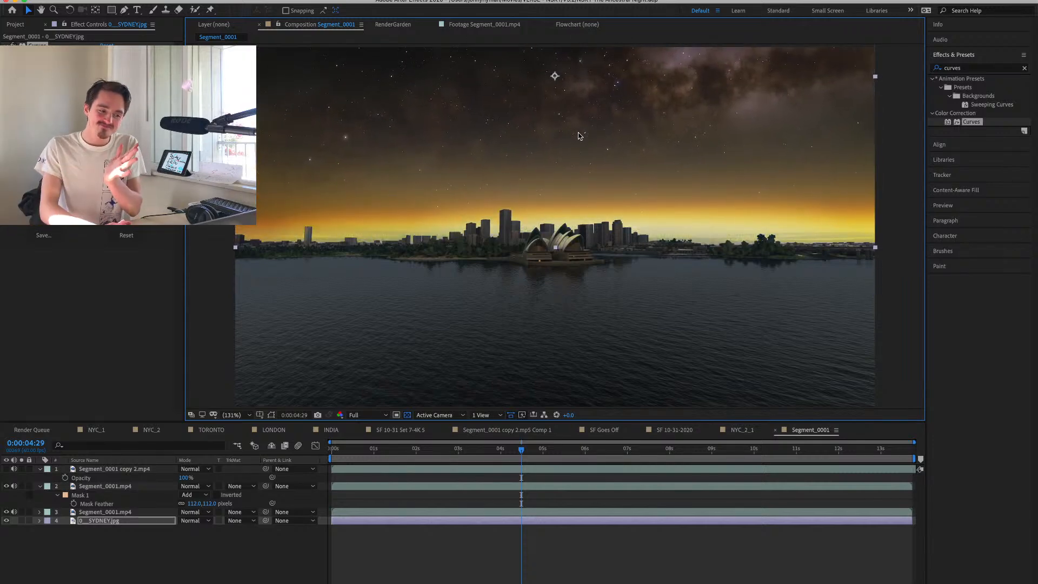
# Add an adjustment layer directly below the hidden night layer and darken the composite on it with Curves.
pyautogui.click(67, 570)
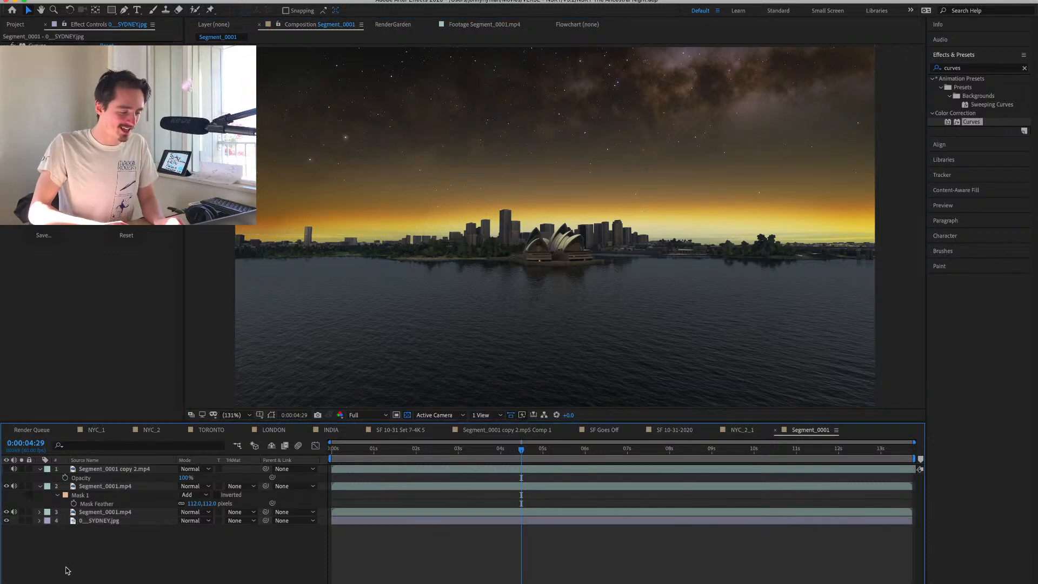
pyautogui.press('super+alt+y')
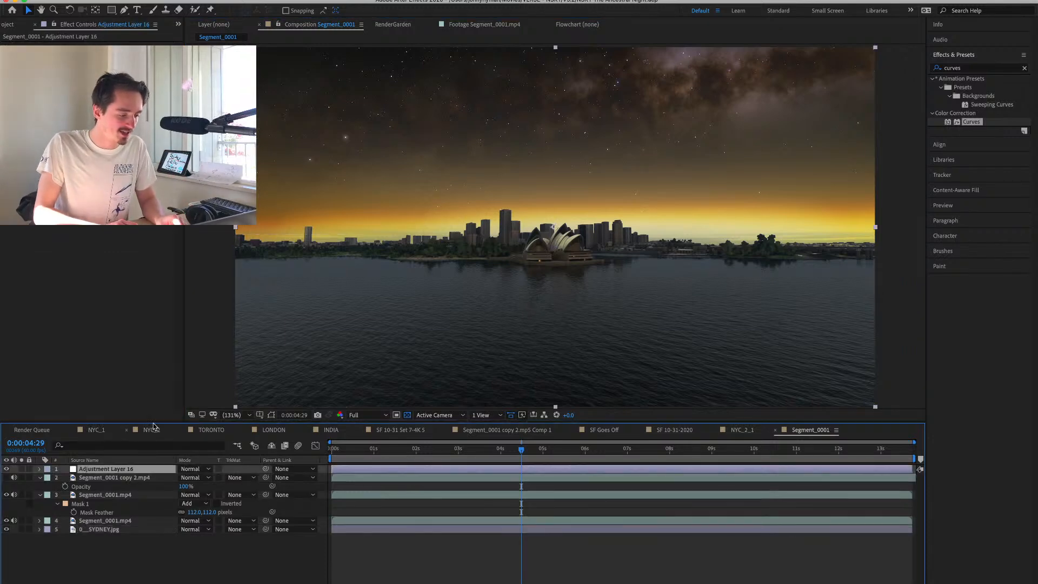
pyautogui.moveTo(90, 473); pyautogui.dragTo(90, 489)
pyautogui.doubleClick(971, 122)
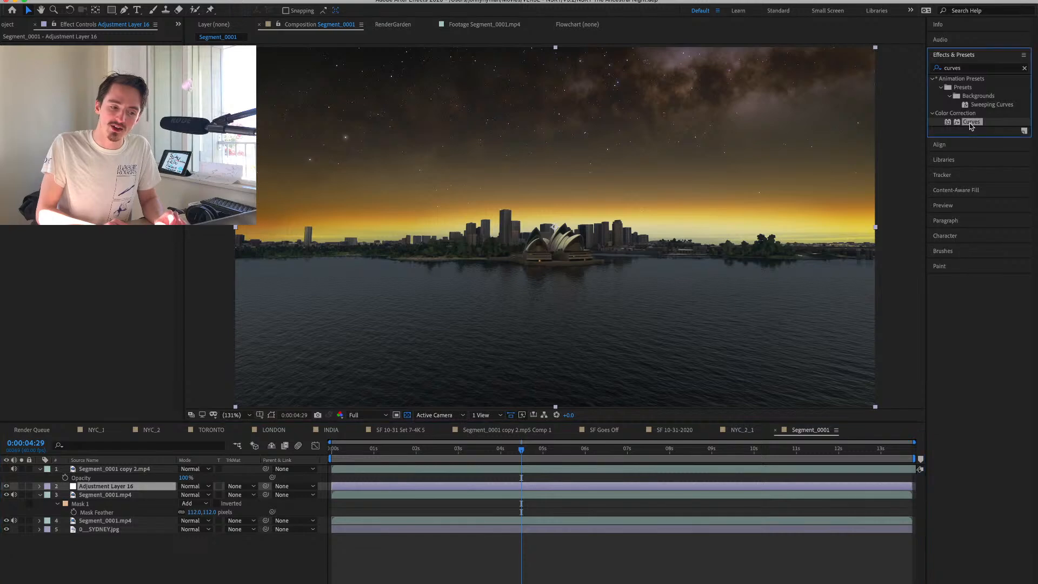
pyautogui.moveTo(70, 168); pyautogui.dragTo(74, 183)
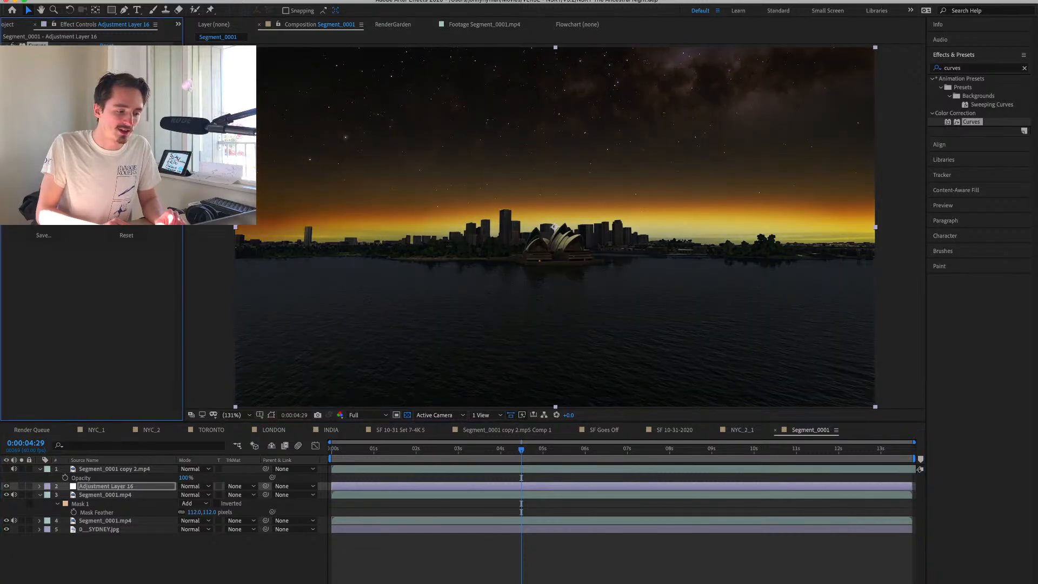
# Lower the 0__SYDNEY.jpg sky so only its faint orange glow meets the horizon, and preview the composite in motion.
pyautogui.click(99, 531)
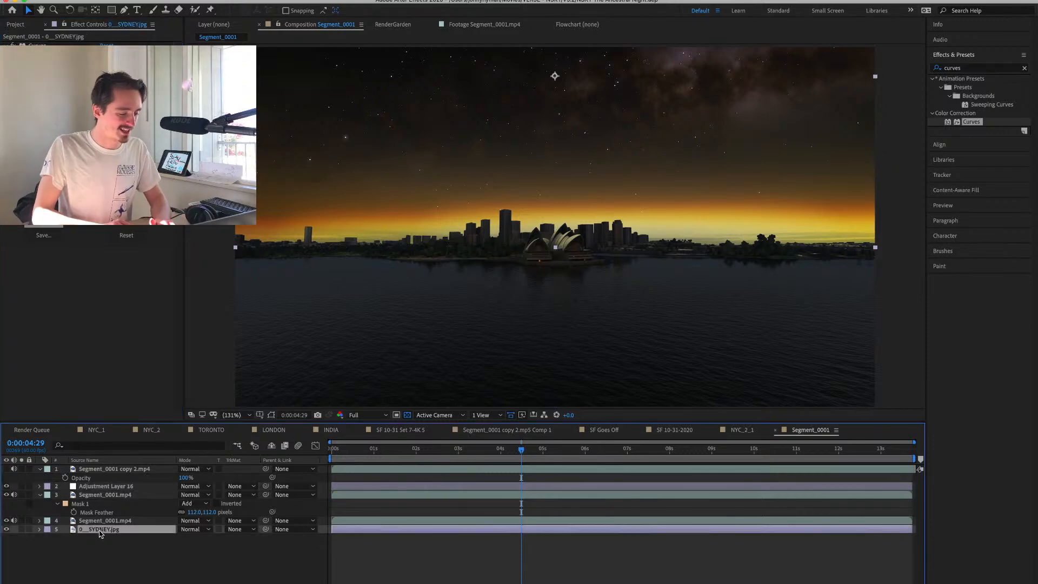
pyautogui.moveTo(587, 156); pyautogui.dragTo(588, 188)
pyautogui.press('Return')
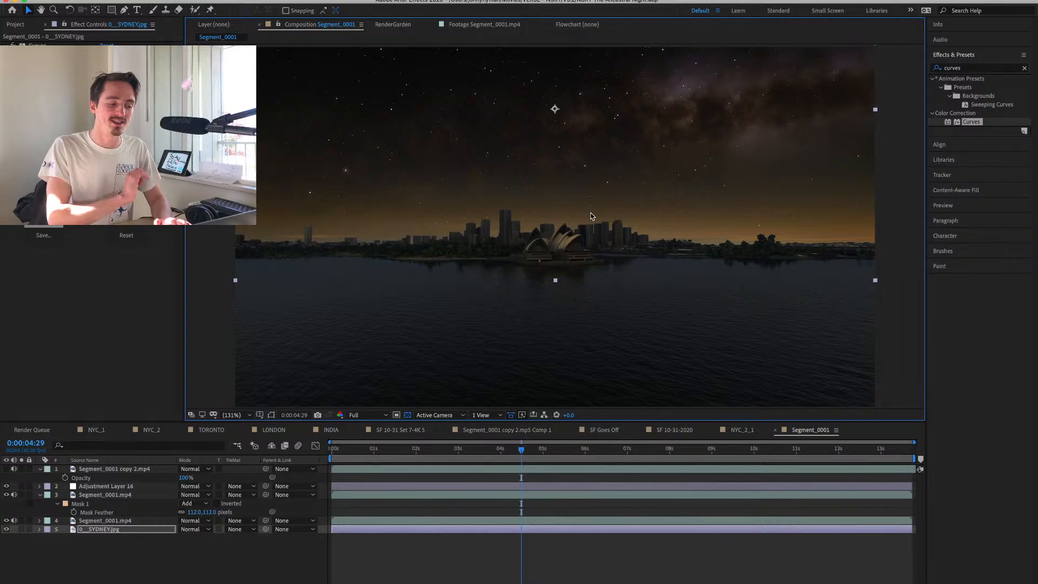
pyautogui.click(510, 508)
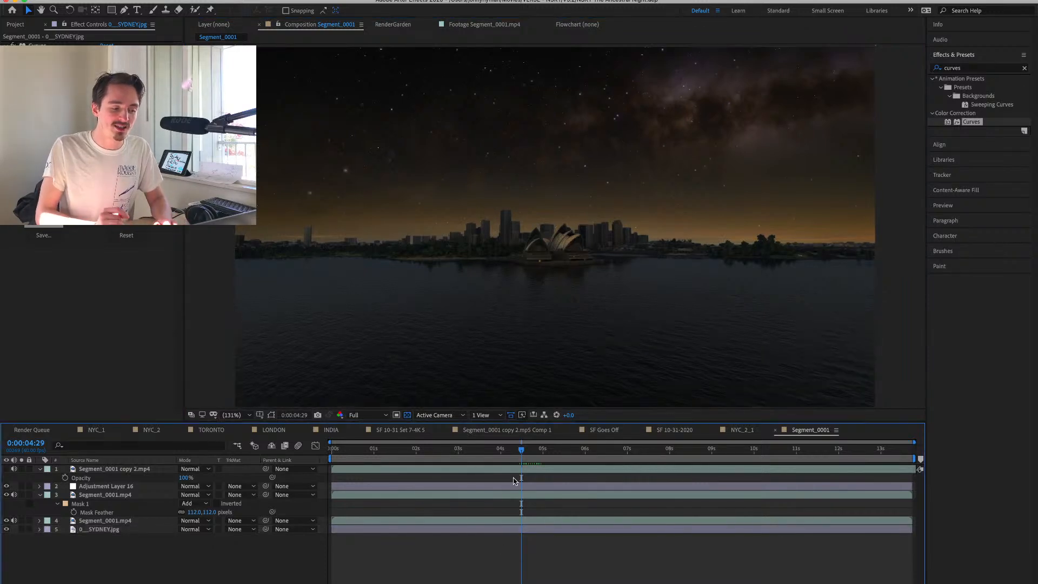
pyautogui.press('space')
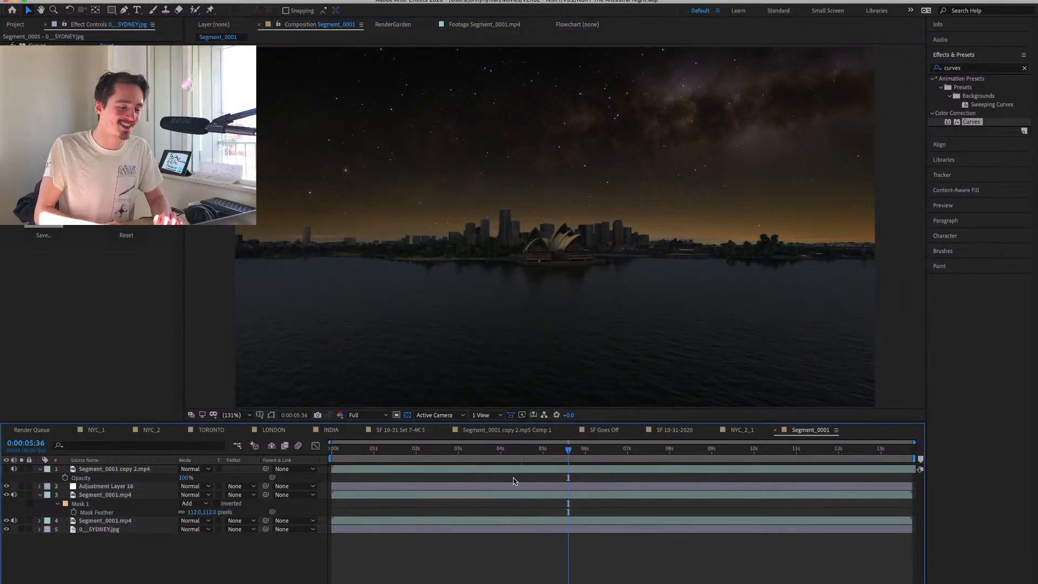
pyautogui.click(128, 498)
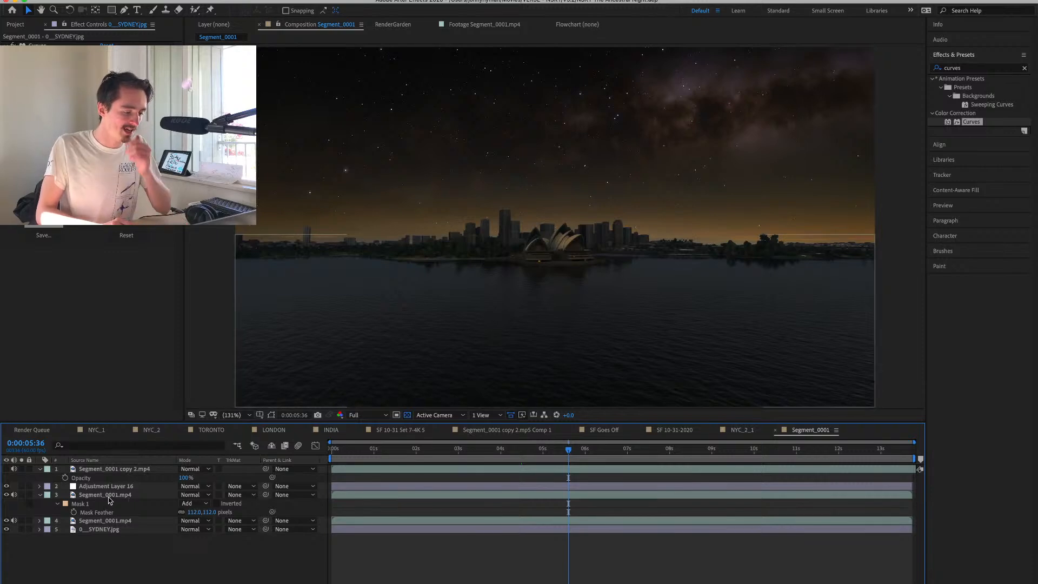
# Apply Curves to the masked Segment_0001.mp4 layer and darken the water below the Sydney skyline.
pyautogui.click(108, 497)
pyautogui.doubleClick(966, 122)
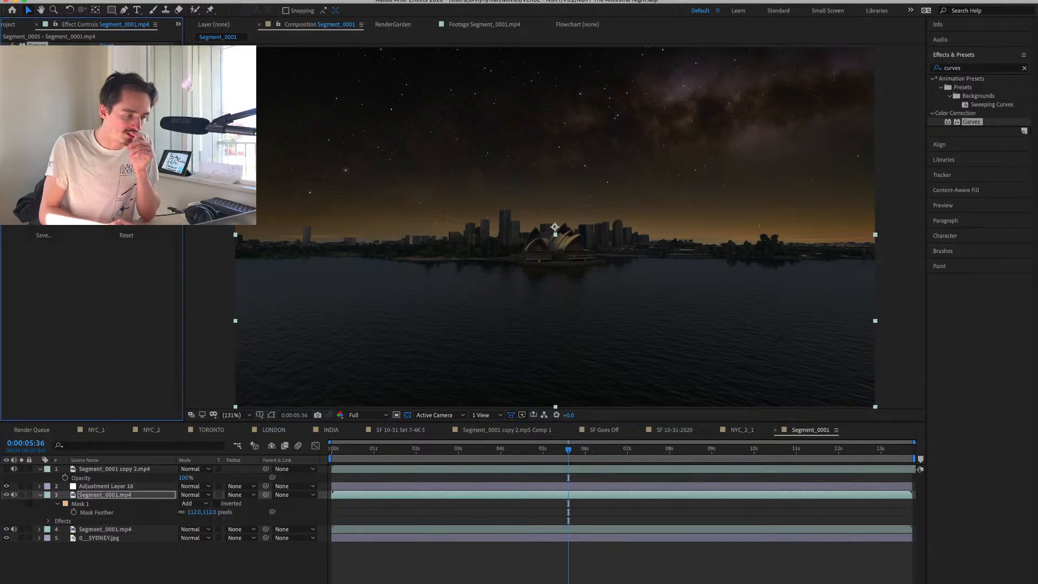
pyautogui.moveTo(70, 157); pyautogui.dragTo(72, 168)
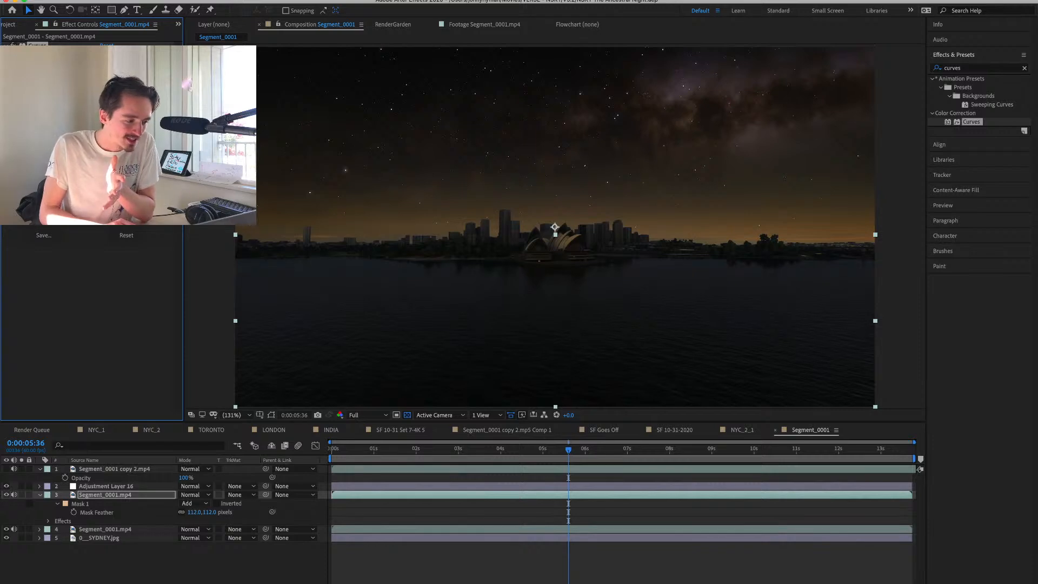
pyautogui.moveTo(72, 167); pyautogui.dragTo(73, 170)
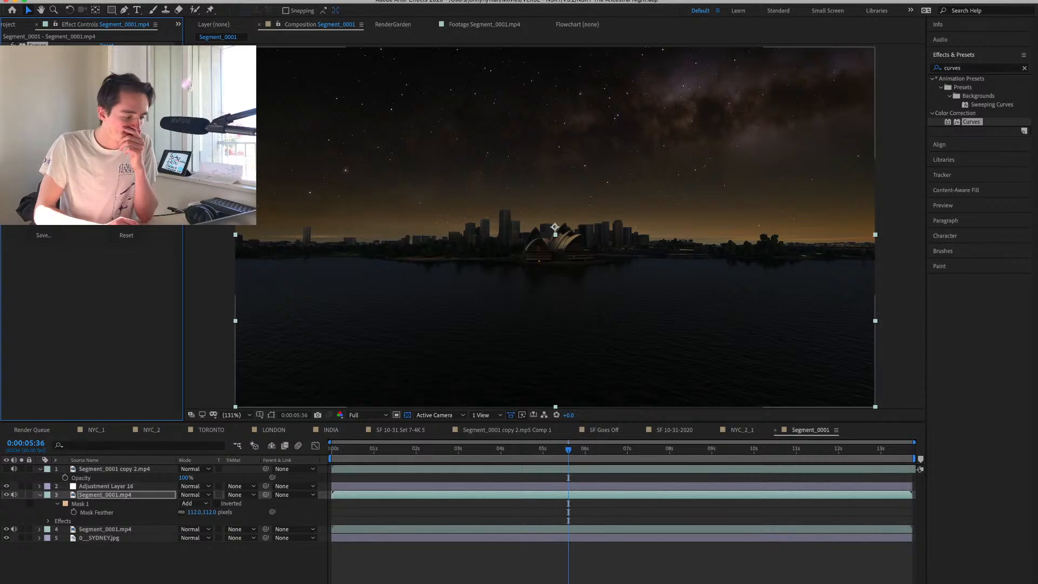
# Duplicate the 0__SYDNEY.jpg sky and place the copy directly above the masked Segment_0001.mp4 layer.
pyautogui.click(95, 539)
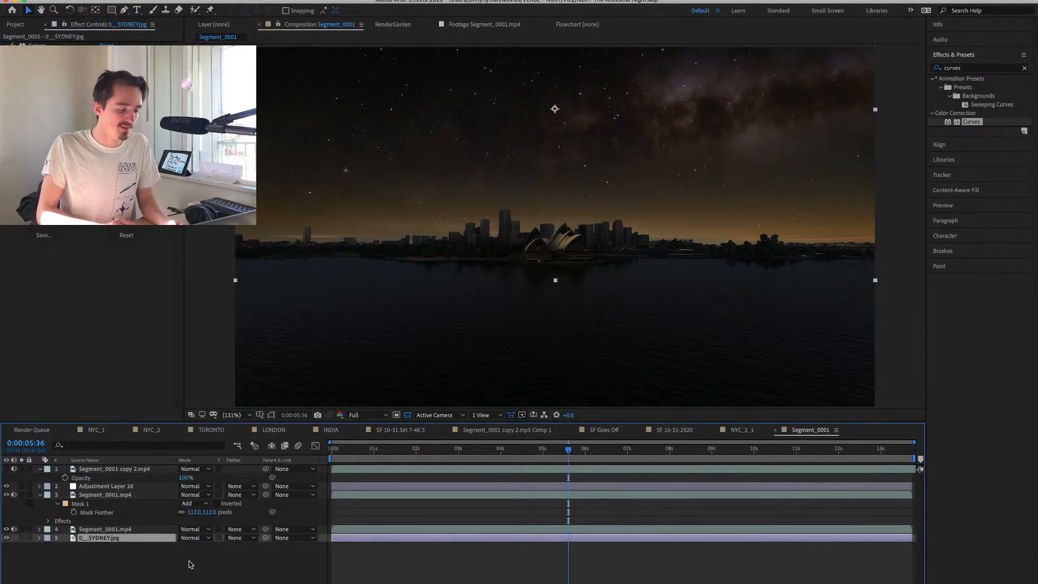
pyautogui.press('super+d')
pyautogui.moveTo(106, 539); pyautogui.dragTo(115, 493)
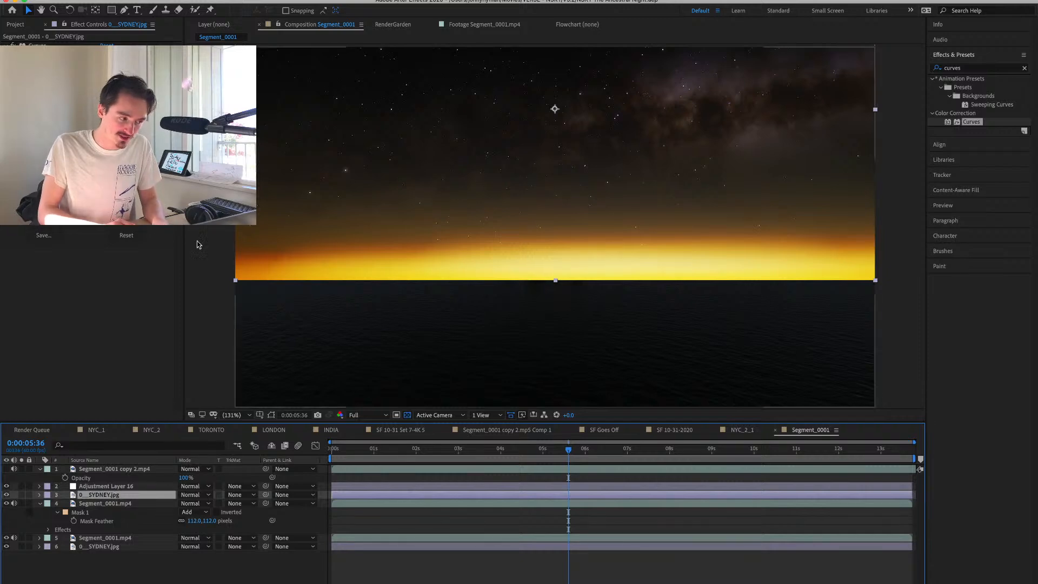
# Mask out the duplicate sky's horizon and lower part with a rectangle set to Subtract and a feather of about 119 pixels.
pyautogui.click(112, 10)
pyautogui.moveTo(215, 219); pyautogui.dragTo(919, 413)
pyautogui.click(197, 503)
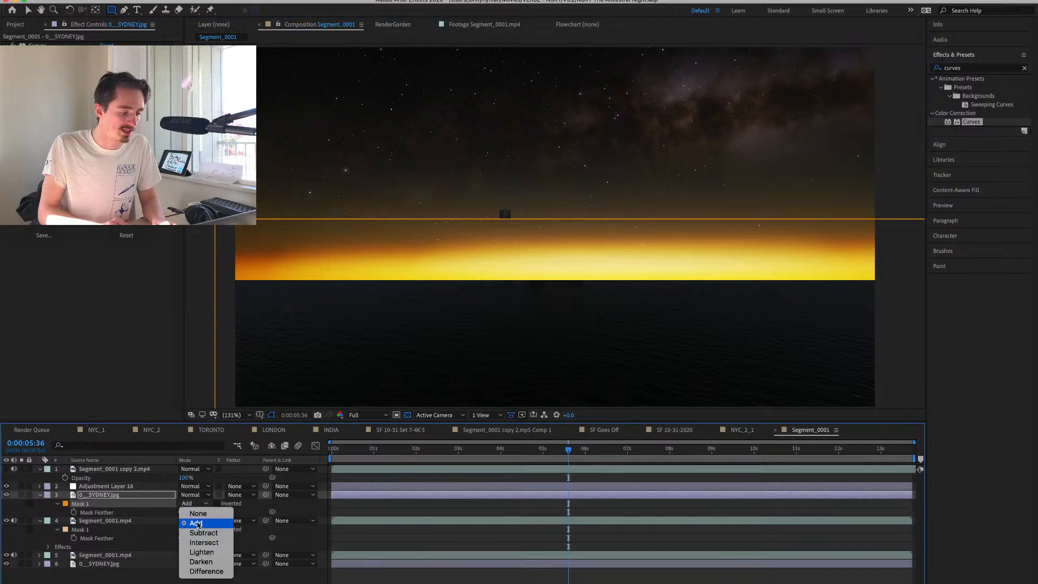
pyautogui.click(198, 528)
pyautogui.moveTo(194, 512); pyautogui.dragTo(257, 512)
pyautogui.press('v')
pyautogui.click(576, 252)
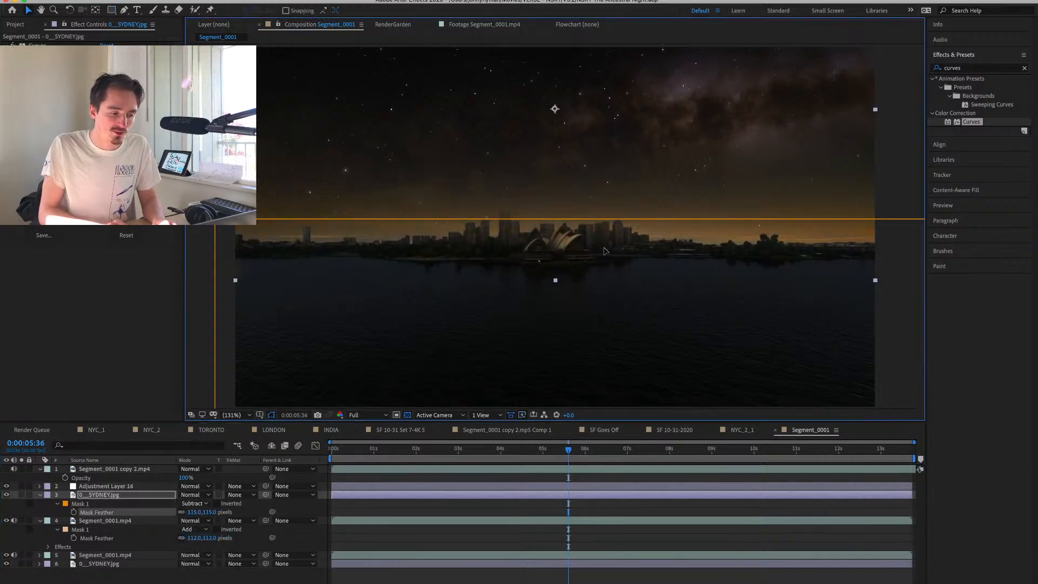
# Rotate the duplicate sky 180° and position it over the water so it mirrors the sky from the shoreline down.
pyautogui.moveTo(606, 251); pyautogui.dragTo(599, 359)
pyautogui.press('r')
pyautogui.click(191, 503)
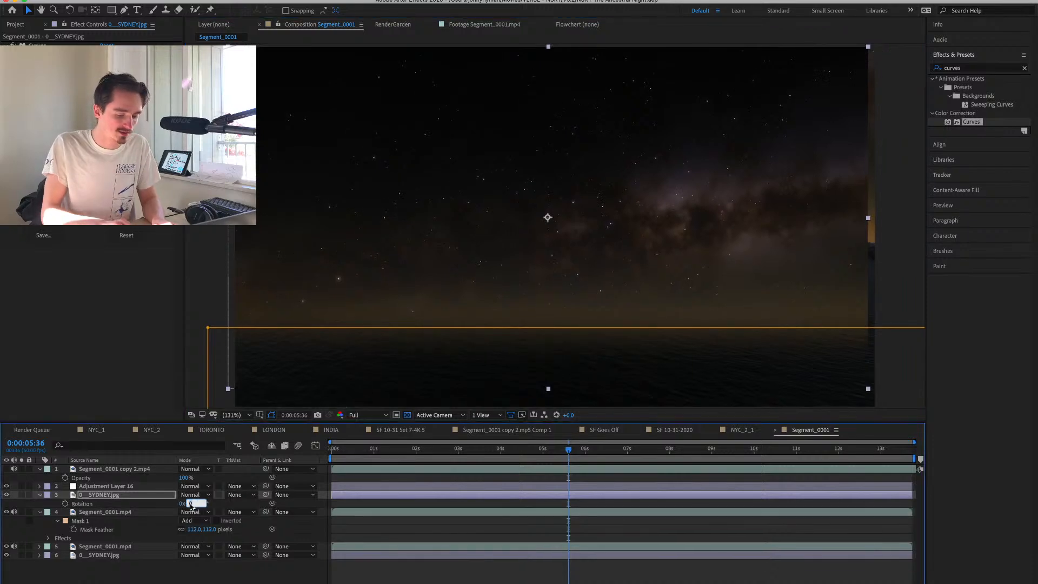
pyautogui.press('Return')
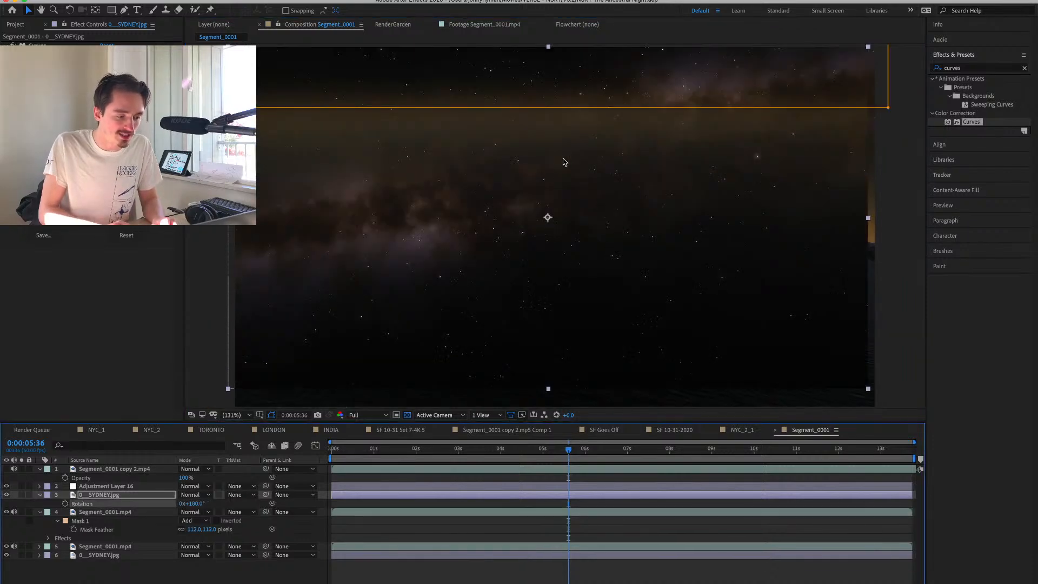
pyautogui.moveTo(564, 162); pyautogui.dragTo(572, 318)
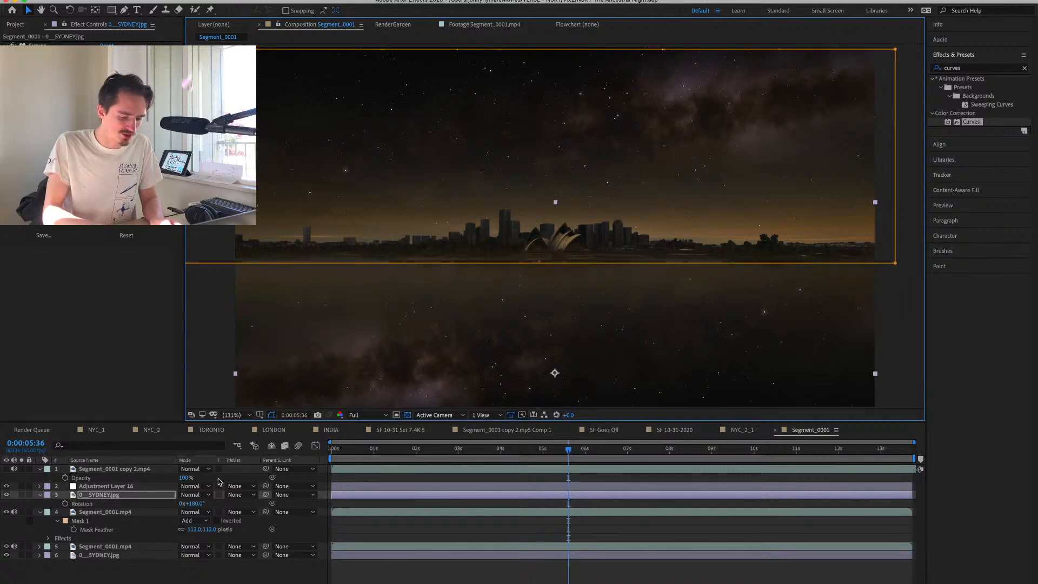
# Set the mirrored sky layer's blending mode to Add.
pyautogui.hotkey('shift', '=')
pyautogui.hotkey('shift', '=')
pyautogui.hotkey('shift', '=')
pyautogui.hotkey('shift', '=')
pyautogui.hotkey('shift', '=')
pyautogui.hotkey('shift', '=')
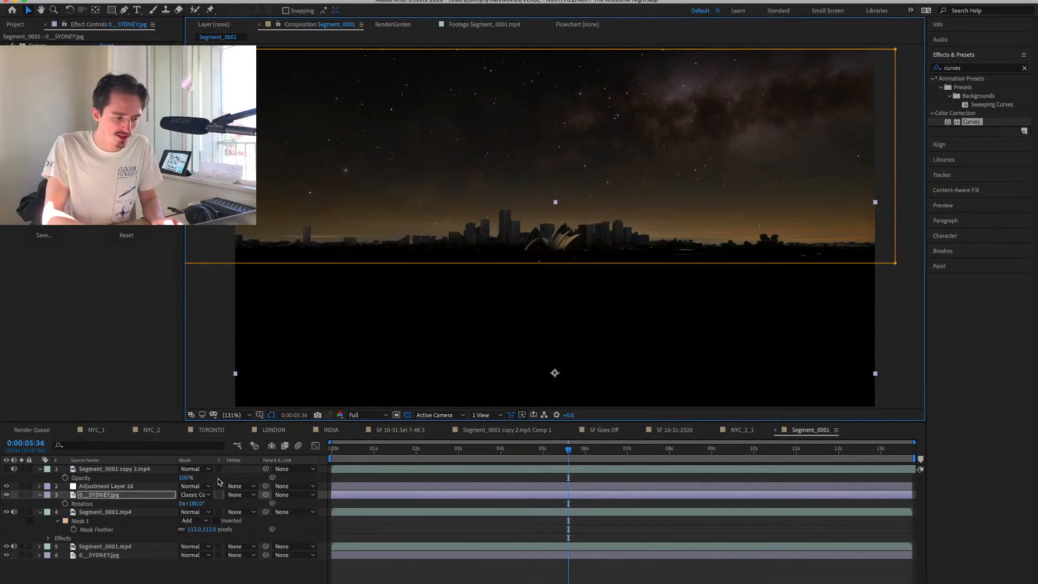
pyautogui.hotkey('shift', '=')
pyautogui.hotkey('shift', '=')
pyautogui.hotkey('shift', '=')
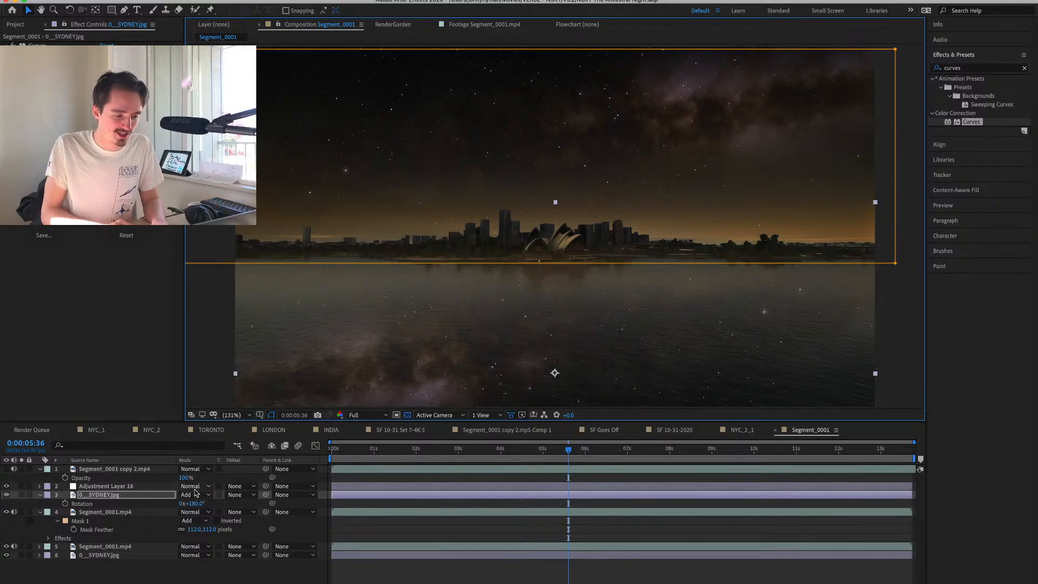
# Reduce the mirrored sky's opacity to 58% and preview the water reflection in motion.
pyautogui.press('t')
pyautogui.moveTo(185, 504); pyautogui.dragTo(165, 504)
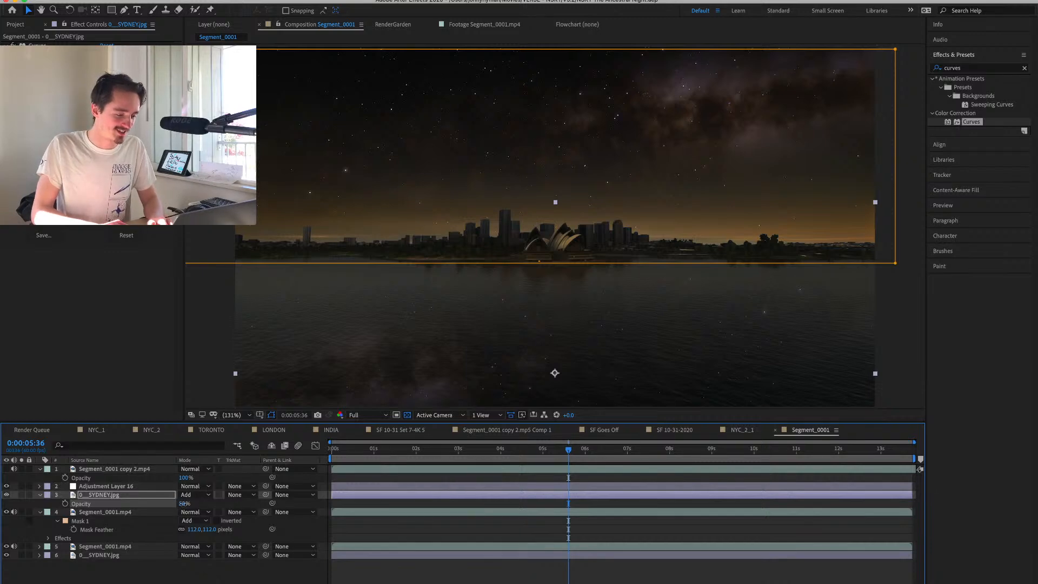
pyautogui.click(184, 503)
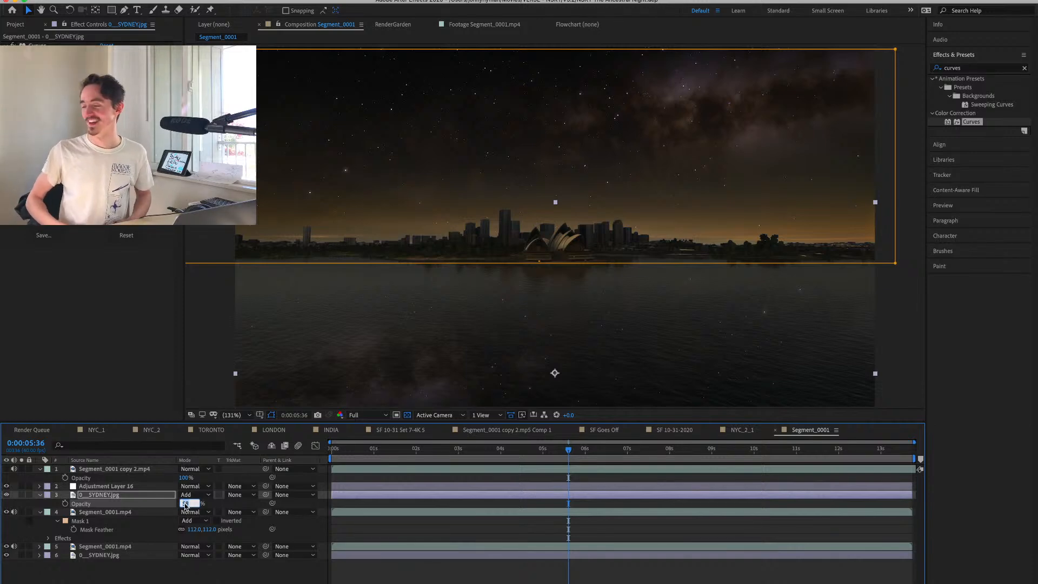
pyautogui.write('58')
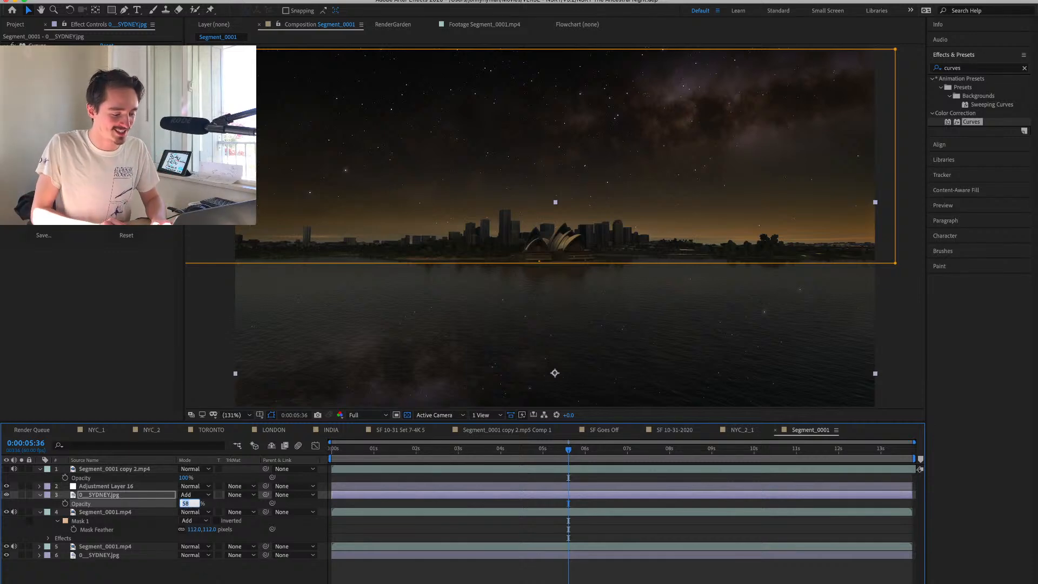
pyautogui.click(390, 580)
pyautogui.click(446, 448)
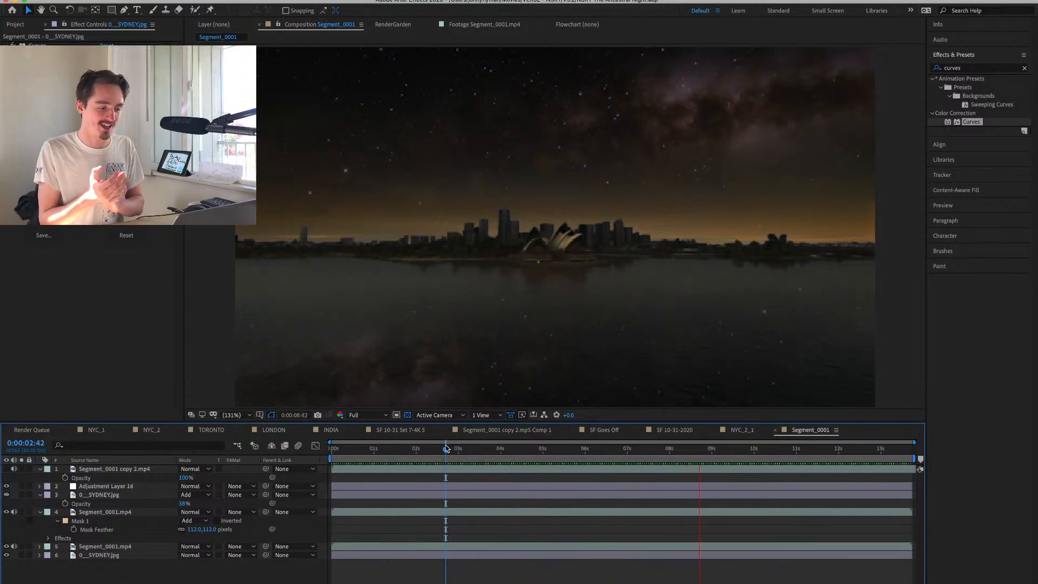
pyautogui.press('space')
# Review the imported Segment recordings in the project to identify a matching day and night pair for the next city.
pyautogui.click(19, 27)
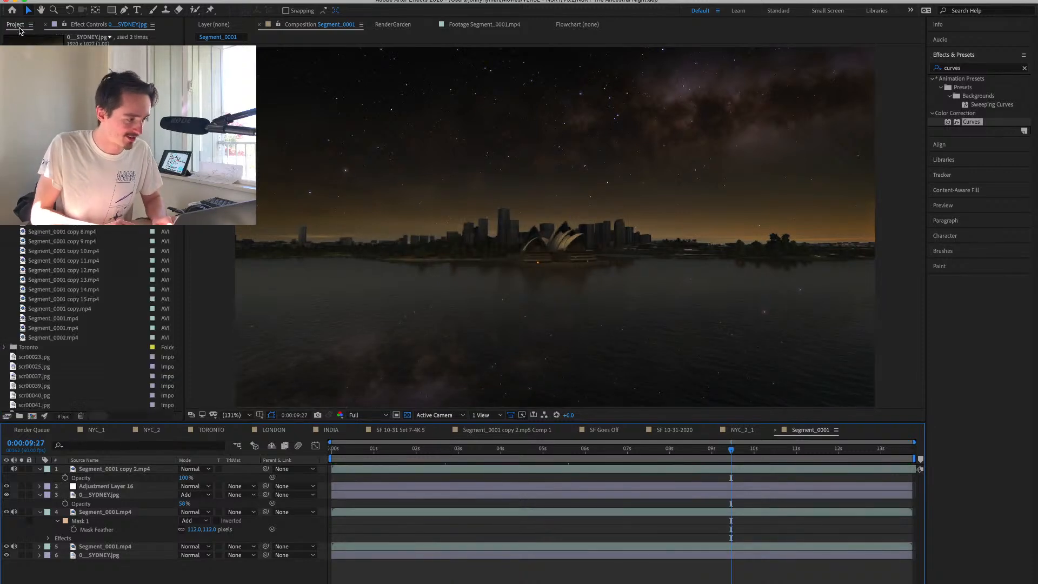
pyautogui.scroll(3, 92, 319)
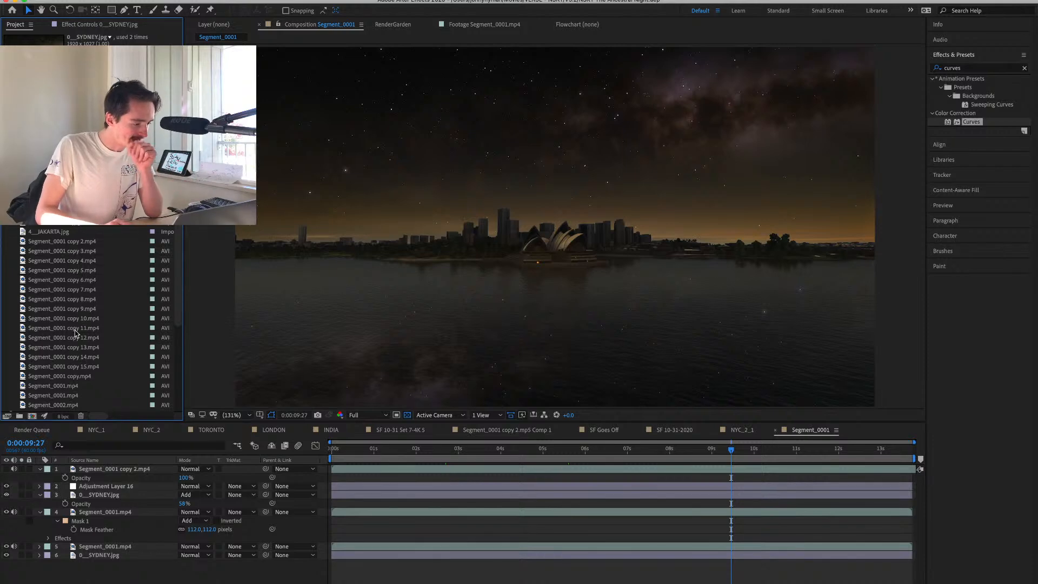
pyautogui.scroll(-3, 76, 333)
pyautogui.doubleClick(70, 347)
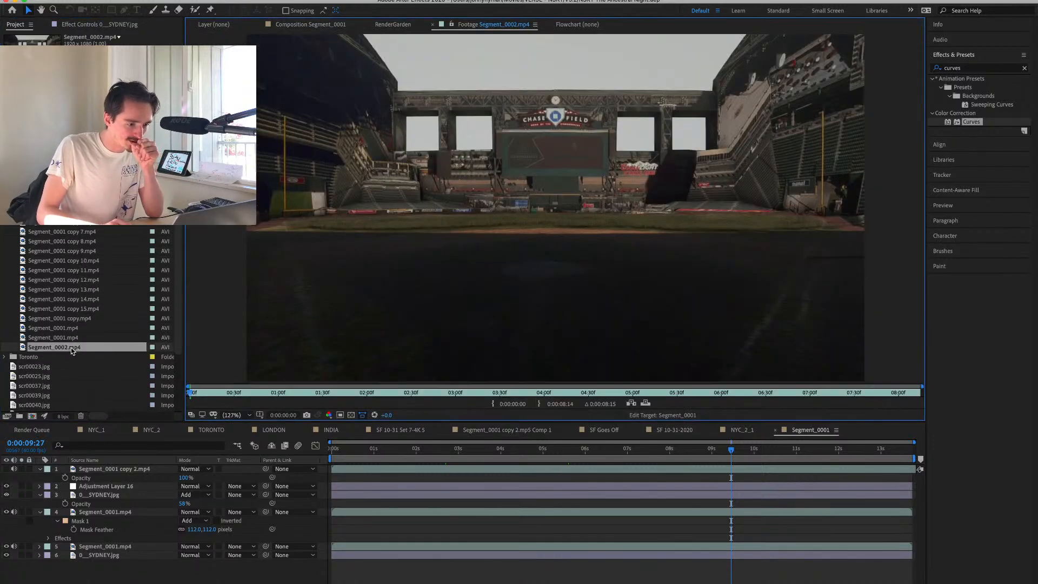
pyautogui.doubleClick(71, 335)
pyautogui.scroll(3, 75, 332)
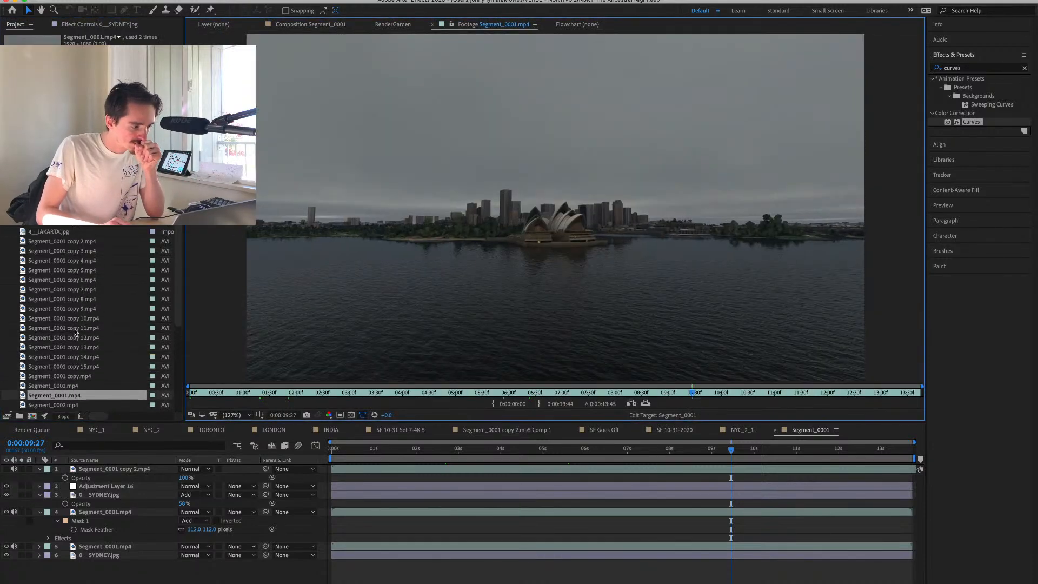
pyautogui.doubleClick(82, 241)
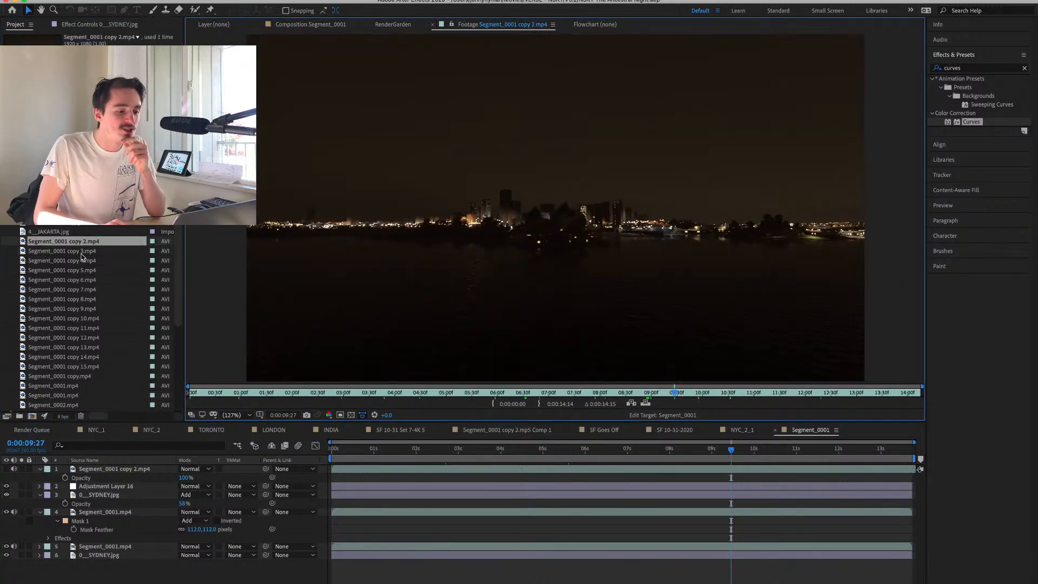
pyautogui.doubleClick(82, 260)
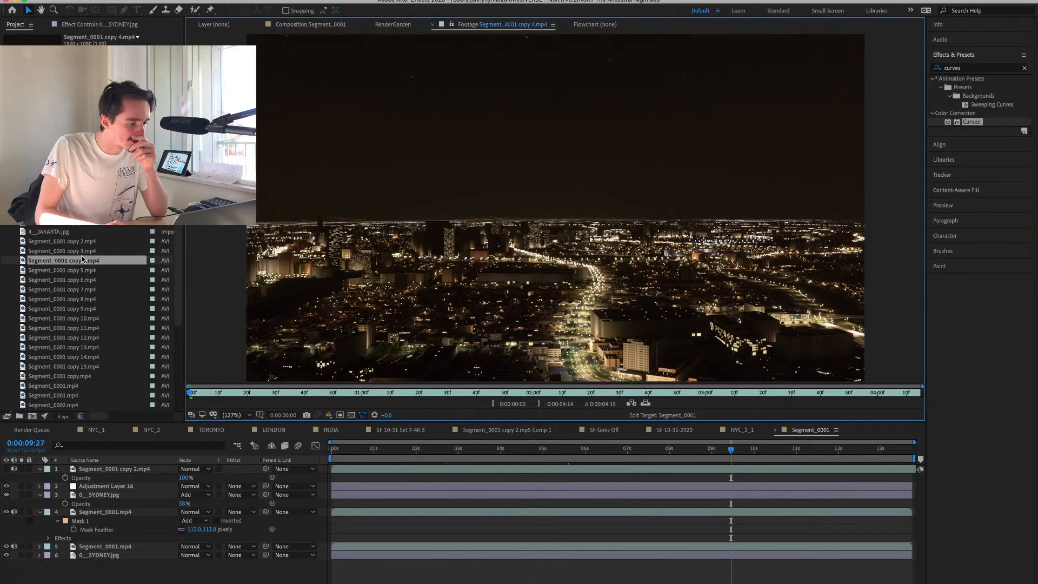
pyautogui.doubleClick(83, 254)
pyautogui.doubleClick(82, 262)
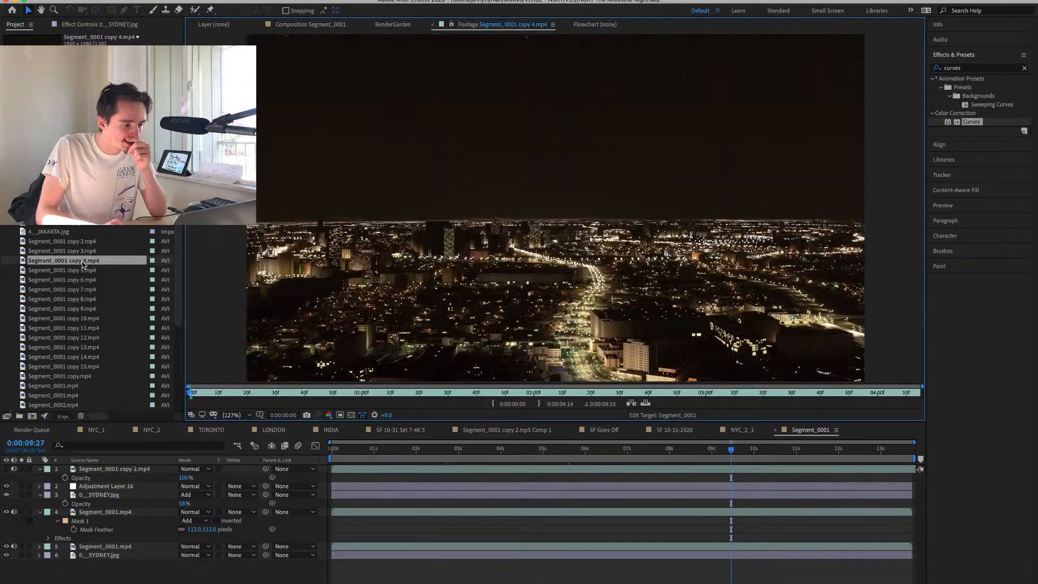
pyautogui.doubleClick(79, 252)
# Create a composition from Segment_0001 copy 3.mp4 named JAK, and rename the Sydney composition SYD.
pyautogui.moveTo(63, 384); pyautogui.dragTo(32, 417)
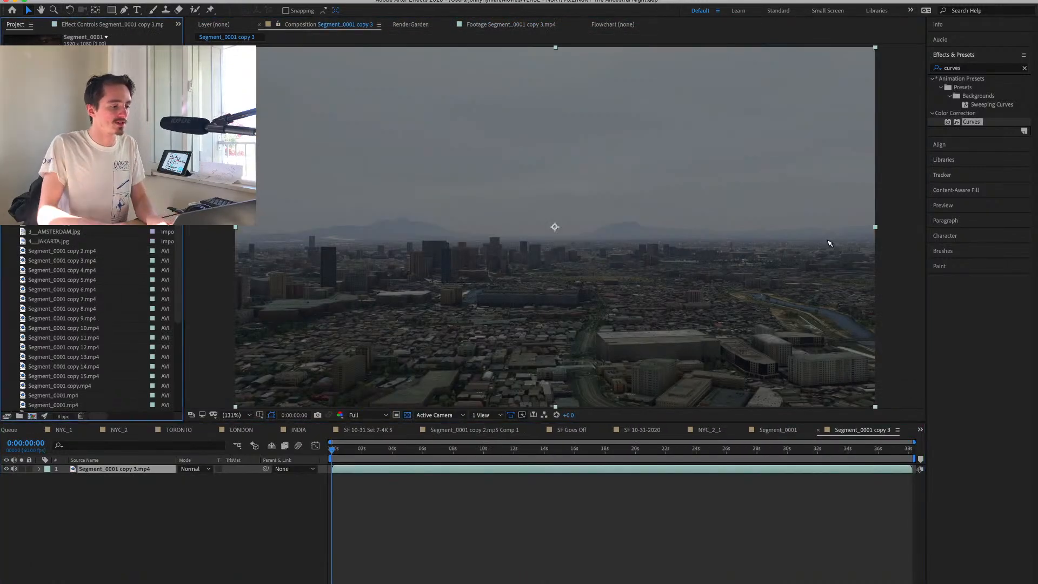
pyautogui.press('Return')
pyautogui.write('SYD')
pyautogui.press('Return')
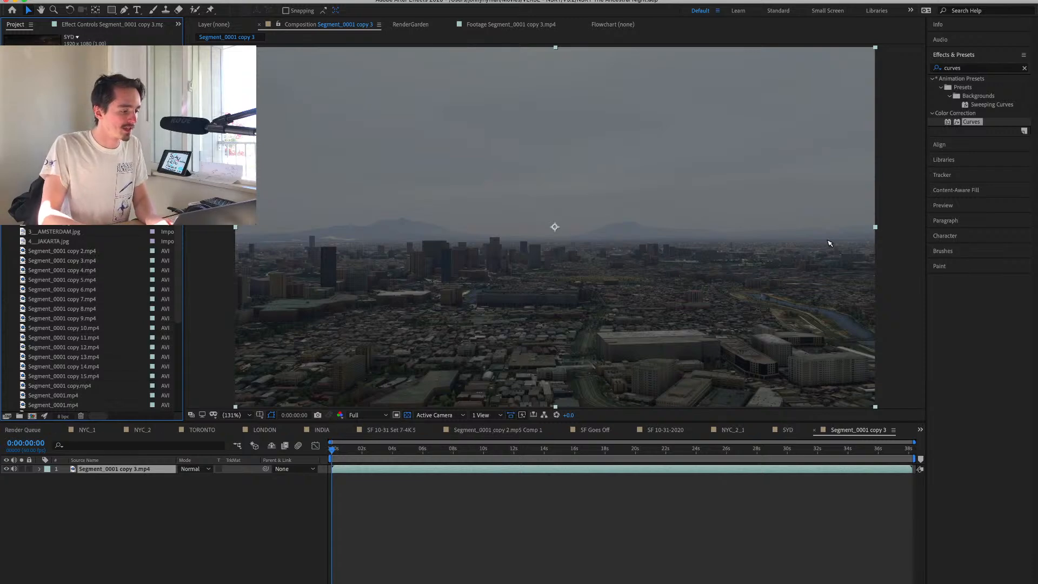
pyautogui.press('Return')
pyautogui.write('JAK')
pyautogui.press('Return')
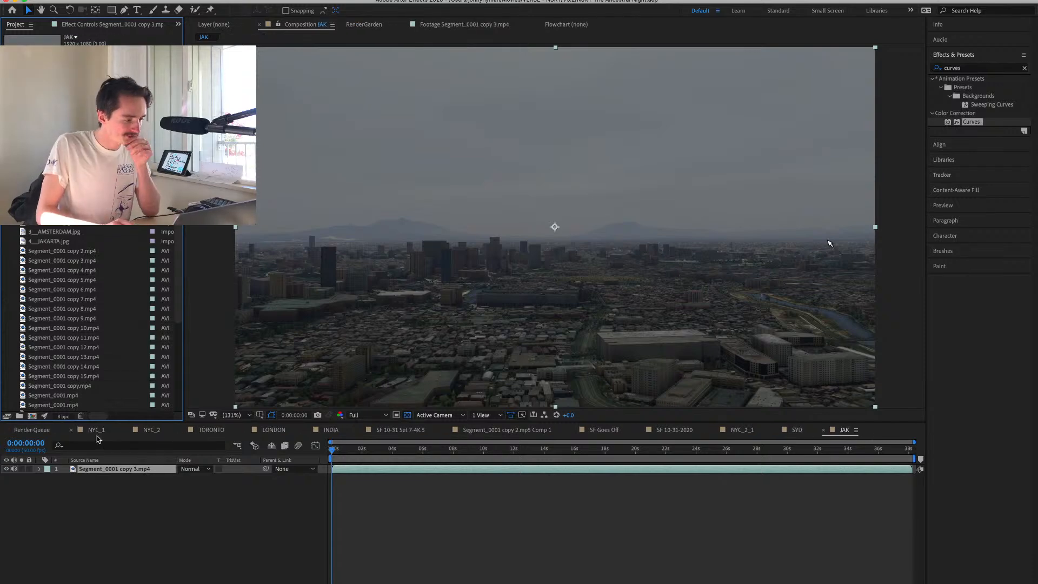
pyautogui.click(72, 253)
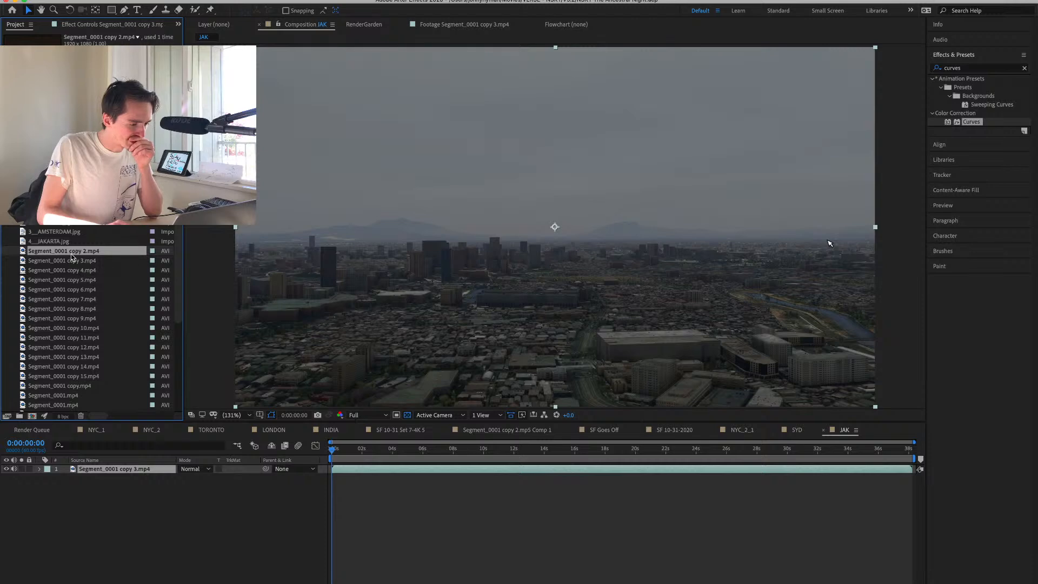
pyautogui.moveTo(71, 255); pyautogui.dragTo(154, 470)
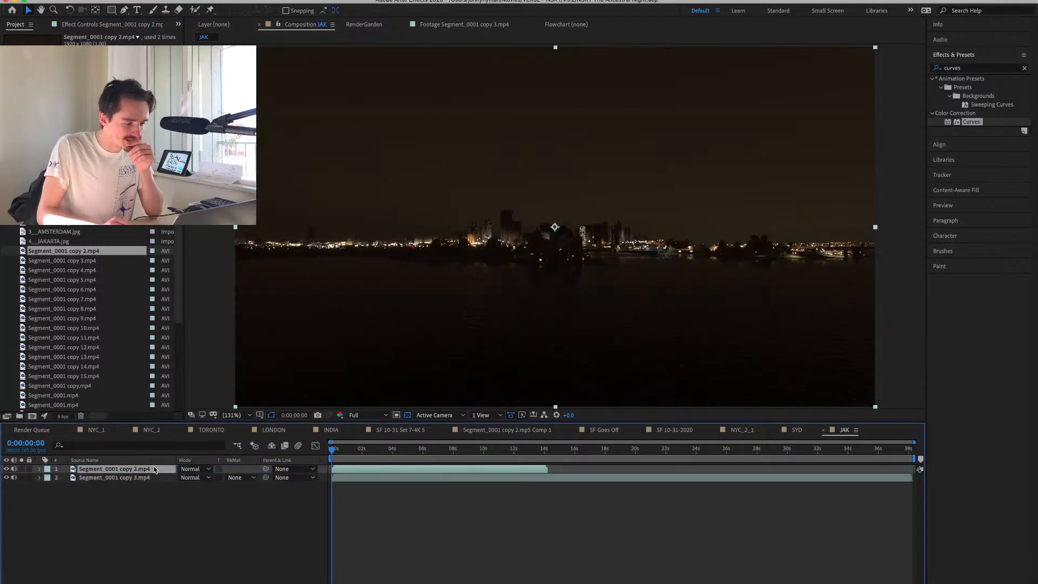
pyautogui.press('Delete')
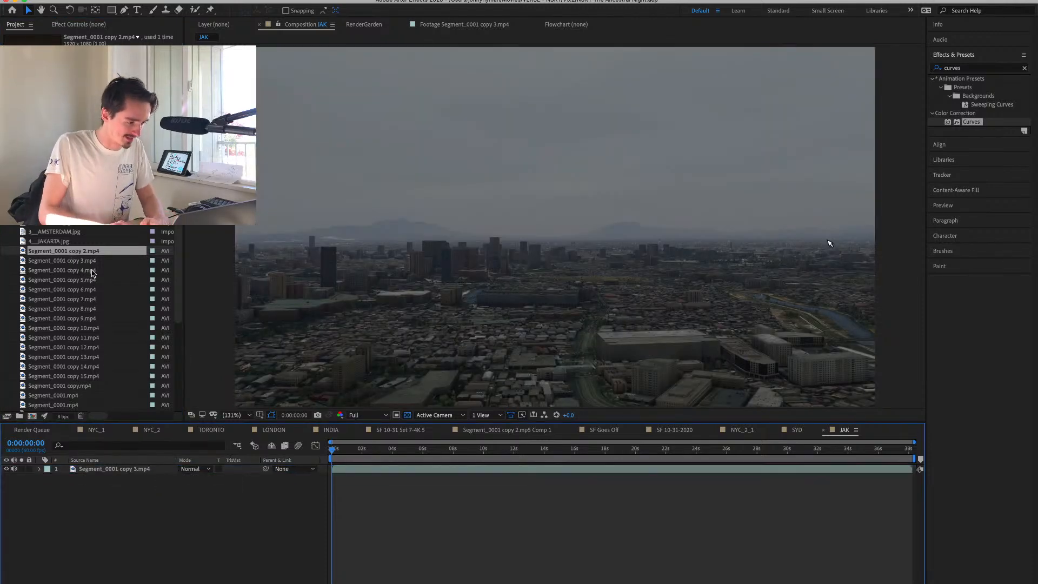
# Add Segment_0001 copy 4.mp4 above the day clip in JAK and toggle its visibility to compare the two views.
pyautogui.moveTo(92, 273); pyautogui.dragTo(111, 468)
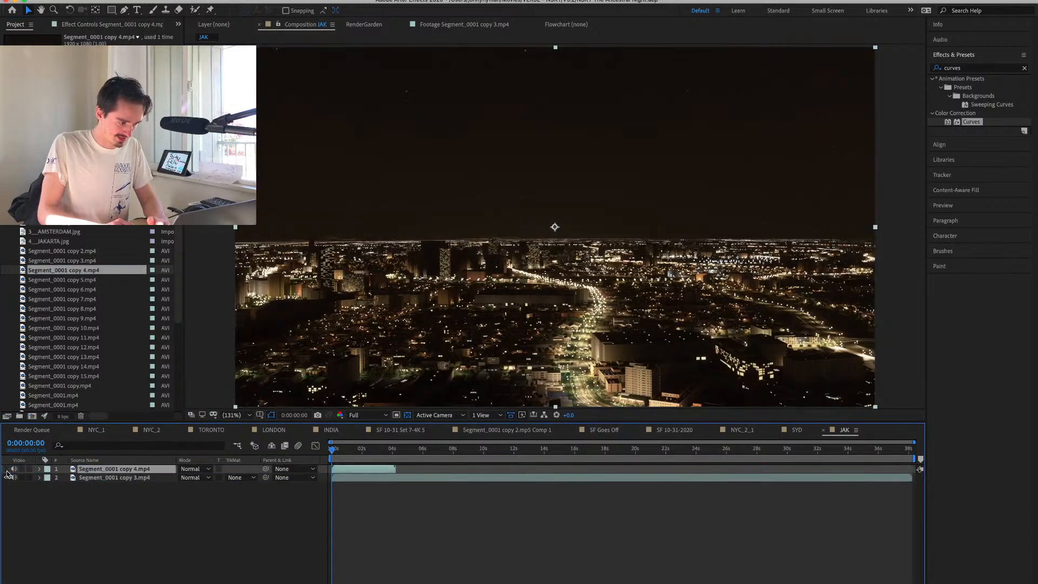
pyautogui.click(6, 469)
pyautogui.click(7, 469)
pyautogui.click(6, 469)
pyautogui.click(7, 469)
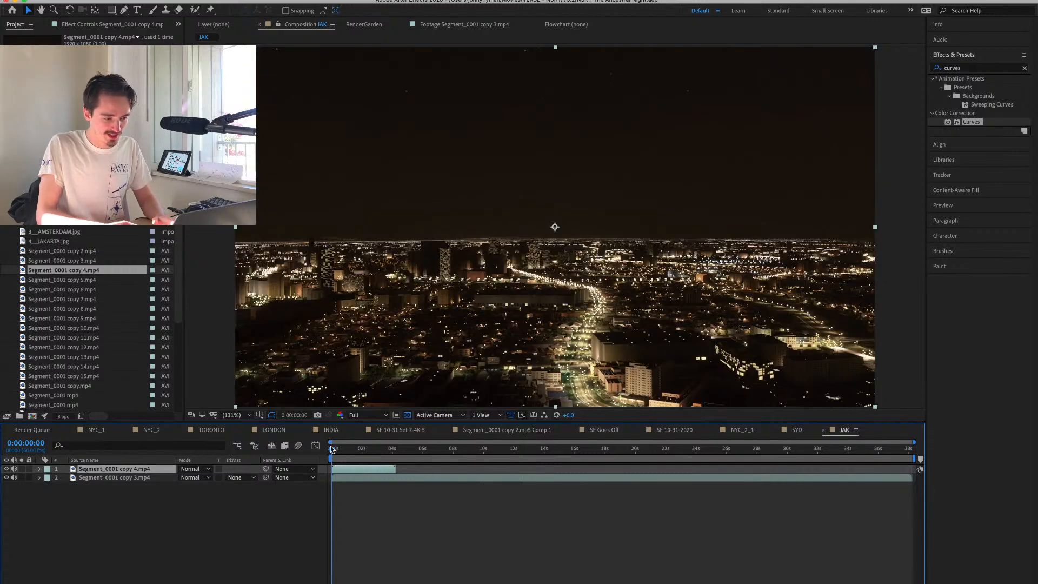
# Lower the night clip's opacity to 37% at 0:00:01:42 so the day clip shows through.
pyautogui.moveTo(331, 450); pyautogui.dragTo(357, 449)
pyautogui.press('t')
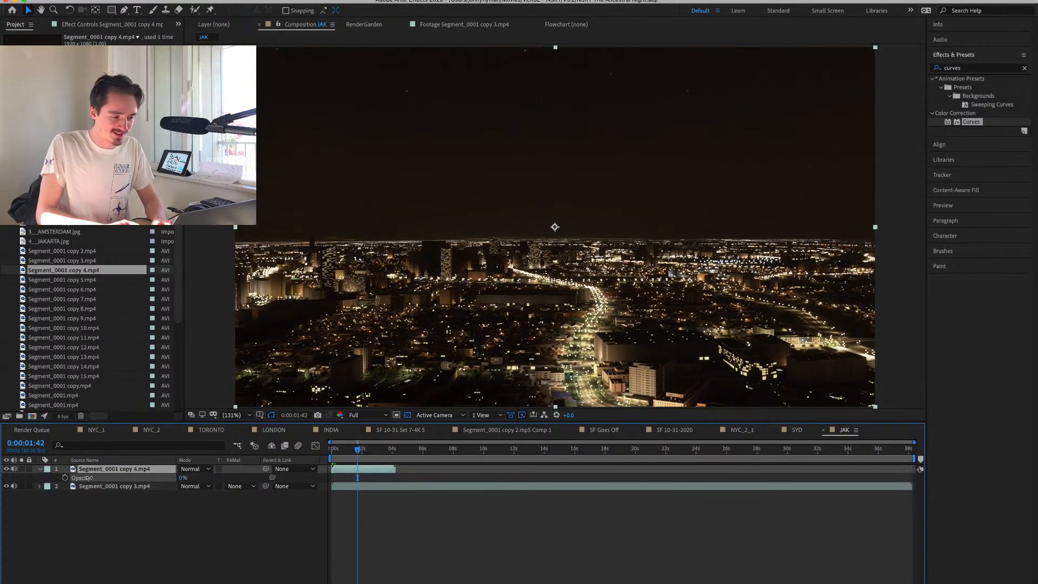
pyautogui.moveTo(89, 478)
pyautogui.mouseDown()
pyautogui.moveTo(120, 478)
pyautogui.moveTo(109, 478)
pyautogui.mouseUp()
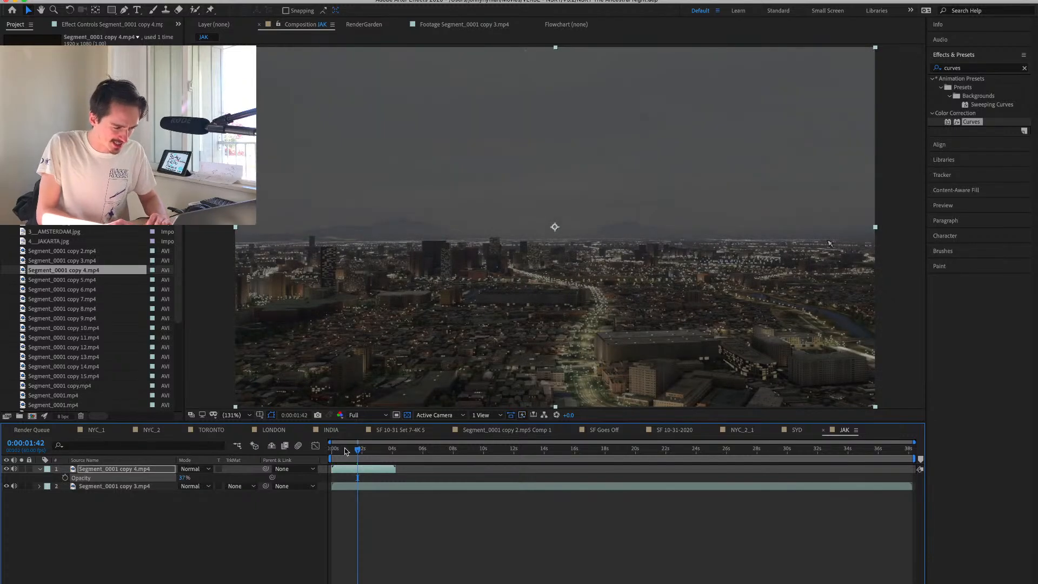
# Move the night clip to start about 19 seconds into JAK and preview the day clip's camera movement.
pyautogui.moveTo(355, 454); pyautogui.dragTo(672, 474)
pyautogui.click(387, 474)
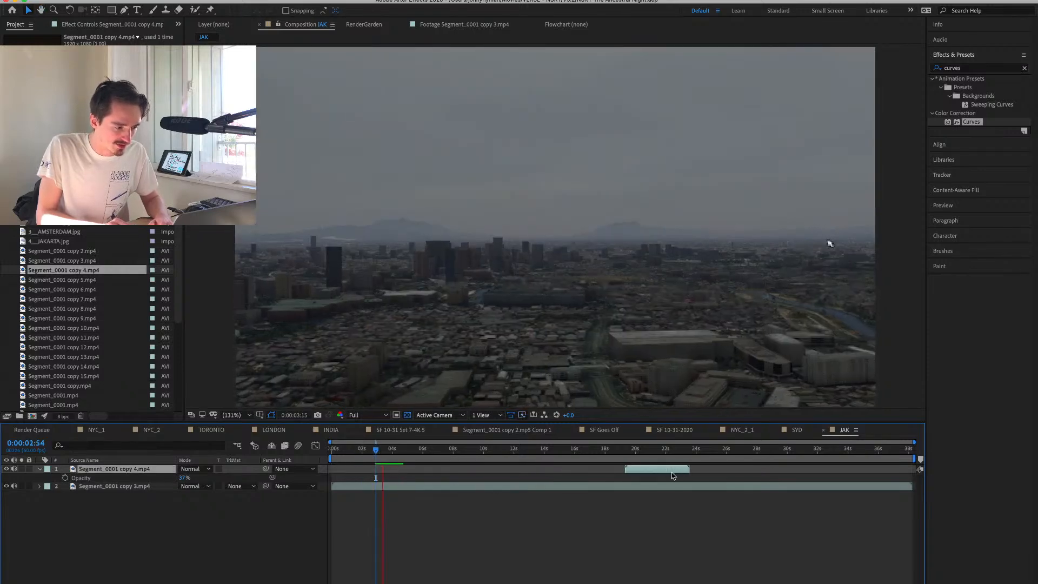
pyautogui.press('space')
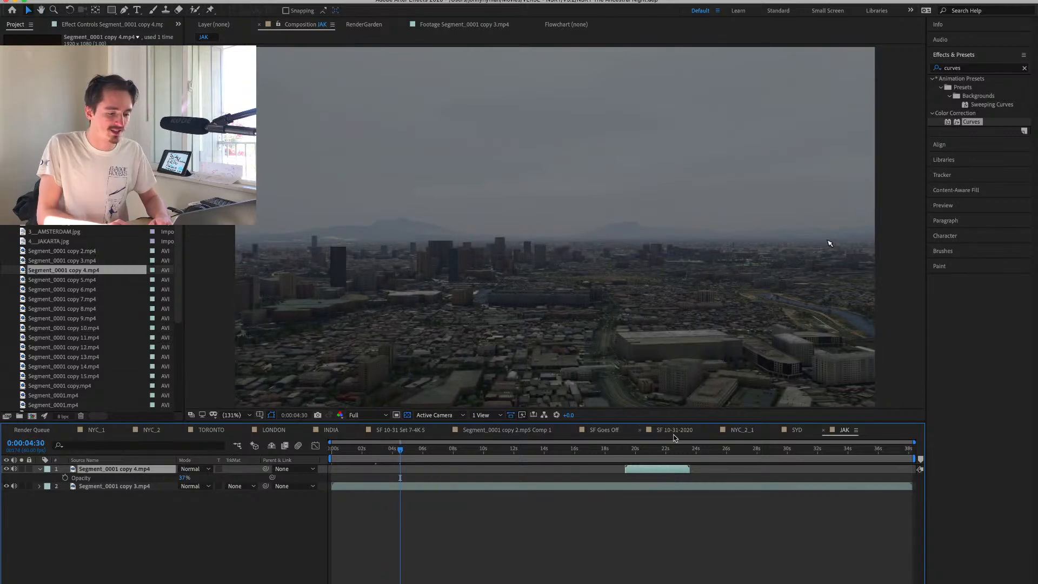
# Review the JAK day clip near its end and compare the source footage of Segment_0001 copy 4.mp4, copy 5.mp4 and copy 6.mp4.
pyautogui.moveTo(761, 450); pyautogui.dragTo(868, 477)
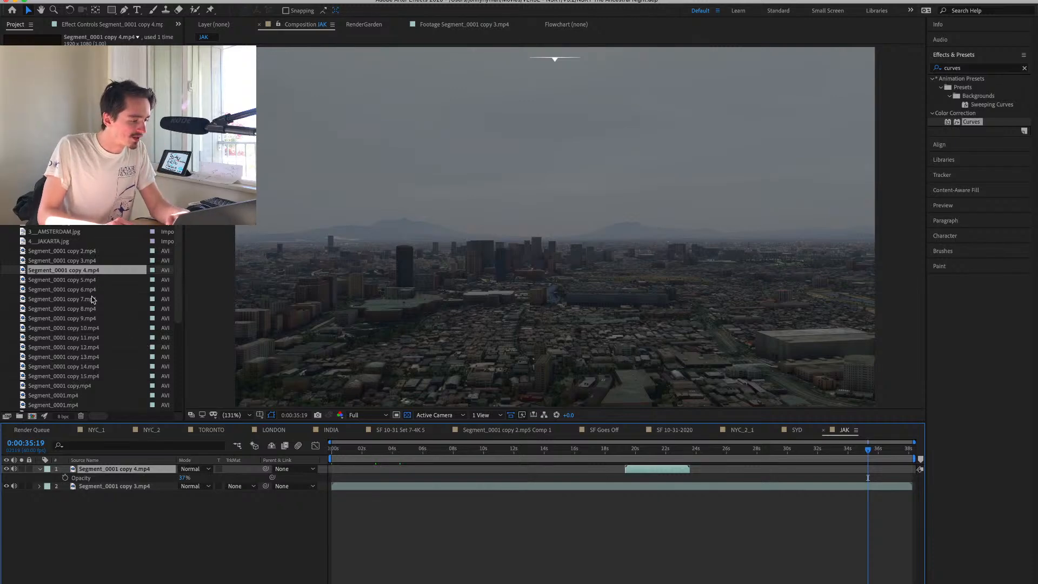
pyautogui.doubleClick(92, 279)
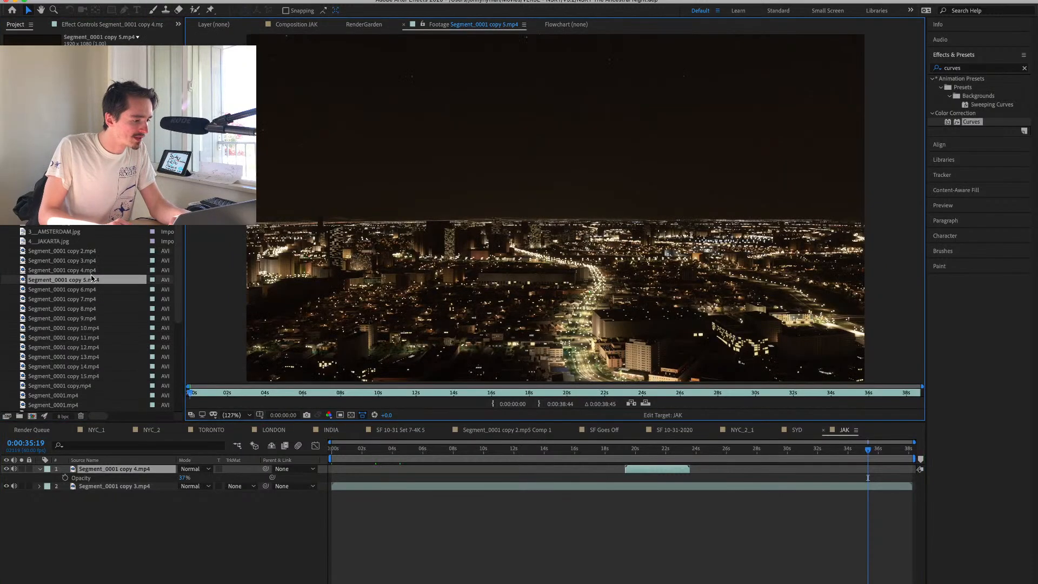
pyautogui.doubleClick(92, 271)
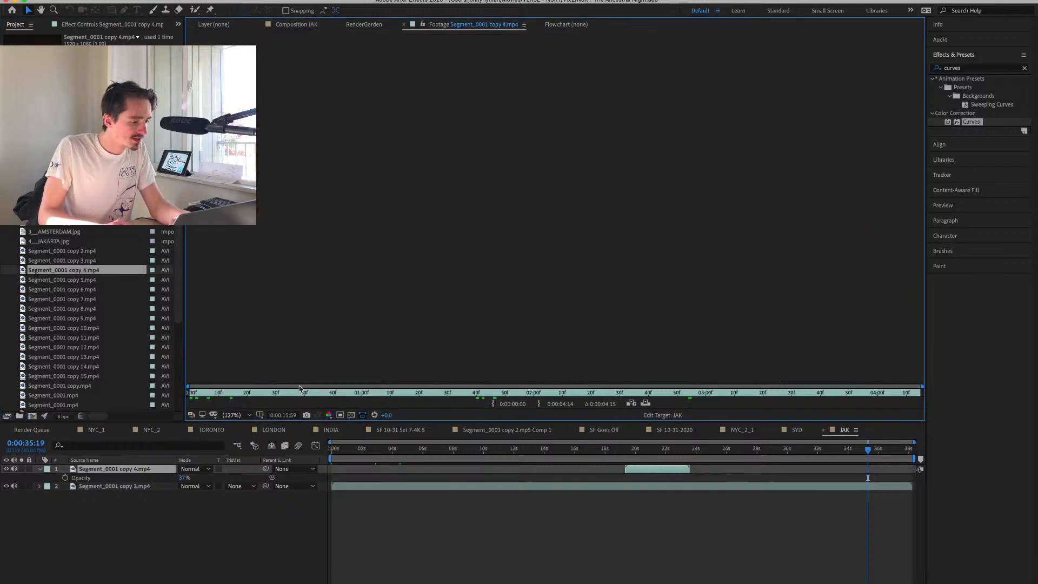
pyautogui.click(317, 395)
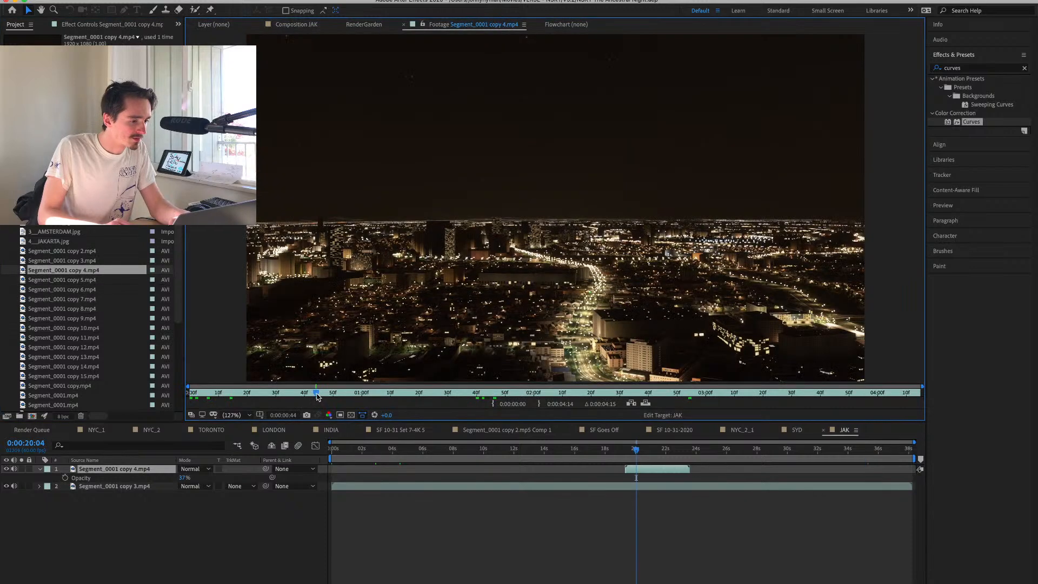
pyautogui.doubleClick(74, 280)
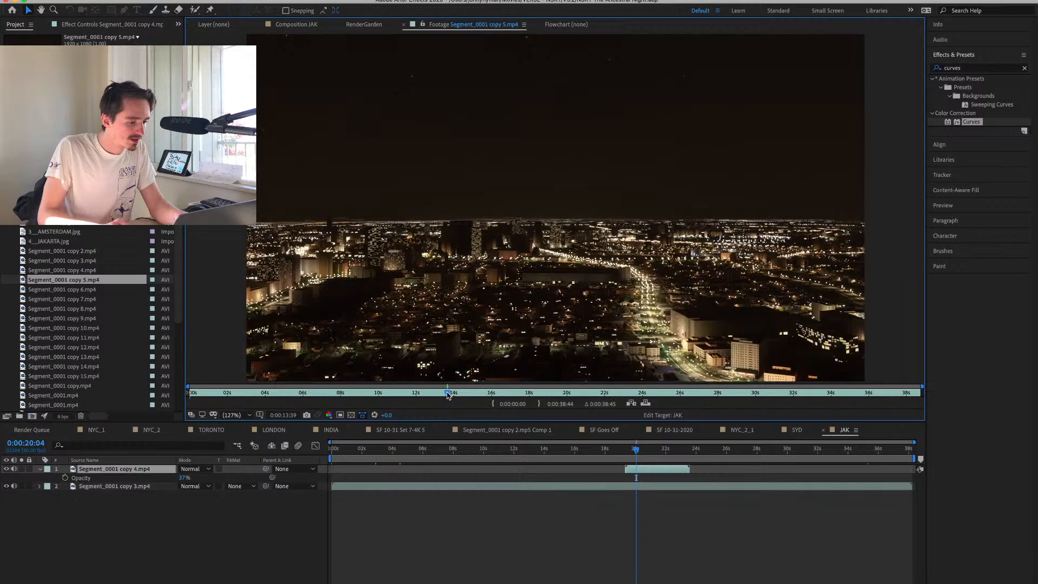
pyautogui.doubleClick(82, 291)
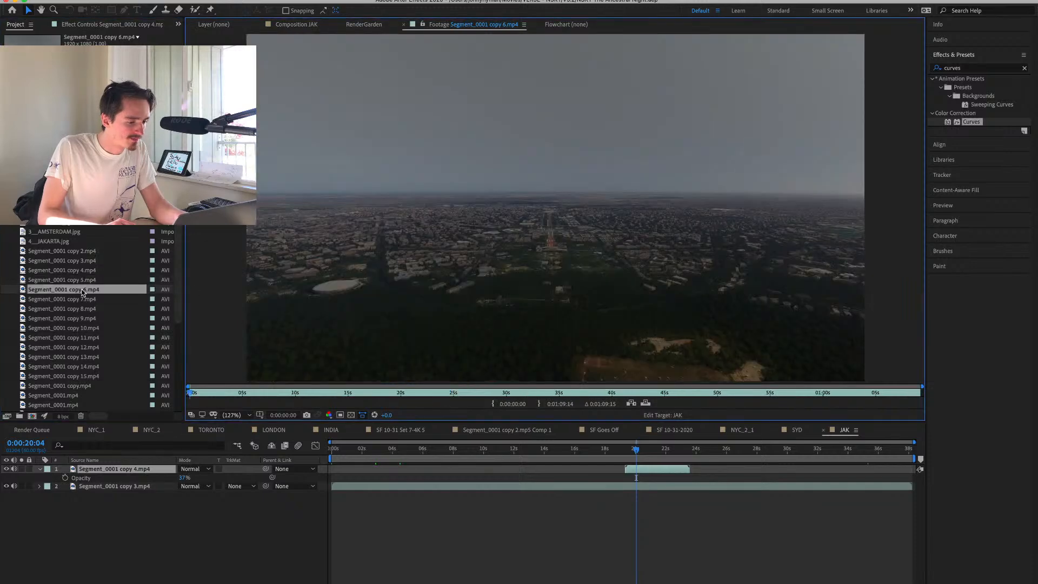
pyautogui.doubleClick(82, 280)
pyautogui.click(324, 25)
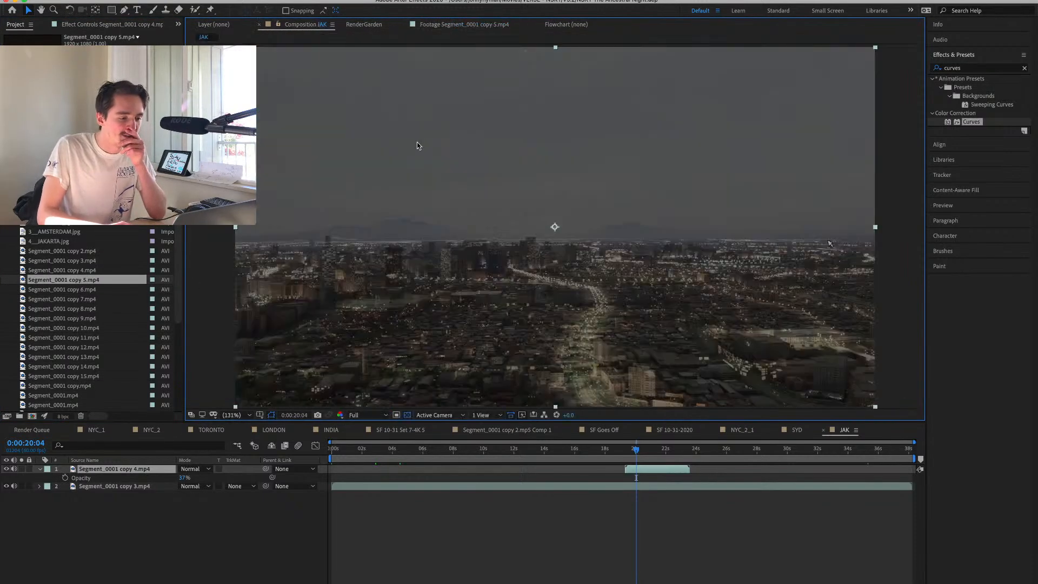
# Scrub JAK back to its start and preview the camera movement in the Segment_0001 copy 3.mp4 source footage.
pyautogui.moveTo(597, 453); pyautogui.dragTo(466, 554)
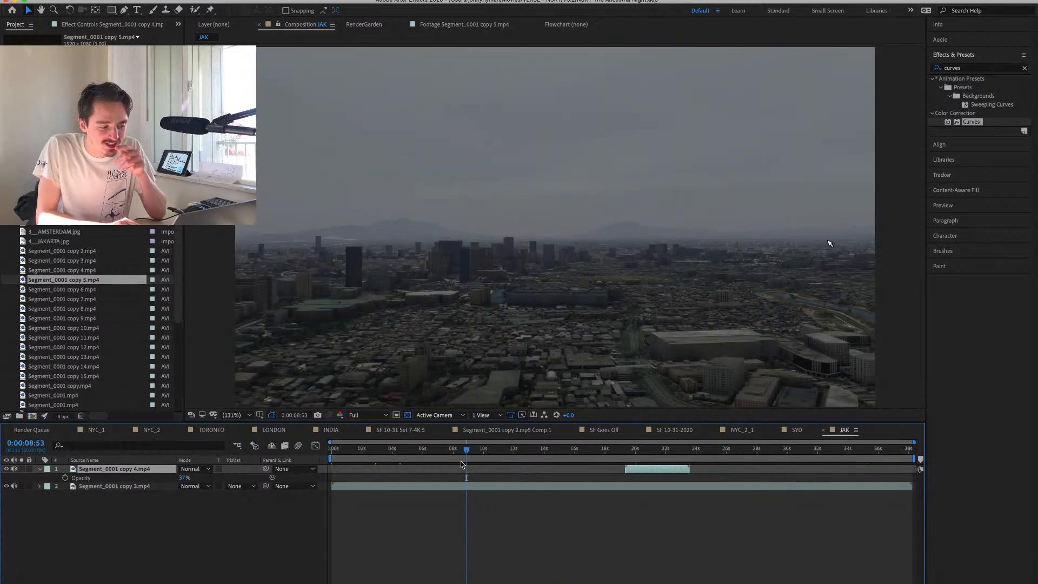
pyautogui.moveTo(465, 451); pyautogui.dragTo(373, 454)
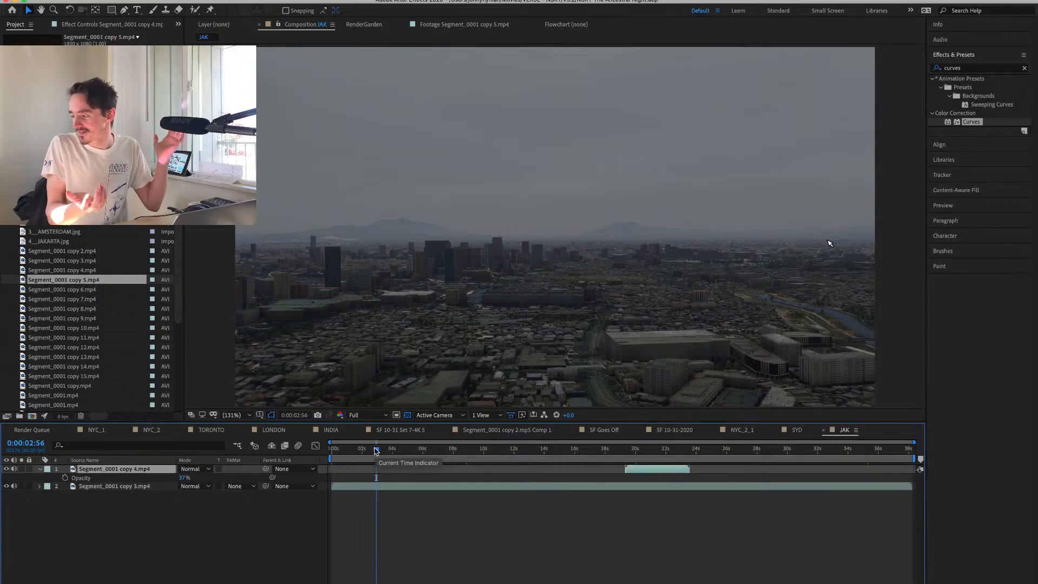
pyautogui.moveTo(376, 450); pyautogui.dragTo(323, 454)
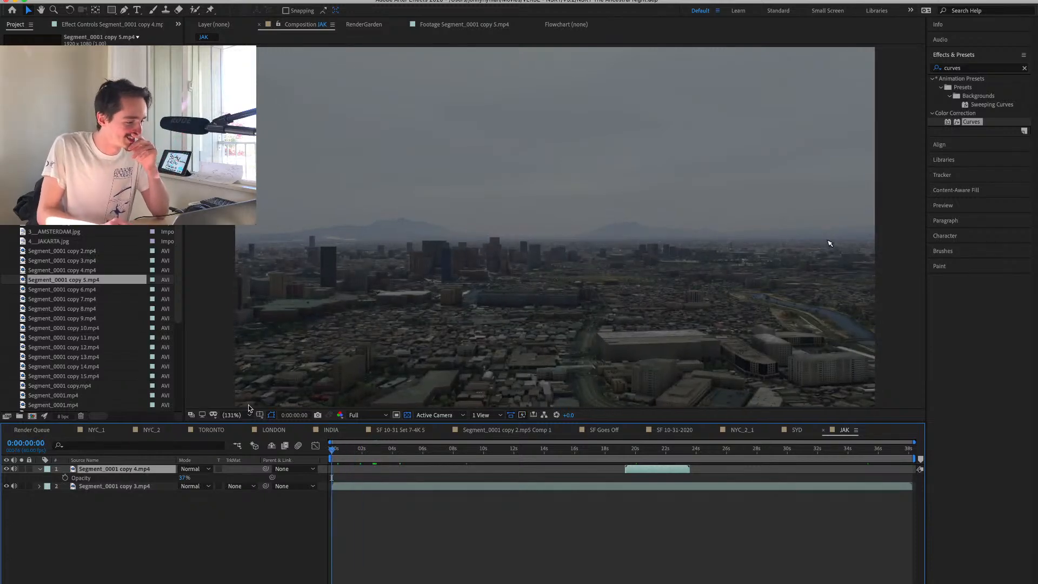
pyautogui.doubleClick(71, 290)
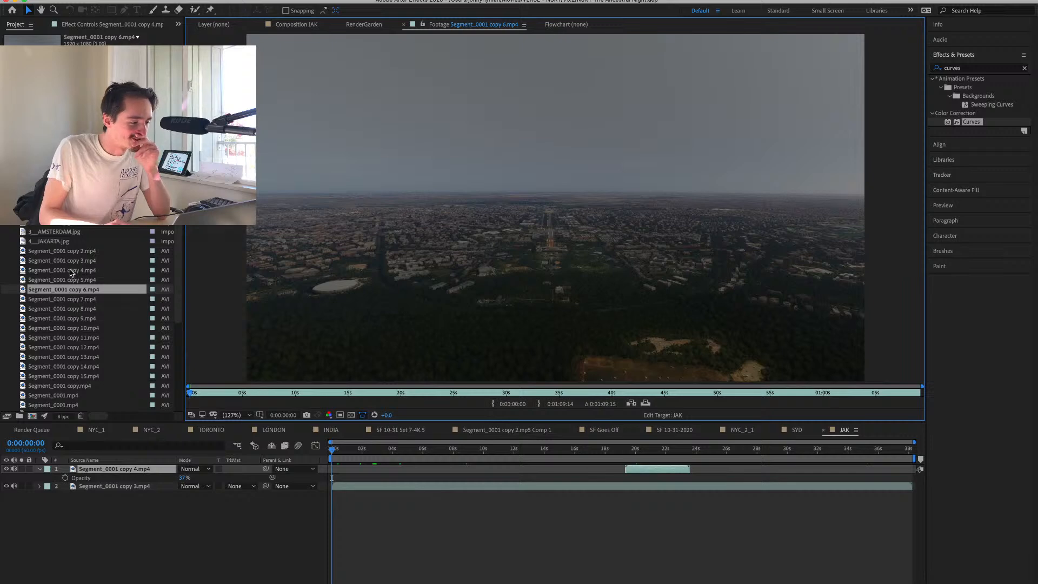
pyautogui.doubleClick(69, 265)
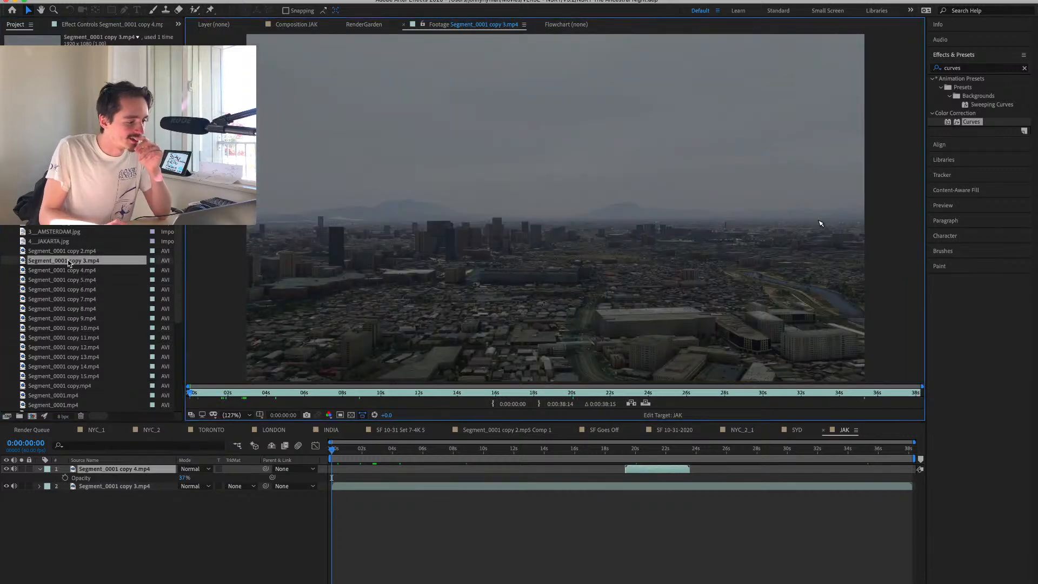
pyautogui.moveTo(247, 396); pyautogui.dragTo(834, 437)
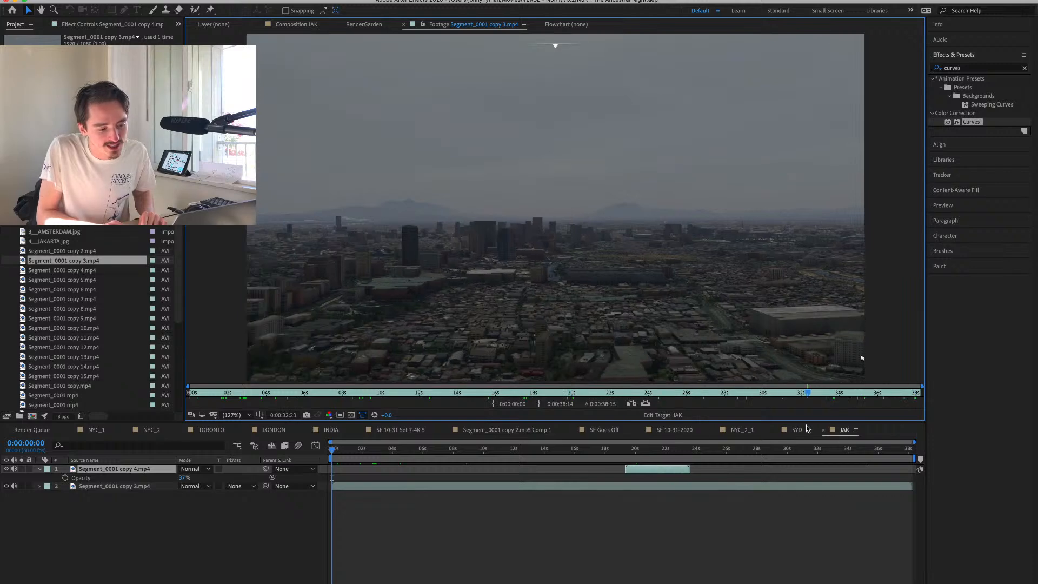
# Scrub through the source footage of Segment_0001 copy 4.mp4 and copy 5.mp4 to compare their camera movement.
pyautogui.doubleClick(62, 270)
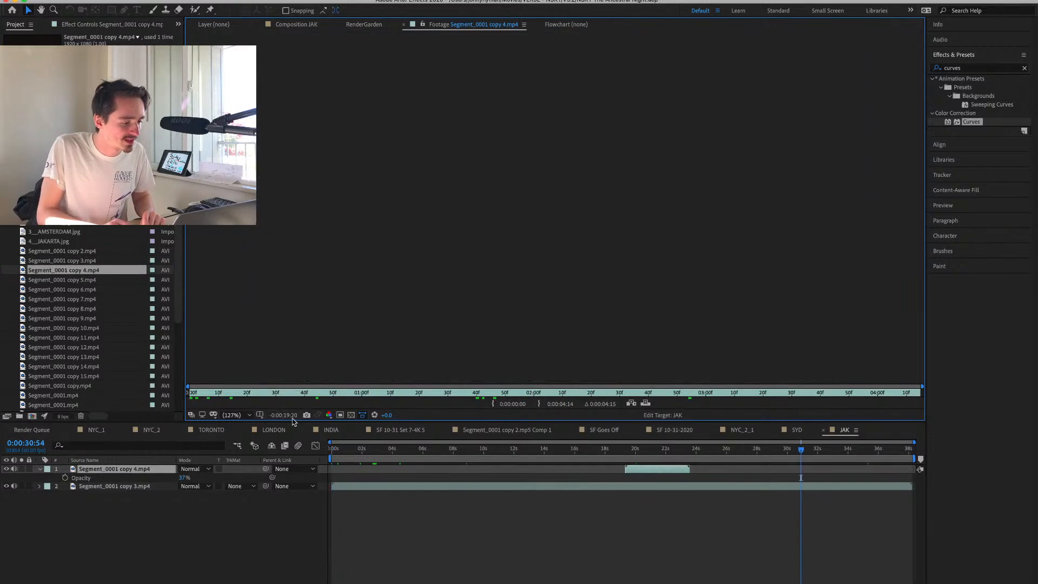
pyautogui.moveTo(220, 394); pyautogui.dragTo(746, 427)
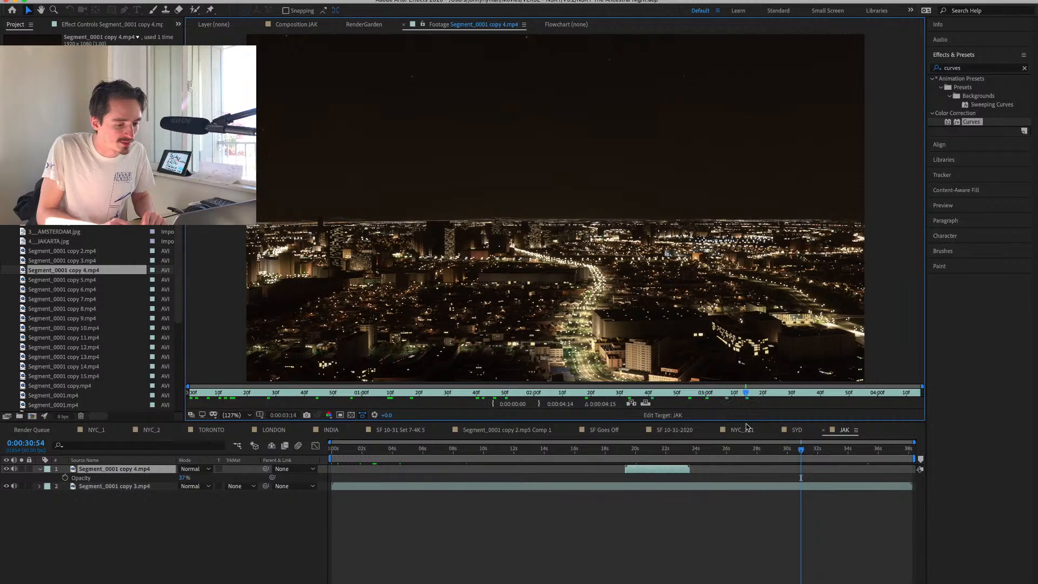
pyautogui.moveTo(906, 417); pyautogui.dragTo(448, 398)
pyautogui.press('Down')
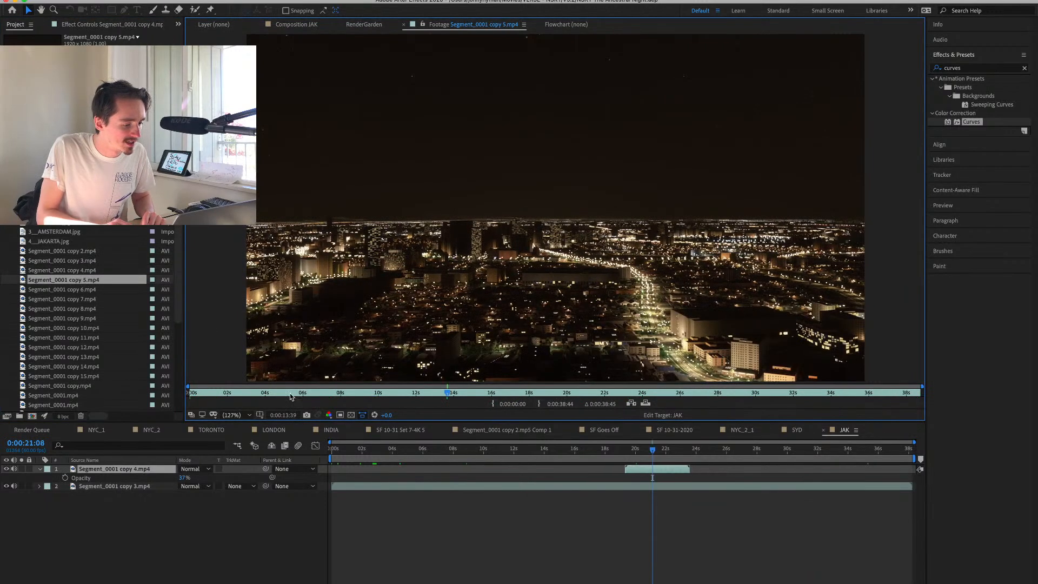
pyautogui.moveTo(218, 396); pyautogui.dragTo(931, 401)
# Replace the short night clip in JAK with Segment_0001 copy 5.mp4, placed above the day clip.
pyautogui.moveTo(89, 281); pyautogui.dragTo(135, 478)
pyautogui.click(133, 471)
pyautogui.press('Delete')
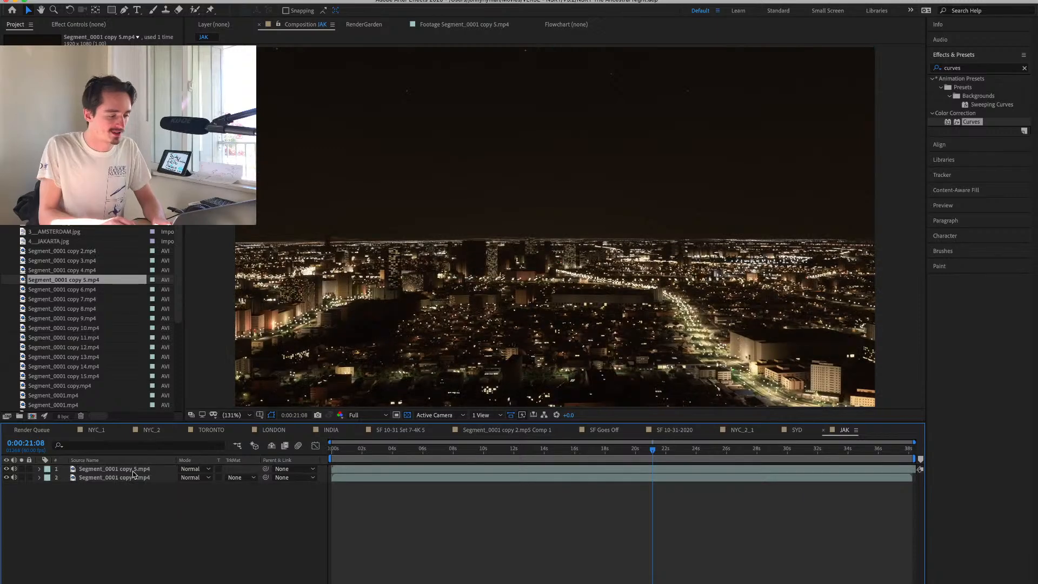
# Lower the new night clip's opacity to 27% and compare it with the day clip at 0:00:08:19.
pyautogui.press('t')
pyautogui.moveTo(181, 478); pyautogui.dragTo(139, 479)
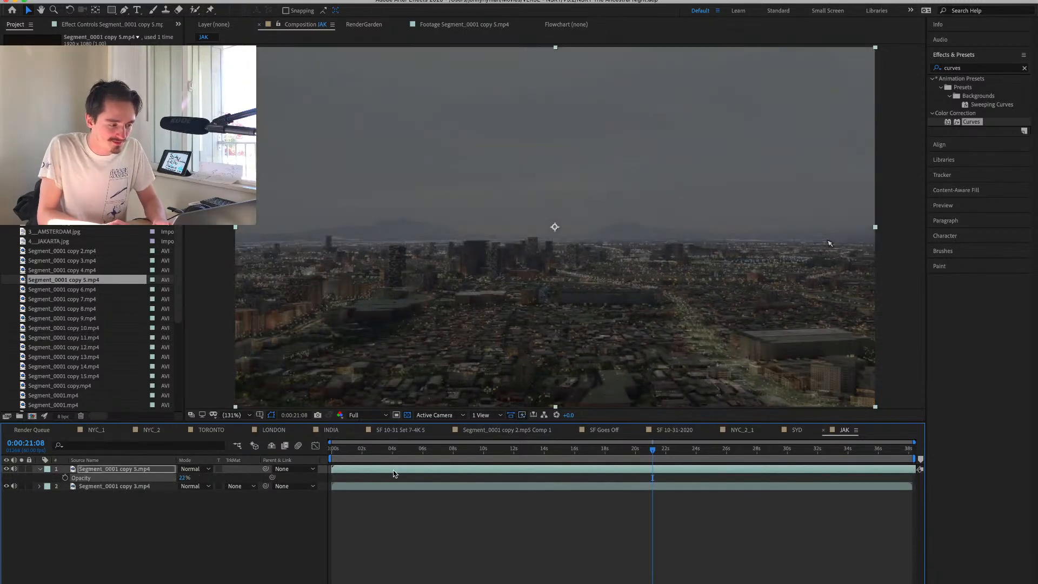
pyautogui.moveTo(415, 462); pyautogui.dragTo(458, 459)
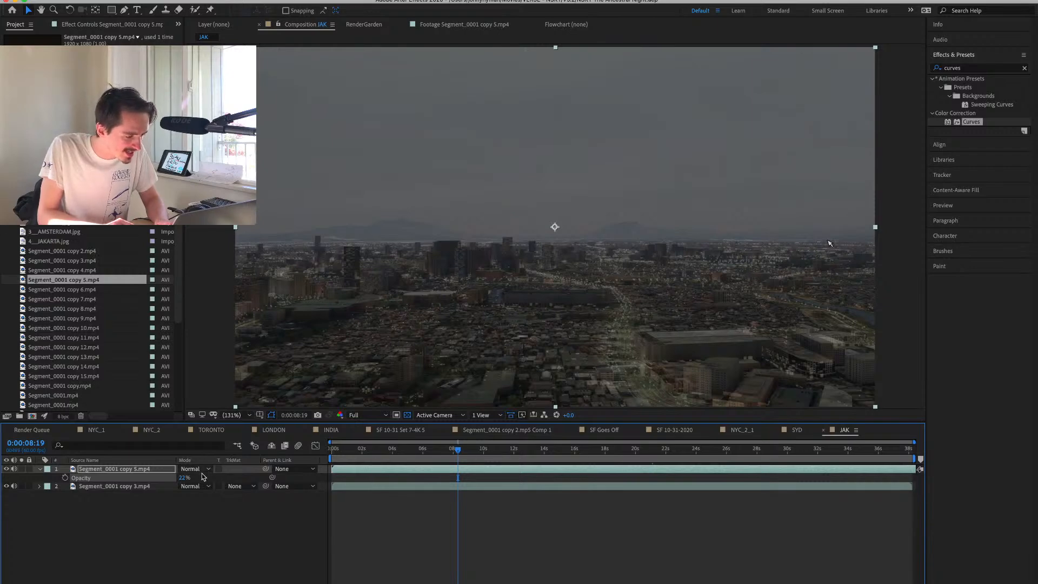
pyautogui.moveTo(183, 477); pyautogui.dragTo(90, 478)
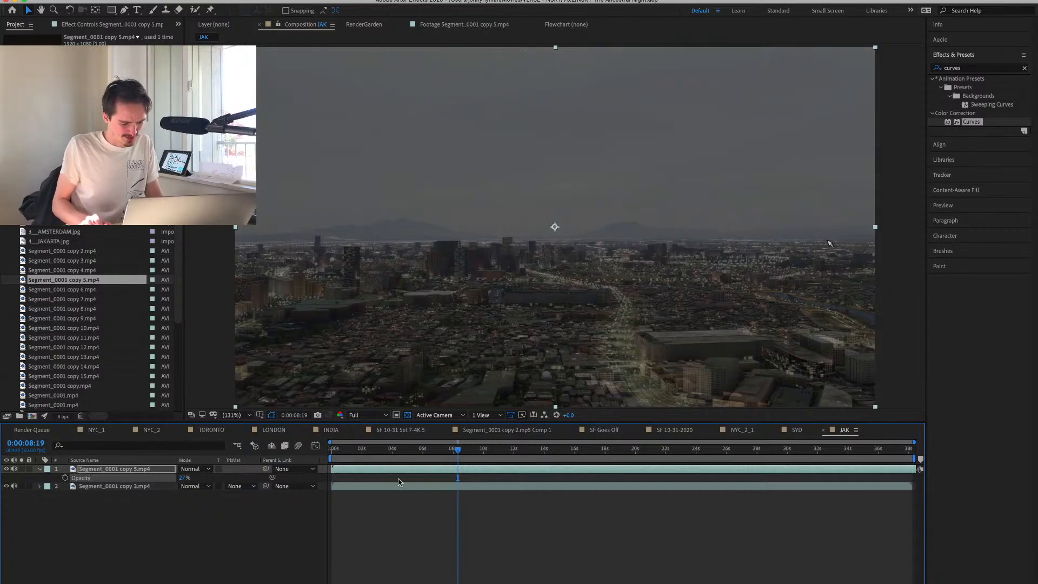
pyautogui.press('XF86MonBrightnessUp')
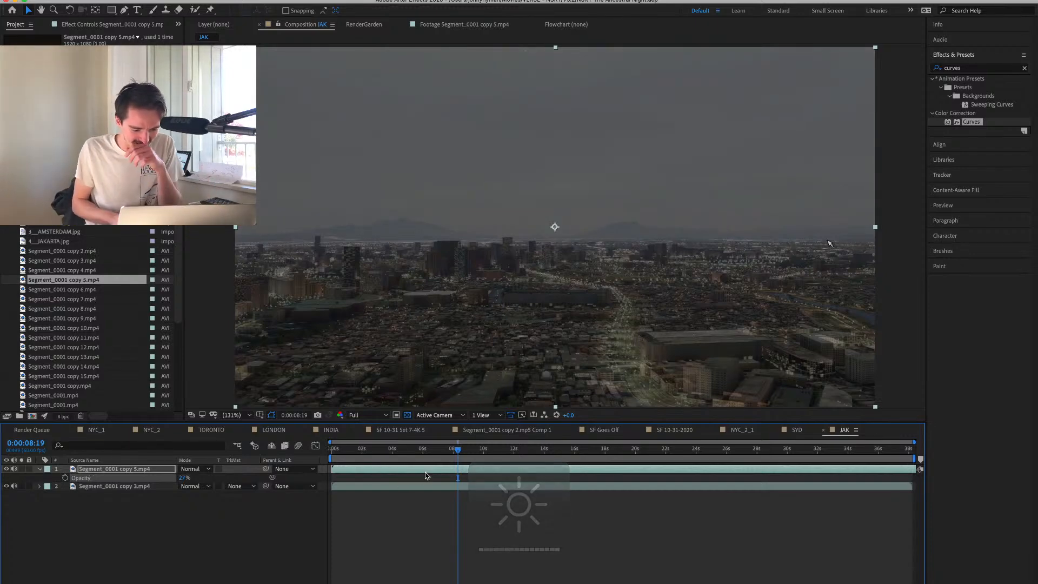
# Shift the night clip about 1.5 seconds earlier to line up with the day clip, checking the match at 0:00:04:04 and 0:00:17:39.
pyautogui.moveTo(426, 475); pyautogui.dragTo(398, 479)
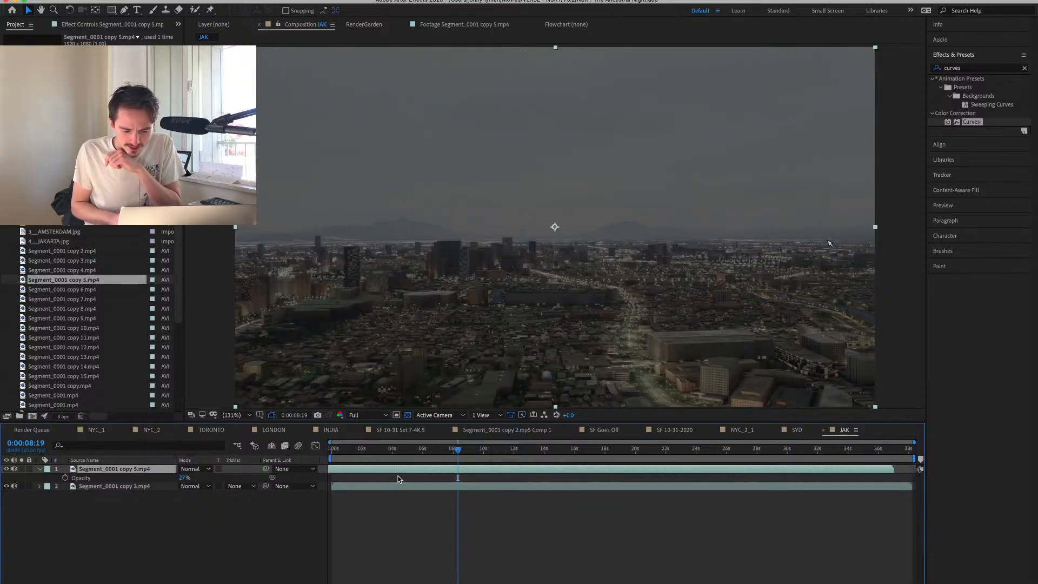
pyautogui.click(394, 480)
pyautogui.click(394, 462)
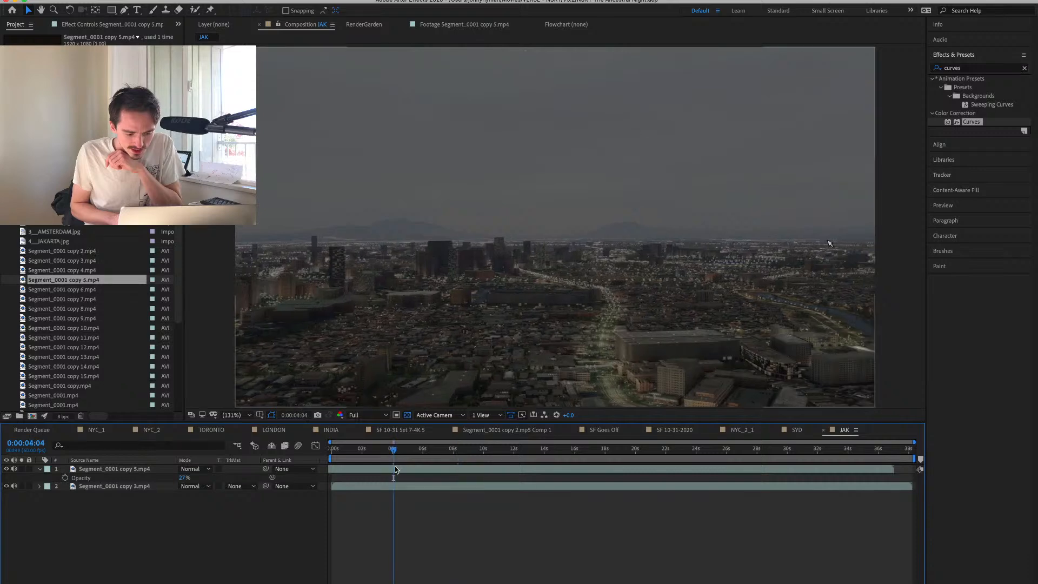
pyautogui.click(395, 466)
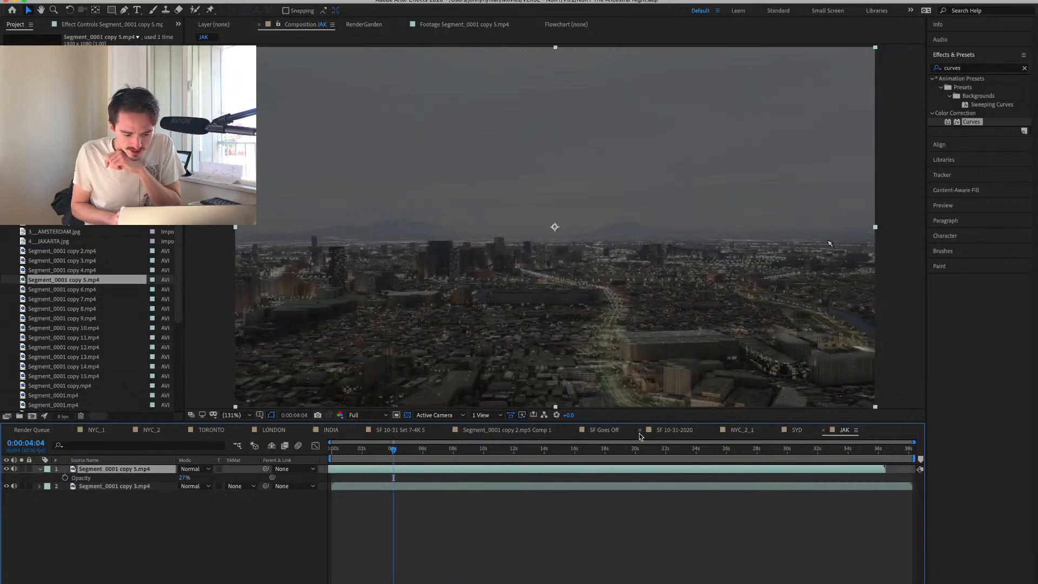
pyautogui.click(600, 449)
pyautogui.moveTo(580, 471); pyautogui.dragTo(589, 475)
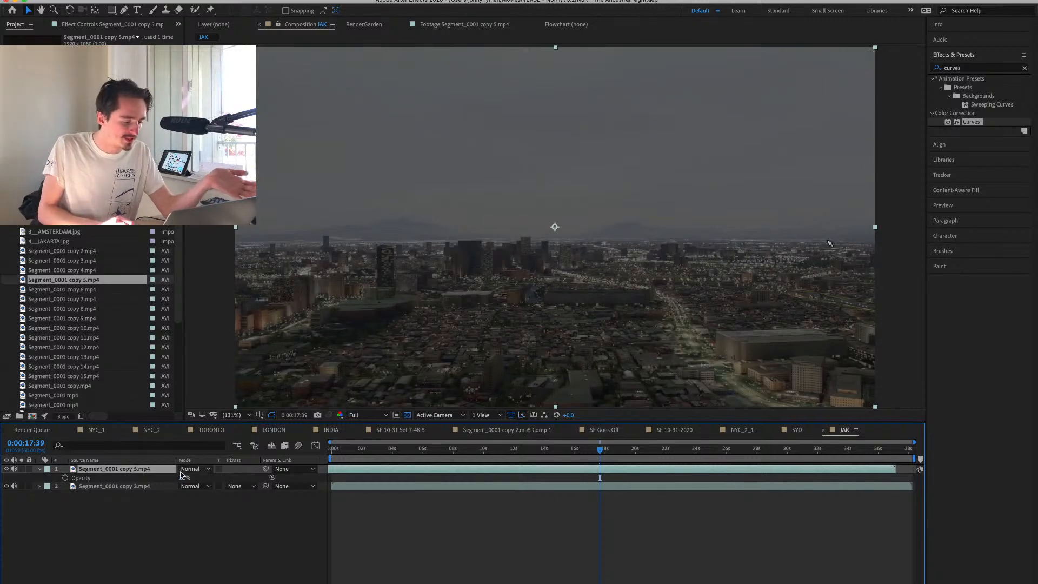
# Set the night clip's opacity to 30% and check its alignment with the day clip at several times.
pyautogui.moveTo(183, 478); pyautogui.dragTo(334, 484)
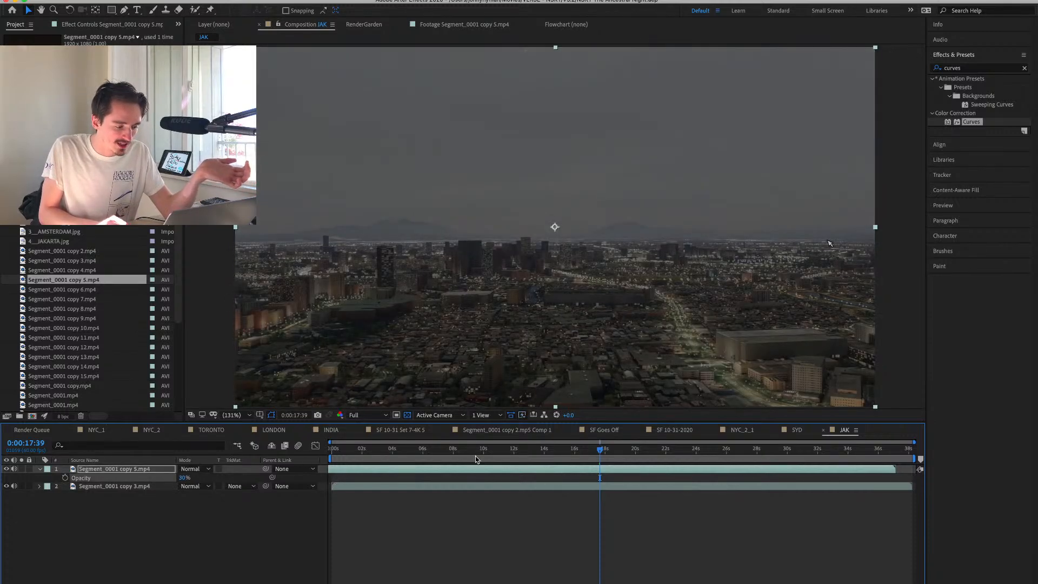
pyautogui.click(476, 456)
pyautogui.click(683, 457)
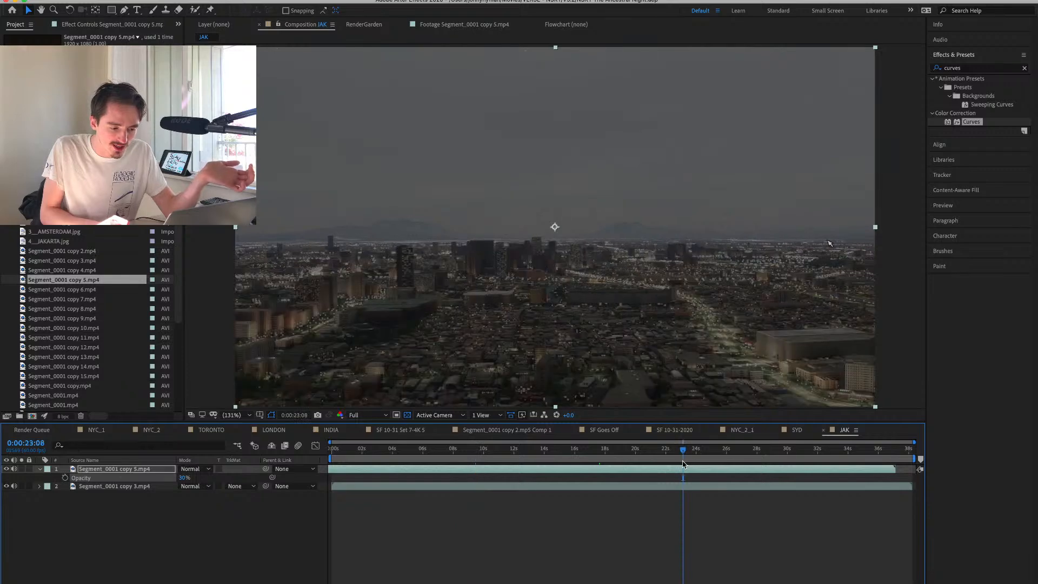
pyautogui.click(738, 459)
# Limit the JAK work area to the range from 0:00:02:46 to 0:00:21:30.
pyautogui.moveTo(739, 458); pyautogui.dragTo(656, 457)
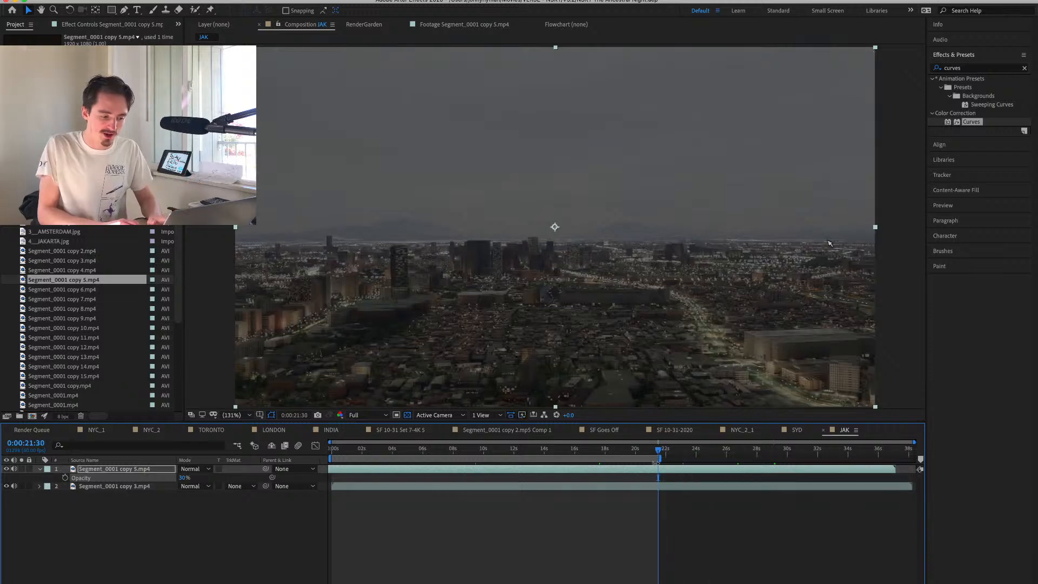
pyautogui.moveTo(443, 454); pyautogui.dragTo(374, 455)
pyautogui.press('b')
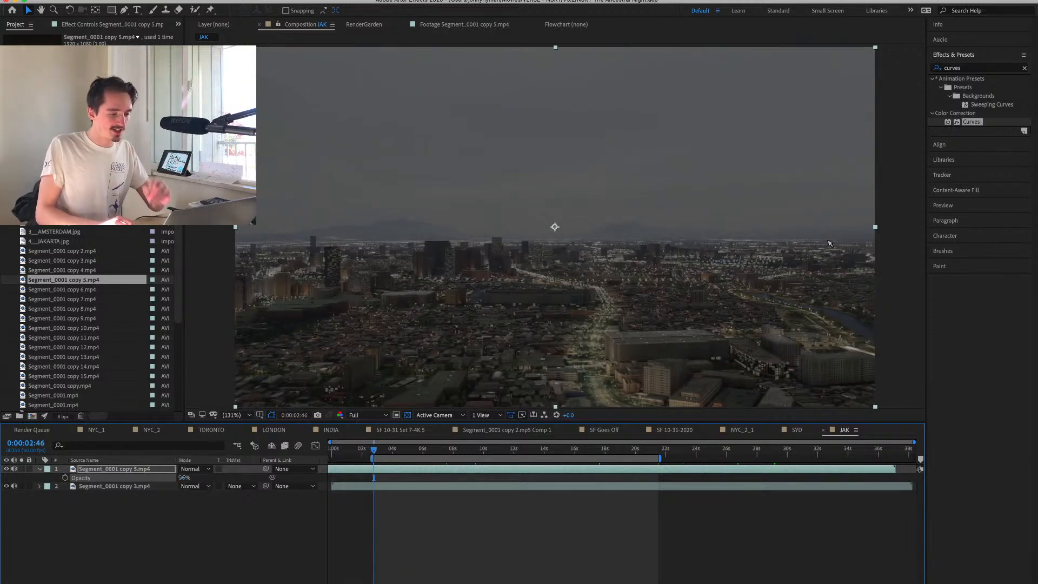
# Set the night clip's opacity to 0% and leave its layer selected.
pyautogui.moveTo(185, 478); pyautogui.dragTo(181, 454)
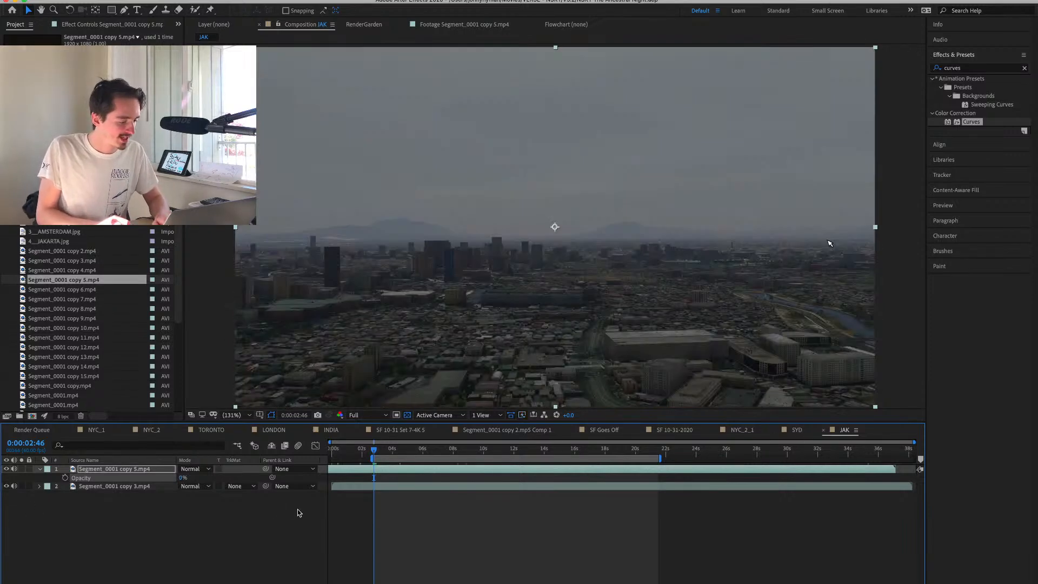
pyautogui.click(152, 503)
pyautogui.click(145, 474)
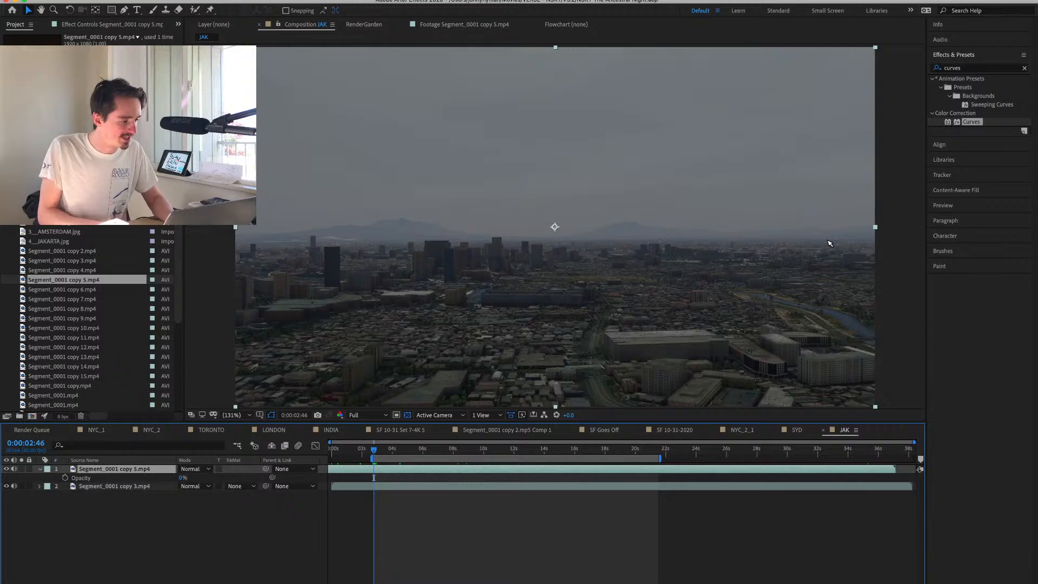
# Add 4__JAKARTA.jpg above both clips in JAK and move it up so its lower edge meets the city horizon.
pyautogui.scroll(3, 92, 320)
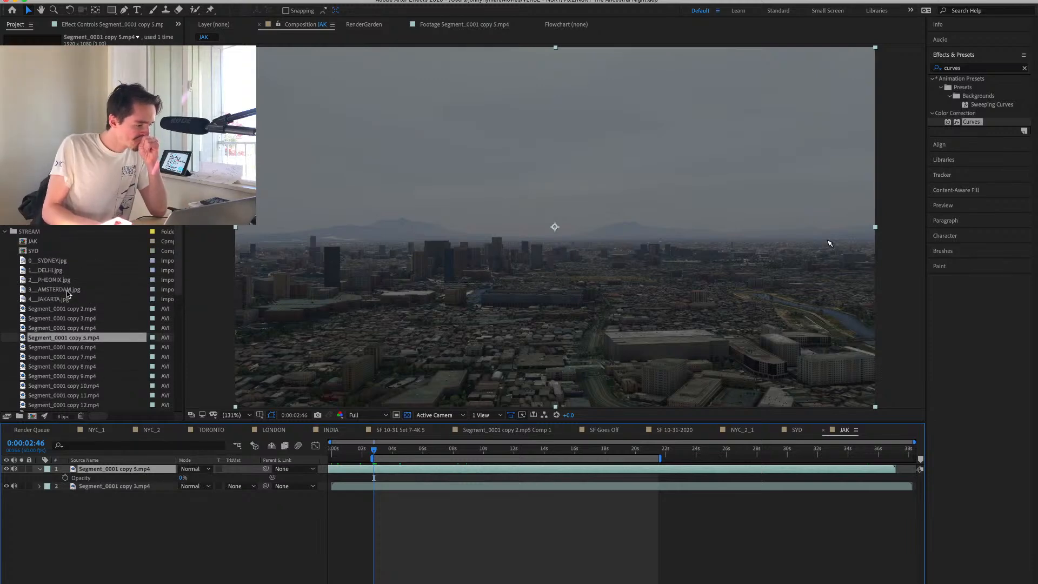
pyautogui.moveTo(51, 300); pyautogui.dragTo(524, 147)
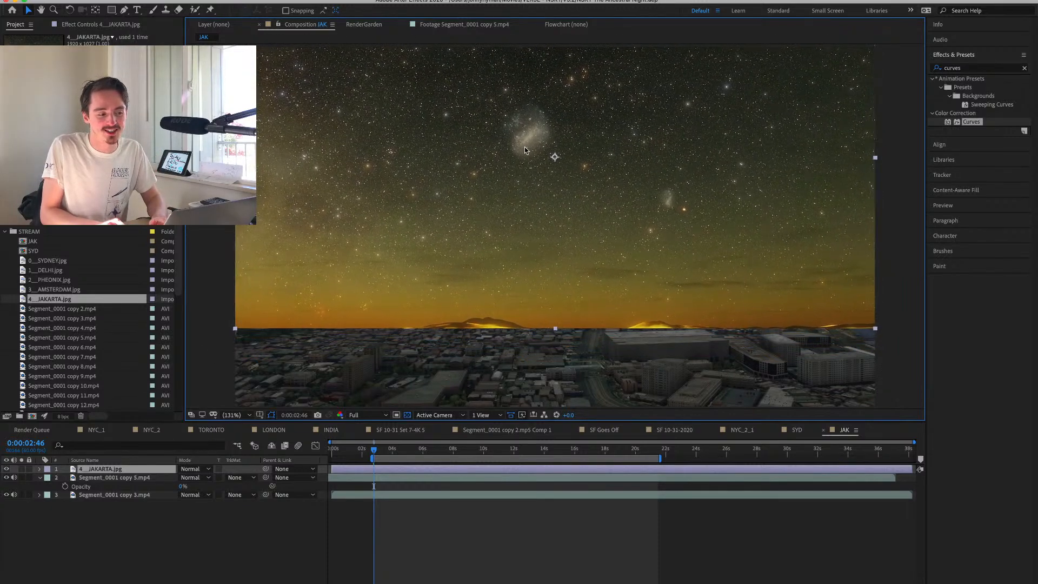
pyautogui.moveTo(509, 225); pyautogui.dragTo(467, 135)
# Scale 4__JAKARTA.jpg up to 114% and shift it up and across above the city skyline.
pyautogui.press('s')
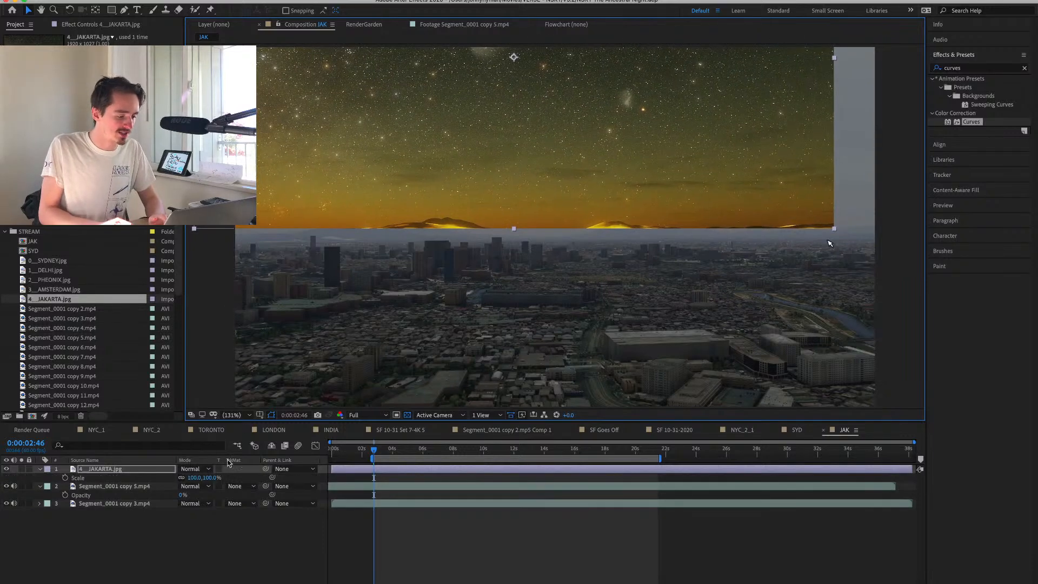
pyautogui.moveTo(212, 478); pyautogui.dragTo(220, 477)
pyautogui.moveTo(622, 242); pyautogui.dragTo(597, 193)
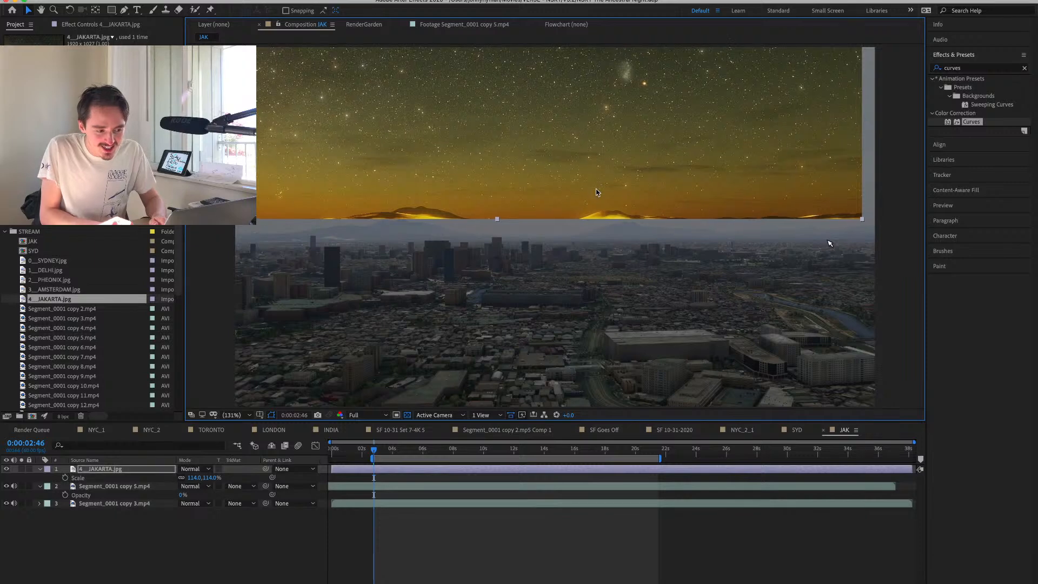
# Lower the opacity of 4__JAKARTA.jpg to 49% and move it so its lower edge meets the city horizon.
pyautogui.press('t')
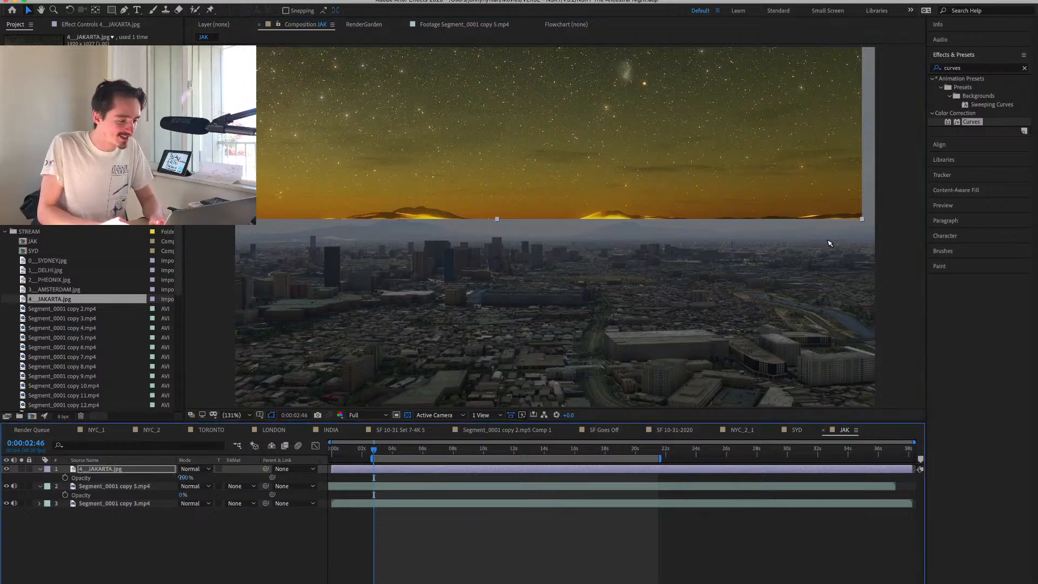
pyautogui.moveTo(184, 478); pyautogui.dragTo(163, 478)
pyautogui.moveTo(455, 160)
pyautogui.mouseDown()
pyautogui.moveTo(456, 173)
pyautogui.moveTo(471, 174)
pyautogui.mouseUp()
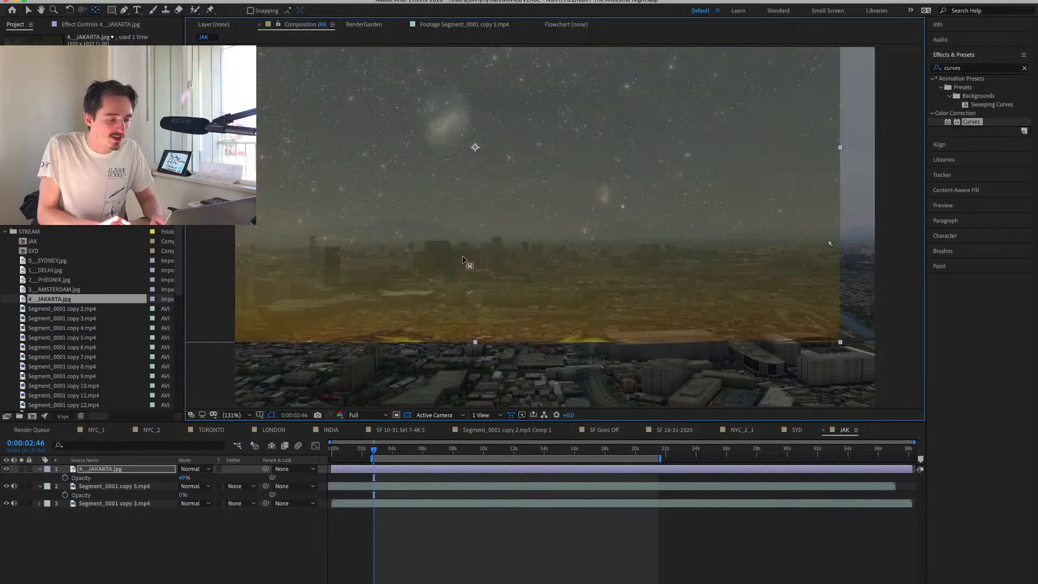
# Place the sky image's anchor point on its large mountain peak and line that peak up with the one in the footage.
pyautogui.moveTo(464, 257); pyautogui.dragTo(411, 328)
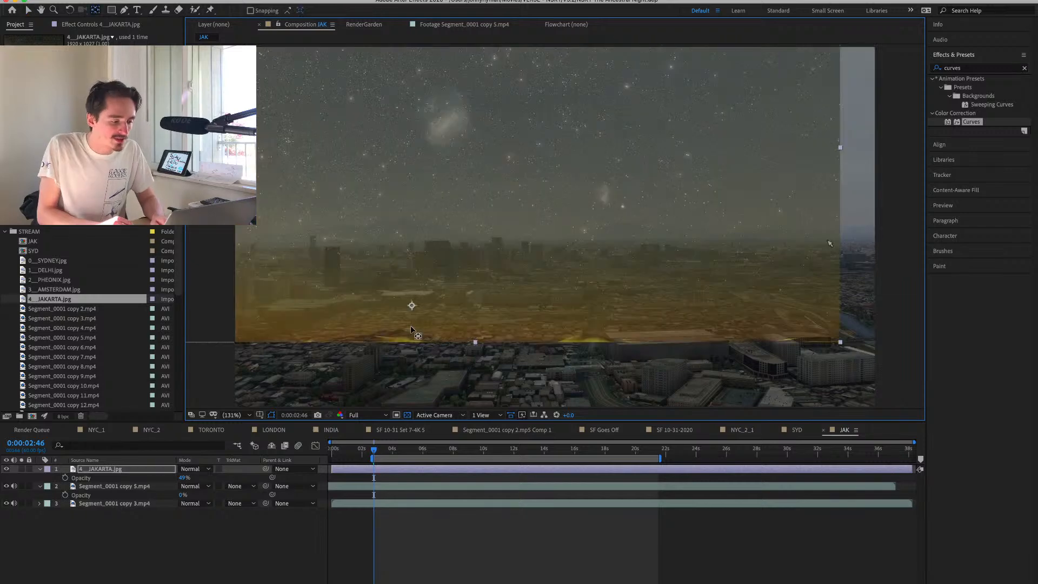
pyautogui.press('v')
pyautogui.moveTo(513, 277); pyautogui.dragTo(511, 161)
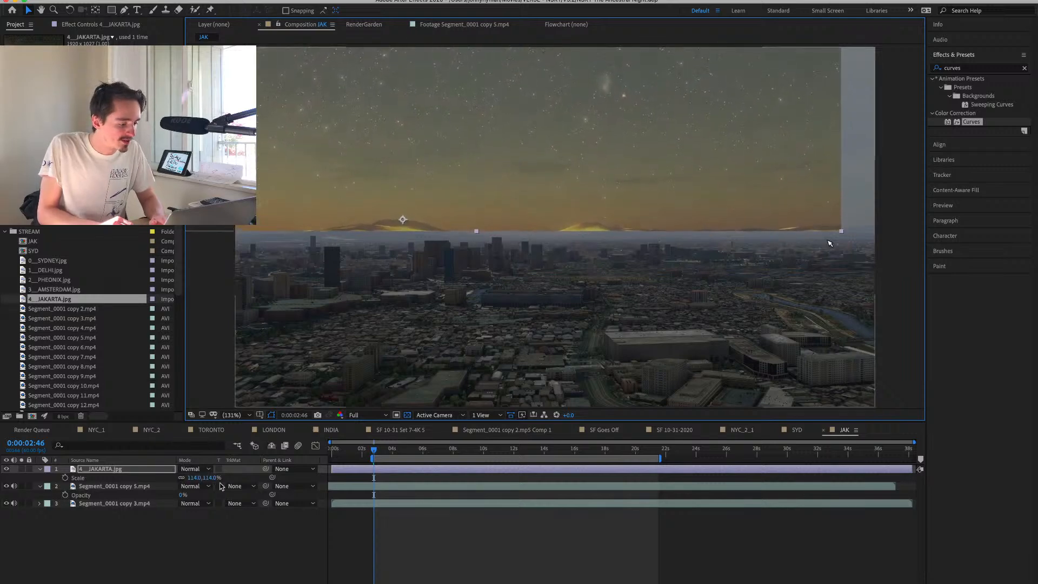
# Scale the sky image to 136% to match the footage's mountains and put its layer beneath both clips.
pyautogui.press('s')
pyautogui.moveTo(201, 478); pyautogui.dragTo(221, 478)
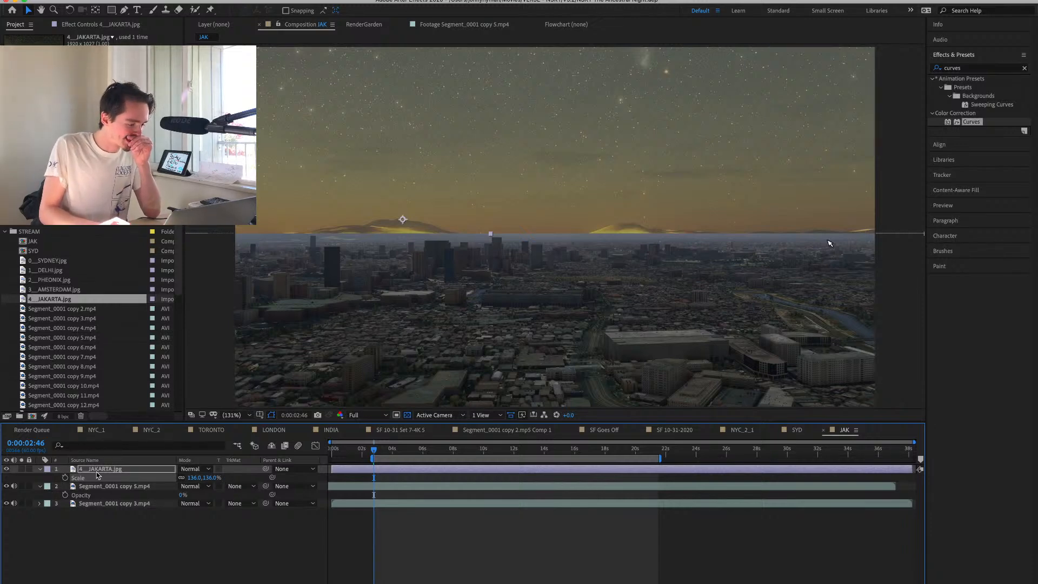
pyautogui.moveTo(97, 474); pyautogui.dragTo(104, 556)
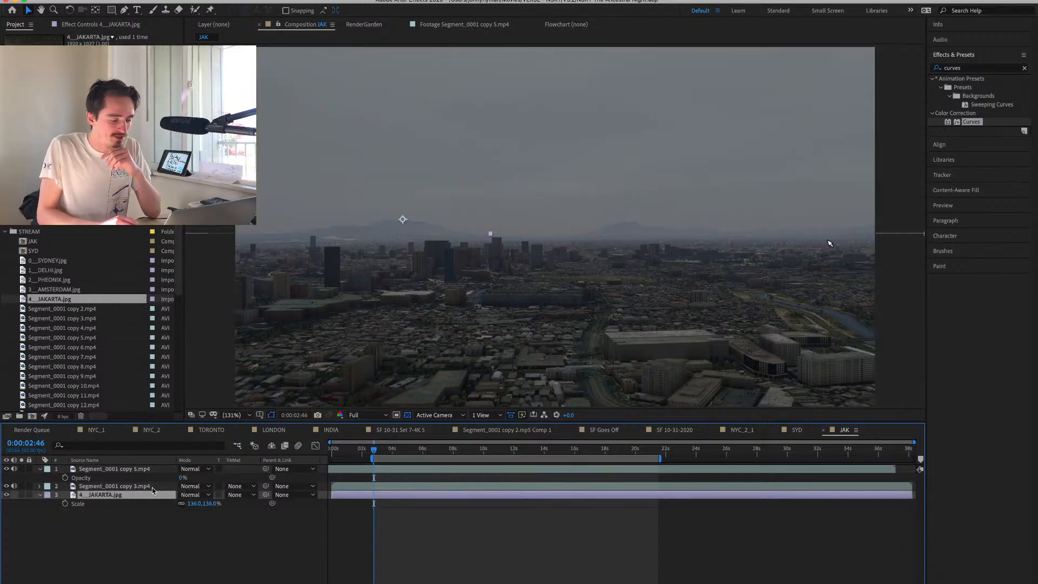
# Copy the Extract effect from the lower Segment_0001.mp4 layer in the SYD composition and return to JAK.
pyautogui.click(797, 430)
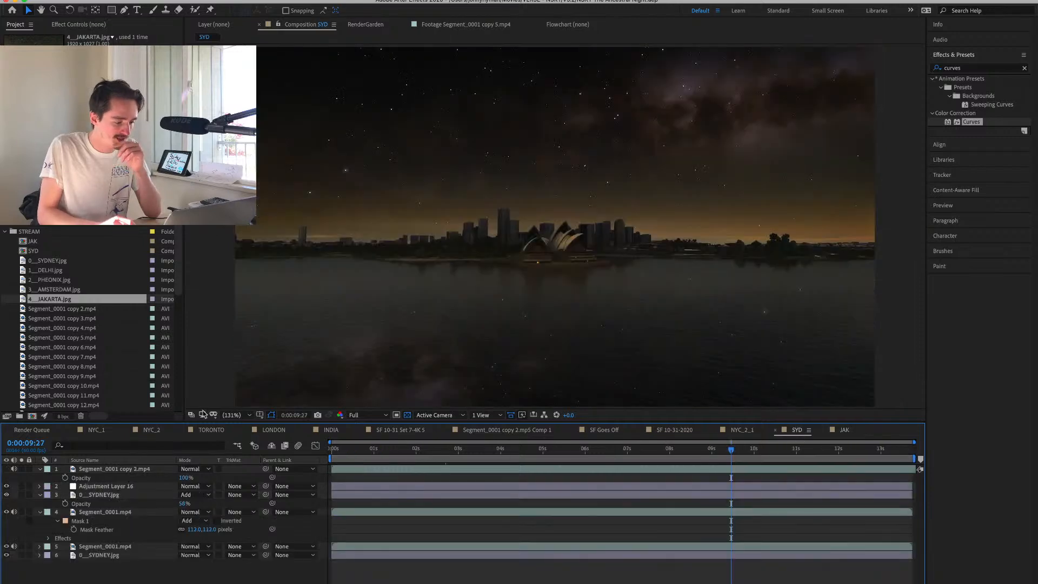
pyautogui.click(125, 546)
pyautogui.click(100, 26)
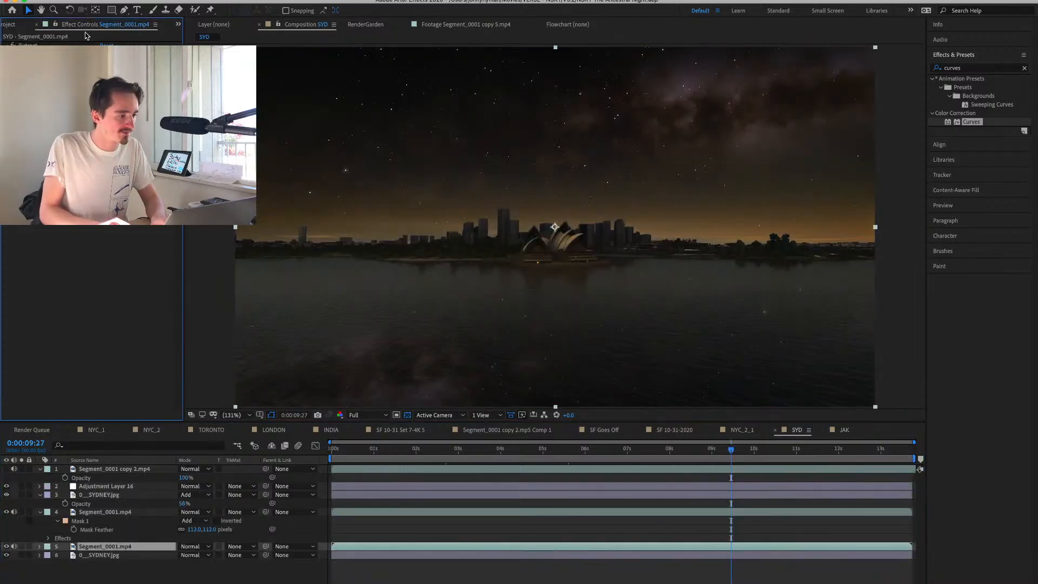
pyautogui.click(26, 45)
pyautogui.click(843, 431)
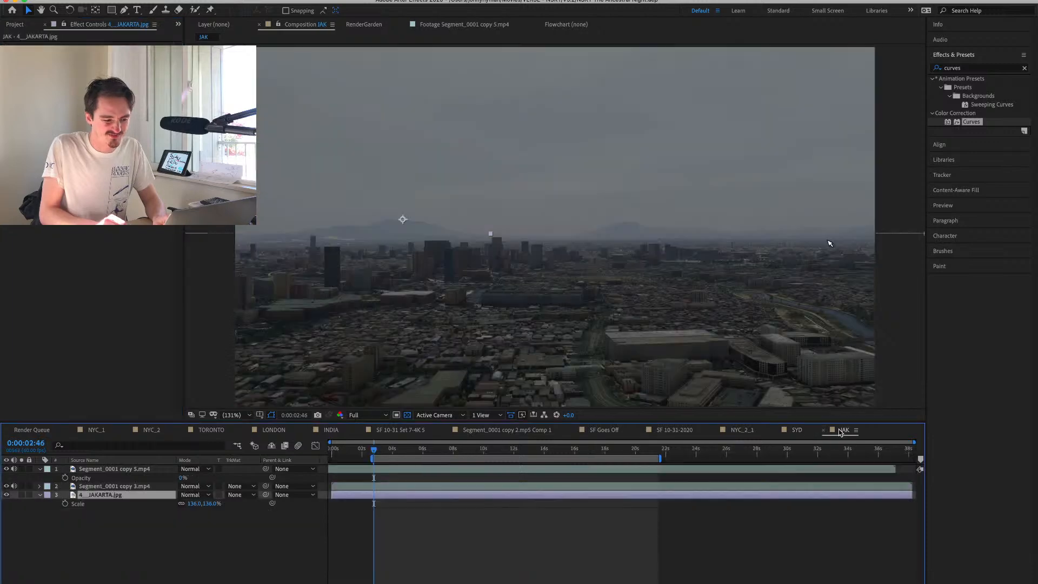
# Paste the copied Extract effect onto the day clip Segment_0001 copy 3.mp4 in JAK.
pyautogui.click(112, 469)
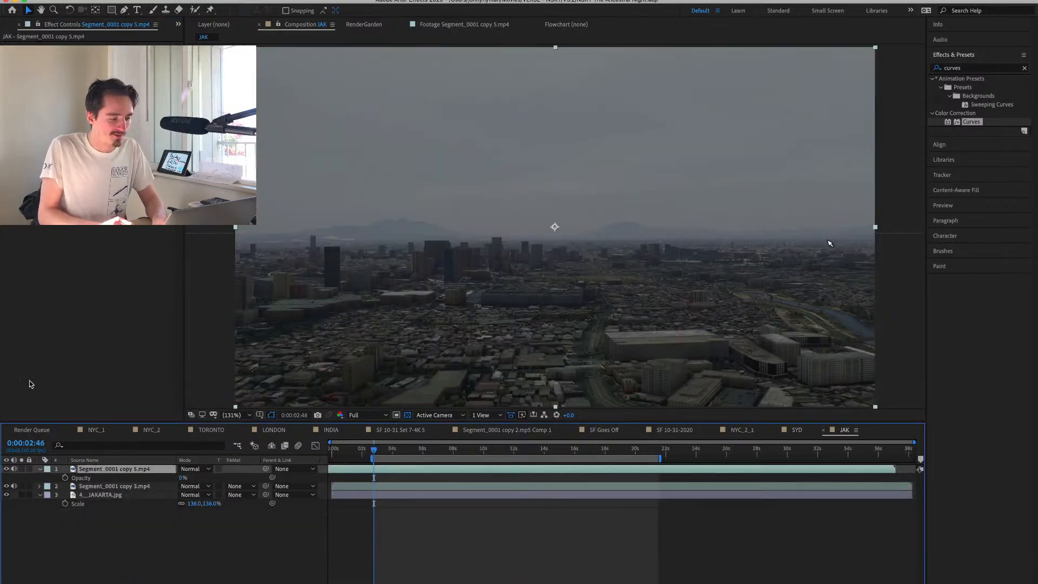
pyautogui.click(21, 470)
pyautogui.click(22, 470)
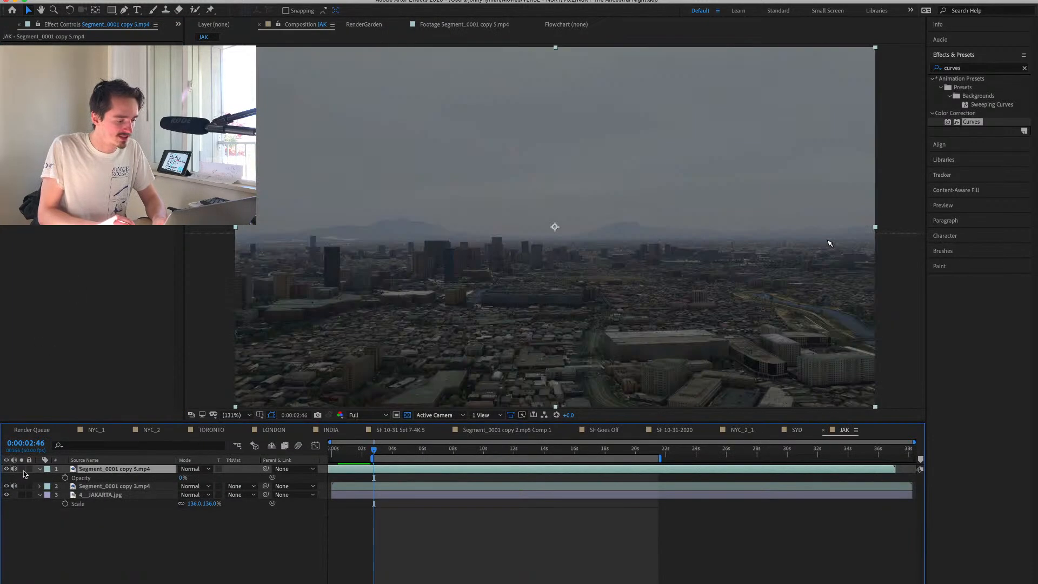
pyautogui.click(111, 485)
pyautogui.click(96, 341)
pyautogui.press('super+v')
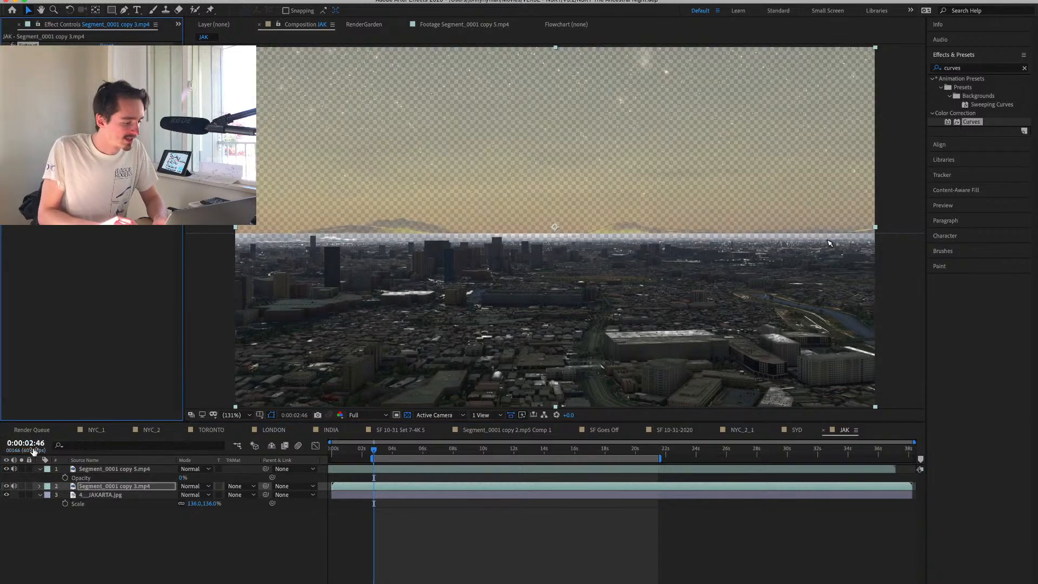
# Isolate the day clip, adjust its Extract range to cut the sky cleanly along the mountain ridge, and end the isolation.
pyautogui.click(21, 486)
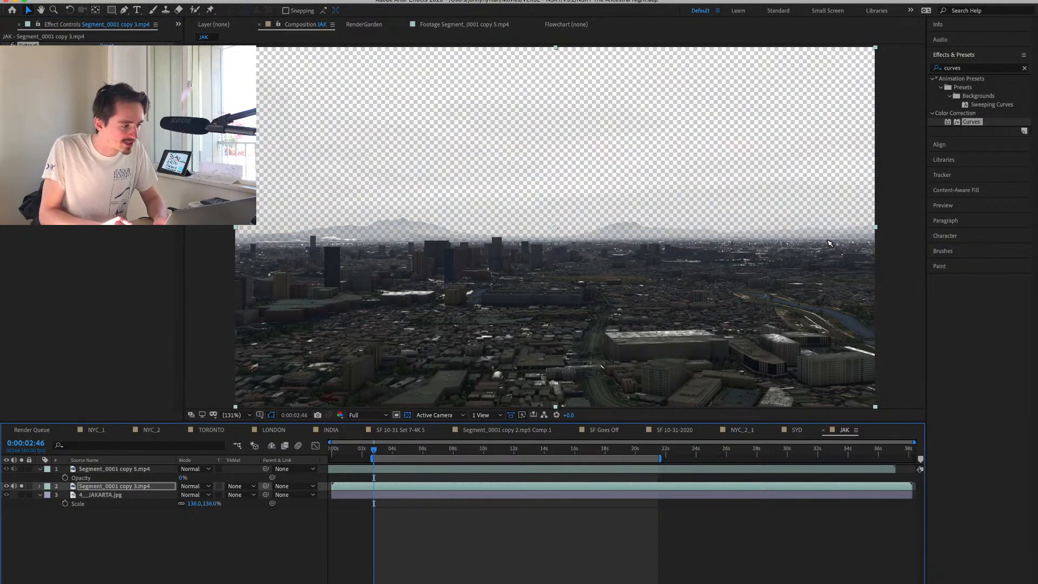
pyautogui.moveTo(109, 125); pyautogui.dragTo(133, 125)
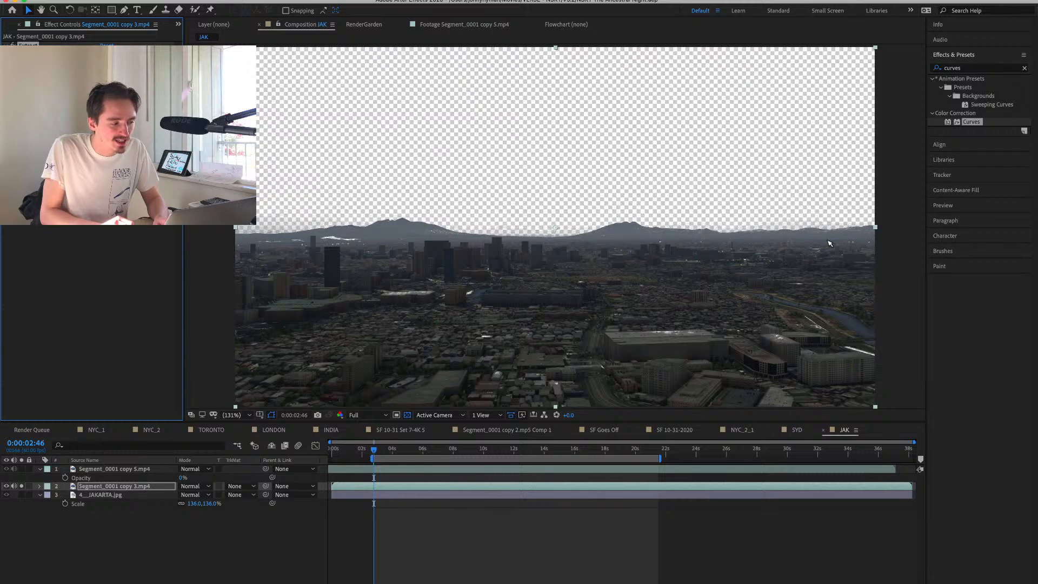
pyautogui.click(22, 487)
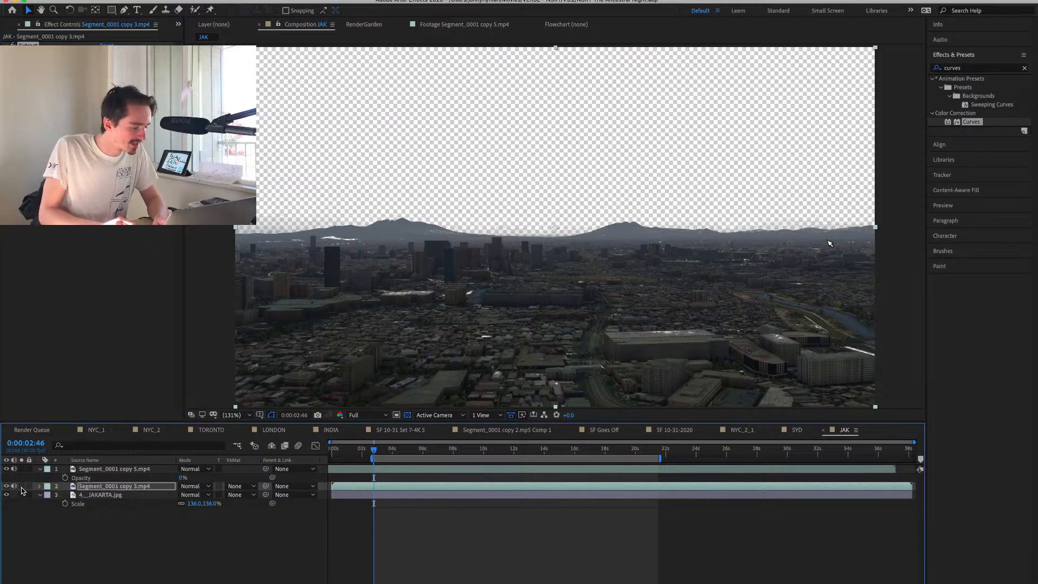
# Set the opacity of 4__JAKARTA.jpg to 100% and nudge it down to cover the gap between the mountains.
pyautogui.click(117, 496)
pyautogui.press('t')
pyautogui.moveTo(183, 503); pyautogui.dragTo(503, 513)
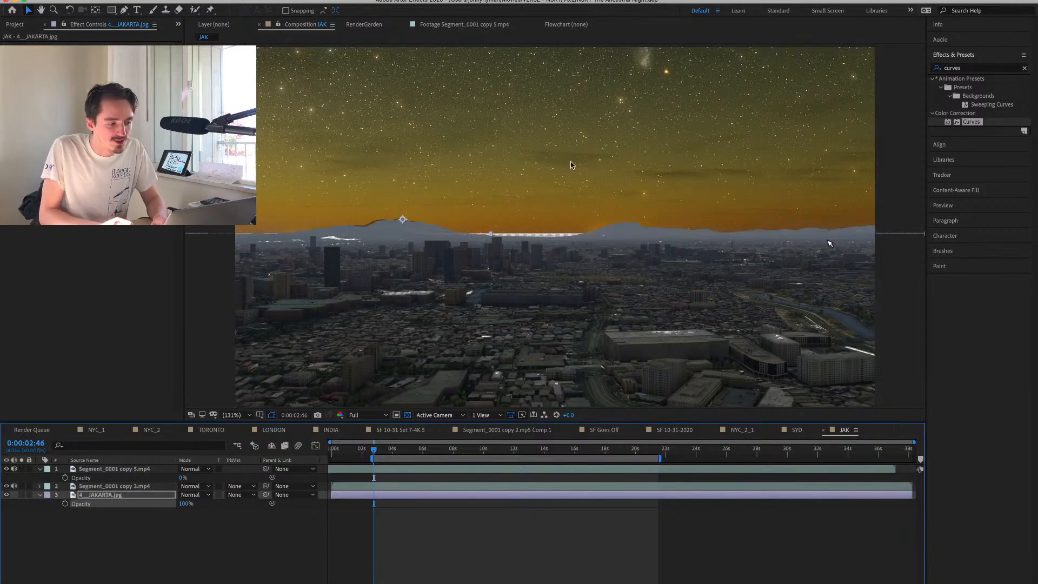
pyautogui.moveTo(572, 156); pyautogui.dragTo(573, 162)
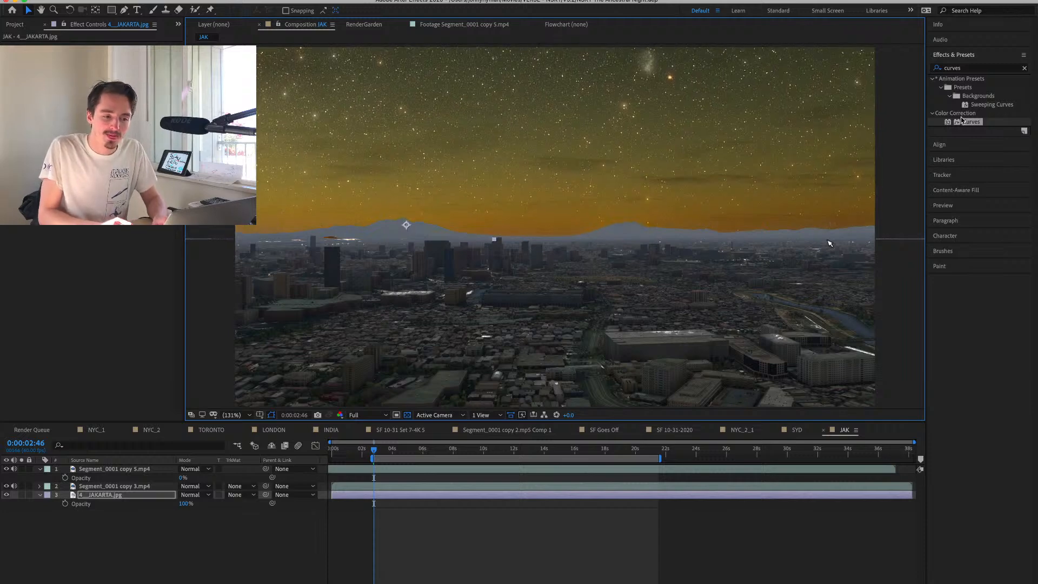
# Duplicate the day clip Segment_0001 copy 3.mp4 and delete the effects from the upper copy.
pyautogui.click(114, 486)
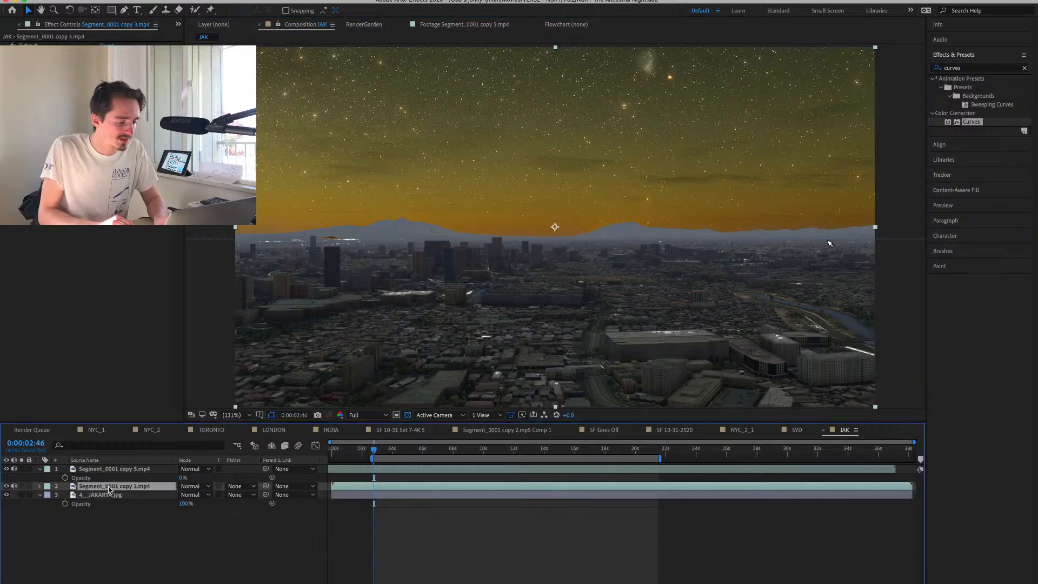
pyautogui.hotkey('ctrl', 'd')
pyautogui.click(92, 184)
pyautogui.hotkey('ctrl', 'a')
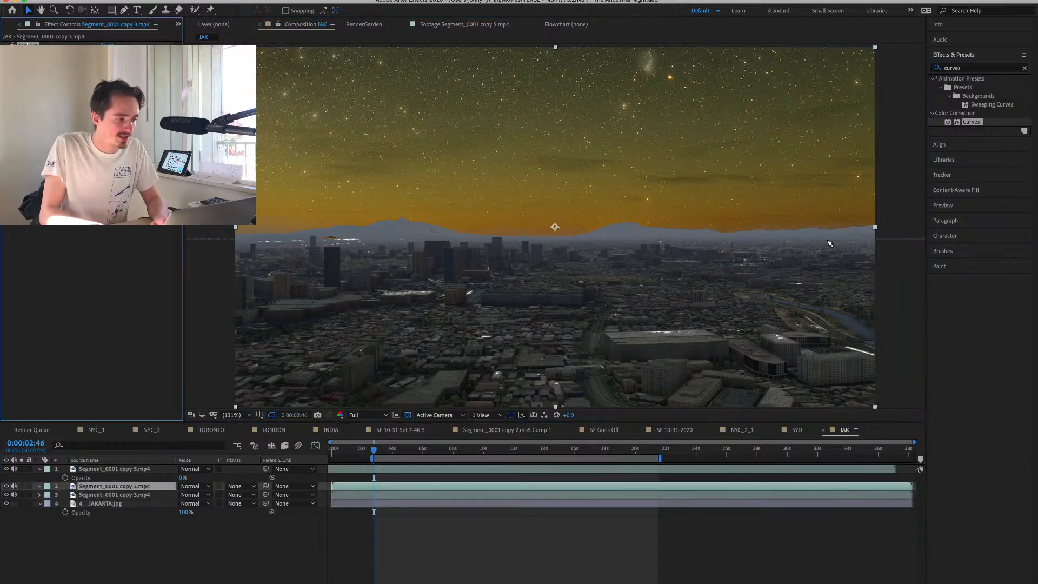
pyautogui.press('Delete')
# Draw a closed Pen mask on the upper day clip that follows the horizon and encloses the whole city below it.
pyautogui.click(124, 10)
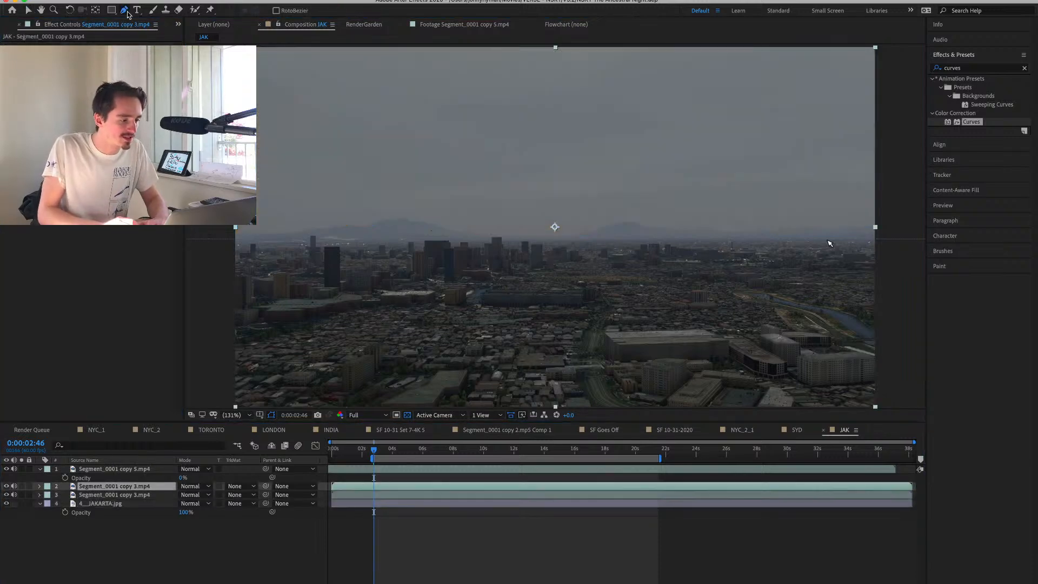
pyautogui.click(228, 237)
pyautogui.click(892, 237)
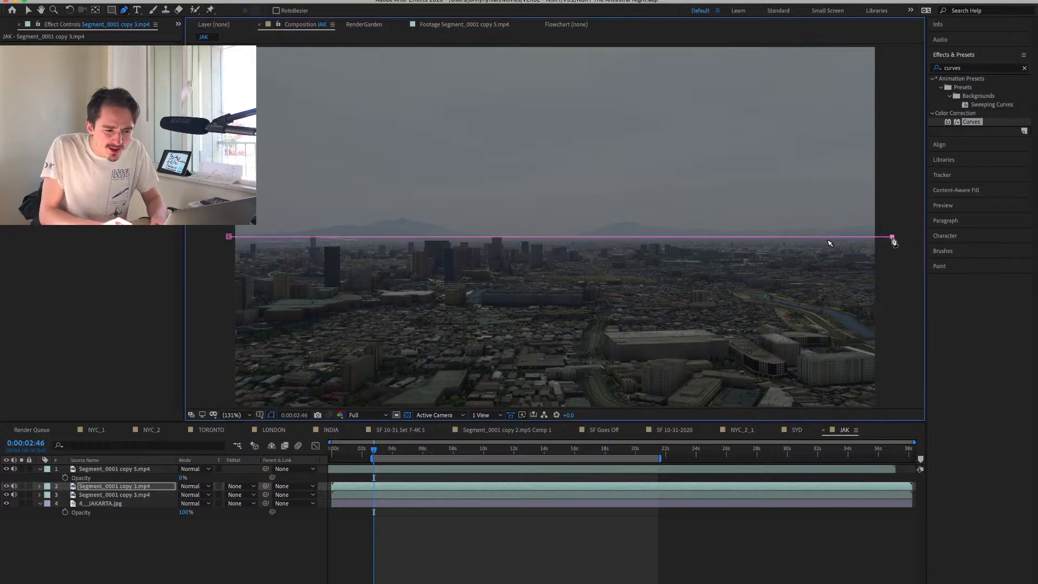
pyautogui.click(828, 373)
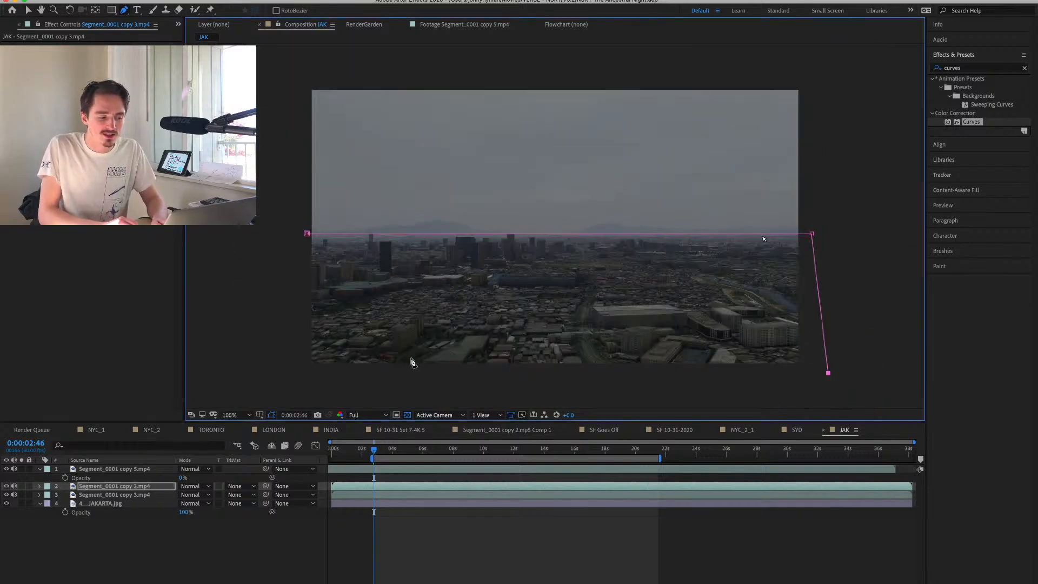
pyautogui.click(768, 396)
pyautogui.click(295, 380)
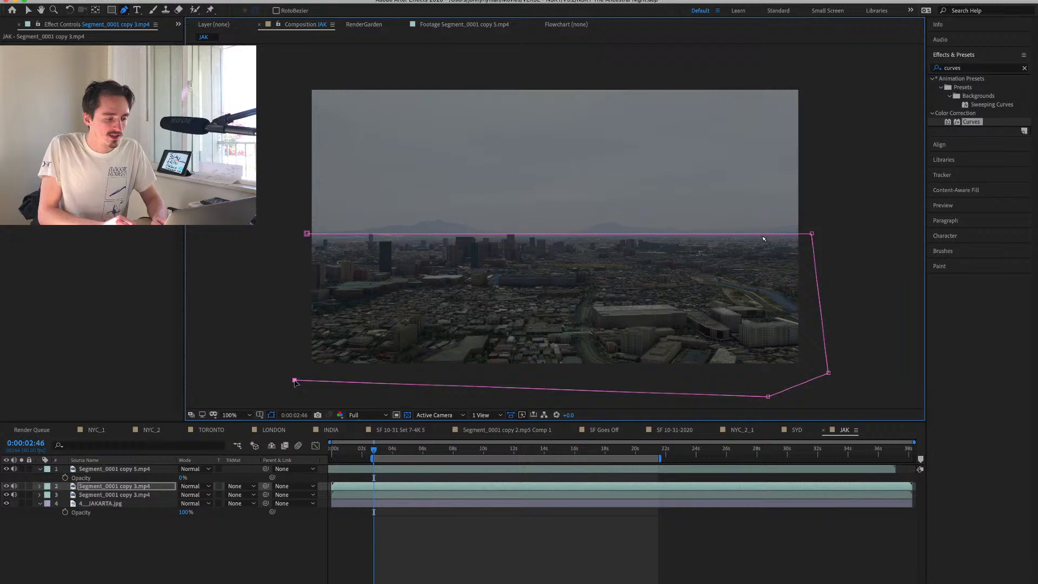
pyautogui.click(307, 234)
pyautogui.hotkey('shift', '/')
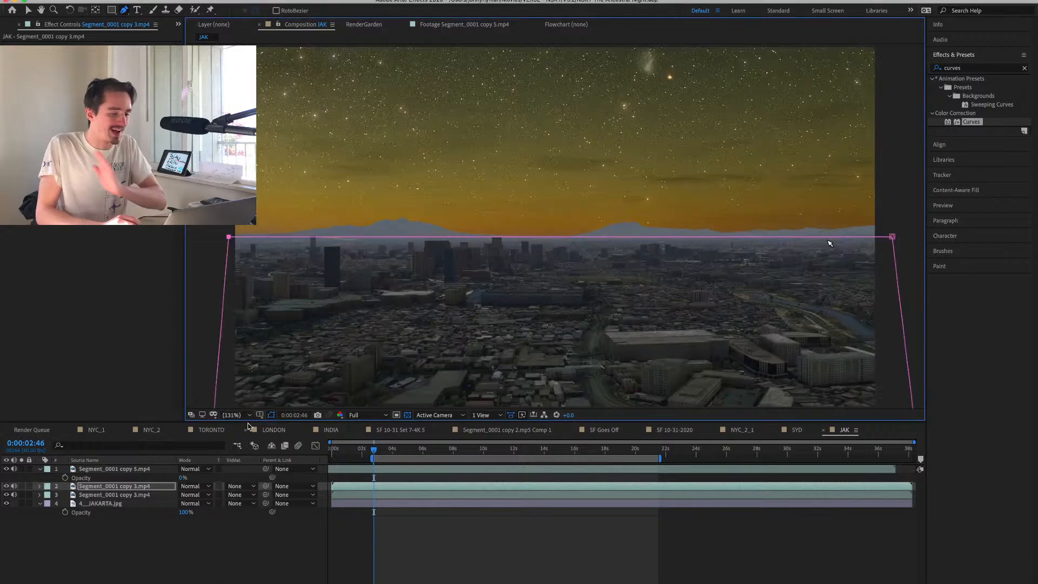
# Try out the city mask's feather, leave it at 0 pixels, and hide the mask outline in the viewer.
pyautogui.press('f')
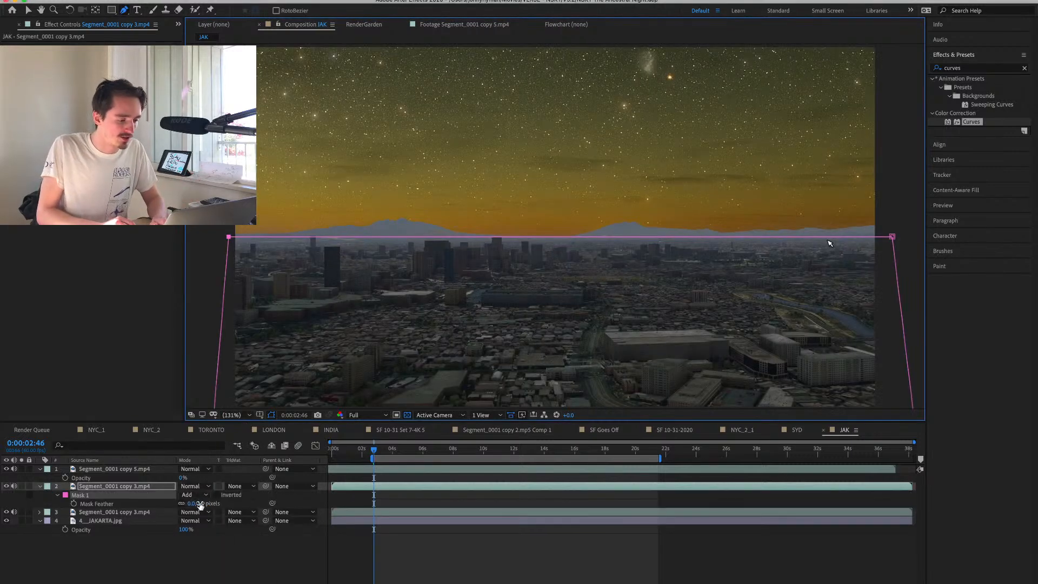
pyautogui.moveTo(198, 503)
pyautogui.mouseDown()
pyautogui.moveTo(236, 503)
pyautogui.moveTo(191, 503)
pyautogui.mouseUp()
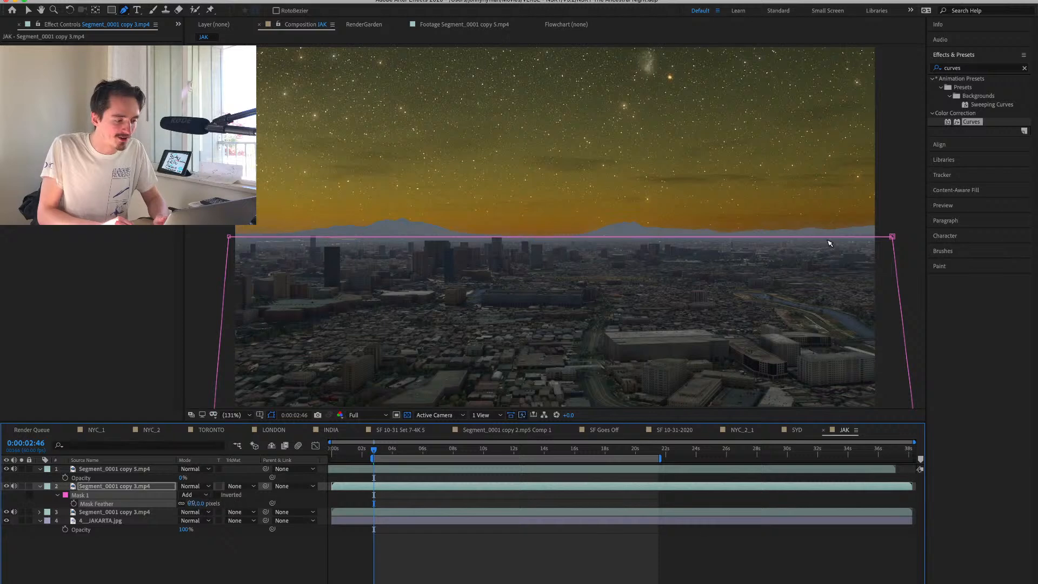
pyautogui.click(272, 414)
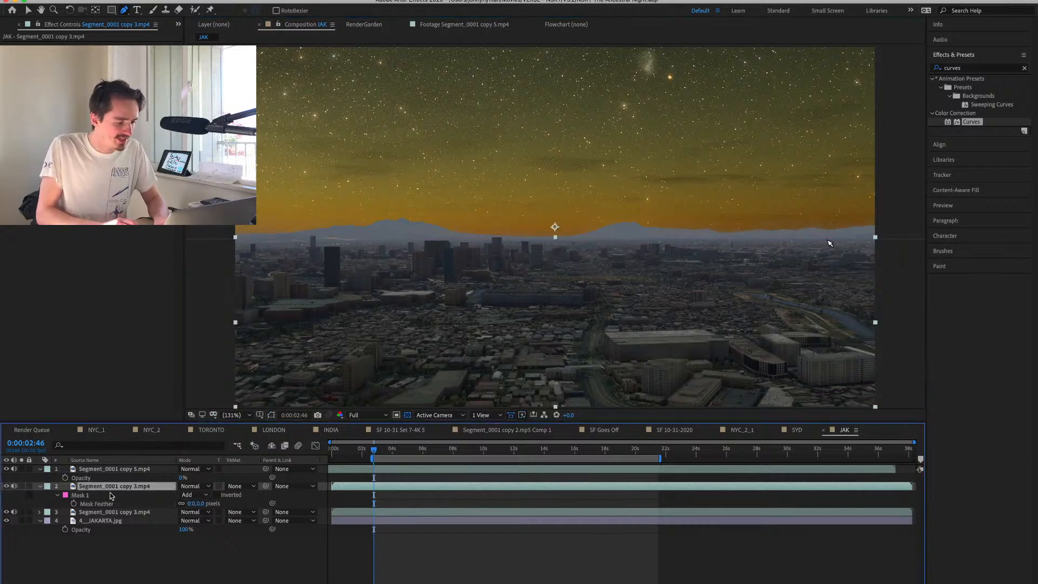
# Add an adjustment layer to JAK and place it directly beneath the night clip Segment_0001 copy 5.mp4.
pyautogui.press('alt+shift+super+y')
pyautogui.press('super+z')
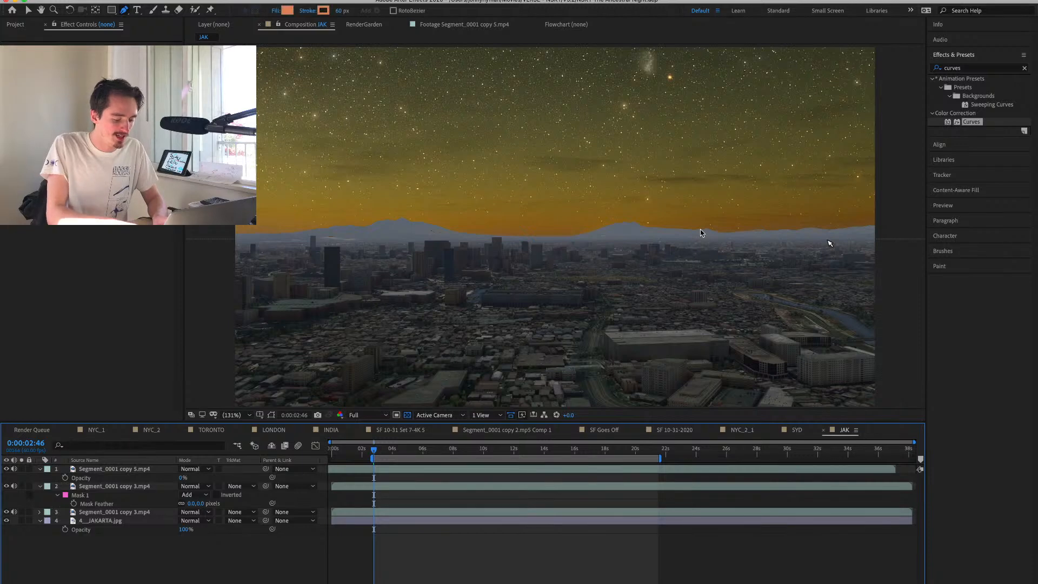
pyautogui.press('alt+super+y')
pyautogui.moveTo(114, 471); pyautogui.dragTo(120, 489)
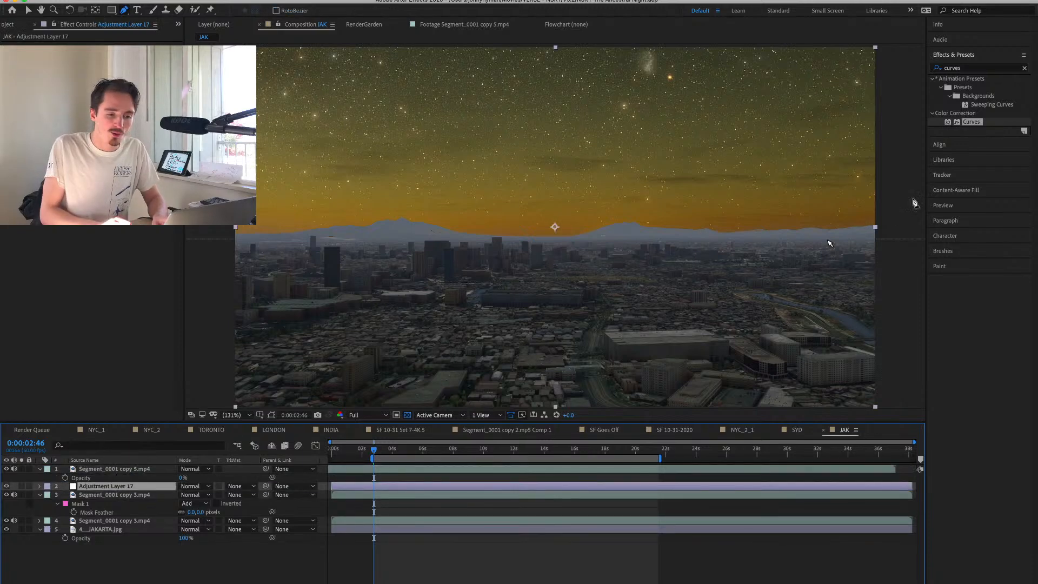
# Apply Curves to the adjustment layer to darken the city and sky, and check the result at 0:00:05:28.
pyautogui.doubleClick(972, 121)
pyautogui.press('v')
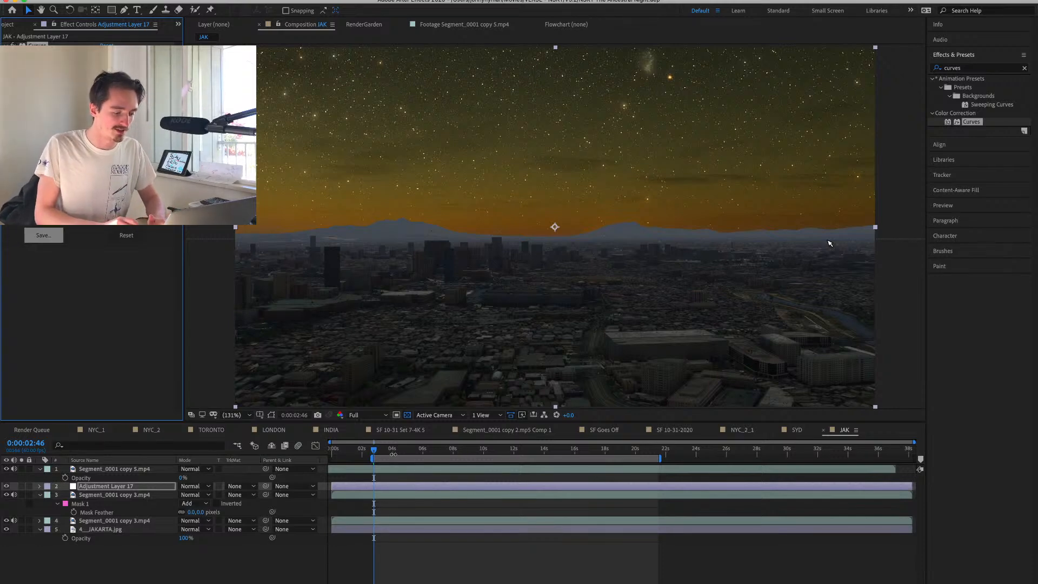
pyautogui.moveTo(374, 455); pyautogui.dragTo(414, 458)
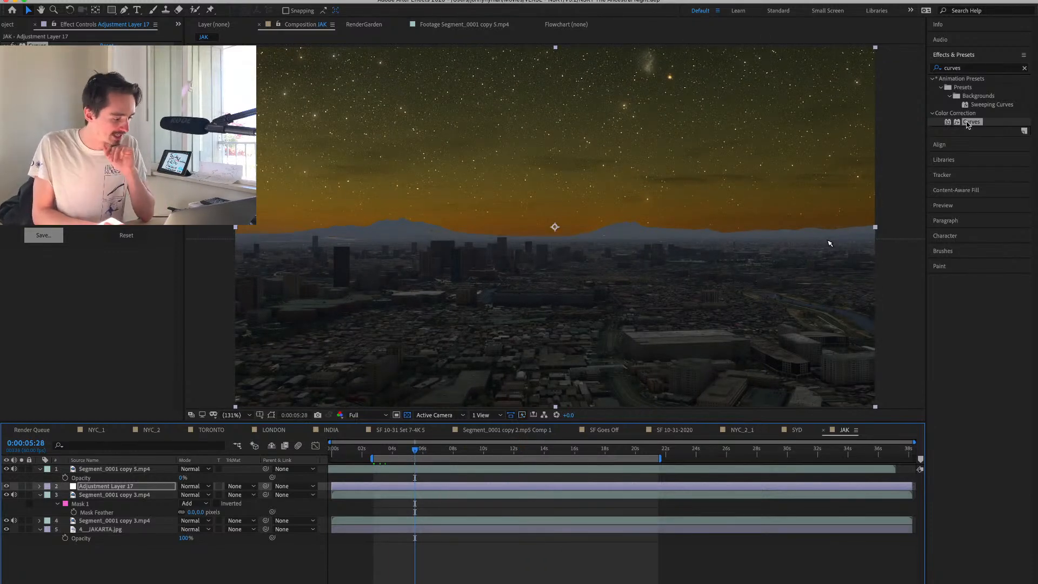
# Apply Curves to 4__JAKARTA.jpg to shift the upper sky toward blue-purple, and add a Vibrance effect with Vibrance at -54.
pyautogui.moveTo(968, 125); pyautogui.dragTo(138, 531)
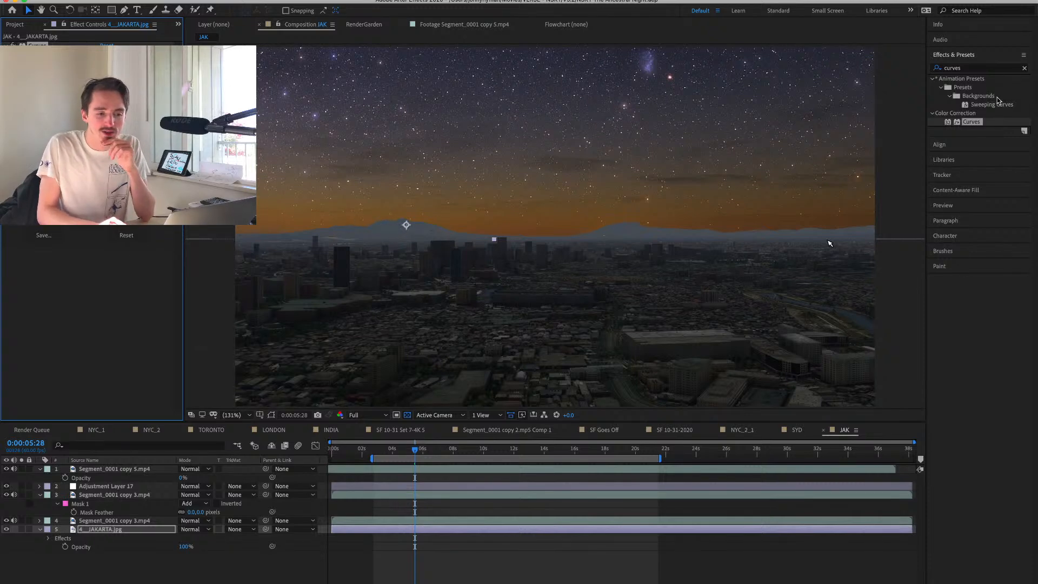
pyautogui.click(962, 68)
pyautogui.write('vibran')
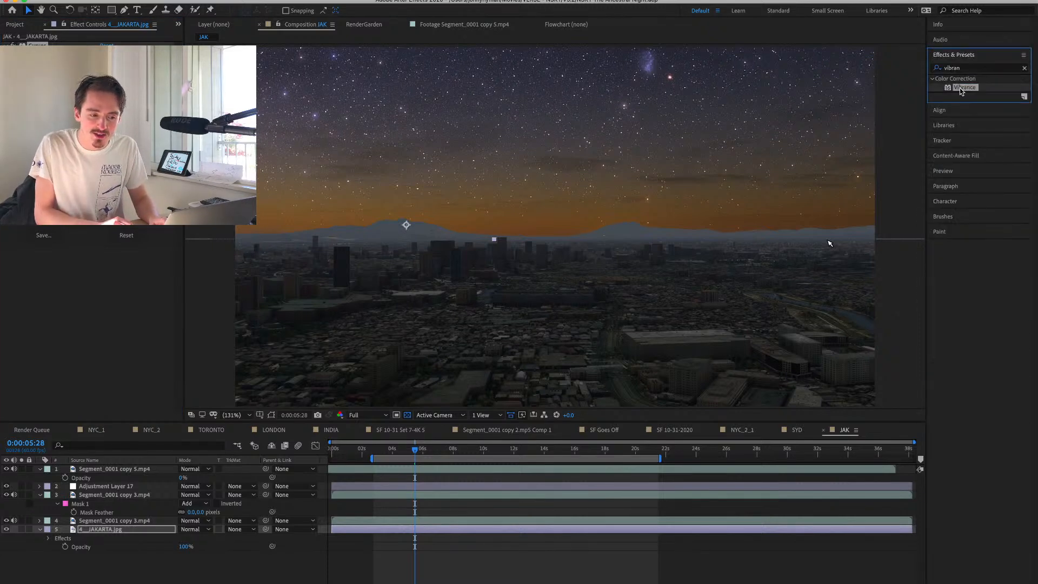
pyautogui.doubleClick(964, 87)
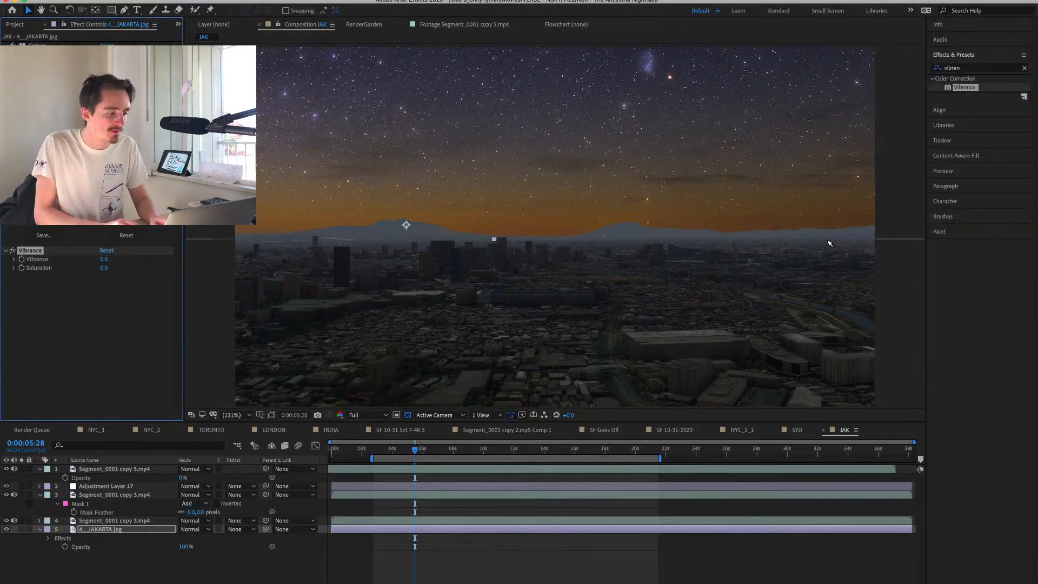
pyautogui.moveTo(106, 259)
pyautogui.mouseDown()
pyautogui.moveTo(69, 261)
pyautogui.moveTo(112, 260)
pyautogui.mouseUp()
pyautogui.doubleClick(974, 68)
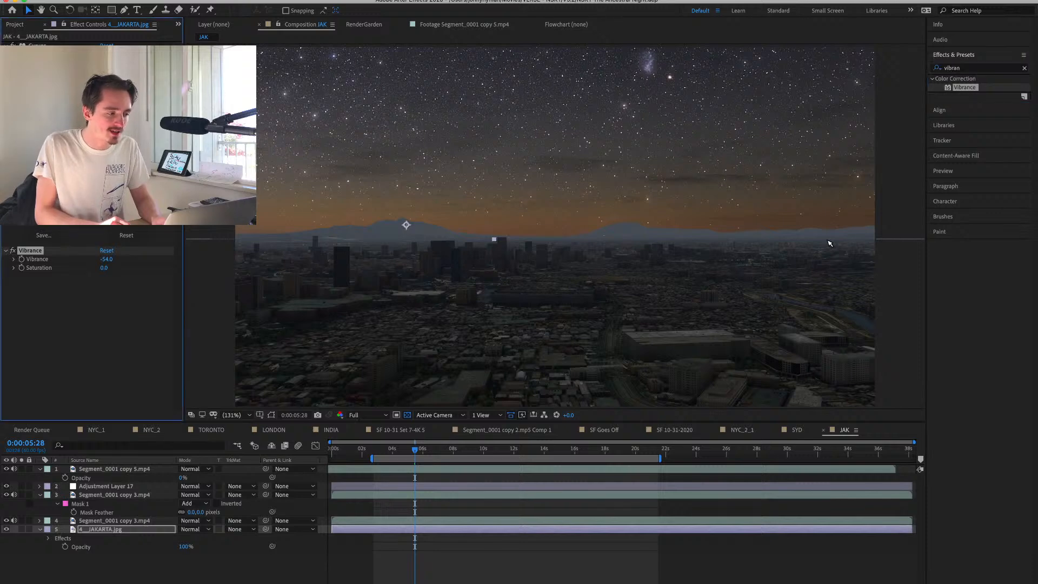
# Rework the Curves on 4__JAKARTA.jpg to darken the sky and mute the orange horizon glow, and select the adjustment layer.
pyautogui.moveTo(70, 162); pyautogui.dragTo(70, 160)
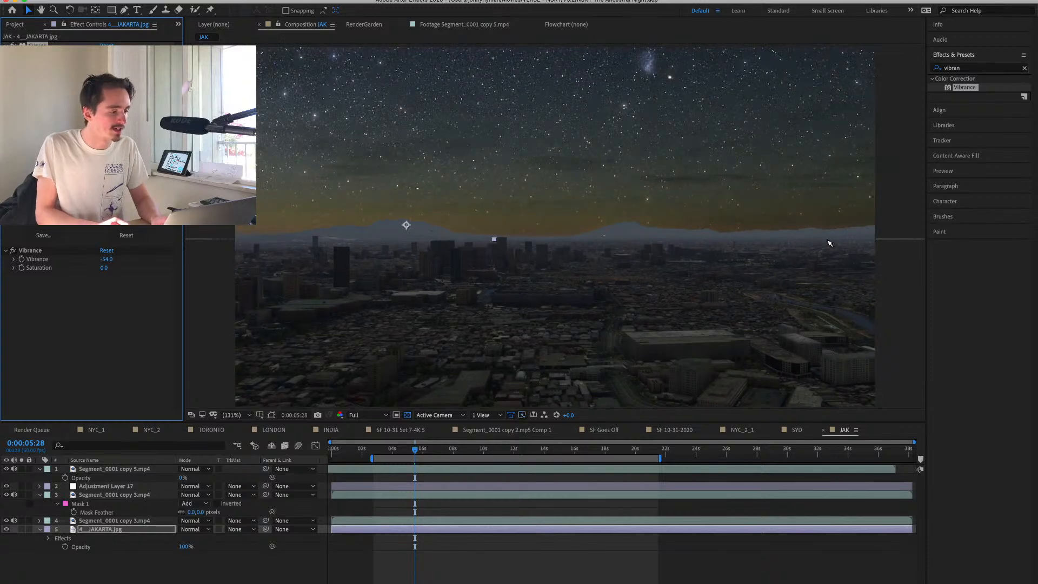
pyautogui.press('super+z')
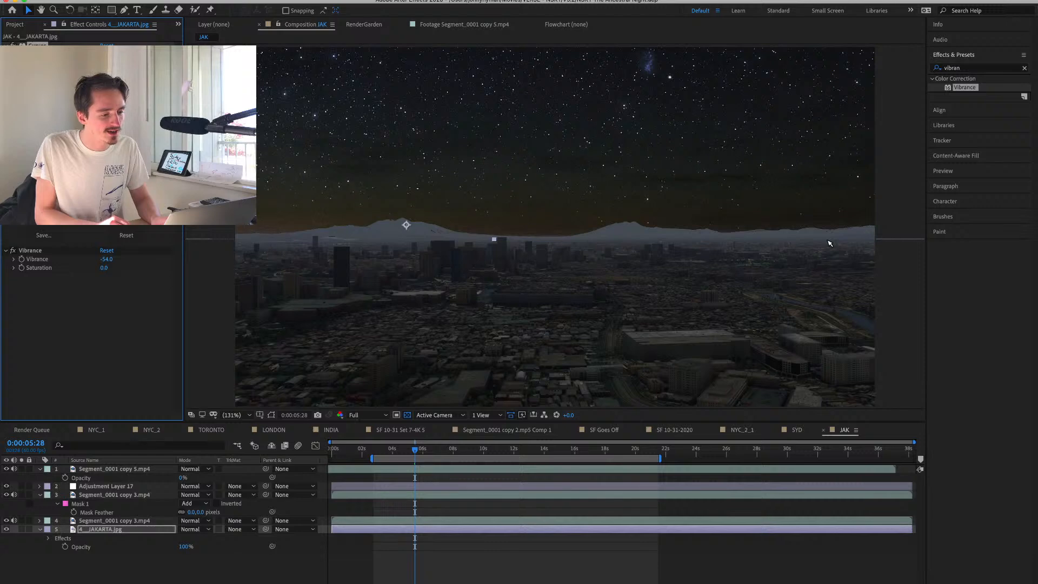
pyautogui.click(830, 244)
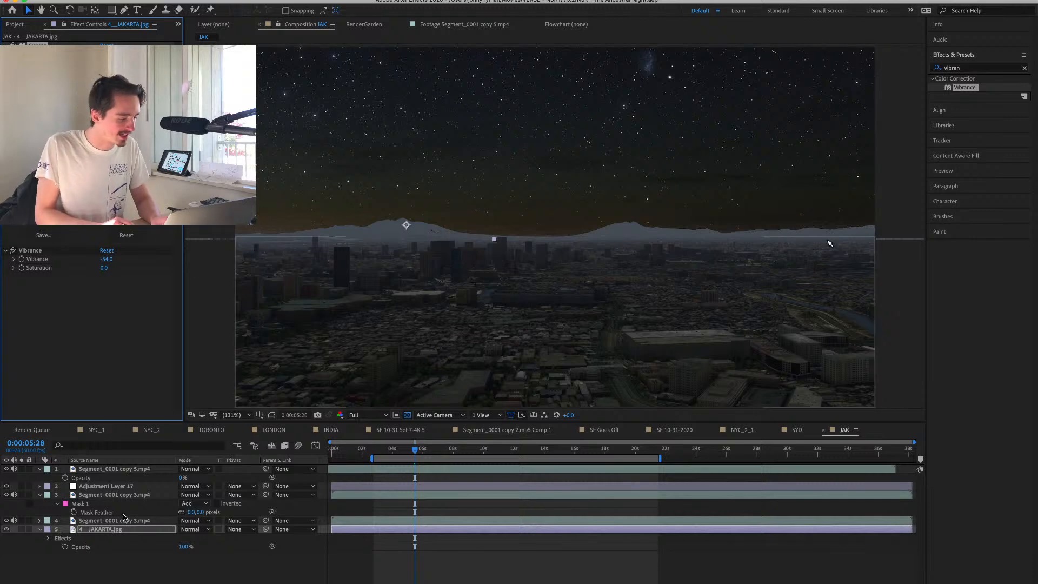
pyautogui.click(120, 487)
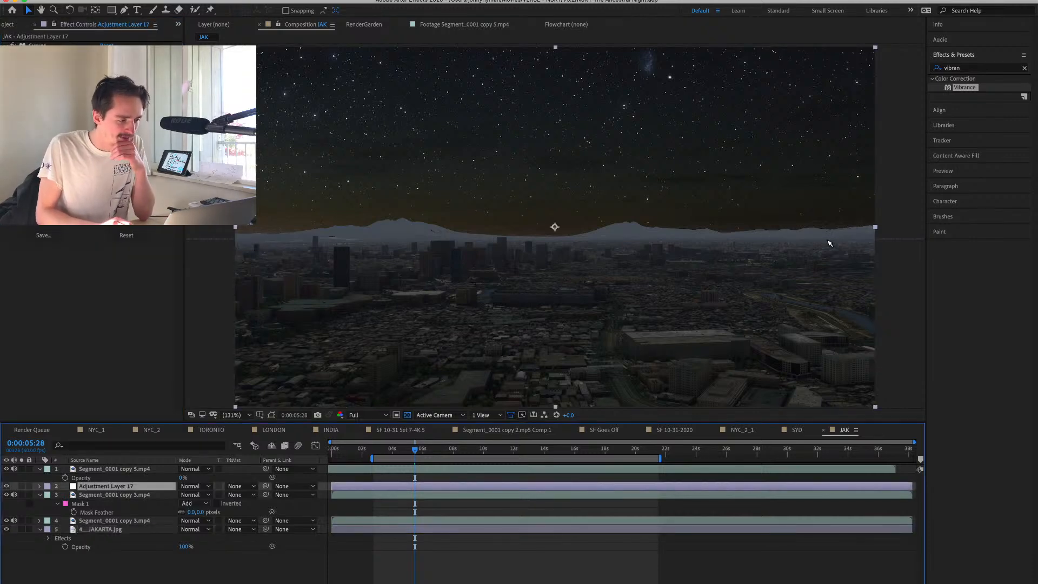
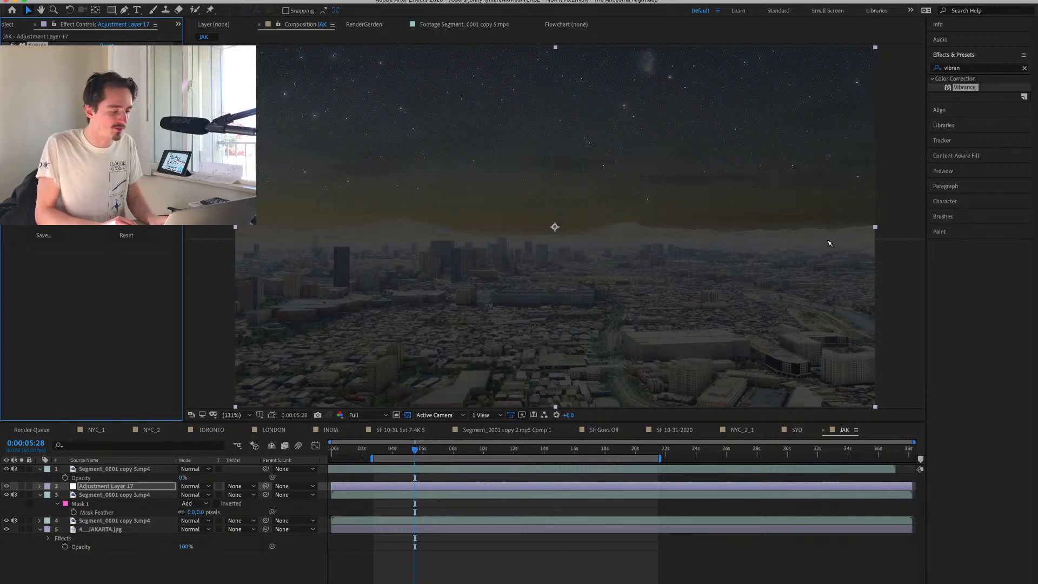
# Add a second Curves effect to Adjustment Layer 17 and shape it into a steep S-curve for stronger contrast.
pyautogui.click(961, 68)
pyautogui.write('curv')
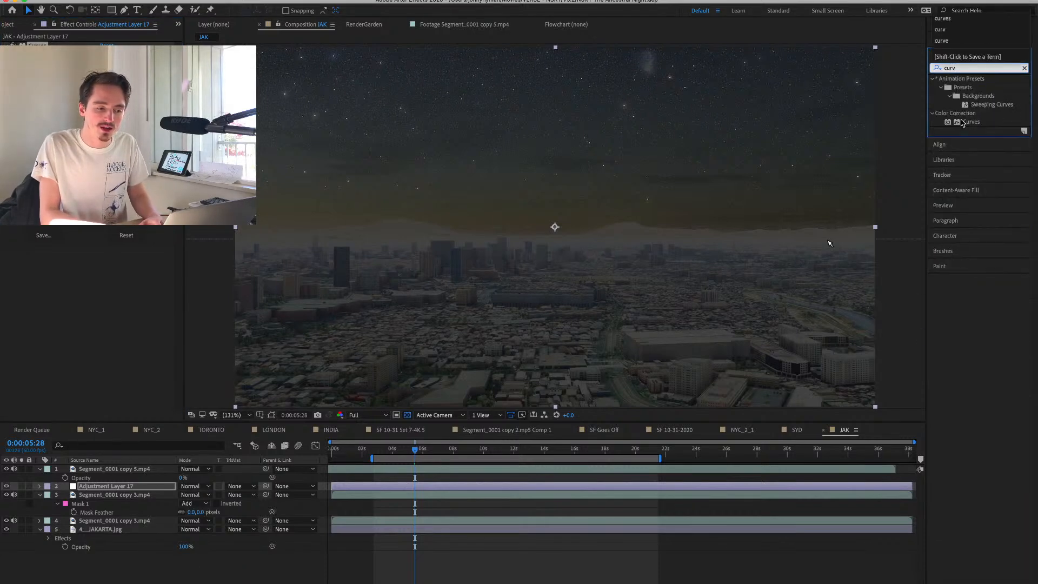
pyautogui.moveTo(962, 123); pyautogui.dragTo(86, 297)
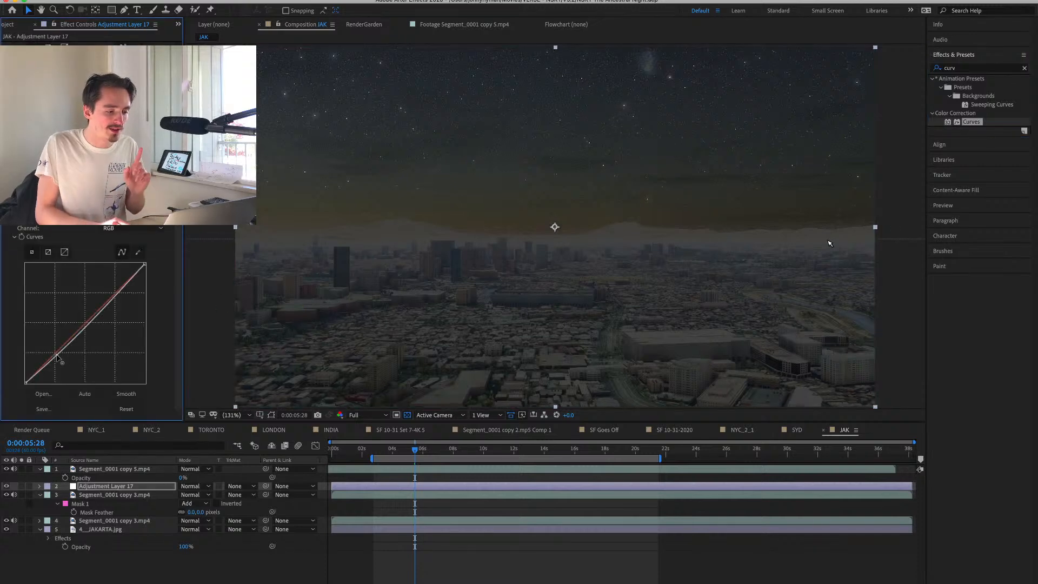
pyautogui.moveTo(57, 357); pyautogui.dragTo(69, 360)
pyautogui.moveTo(108, 308); pyautogui.dragTo(106, 296)
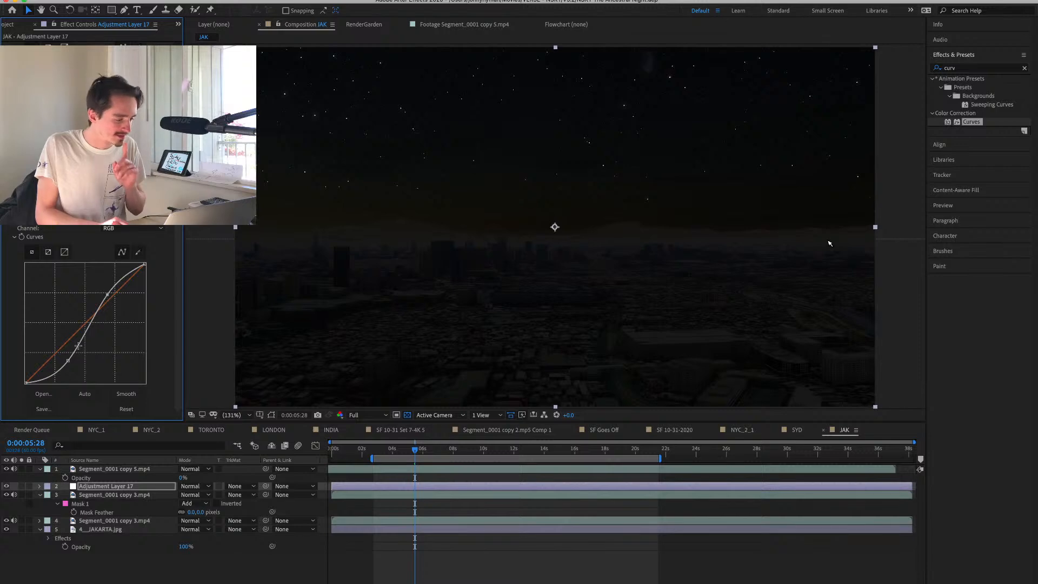
pyautogui.moveTo(67, 361); pyautogui.dragTo(56, 367)
pyautogui.moveTo(107, 294); pyautogui.dragTo(92, 289)
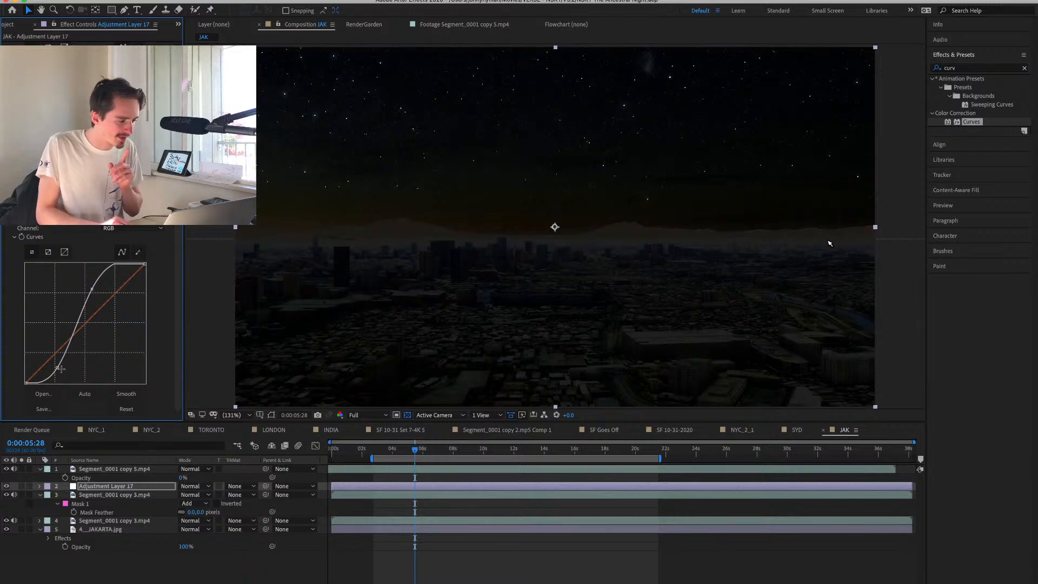
pyautogui.moveTo(59, 368); pyautogui.dragTo(54, 369)
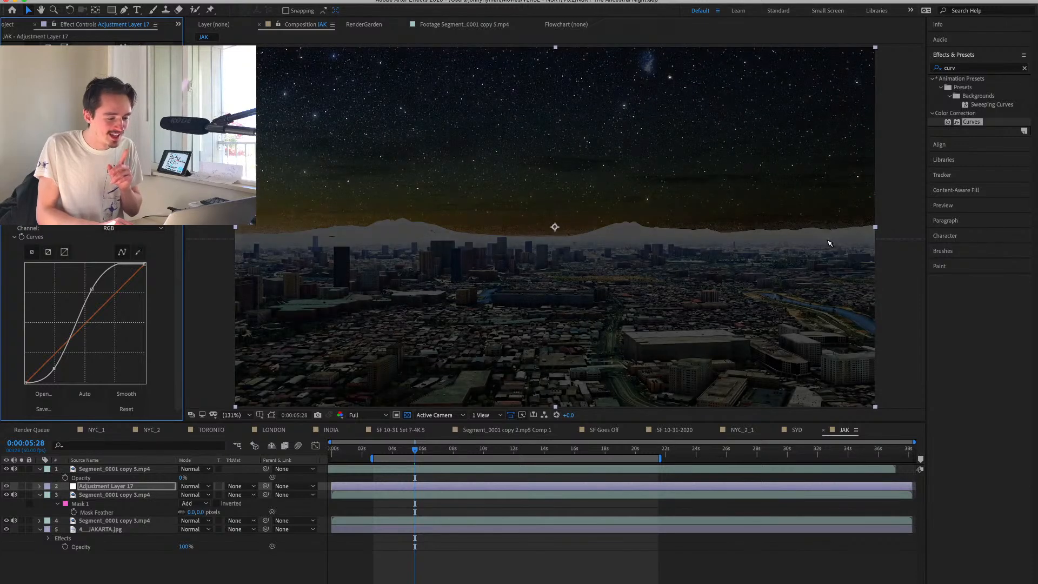
pyautogui.click(103, 574)
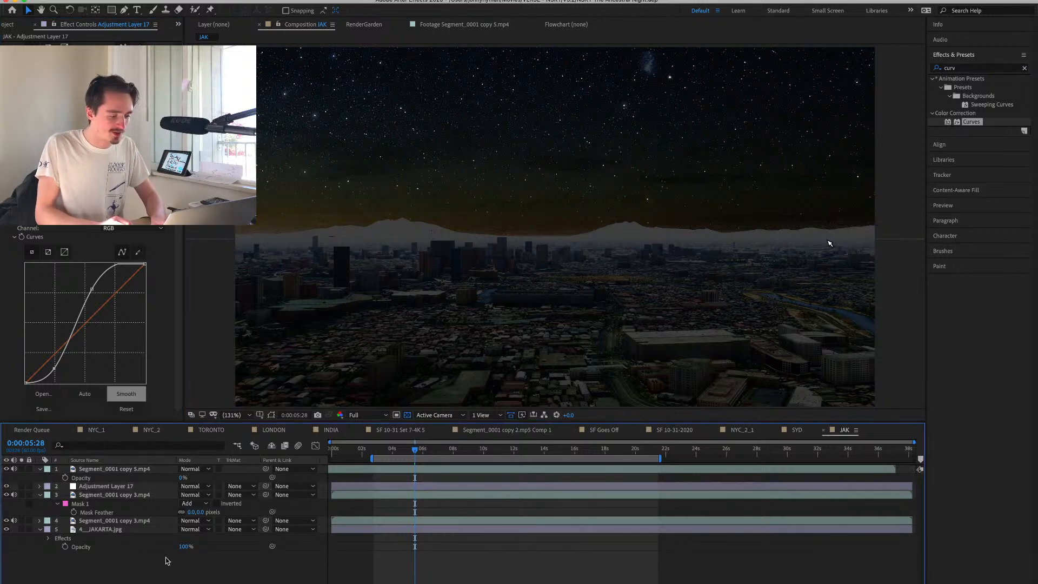
# Add another adjustment layer directly above the masked city clip in JAK and apply Curves to it.
pyautogui.click(91, 496)
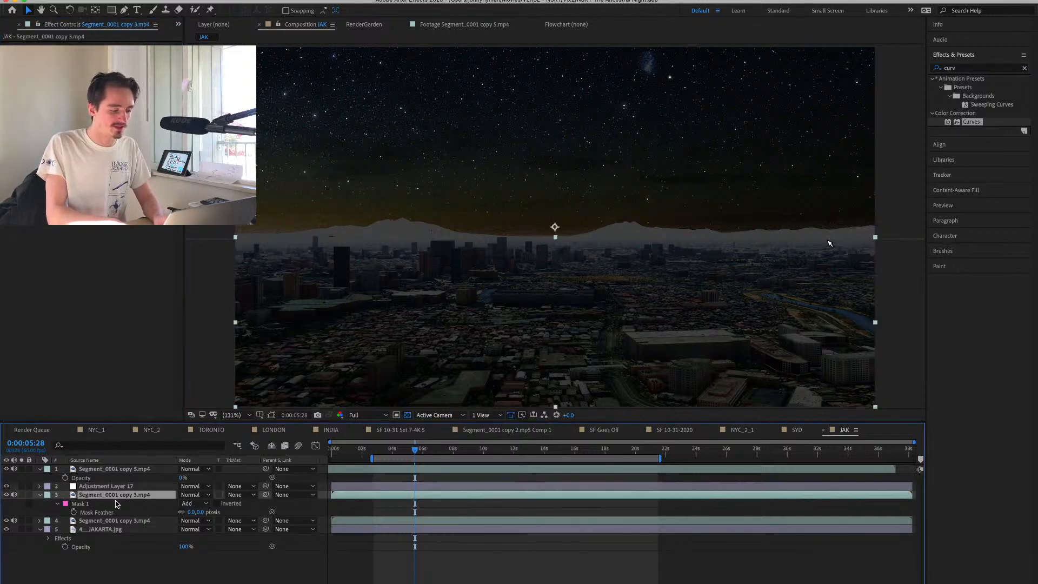
pyautogui.hotkey('ctrl', 'alt', 'y')
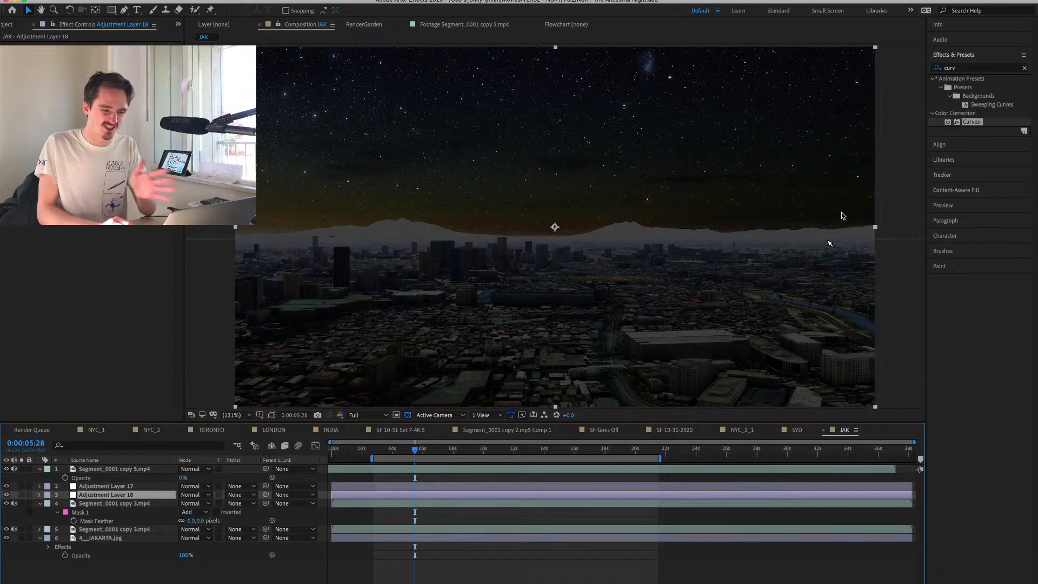
pyautogui.doubleClick(966, 123)
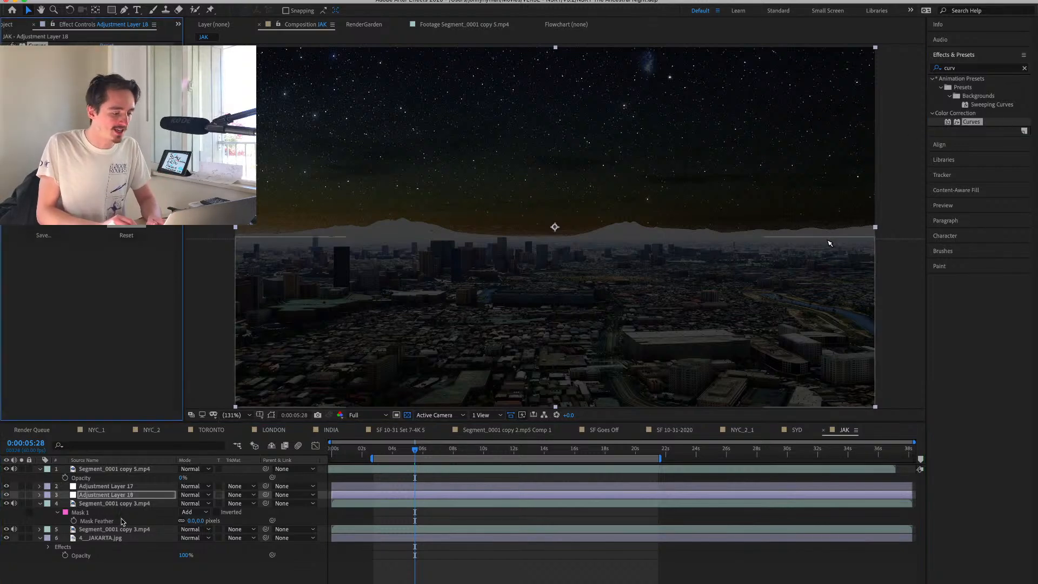
# Draw a wide rectangular mask over the horizon band on the new adjustment layer and set its feather to 88 pixels.
pyautogui.click(111, 10)
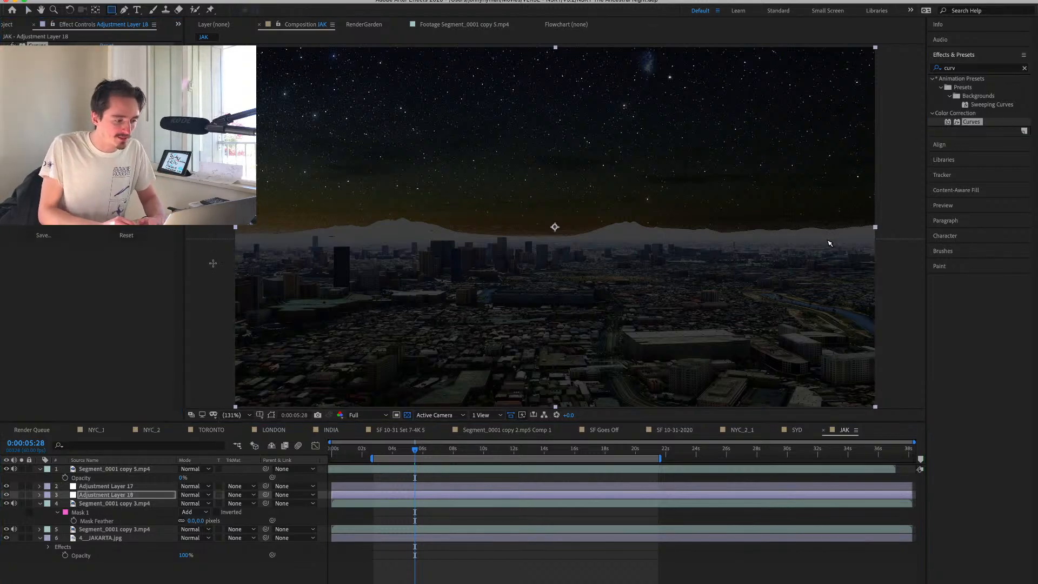
pyautogui.moveTo(212, 263); pyautogui.dragTo(922, 209)
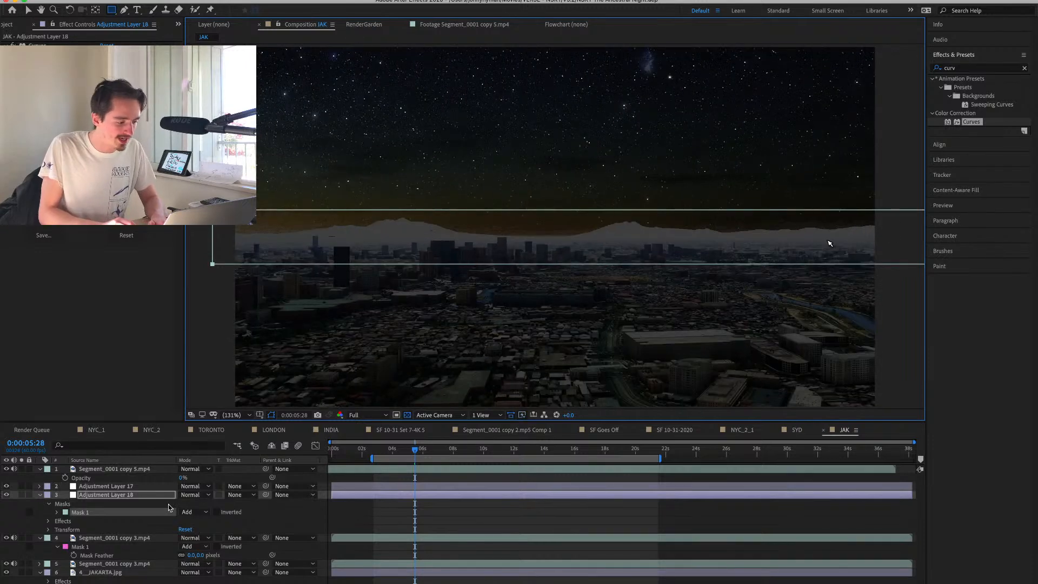
pyautogui.press('f')
pyautogui.moveTo(195, 512); pyautogui.dragTo(246, 513)
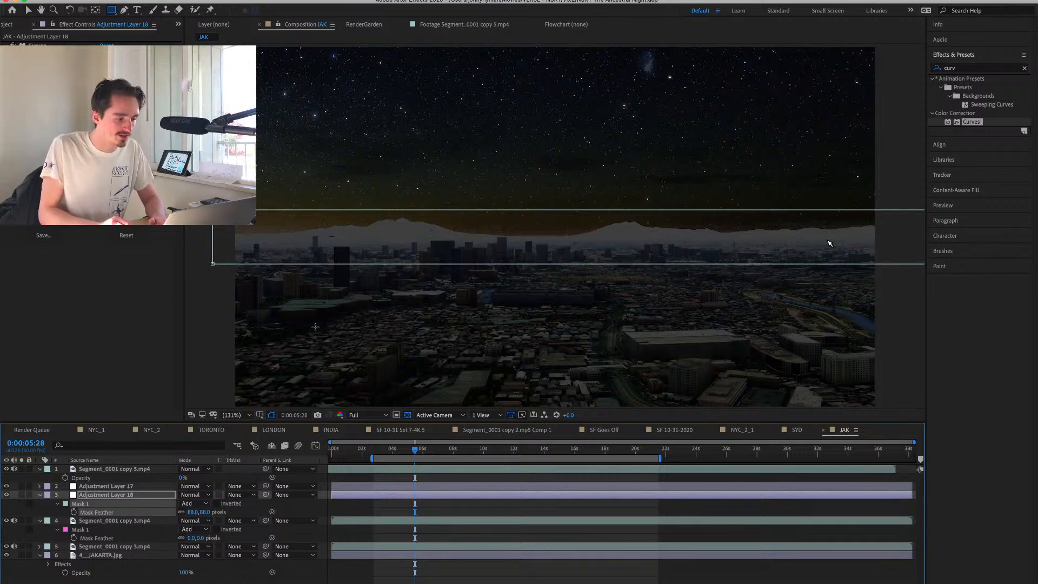
# Pull down the horizon adjustment layer's Curves to darken the mountains and distant skyline.
pyautogui.moveTo(92, 142); pyautogui.dragTo(121, 190)
pyautogui.press('super+z')
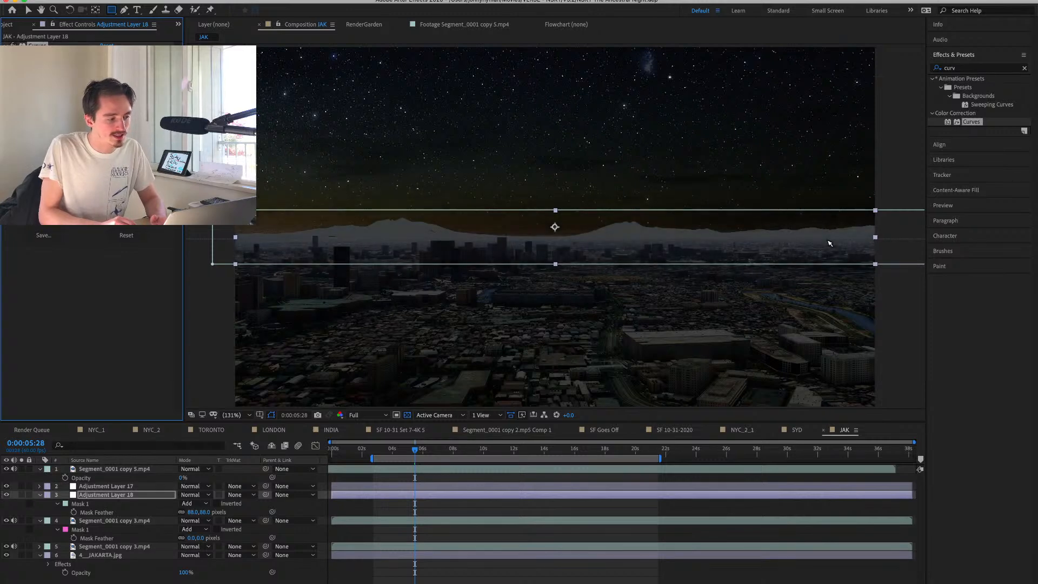
pyautogui.moveTo(92, 142); pyautogui.dragTo(103, 162)
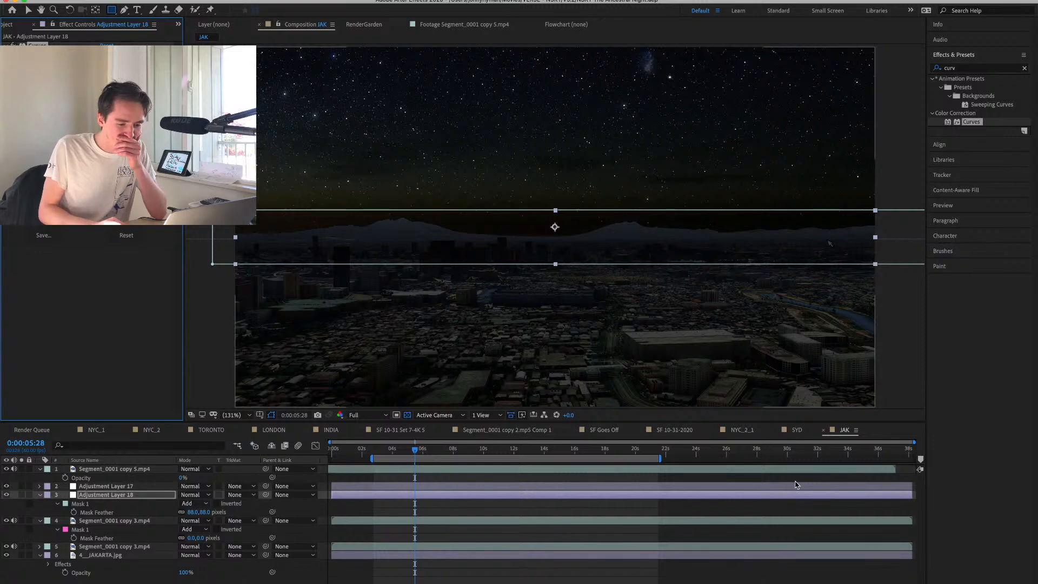
# Open the SYD composition and inspect the frame at 0:00:01:59, focusing on the masked Segment_0001.mp4 city layer.
pyautogui.click(794, 431)
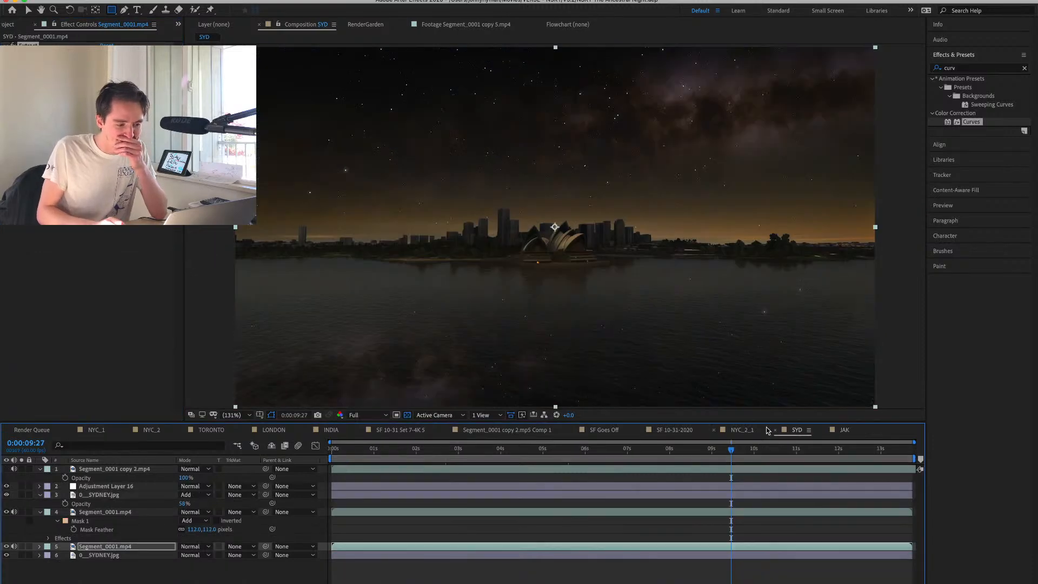
pyautogui.moveTo(469, 452); pyautogui.dragTo(417, 459)
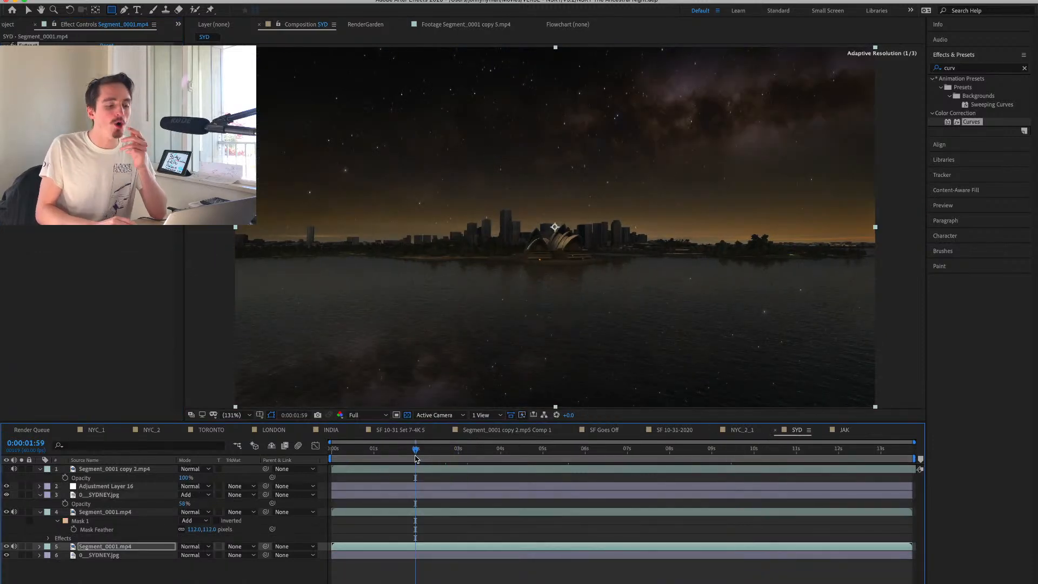
pyautogui.click(99, 513)
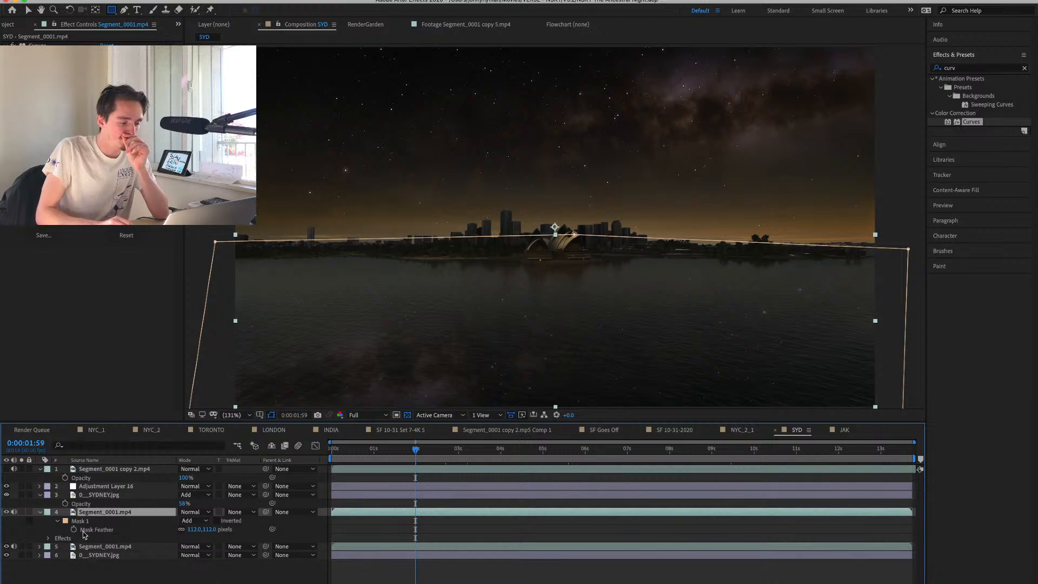
pyautogui.click(22, 512)
pyautogui.click(21, 511)
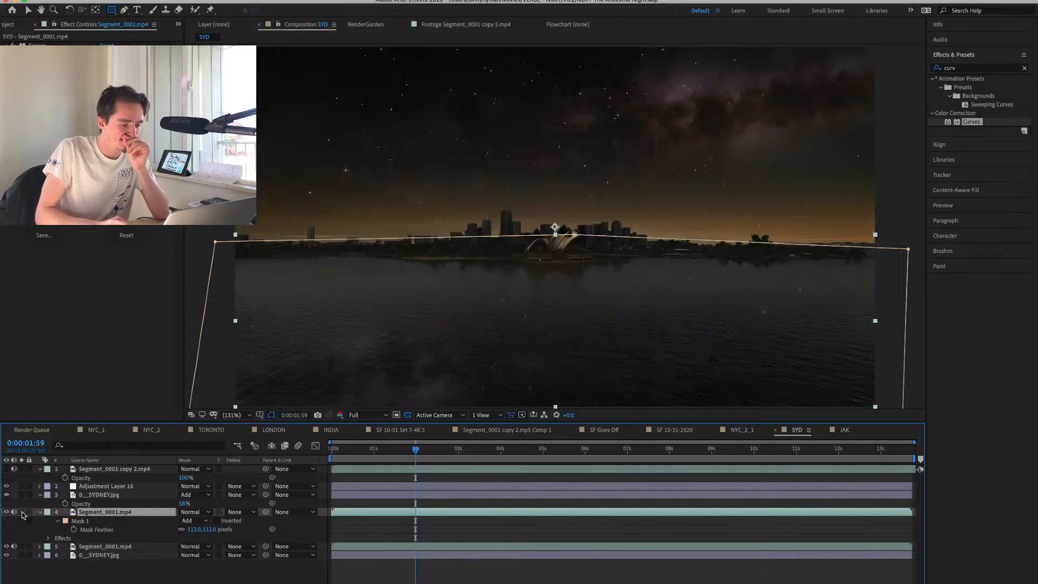
# Isolate the water-reflection copy of 0__SYDNEY.jpg, set its opacity to 100%, and restore the full composite.
pyautogui.click(22, 495)
pyautogui.click(74, 497)
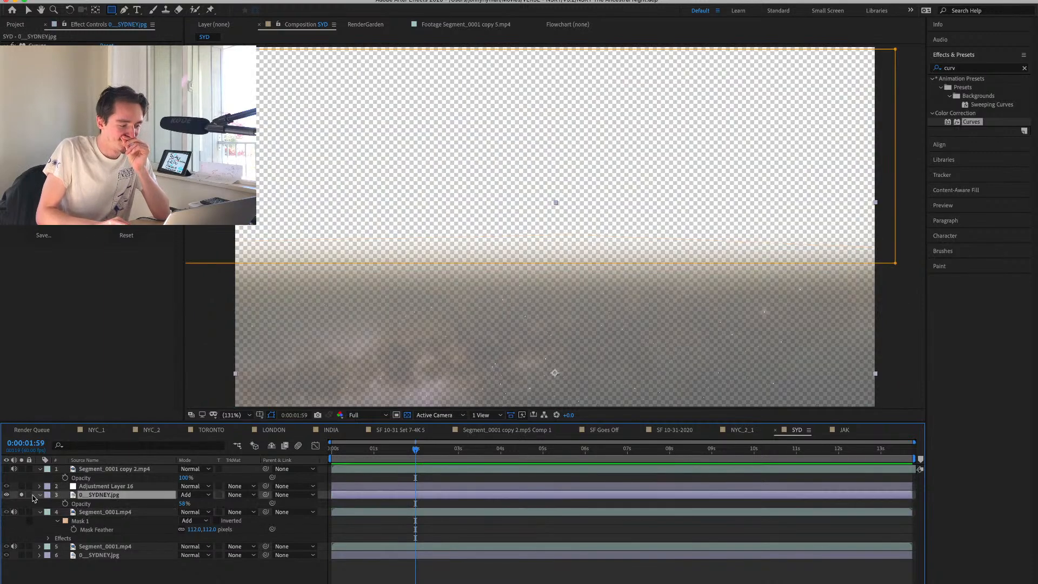
pyautogui.moveTo(183, 504); pyautogui.dragTo(350, 503)
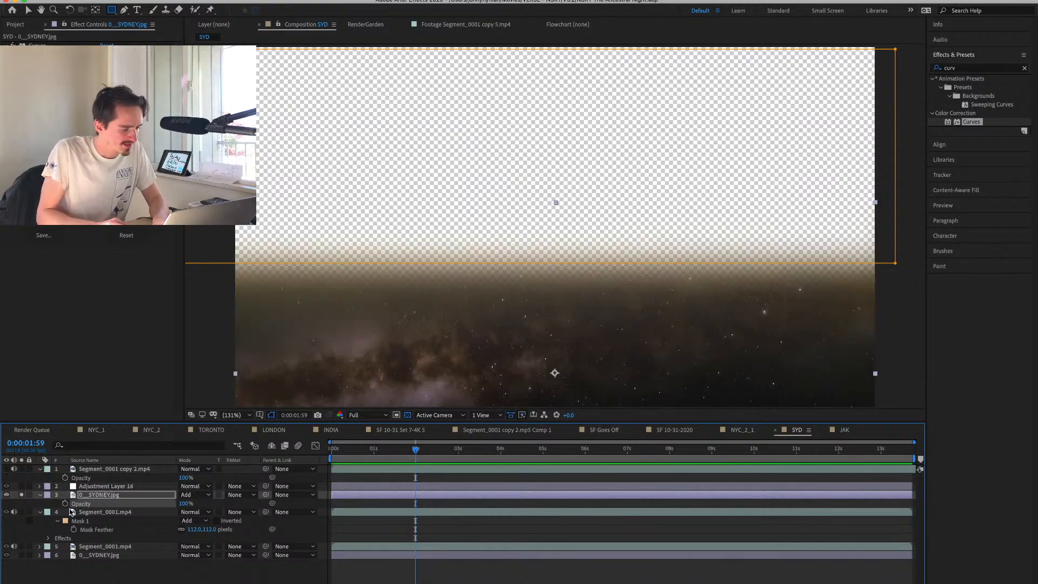
pyautogui.click(22, 495)
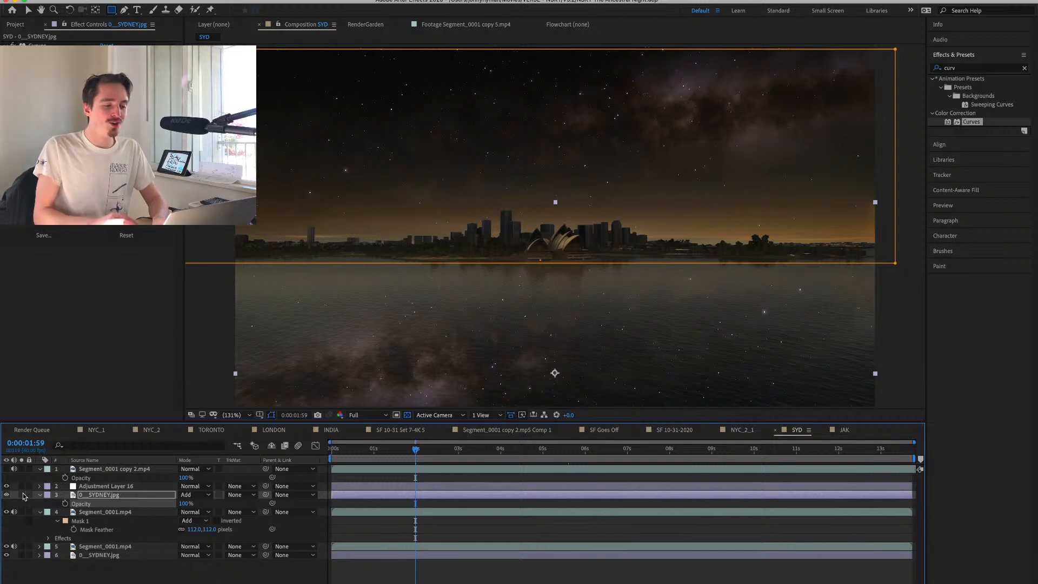
# Flip the reflected 0__SYDNEY.jpg horizontally with a scale of -100, 100% so the reflection mirrors the sky above.
pyautogui.press('s')
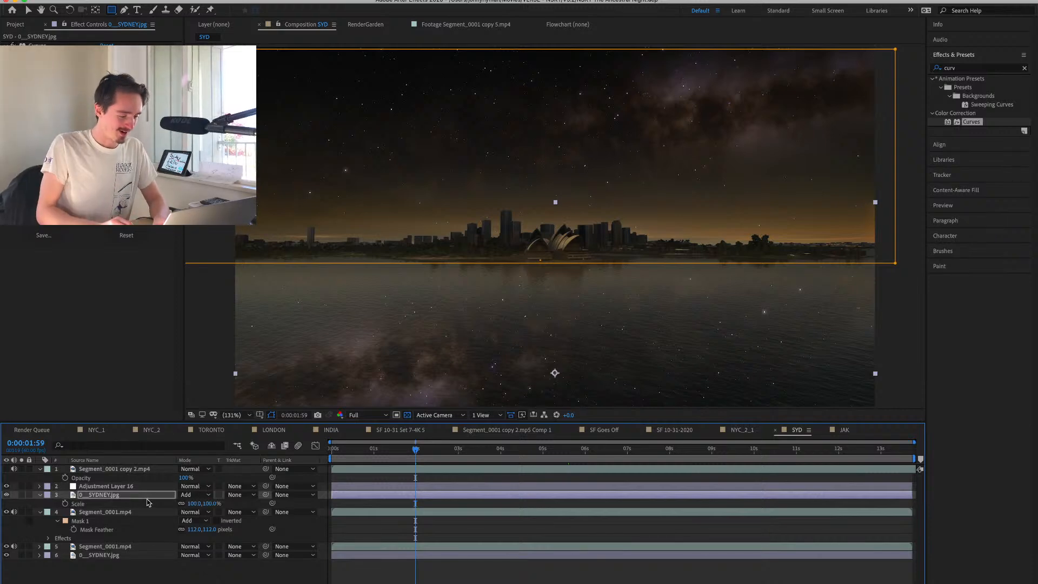
pyautogui.click(193, 504)
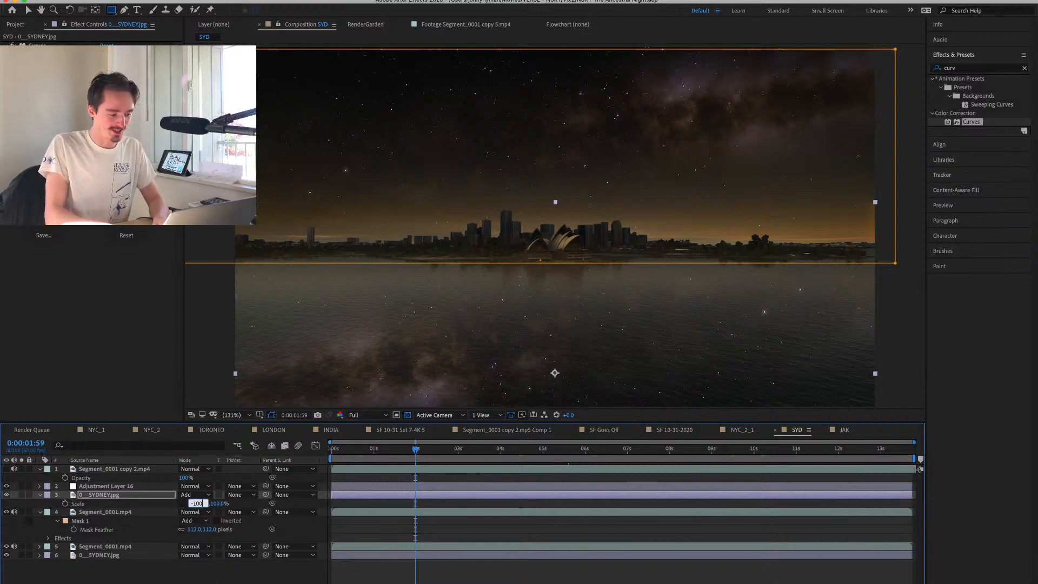
pyautogui.write('-100')
pyautogui.press('Return')
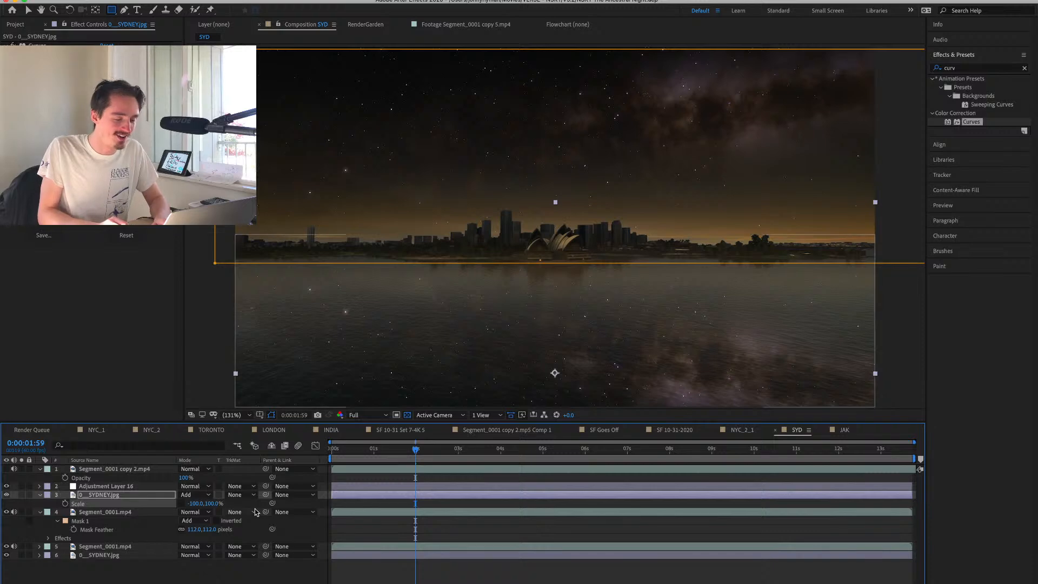
# Check the reflection at 0:00:01:35 and set the reflected 0__SYDNEY.jpg's opacity to 50%.
pyautogui.click(421, 449)
pyautogui.moveTo(422, 449); pyautogui.dragTo(398, 453)
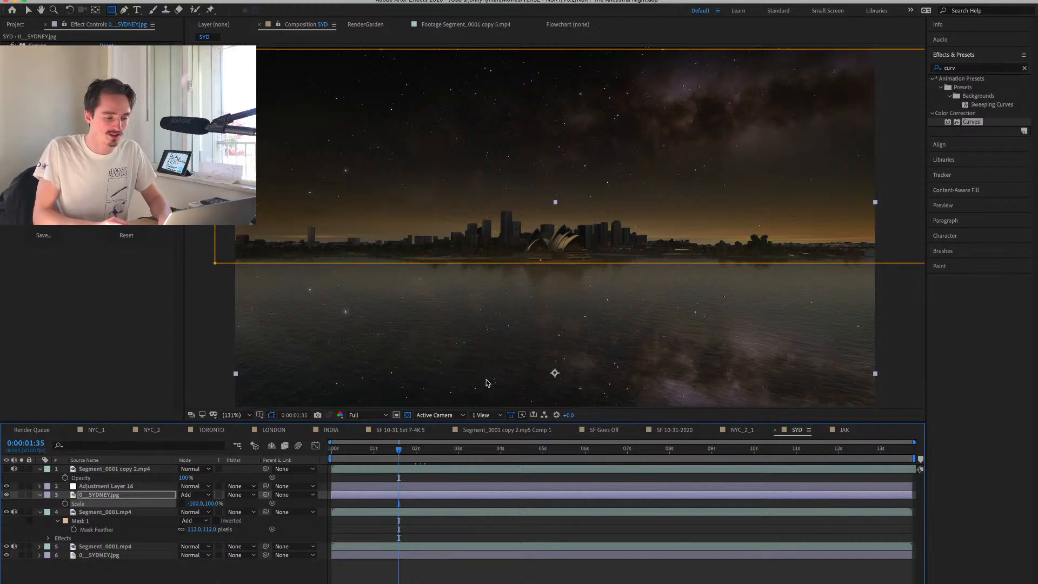
pyautogui.press('t')
pyautogui.moveTo(185, 504); pyautogui.dragTo(153, 503)
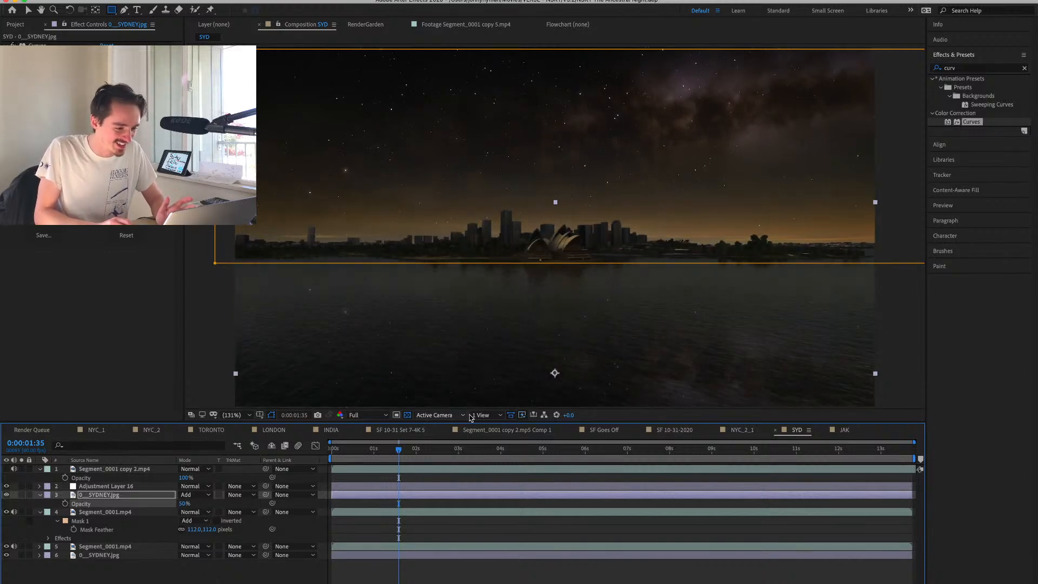
# Return to the JAK composition, narrow Adjustment Layer 18's mask around the horizon, and darken its Curves further.
pyautogui.click(844, 430)
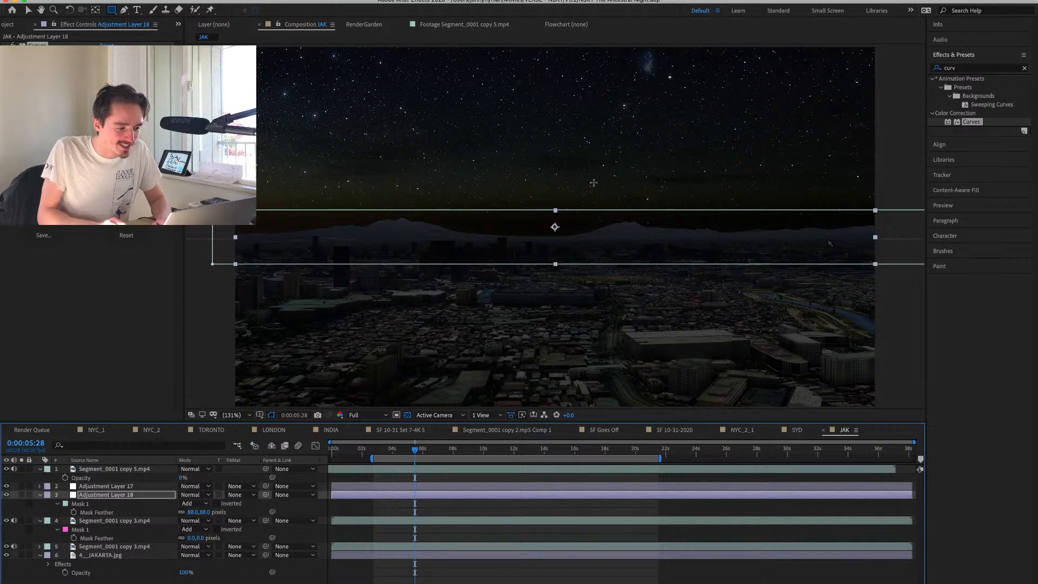
pyautogui.press('v')
pyautogui.moveTo(555, 210)
pyautogui.mouseDown()
pyautogui.moveTo(554, 193)
pyautogui.moveTo(553, 225)
pyautogui.moveTo(554, 214)
pyautogui.mouseUp()
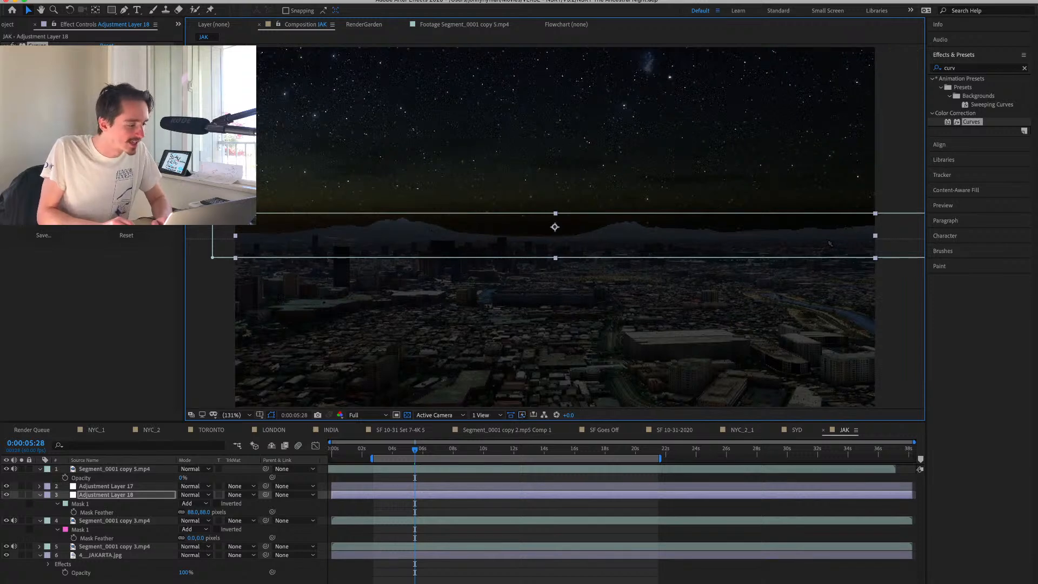
pyautogui.moveTo(89, 144); pyautogui.dragTo(94, 159)
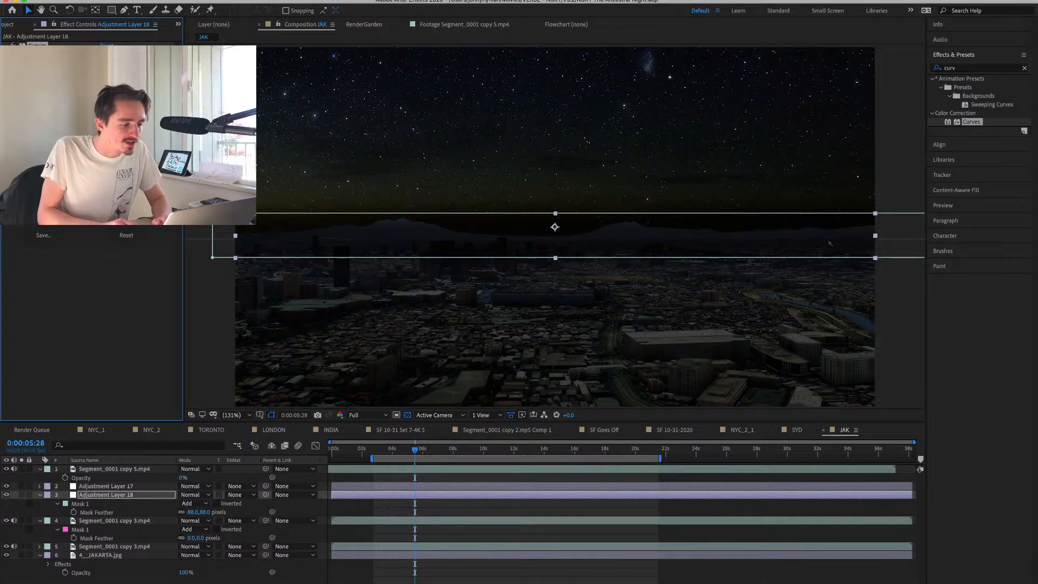
# Add a point midway along the lower edge of the horizon mask, raise it slightly, and hide the mask outlines.
pyautogui.click(124, 10)
pyautogui.moveTo(563, 258); pyautogui.dragTo(528, 250)
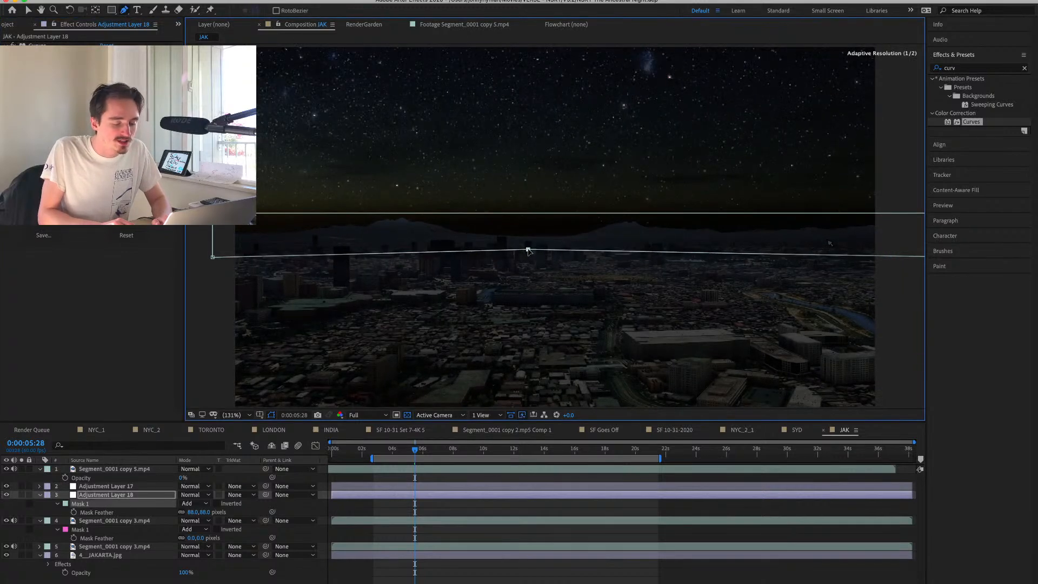
pyautogui.click(271, 417)
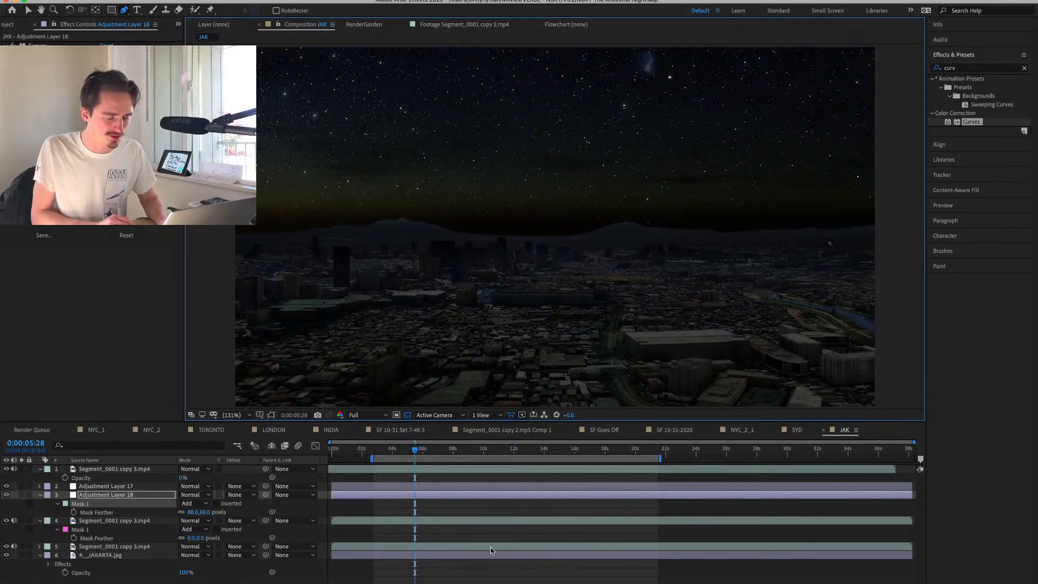
# Apply the Glow effect to Adjustment Layer 17 with a threshold of 26.7% and a radius of 54.
pyautogui.click(133, 486)
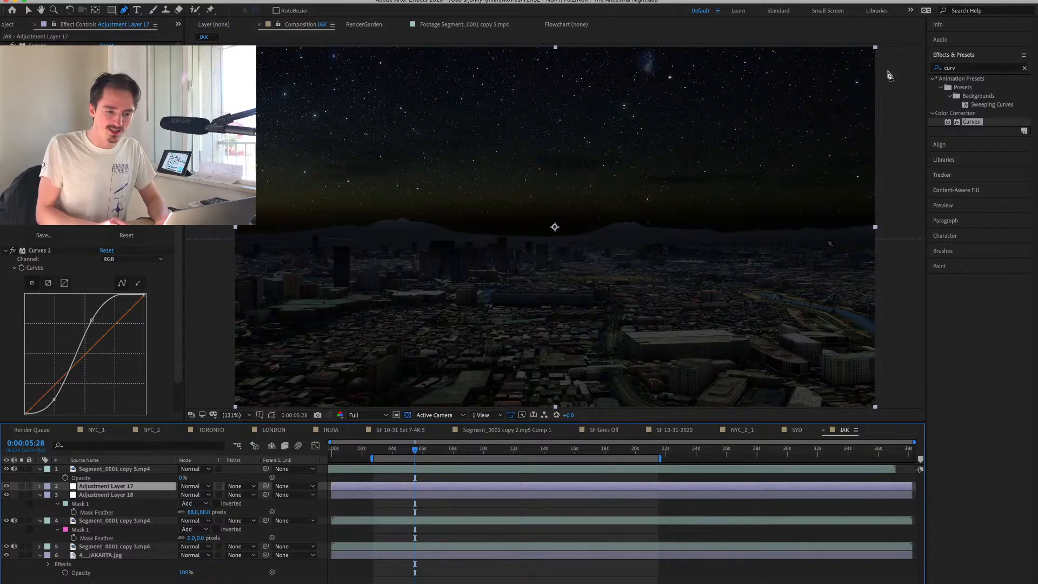
pyautogui.click(958, 69)
pyautogui.write('glow')
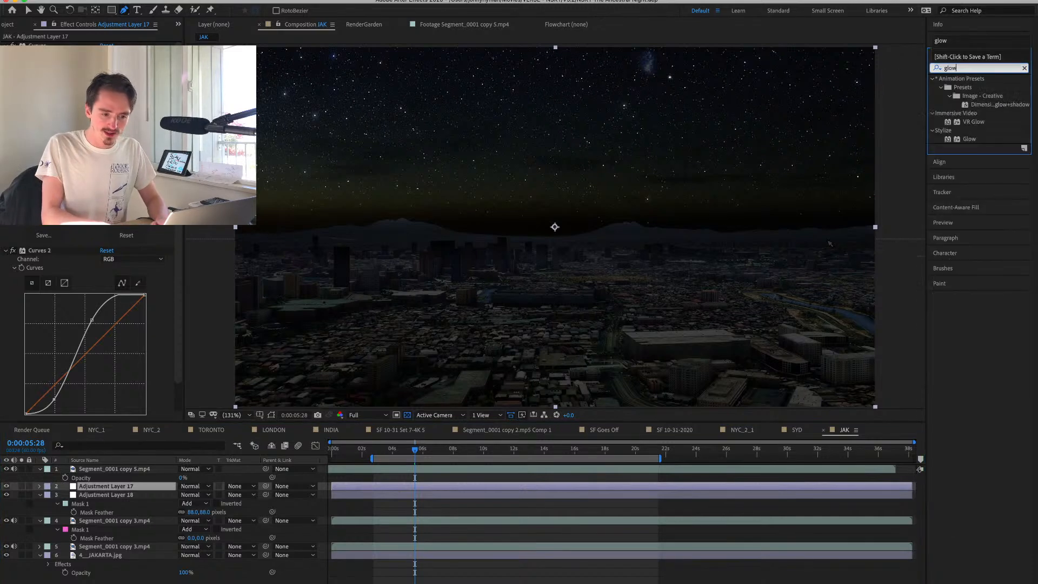
pyautogui.doubleClick(967, 139)
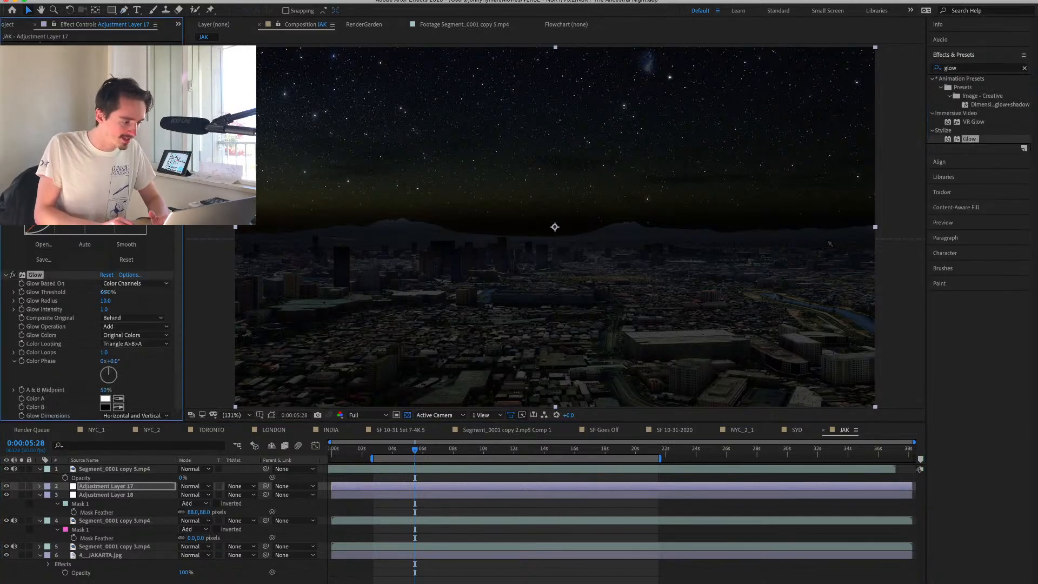
pyautogui.moveTo(104, 292); pyautogui.dragTo(129, 306)
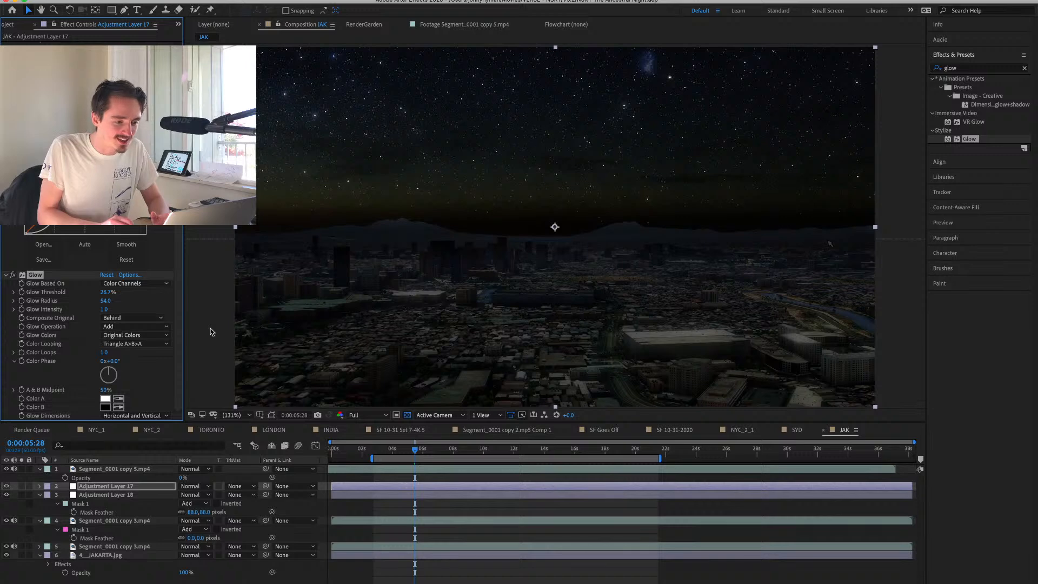
# Add a null object to the JAK composition and parent all the other layers to it.
pyautogui.click(129, 479)
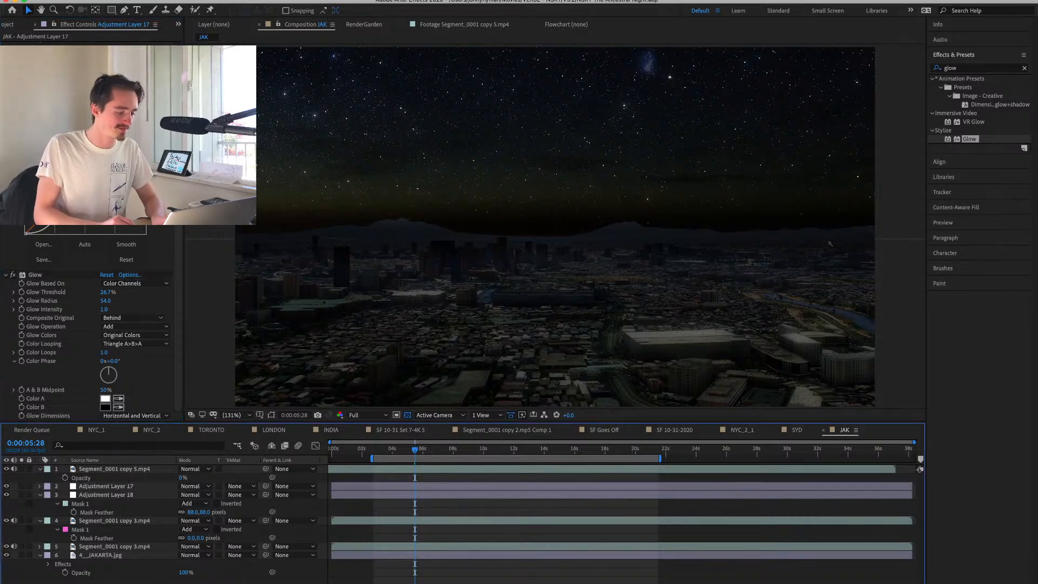
pyautogui.press('super+alt+shift+y')
pyautogui.click(114, 477)
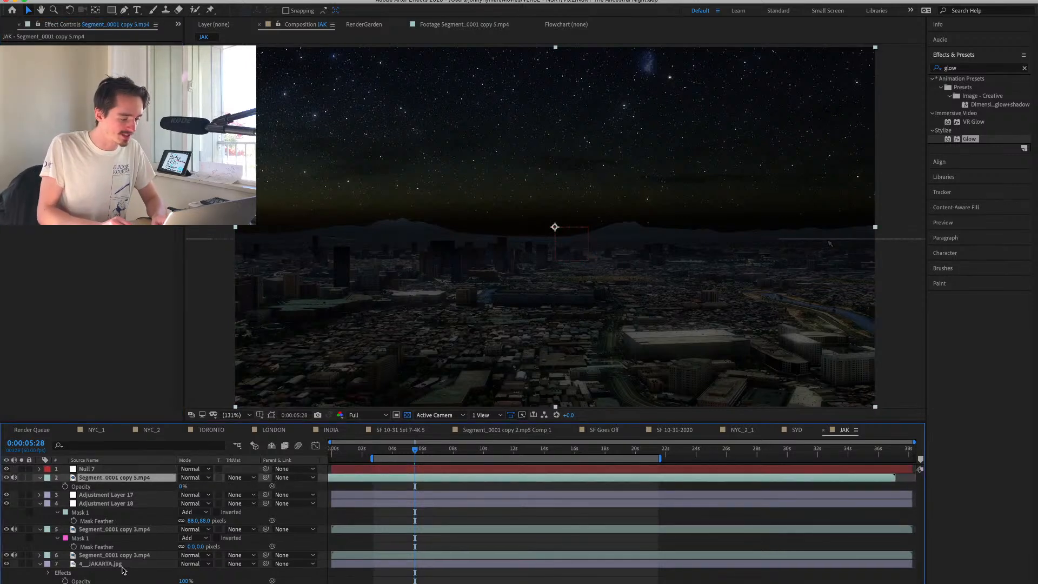
pyautogui.keyDown('shift'); pyautogui.click(121, 557); pyautogui.keyUp('shift')
pyautogui.keyDown('shift'); pyautogui.click(122, 562); pyautogui.keyUp('shift')
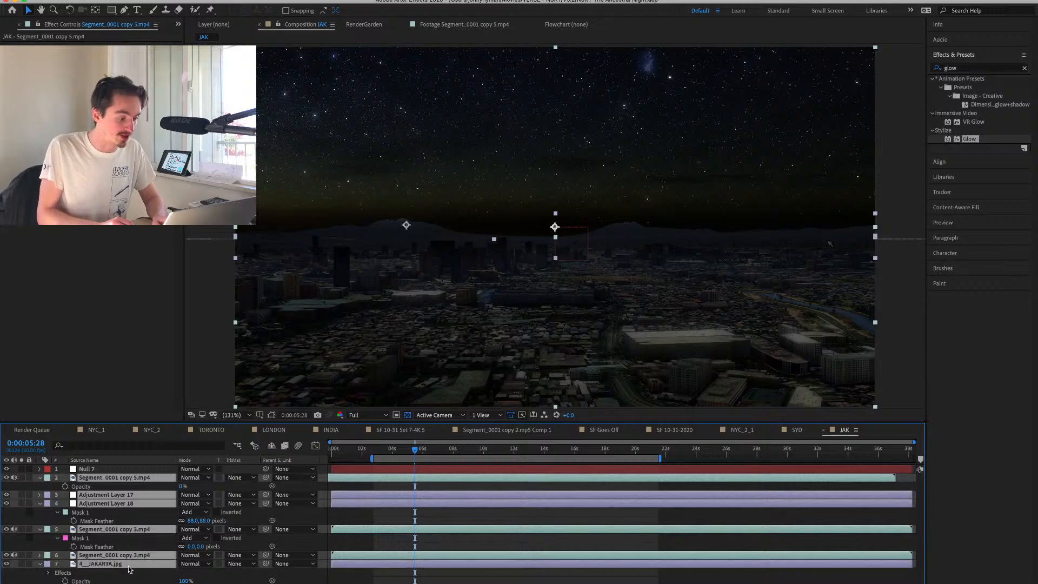
pyautogui.keyDown('super'); pyautogui.click(129, 480); pyautogui.keyUp('super')
pyautogui.keyDown('super'); pyautogui.click(129, 495); pyautogui.keyUp('super')
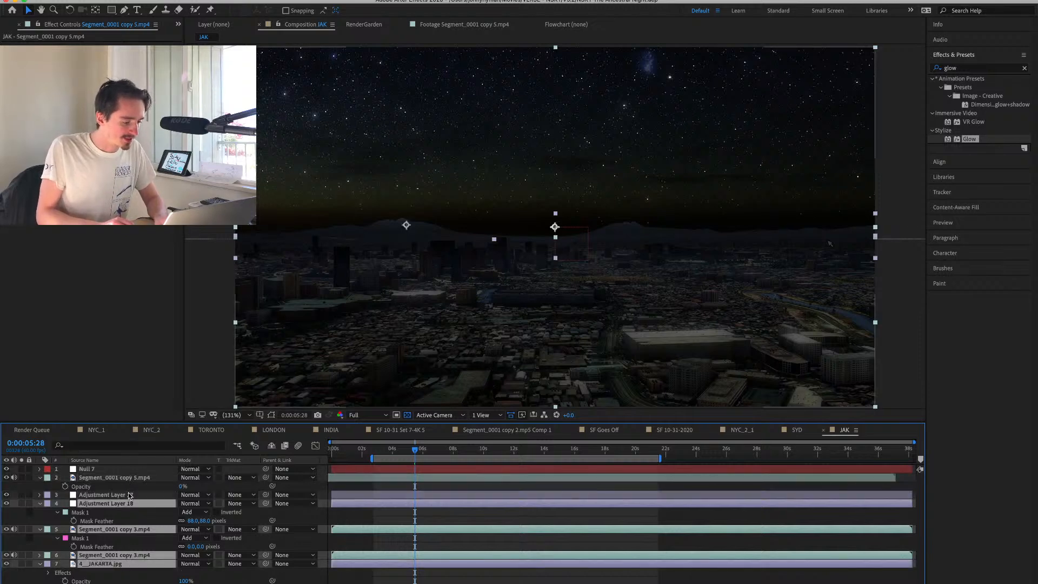
pyautogui.keyDown('super'); pyautogui.click(132, 479); pyautogui.keyUp('super')
pyautogui.moveTo(267, 479); pyautogui.dragTo(86, 469)
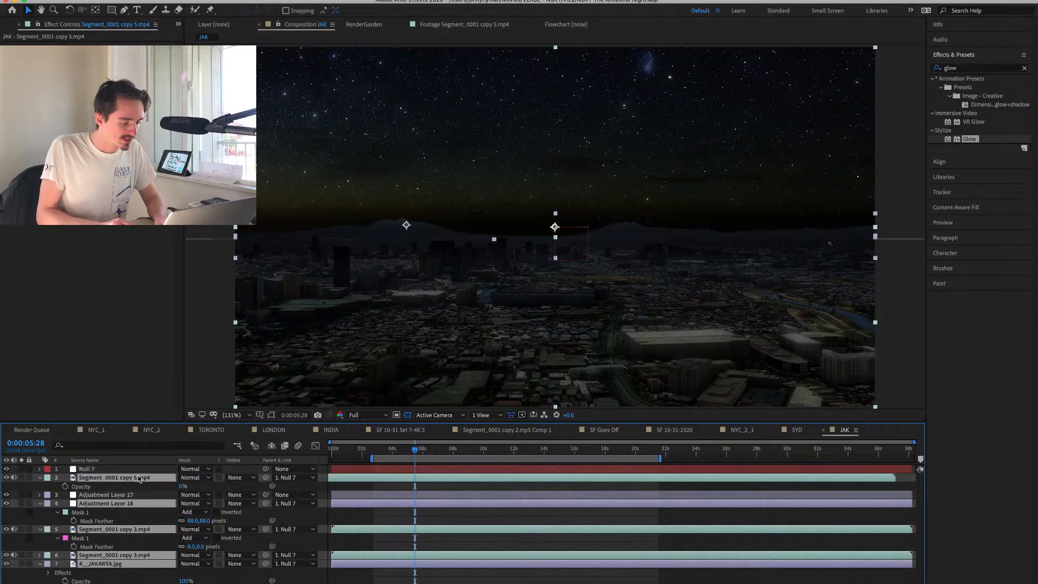
pyautogui.keyDown('super'); pyautogui.click(108, 497); pyautogui.keyUp('super')
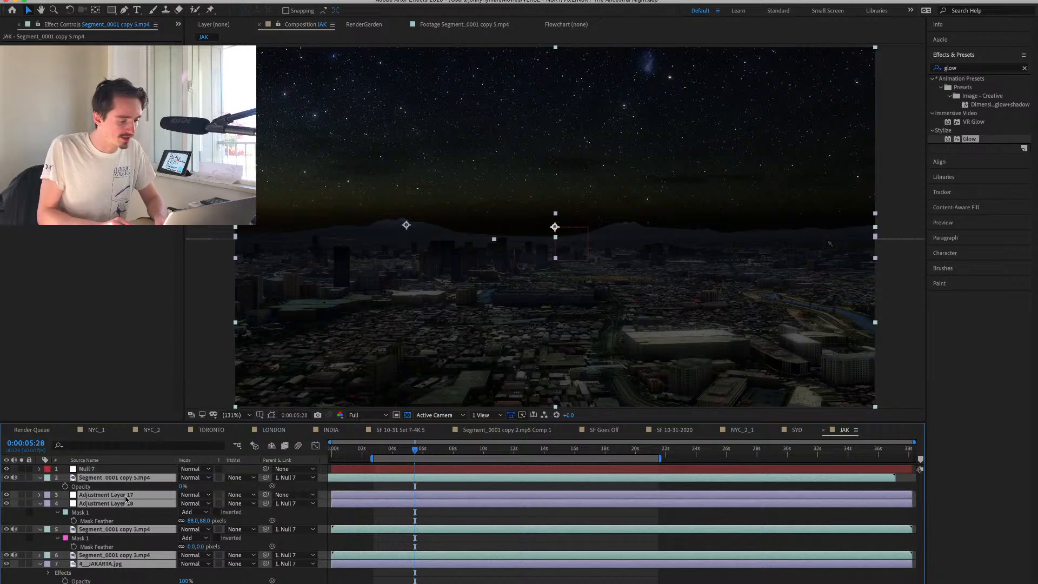
pyautogui.click(126, 498)
pyautogui.moveTo(266, 495); pyautogui.dragTo(87, 469)
# Keyframe the null's position at 0:00:07:47, and lower it to 960, 1058.7 at 0:00:17:03 to tilt the view up to the sky.
pyautogui.click(349, 468)
pyautogui.press('p')
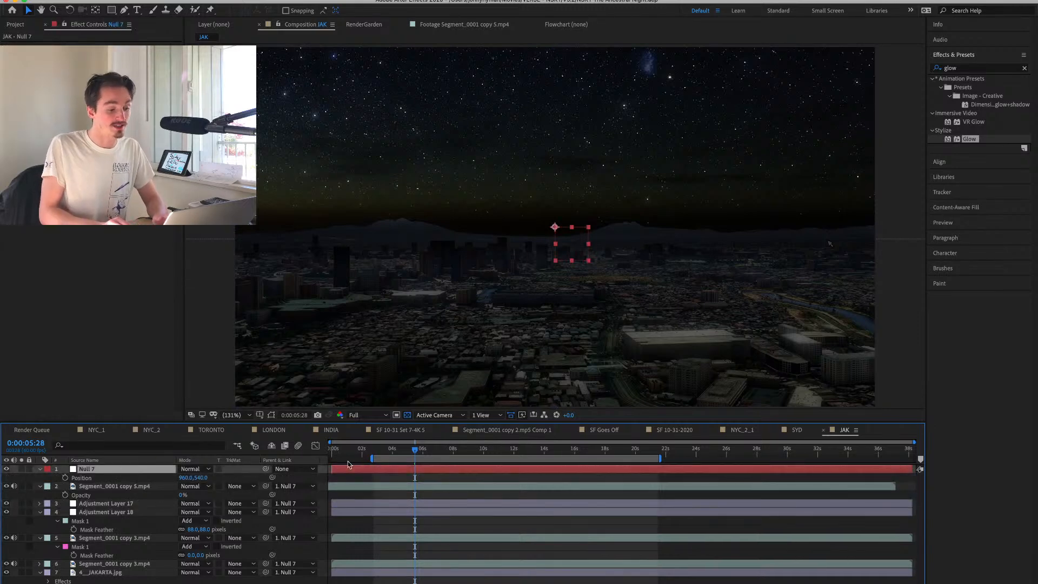
pyautogui.moveTo(387, 452); pyautogui.dragTo(447, 464)
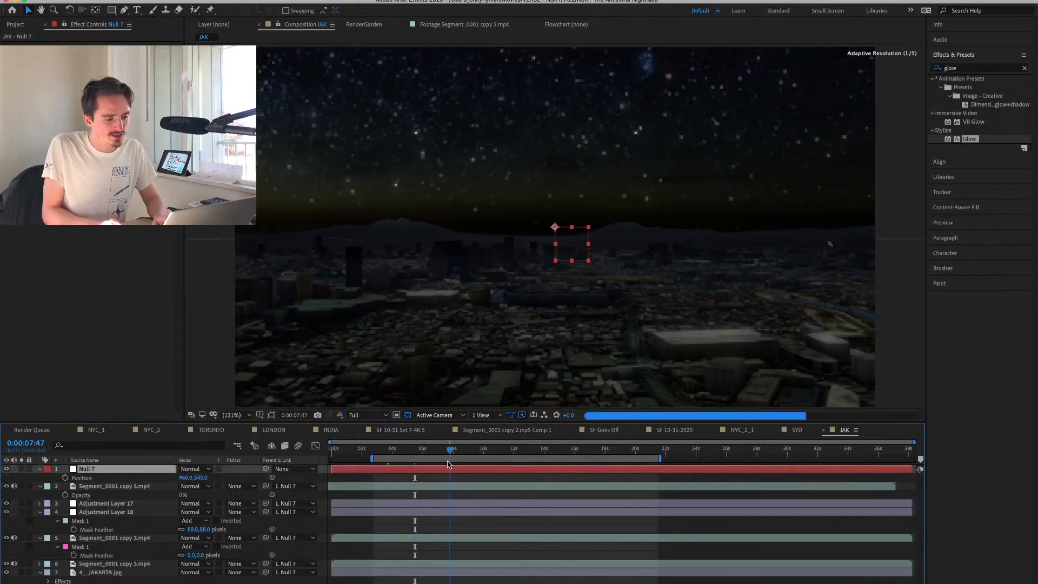
pyautogui.click(65, 477)
pyautogui.click(590, 452)
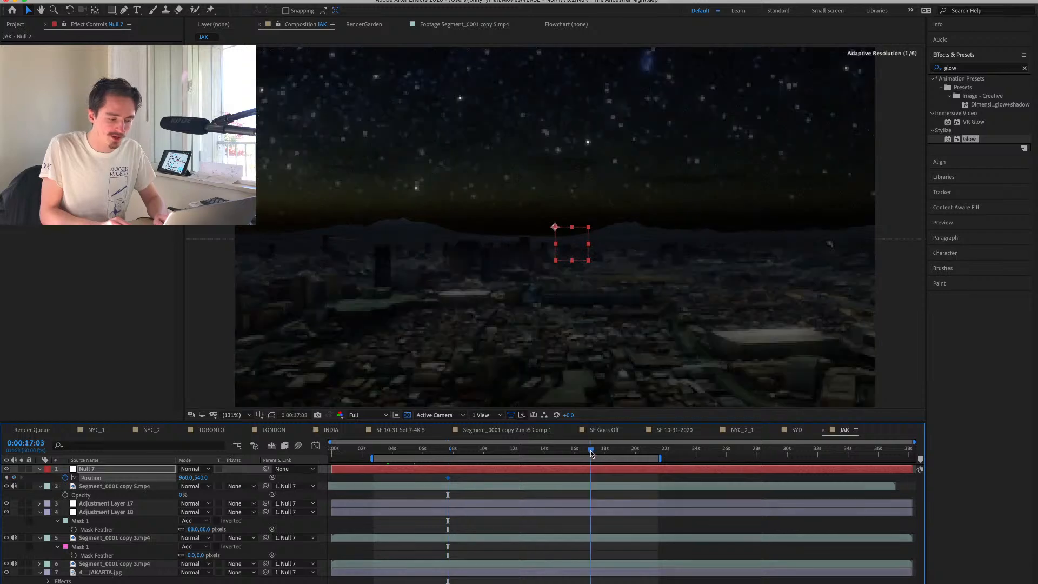
pyautogui.moveTo(570, 258); pyautogui.dragTo(580, 429)
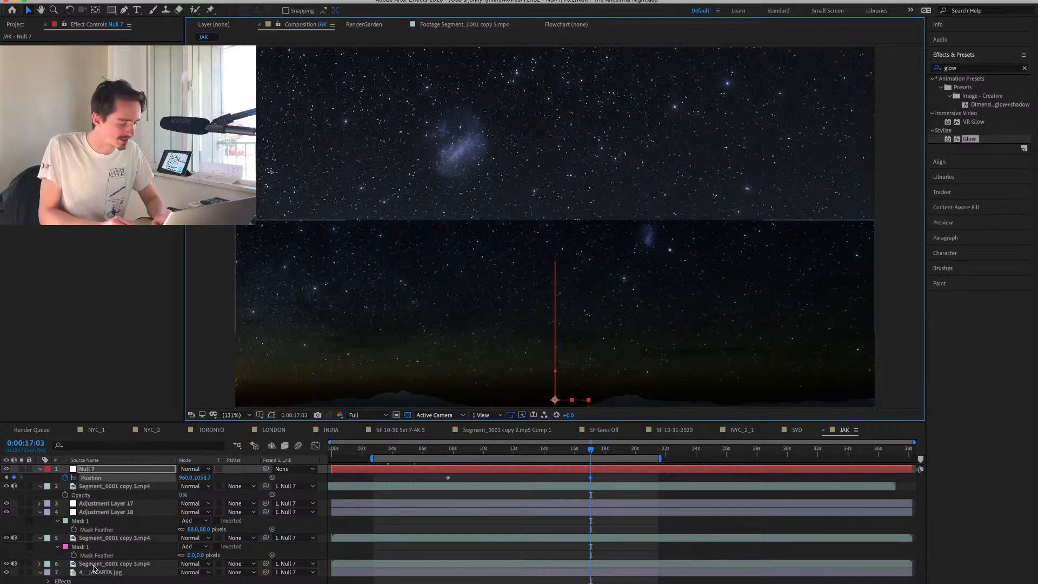
# Scale Adjustment Layer 17 up to 291% so its grade covers the whole sky at the end of the tilt.
pyautogui.click(108, 504)
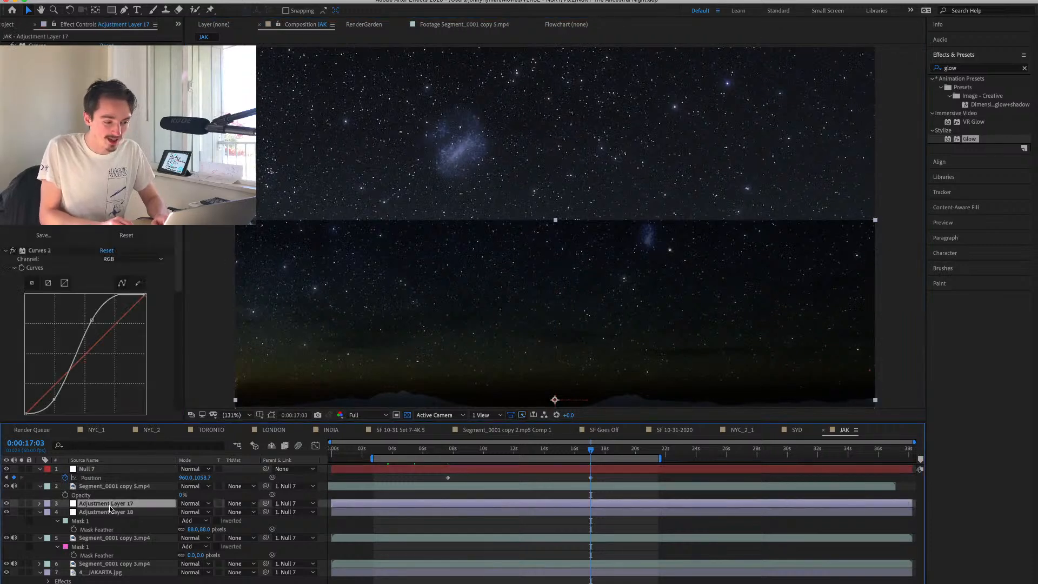
pyautogui.click(7, 504)
pyautogui.click(6, 504)
pyautogui.press('s')
pyautogui.moveTo(211, 512); pyautogui.dragTo(314, 514)
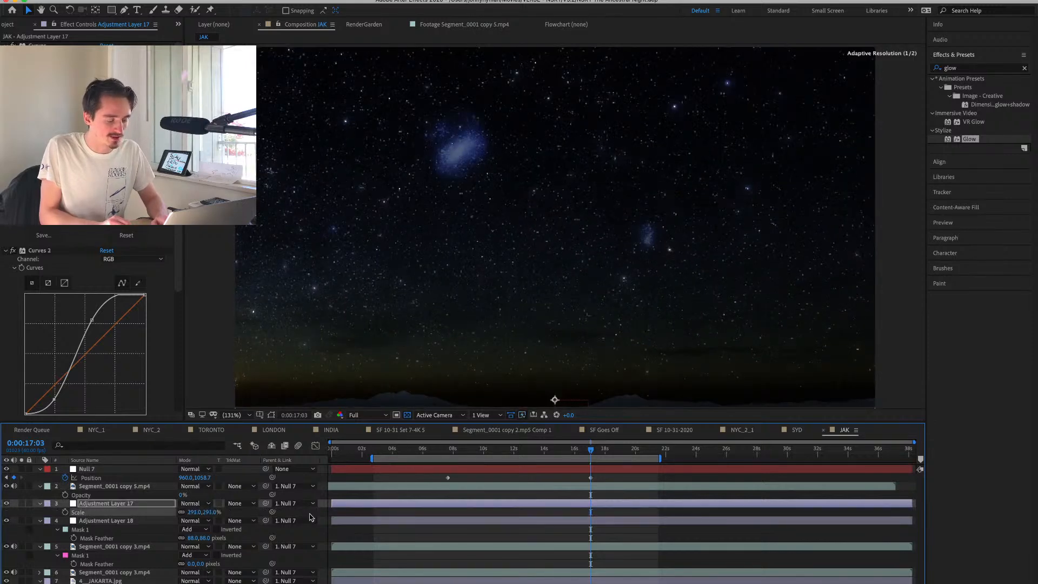
# Play back the tilt from the city to the sky, starting just before the null's first position keyframe.
pyautogui.click(501, 477)
pyautogui.moveTo(593, 453); pyautogui.dragTo(443, 453)
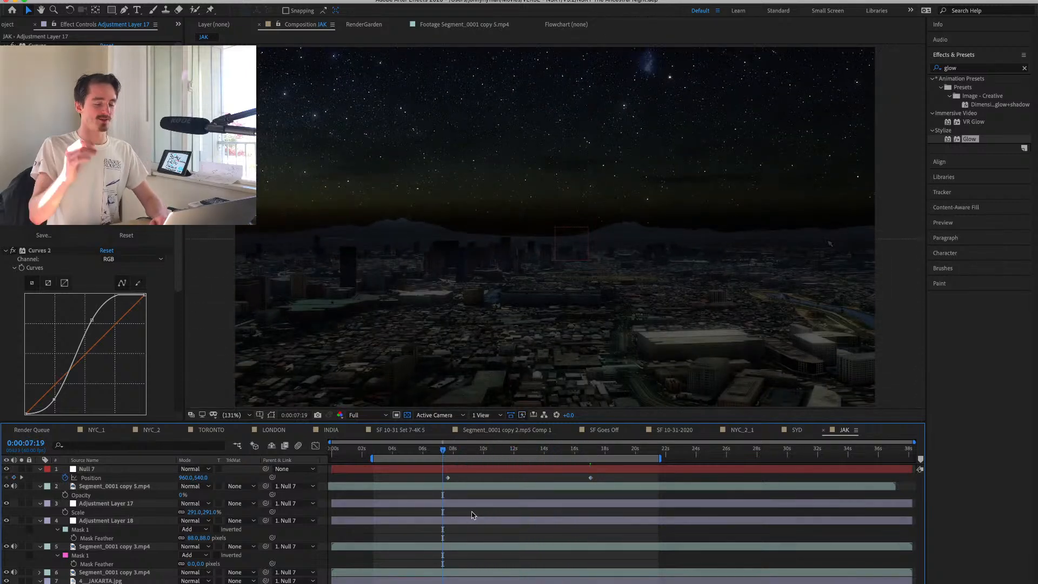
pyautogui.press('space')
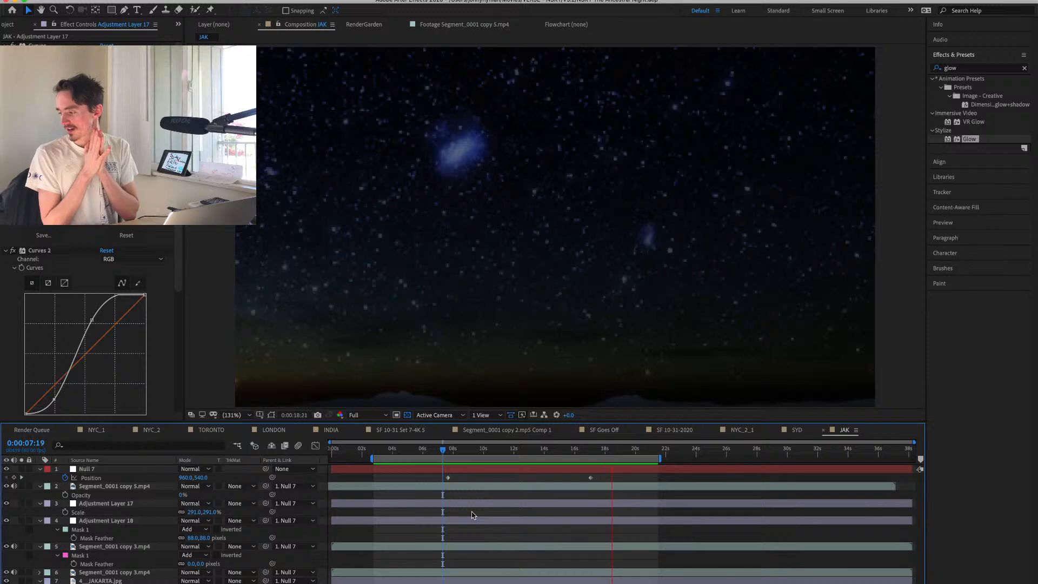
pyautogui.press('space')
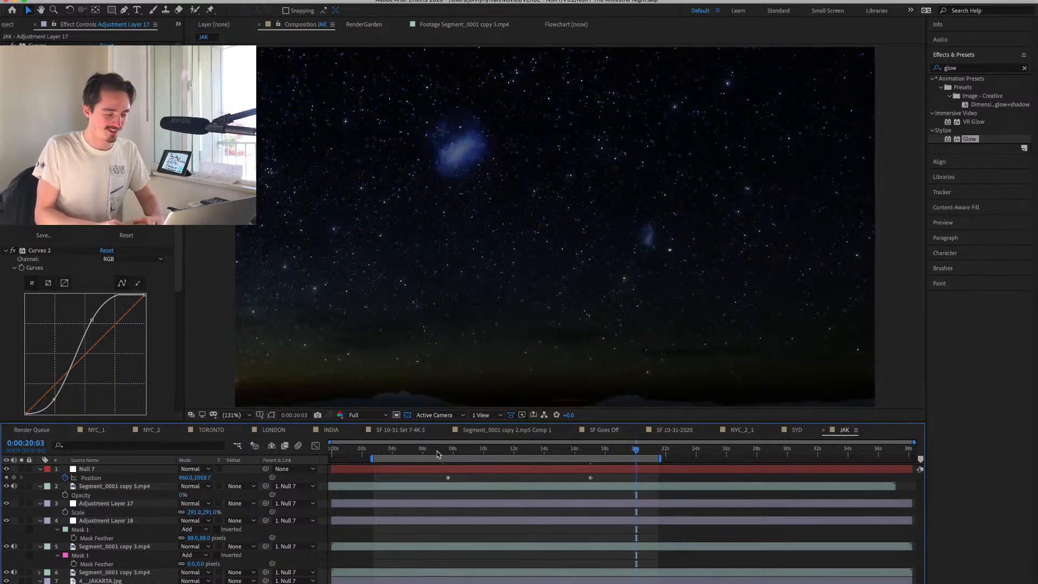
pyautogui.click(437, 449)
pyautogui.press('space')
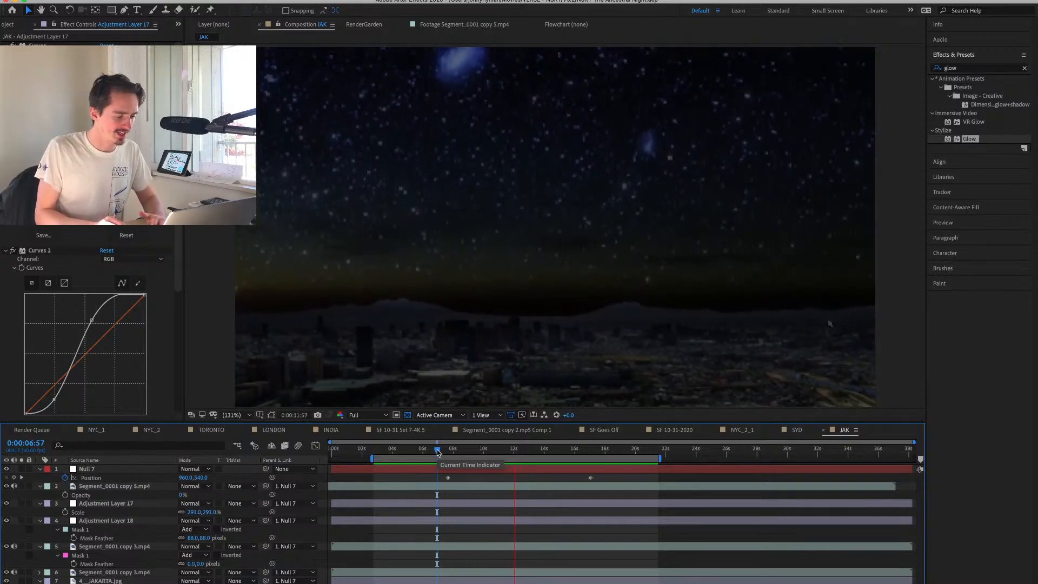
pyautogui.press('space')
# At 0:00:12:45, compare the grade with Adjustment Layer 18's Curves and Adjustment Layer 17's Curves 2 switched off and on.
pyautogui.click(108, 521)
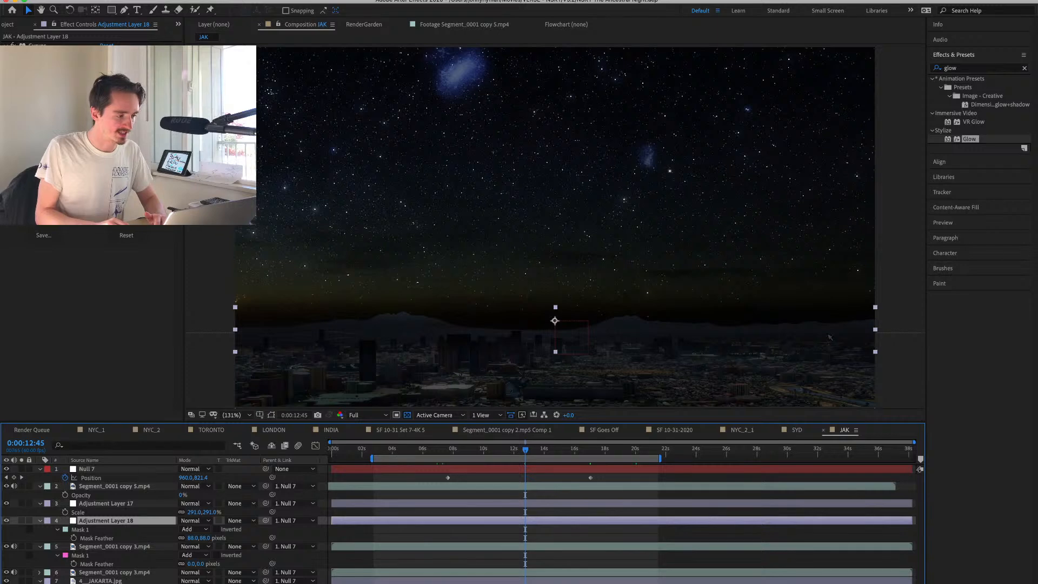
pyautogui.click(13, 46)
pyautogui.click(14, 46)
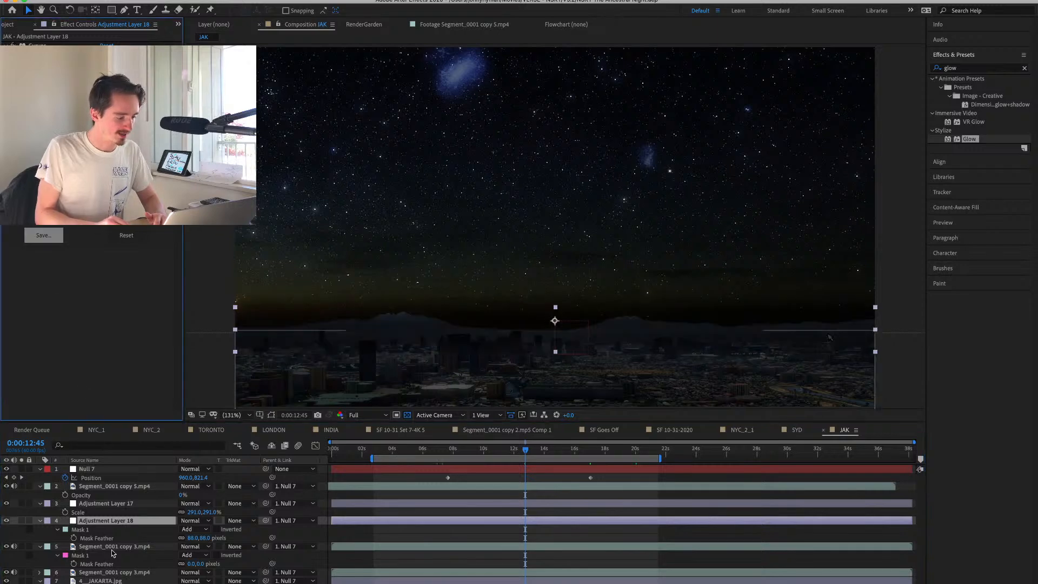
pyautogui.click(106, 503)
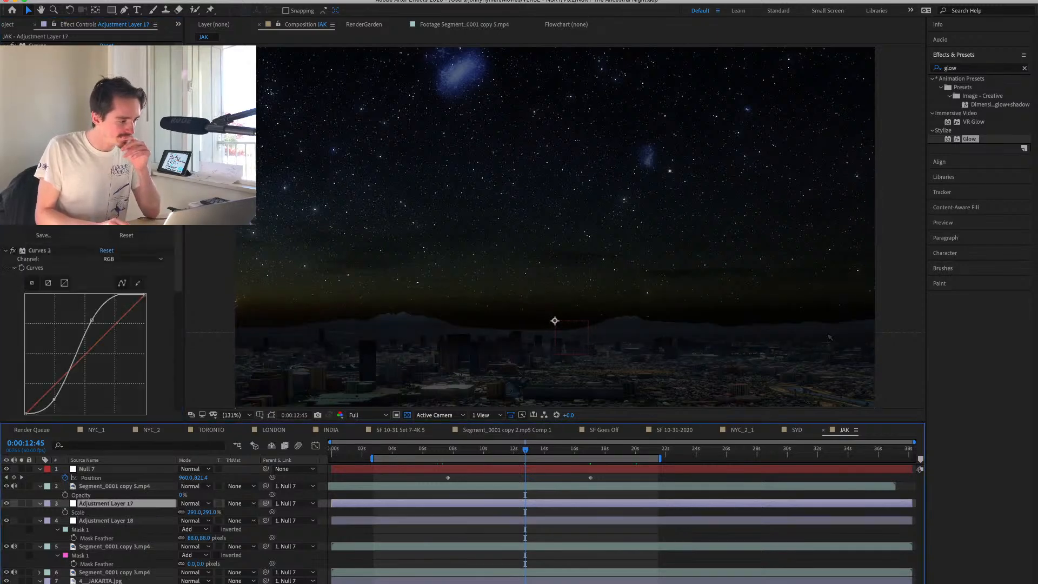
pyautogui.press('super+z')
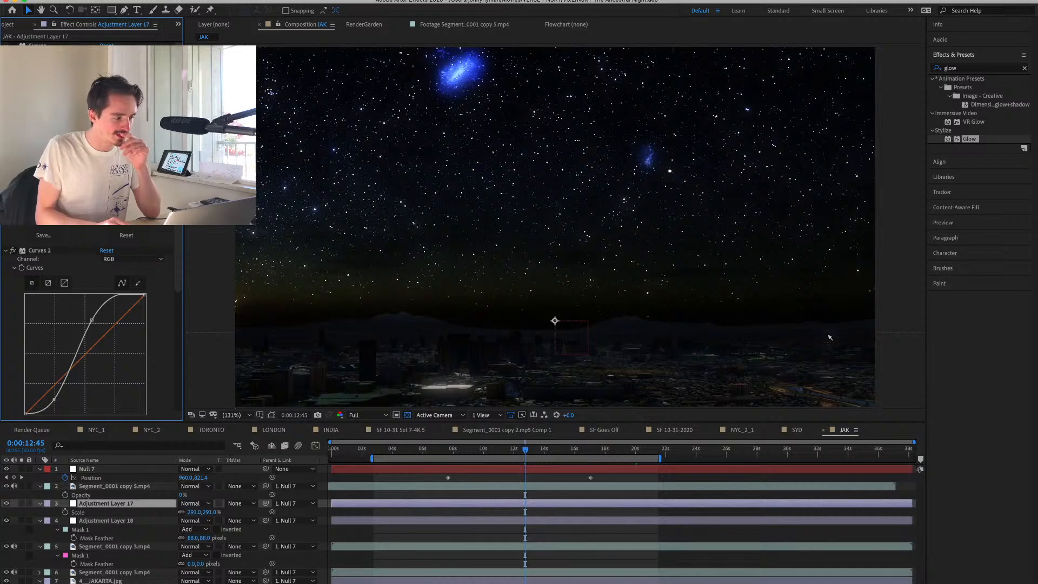
pyautogui.click(13, 251)
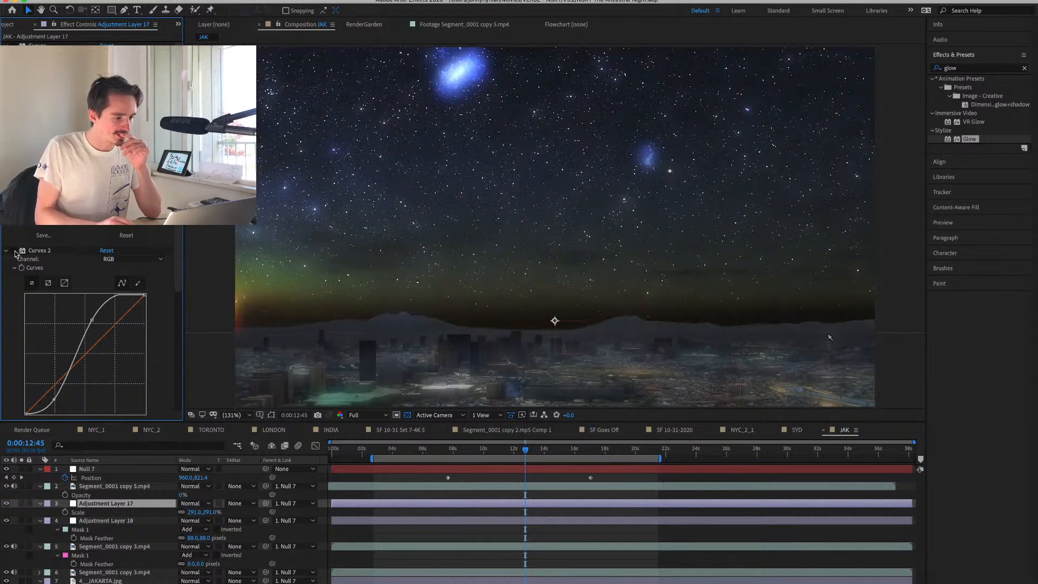
pyautogui.click(13, 251)
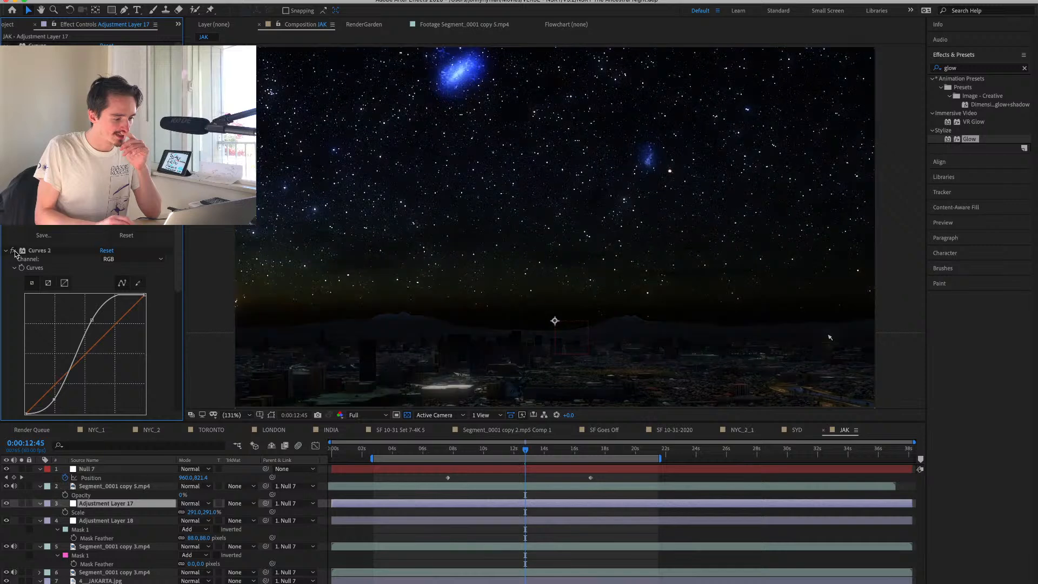
# Turn off the Glow effect on Adjustment Layer 17 and rework its Curves to rebalance the city and sky contrast.
pyautogui.scroll(-1, 48, 317)
pyautogui.scroll(-10, 49, 317)
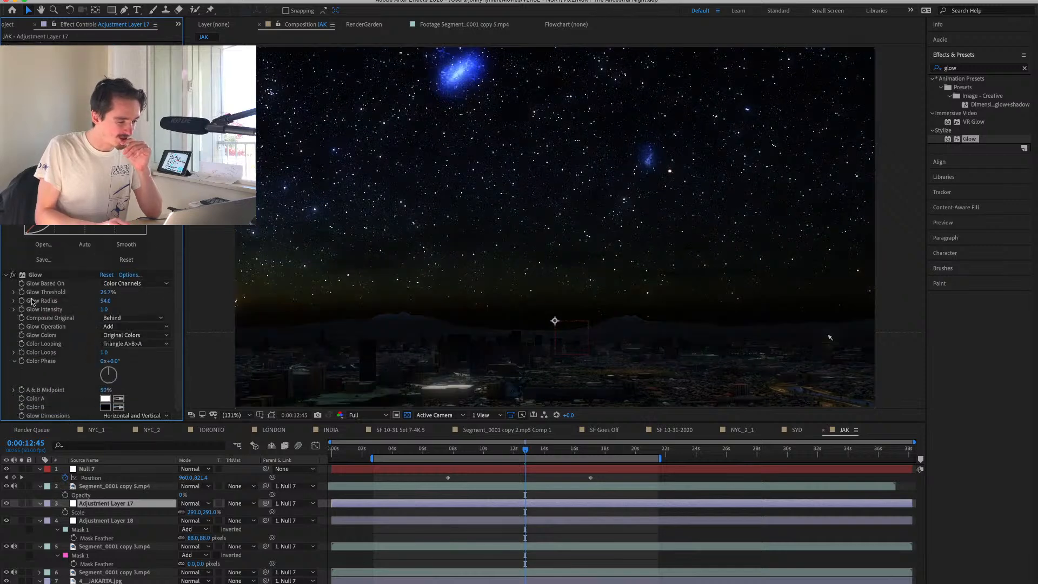
pyautogui.click(14, 275)
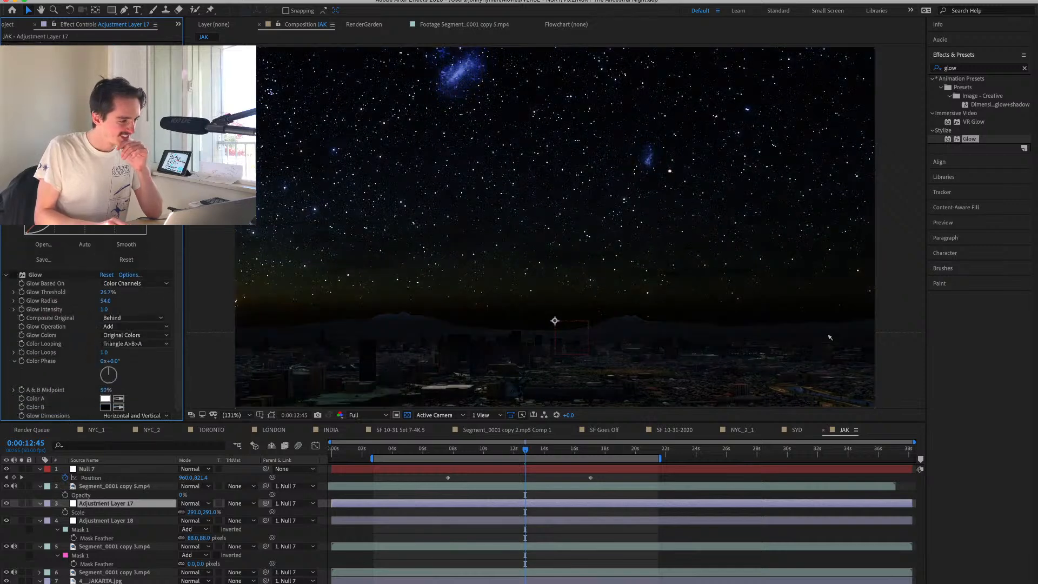
pyautogui.press('super+z')
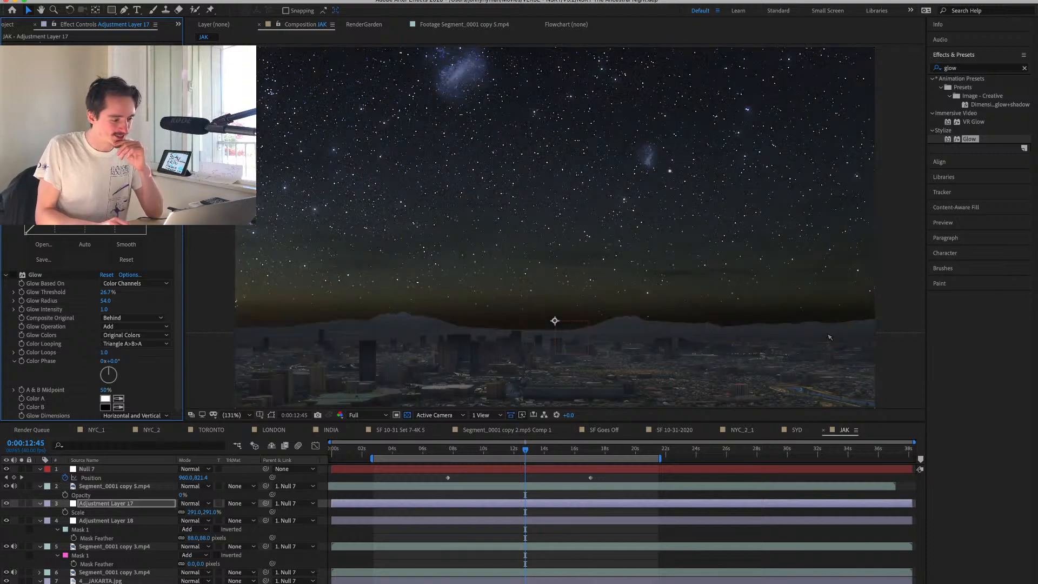
pyautogui.moveTo(68, 198)
pyautogui.mouseDown()
pyautogui.moveTo(63, 181)
pyautogui.moveTo(74, 211)
pyautogui.mouseUp()
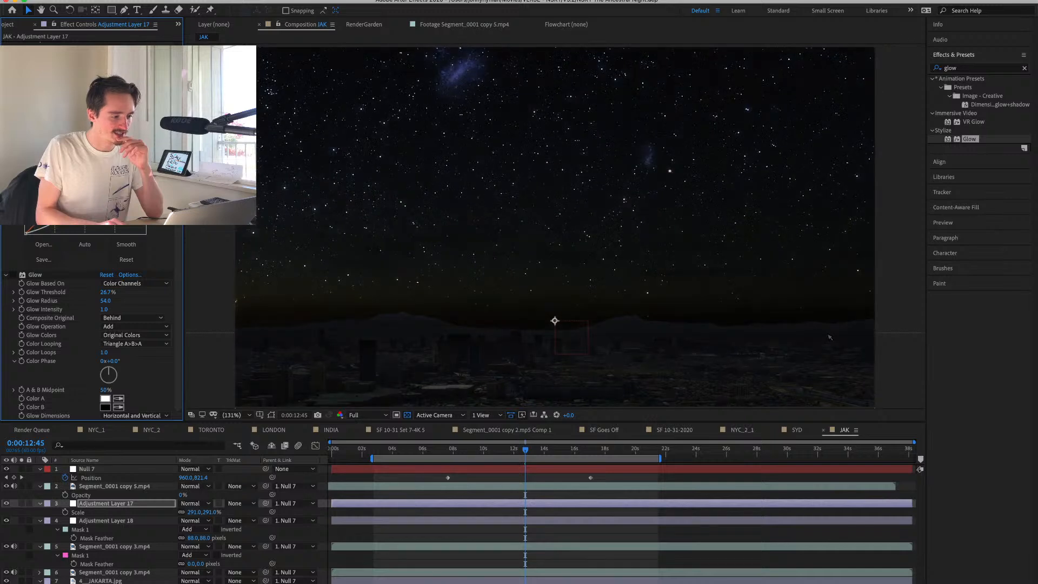
pyautogui.press('super+z')
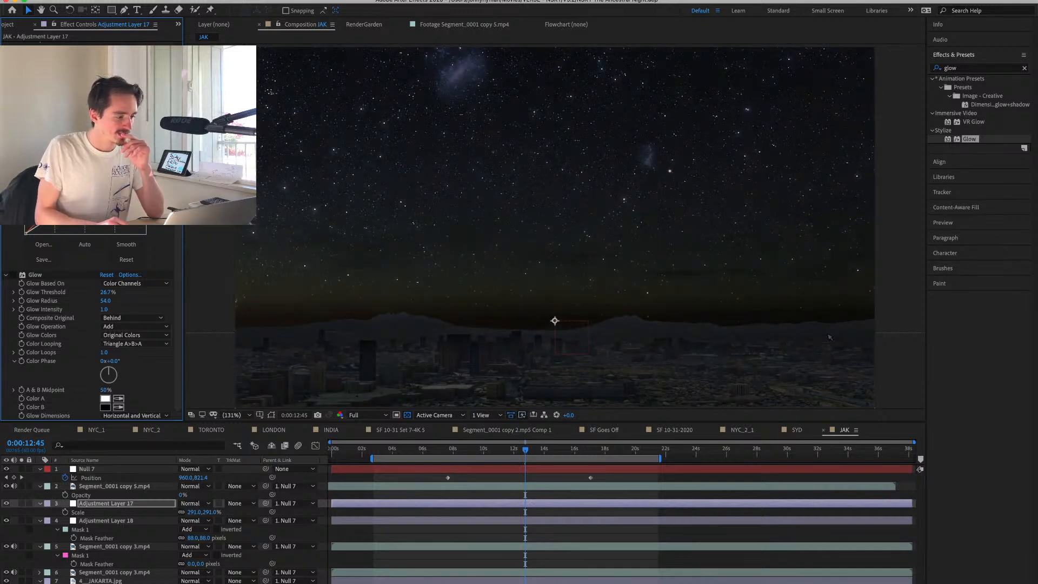
pyautogui.press('super+z')
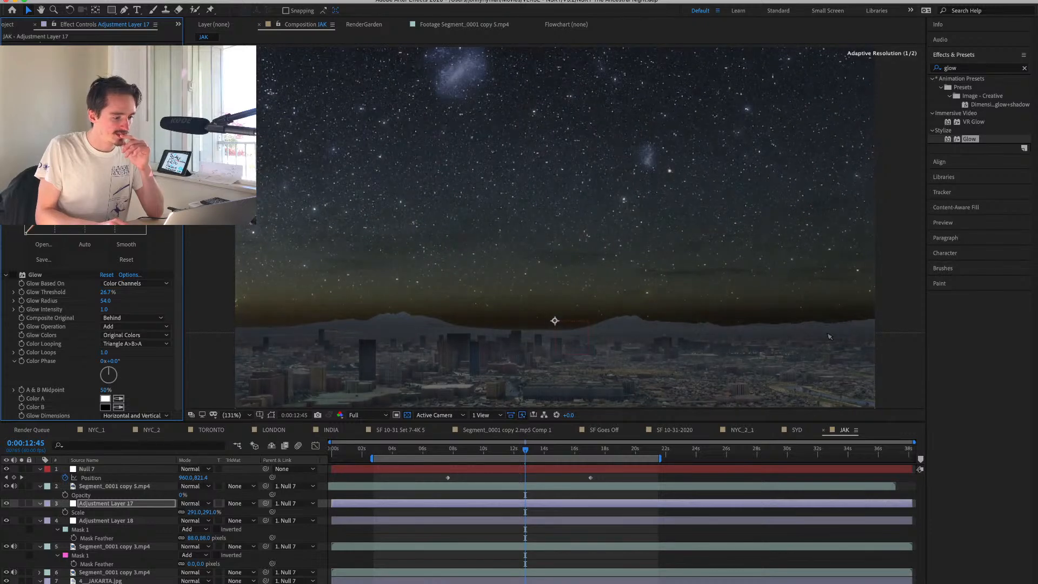
pyautogui.press('super+shift+z')
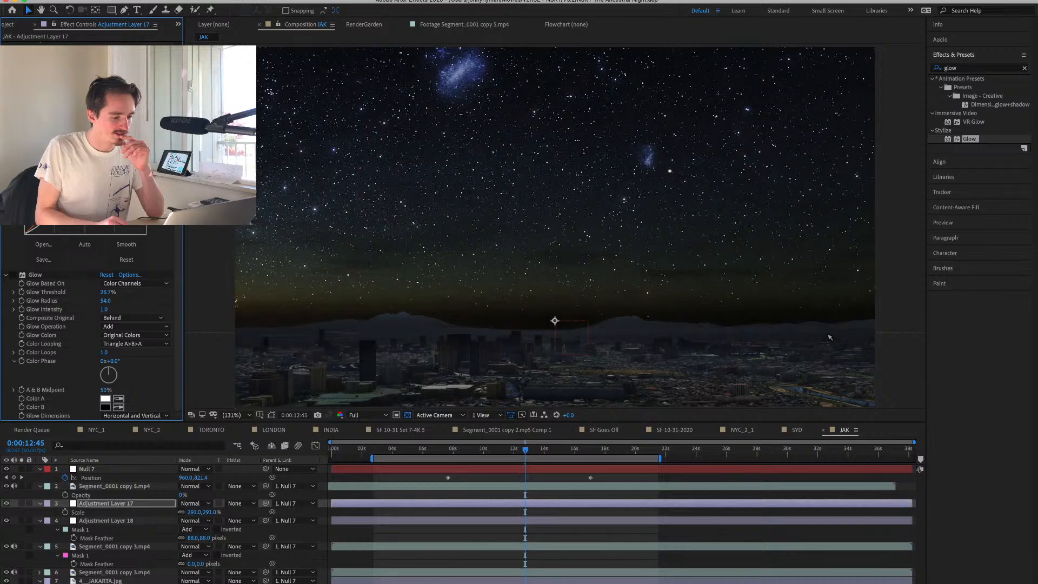
# Move Adjustment Layer 18 slightly up over the horizon and stretch it a little taller.
pyautogui.click(122, 522)
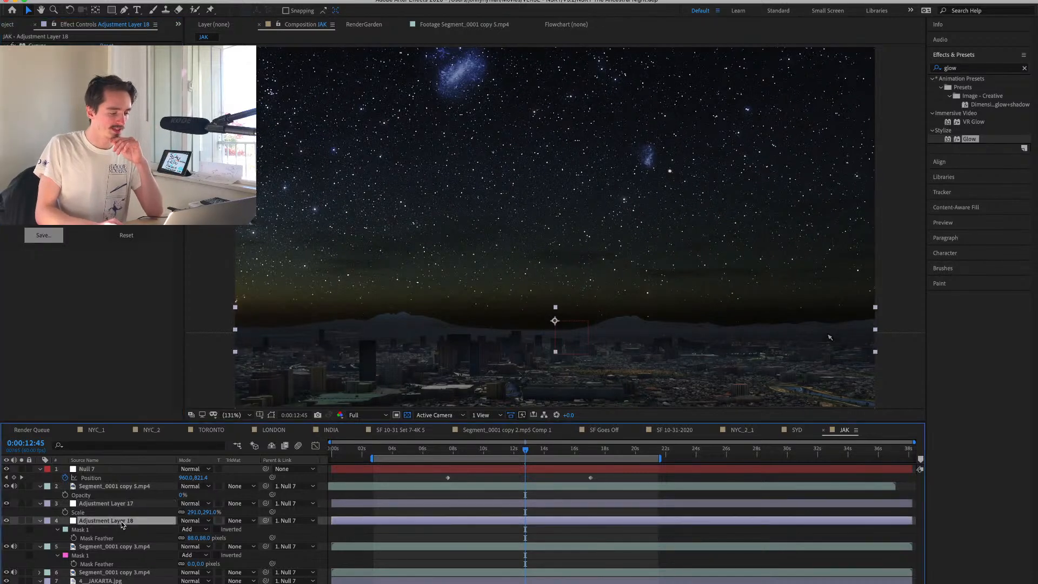
pyautogui.moveTo(428, 325); pyautogui.dragTo(429, 319)
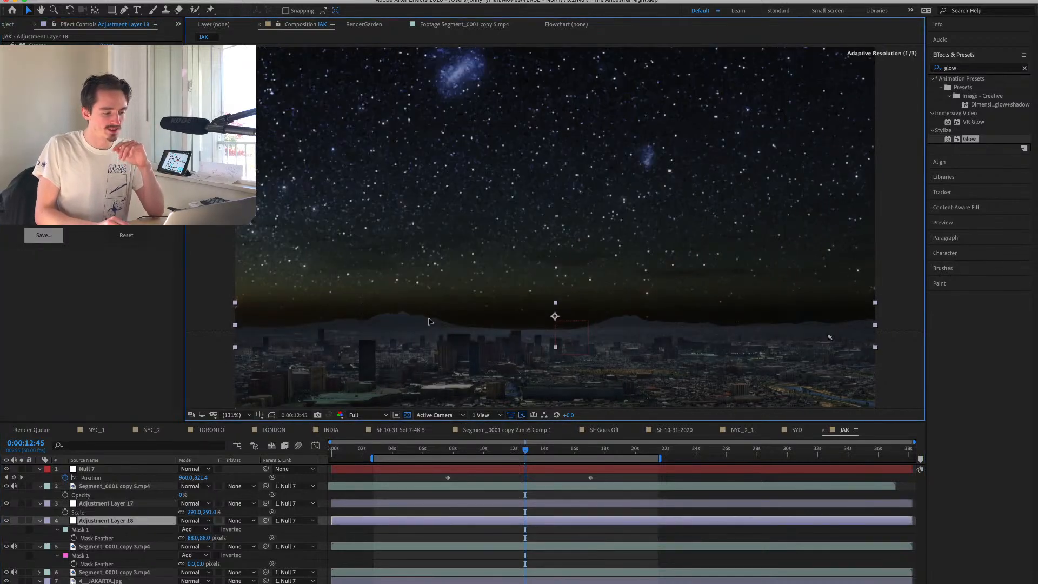
pyautogui.moveTo(557, 349); pyautogui.dragTo(557, 357)
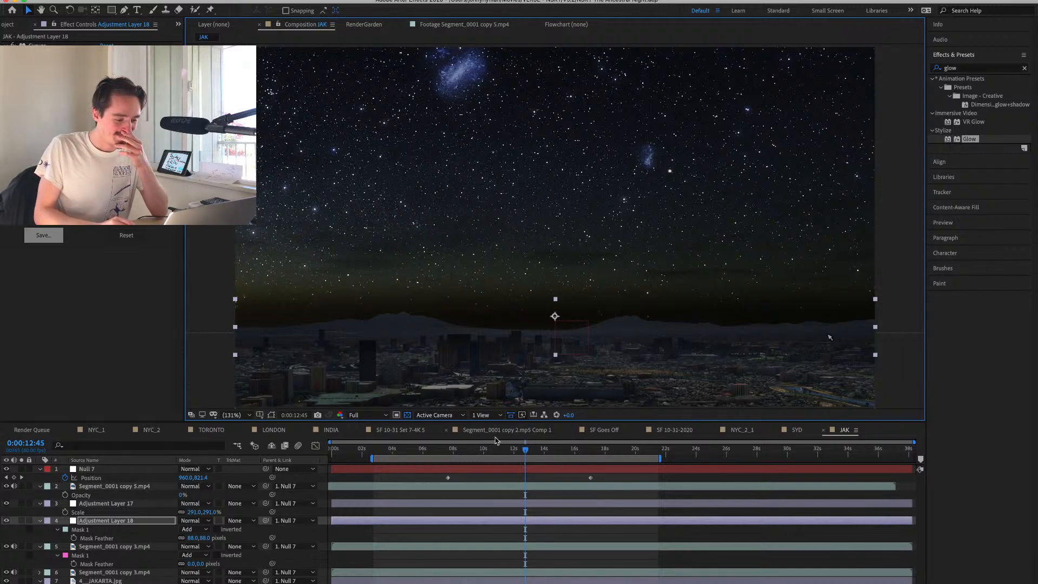
# Go back to 0:00:07:21 and open the source footage Segment_0001 copy 3.mp4 to examine the original daytime city.
pyautogui.click(443, 450)
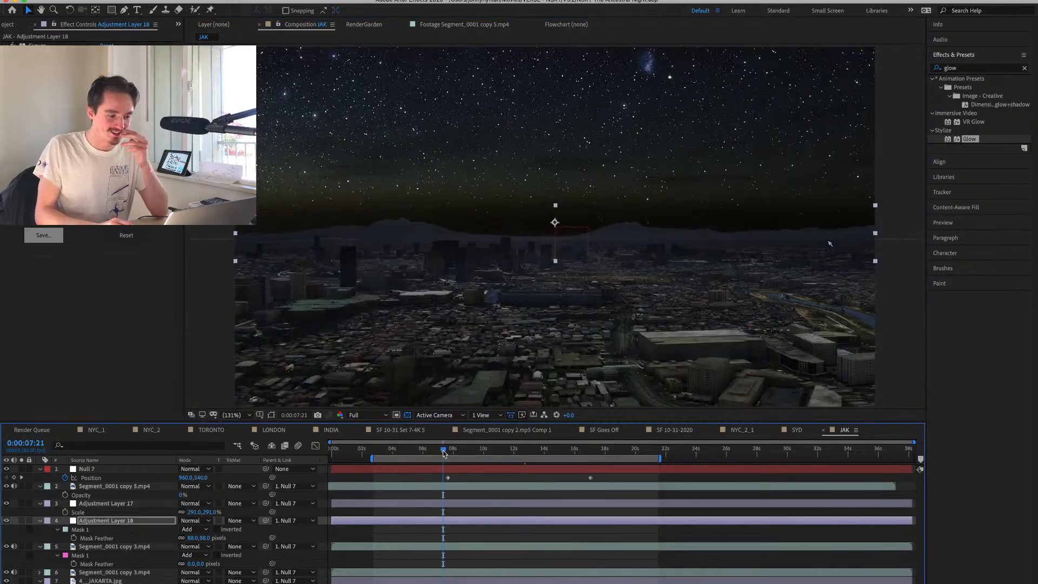
pyautogui.click(3, 25)
pyautogui.scroll(-3, 76, 281)
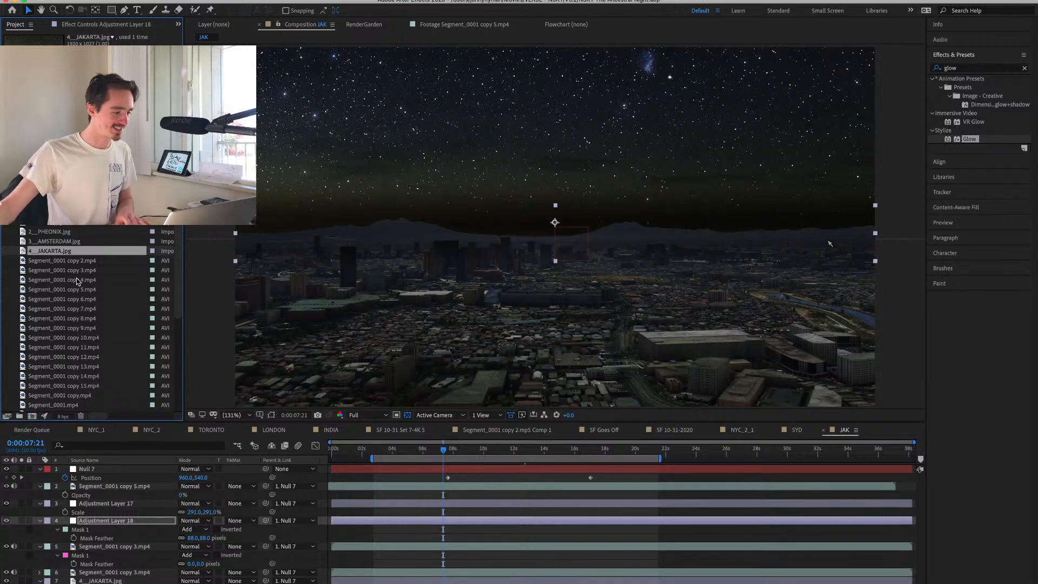
pyautogui.doubleClick(56, 272)
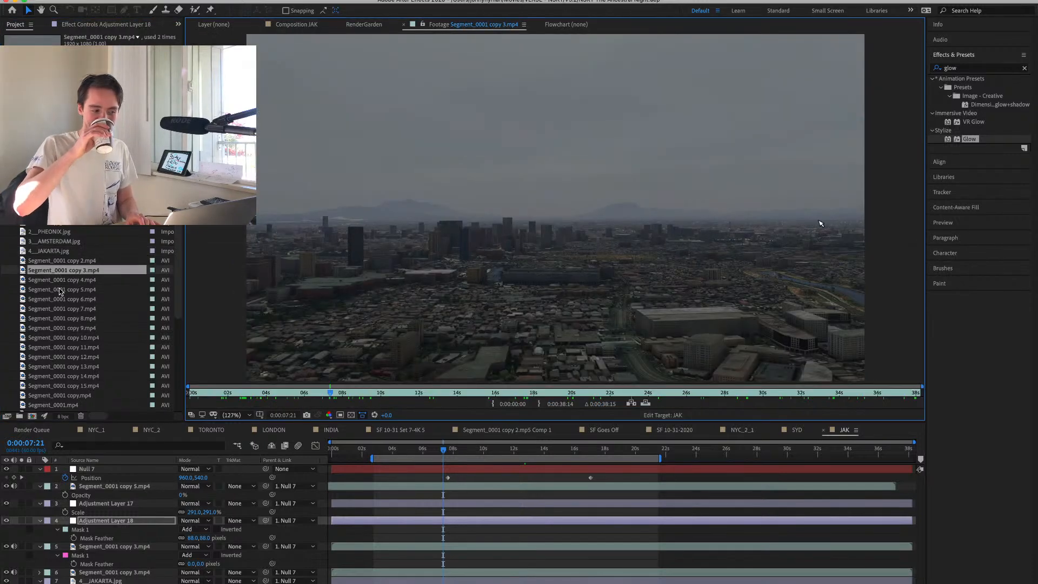
# Open the source clips Segment_0001 copy 4.mp4 through copy 7.mp4 in turn and scrub them to identify the next city's day and night recordings.
pyautogui.doubleClick(60, 281)
pyautogui.doubleClick(62, 290)
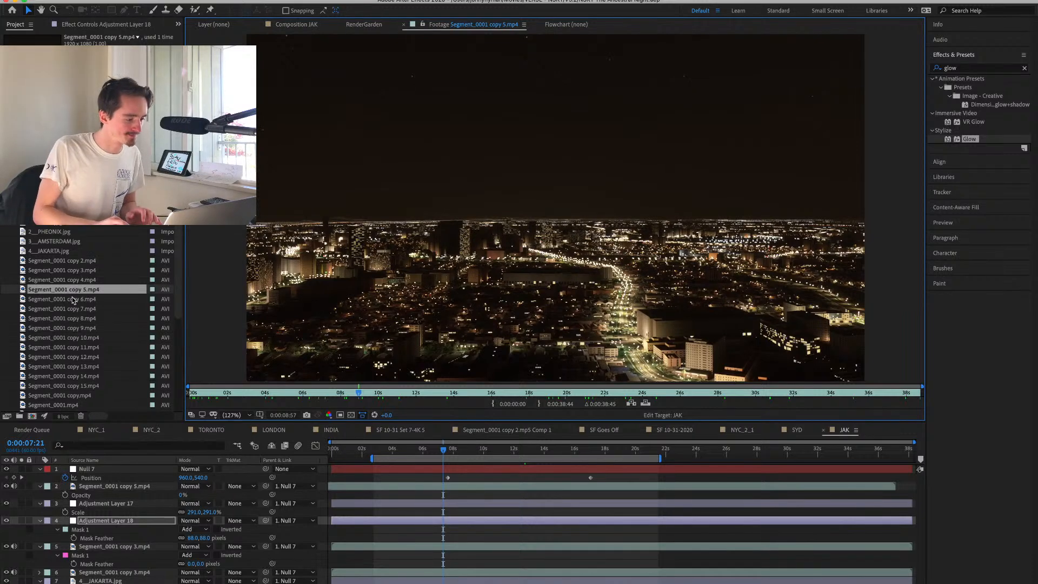
pyautogui.doubleClick(73, 300)
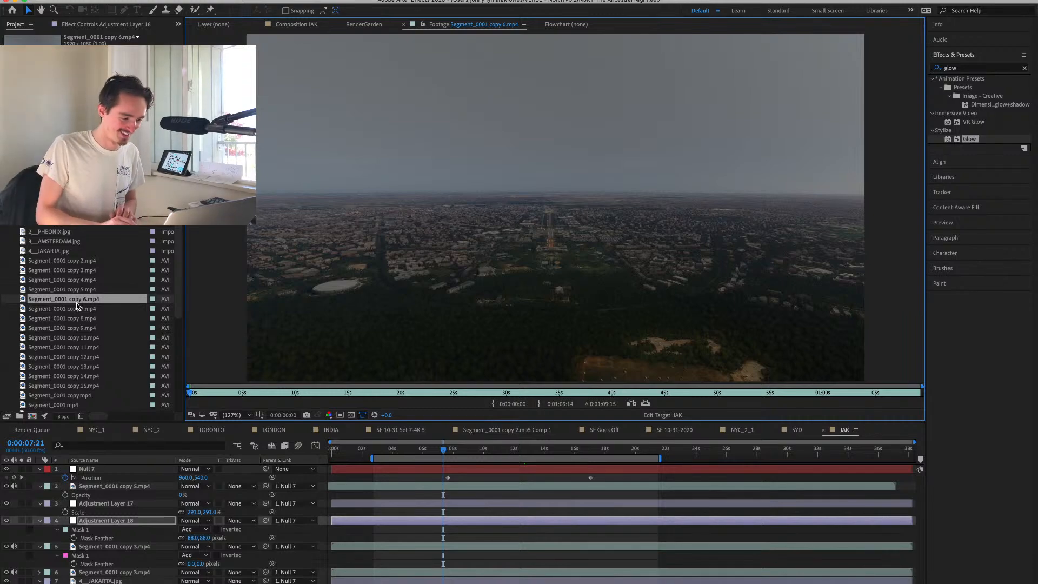
pyautogui.moveTo(307, 391); pyautogui.dragTo(174, 386)
pyautogui.doubleClick(80, 311)
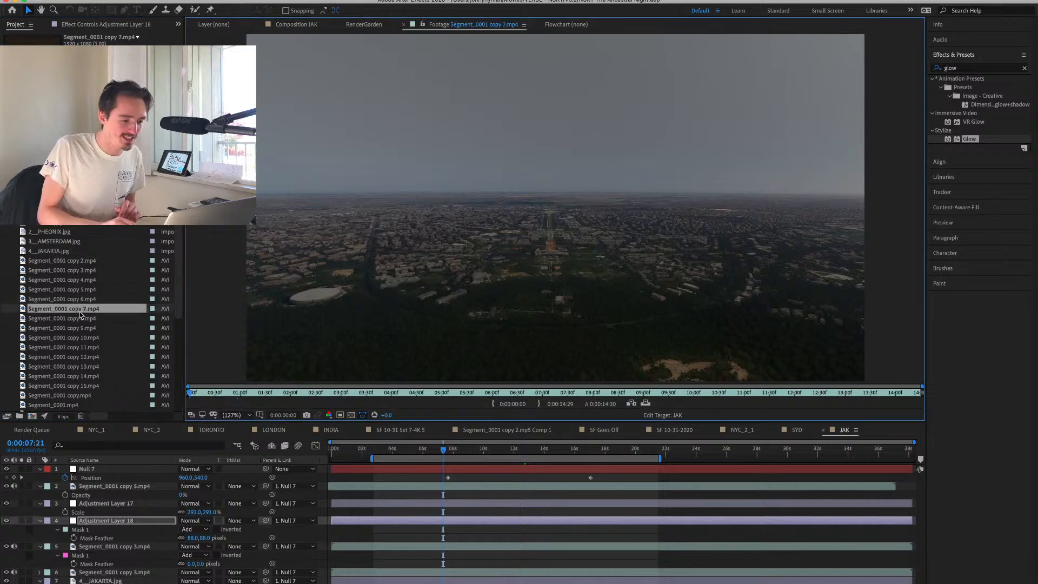
pyautogui.moveTo(239, 398); pyautogui.dragTo(485, 399)
# Create one new composition from the footage clips Segment_0001 copy 6.mp4 and Segment_0001 copy 7.mp4.
pyautogui.click(94, 301)
pyautogui.rightClick(93, 300)
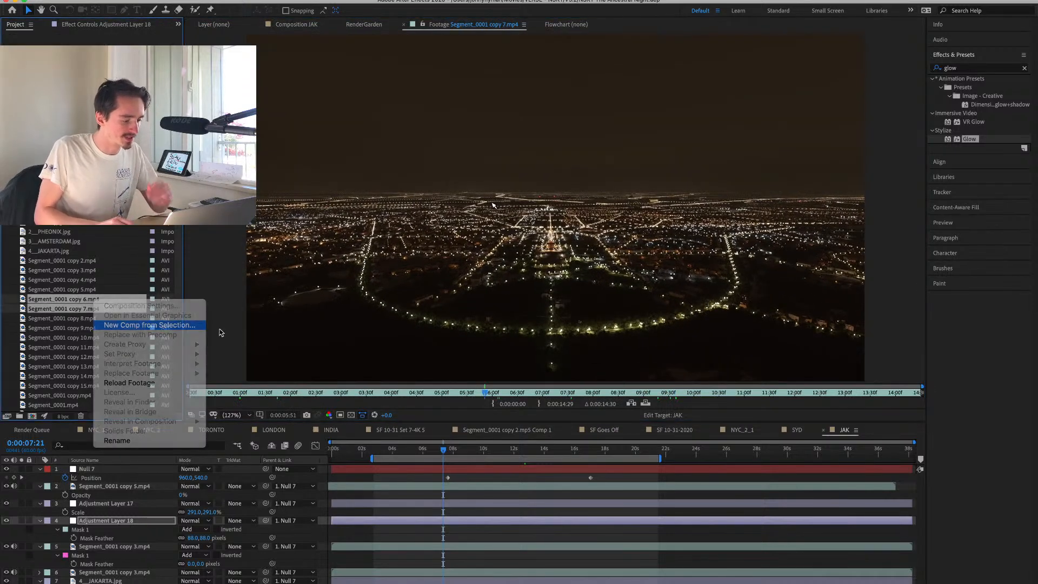
pyautogui.click(201, 326)
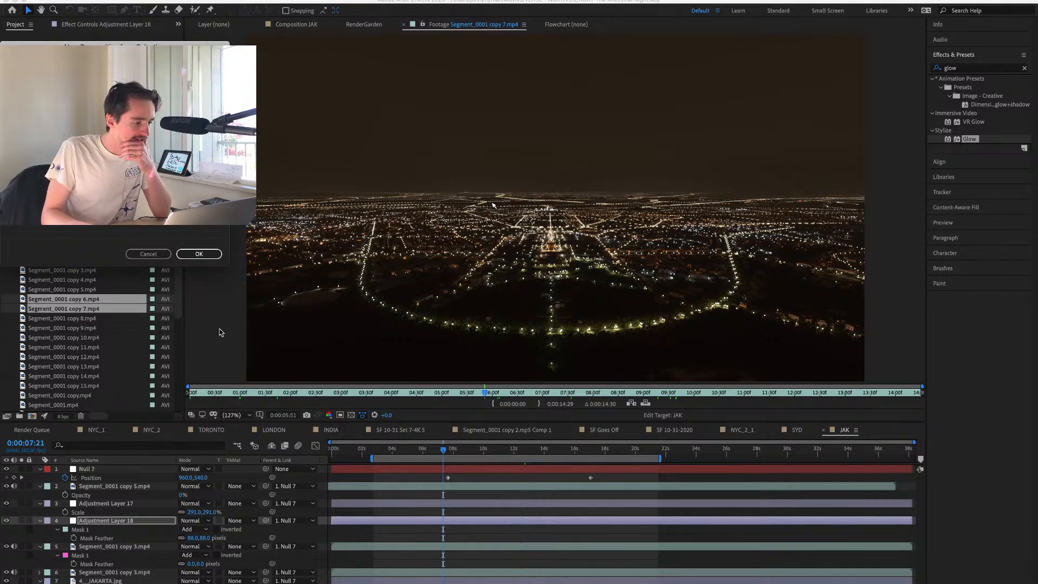
pyautogui.press('Return')
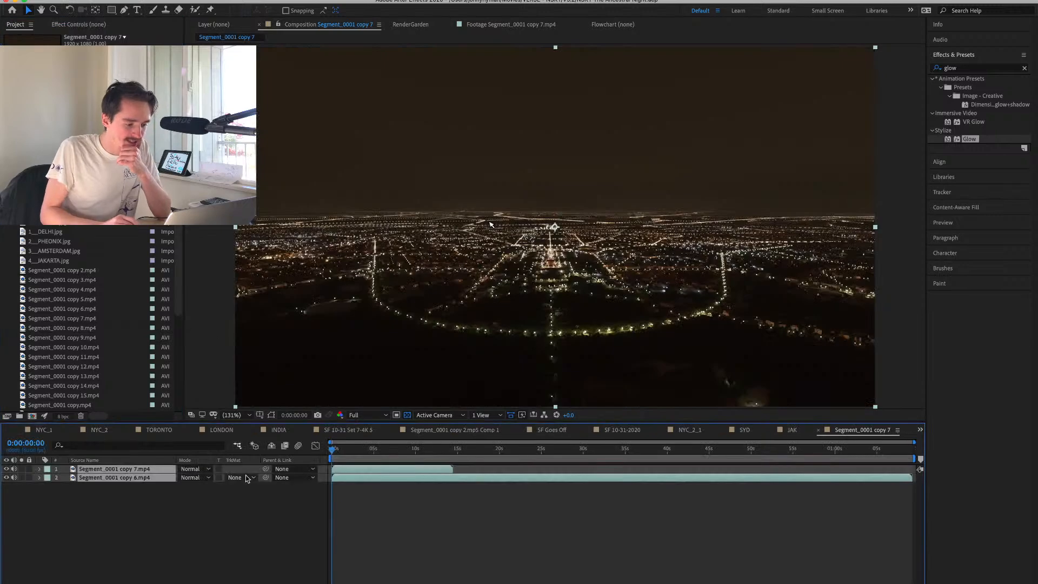
# Replace the Segment_0001 copy 7.mp4 layer with Segment_0001 copy 8.mp4 above the daytime clip, aligned to the composition's start.
pyautogui.click(274, 501)
pyautogui.moveTo(415, 456); pyautogui.dragTo(448, 471)
pyautogui.click(431, 470)
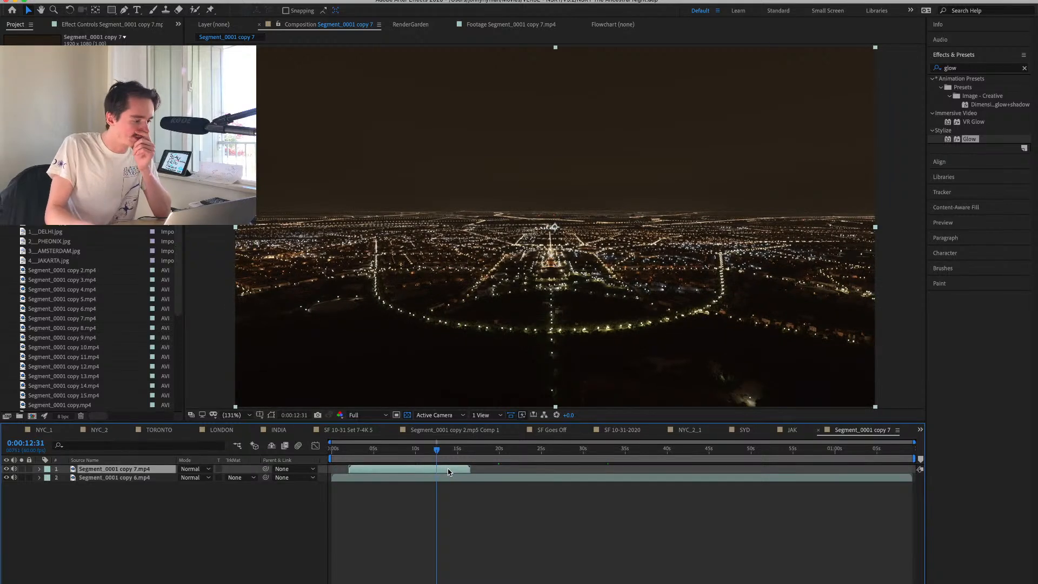
pyautogui.press('Delete')
pyautogui.click(79, 328)
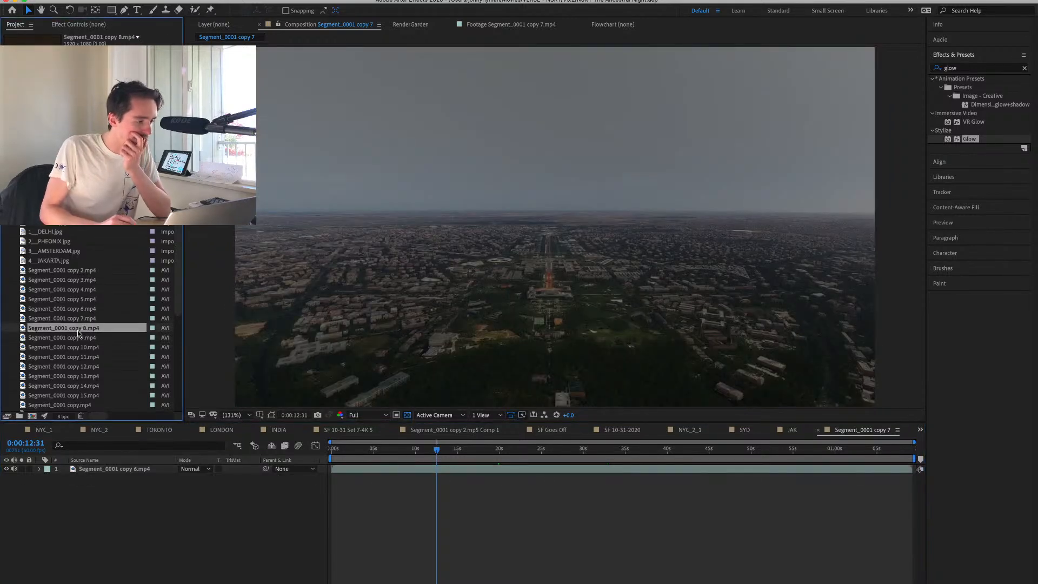
pyautogui.moveTo(249, 396); pyautogui.dragTo(347, 472)
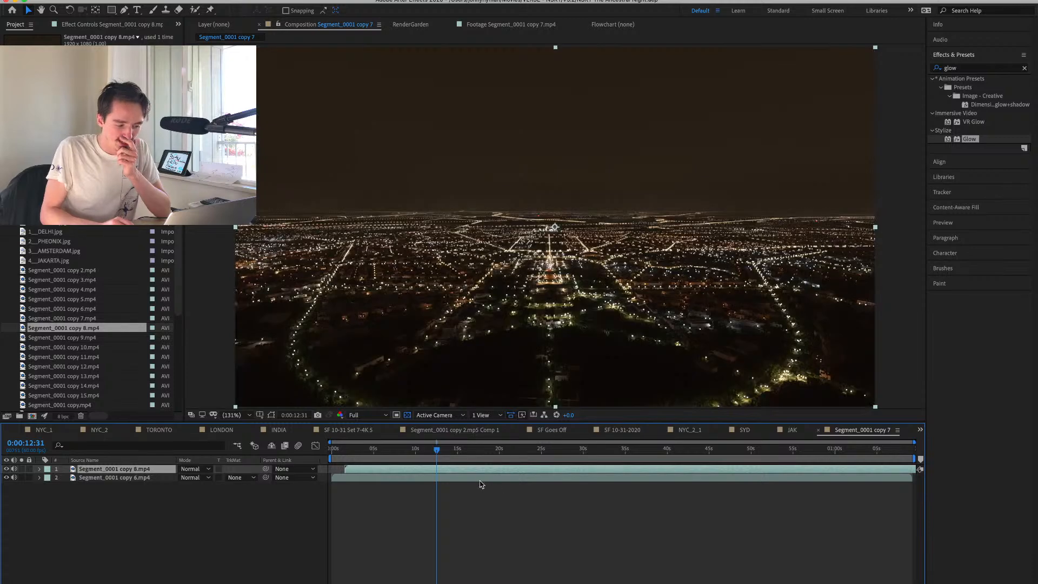
pyautogui.moveTo(470, 473); pyautogui.dragTo(454, 471)
pyautogui.click(361, 448)
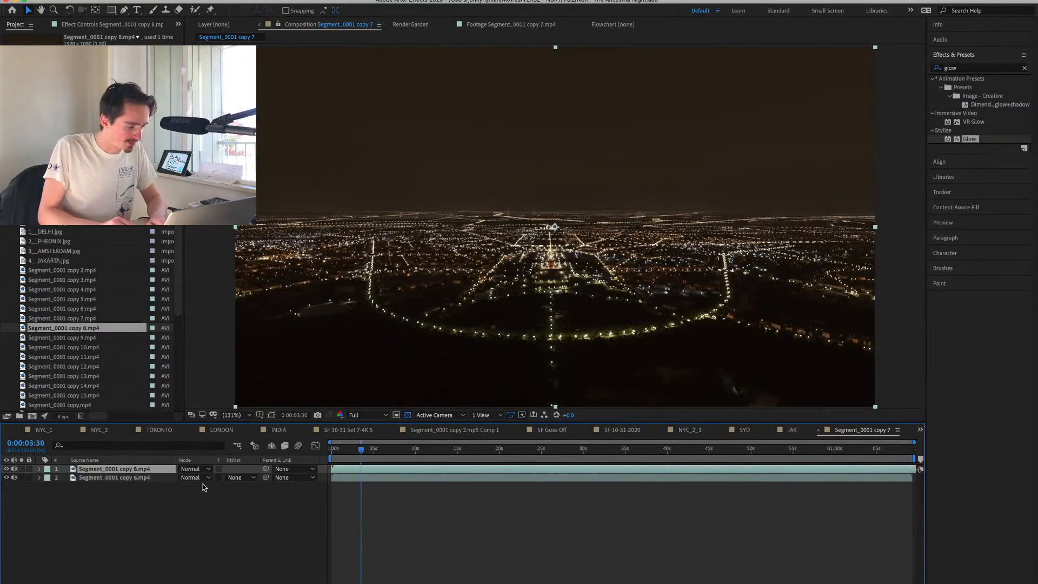
# Reduce the night clip's opacity to about half and play from the start to check its sync with the daytime clip, including at 0:00:30:20.
pyautogui.press('t')
pyautogui.moveTo(184, 478); pyautogui.dragTo(158, 480)
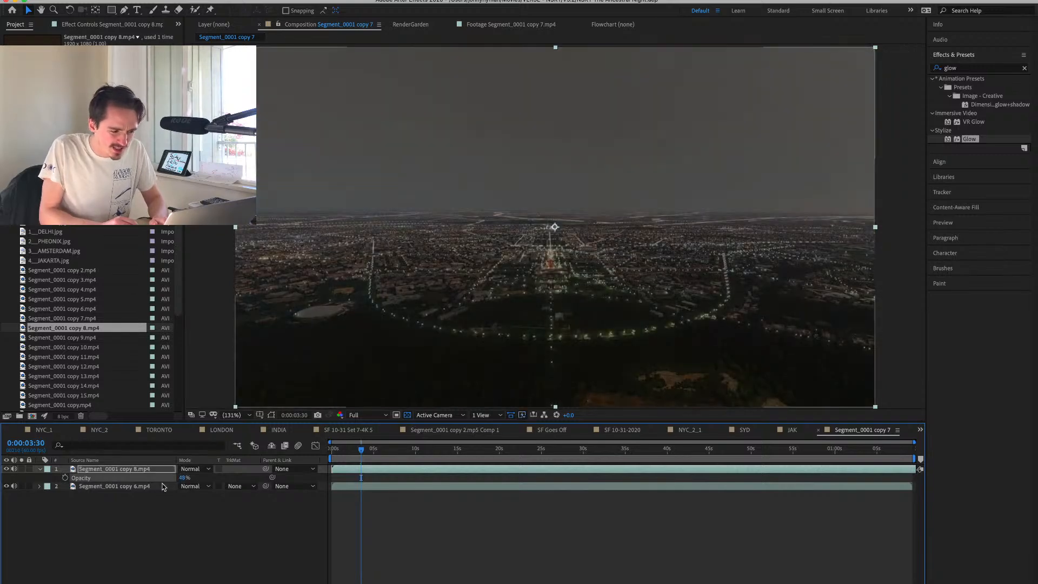
pyautogui.moveTo(362, 450)
pyautogui.mouseDown()
pyautogui.moveTo(424, 450)
pyautogui.moveTo(347, 463)
pyautogui.mouseUp()
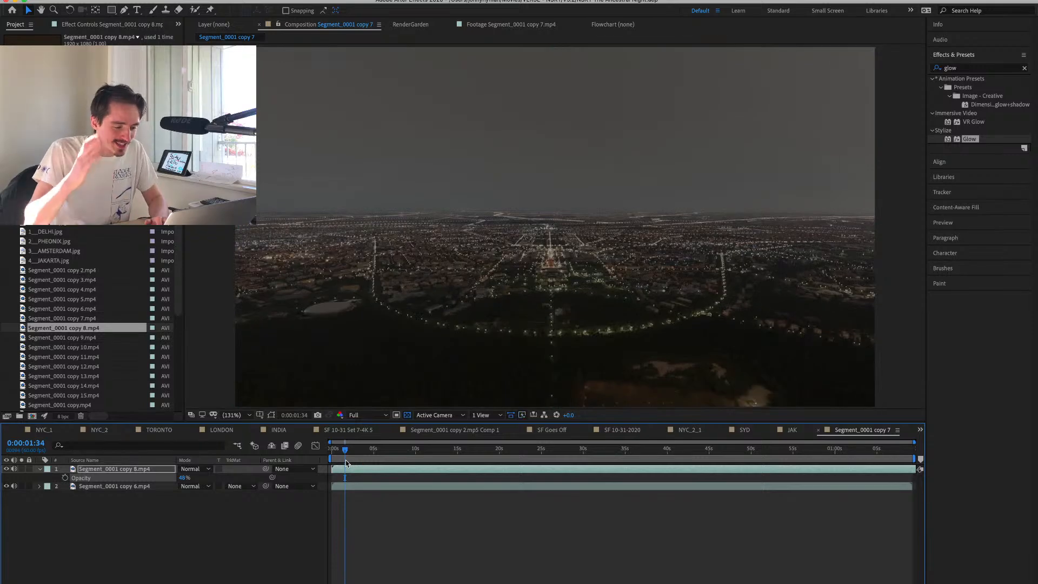
pyautogui.press('space')
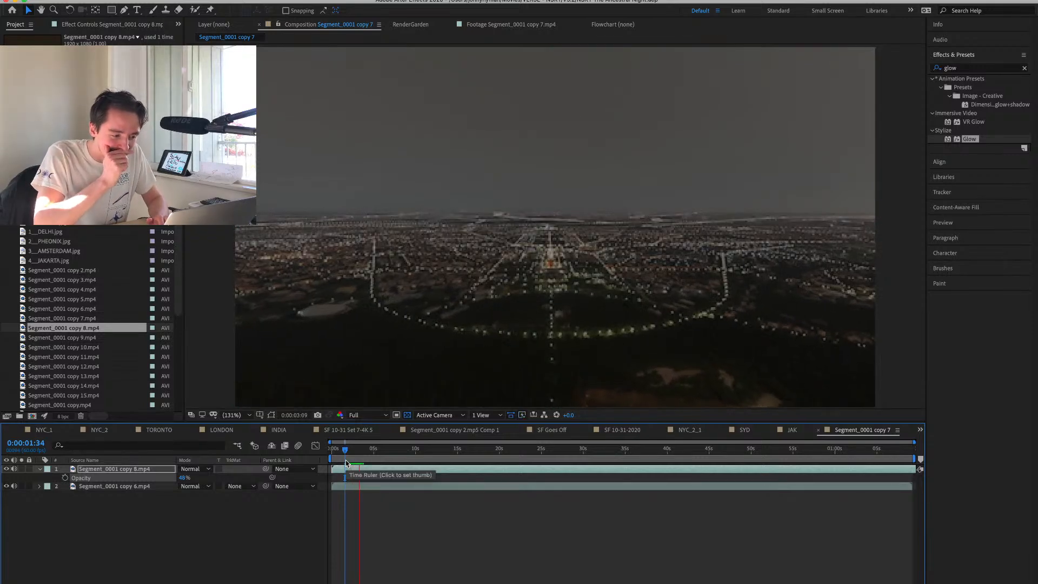
pyautogui.moveTo(351, 468); pyautogui.dragTo(315, 455)
pyautogui.press('space')
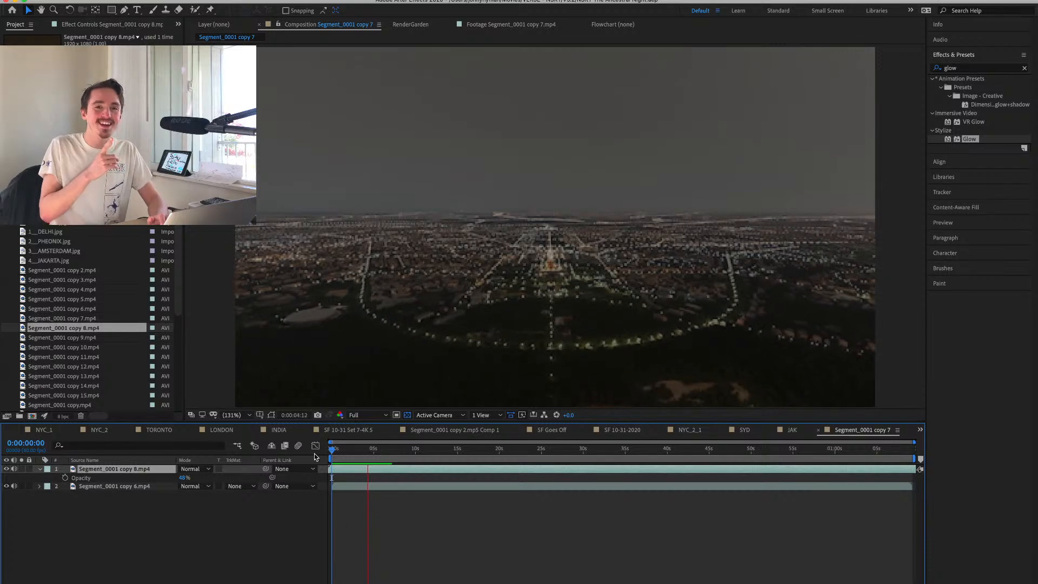
pyautogui.press('space')
pyautogui.click(586, 452)
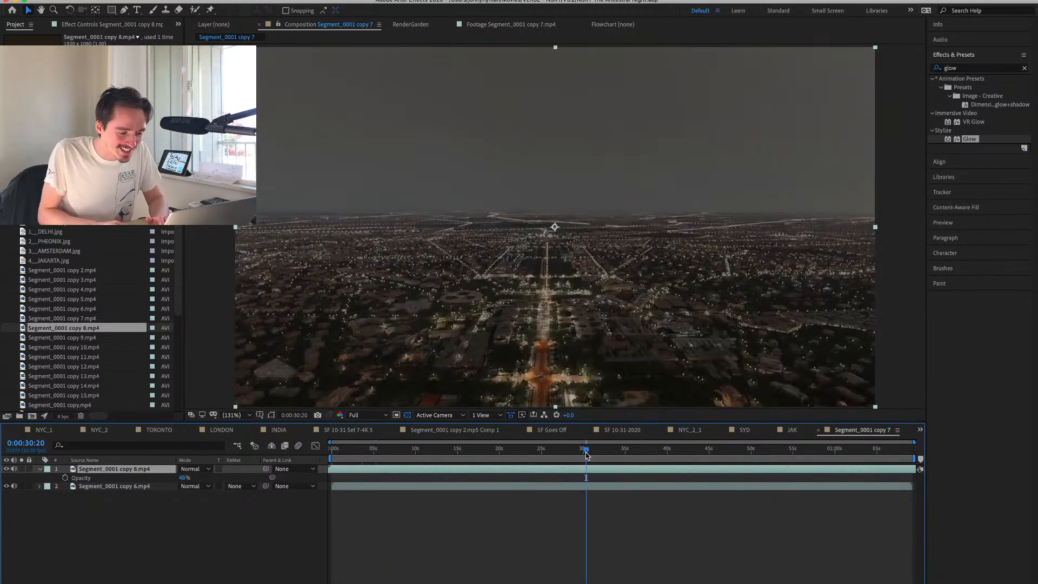
# Set Segment_0001 copy 8.mp4's opacity to 0% and apply the Extract effect to Segment_0001 copy 6.mp4.
pyautogui.moveTo(183, 479); pyautogui.dragTo(793, 447)
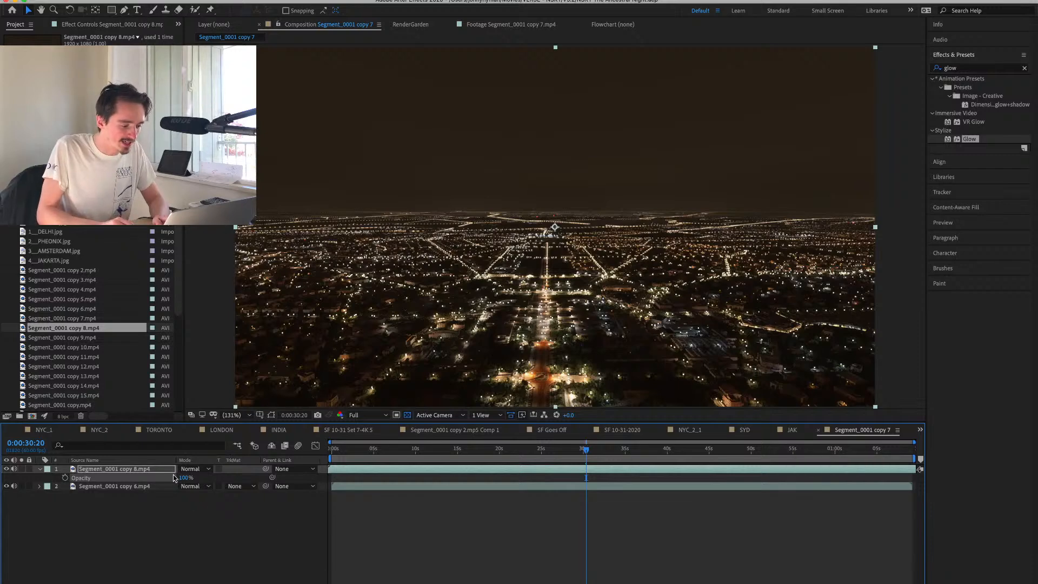
pyautogui.moveTo(185, 478); pyautogui.dragTo(81, 477)
pyautogui.click(127, 486)
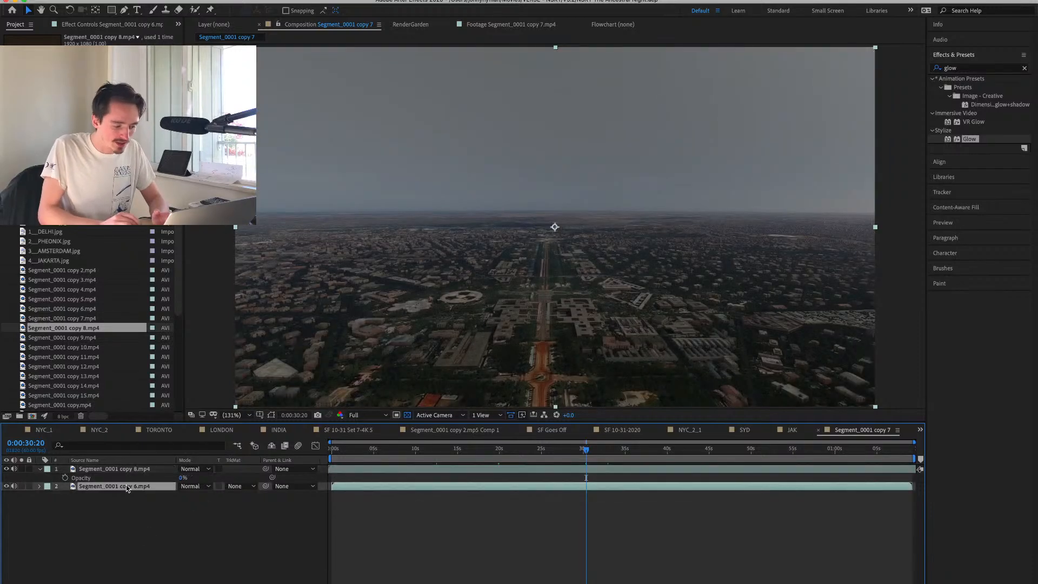
pyautogui.click(964, 69)
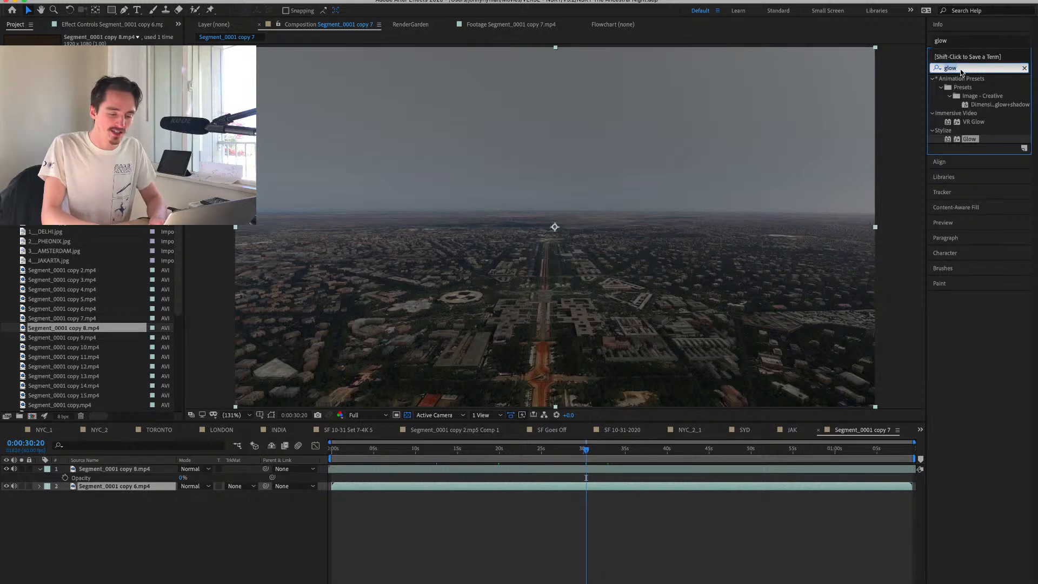
pyautogui.write('e')
pyautogui.click(942, 124)
pyautogui.doubleClick(963, 113)
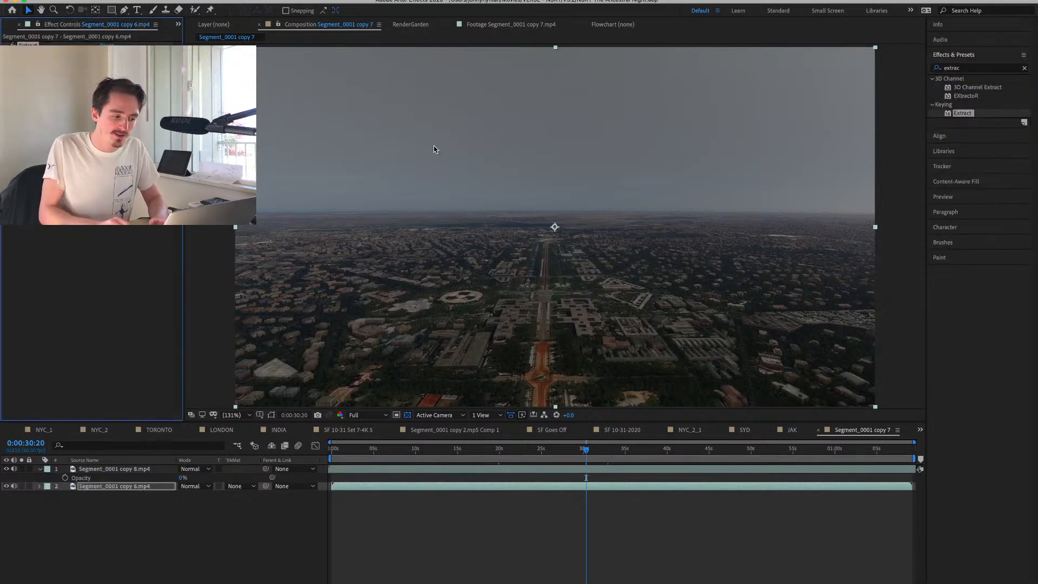
# Add Curves before Extract on the daytime clip to raise contrast, and key out the sky with White Point 81 and White Softness 42.
pyautogui.click(974, 68)
pyautogui.write('curves')
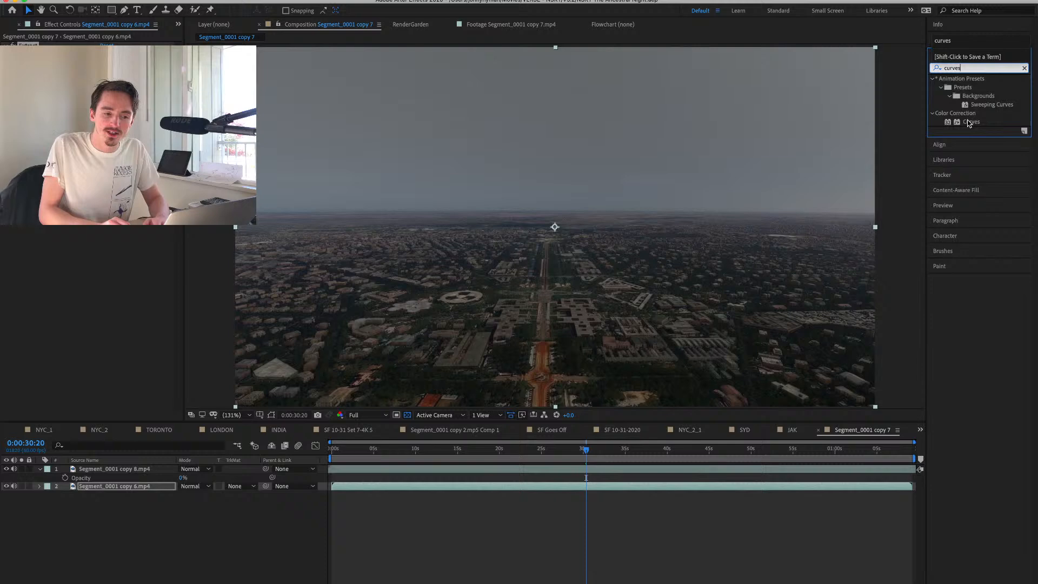
pyautogui.moveTo(970, 123); pyautogui.dragTo(348, 111)
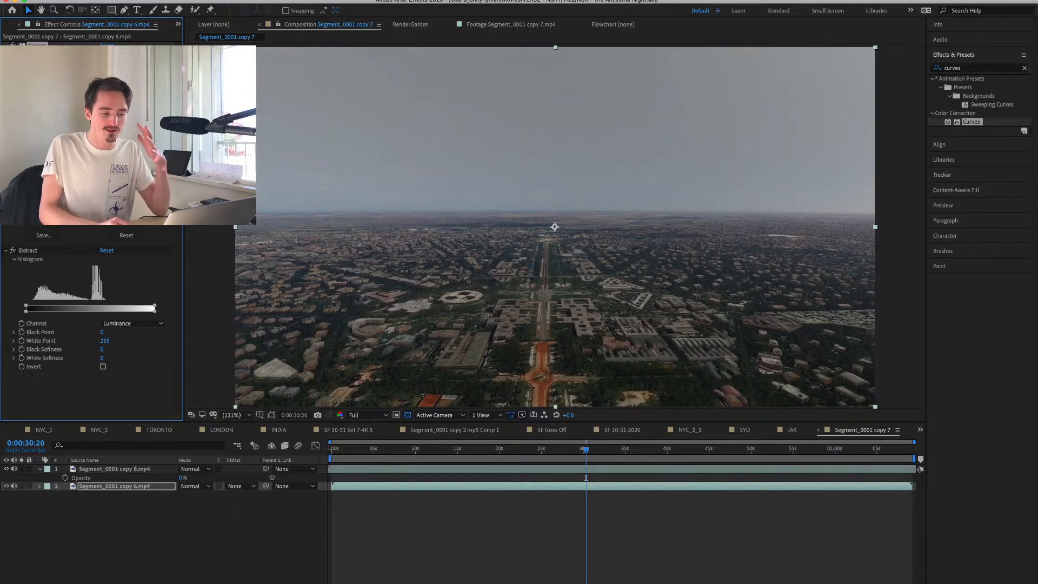
pyautogui.moveTo(68, 172); pyautogui.dragTo(70, 188)
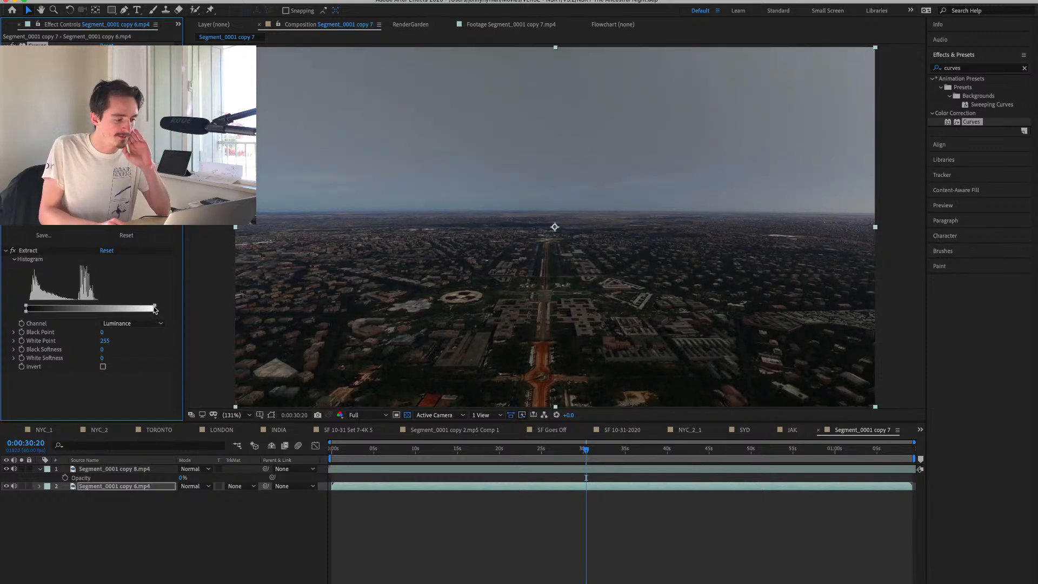
pyautogui.moveTo(155, 308)
pyautogui.mouseDown()
pyautogui.moveTo(65, 309)
pyautogui.moveTo(152, 307)
pyautogui.mouseUp()
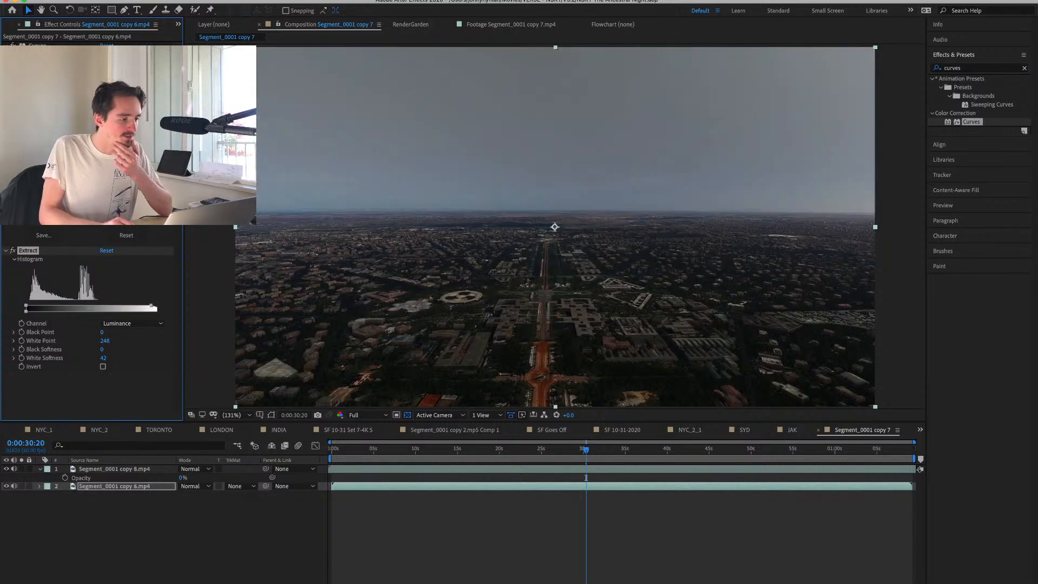
pyautogui.press('super+z')
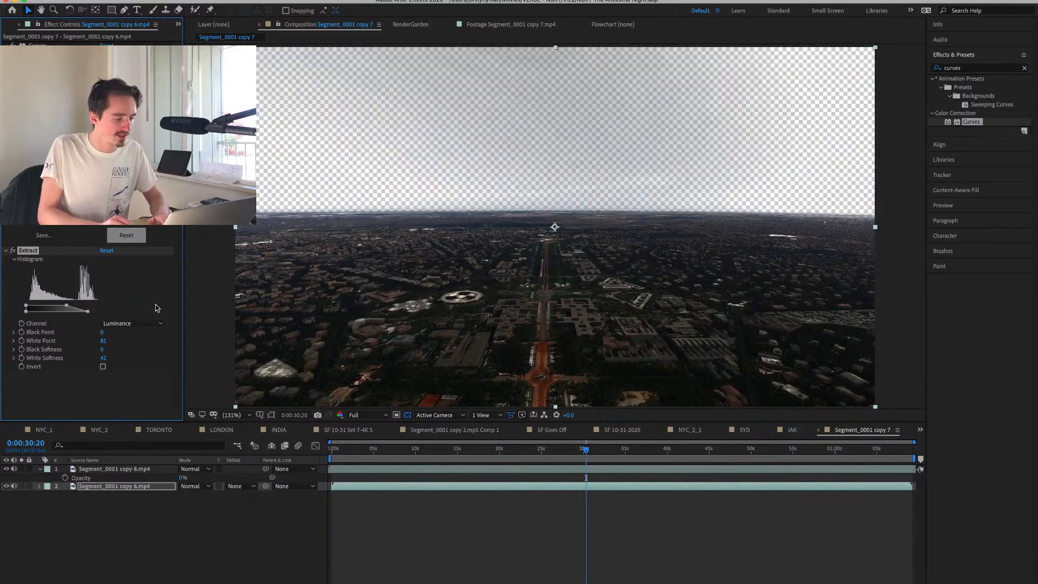
# Mask the daytime clip with a rectangle covering the city below the horizon and feather the mask 37 pixels.
pyautogui.press('q')
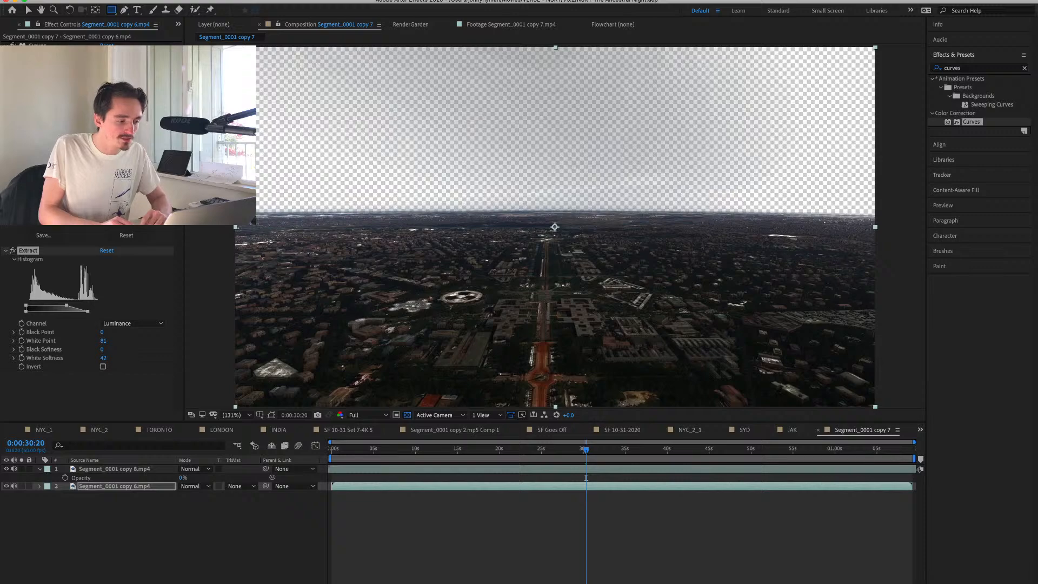
pyautogui.moveTo(226, 217); pyautogui.dragTo(881, 416)
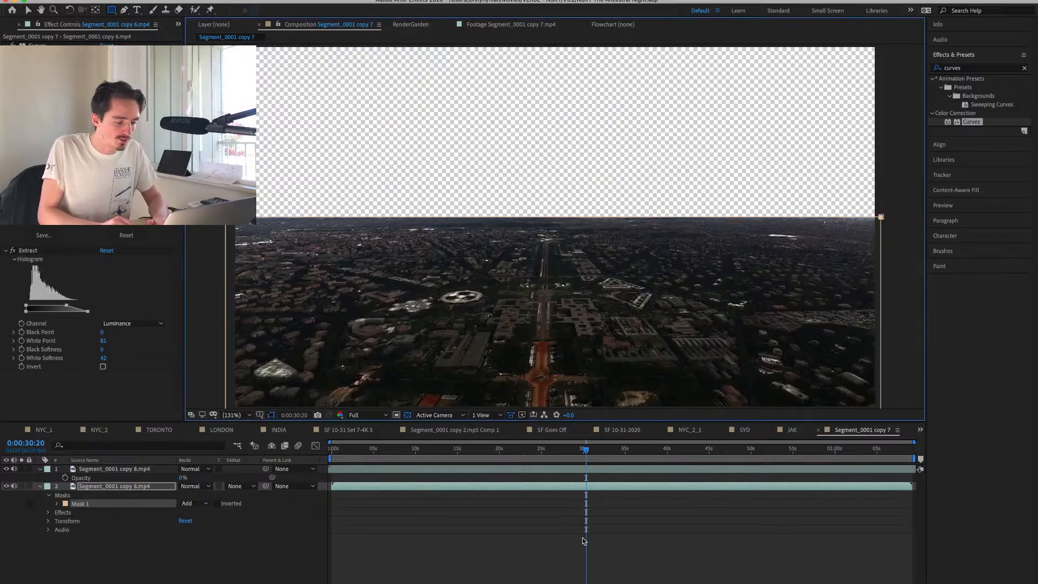
pyautogui.press('f')
pyautogui.moveTo(198, 505); pyautogui.dragTo(216, 506)
pyautogui.press('v')
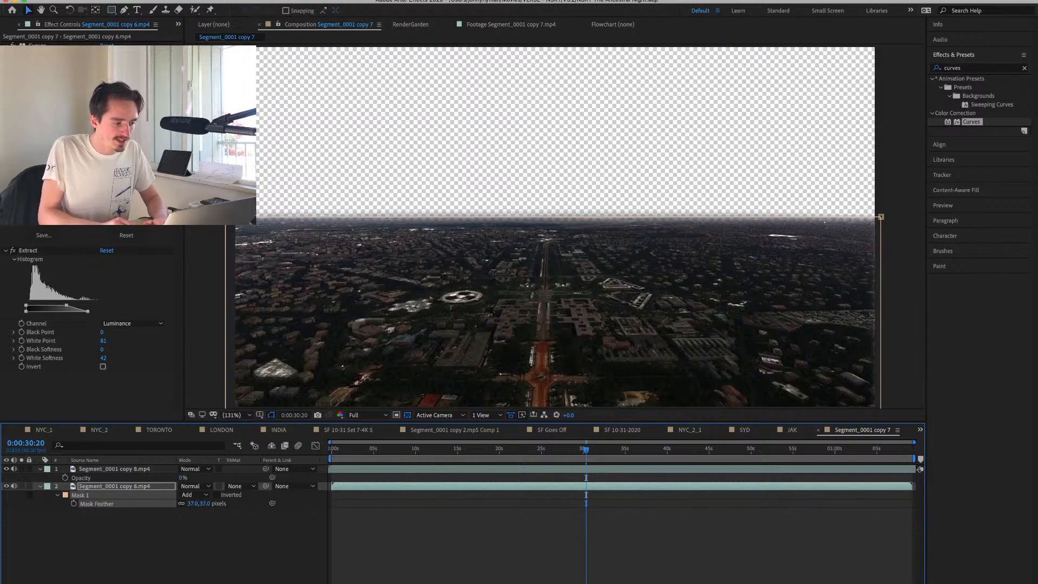
pyautogui.moveTo(378, 218); pyautogui.dragTo(379, 214)
pyautogui.press('super+z')
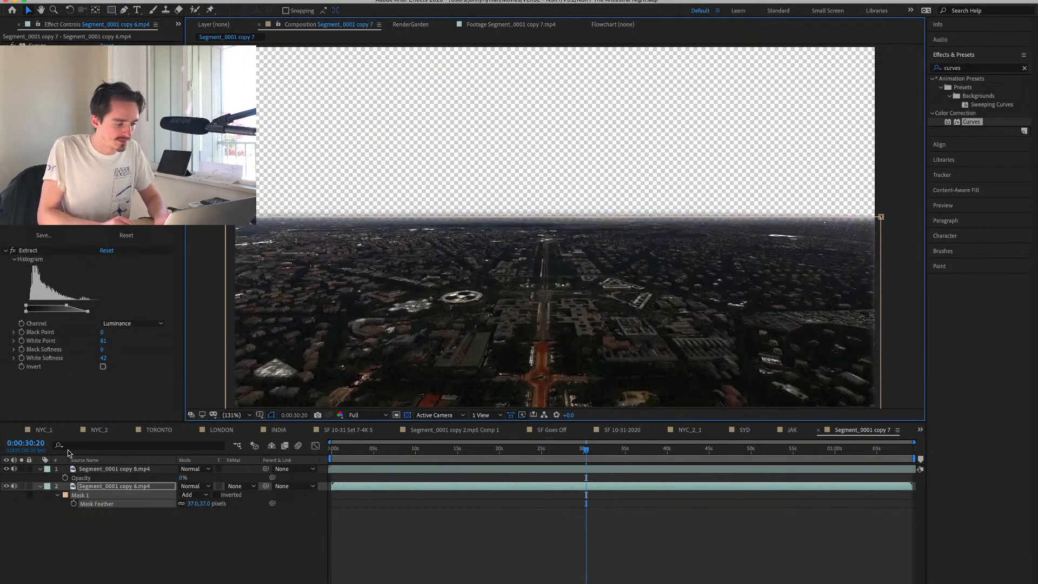
# Duplicate the masked daytime layer, then remove Mask 1 from the lower copy and the Extract effect from the upper copy.
pyautogui.press('super+d')
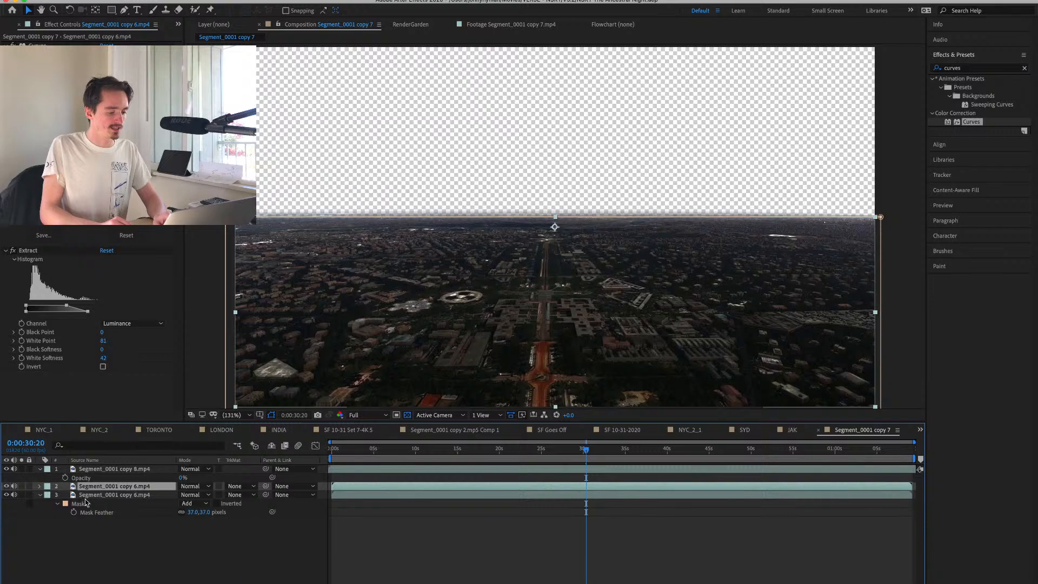
pyautogui.click(84, 503)
pyautogui.press('Delete')
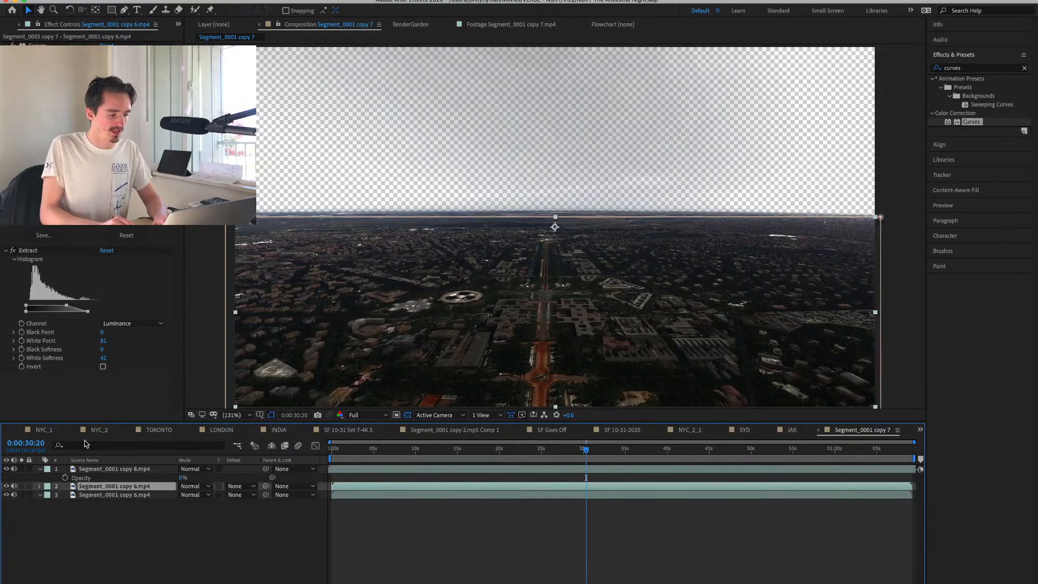
pyautogui.click(27, 251)
pyautogui.press('Delete')
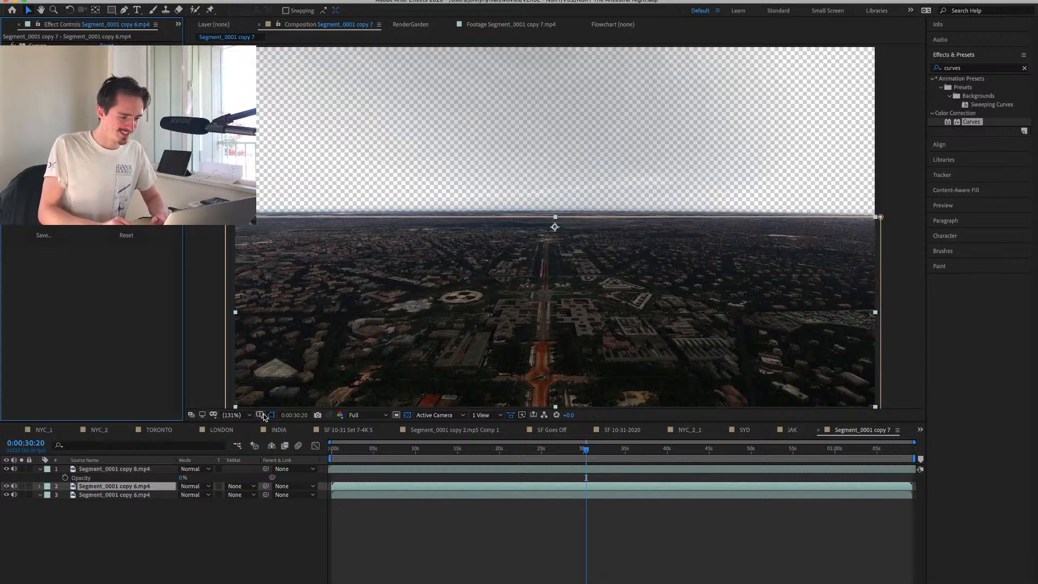
# Return to 0:00:00:00 and add the sky image 1__DELHI.jpg as the bottom layer of the composition.
pyautogui.click(596, 547)
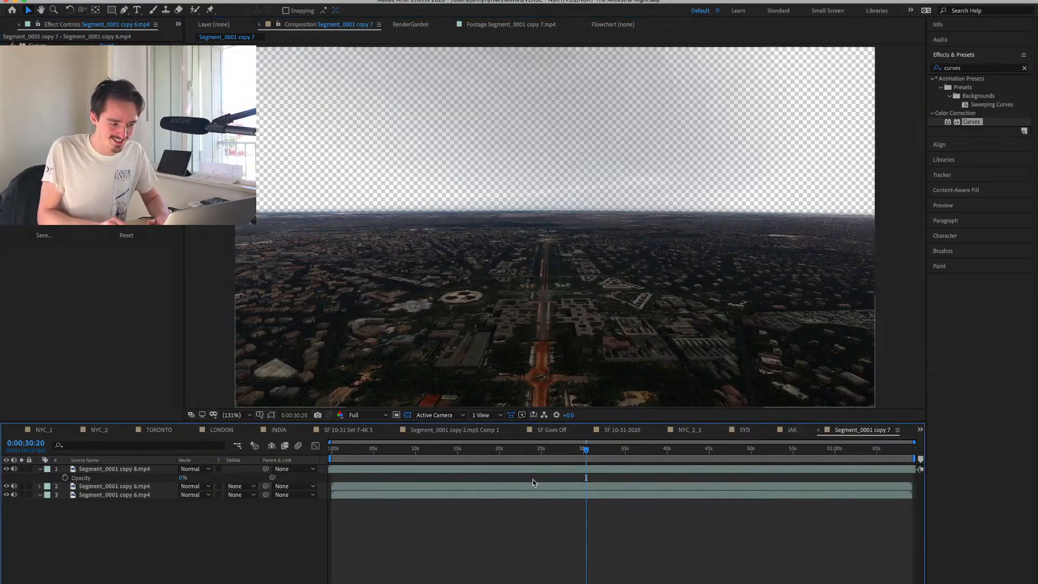
pyautogui.moveTo(558, 450); pyautogui.dragTo(328, 456)
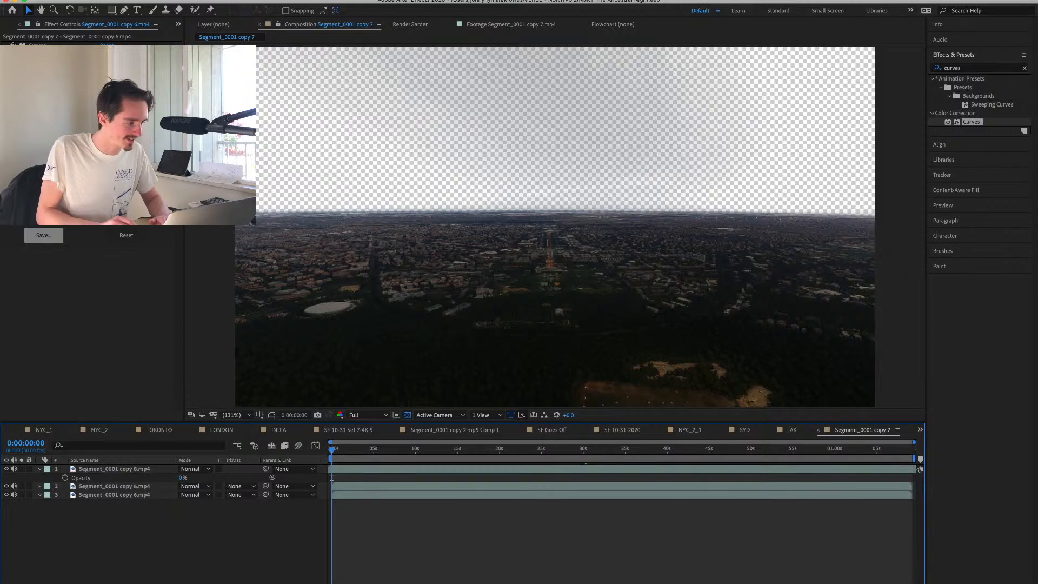
pyautogui.click(14, 26)
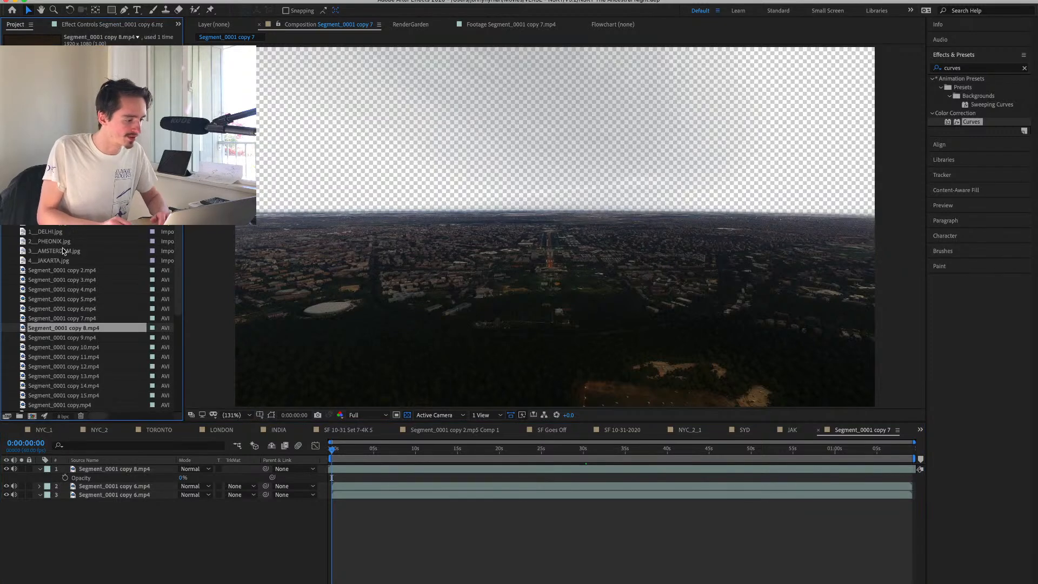
pyautogui.moveTo(48, 231); pyautogui.dragTo(346, 505)
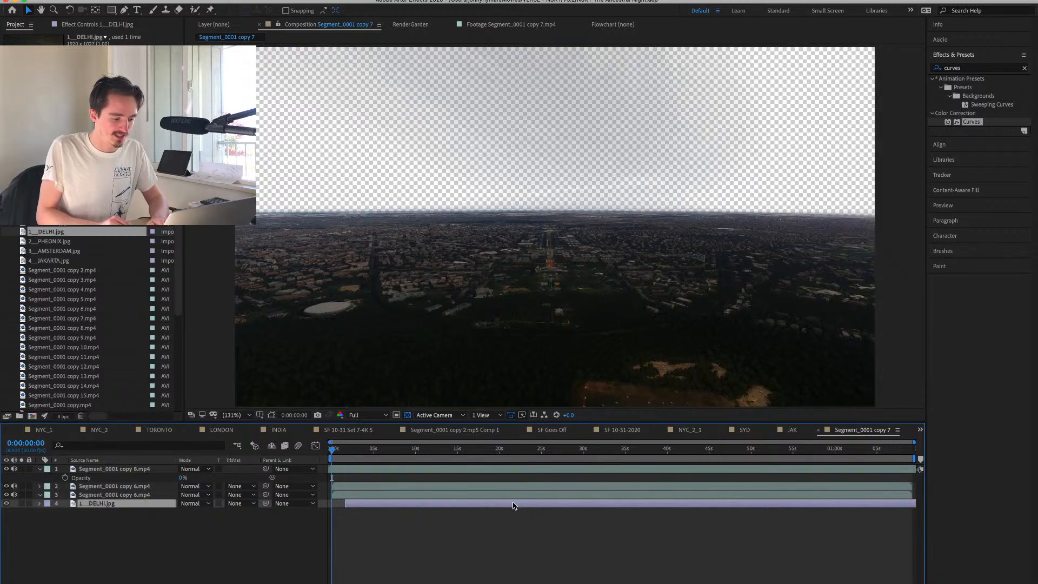
# Slide the Delhi sky layer to cover the composition's start, and fit it above the city horizon at 106% scale.
pyautogui.moveTo(474, 505); pyautogui.dragTo(457, 506)
pyautogui.moveTo(607, 169); pyautogui.dragTo(616, 47)
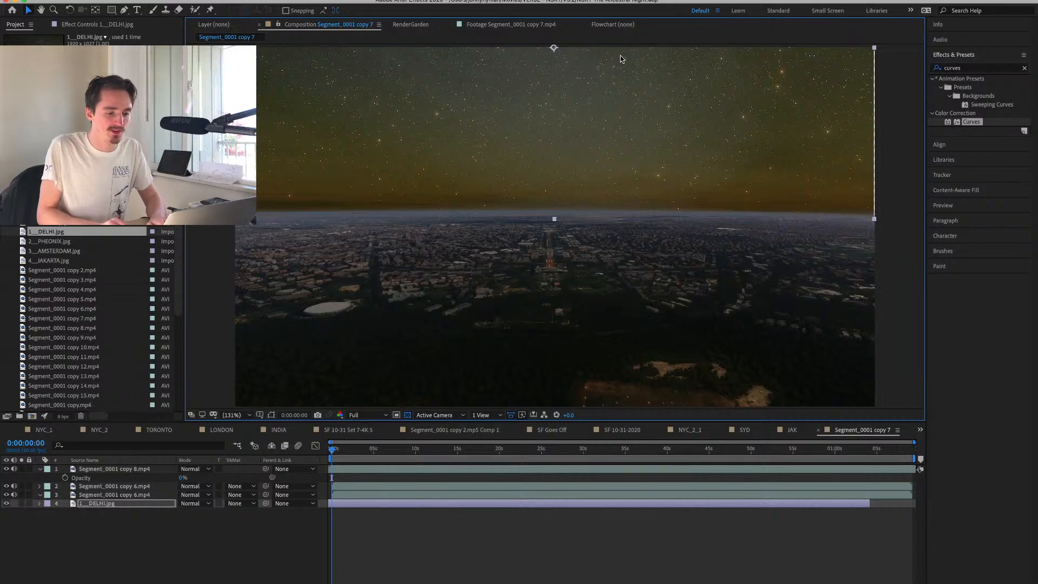
pyautogui.press('s')
pyautogui.moveTo(212, 516); pyautogui.dragTo(216, 517)
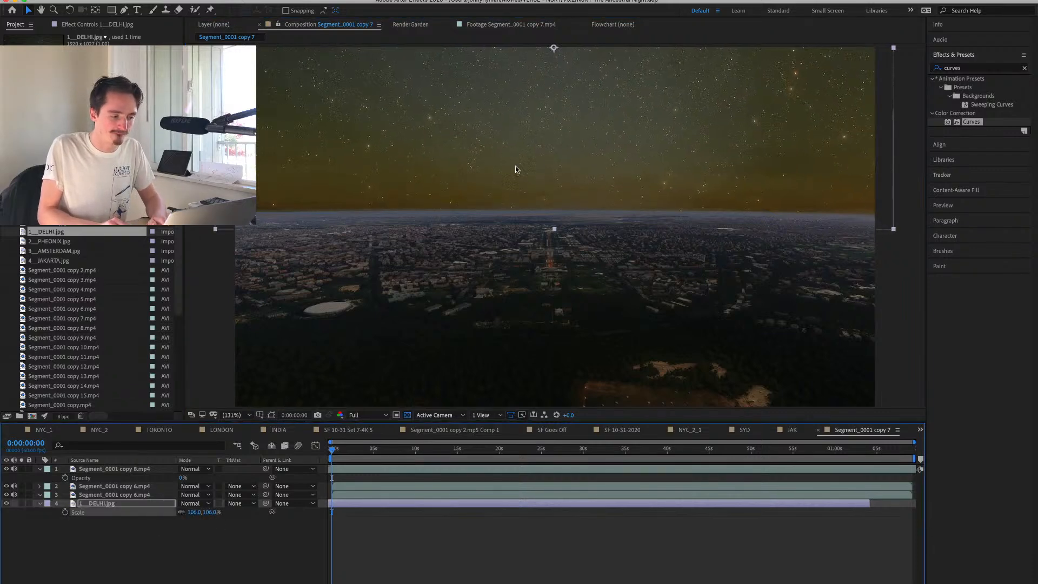
pyautogui.moveTo(520, 144); pyautogui.dragTo(519, 146)
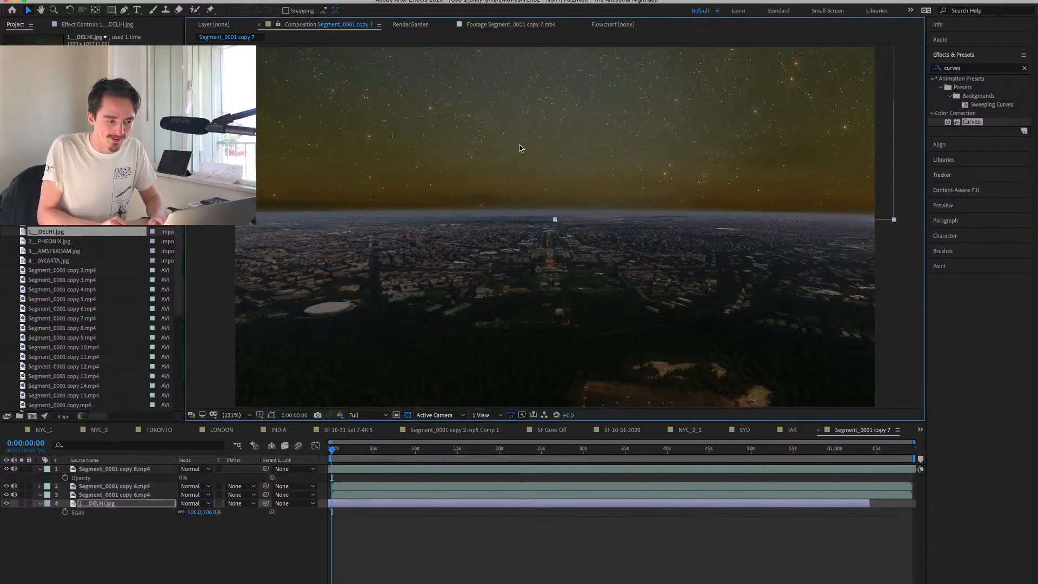
# Copy the Curves effect from the bottom 0__SYDNEY.jpg layer in the SYD composition onto the Delhi sky layer.
pyautogui.click(795, 430)
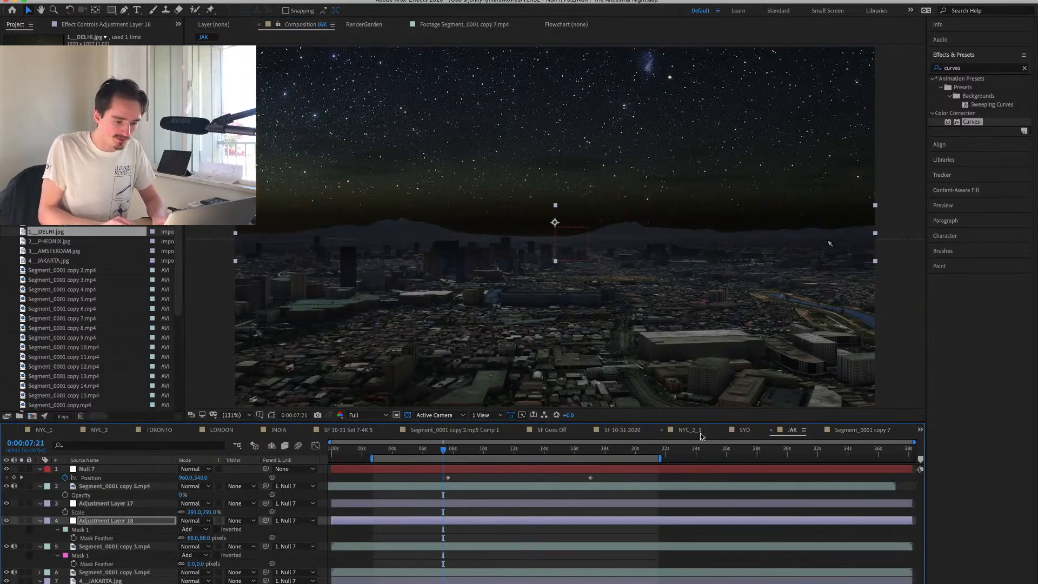
pyautogui.click(745, 430)
pyautogui.click(106, 487)
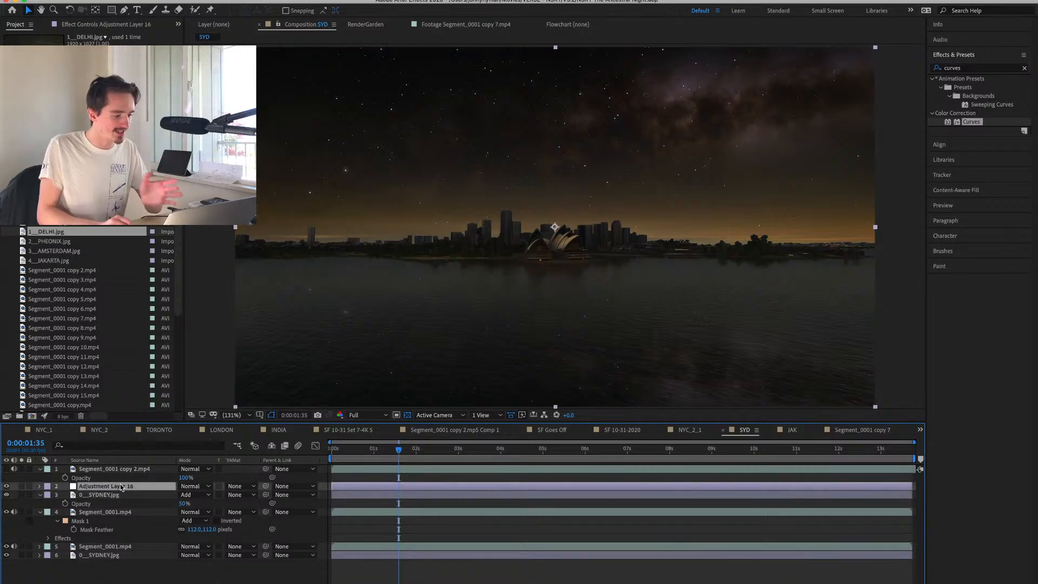
pyautogui.click(68, 28)
pyautogui.click(126, 235)
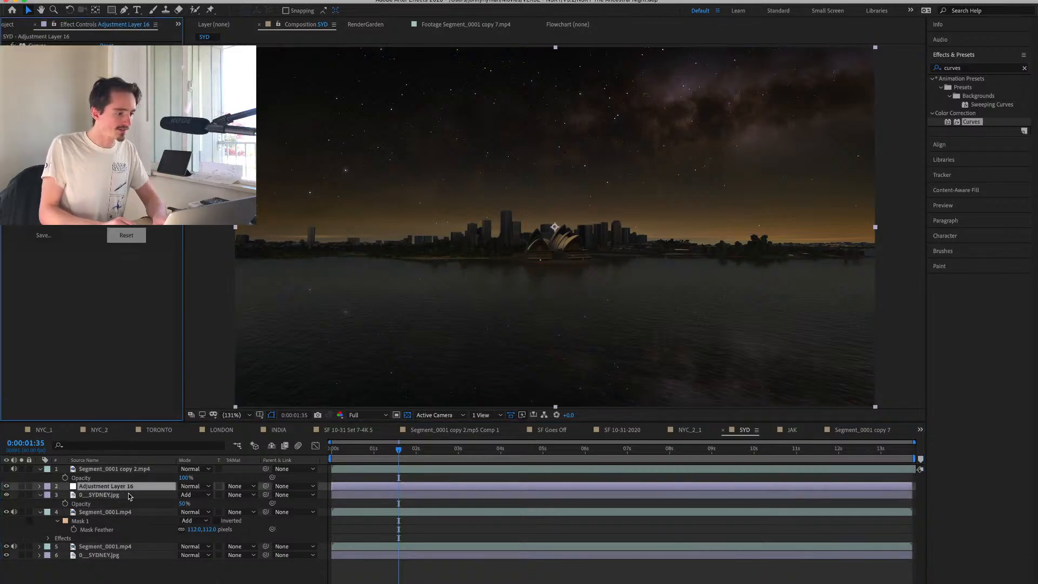
pyautogui.click(110, 554)
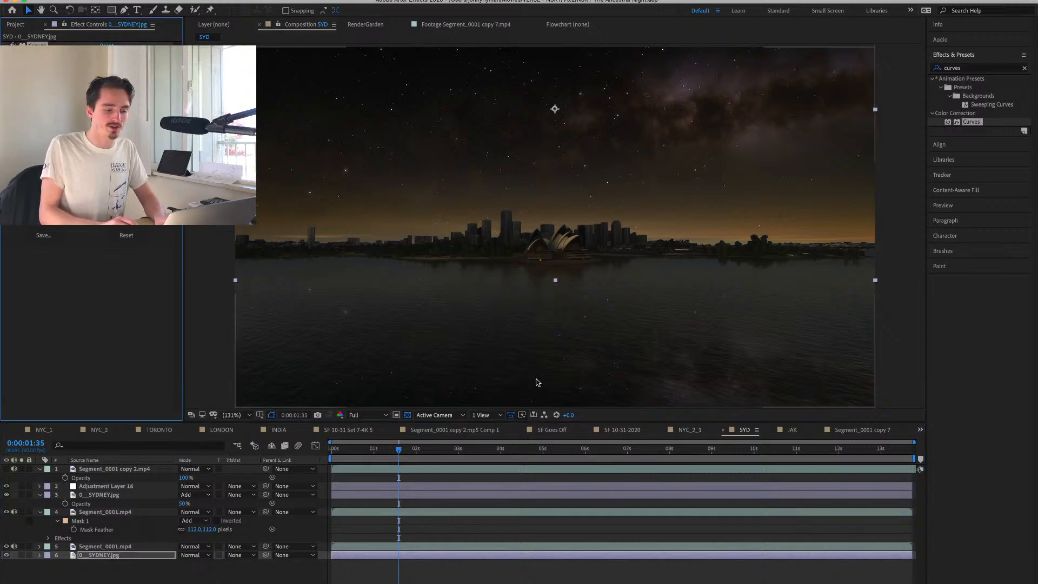
pyautogui.click(869, 429)
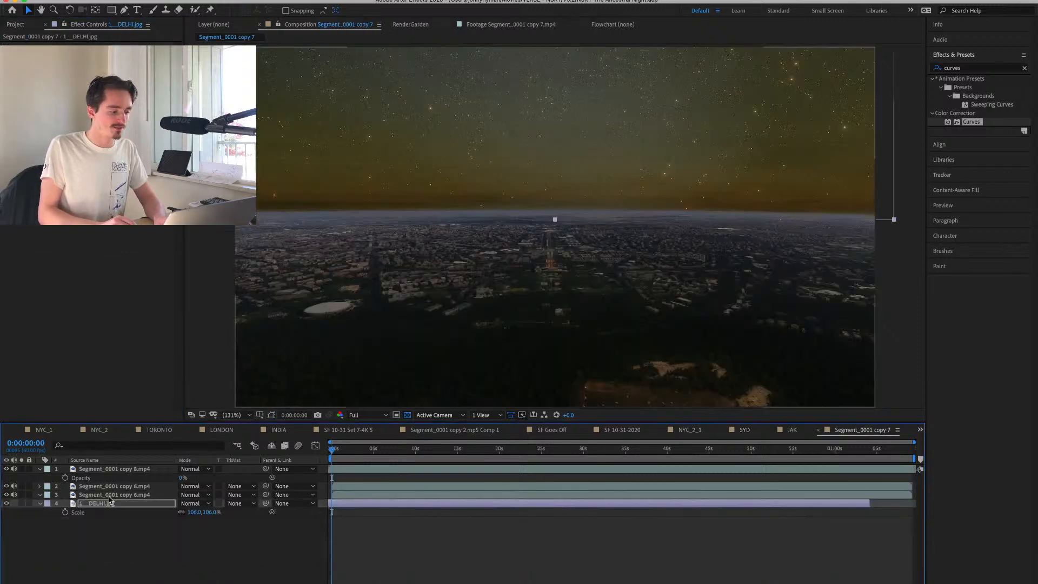
pyautogui.click(76, 342)
pyautogui.press('super+v')
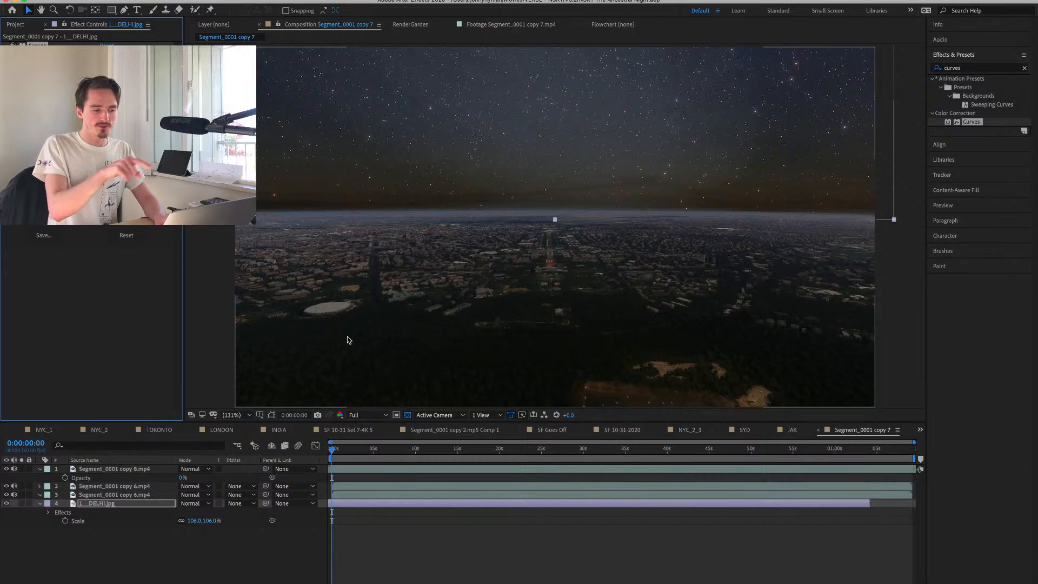
# Add an adjustment layer masked with a wide rectangle around the horizon, and brighten that area with Curves.
pyautogui.click(249, 549)
pyautogui.press('super+alt+y')
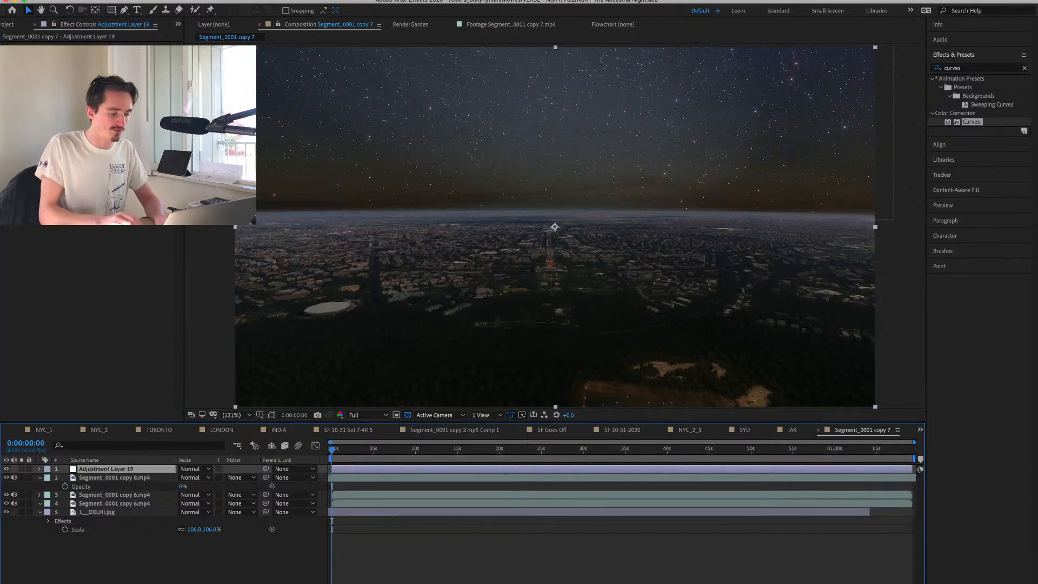
pyautogui.press('q')
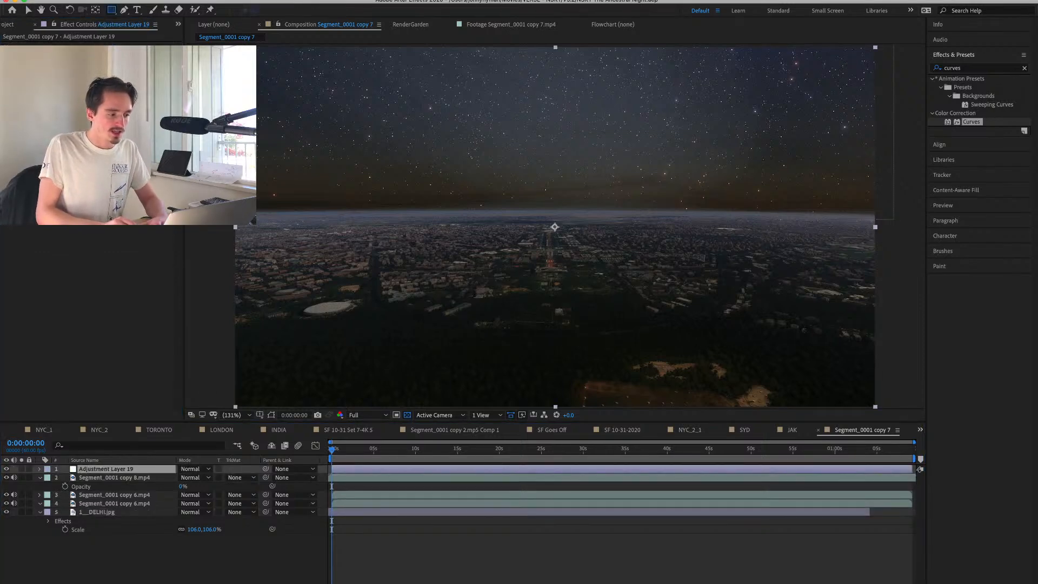
pyautogui.moveTo(210, 193)
pyautogui.mouseDown()
pyautogui.moveTo(603, 234)
pyautogui.moveTo(924, 219)
pyautogui.mouseUp()
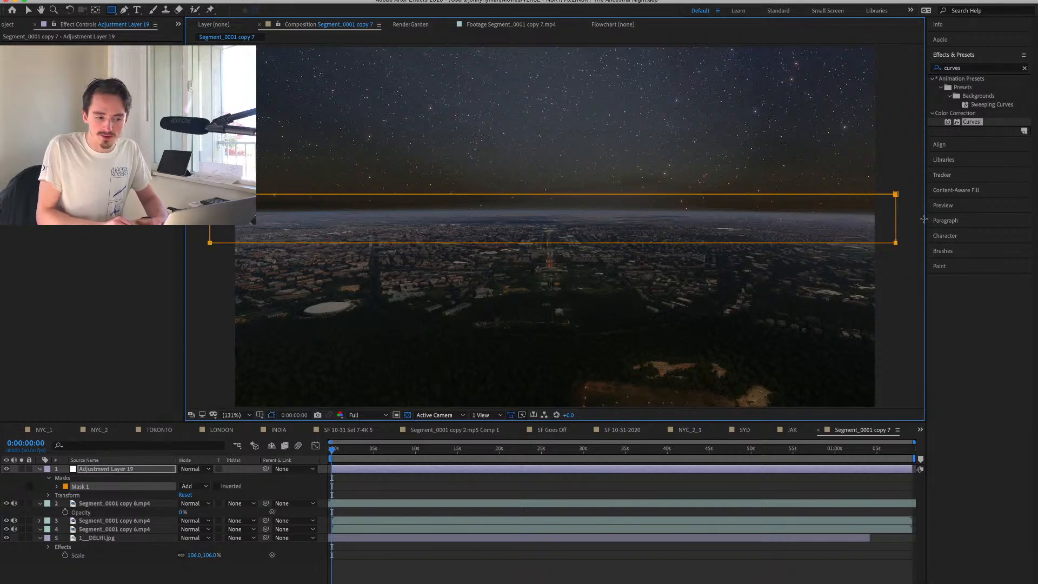
pyautogui.press('v')
pyautogui.doubleClick(960, 122)
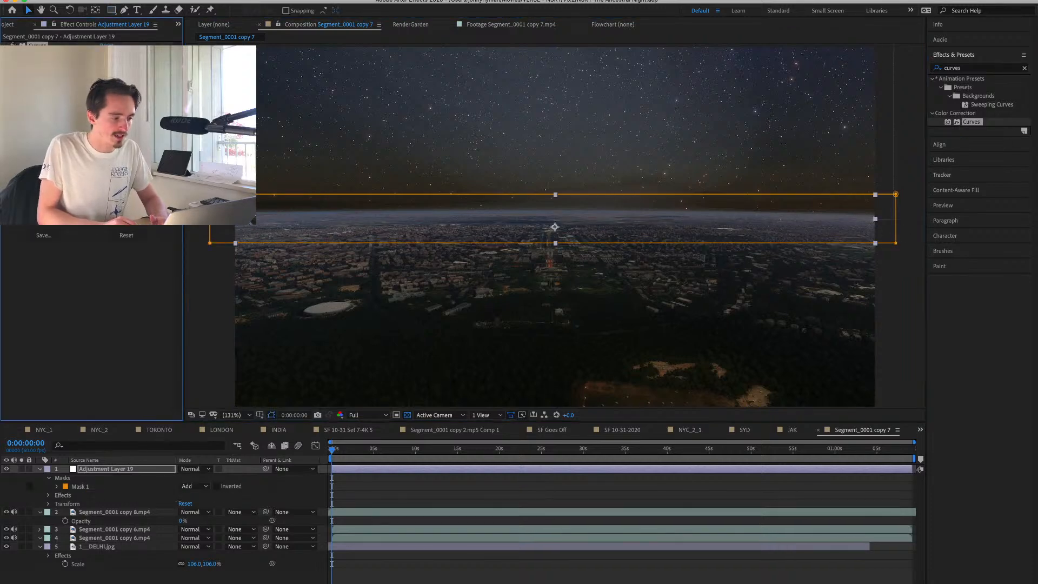
pyautogui.moveTo(89, 154); pyautogui.dragTo(84, 134)
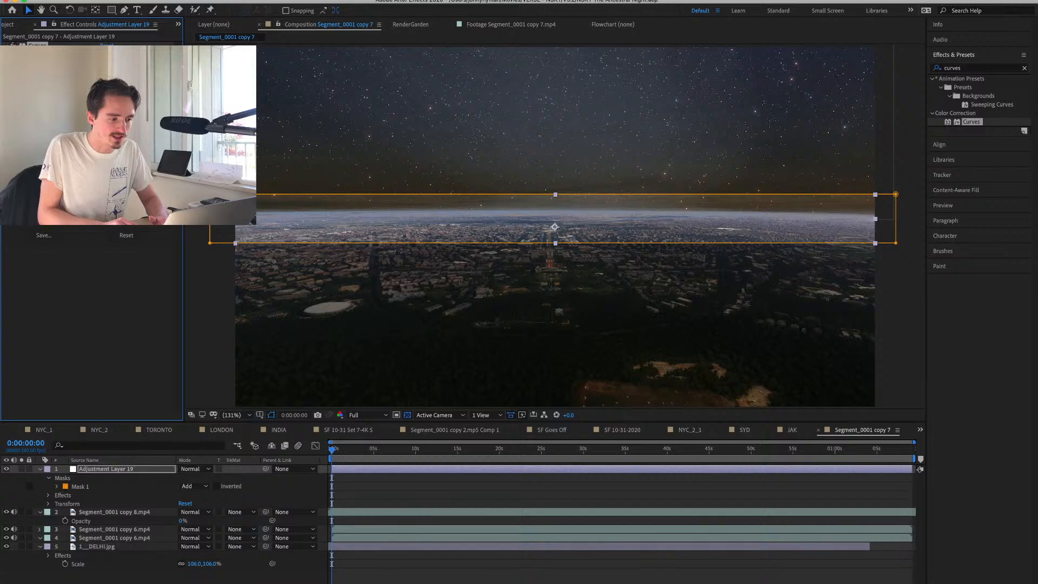
# Feather the adjustment layer's mask 196 pixels and narrow the mask to a thin band along the horizon.
pyautogui.press('f')
pyautogui.moveTo(192, 486); pyautogui.dragTo(293, 488)
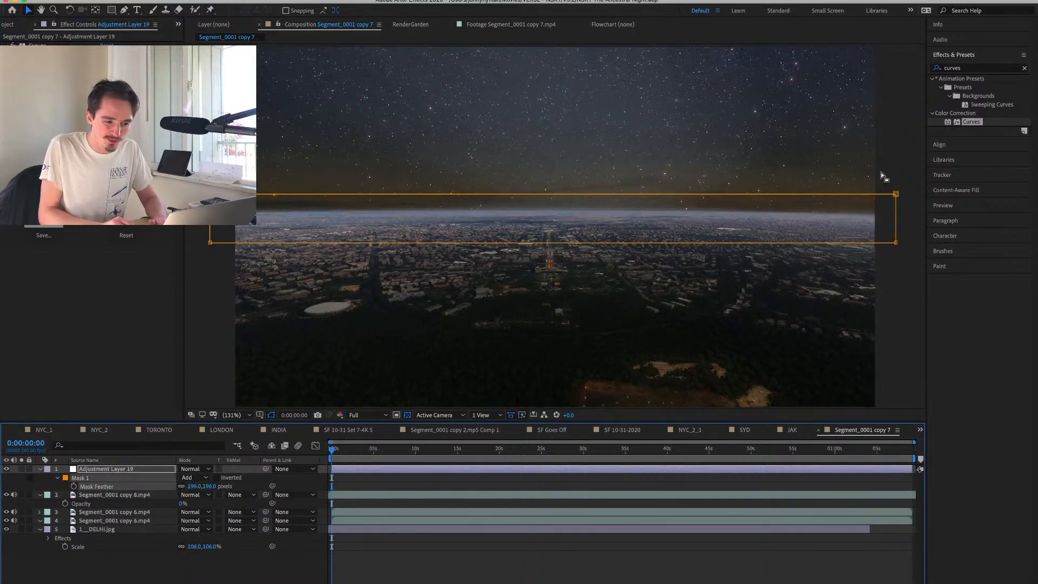
pyautogui.moveTo(896, 194); pyautogui.dragTo(896, 206)
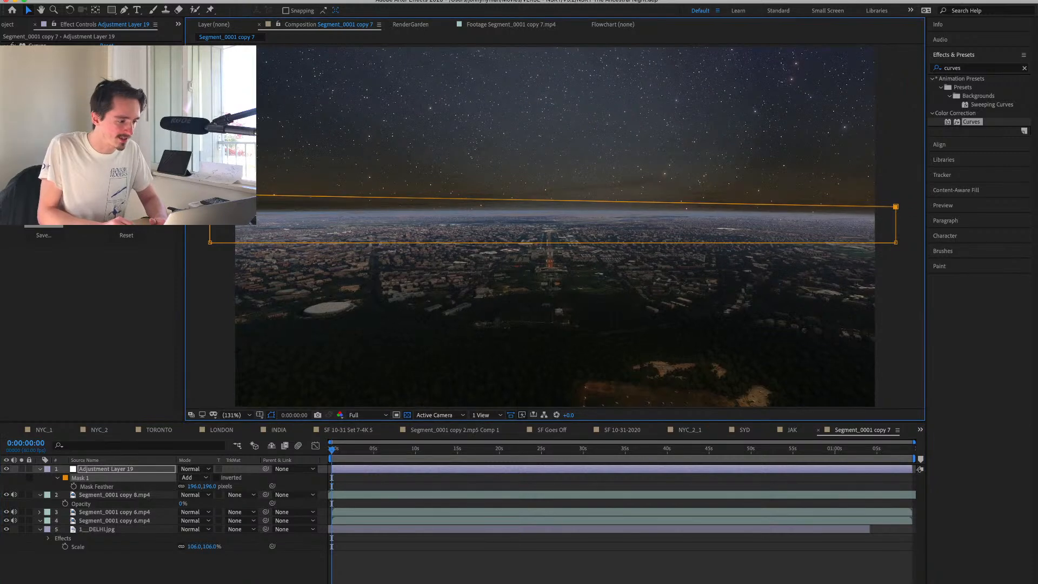
pyautogui.moveTo(209, 193); pyautogui.dragTo(209, 205)
pyautogui.moveTo(212, 242); pyautogui.dragTo(221, 230)
pyautogui.moveTo(897, 243); pyautogui.dragTo(896, 223)
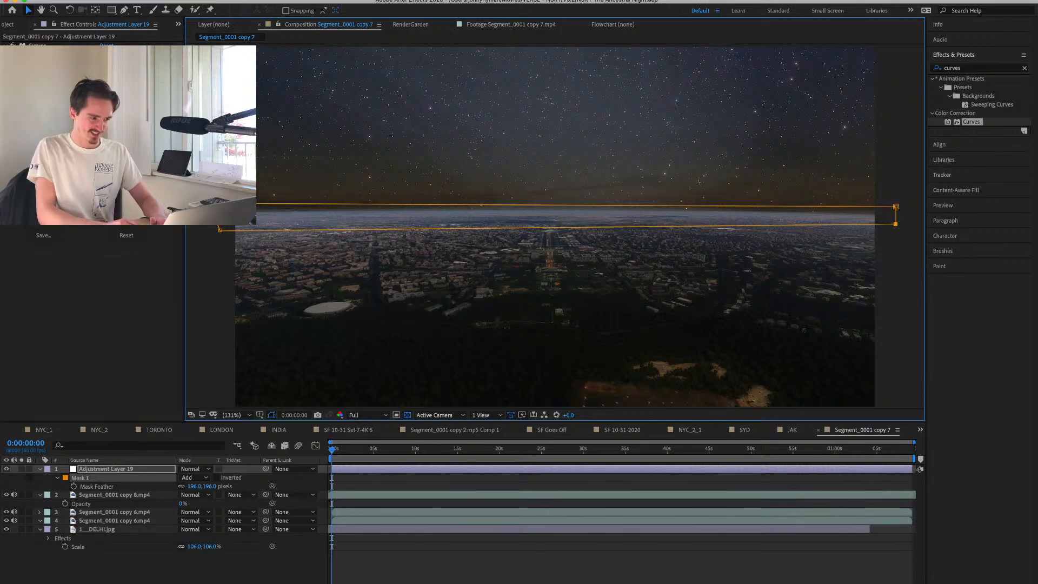
# Refine the horizon glow's Curves and raise the layer slightly in the frame, placing it under the Segment_0001 copy 8.mp4 layer.
pyautogui.moveTo(81, 157); pyautogui.dragTo(80, 152)
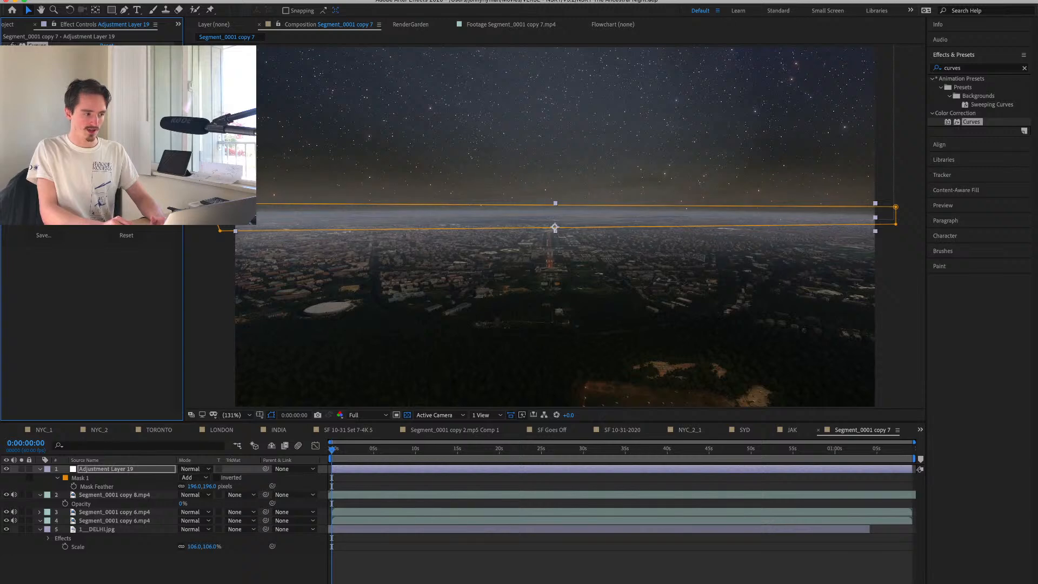
pyautogui.moveTo(592, 222); pyautogui.dragTo(592, 216)
pyautogui.click(438, 557)
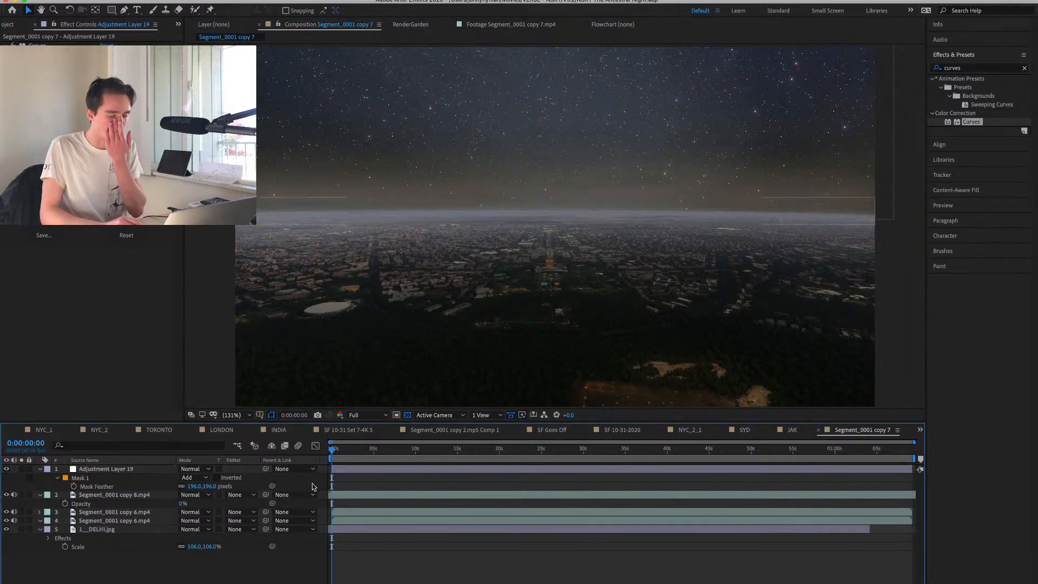
pyautogui.click(98, 468)
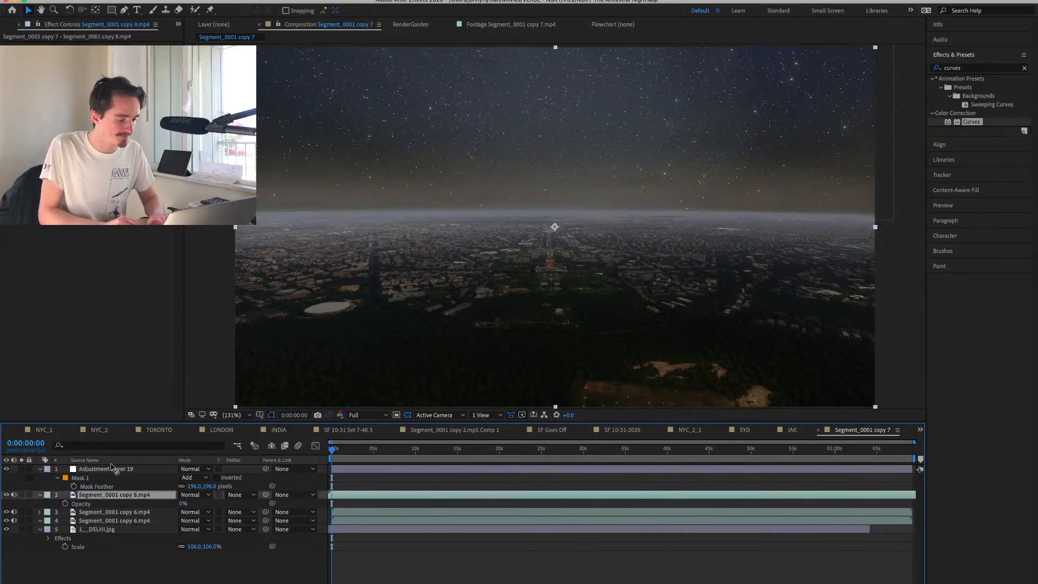
pyautogui.moveTo(114, 469); pyautogui.dragTo(104, 490)
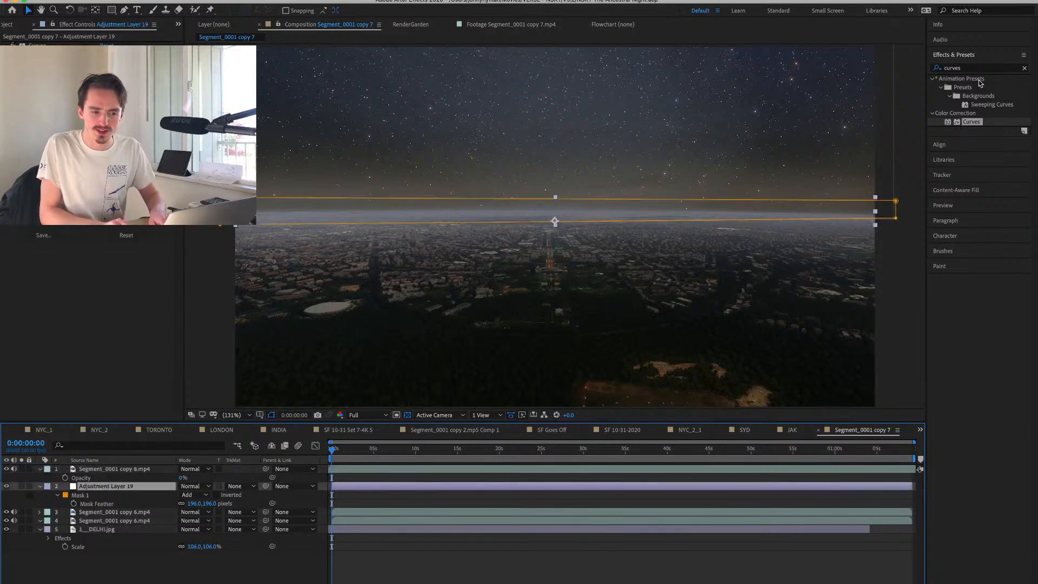
# Apply Tint to the horizon adjustment layer with Map White To sampled from the night sky, and cut the effect from it.
pyautogui.doubleClick(967, 68)
pyautogui.write('tint')
pyautogui.doubleClick(968, 121)
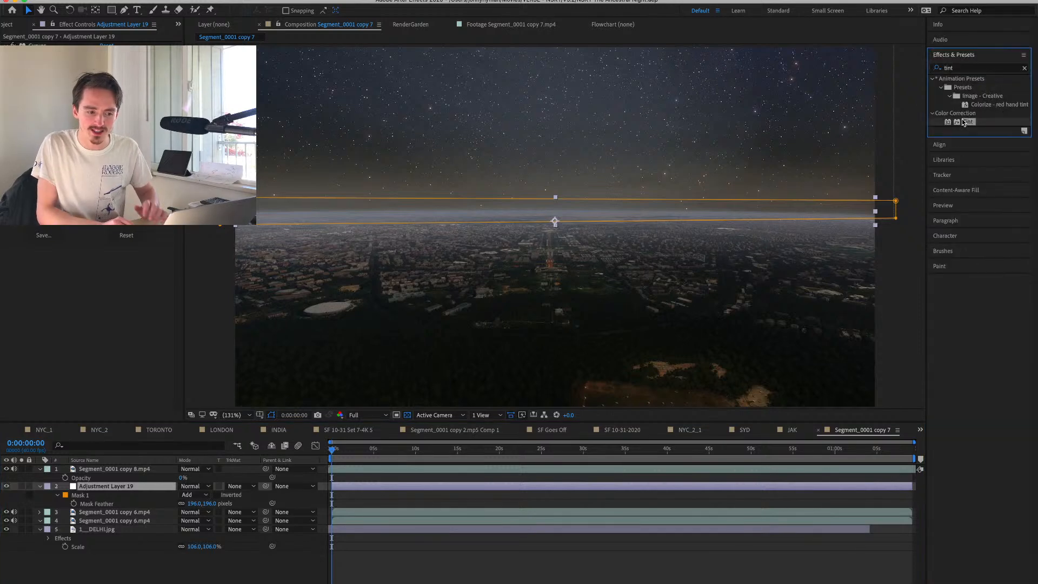
pyautogui.click(410, 82)
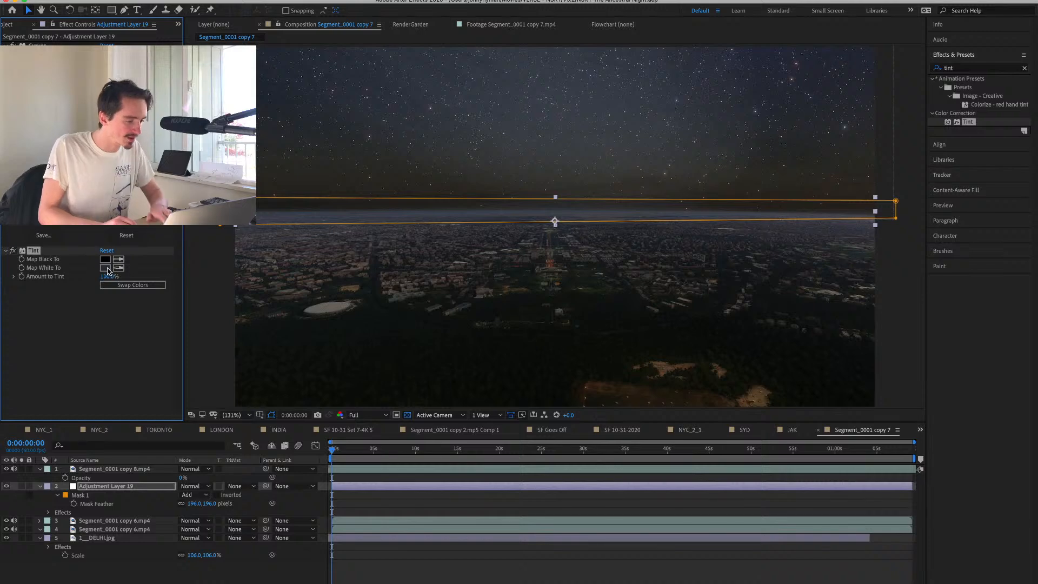
pyautogui.press('Delete')
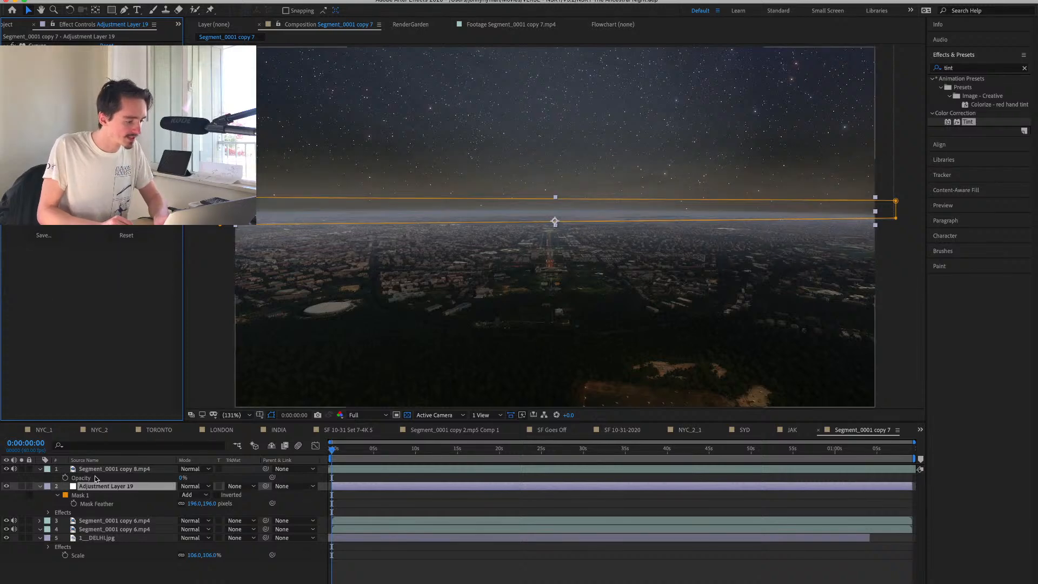
# Paste the Tint onto a new full-frame adjustment layer, map white to a lighter blue, and reduce the tint to a subtle amount.
pyautogui.click(93, 486)
pyautogui.press('super+alt+y')
pyautogui.press('super+v')
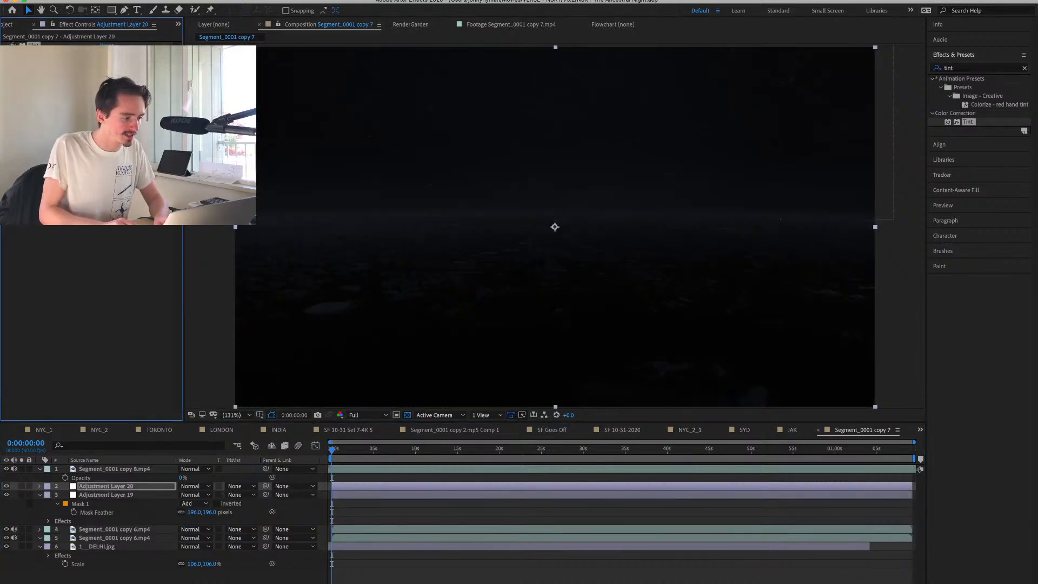
pyautogui.click(108, 63)
pyautogui.moveTo(108, 140); pyautogui.dragTo(62, 95)
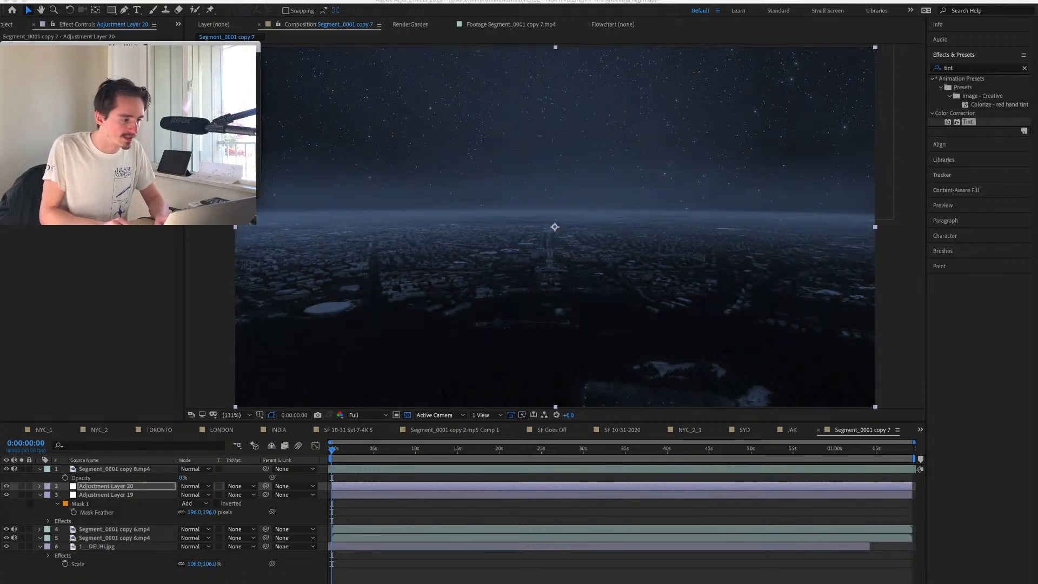
pyautogui.press('Return')
pyautogui.click(75, 103)
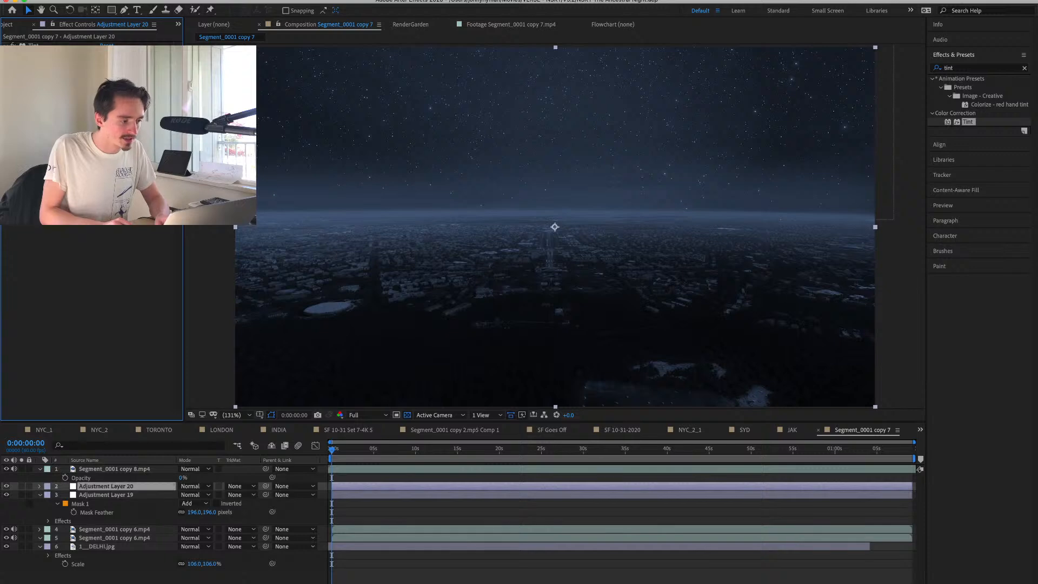
pyautogui.moveTo(108, 72); pyautogui.dragTo(79, 71)
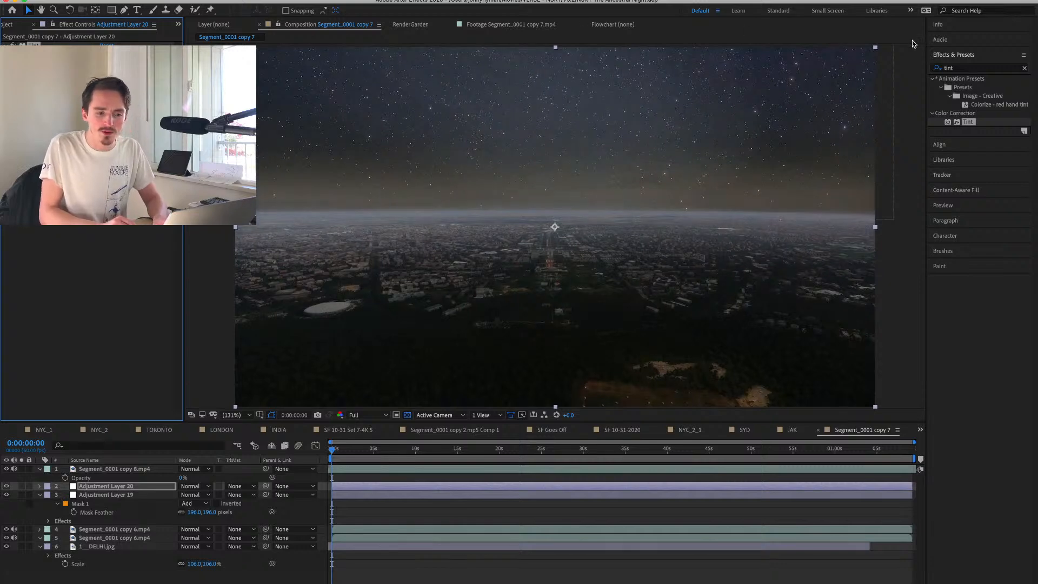
# Add the Vibrance effect to Adjustment Layer 20 and strengthen the image's colours.
pyautogui.doubleClick(957, 69)
pyautogui.write('vibra')
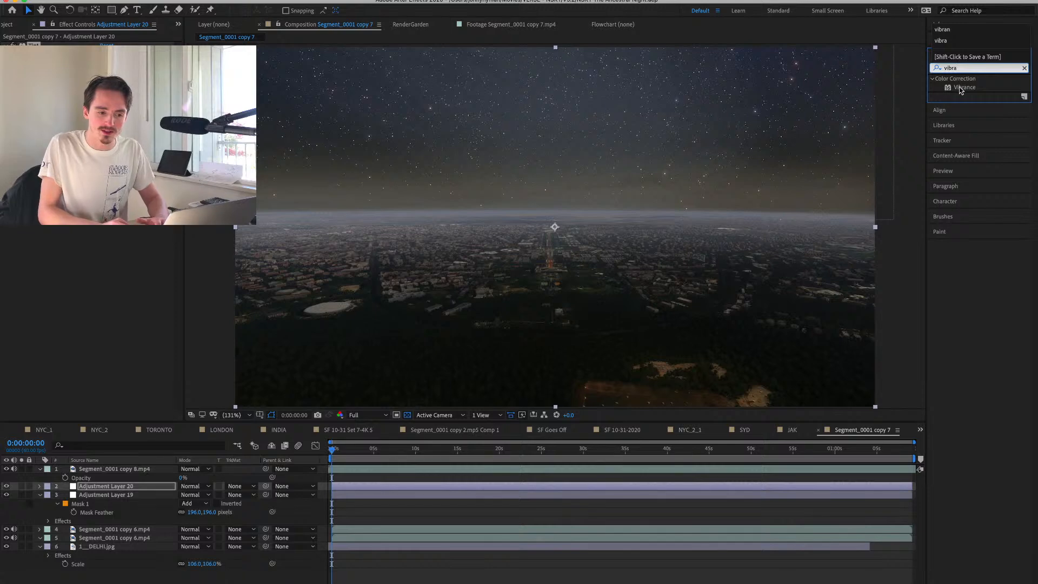
pyautogui.moveTo(961, 88); pyautogui.dragTo(705, 118)
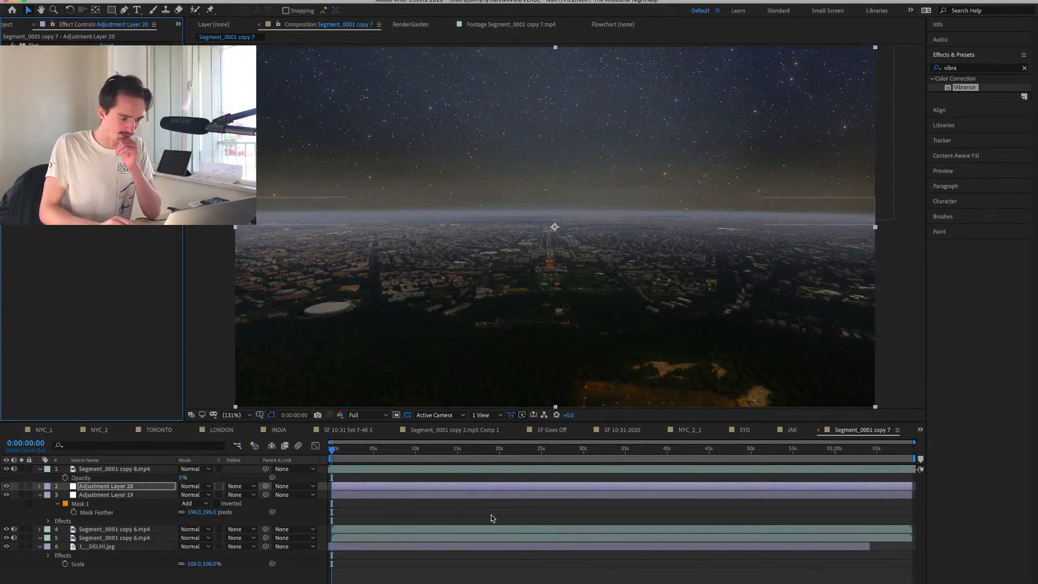
# Add a null object and parent every layer except Adjustment Layer 20 to it.
pyautogui.click(122, 582)
pyautogui.press('super+alt+shift+y')
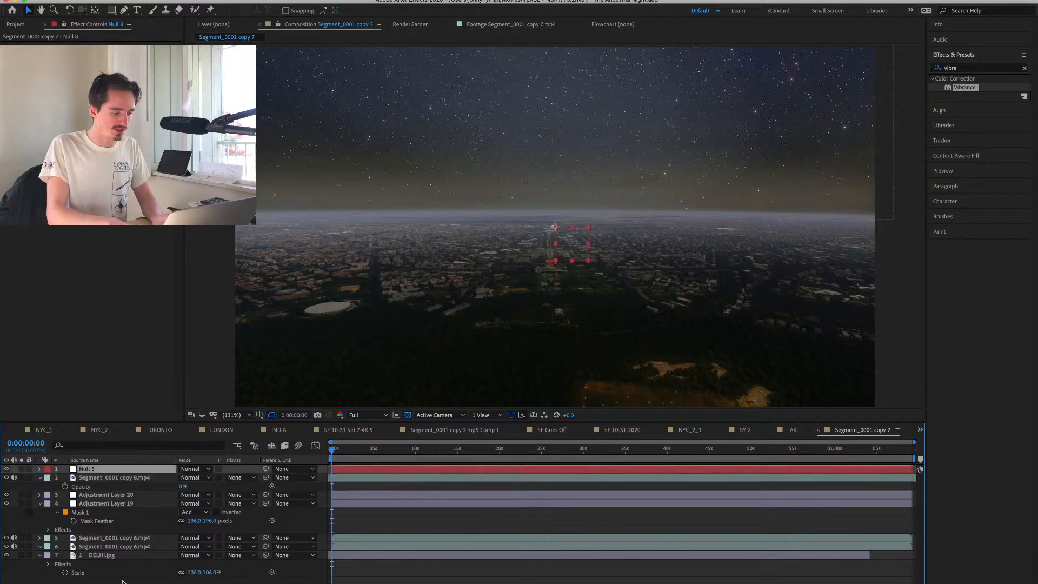
pyautogui.click(114, 479)
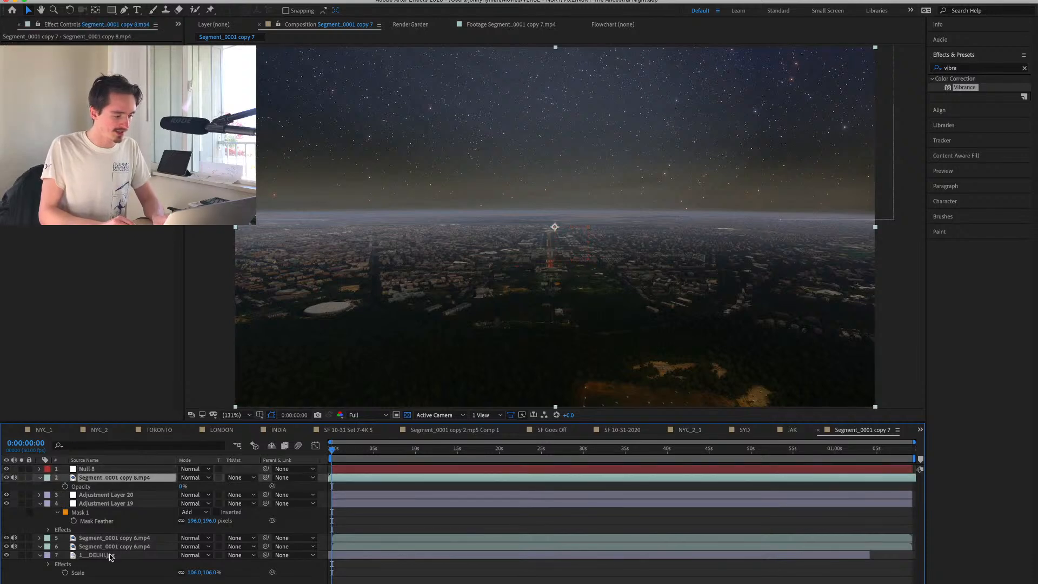
pyautogui.keyDown('shift'); pyautogui.click(110, 555); pyautogui.keyUp('shift')
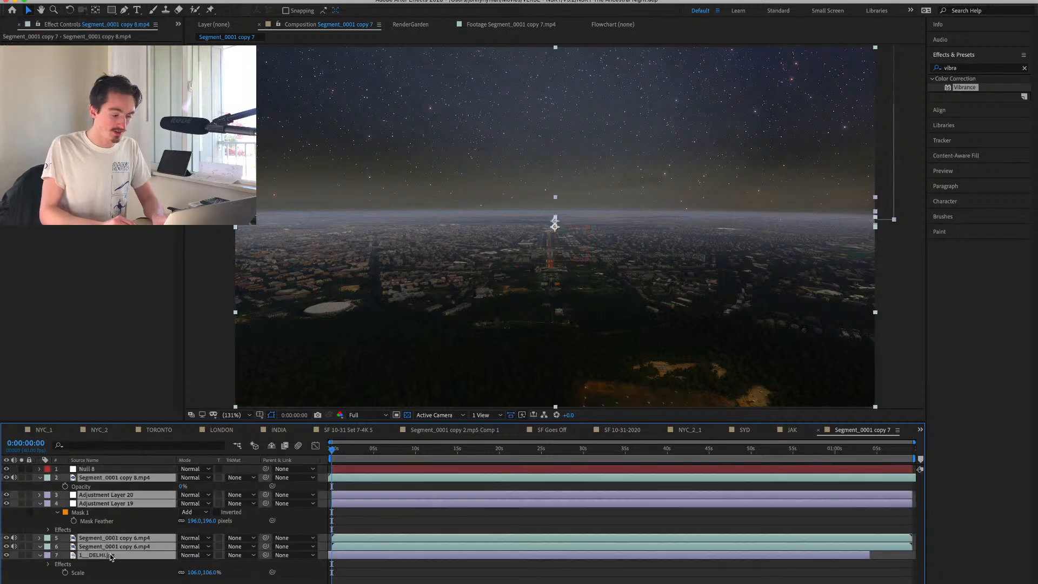
pyautogui.keyDown('super'); pyautogui.click(116, 496); pyautogui.keyUp('super')
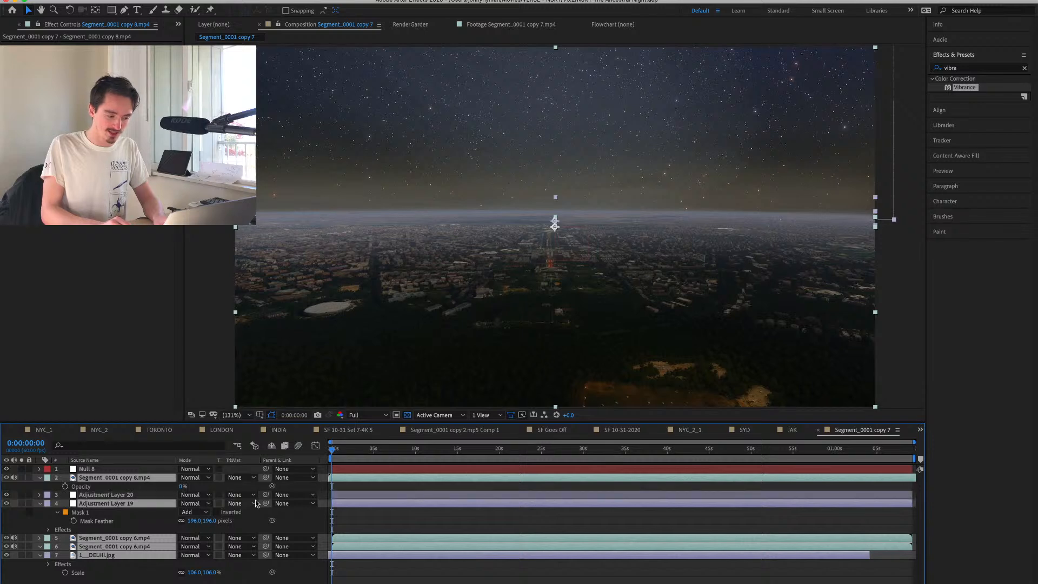
pyautogui.moveTo(239, 494); pyautogui.dragTo(124, 478)
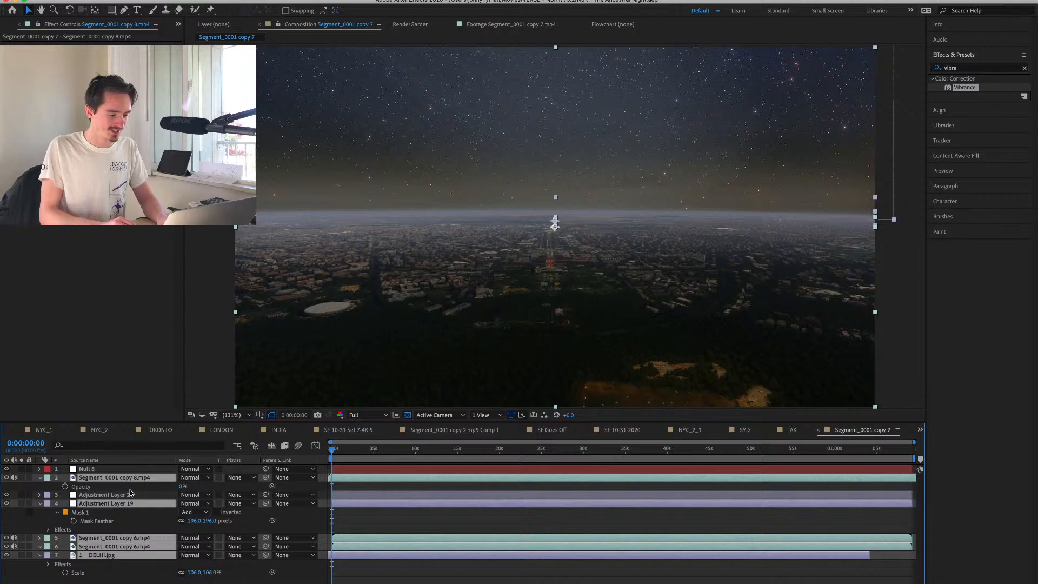
pyautogui.click(129, 495)
pyautogui.press('super+a')
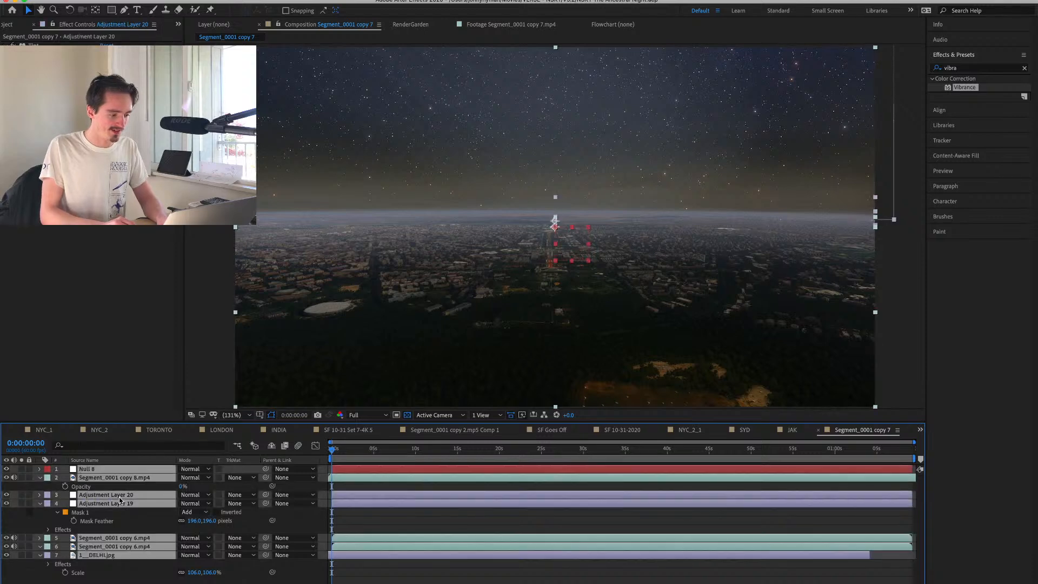
pyautogui.keyDown('super'); pyautogui.click(126, 496); pyautogui.keyUp('super')
pyautogui.moveTo(266, 504); pyautogui.dragTo(107, 470)
pyautogui.click(107, 470)
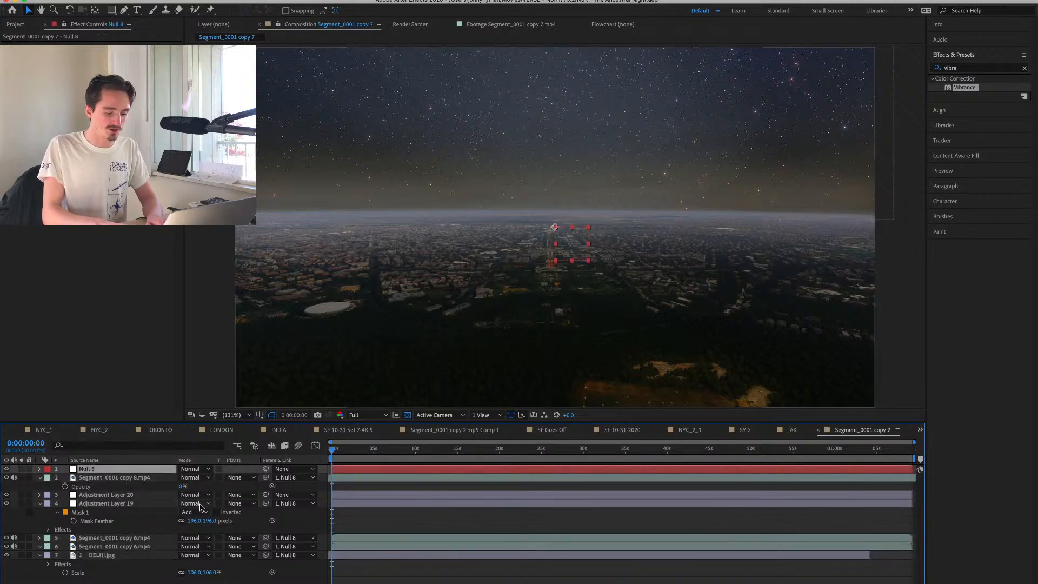
# Keyframe the null's Position at 960,540 at 0:00:10:02 and lower it to 960,969 at 0:01:00:55.
pyautogui.press('p')
pyautogui.moveTo(411, 457); pyautogui.dragTo(557, 459)
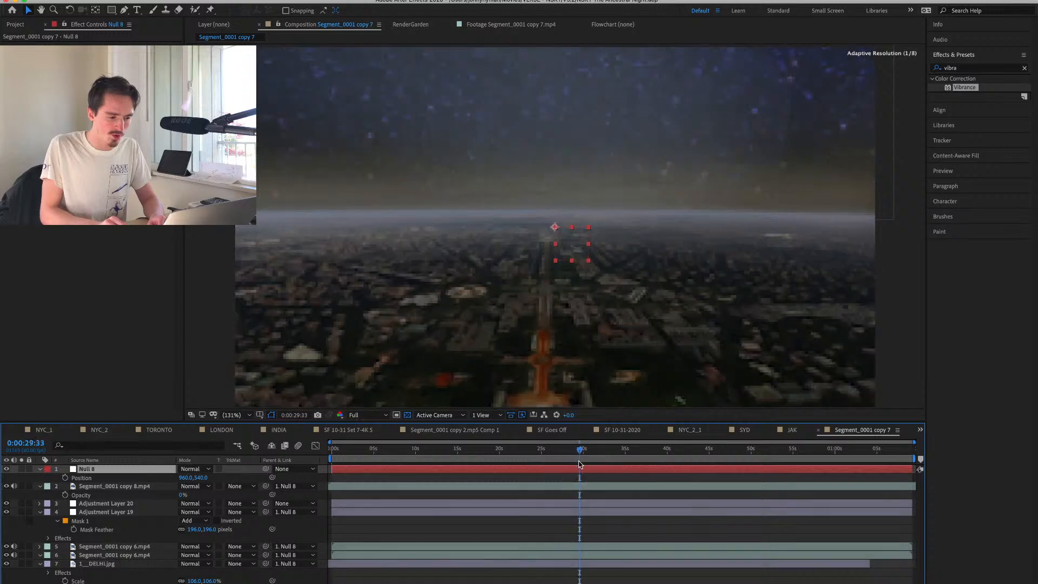
pyautogui.click(416, 459)
pyautogui.click(65, 478)
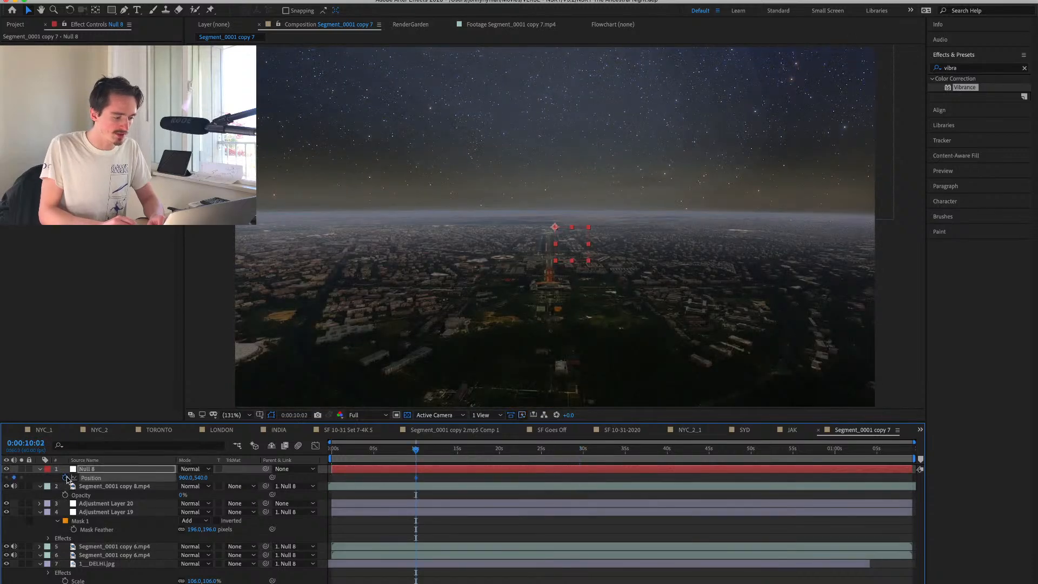
pyautogui.click(842, 447)
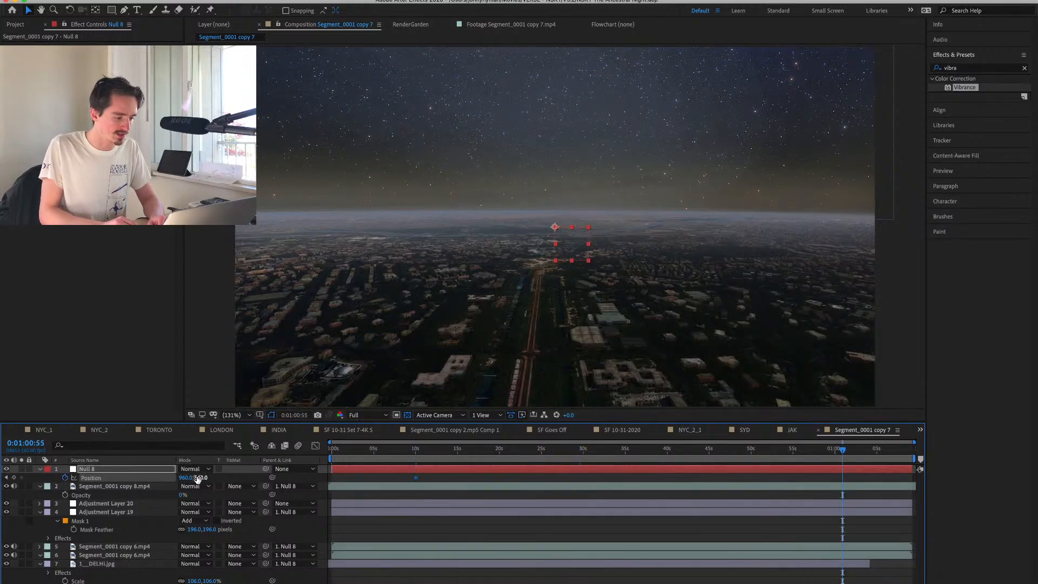
pyautogui.moveTo(203, 478); pyautogui.dragTo(435, 469)
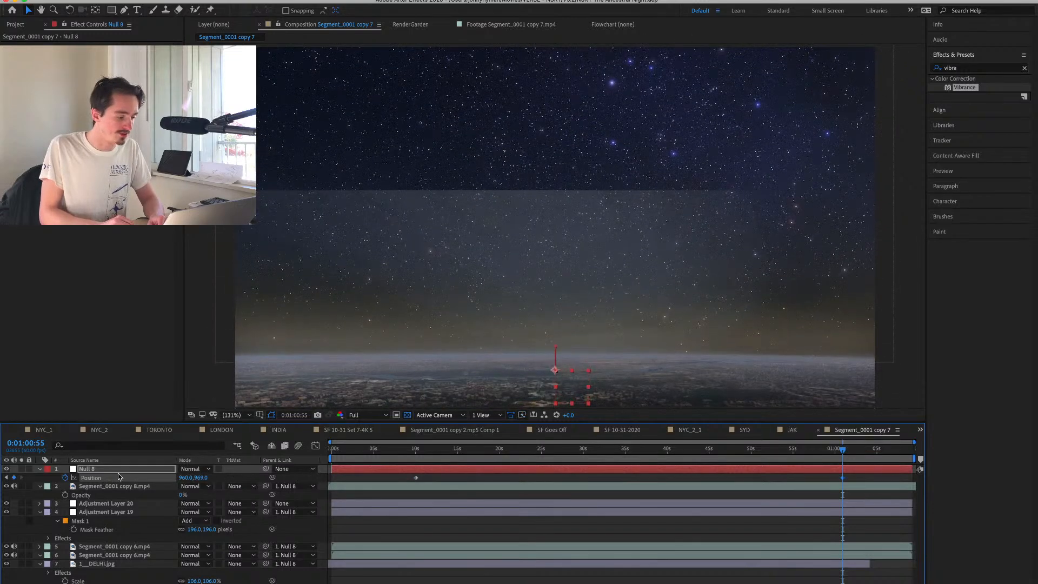
# Toggle the visibility of Adjustment Layer 19 and the upper Segment_0001 copy 6.mp4 to trace the hard edge in the sky.
pyautogui.click(85, 504)
pyautogui.click(77, 513)
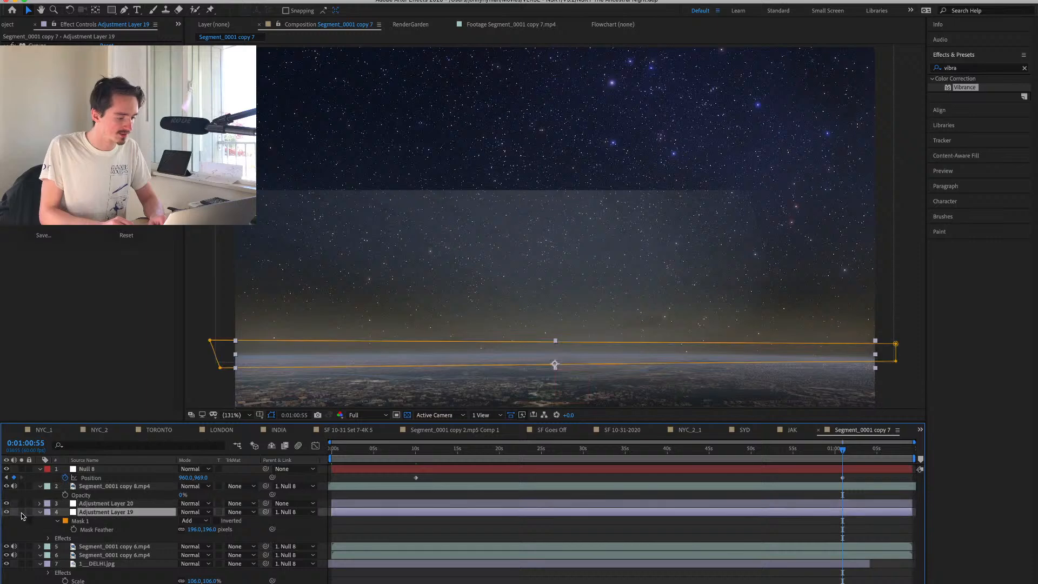
pyautogui.click(6, 513)
pyautogui.click(5, 514)
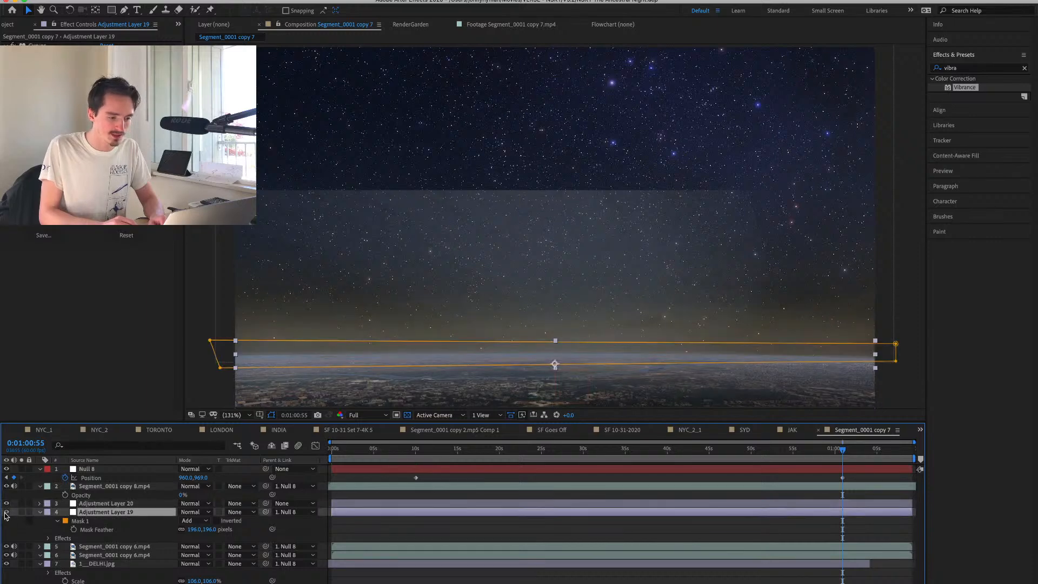
pyautogui.click(132, 548)
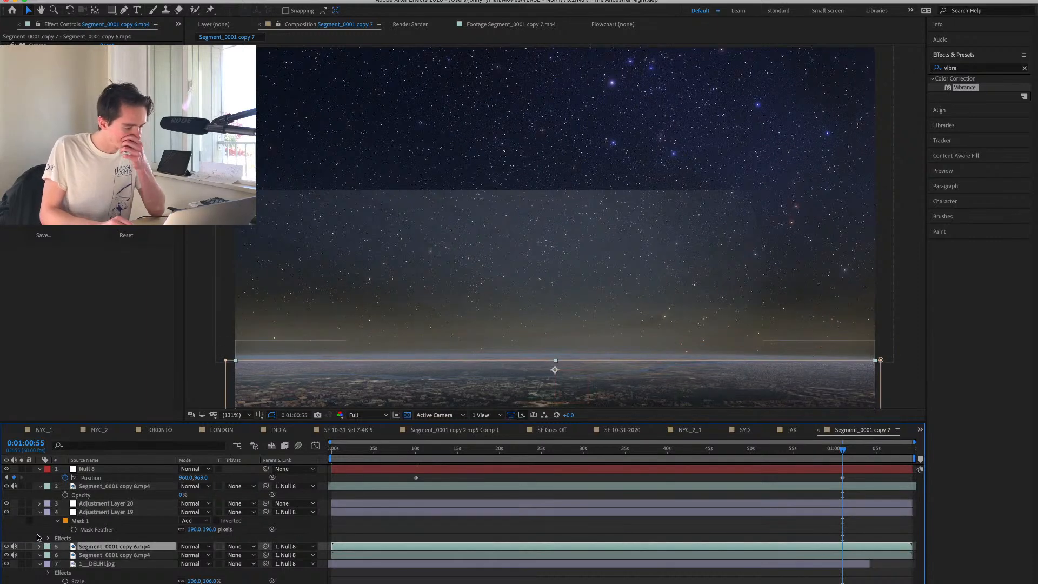
pyautogui.click(6, 548)
pyautogui.click(6, 548)
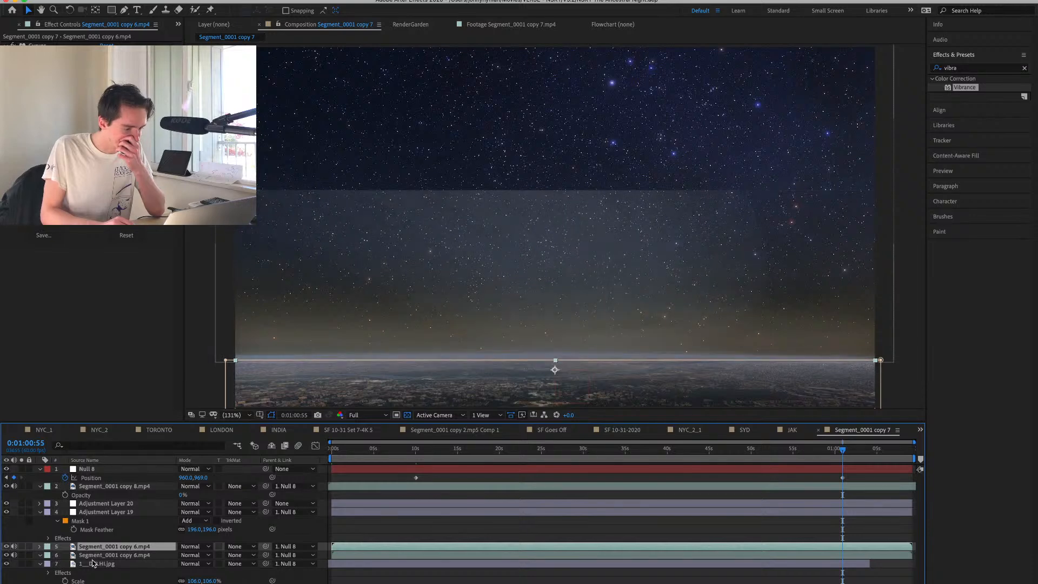
# Mask the sky area out of the lower Segment_0001 copy 6.mp4 layer with a Subtract rectangle feathered 53 pixels.
pyautogui.click(113, 555)
pyautogui.press('q')
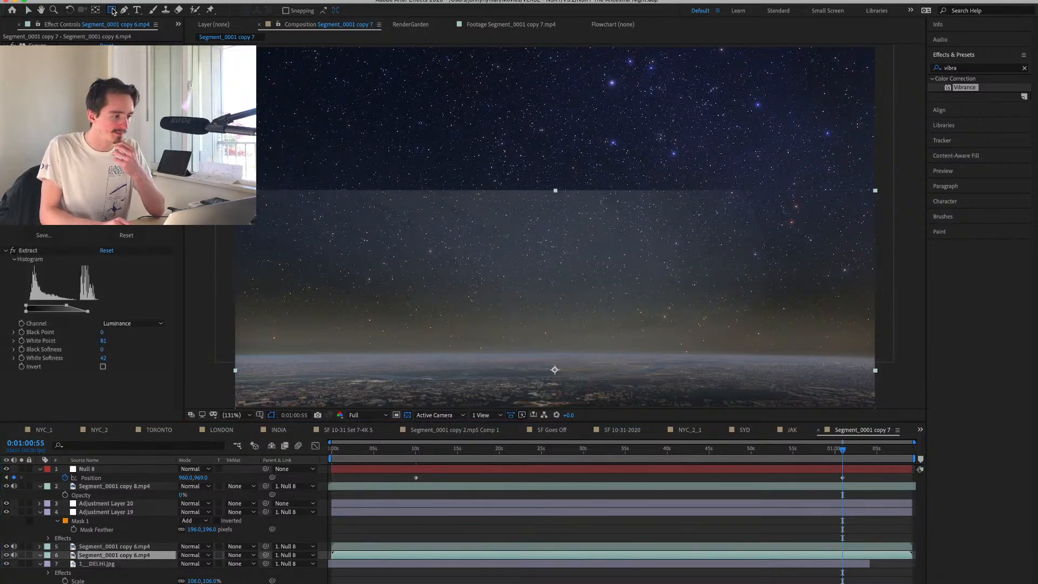
pyautogui.moveTo(224, 169); pyautogui.dragTo(968, 351)
pyautogui.press('f')
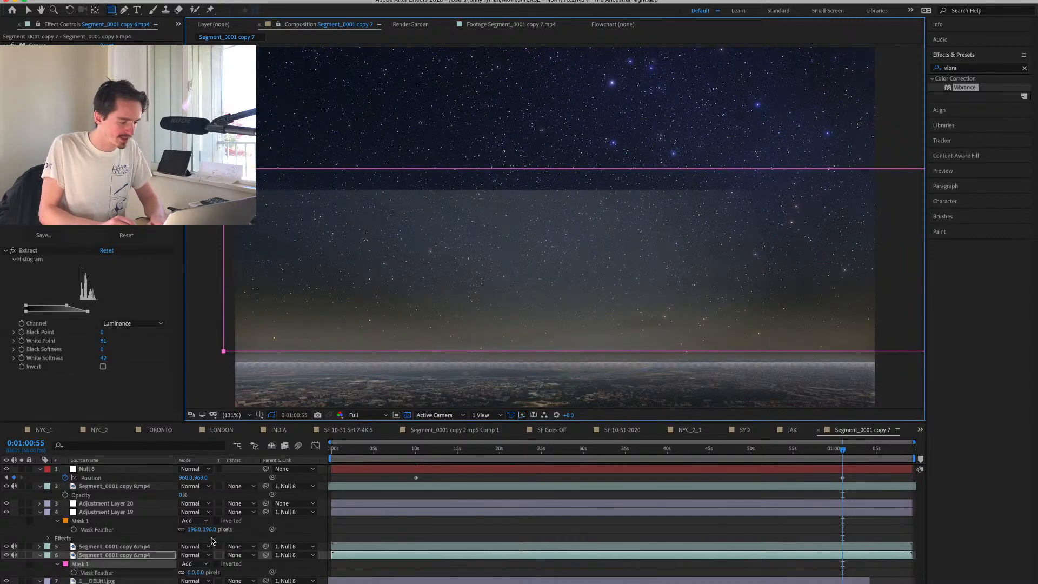
pyautogui.click(193, 564)
pyautogui.click(195, 573)
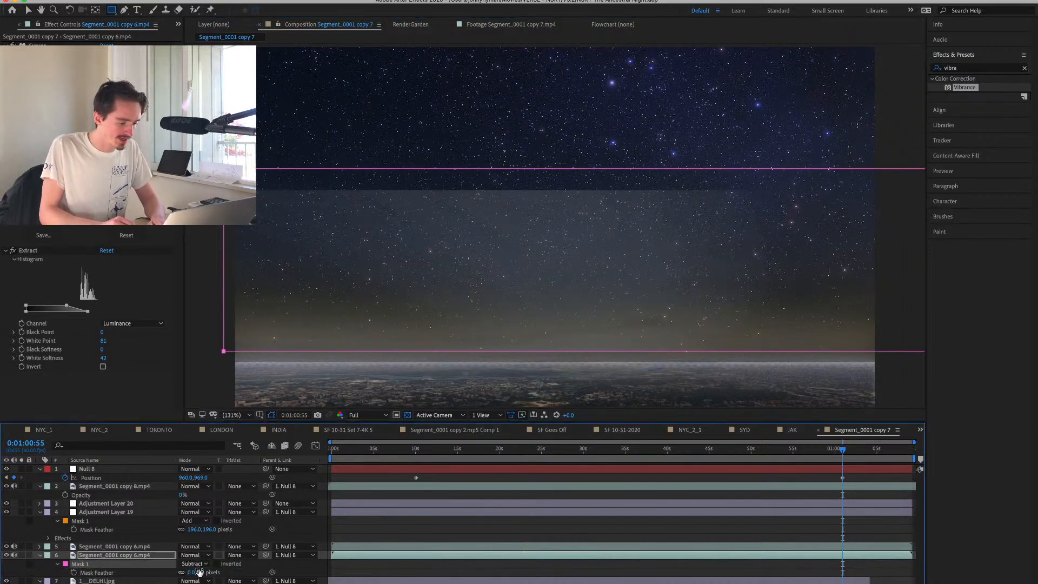
pyautogui.moveTo(200, 572); pyautogui.dragTo(229, 573)
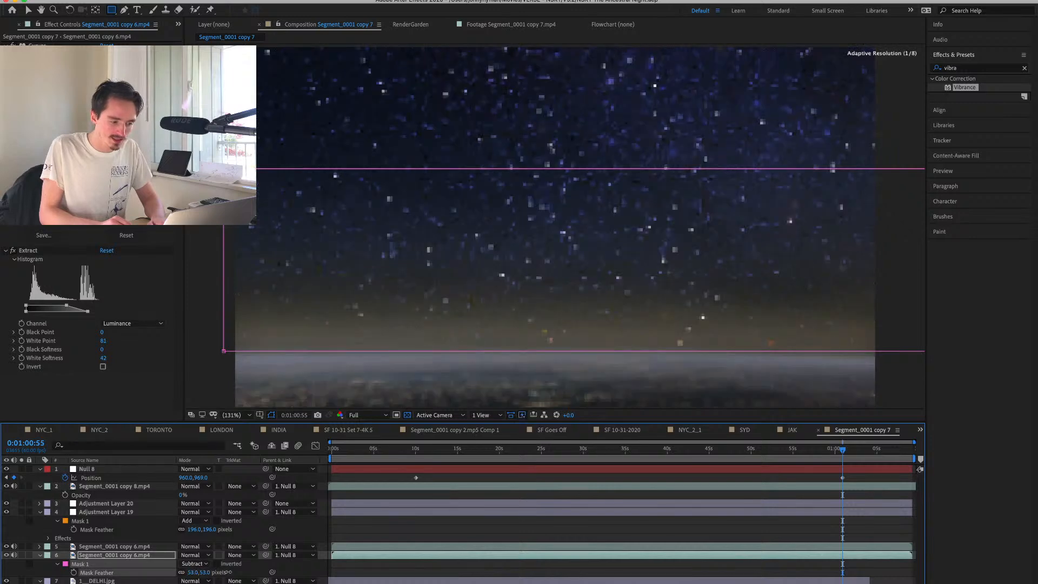
pyautogui.click(443, 570)
# Go to 0:00:50:09 and fine-tune the Curves on the lower Segment_0001 copy 6.mp4 layer.
pyautogui.moveTo(842, 455); pyautogui.dragTo(752, 454)
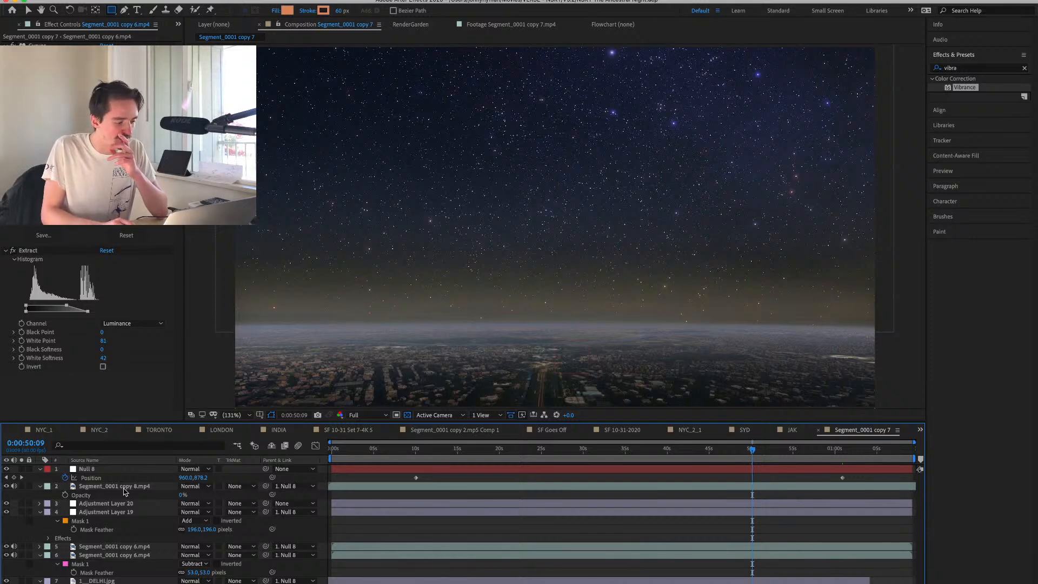
pyautogui.click(103, 580)
pyautogui.click(116, 556)
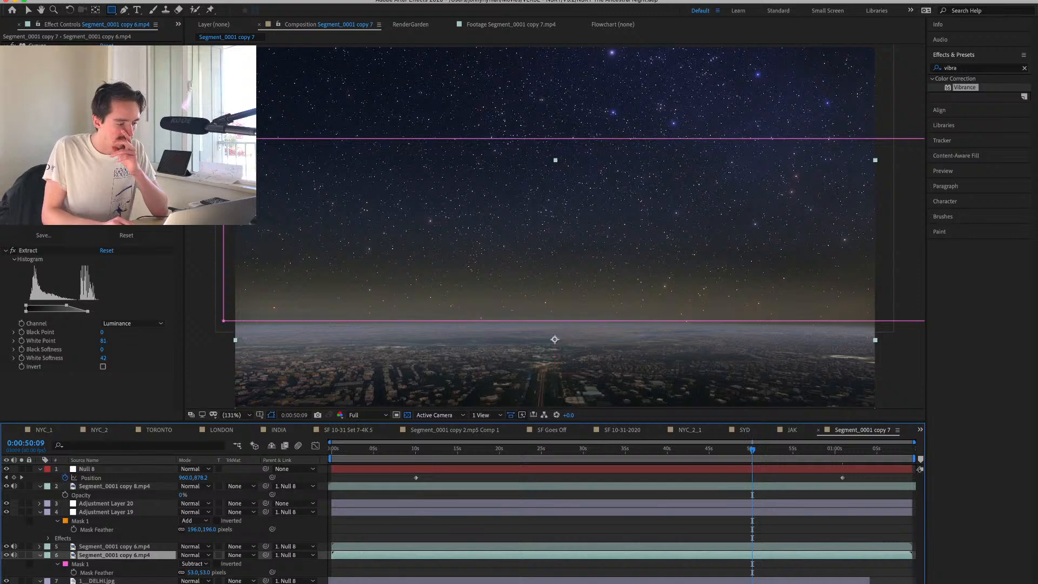
pyautogui.moveTo(76, 162); pyautogui.dragTo(72, 146)
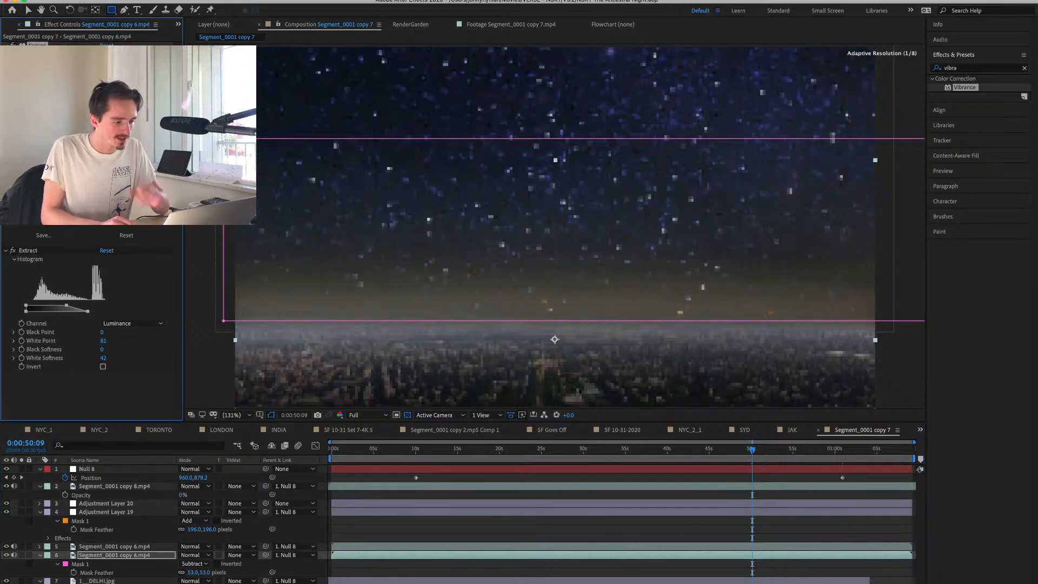
# Add the Levels effect to the 1__DELHI.jpg sky layer and brighten it with a Gamma of 1.58.
pyautogui.click(97, 581)
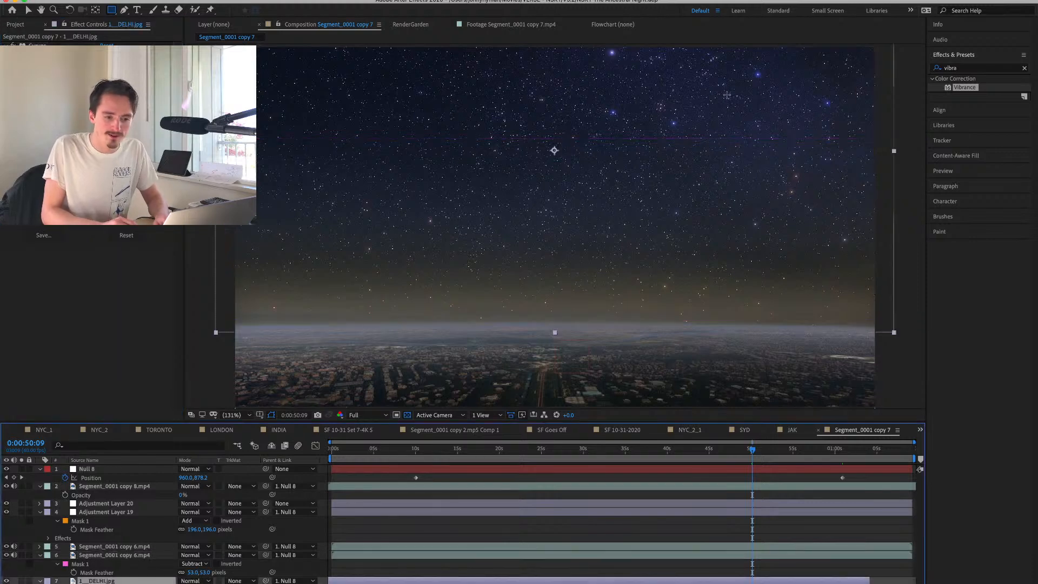
pyautogui.click(945, 73)
pyautogui.press('BackSpace')
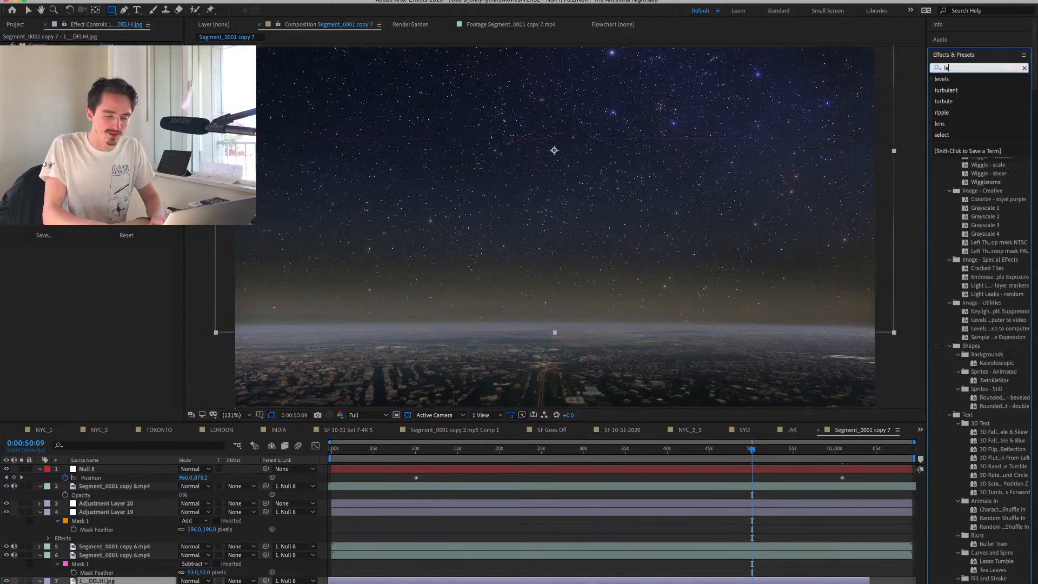
pyautogui.write('level')
pyautogui.doubleClick(968, 140)
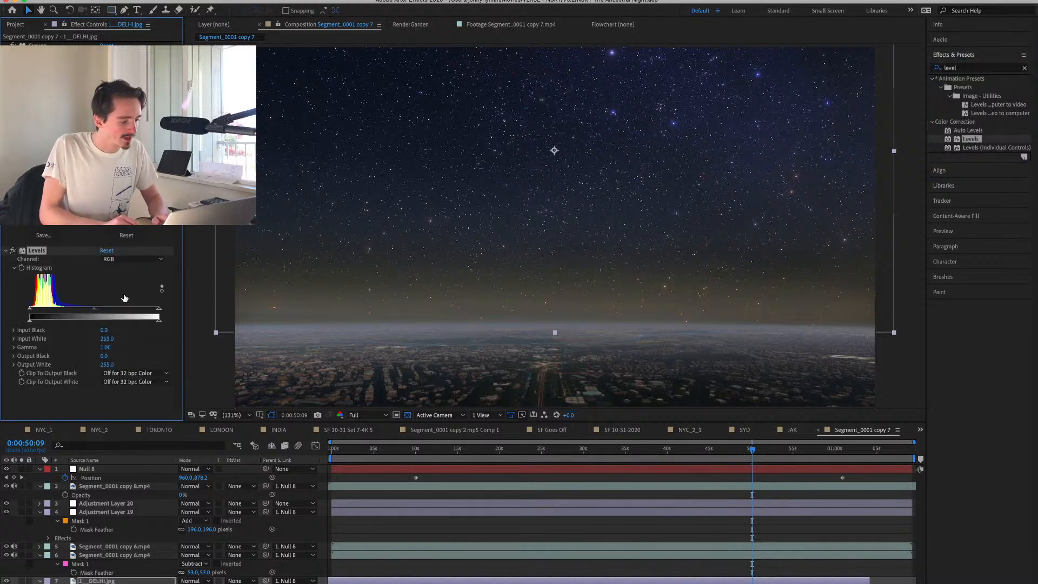
pyautogui.moveTo(94, 309); pyautogui.dragTo(73, 318)
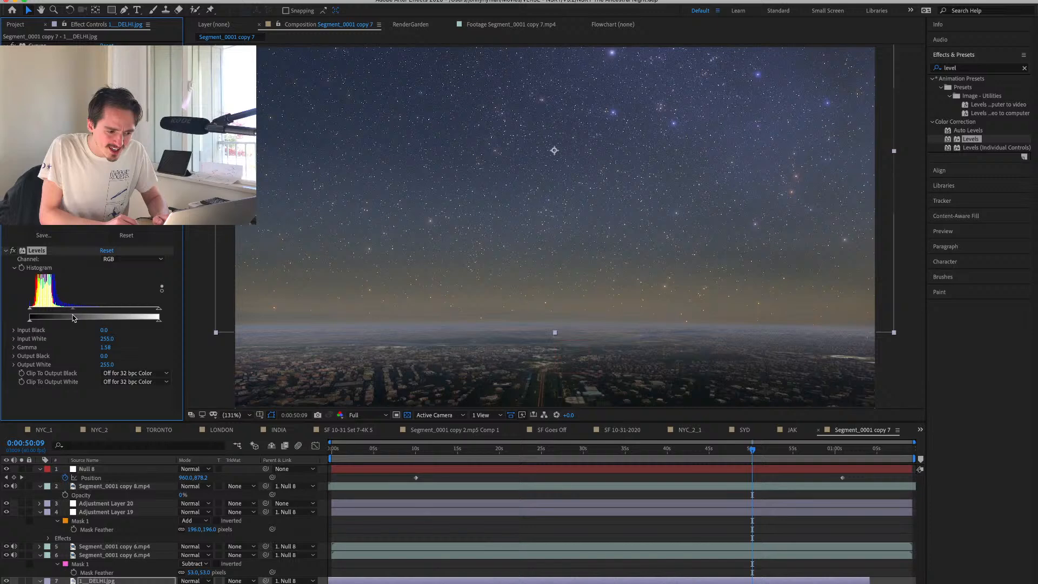
pyautogui.moveTo(158, 309)
pyautogui.mouseDown()
pyautogui.moveTo(149, 310)
pyautogui.moveTo(171, 311)
pyautogui.mouseUp()
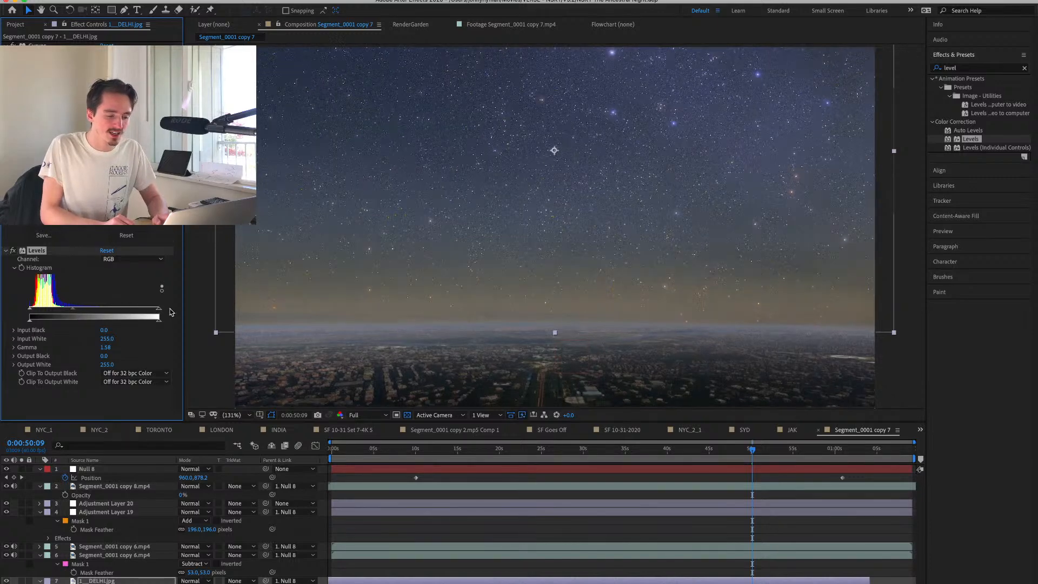
# Add Levels to Adjustment Layer 20, raise the black input to darken the shadows, and save the project.
pyautogui.click(109, 502)
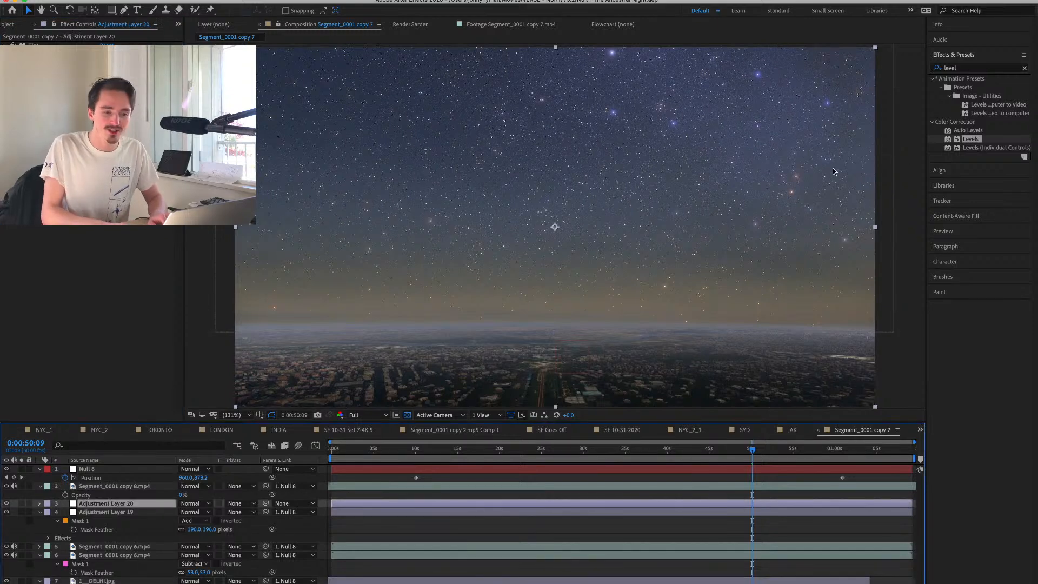
pyautogui.doubleClick(974, 140)
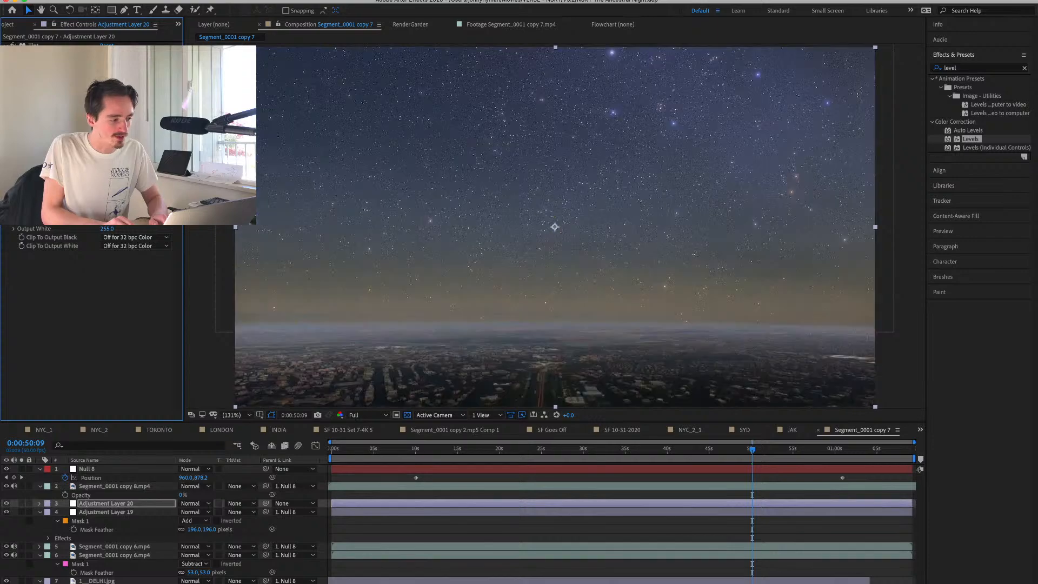
pyautogui.moveTo(26, 173); pyautogui.dragTo(84, 173)
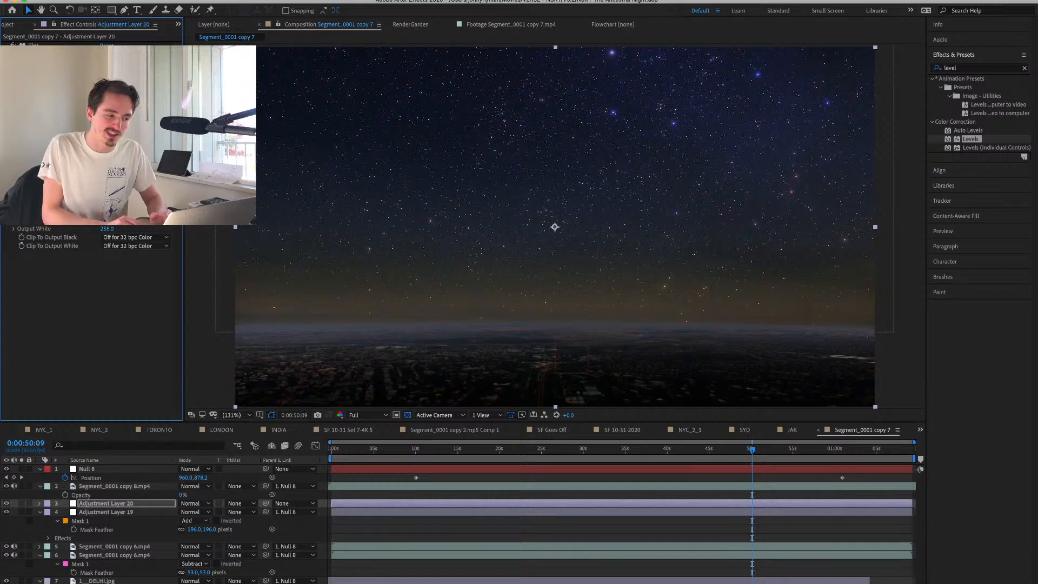
pyautogui.moveTo(83, 173); pyautogui.dragTo(75, 173)
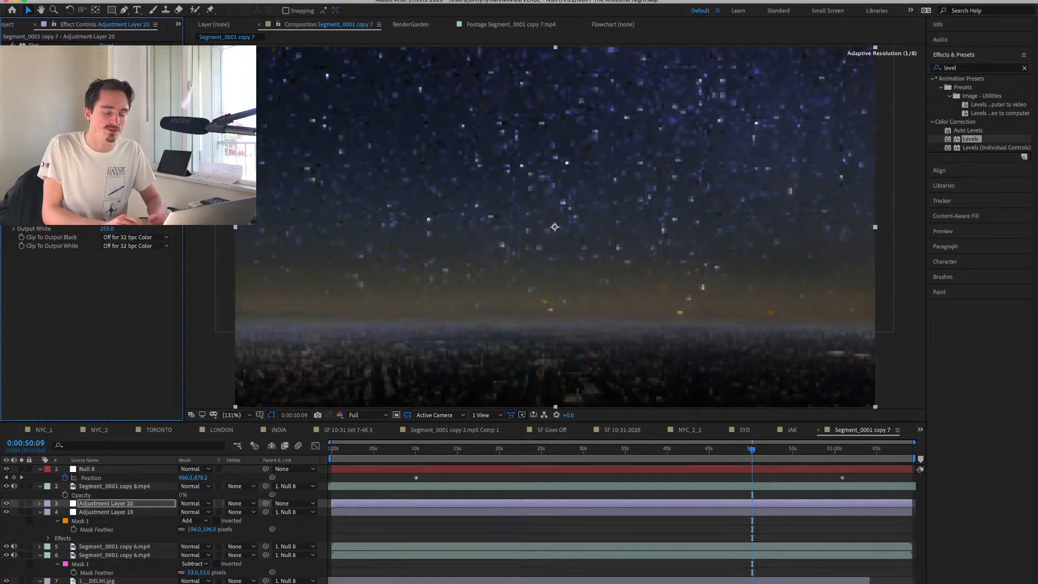
pyautogui.press('super+s')
# Play back the opening of the composition to review the null's upcoming tilt move, and stop at 0:00:14:12.
pyautogui.click(109, 470)
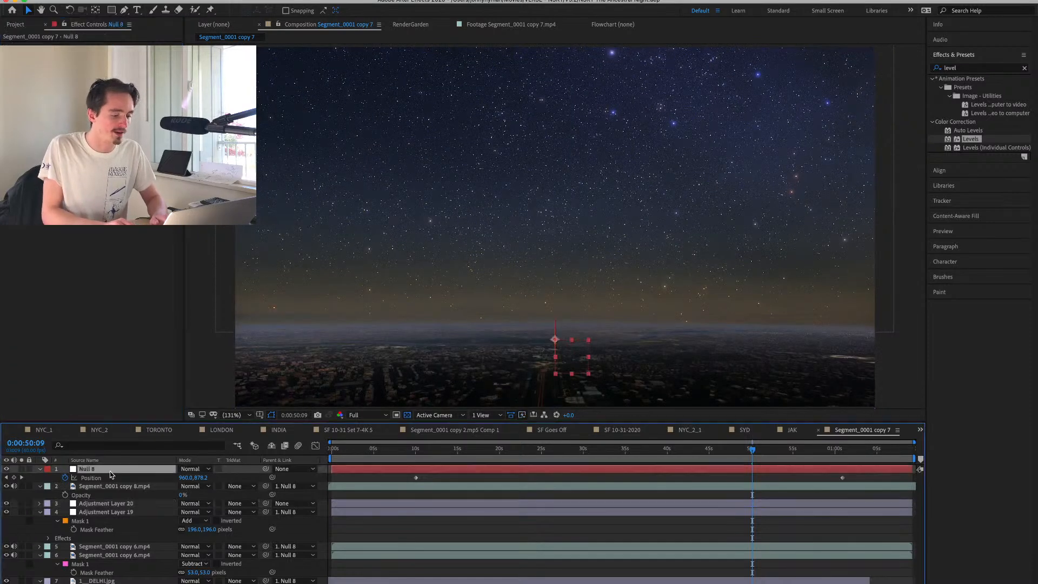
pyautogui.click(341, 456)
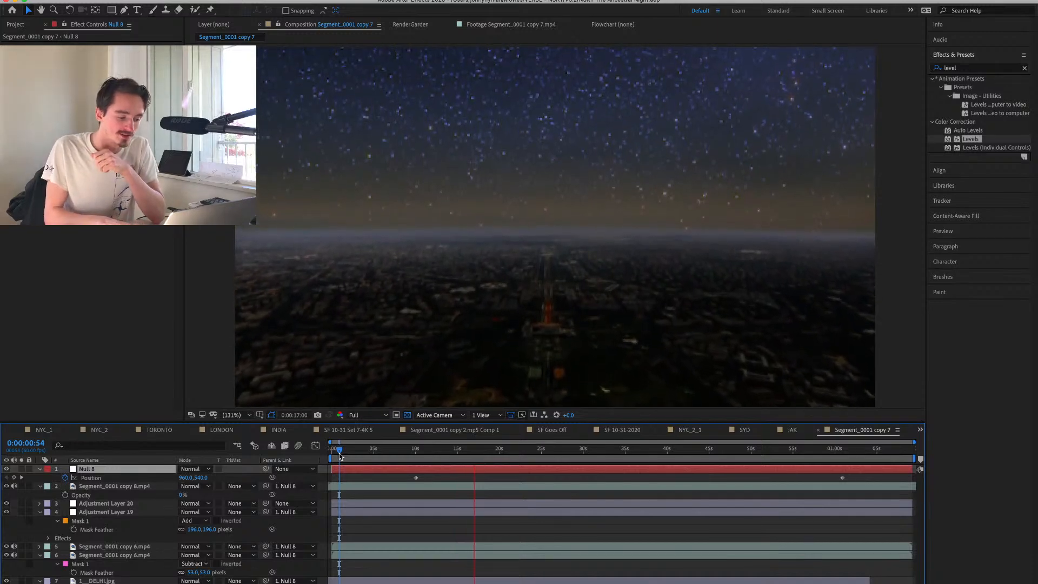
pyautogui.press('space')
pyautogui.click(373, 453)
pyautogui.press('space')
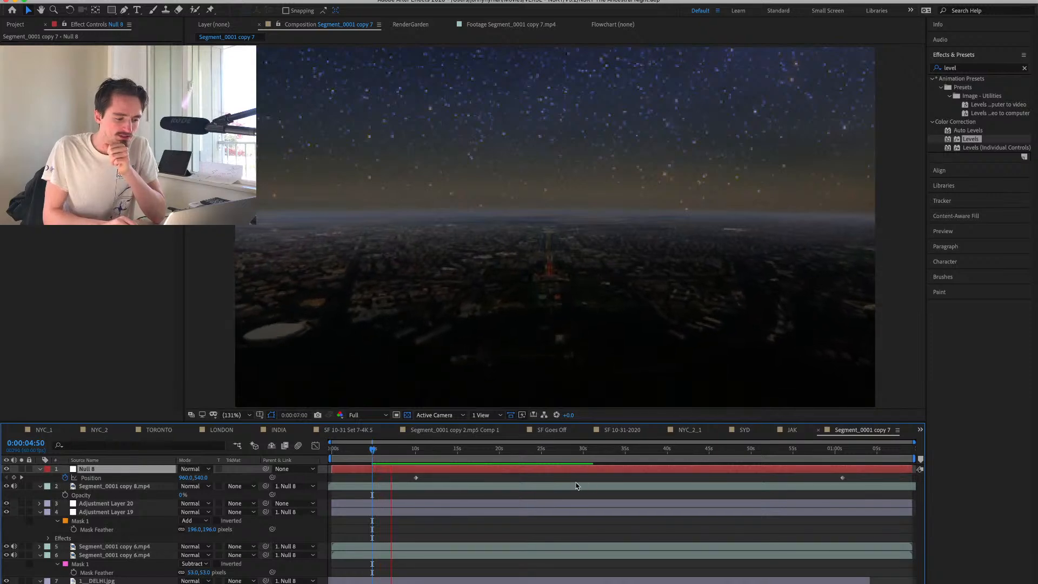
pyautogui.click(450, 451)
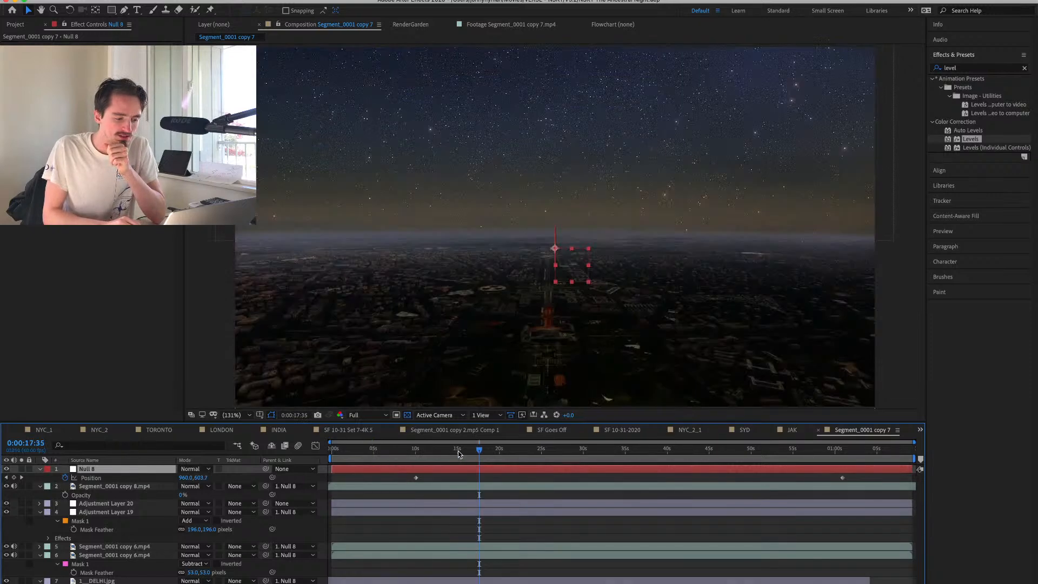
# Keyframe the Opacity of the Segment_0001 copy 8.mp4 layer at 100% at the start of the composition.
pyautogui.click(98, 488)
pyautogui.hotkey('alt', 'shift', 't')
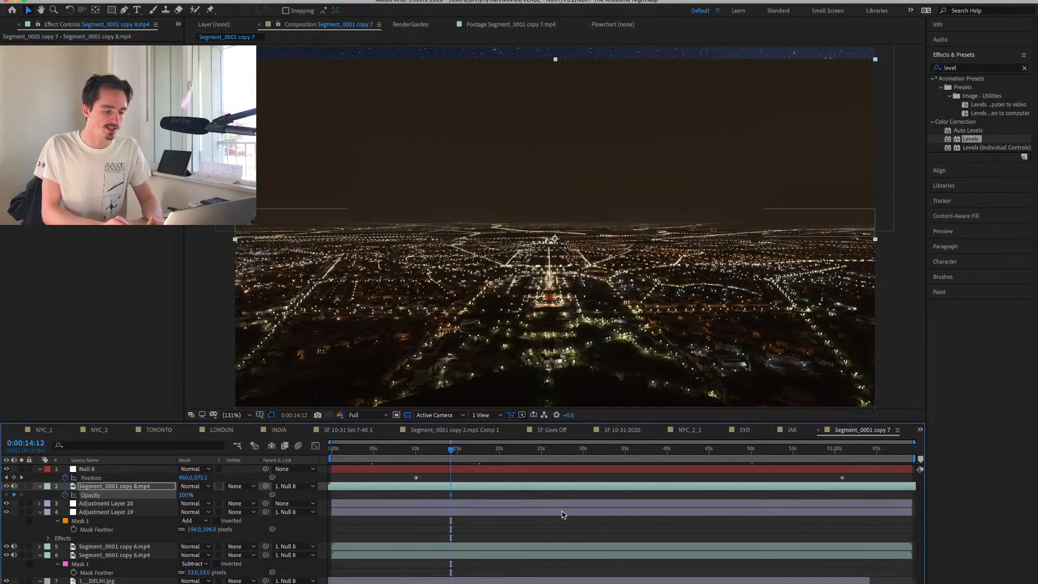
pyautogui.moveTo(438, 456); pyautogui.dragTo(310, 463)
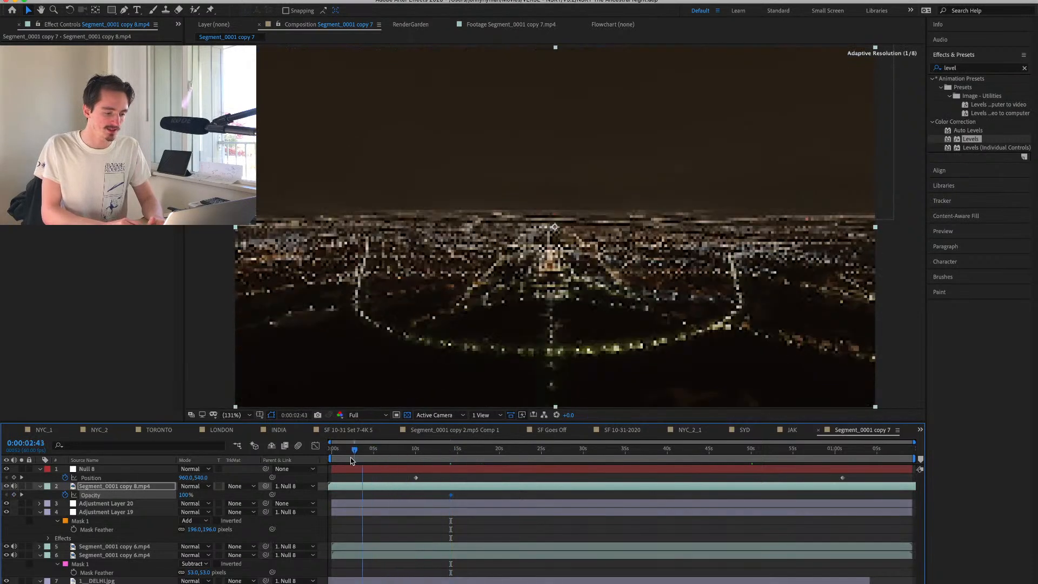
pyautogui.moveTo(451, 494); pyautogui.dragTo(336, 496)
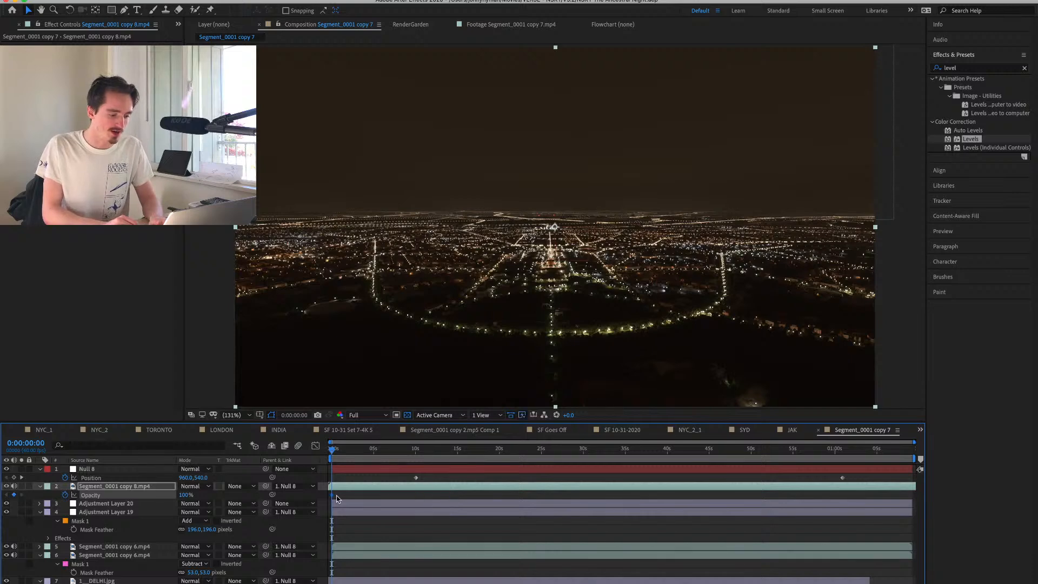
# Set the copy 8 layer's Opacity to 0% at 0:00:10:02 and play back the fade from the beginning.
pyautogui.click(417, 451)
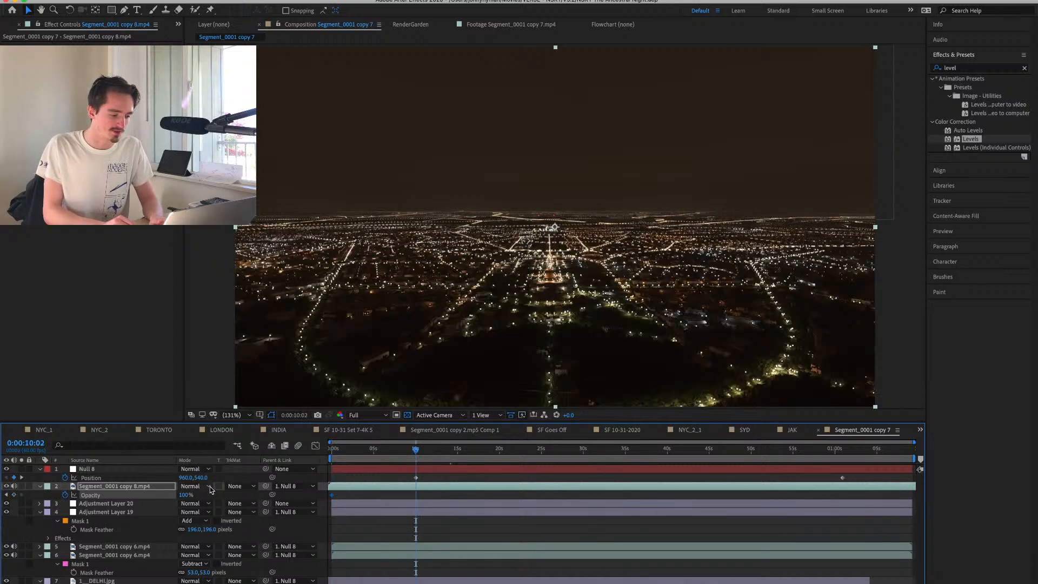
pyautogui.click(186, 495)
pyautogui.write('0')
pyautogui.press('Return')
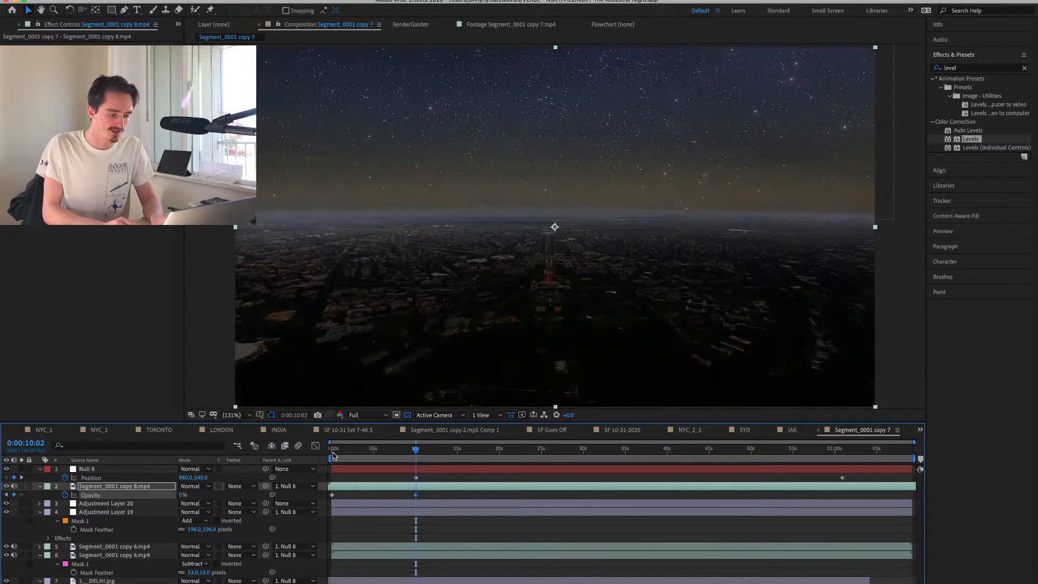
pyautogui.click(334, 456)
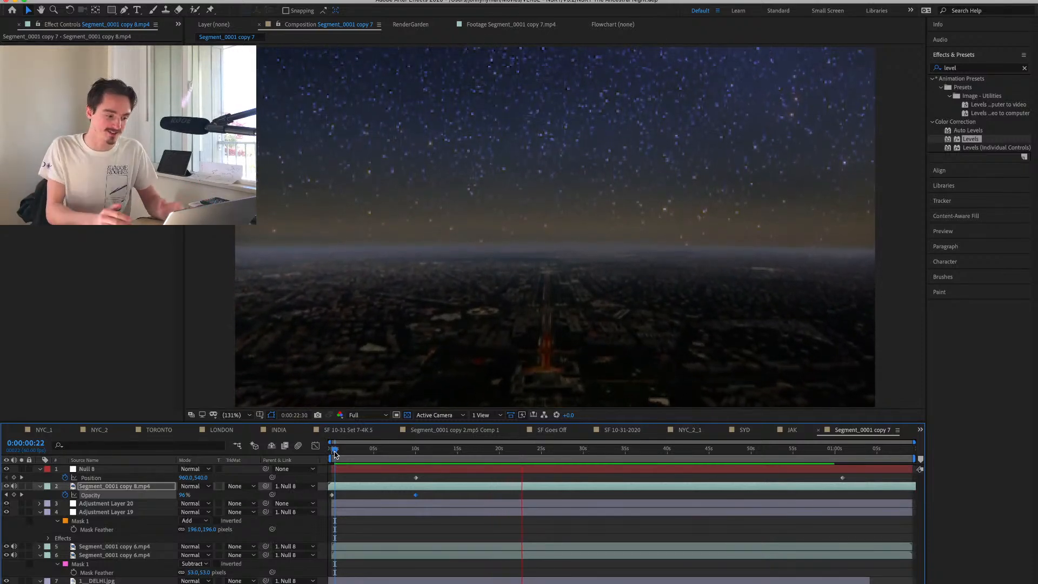
# Rename the Segment_0001 copy 7 composition as IND.
pyautogui.click(8, 24)
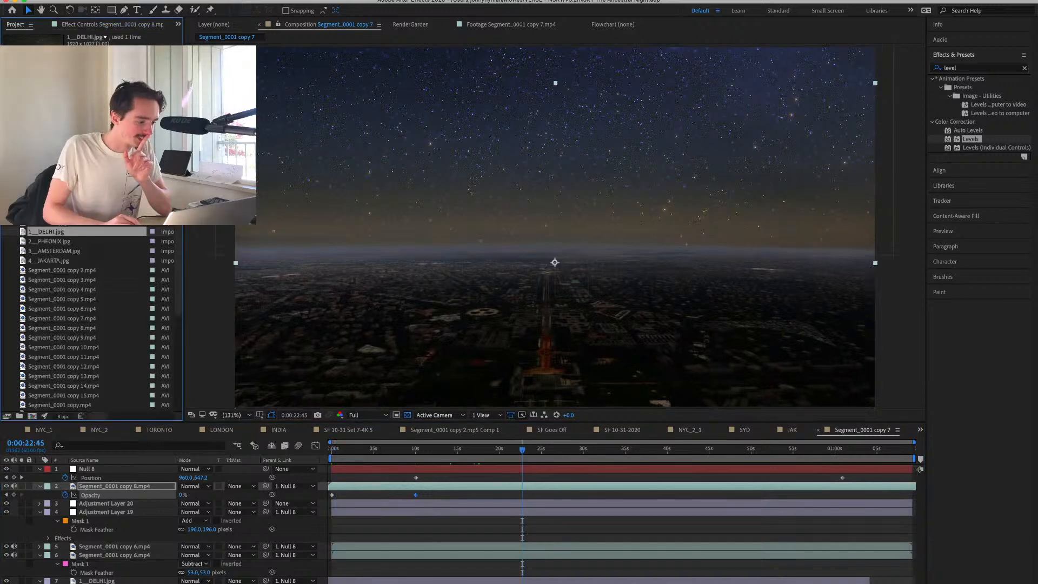
pyautogui.click(62, 173)
pyautogui.press('Return')
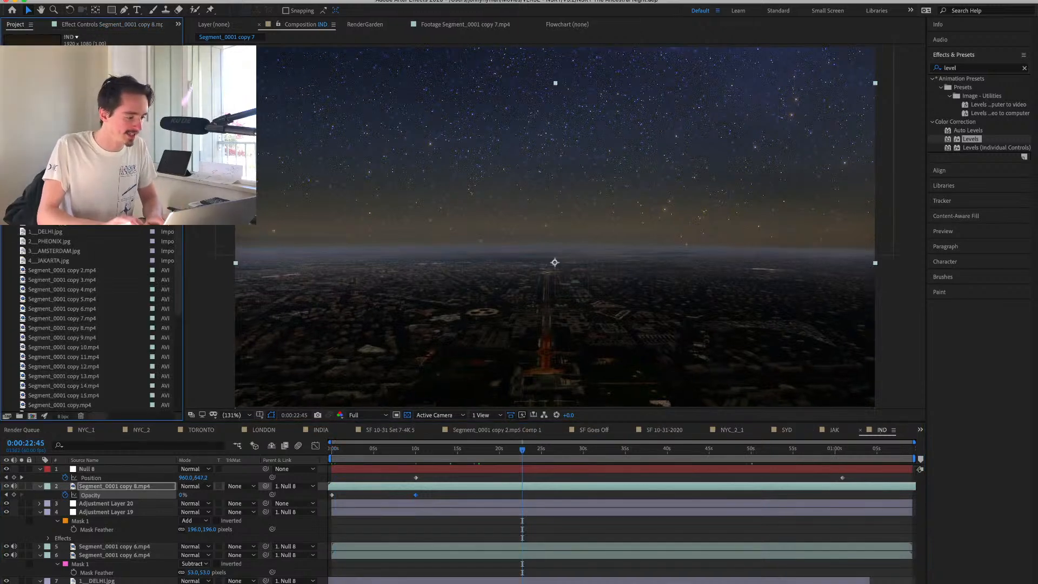
# Examine the Segment_0001 copy 6 through copy 12 clips in the footage viewer, comparing the day and night recordings.
pyautogui.click(56, 244)
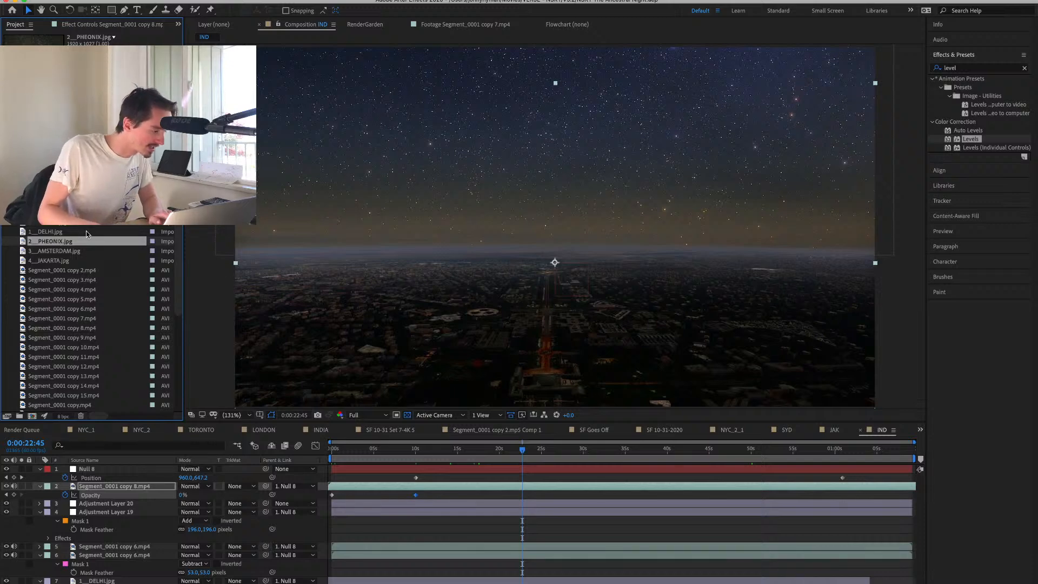
pyautogui.click(75, 301)
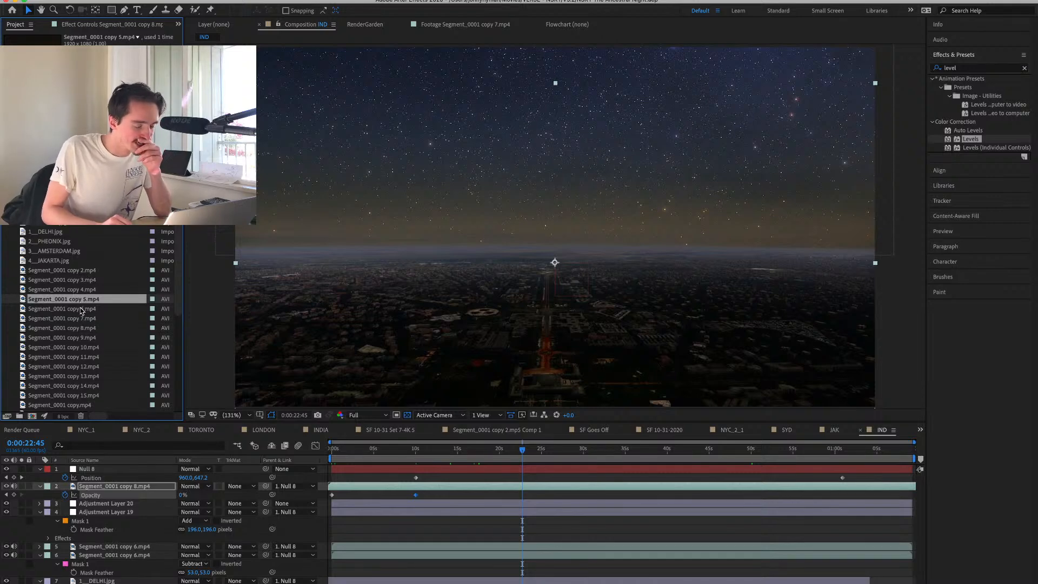
pyautogui.doubleClick(81, 309)
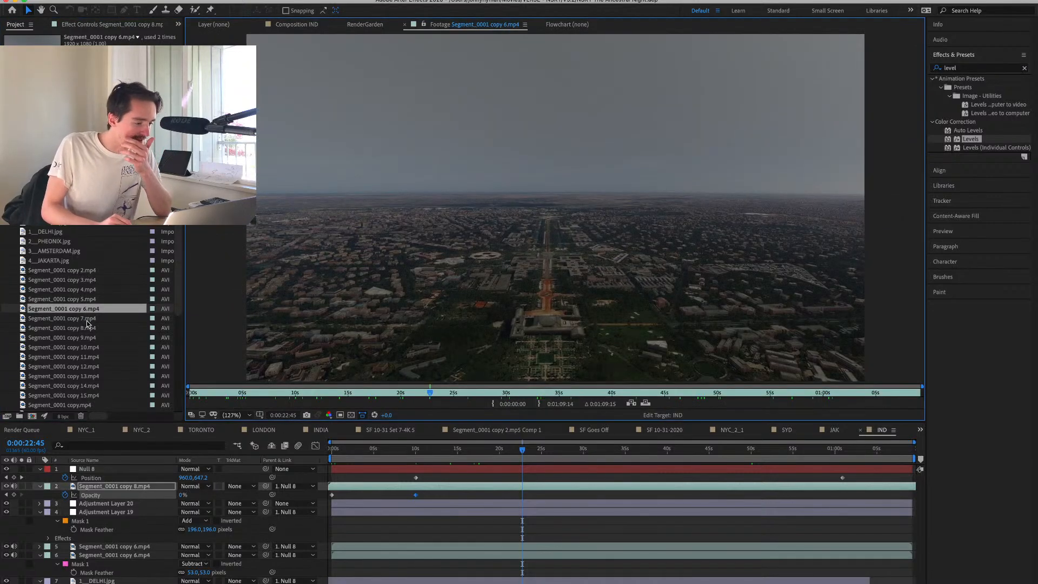
pyautogui.doubleClick(87, 319)
pyautogui.doubleClick(77, 328)
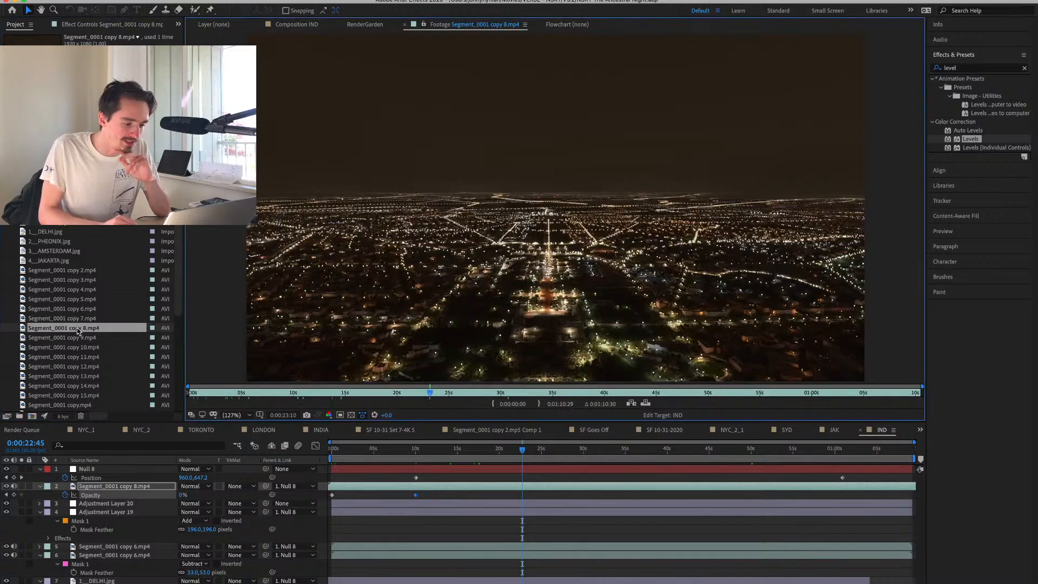
pyautogui.doubleClick(76, 337)
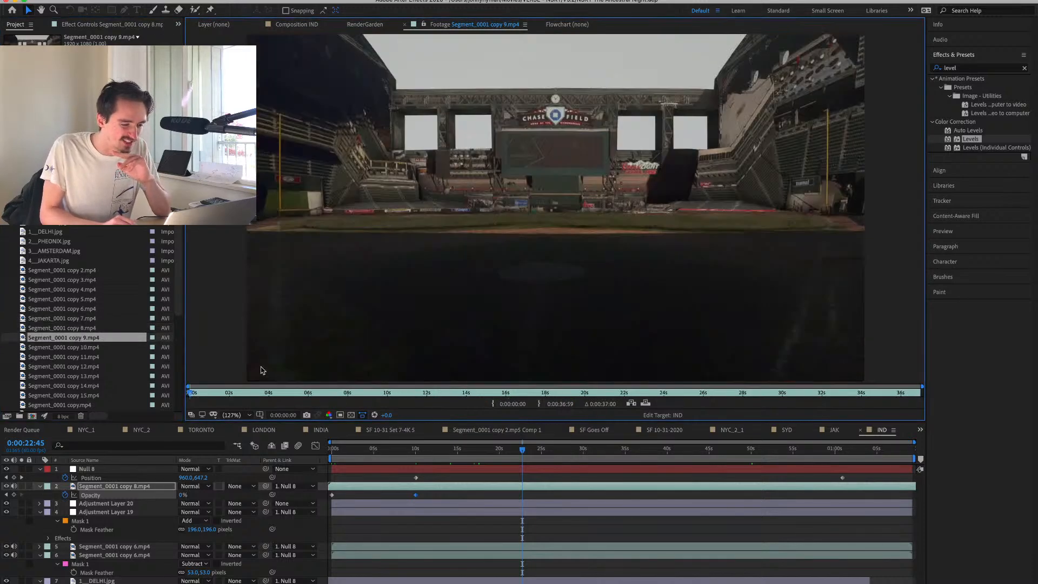
pyautogui.doubleClick(81, 349)
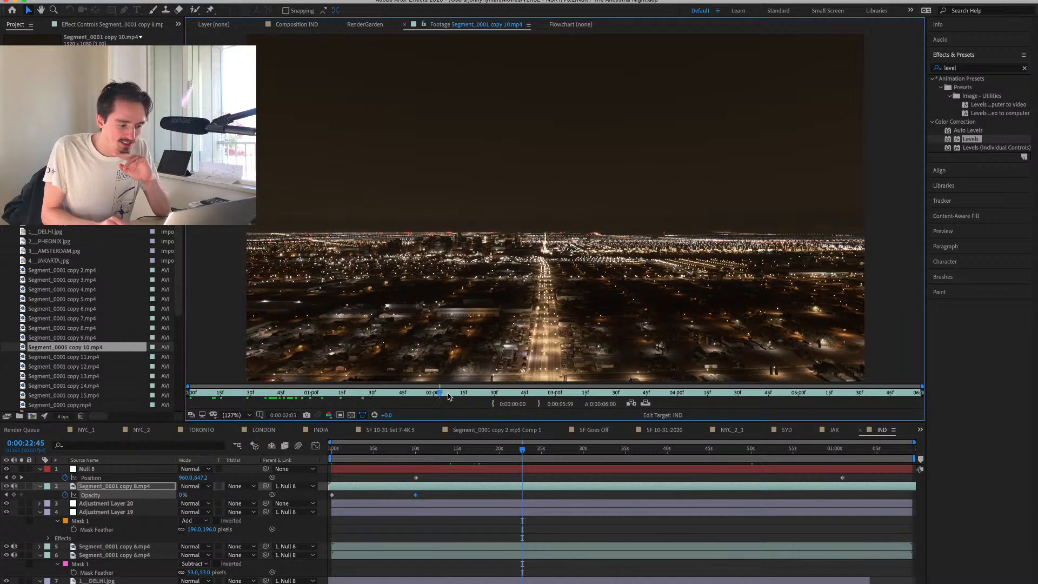
pyautogui.moveTo(448, 396); pyautogui.dragTo(138, 413)
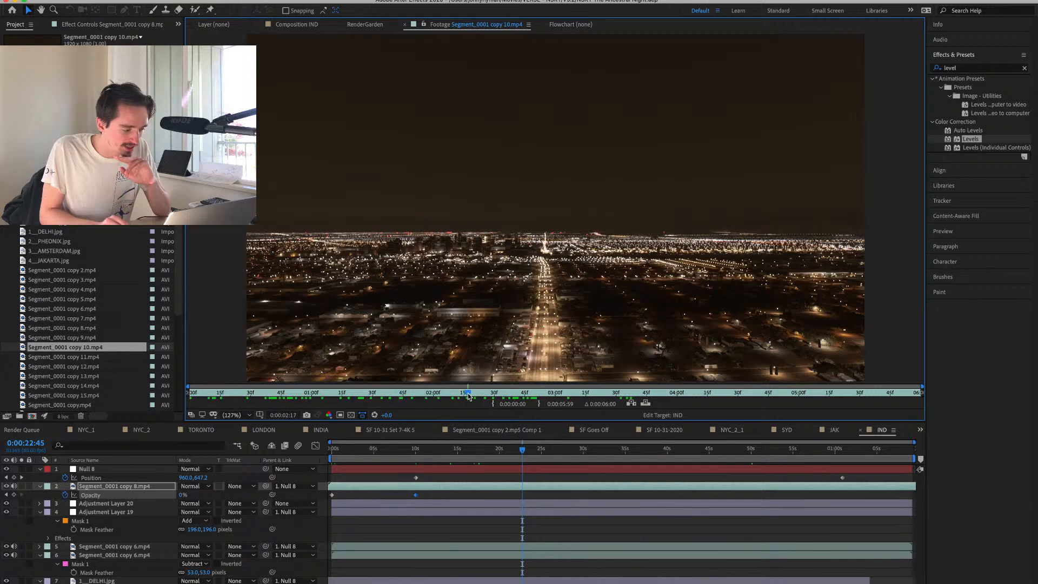
pyautogui.doubleClick(69, 358)
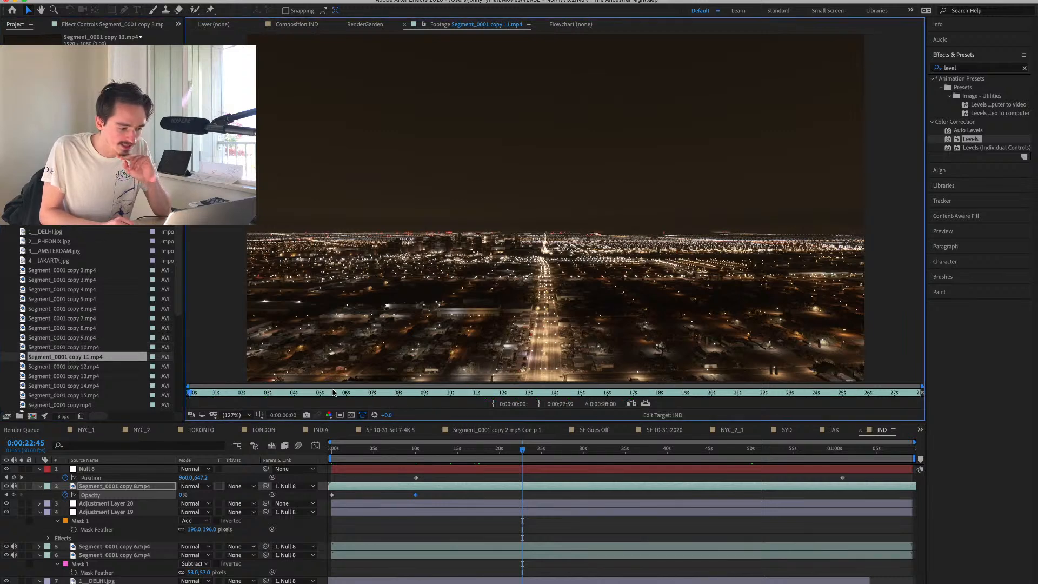
pyautogui.doubleClick(81, 366)
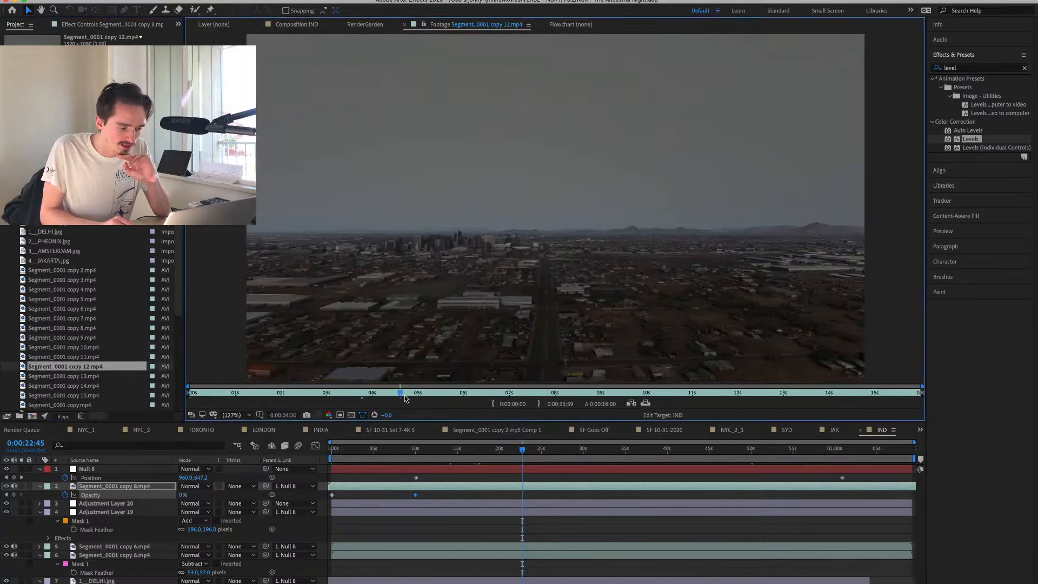
pyautogui.moveTo(406, 398)
pyautogui.mouseDown()
pyautogui.moveTo(462, 399)
pyautogui.moveTo(350, 401)
pyautogui.moveTo(395, 410)
pyautogui.mouseUp()
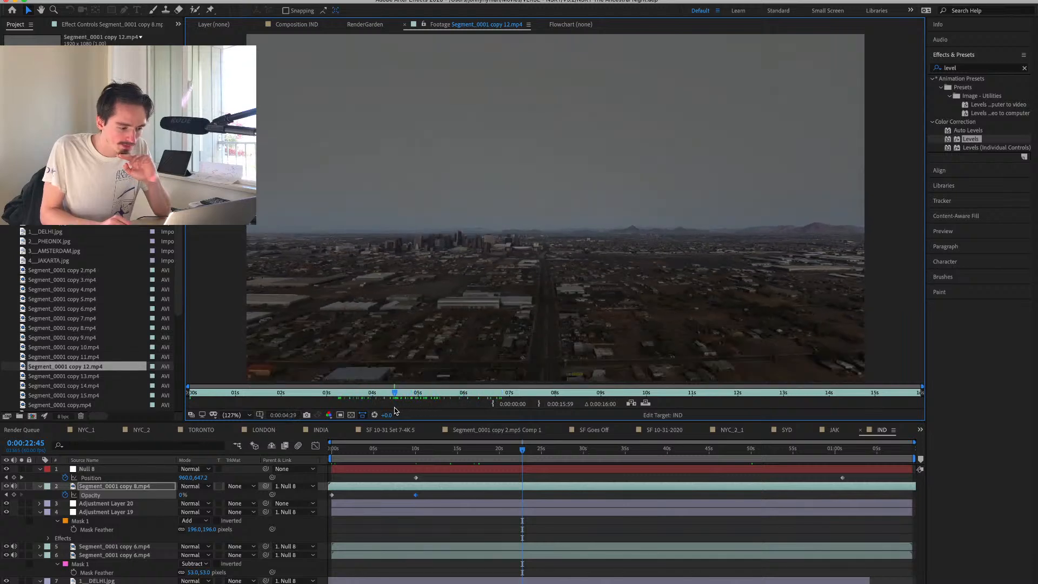
# Create a single composition from Segment_0001 copy 12.mp4 and Segment_0001 copy 11.mp4, with copy 12 as the upper layer.
pyautogui.click(81, 377)
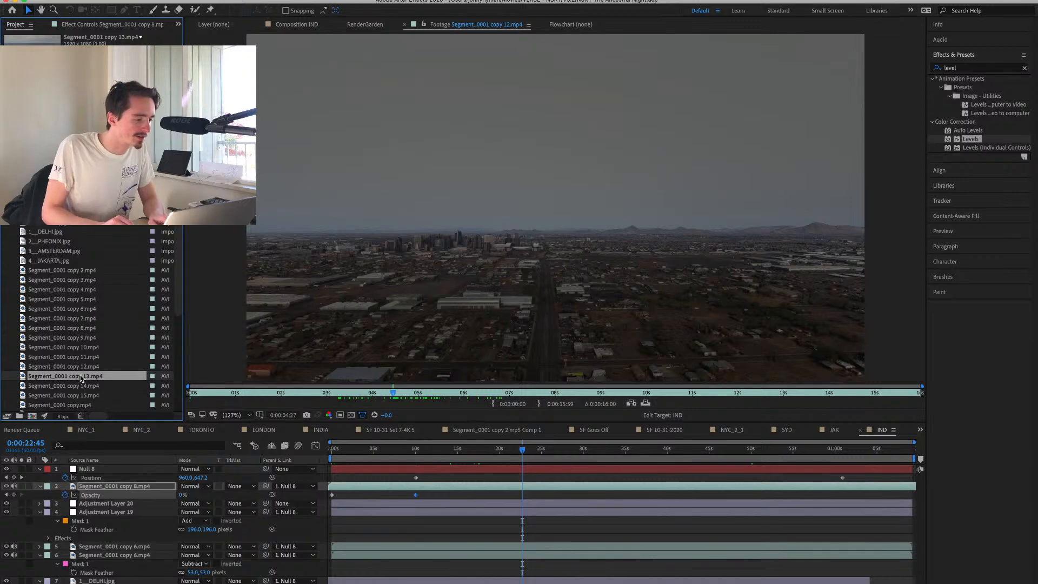
pyautogui.click(82, 367)
pyautogui.keyDown('shift'); pyautogui.click(83, 358); pyautogui.keyUp('shift')
pyautogui.rightClick(107, 357)
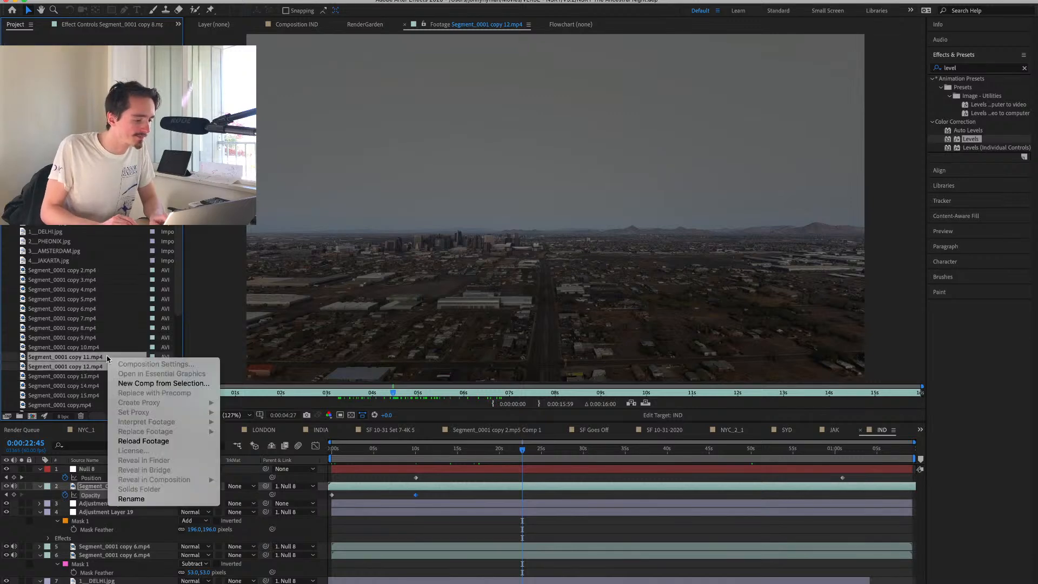
pyautogui.click(154, 382)
pyautogui.press('Return')
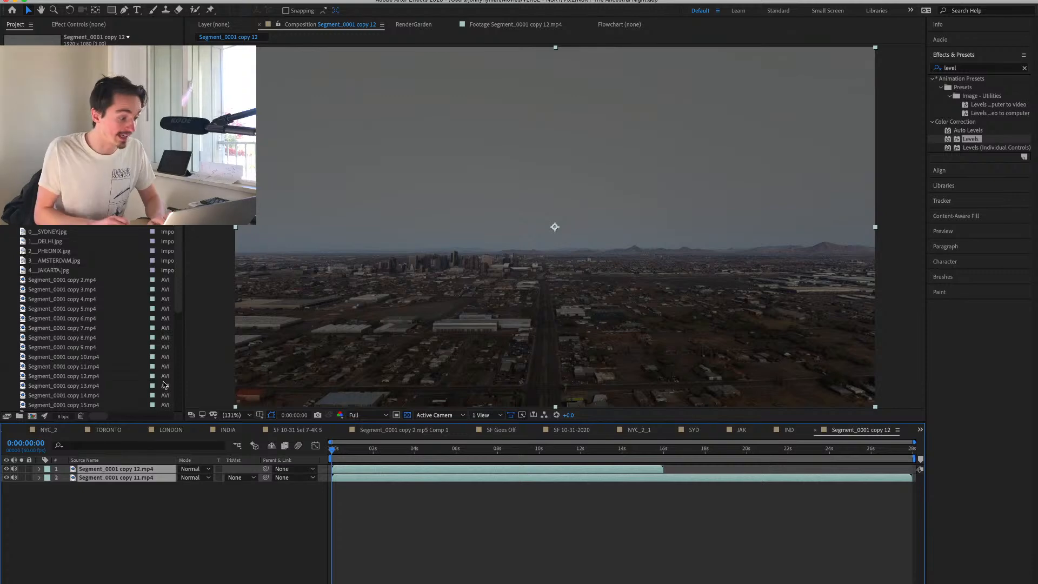
# Reduce the Segment_0001 copy 12.mp4 layer's Opacity to 27% and play from 0:00:04:50 to check its sync with the night clip.
pyautogui.click(450, 499)
pyautogui.moveTo(388, 448); pyautogui.dragTo(485, 449)
pyautogui.click(147, 470)
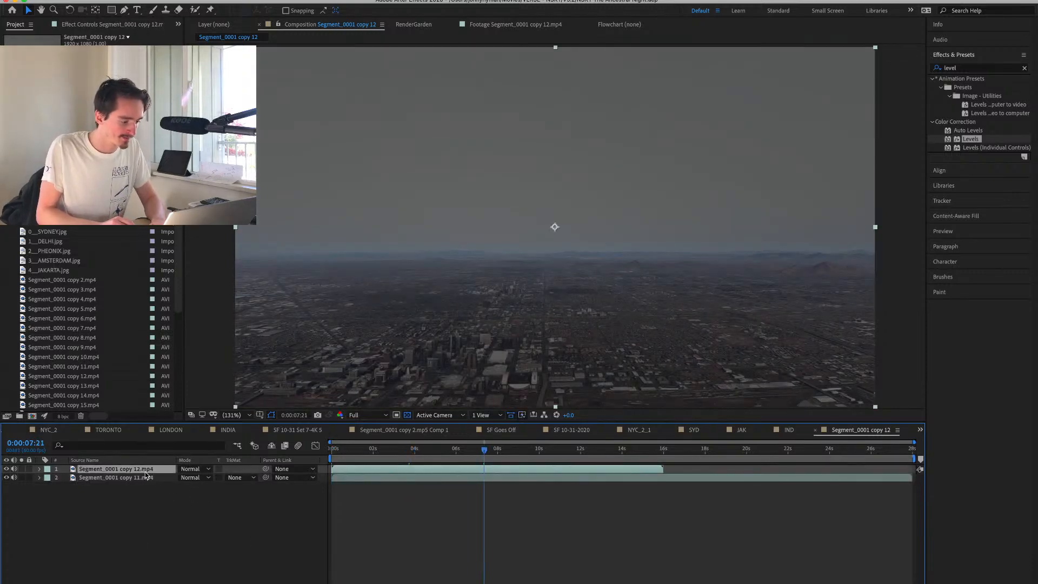
pyautogui.press('t')
pyautogui.moveTo(185, 478); pyautogui.dragTo(146, 478)
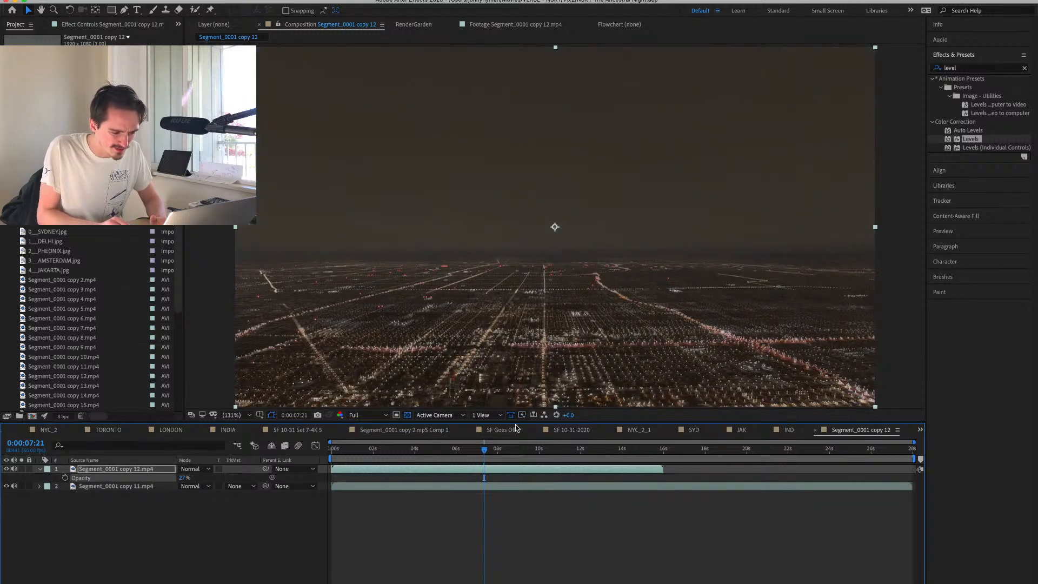
pyautogui.click(432, 449)
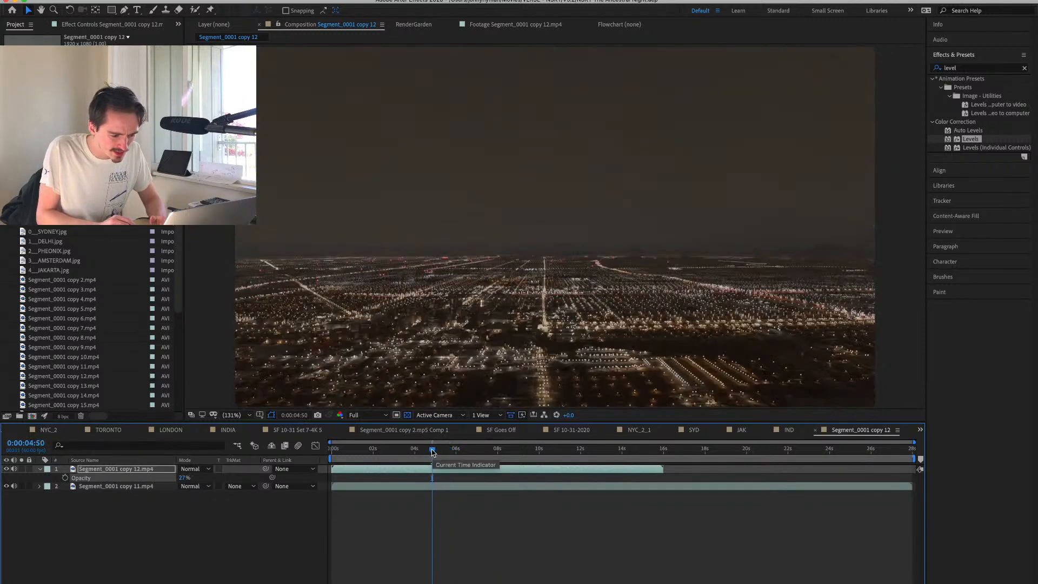
pyautogui.press('space')
pyautogui.press('space')
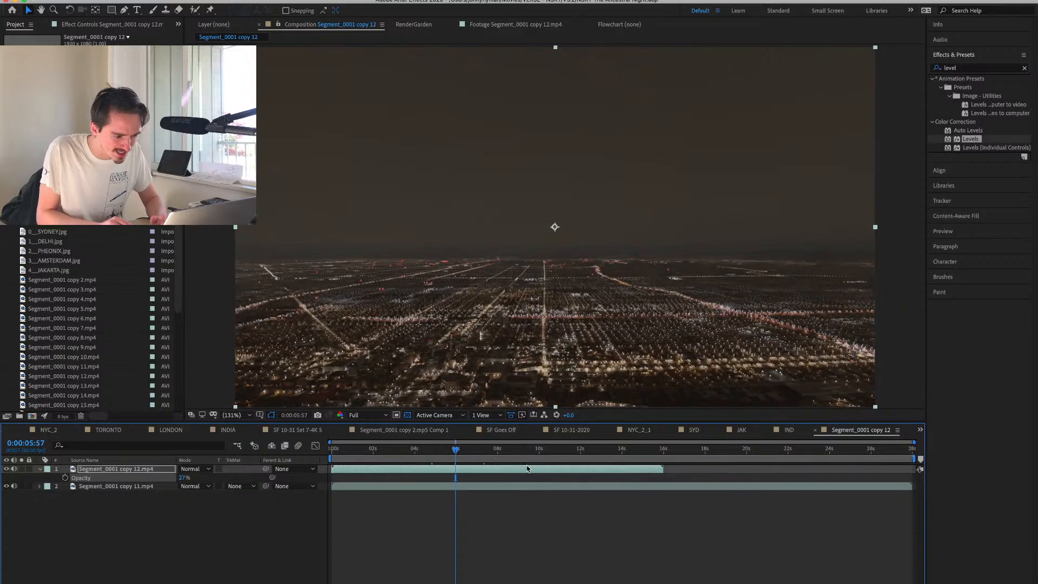
# Set the copy 12 layer's Opacity to 59%, preview the overlap, and shift the layer slightly earlier in time.
pyautogui.write('59')
pyautogui.press('Return')
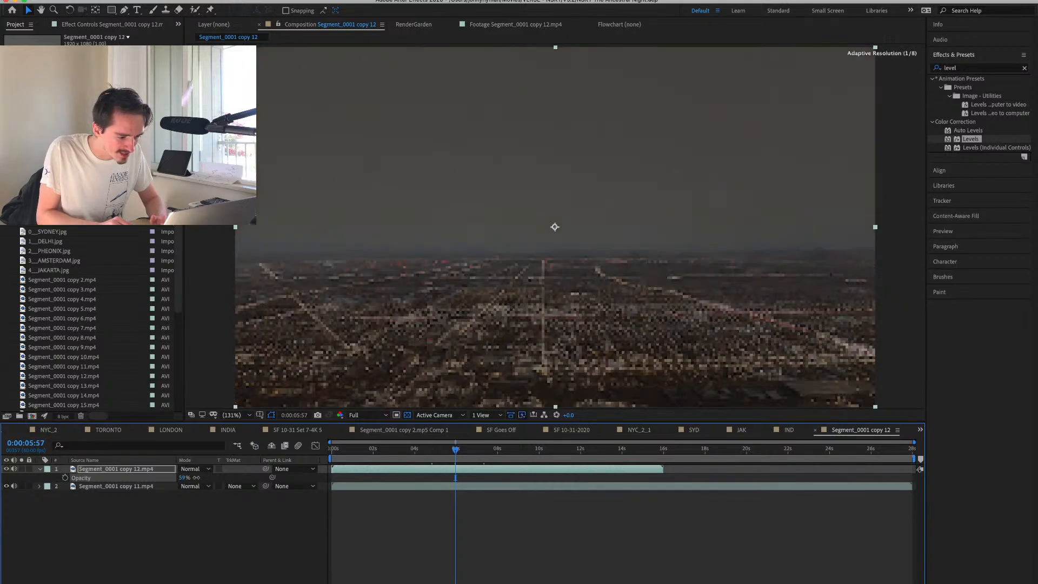
pyautogui.press('space')
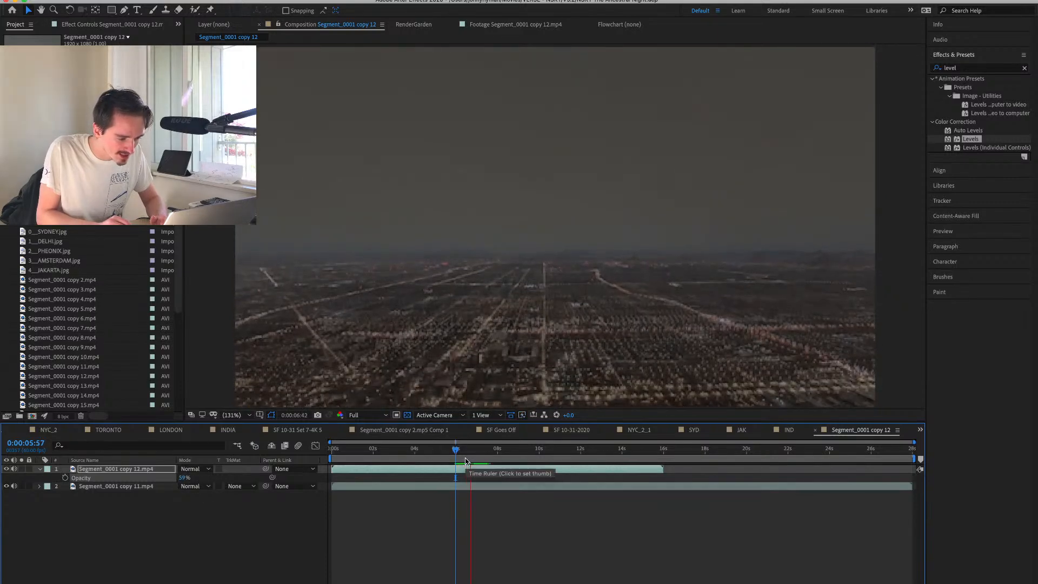
pyautogui.press('space')
pyautogui.moveTo(483, 469)
pyautogui.mouseDown()
pyautogui.moveTo(451, 477)
pyautogui.moveTo(498, 481)
pyautogui.moveTo(478, 481)
pyautogui.mouseUp()
# Change the copy 12 layer's blending mode to Classic Difference and raise its Opacity to 100%.
pyautogui.click(189, 470)
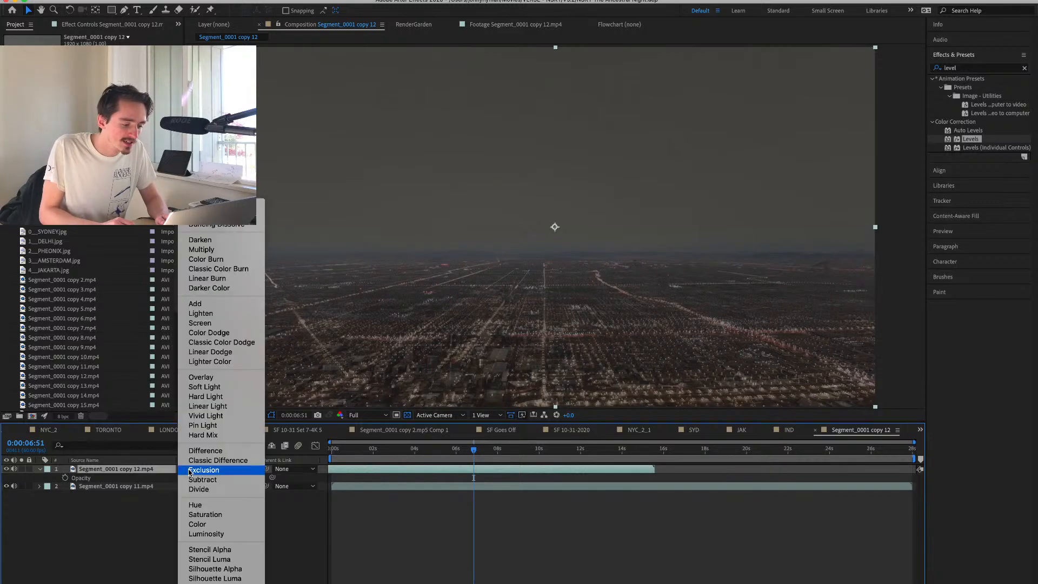
pyautogui.click(215, 462)
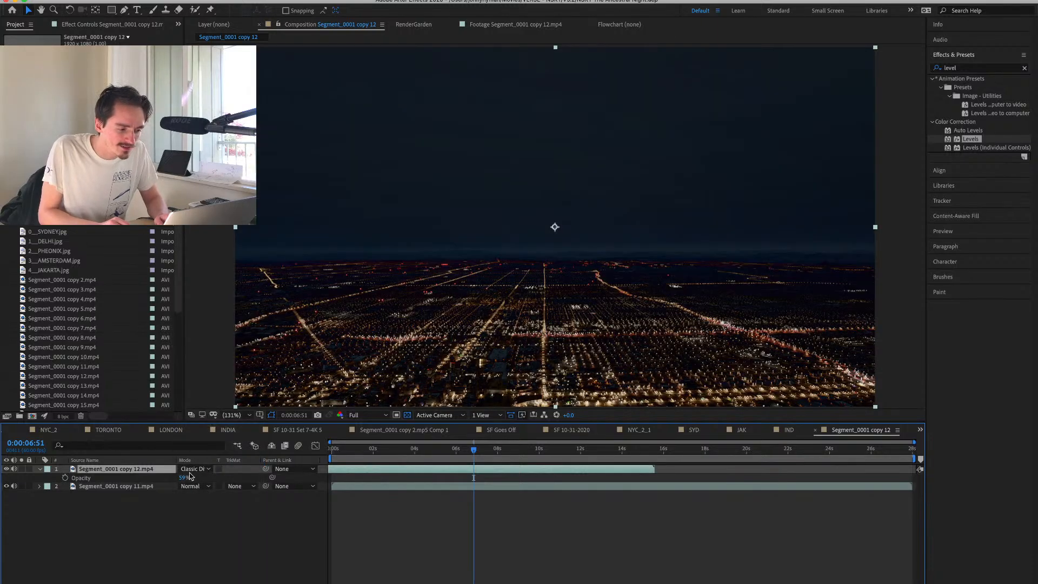
pyautogui.moveTo(184, 479); pyautogui.dragTo(419, 483)
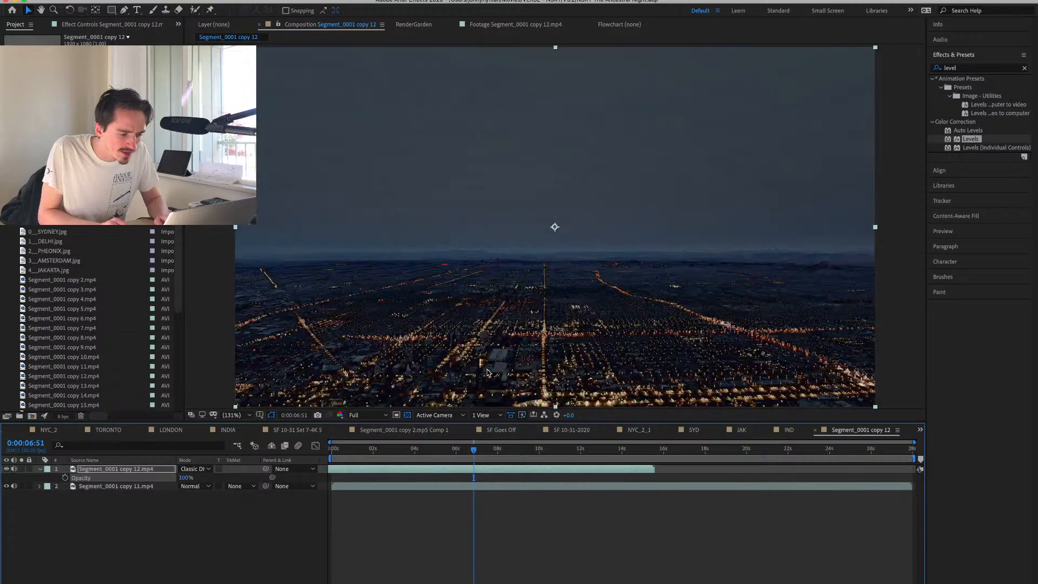
# Slide the copy 12 layer to start about 1.5 seconds in, and play back from 0:00:03:49 to check the alignment.
pyautogui.moveTo(514, 469); pyautogui.dragTo(541, 465)
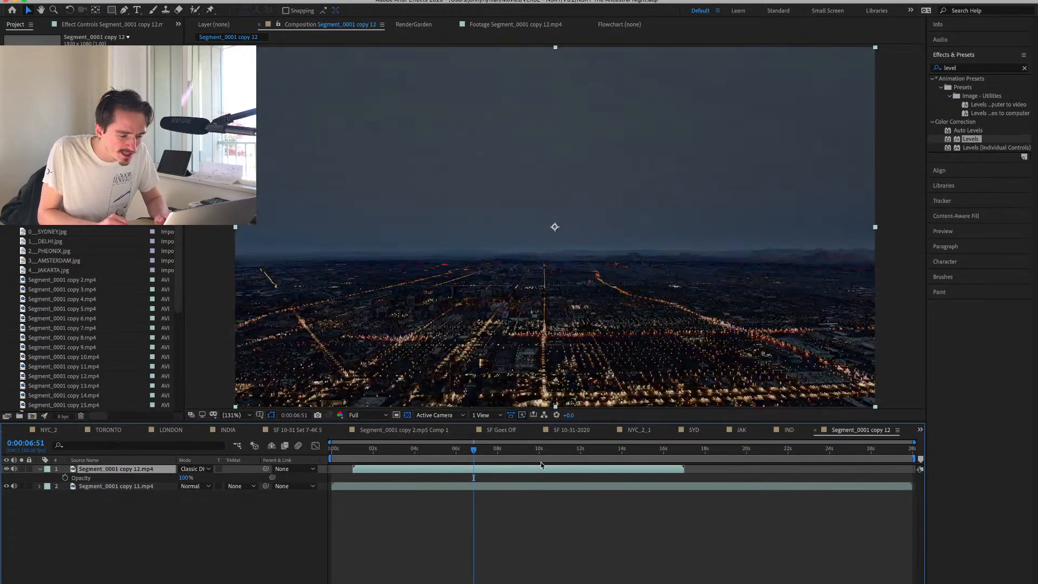
pyautogui.moveTo(540, 466)
pyautogui.mouseDown()
pyautogui.moveTo(501, 469)
pyautogui.moveTo(562, 471)
pyautogui.moveTo(539, 478)
pyautogui.moveTo(545, 483)
pyautogui.mouseUp()
pyautogui.moveTo(468, 449); pyautogui.dragTo(411, 451)
pyautogui.press('space')
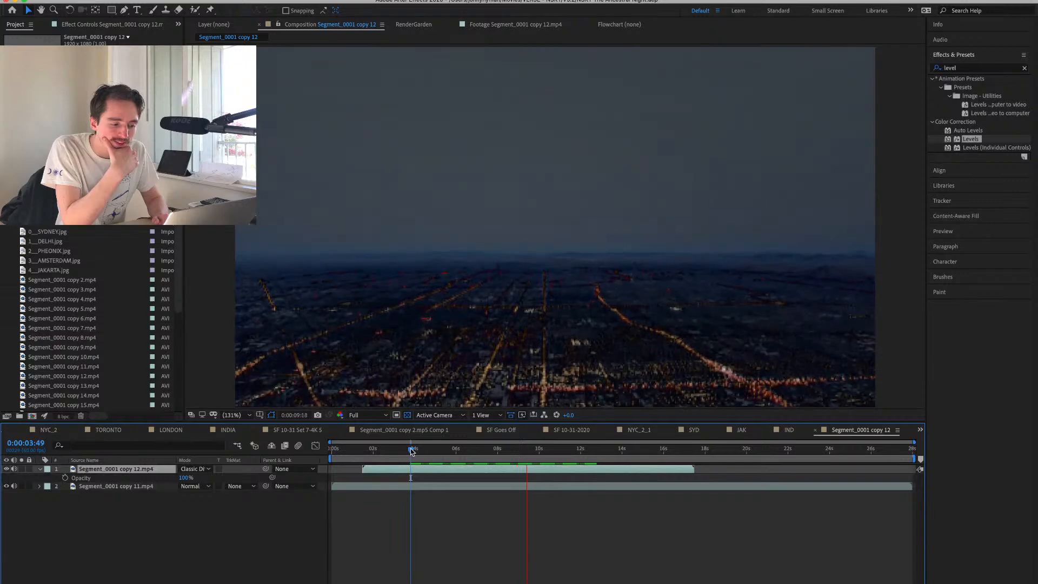
pyautogui.press('space')
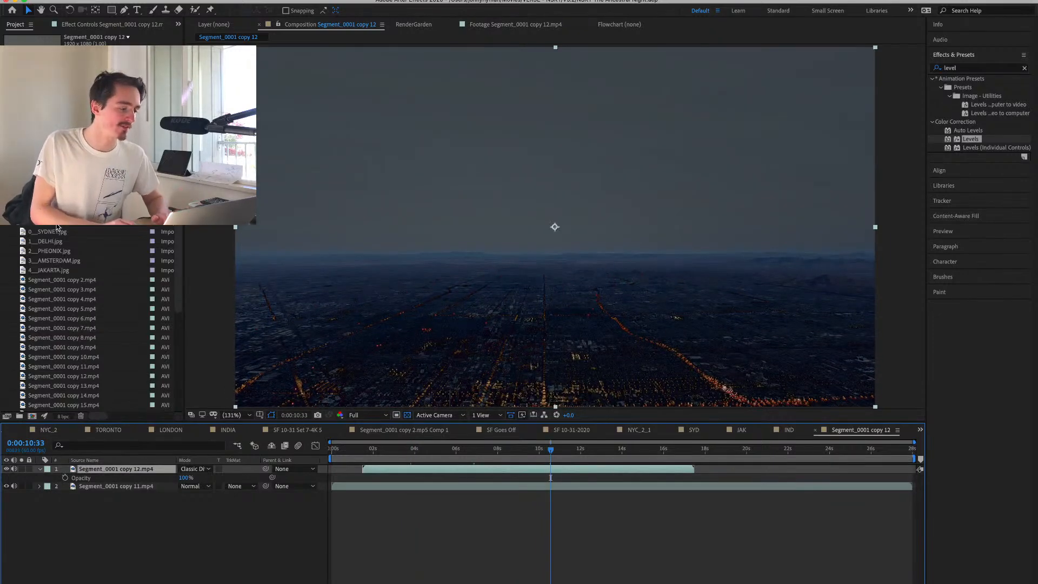
# Preview the Amsterdam clips Segment_0001 copy 13.mp4, copy 14.mp4 and copy 15.mp4 in the footage viewer.
pyautogui.click(92, 146)
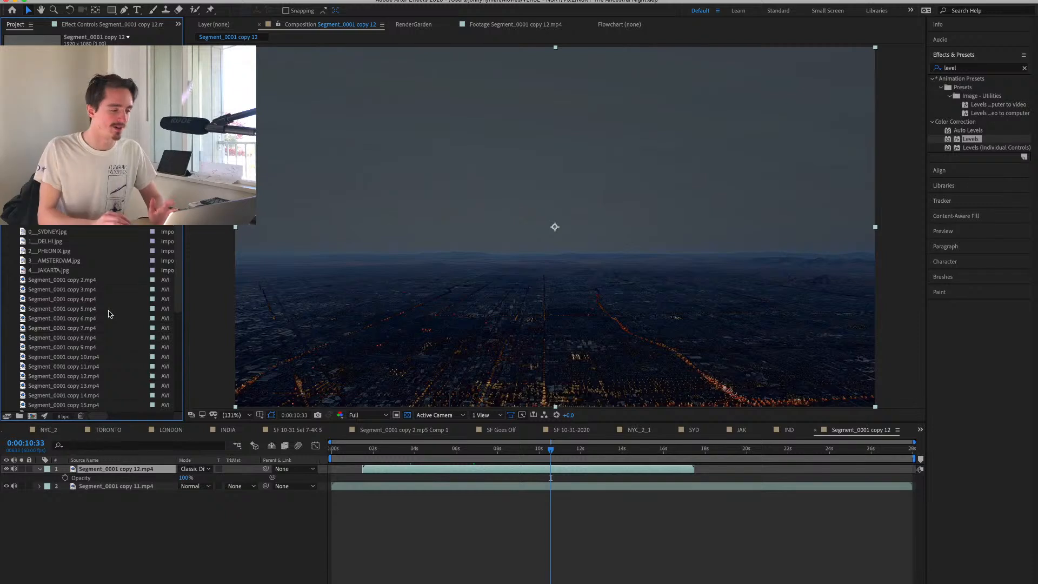
pyautogui.click(64, 261)
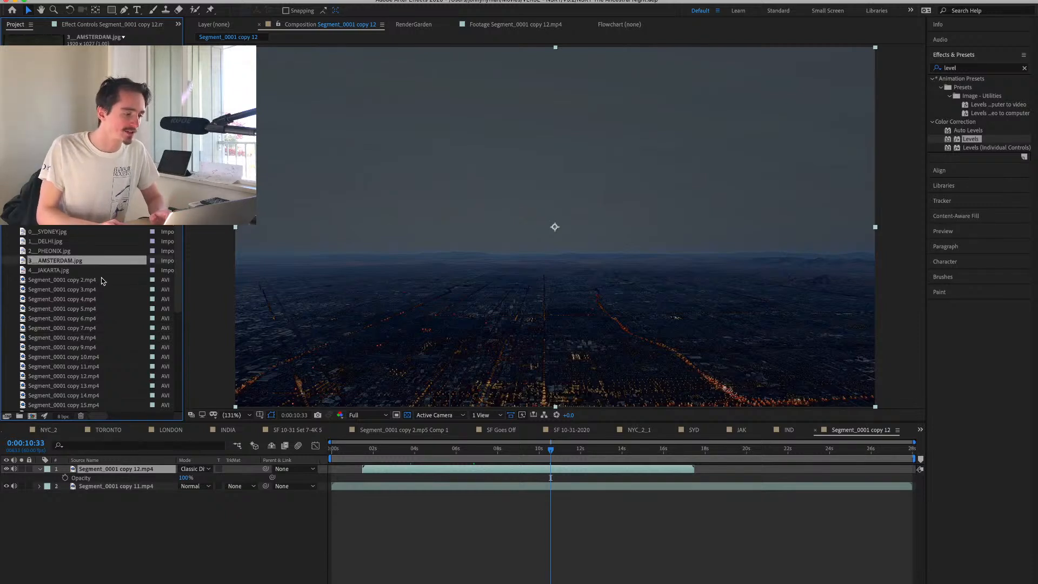
pyautogui.click(103, 337)
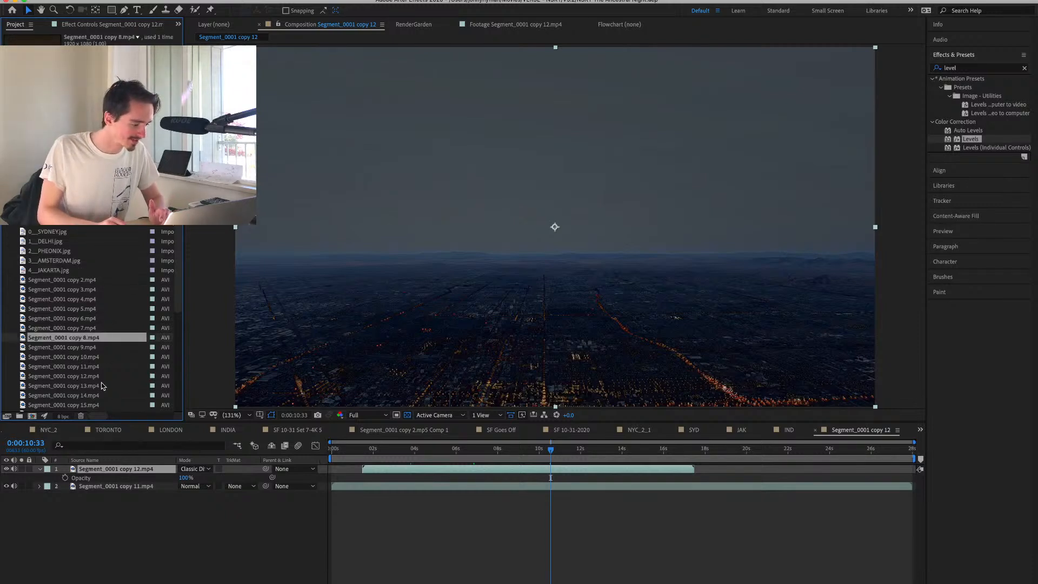
pyautogui.doubleClick(94, 386)
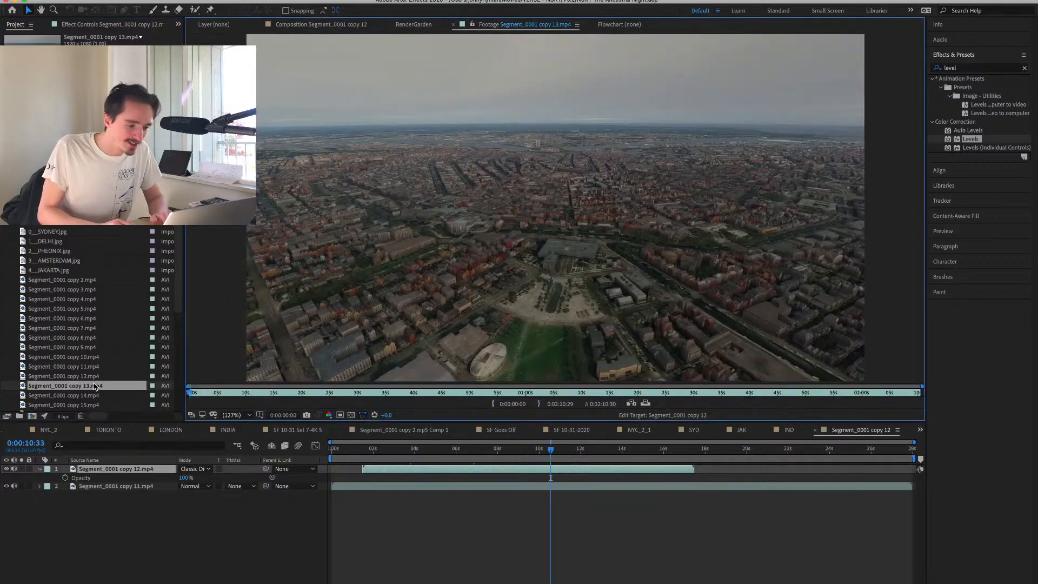
pyautogui.doubleClick(87, 395)
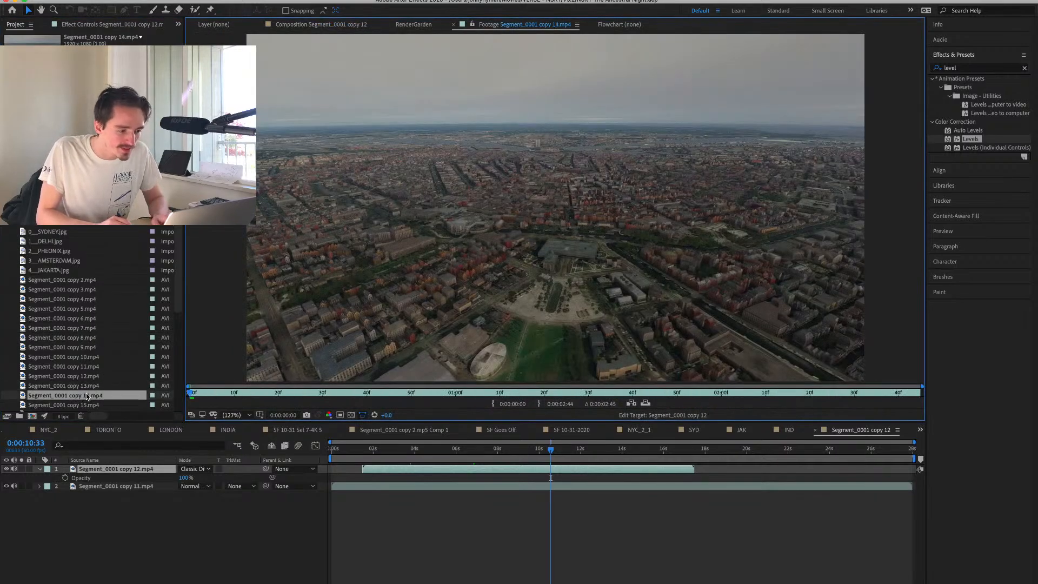
pyautogui.doubleClick(82, 404)
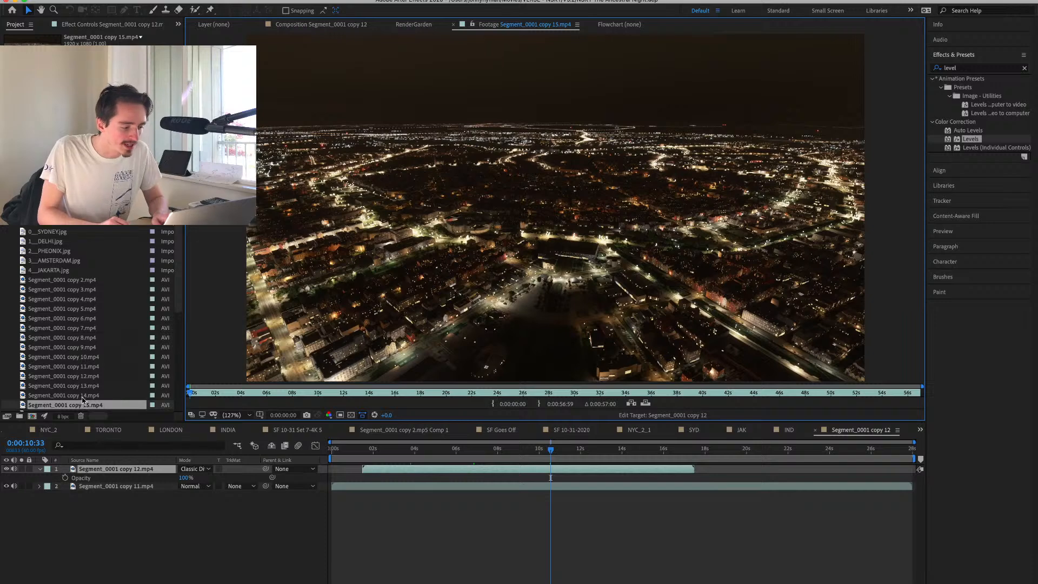
# Create a new composition from Segment_0001 copy 14.mp4 and Segment_0001 copy 15.mp4 and play it from the start.
pyautogui.scroll(-3, 84, 389)
pyautogui.keyDown('shift'); pyautogui.click(92, 338); pyautogui.keyUp('shift')
pyautogui.rightClick(95, 349)
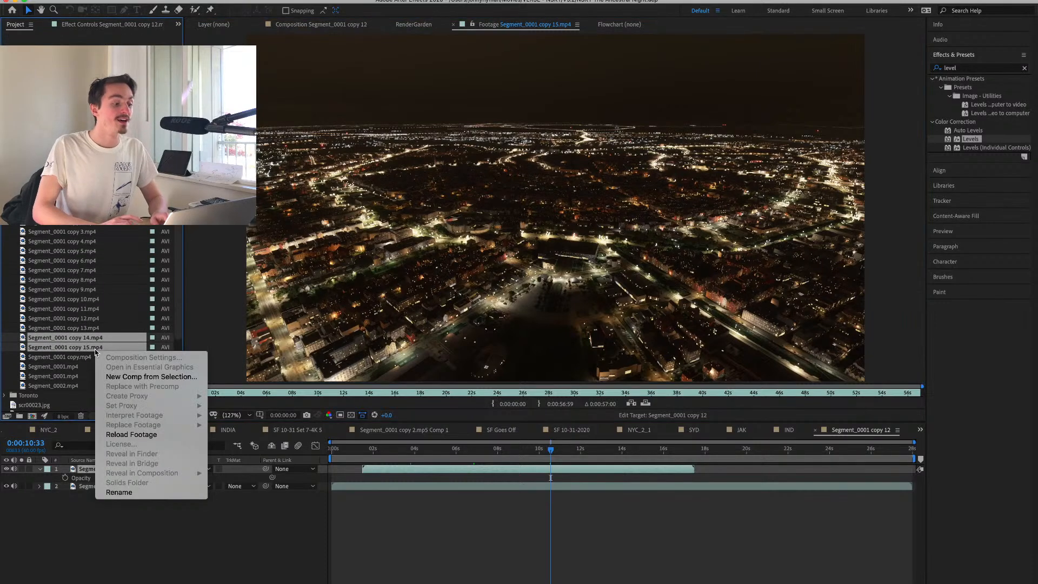
pyautogui.click(127, 376)
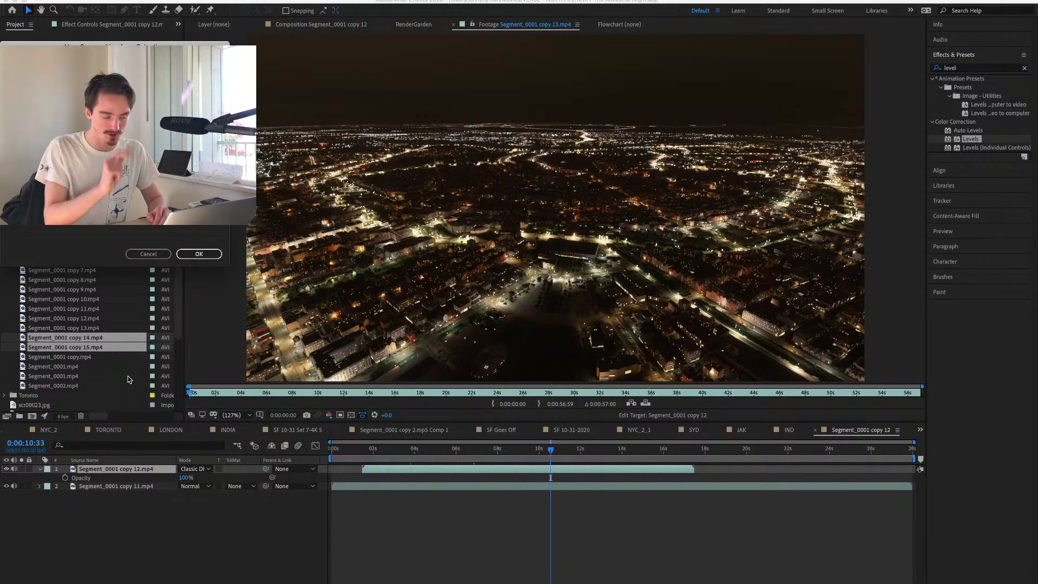
pyautogui.press('Return')
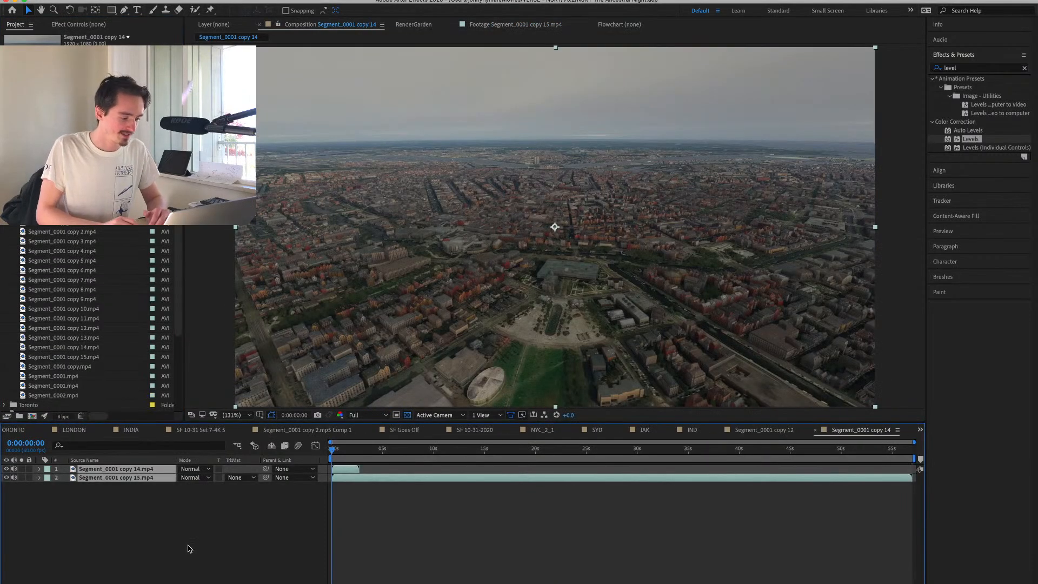
pyautogui.click(189, 549)
pyautogui.press('space')
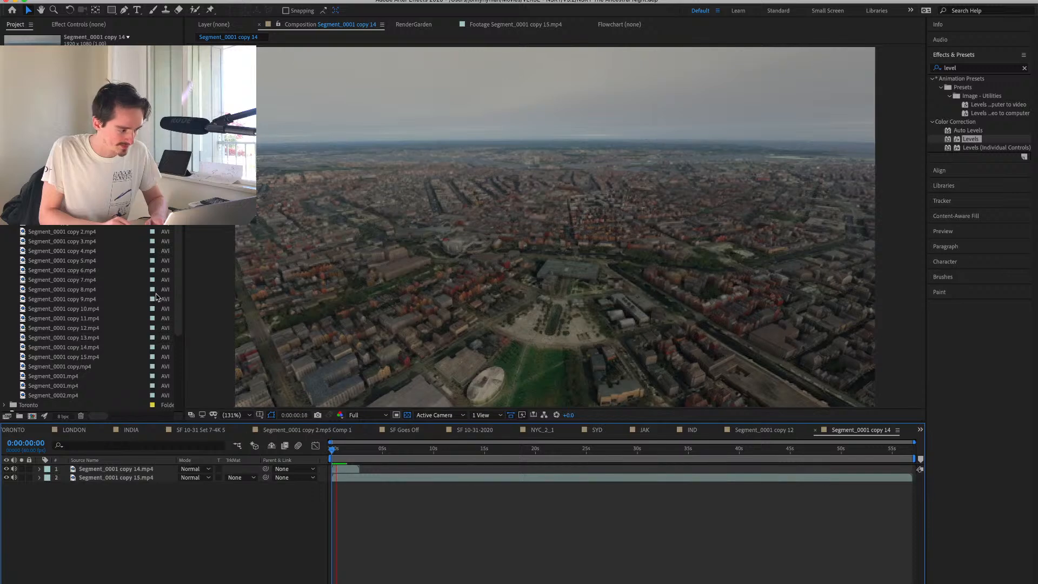
# Replace the copy 14 day clip in the composition with Segment_0001 copy 13.mp4, placed above the copy 15 layer.
pyautogui.moveTo(101, 338); pyautogui.dragTo(131, 483)
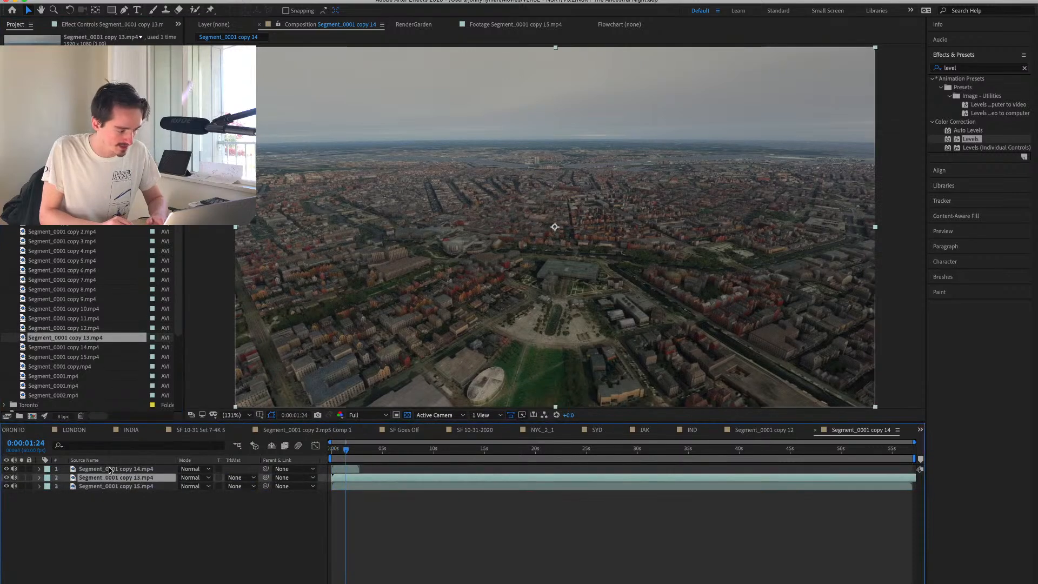
pyautogui.click(110, 470)
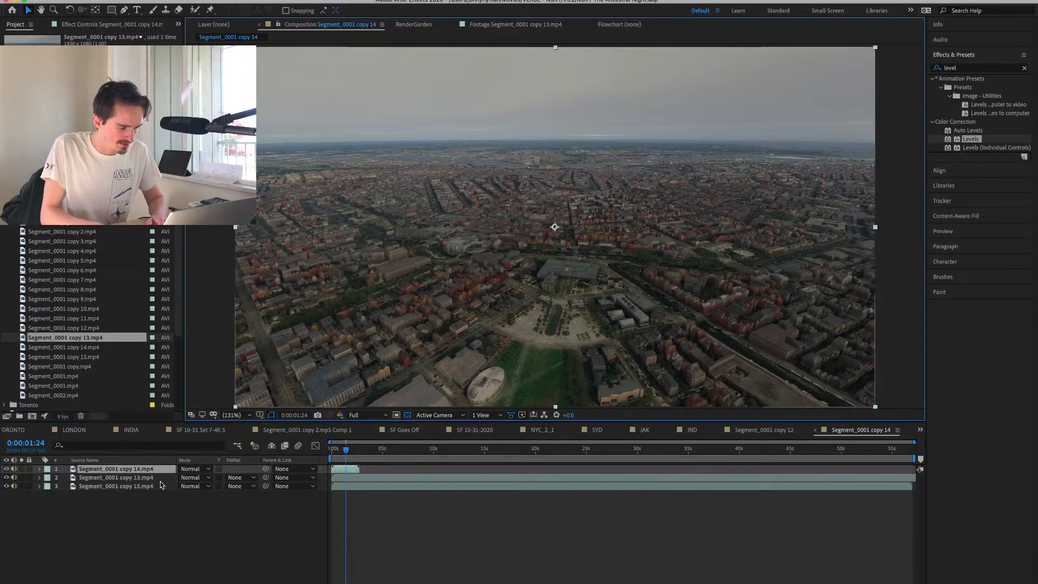
pyautogui.press('Delete')
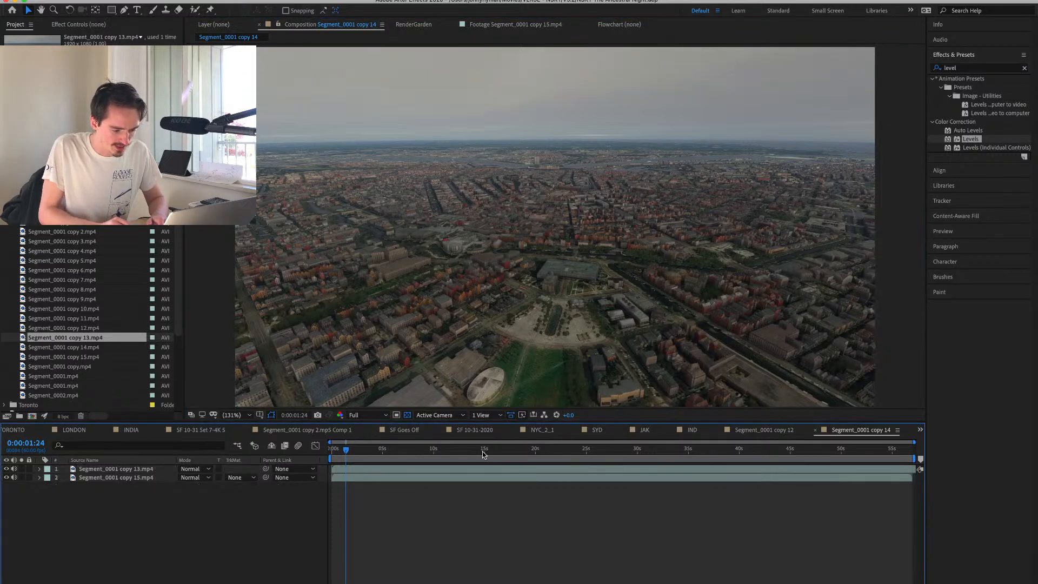
# Lower the Segment_0001 copy 13.mp4 layer's Opacity to 33% and play from 0:00:13:20 and about 19 seconds to check its sync with the night clip.
pyautogui.click(568, 448)
pyautogui.click(128, 469)
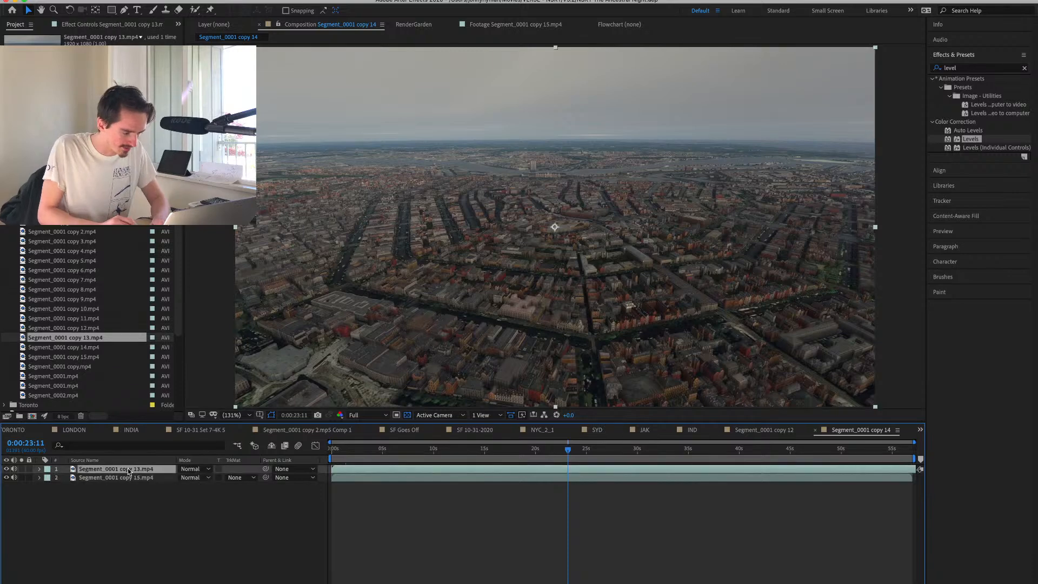
pyautogui.press('t')
pyautogui.moveTo(186, 478); pyautogui.dragTo(151, 480)
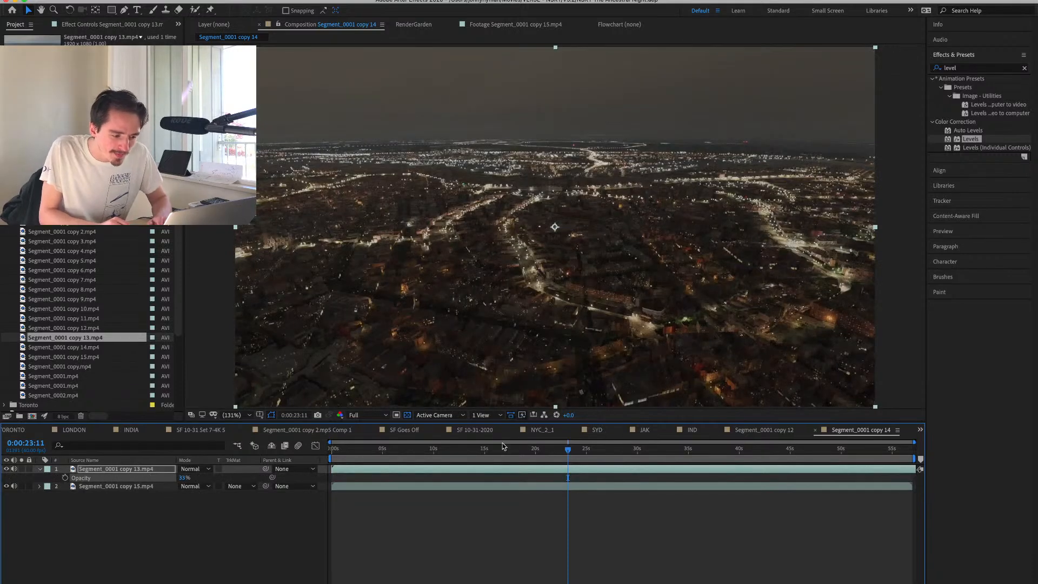
pyautogui.click(468, 448)
pyautogui.press('space')
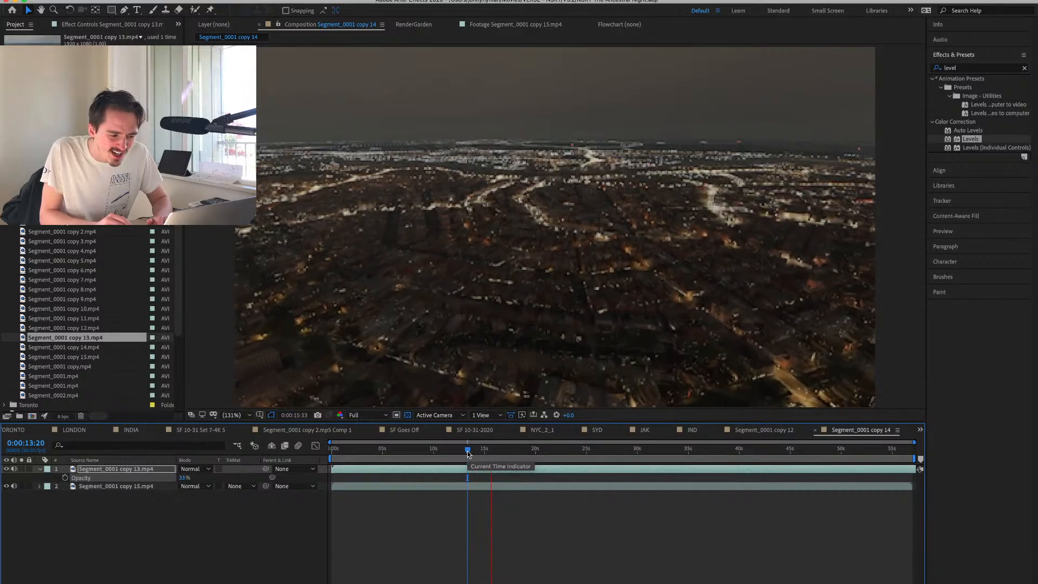
pyautogui.press('space')
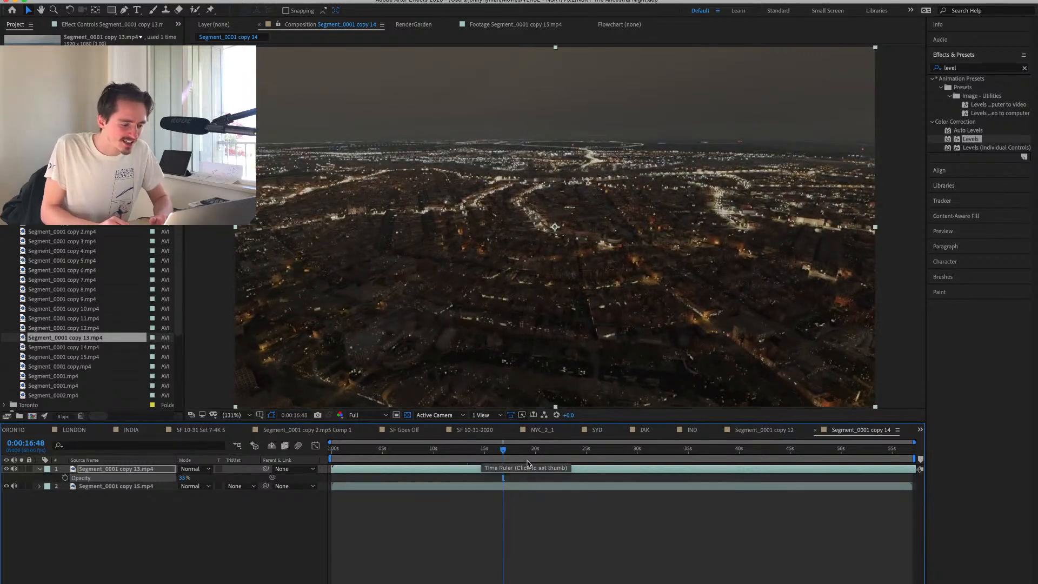
pyautogui.click(527, 450)
pyautogui.press('space')
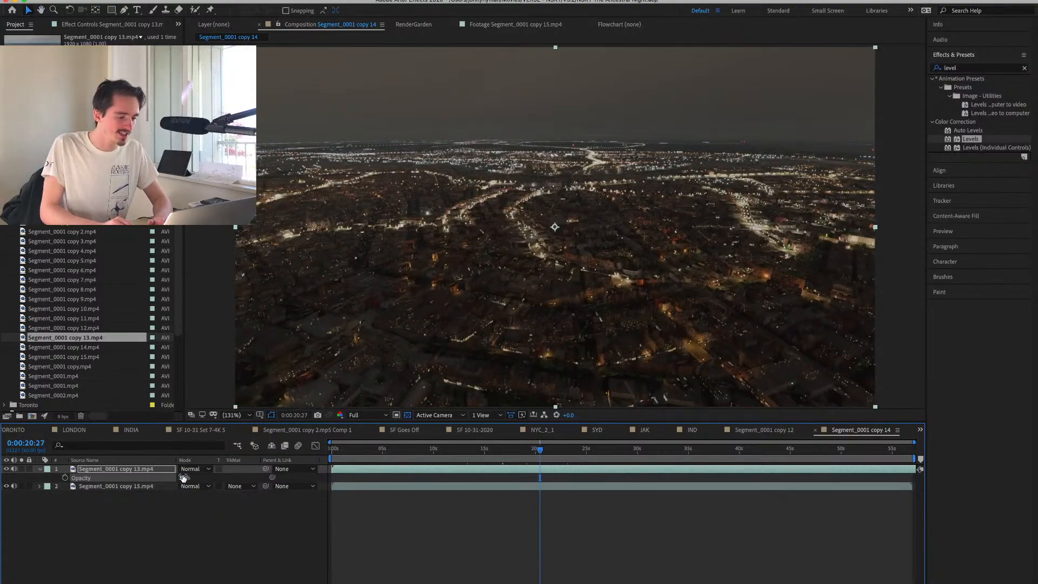
pyautogui.press('space')
# Set the copy 13 layer's Opacity to 55% and slide the copy 15 night layer to start about 19 seconds in.
pyautogui.moveTo(364, 476); pyautogui.dragTo(405, 530)
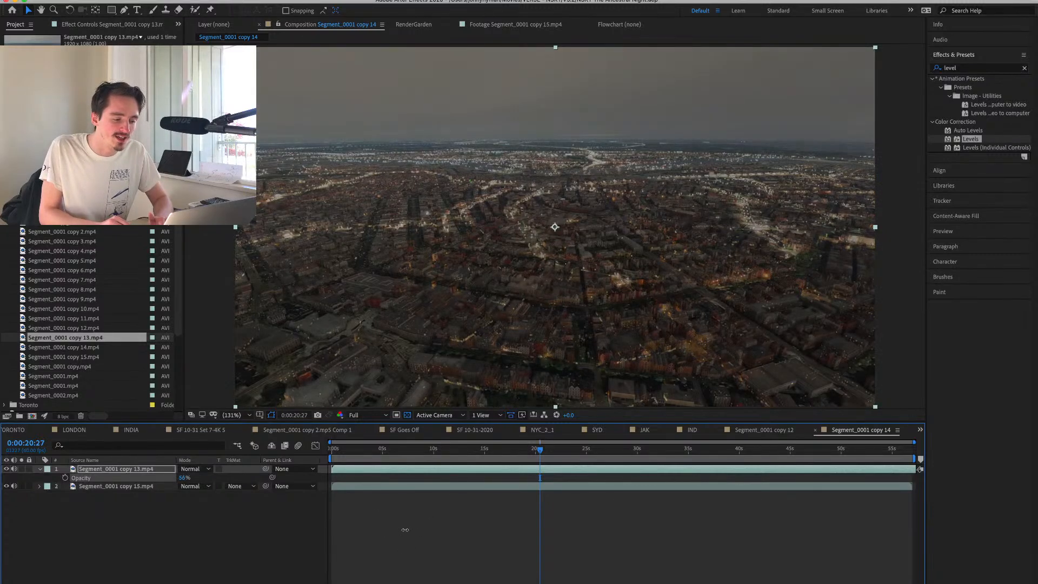
pyautogui.moveTo(460, 486); pyautogui.dragTo(567, 498)
pyautogui.moveTo(541, 449); pyautogui.dragTo(620, 450)
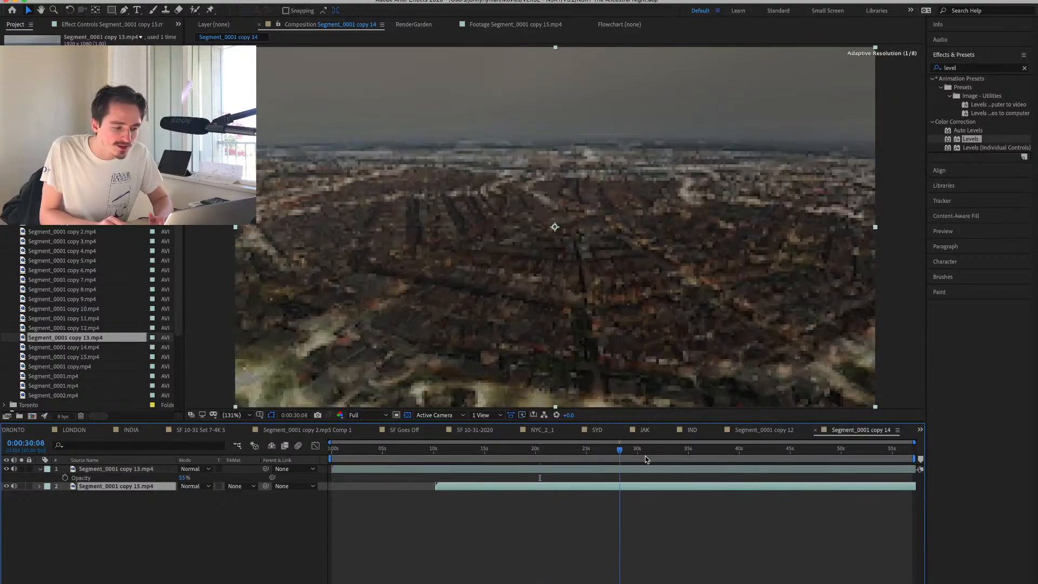
pyautogui.click(713, 459)
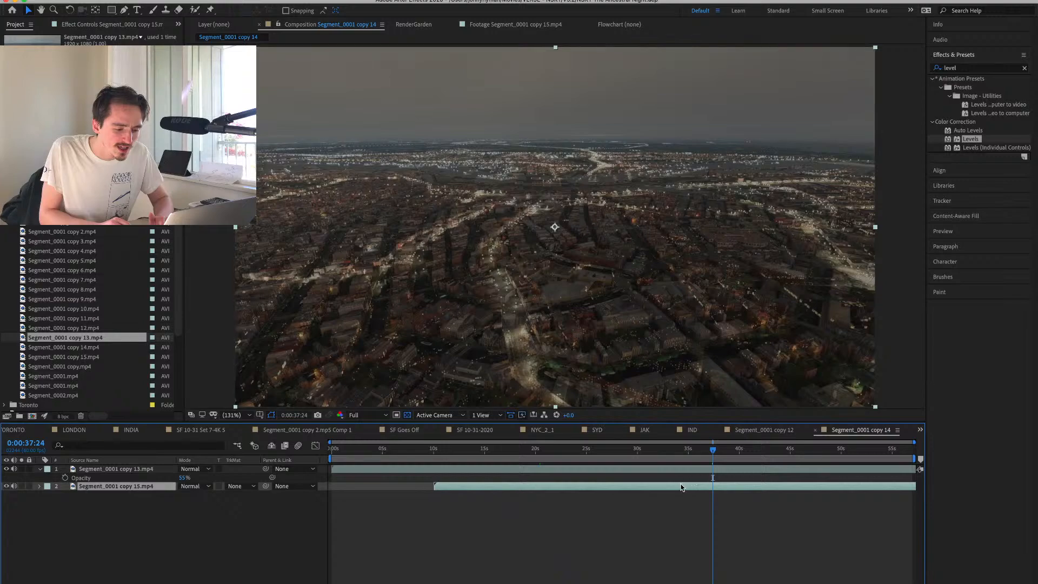
pyautogui.moveTo(681, 488); pyautogui.dragTo(776, 501)
pyautogui.click(727, 473)
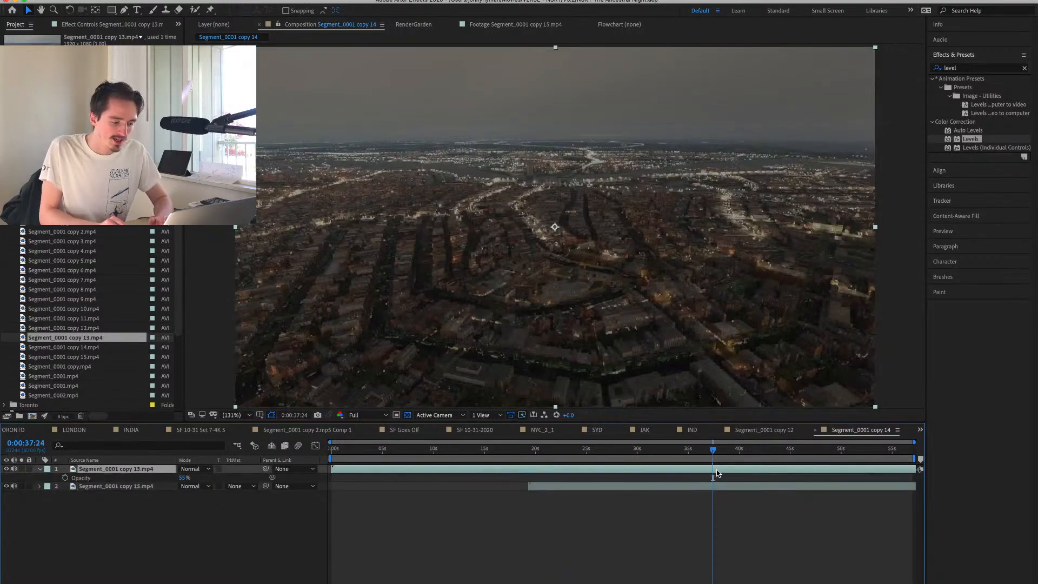
# Slide the copy 15 layer back to the composition start and enable time remapping on the copy 13 layer.
pyautogui.click(403, 456)
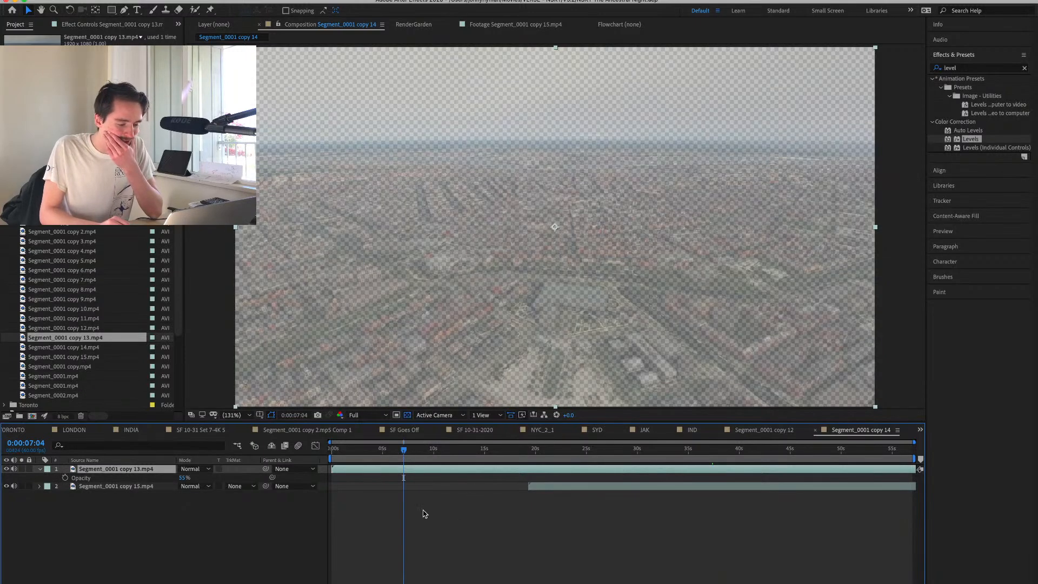
pyautogui.moveTo(605, 490); pyautogui.dragTo(403, 488)
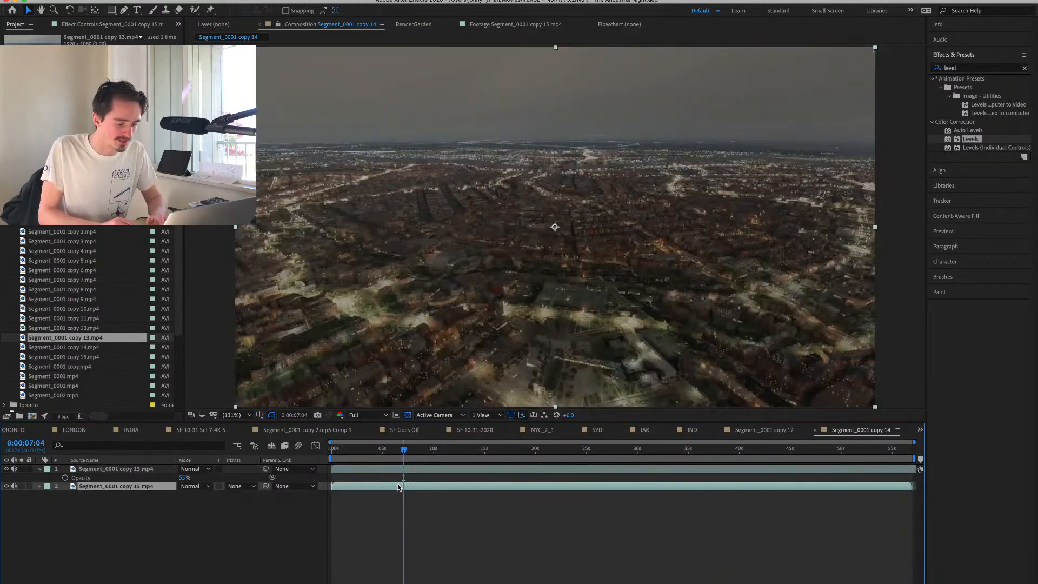
pyautogui.click(418, 471)
pyautogui.press('super+alt+t')
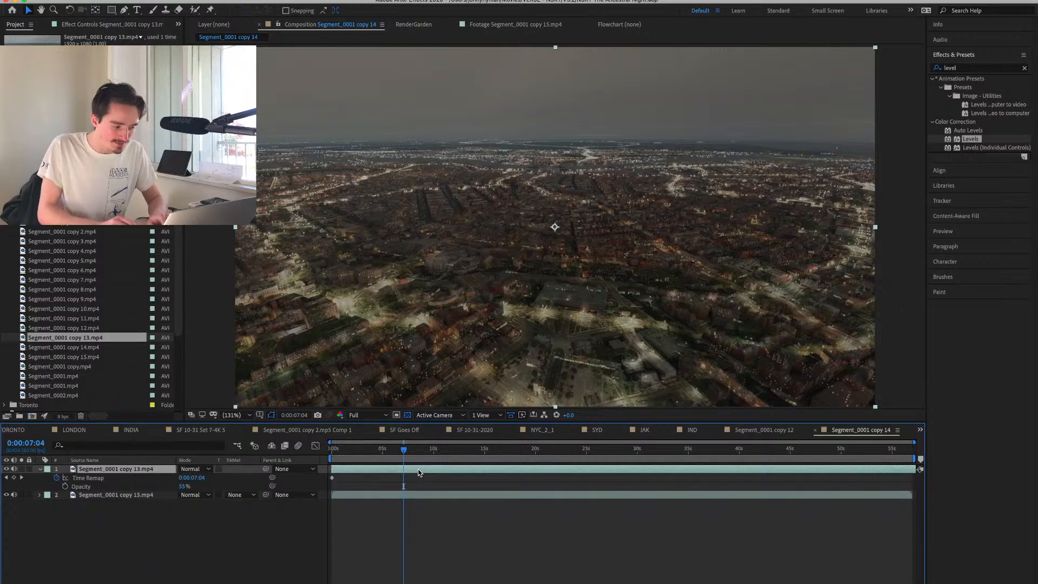
# Solo the copy 13 layer, set its Opacity to 100%, and add a Time Remap keyframe at 0:00:11:53.
pyautogui.click(453, 452)
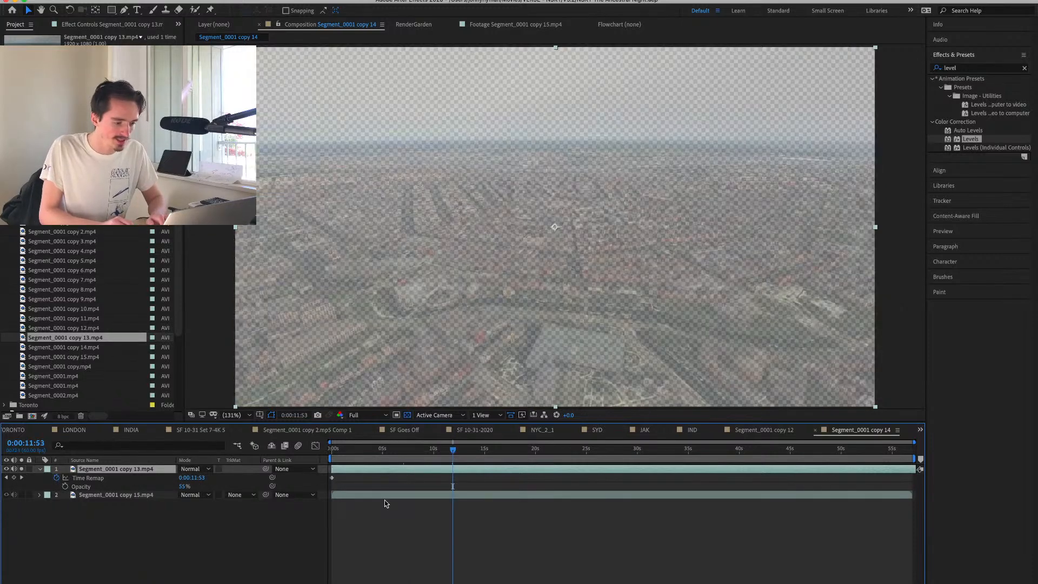
pyautogui.moveTo(182, 486); pyautogui.dragTo(521, 482)
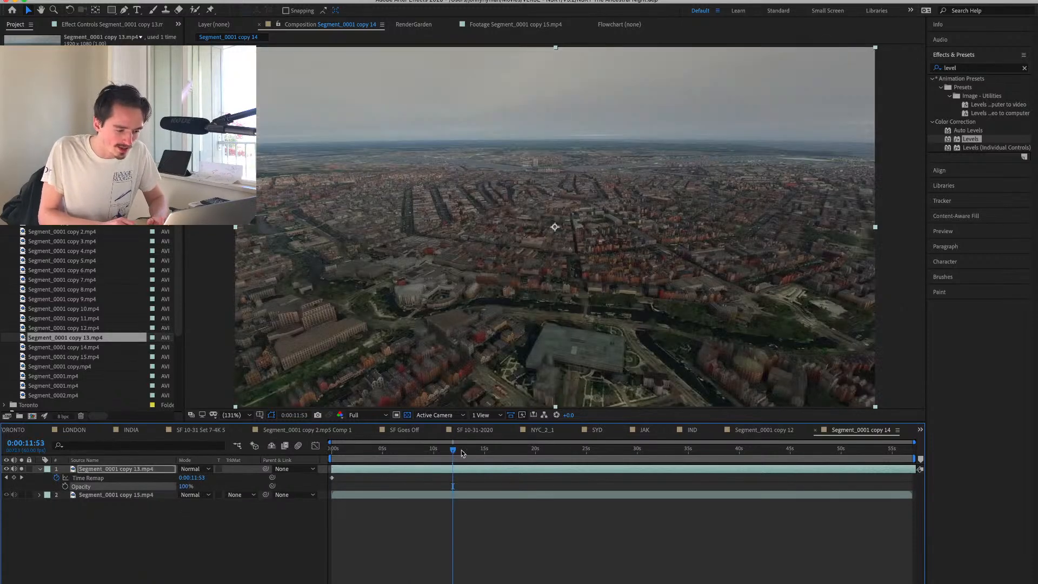
pyautogui.moveTo(461, 454)
pyautogui.mouseDown()
pyautogui.moveTo(438, 452)
pyautogui.moveTo(465, 452)
pyautogui.moveTo(454, 452)
pyautogui.mouseUp()
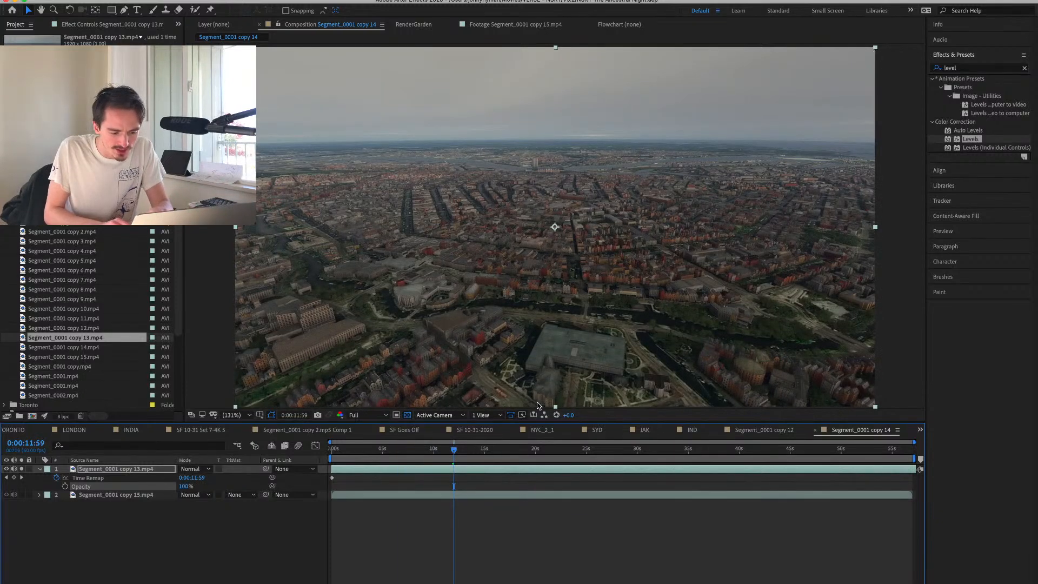
pyautogui.moveTo(455, 450); pyautogui.dragTo(454, 450)
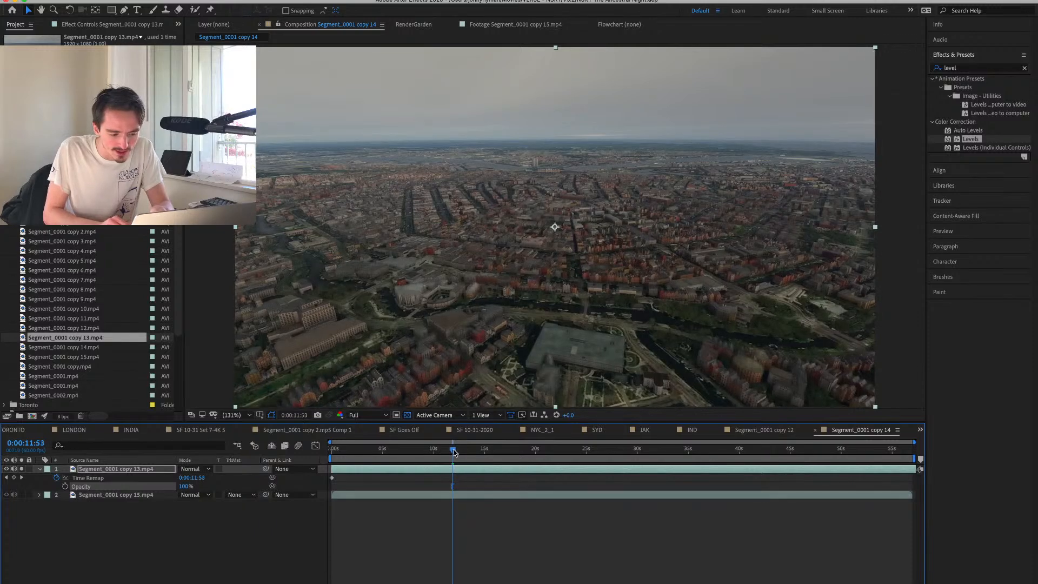
pyautogui.click(15, 477)
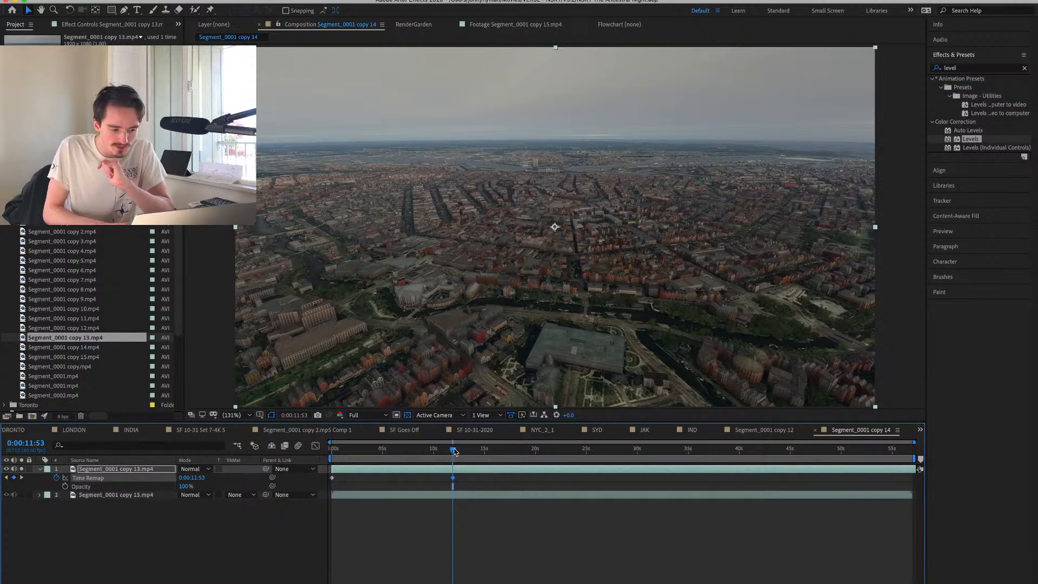
# Add an ending Time Remap keyframe on copy 13 at 0:00:56:30, retiming it to about 55.5 seconds and the first keyframe to the composition start.
pyautogui.moveTo(455, 449); pyautogui.dragTo(626, 467)
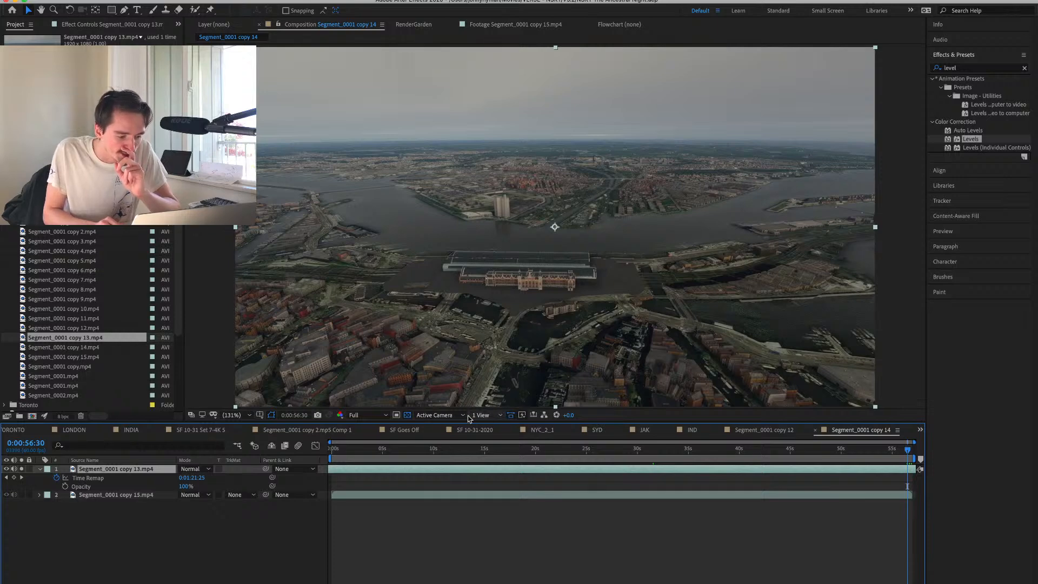
pyautogui.click(14, 478)
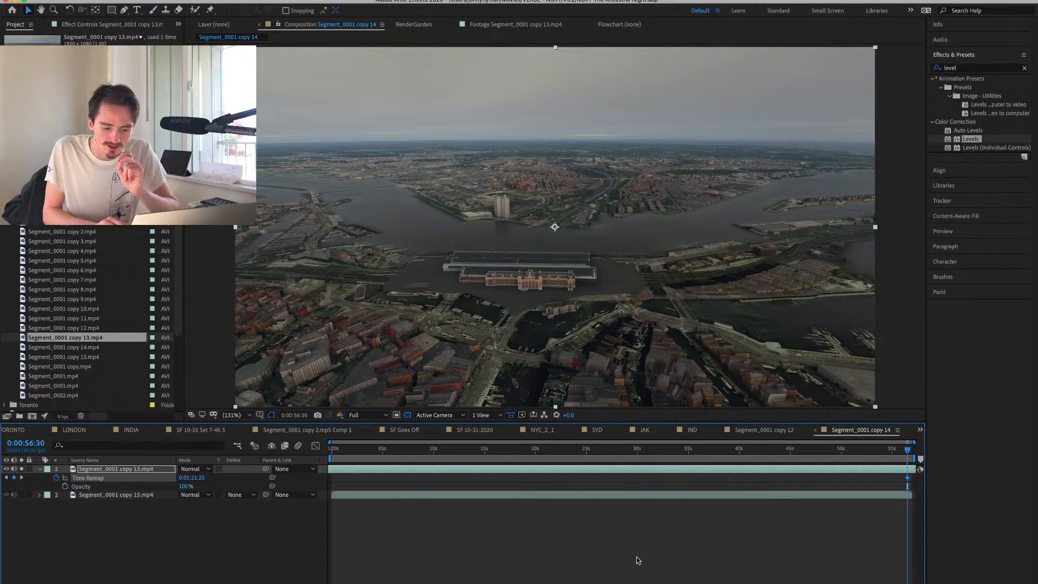
pyautogui.moveTo(907, 478)
pyautogui.mouseDown()
pyautogui.moveTo(373, 493)
pyautogui.moveTo(583, 473)
pyautogui.moveTo(491, 472)
pyautogui.moveTo(502, 469)
pyautogui.moveTo(899, 478)
pyautogui.mouseUp()
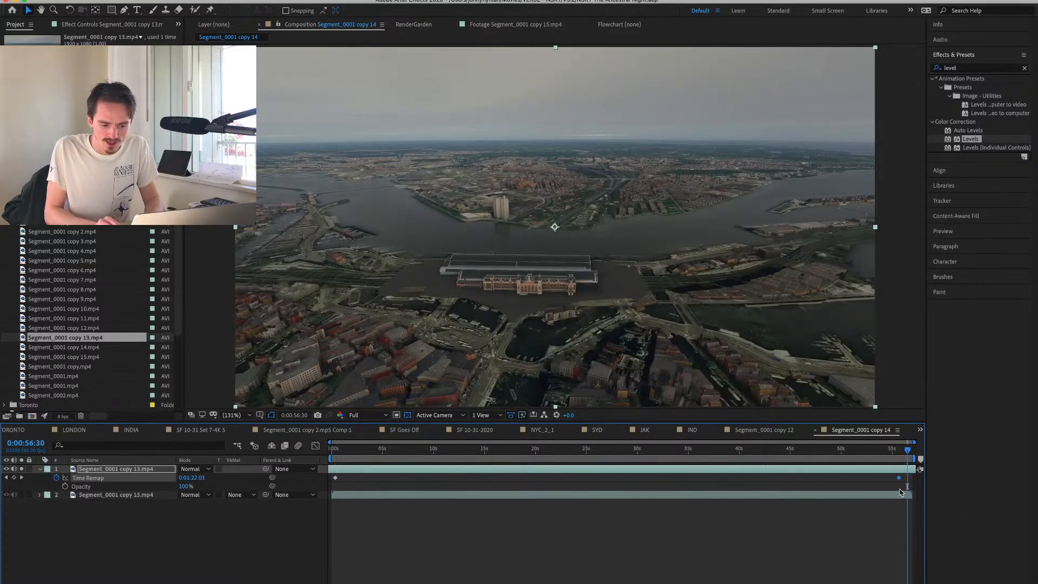
pyautogui.click(335, 450)
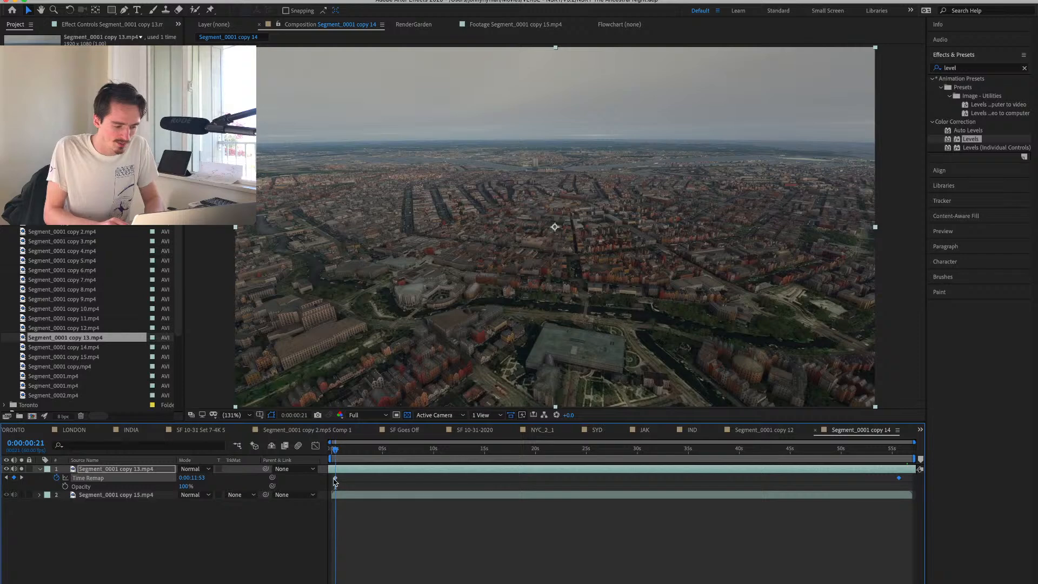
pyautogui.moveTo(333, 479); pyautogui.dragTo(331, 478)
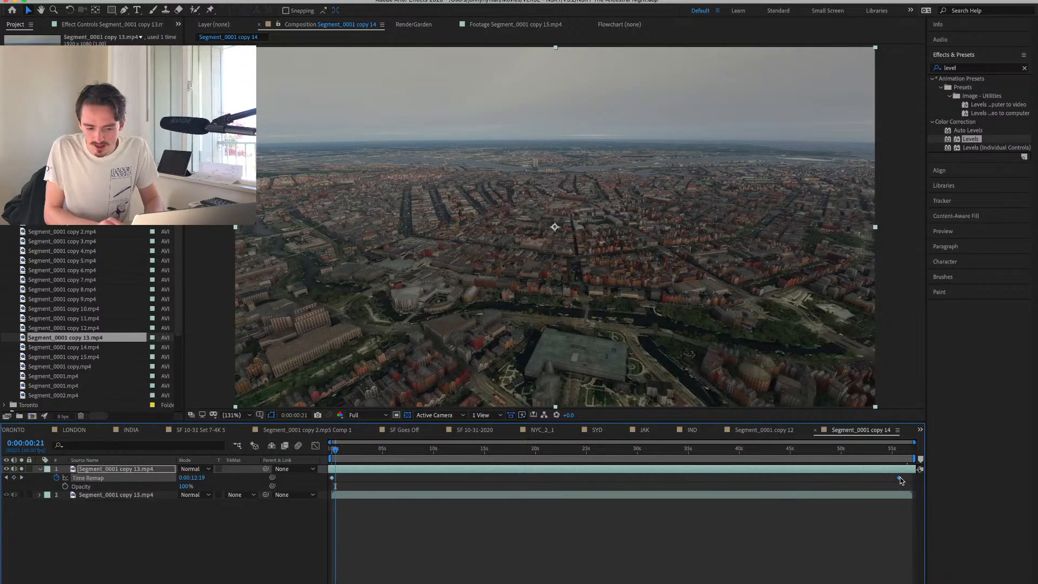
# Move copy 13's ending Time Remap keyframe to the composition end, then solo only the copy 15 layer and enable its time remapping.
pyautogui.moveTo(900, 479); pyautogui.dragTo(913, 478)
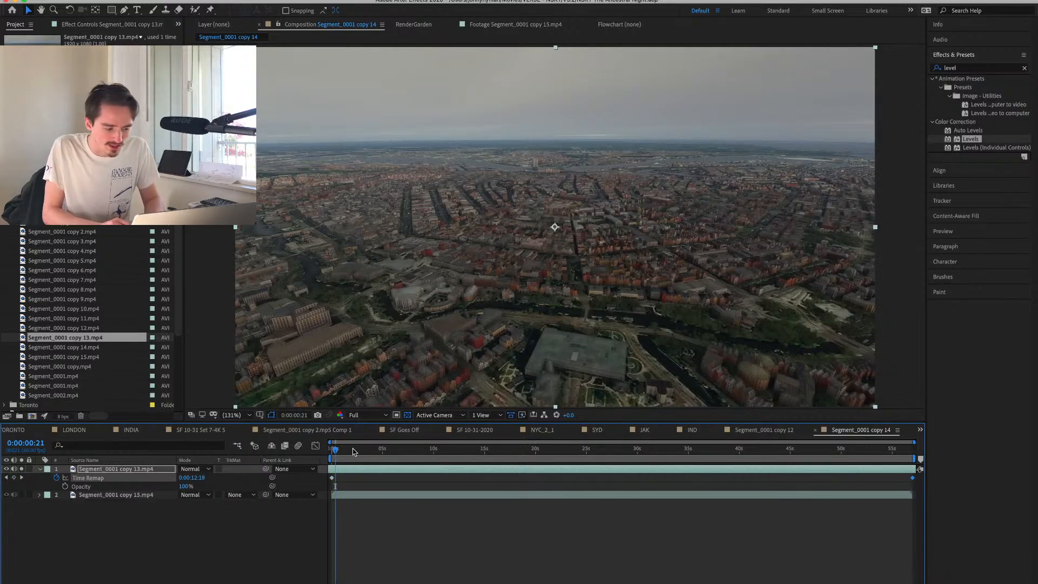
pyautogui.click(21, 495)
pyautogui.click(21, 469)
pyautogui.click(118, 496)
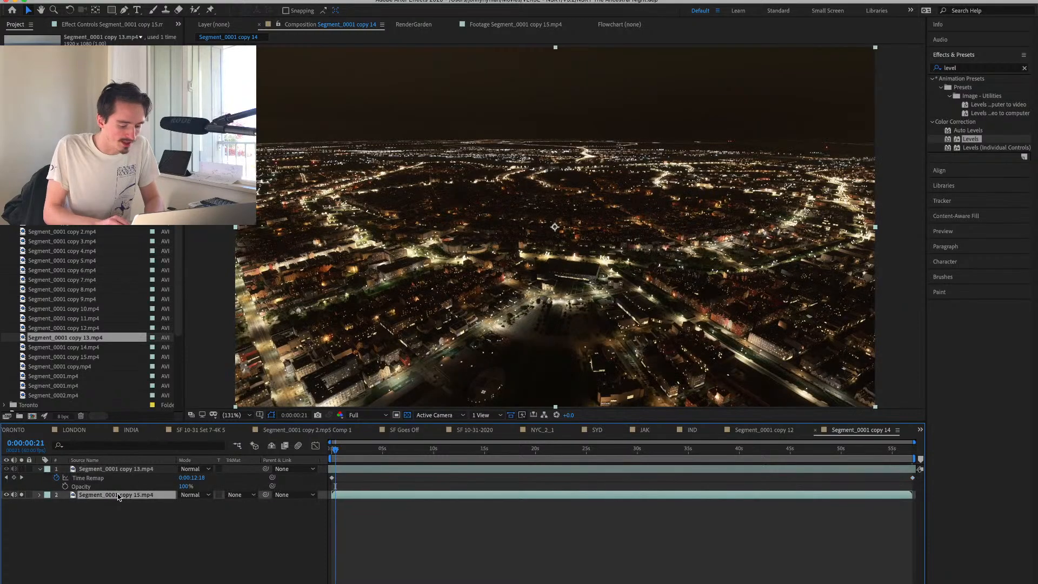
pyautogui.press('super+alt+t')
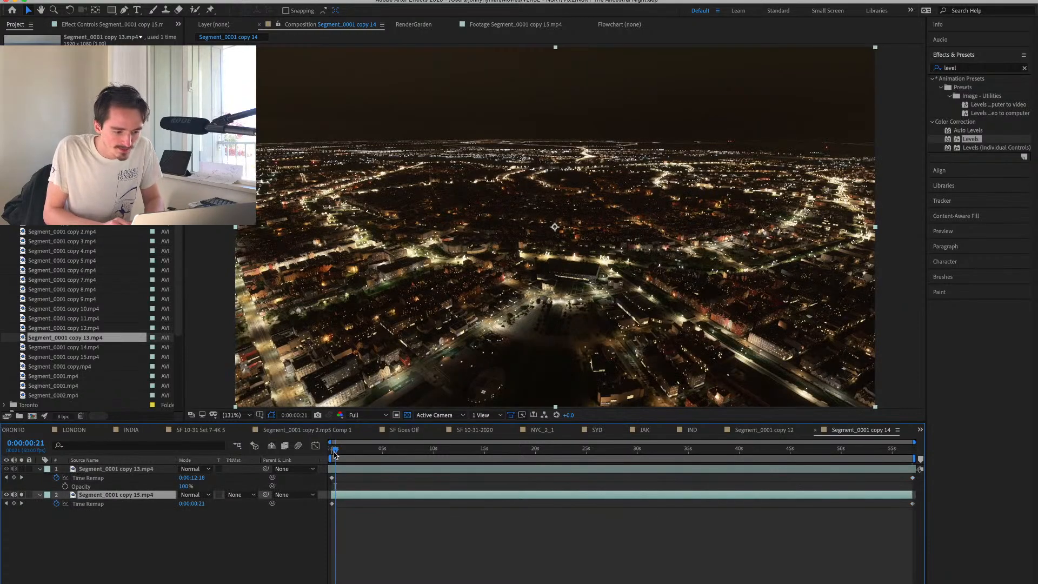
# Add a Time Remap keyframe at 0:00:07:10 on copy 15 and shift the layer so that this keyframe falls at the composition start.
pyautogui.moveTo(334, 454); pyautogui.dragTo(403, 453)
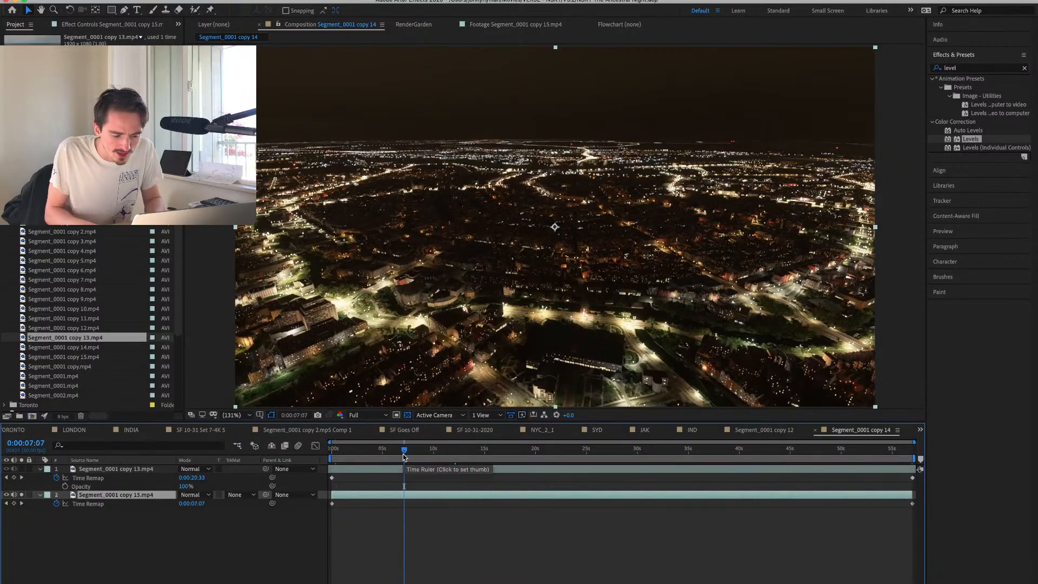
pyautogui.press('super+Left')
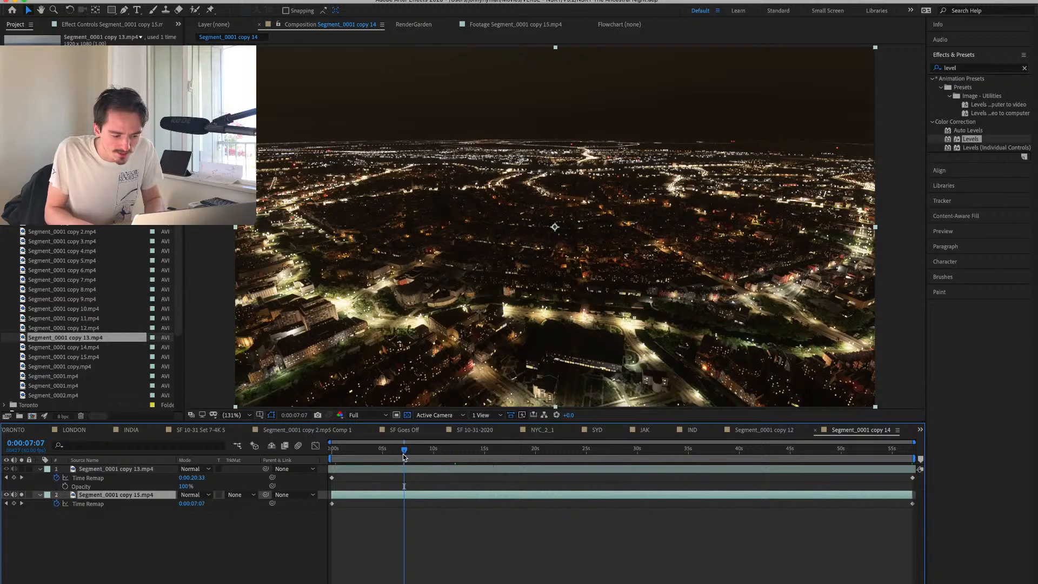
pyautogui.press('super+Right')
pyautogui.press('super+Right')
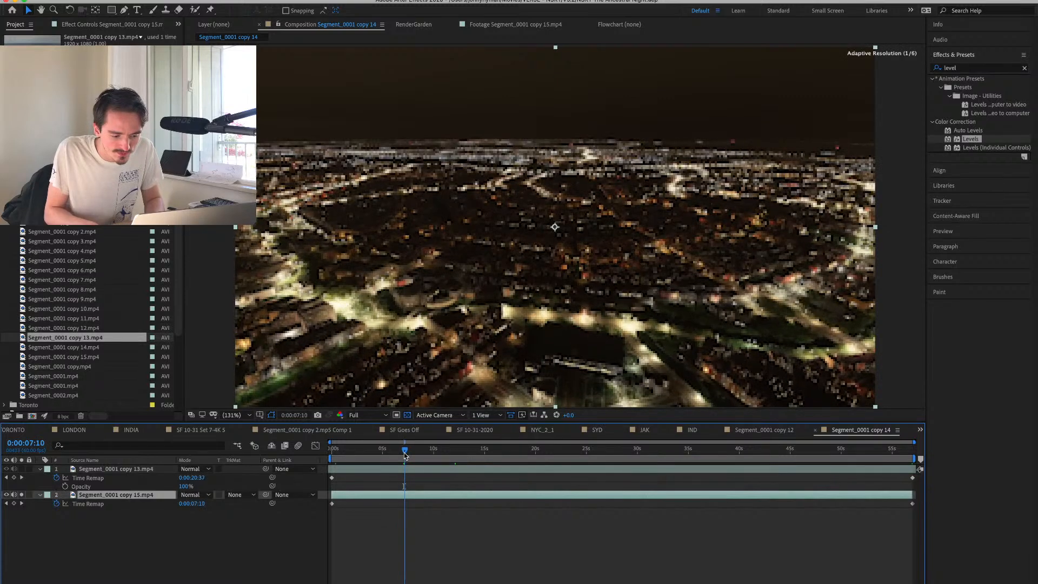
pyautogui.click(14, 504)
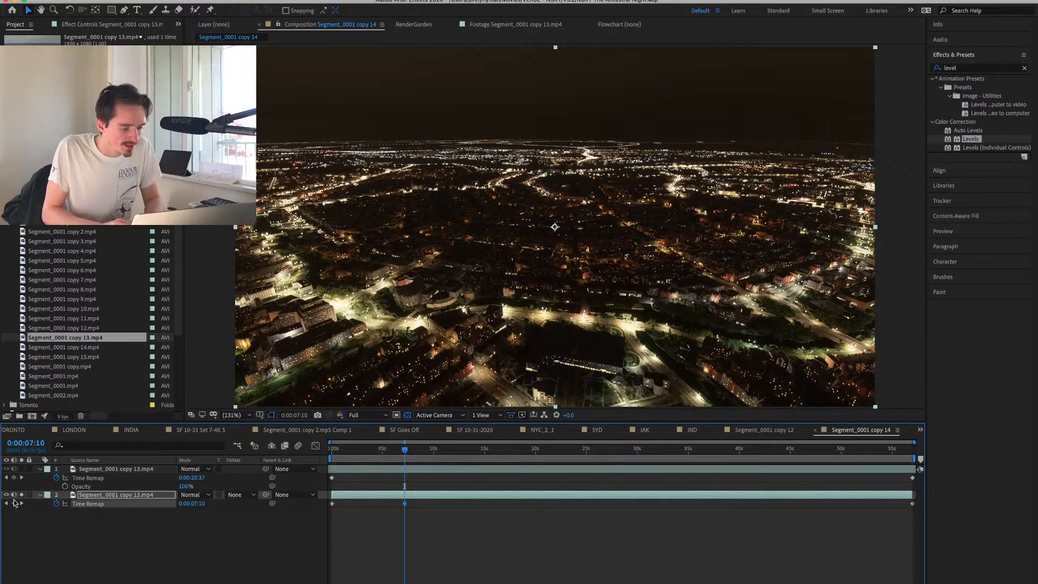
pyautogui.moveTo(424, 496); pyautogui.dragTo(341, 498)
pyautogui.press('Home')
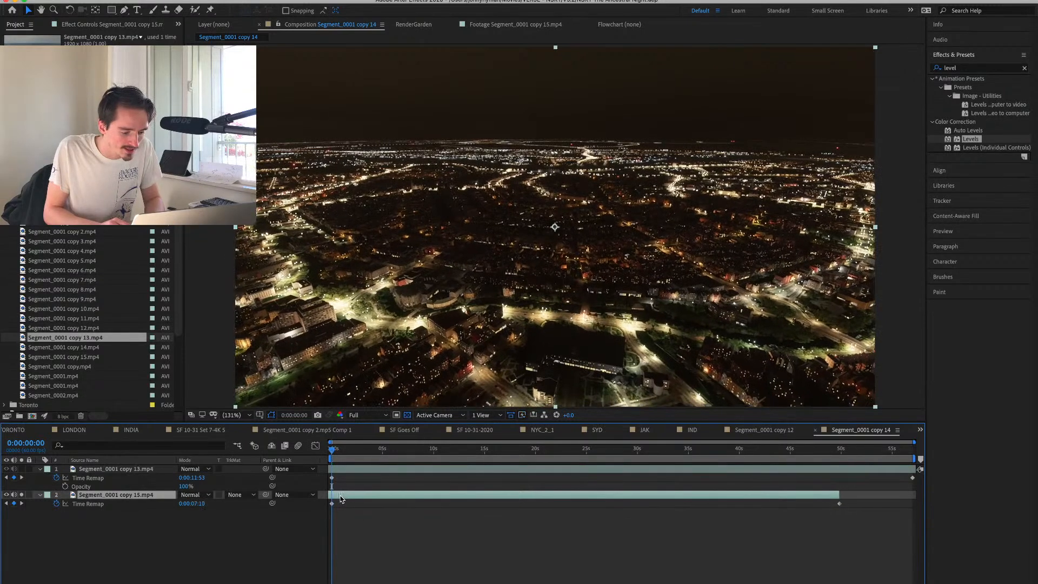
pyautogui.press(';')
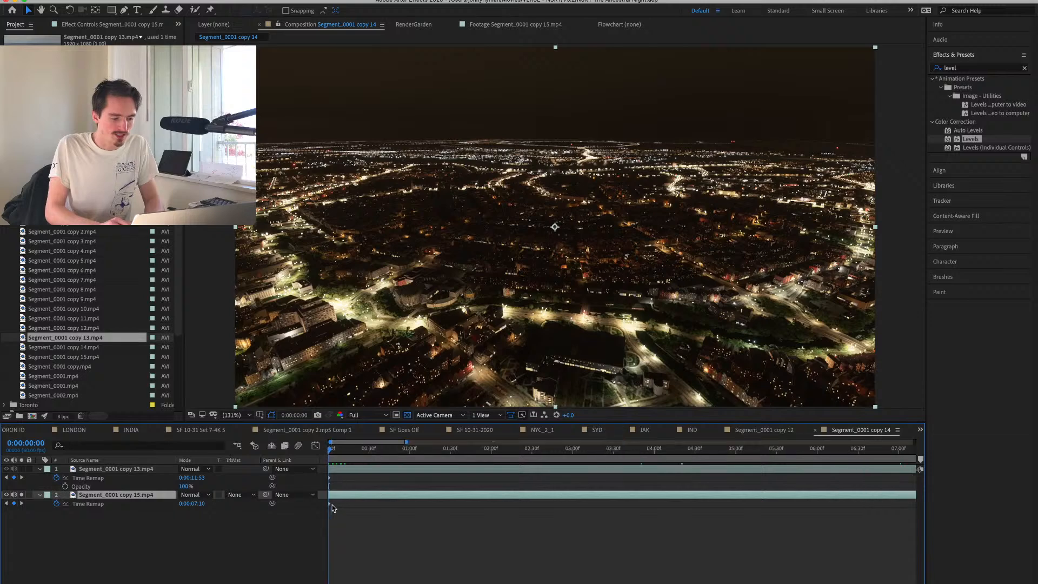
pyautogui.press(';')
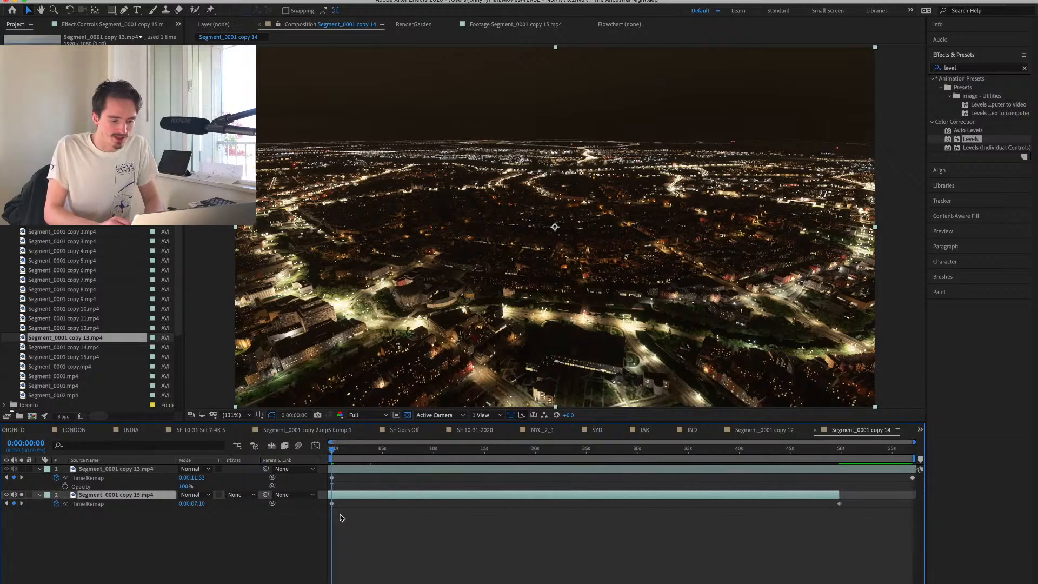
# Compare the day and night start frames, then add a Time Remap keyframe on copy 15 at 0:00:35:31.
pyautogui.click(20, 494)
pyautogui.click(20, 494)
pyautogui.click(20, 494)
pyautogui.click(20, 494)
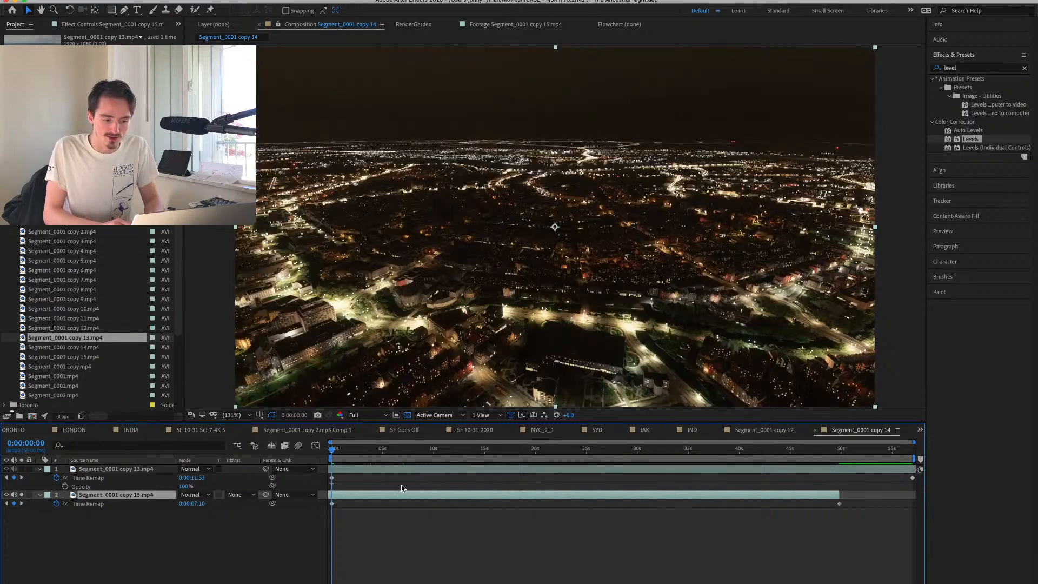
pyautogui.moveTo(654, 449); pyautogui.dragTo(695, 453)
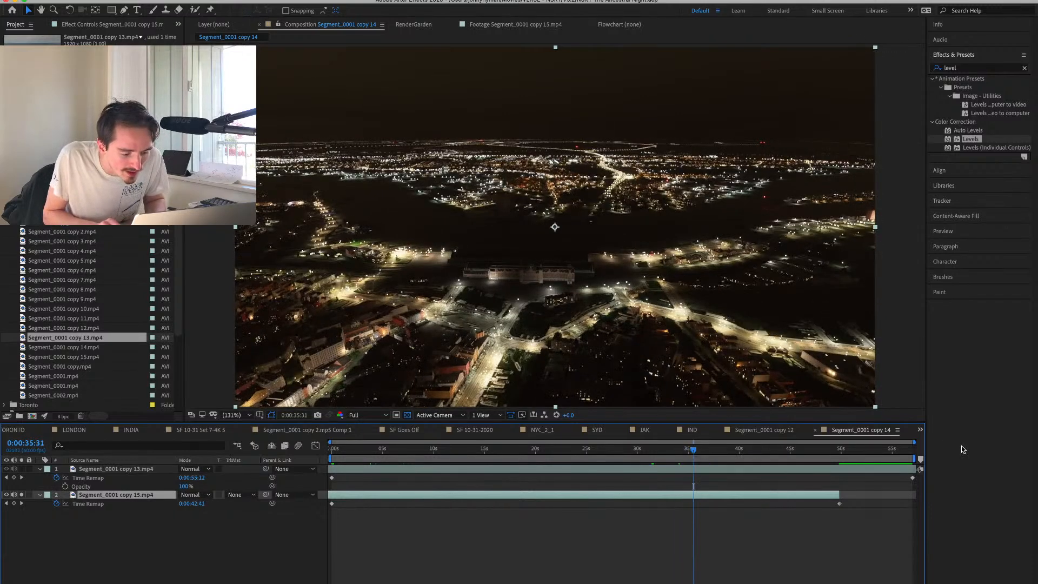
pyautogui.click(14, 503)
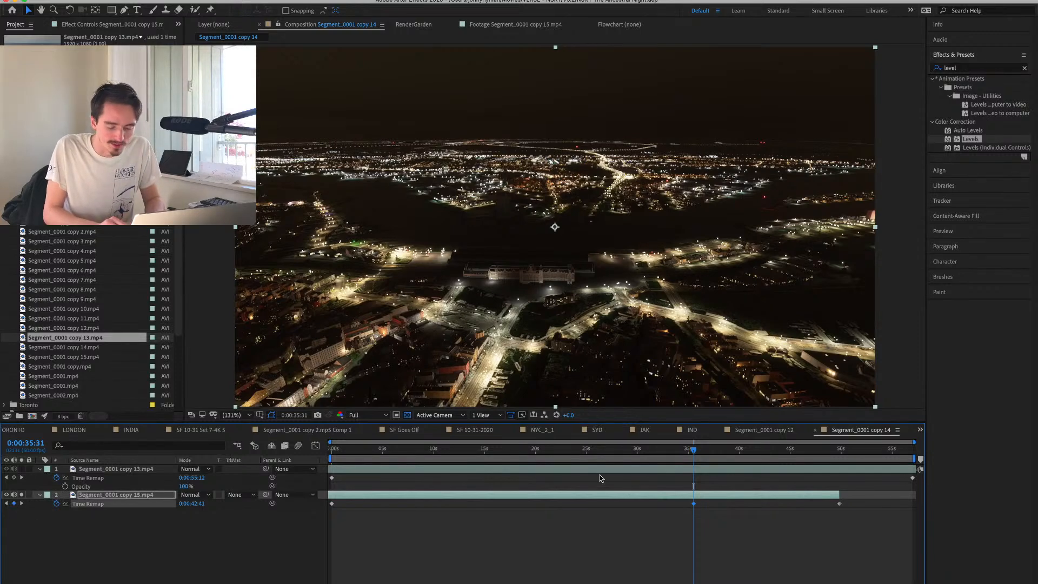
# Check copy 13's ending frame against copy 15, try deleting copy 15's 0:00:35:31 keyframe, and undo the deletion.
pyautogui.click(911, 450)
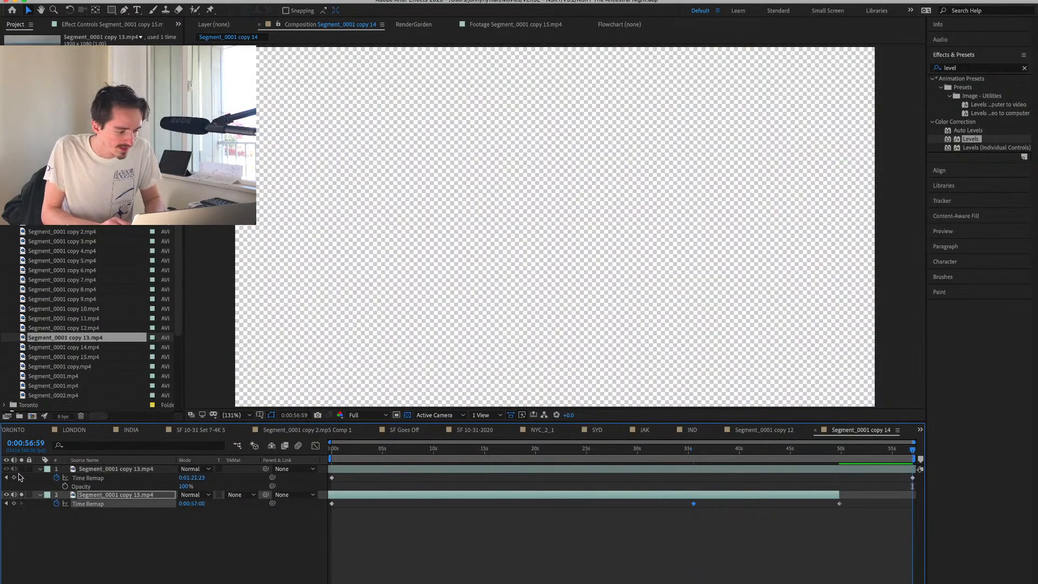
pyautogui.click(22, 495)
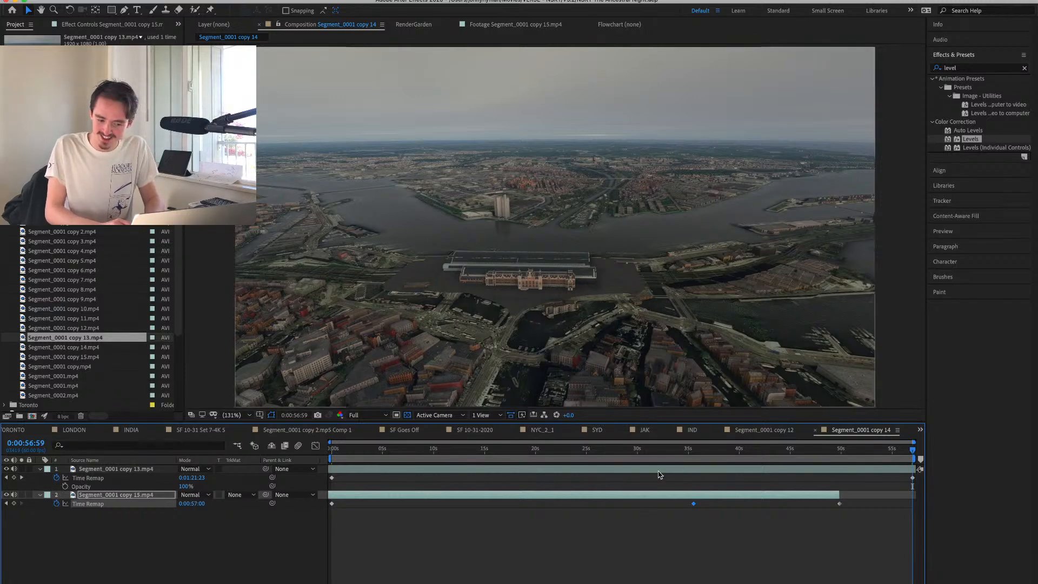
pyautogui.click(695, 450)
pyautogui.press('Delete')
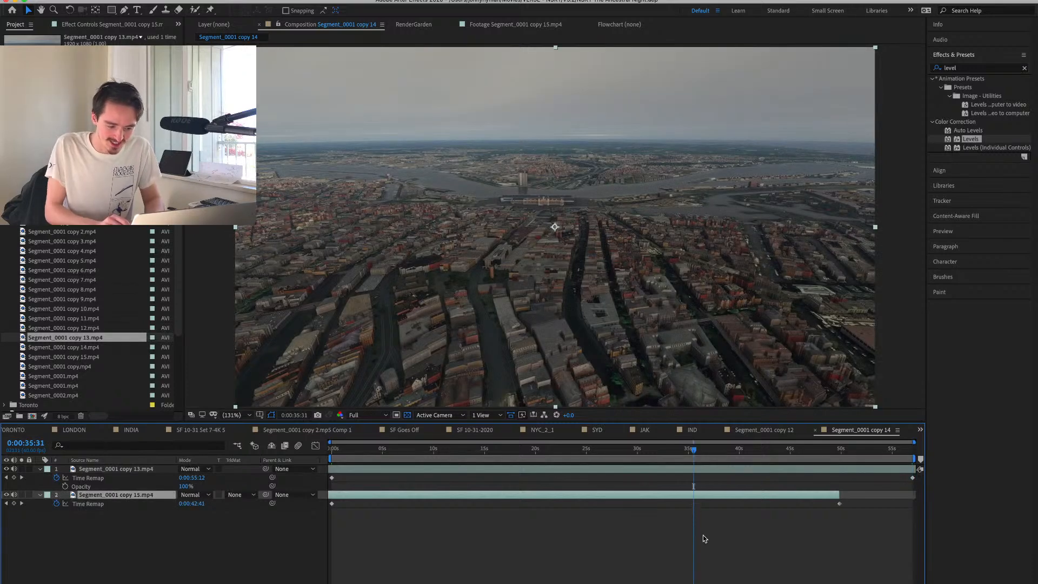
pyautogui.moveTo(704, 449); pyautogui.dragTo(829, 468)
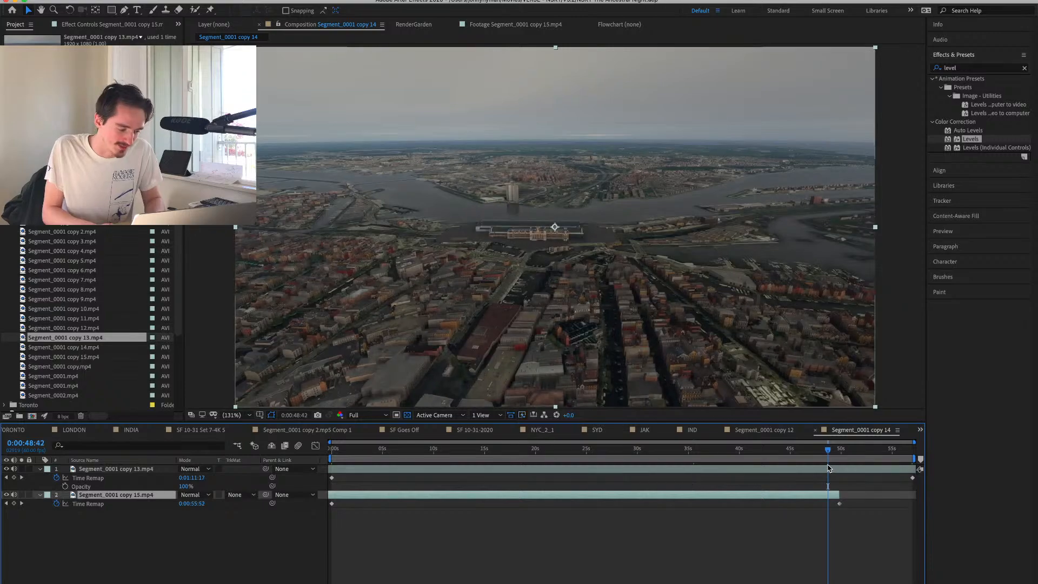
pyautogui.hotkey('ctrl', 'z')
pyautogui.press('End')
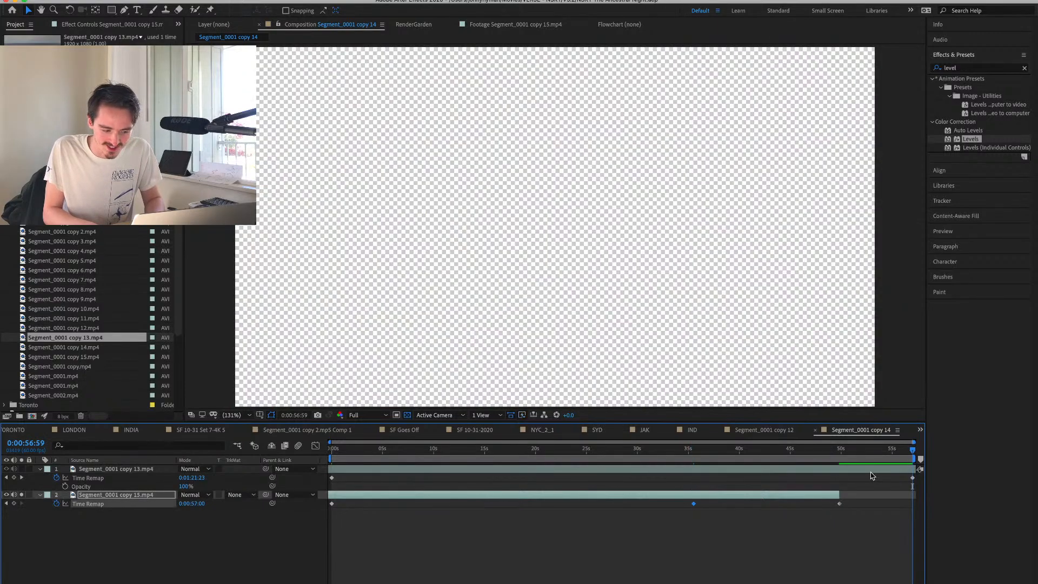
# Replace copy 15's 0:00:35:31 Time Remap keyframe with one at 0:00:35:55 and stretch it to the composition end as the ending keyframe.
pyautogui.click(702, 449)
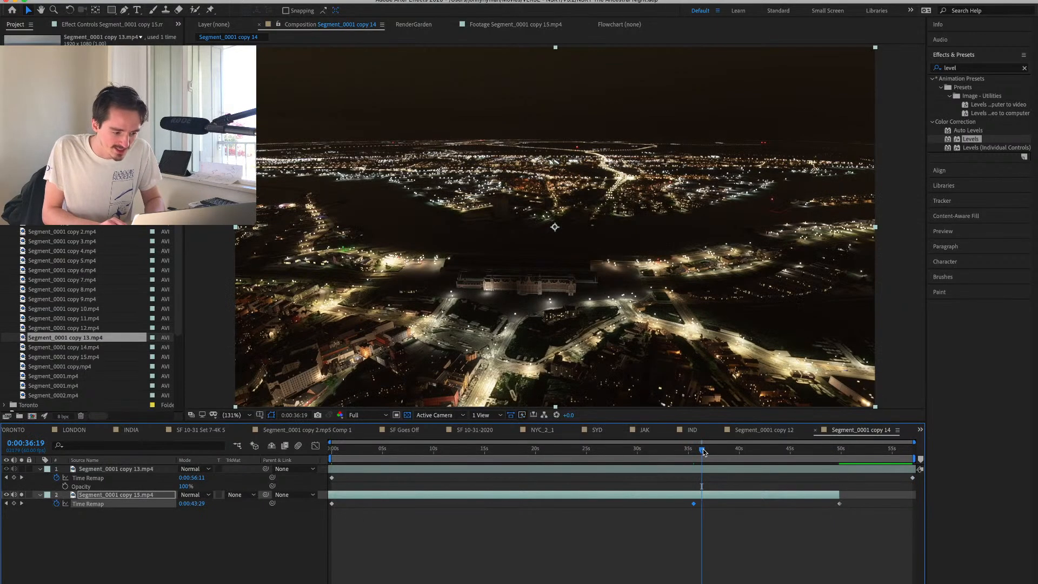
pyautogui.click(699, 450)
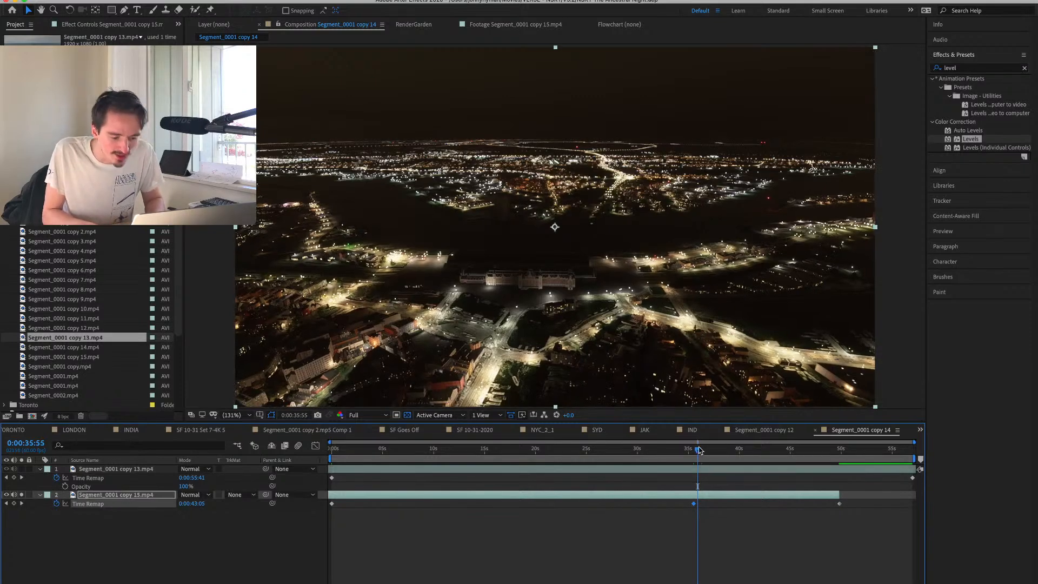
pyautogui.press('Delete')
pyautogui.click(14, 503)
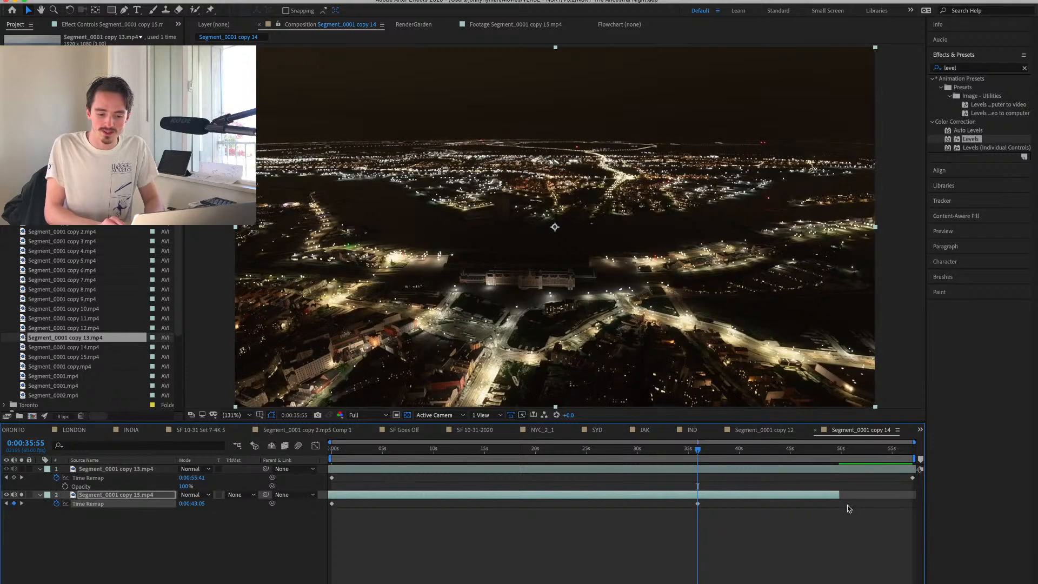
pyautogui.moveTo(696, 504); pyautogui.dragTo(905, 505)
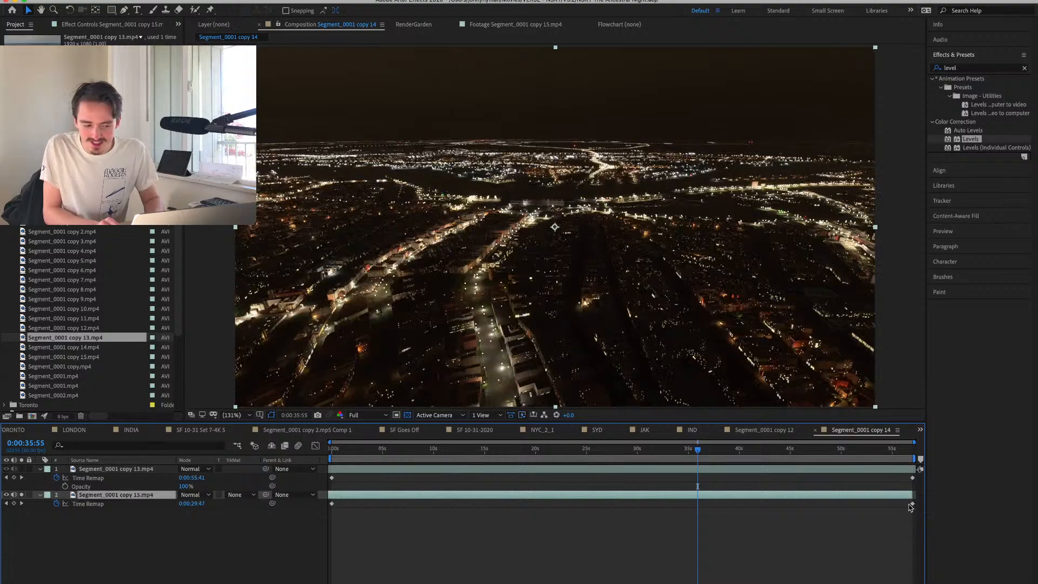
# Preview the retimed copy 15 layer and enable frame blending on it.
pyautogui.press('space')
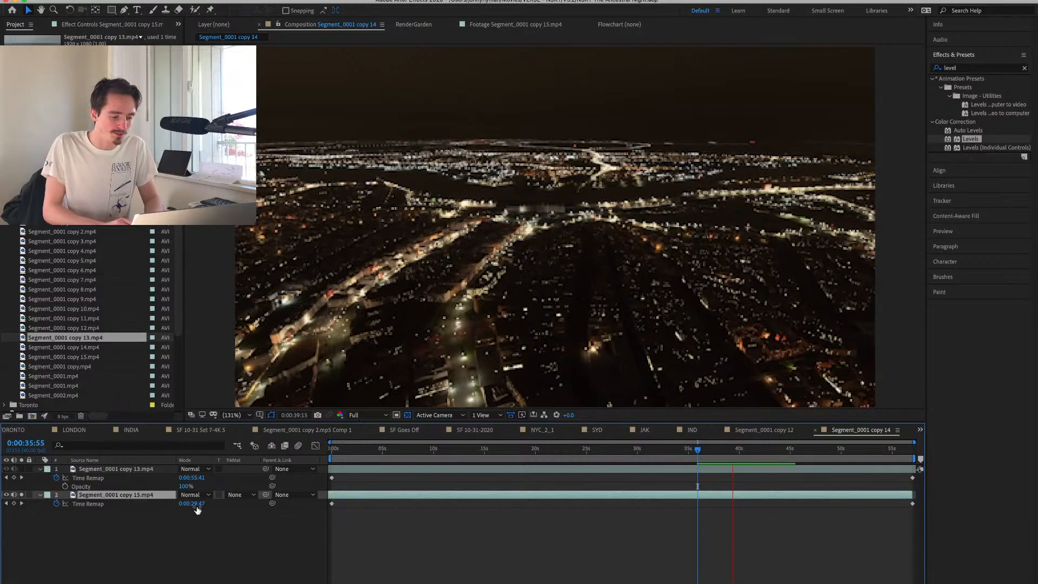
pyautogui.press('space')
pyautogui.press('F4')
pyautogui.click(212, 495)
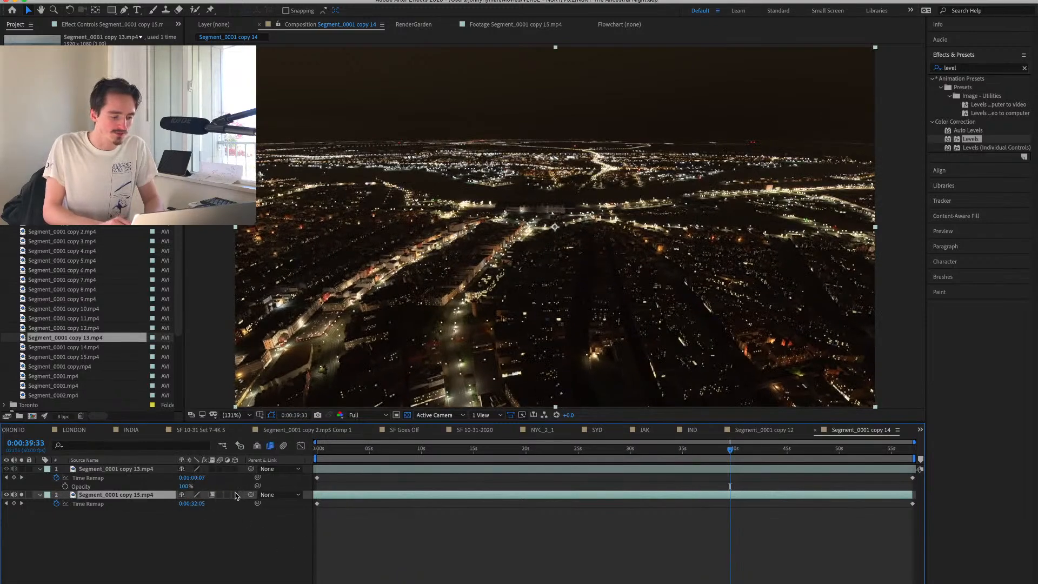
pyautogui.click(385, 450)
pyautogui.press('space')
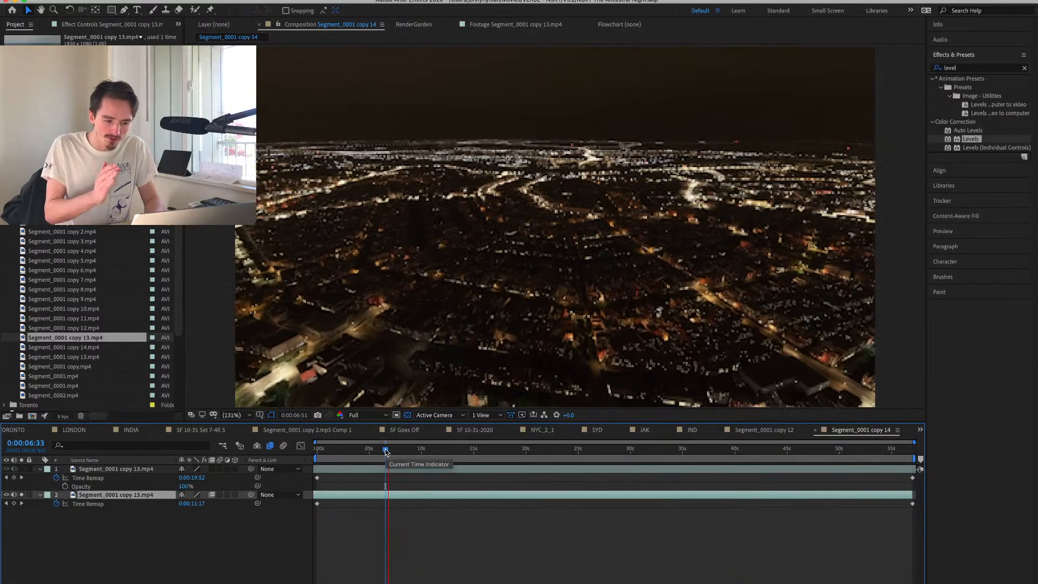
# Turn off copy 15's solo and move the copy 13 day layer beneath it.
pyautogui.click(21, 495)
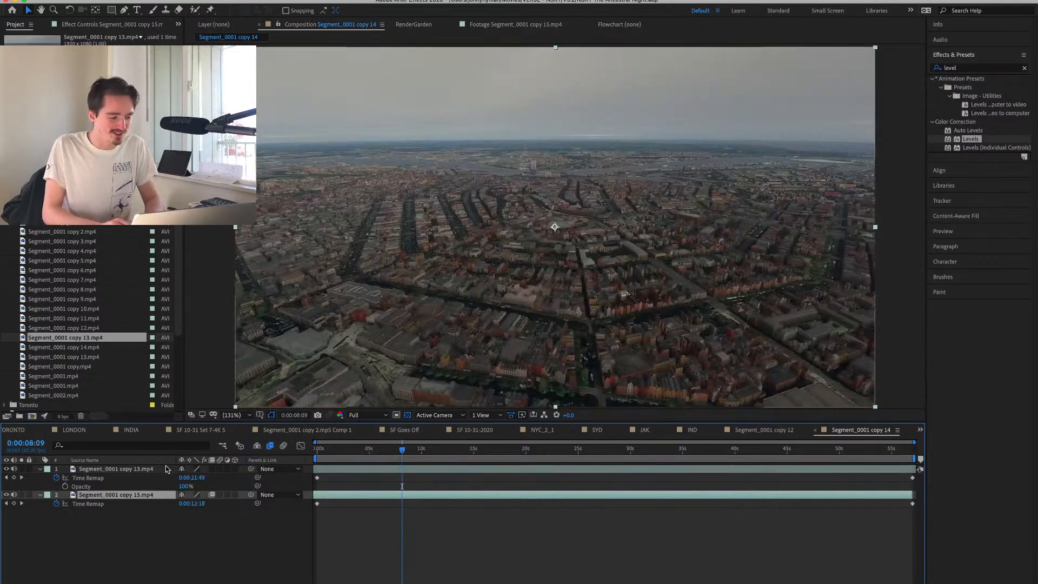
pyautogui.click(154, 470)
pyautogui.moveTo(147, 470); pyautogui.dragTo(146, 540)
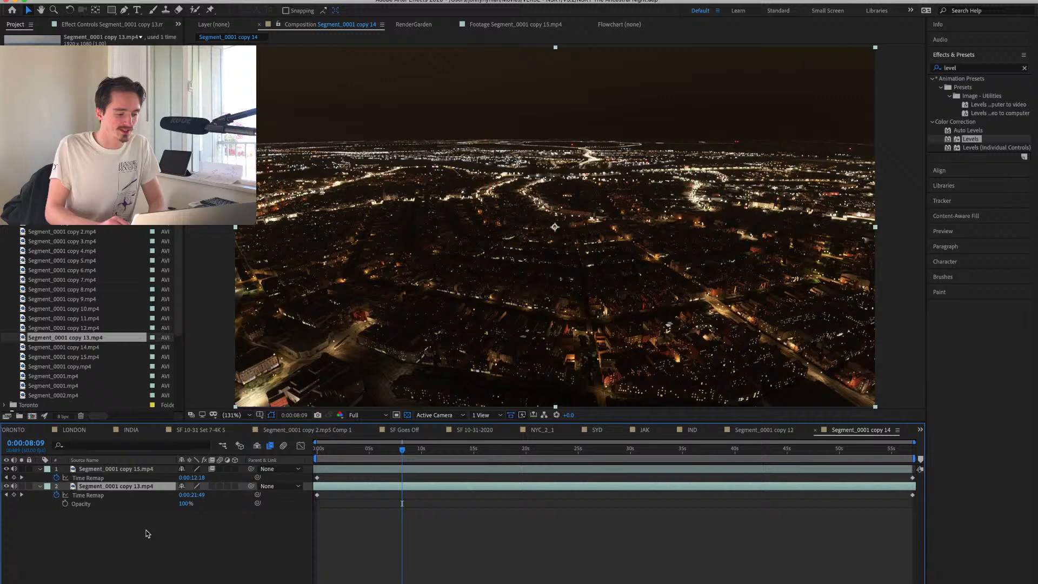
# Keyframe copy 15's Opacity from 100% at the composition start to 0% at 0:00:11:41.
pyautogui.click(140, 470)
pyautogui.press('Home')
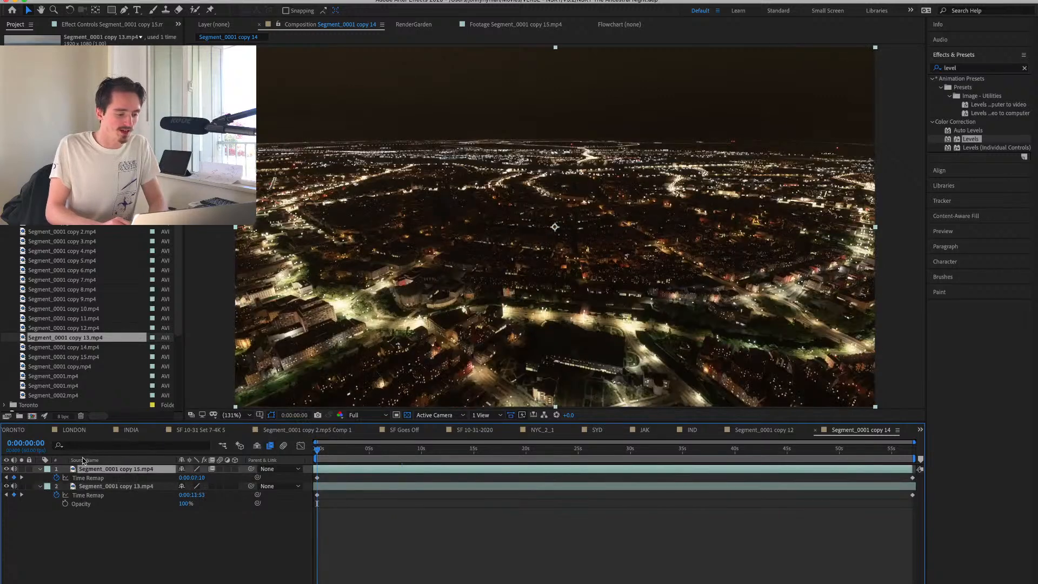
pyautogui.press('t')
pyautogui.click(65, 478)
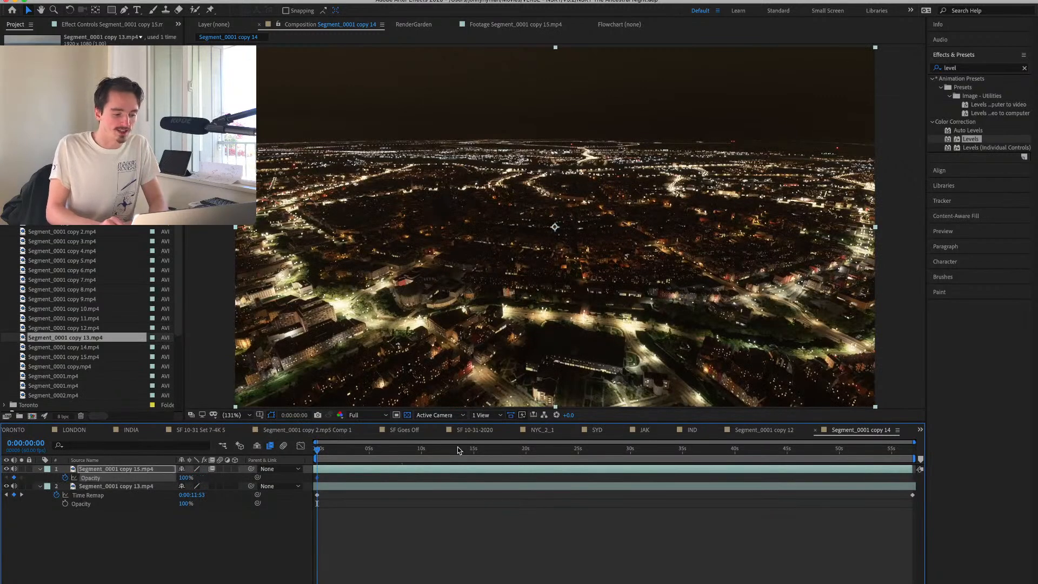
pyautogui.click(439, 449)
pyautogui.click(185, 478)
pyautogui.write('0')
pyautogui.press('Return')
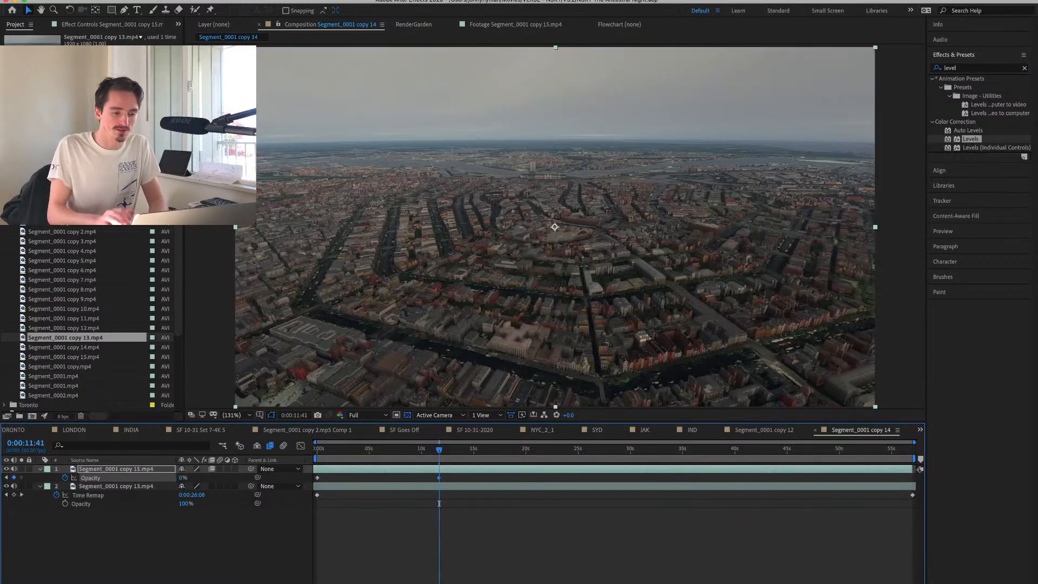
pyautogui.click(523, 537)
# Add the 3__AMSTERDAM.jpg sky to the composition, raise it toward the frame's upper part, and place it beneath both city layers.
pyautogui.click(355, 488)
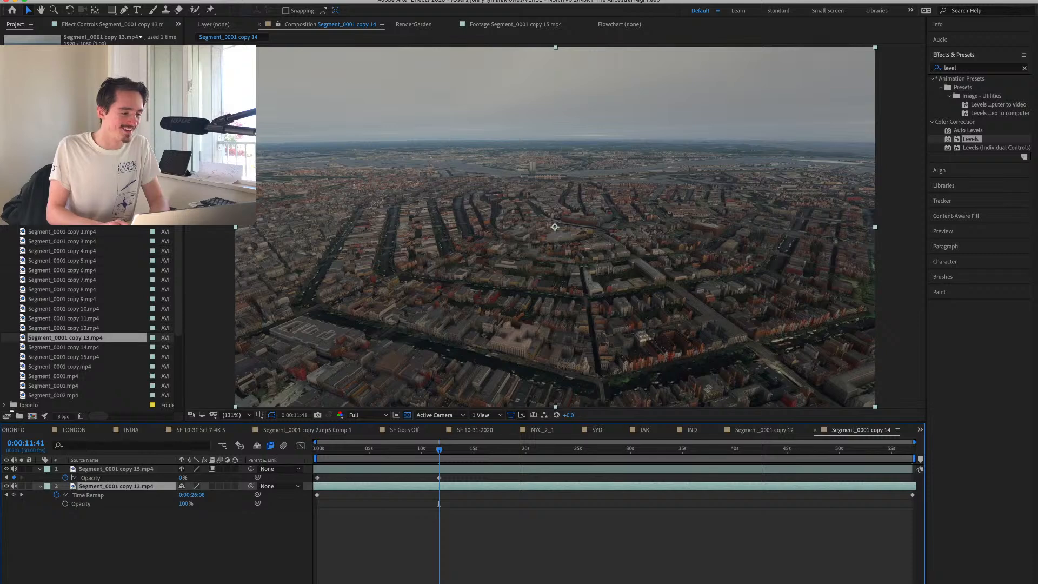
pyautogui.moveTo(62, 212); pyautogui.dragTo(555, 55)
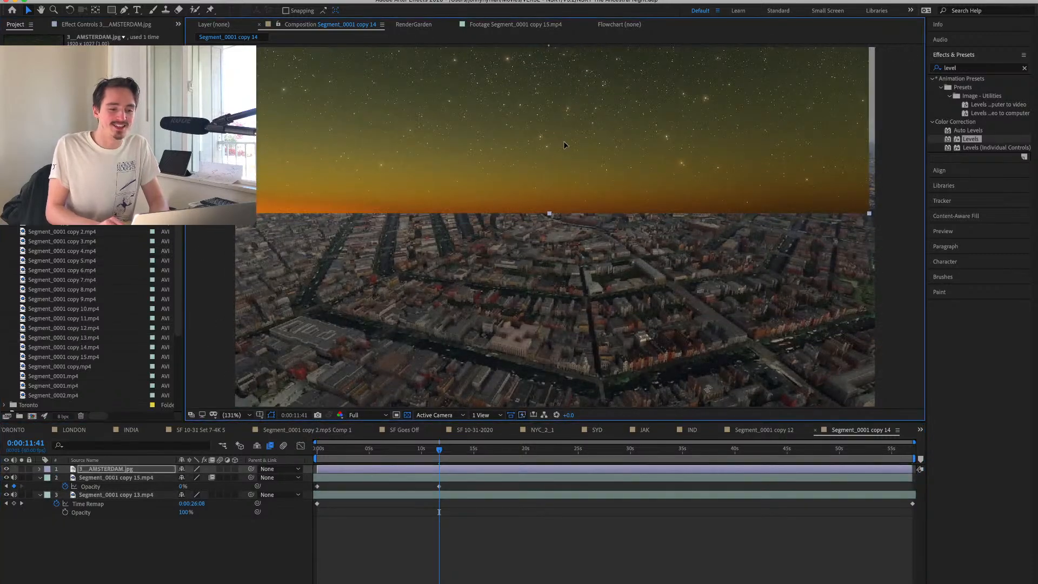
pyautogui.moveTo(564, 145); pyautogui.dragTo(572, 74)
pyautogui.moveTo(115, 469); pyautogui.dragTo(110, 518)
# Find the Extract keying effect and apply it to the copy 13 day layer.
pyautogui.click(119, 487)
pyautogui.doubleClick(967, 68)
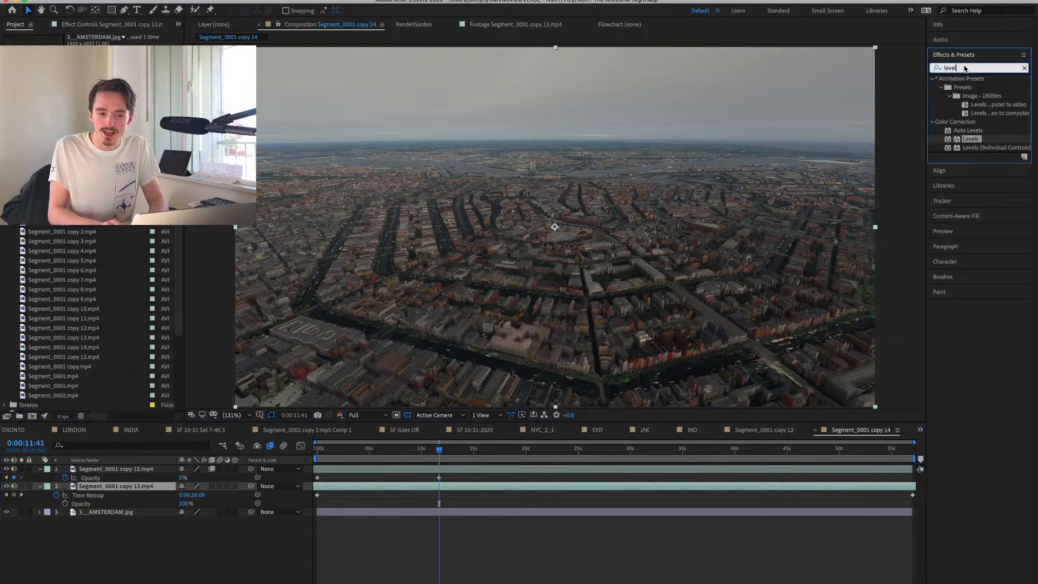
pyautogui.write('extract')
pyautogui.doubleClick(962, 114)
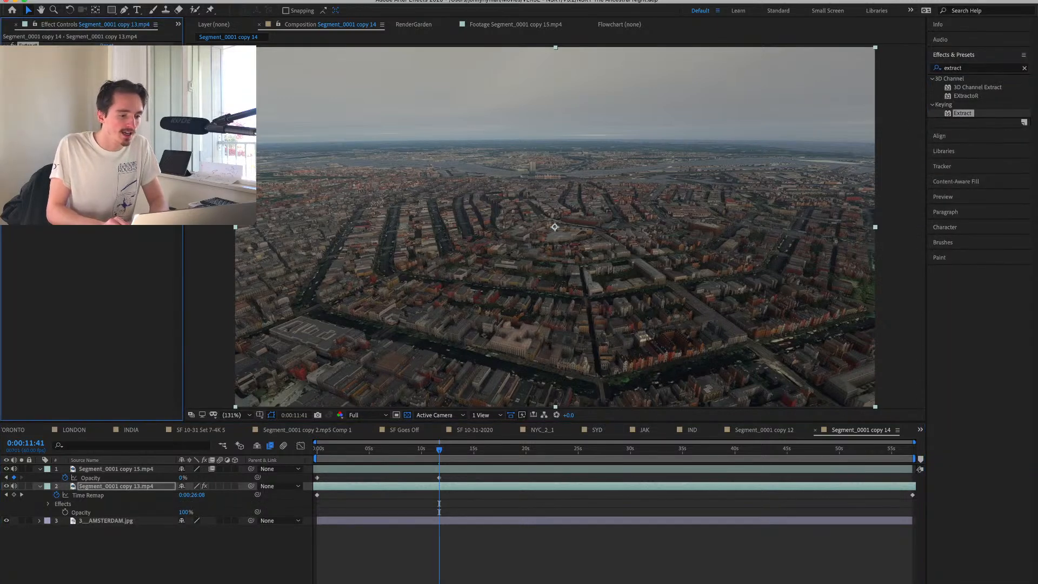
# Draw a rectangular mask over the sky down to the horizon on the copy 13 day layer, set to Subtract with 25-pixel feather.
pyautogui.click(111, 10)
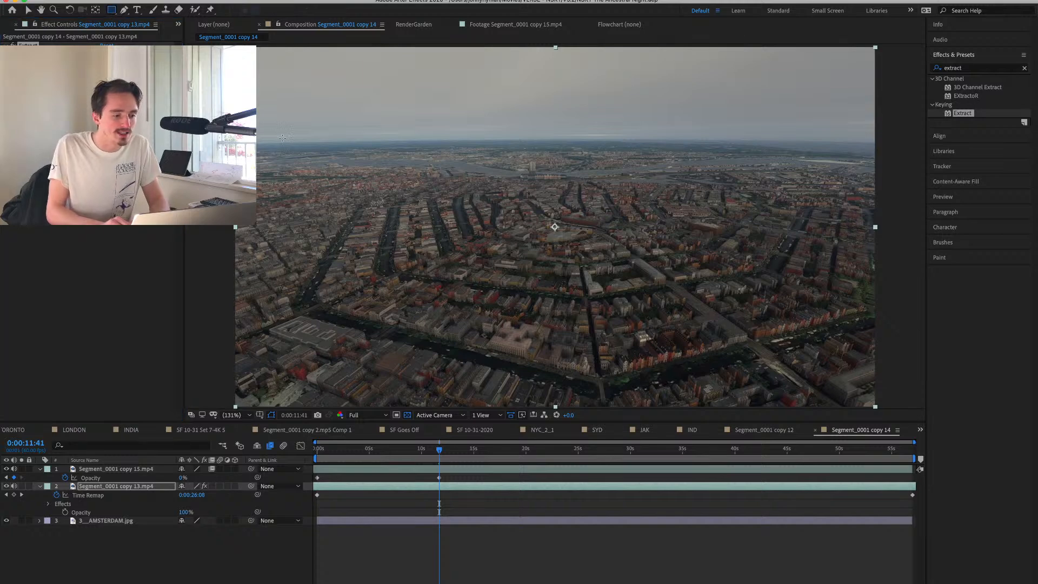
pyautogui.moveTo(222, 138); pyautogui.dragTo(896, 8)
pyautogui.press('f')
pyautogui.click(190, 495)
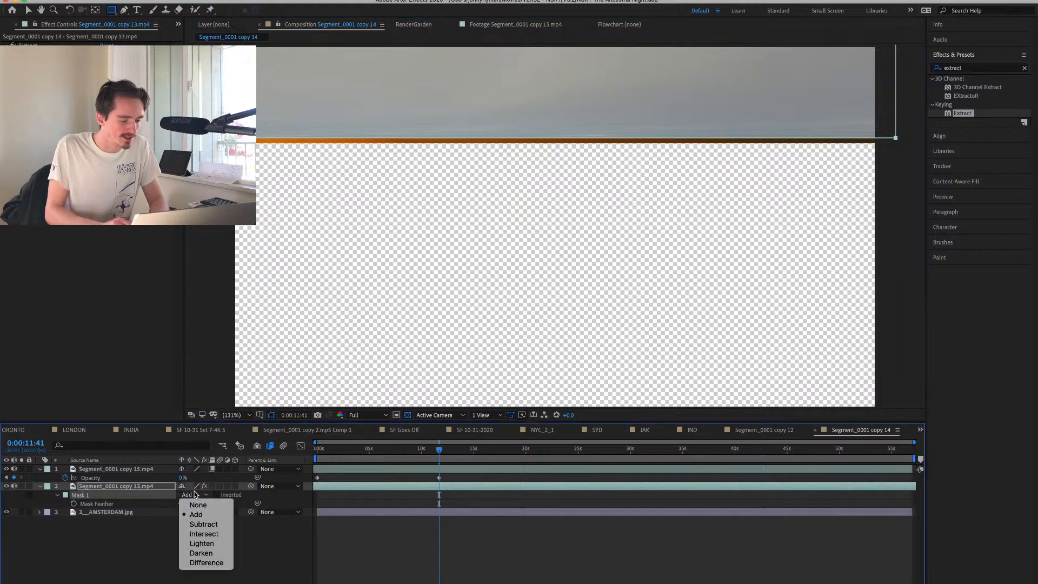
pyautogui.click(201, 524)
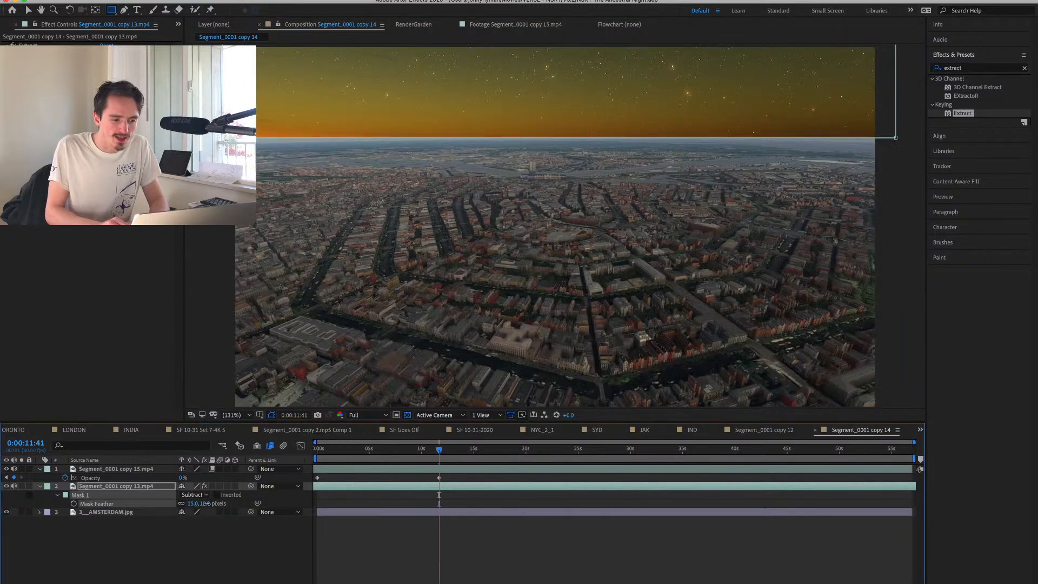
pyautogui.moveTo(223, 503); pyautogui.dragTo(204, 504)
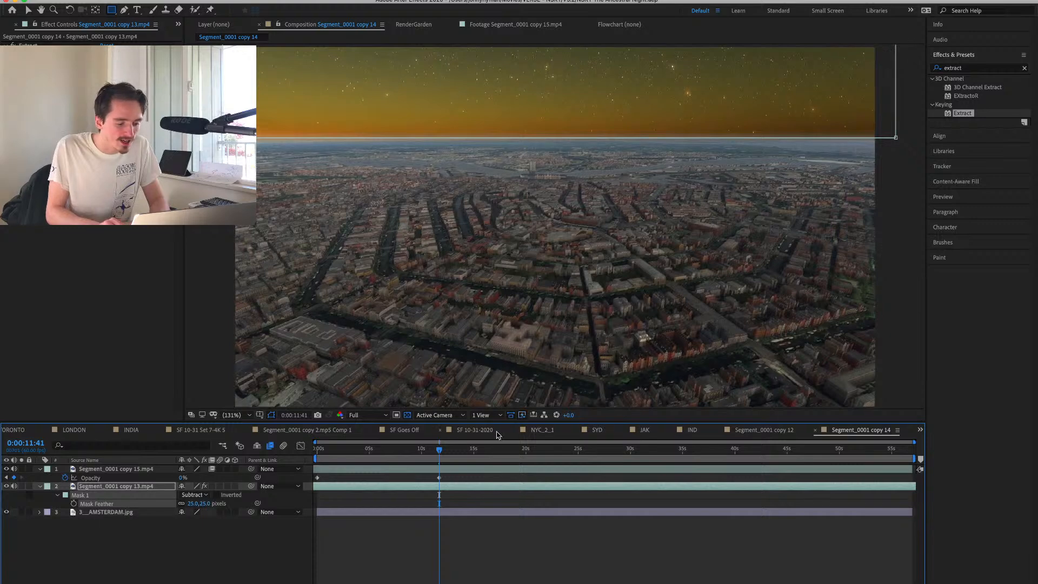
# Try shifting the copy 13 day layer slightly in the frame, undo the move, and clear the selection.
pyautogui.click(406, 419)
pyautogui.press('v')
pyautogui.click(446, 108)
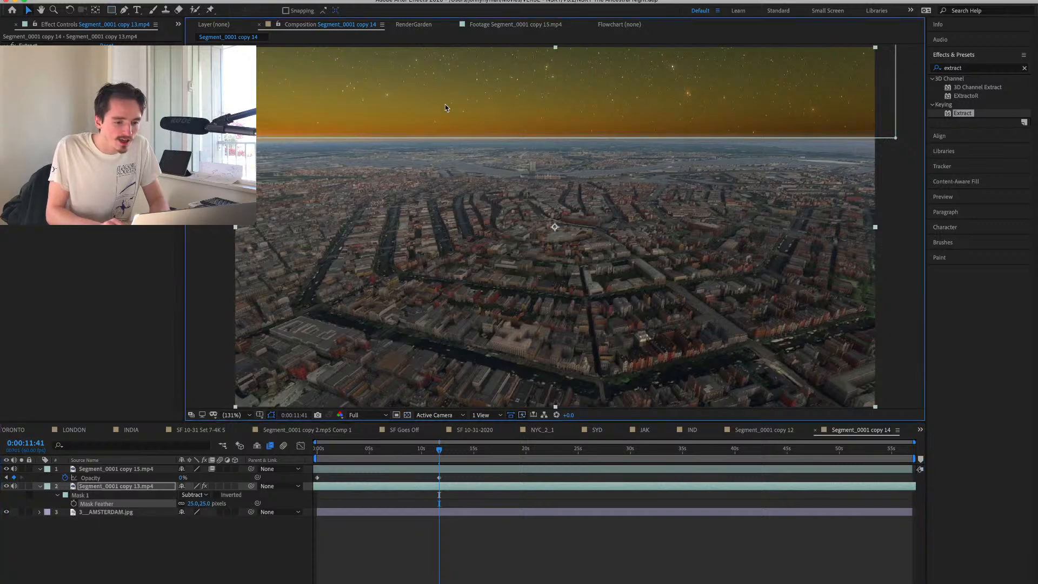
pyautogui.moveTo(480, 101); pyautogui.dragTo(480, 102)
pyautogui.press('super+z')
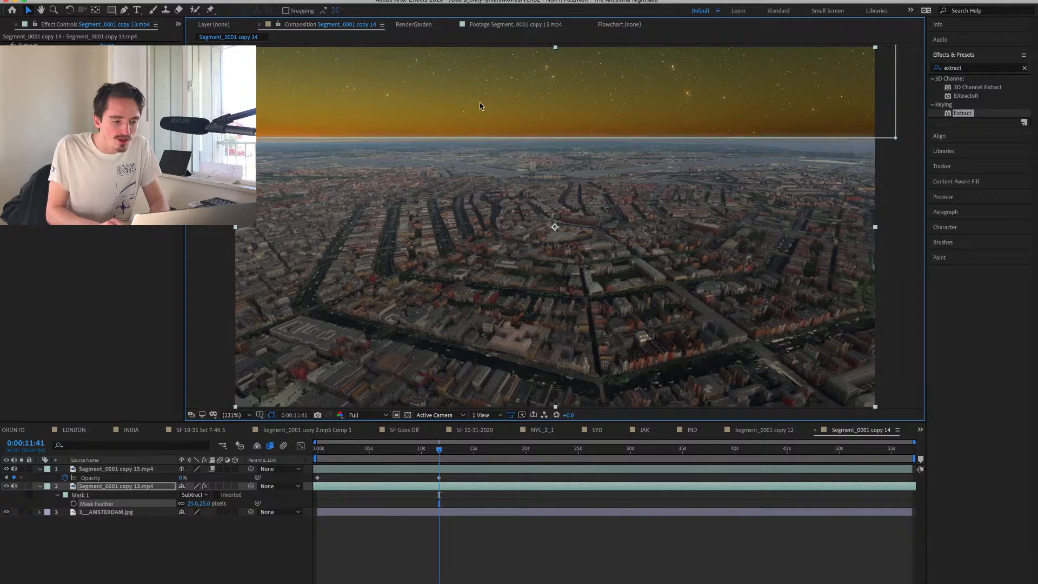
pyautogui.click(132, 488)
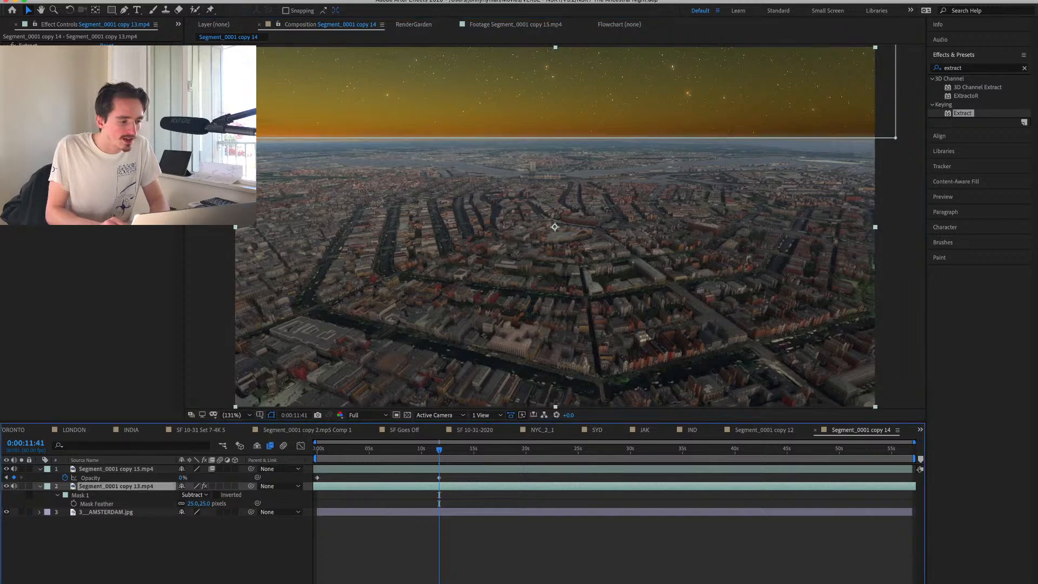
pyautogui.click(29, 46)
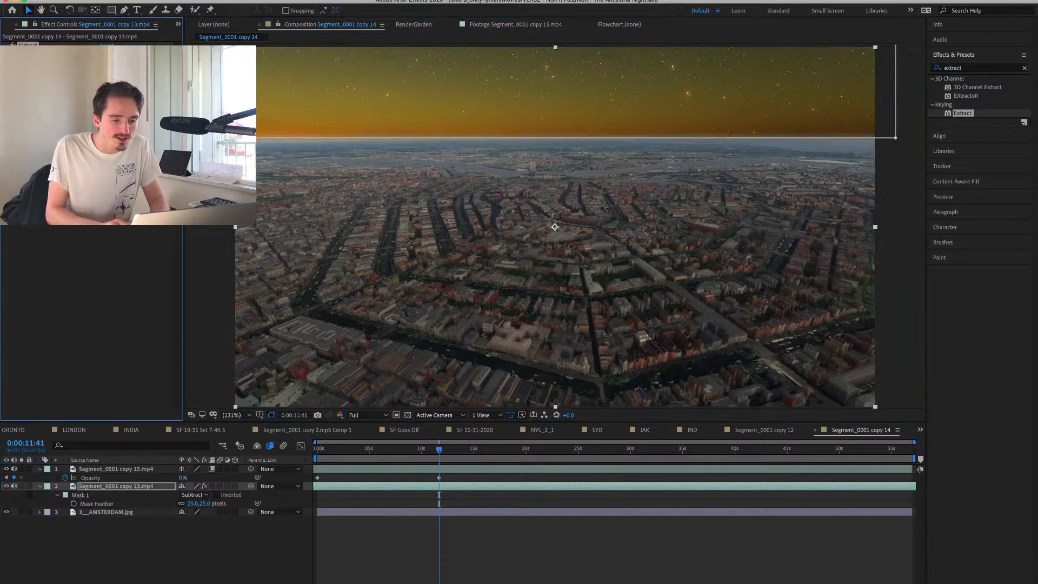
pyautogui.click(485, 548)
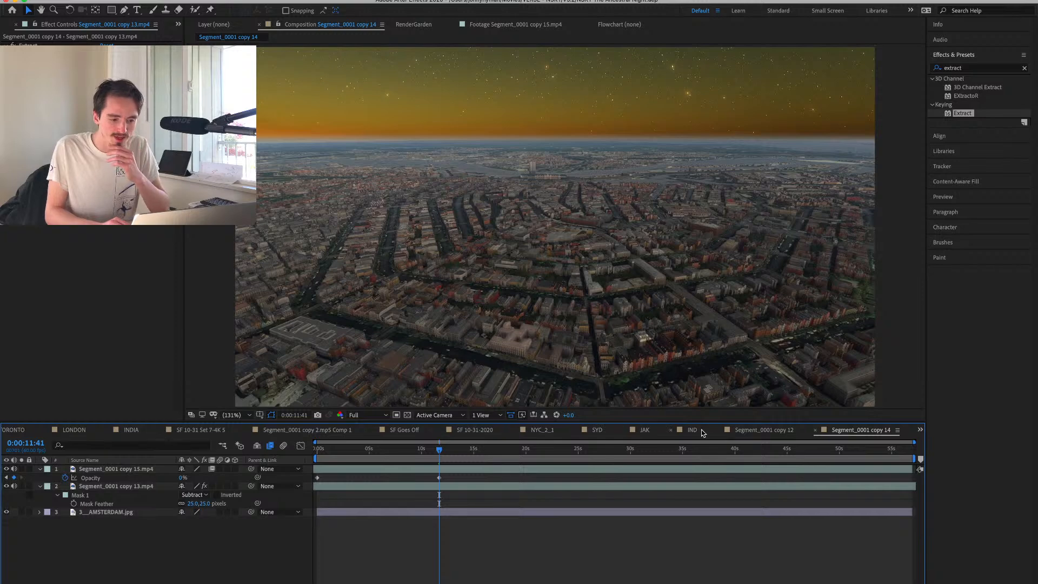
# Search the effects for "correc" to find a color correction effect.
pyautogui.click(960, 69)
pyautogui.write('correc')
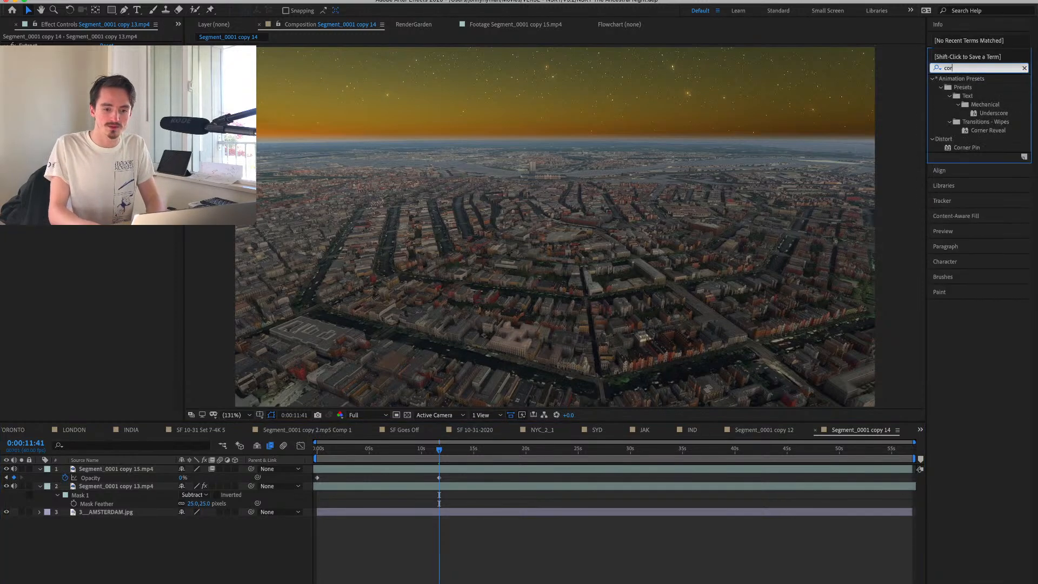
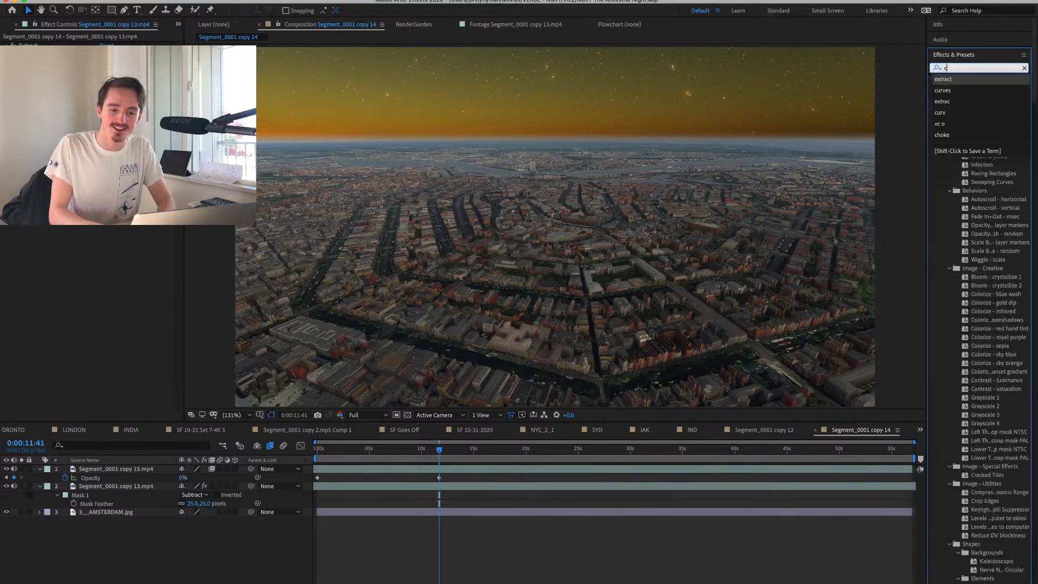
# Apply the Curves effect to the 3__AMSTERDAM.jpg layer and pull its curve down to darken the sunset sky.
pyautogui.press('BackSpace')
pyautogui.press('BackSpace')
pyautogui.press('BackSpace')
pyautogui.press('BackSpace')
pyautogui.press('BackSpace')
pyautogui.write('urve')
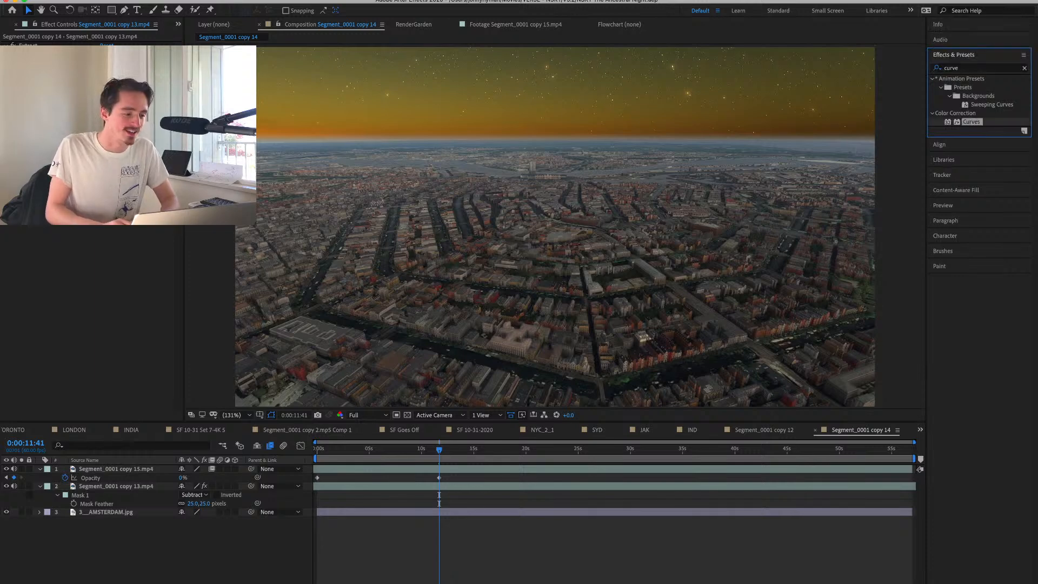
pyautogui.moveTo(967, 123); pyautogui.dragTo(108, 512)
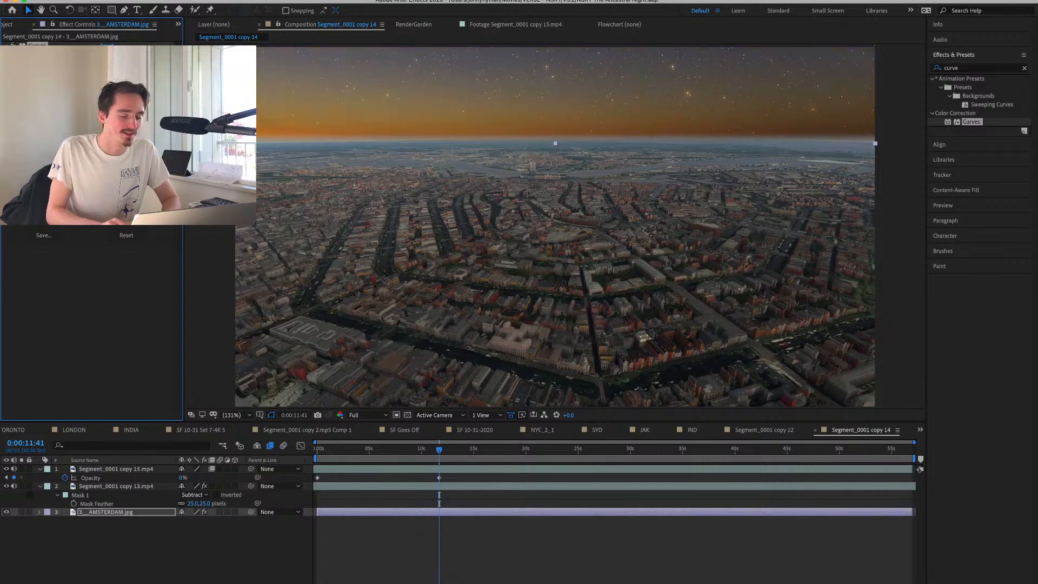
pyautogui.moveTo(90, 157); pyautogui.dragTo(96, 177)
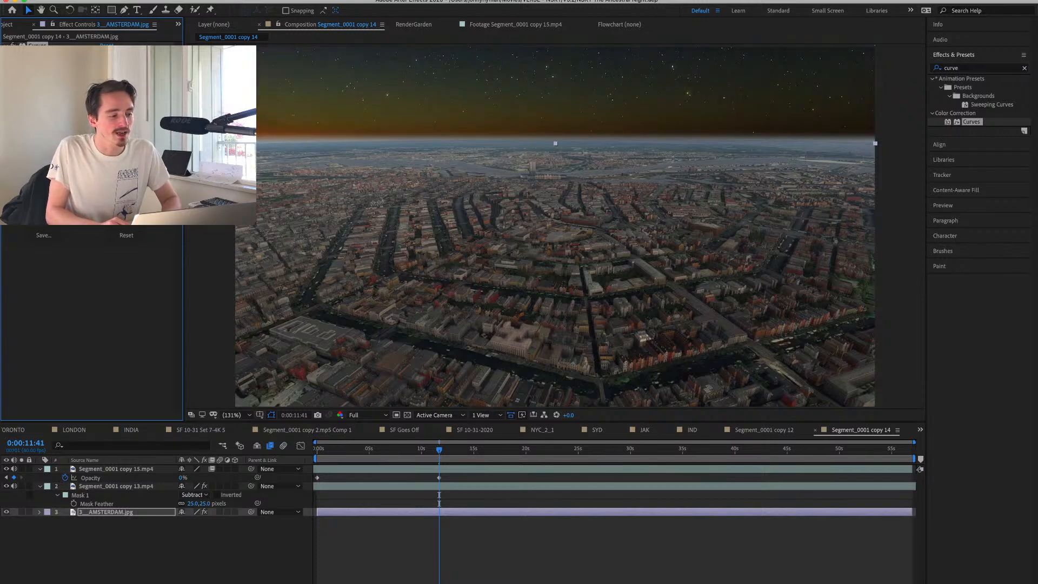
pyautogui.moveTo(96, 178); pyautogui.dragTo(92, 163)
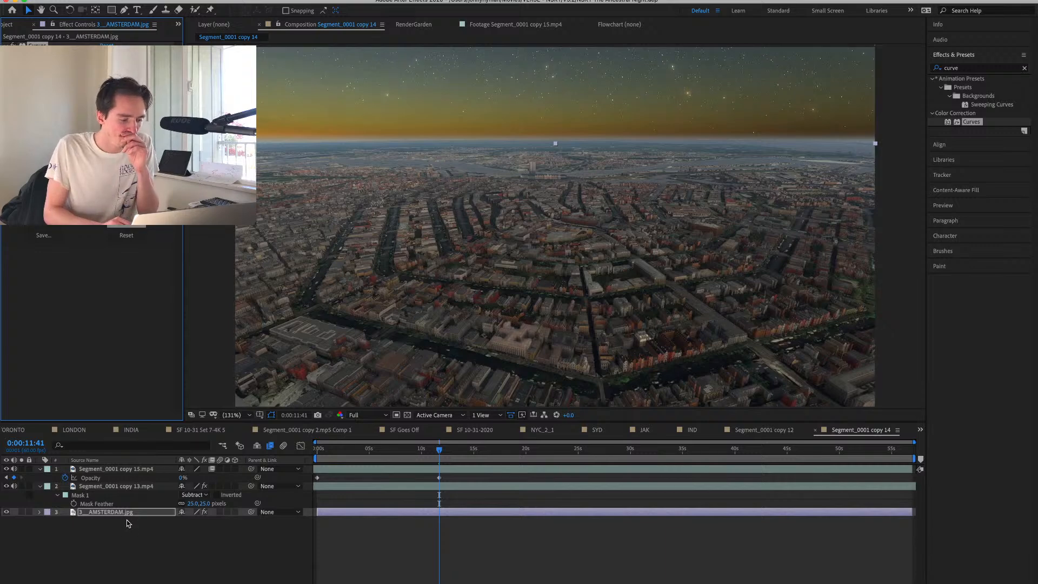
# Move 3__AMSTERDAM.jpg above Segment_0001 copy 13.mp4 and draw an inverted rectangular mask along the horizon, feathered 74 pixels.
pyautogui.moveTo(124, 518); pyautogui.dragTo(126, 481)
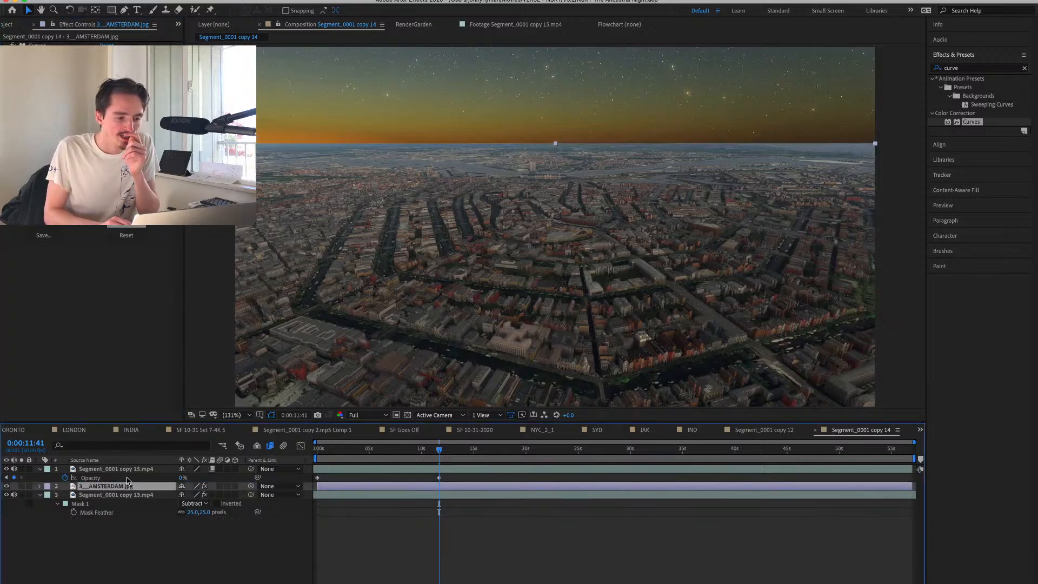
pyautogui.press('q')
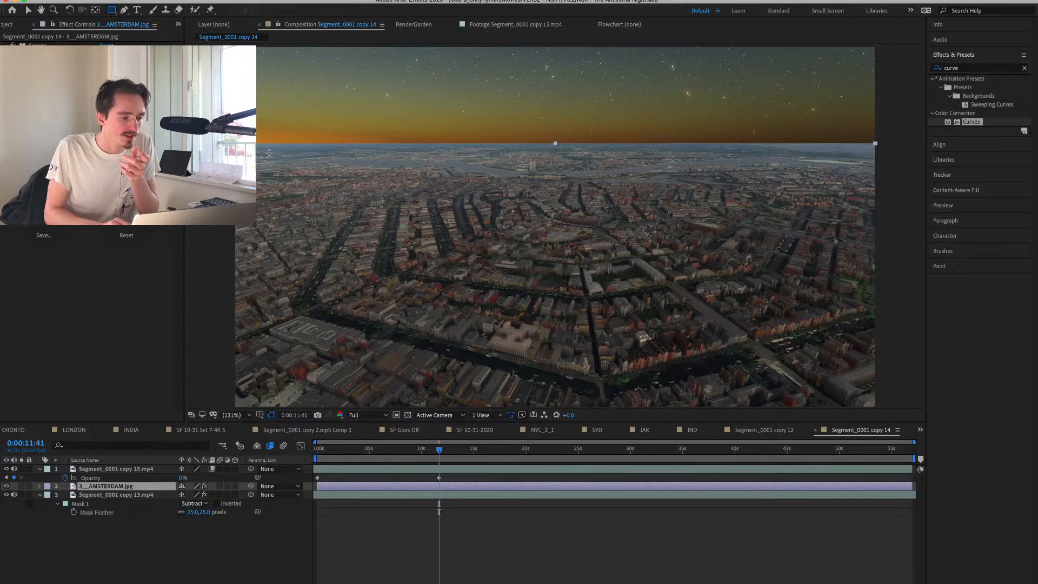
pyautogui.moveTo(238, 134); pyautogui.dragTo(900, 182)
pyautogui.press('f')
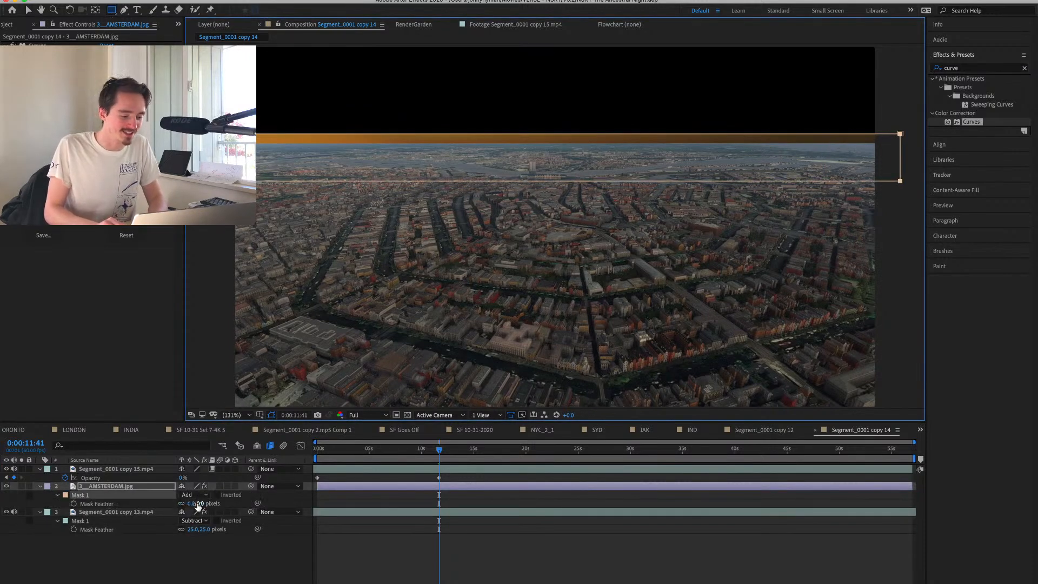
pyautogui.click(217, 496)
pyautogui.moveTo(196, 503); pyautogui.dragTo(237, 504)
# Shift the masked sky layer slightly down so its lower edge blends into the city horizon.
pyautogui.press('v')
pyautogui.click(480, 137)
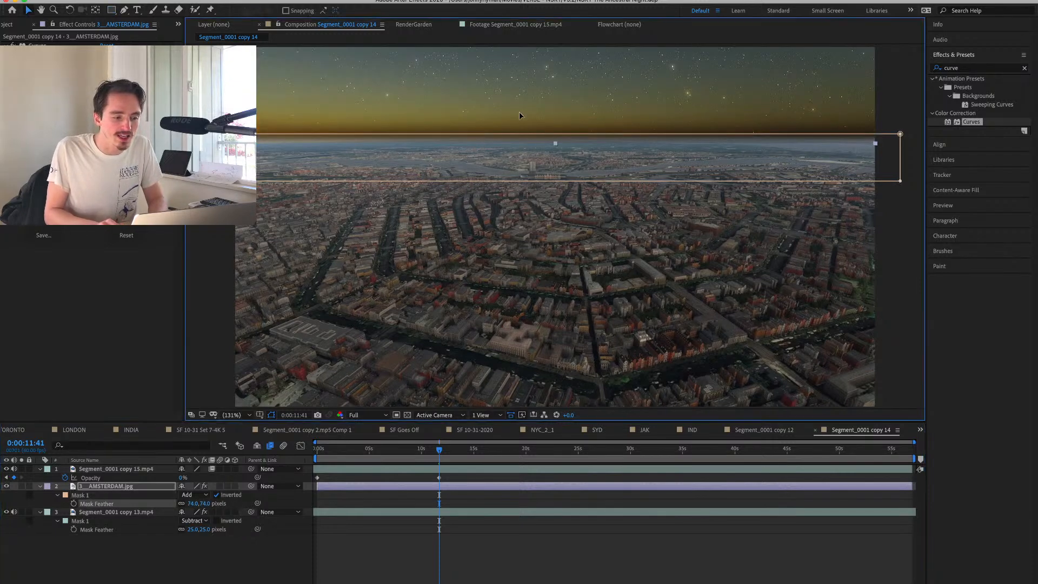
pyautogui.moveTo(520, 111); pyautogui.dragTo(520, 118)
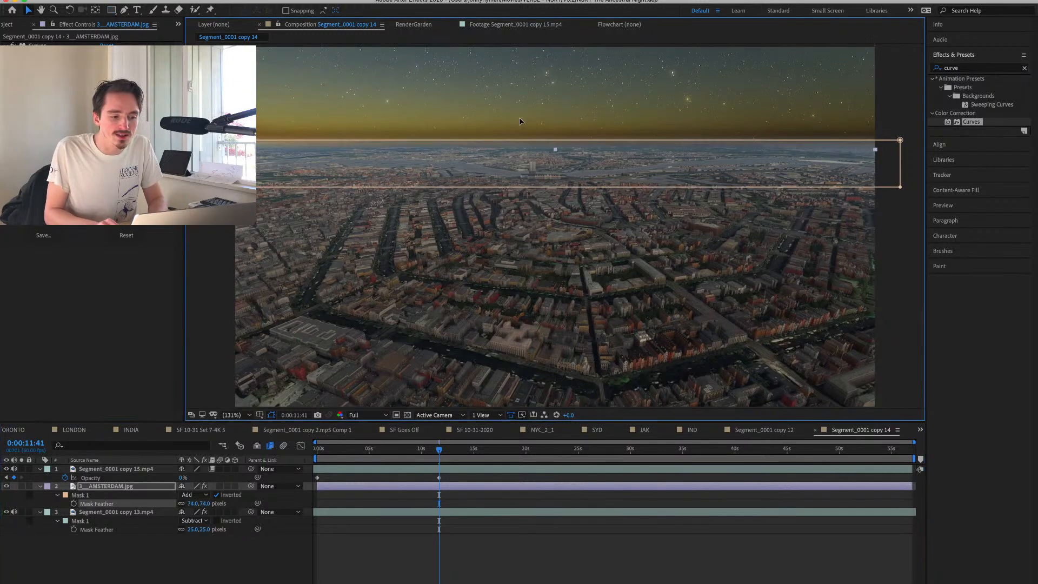
# Apply Curves to Segment_0001 copy 13.mp4 and lower the midtones to darken the city.
pyautogui.click(120, 512)
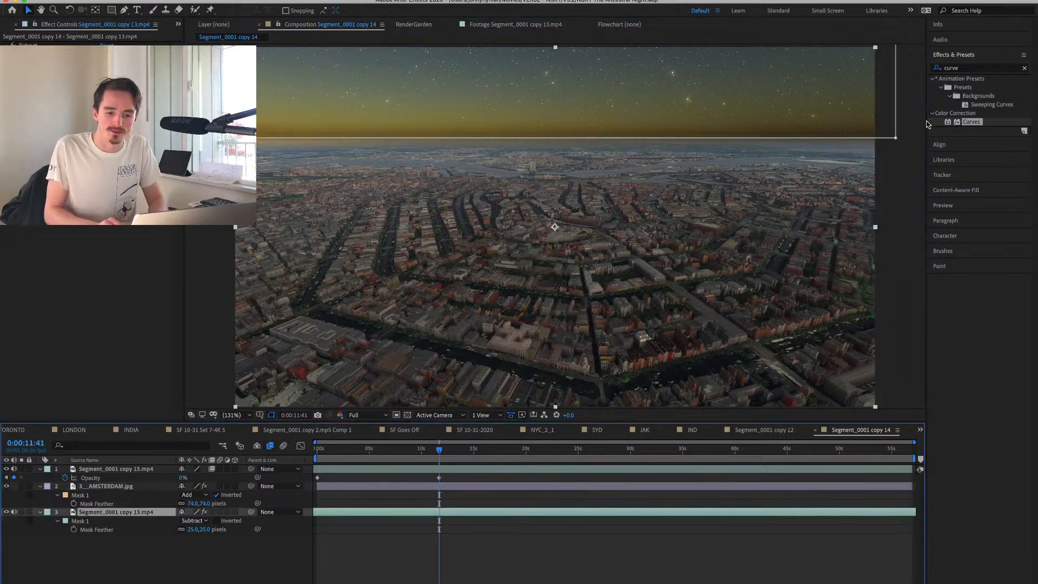
pyautogui.doubleClick(963, 122)
pyautogui.moveTo(87, 280); pyautogui.dragTo(90, 296)
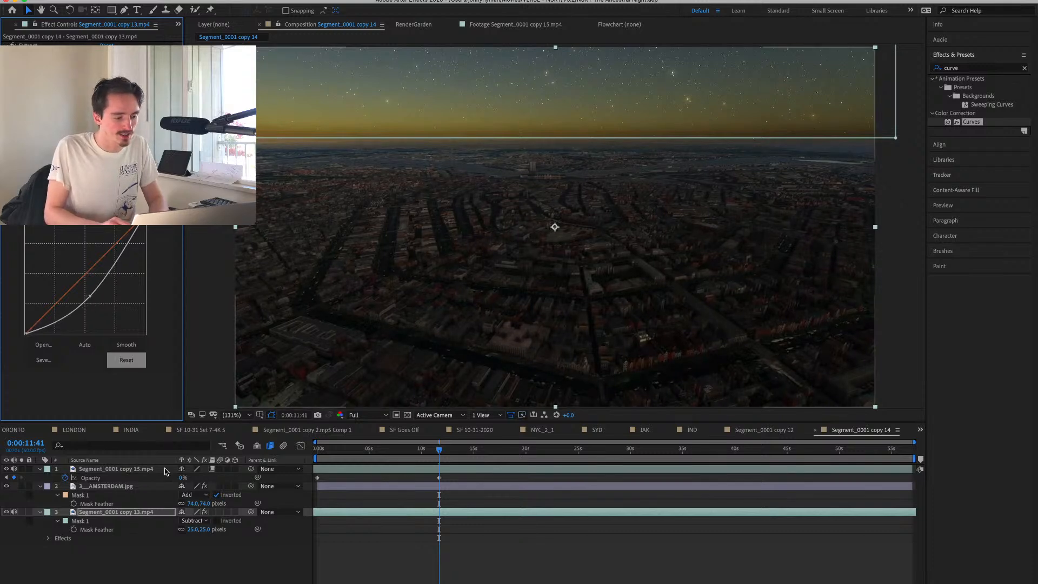
# Darken the 3__AMSTERDAM.jpg sky's curve further and add the Vibrance effect with Vibrance set to -89.
pyautogui.click(121, 487)
pyautogui.click(99, 350)
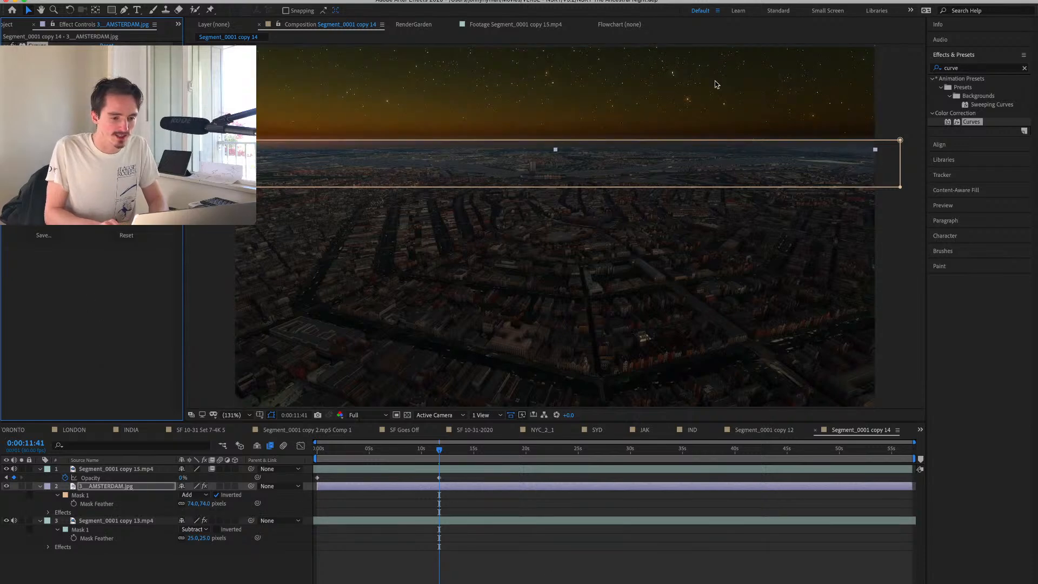
pyautogui.click(956, 68)
pyautogui.write('vibra')
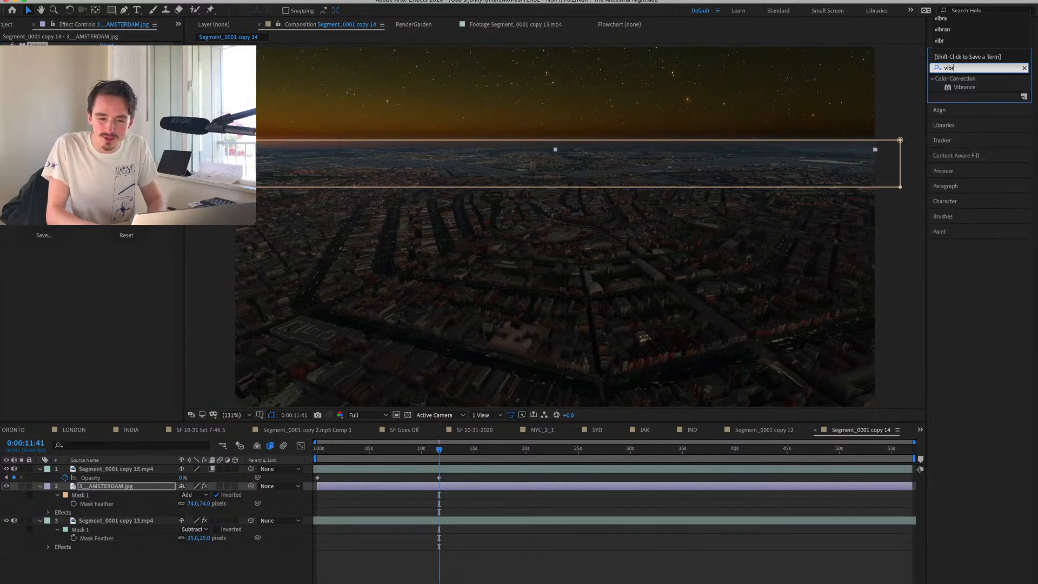
pyautogui.doubleClick(965, 87)
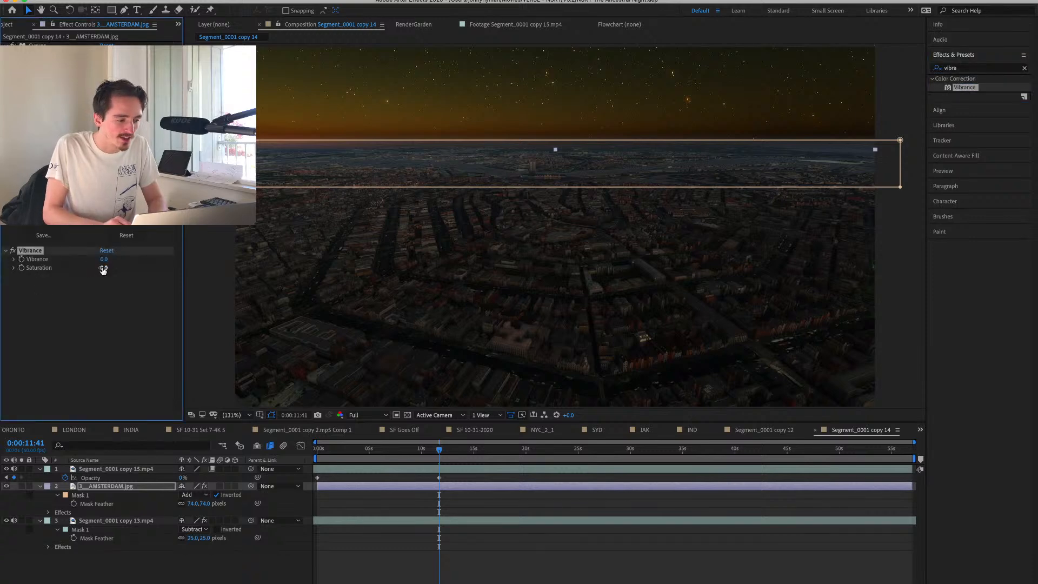
pyautogui.moveTo(104, 262); pyautogui.dragTo(59, 262)
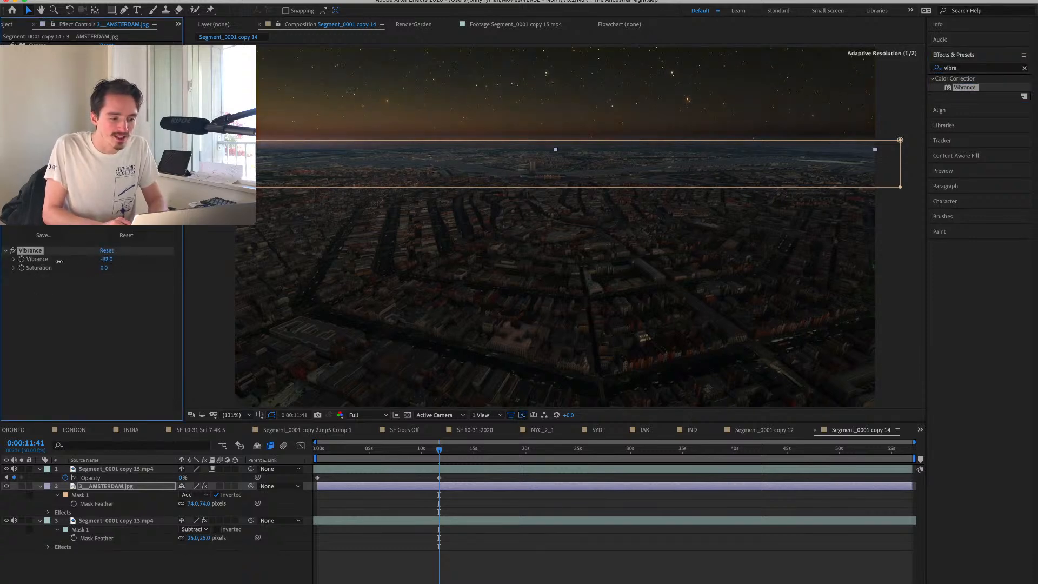
pyautogui.click(582, 530)
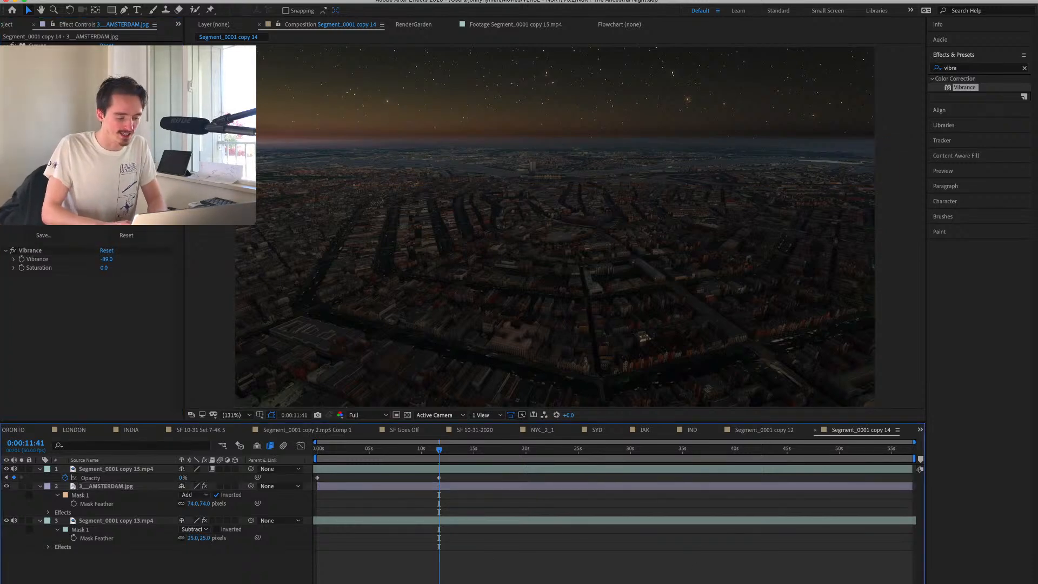
# Add a null object and parent both Segment_0001 video layers and 3__AMSTERDAM.jpg to it.
pyautogui.press('super+alt+shift+y')
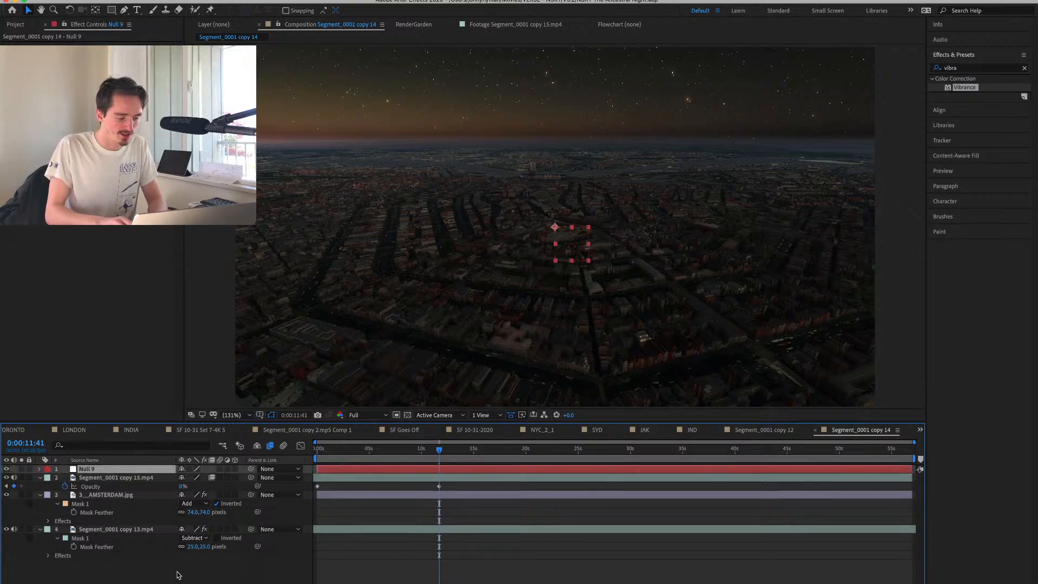
pyautogui.click(137, 476)
pyautogui.keyDown('shift'); pyautogui.click(127, 530); pyautogui.keyUp('shift')
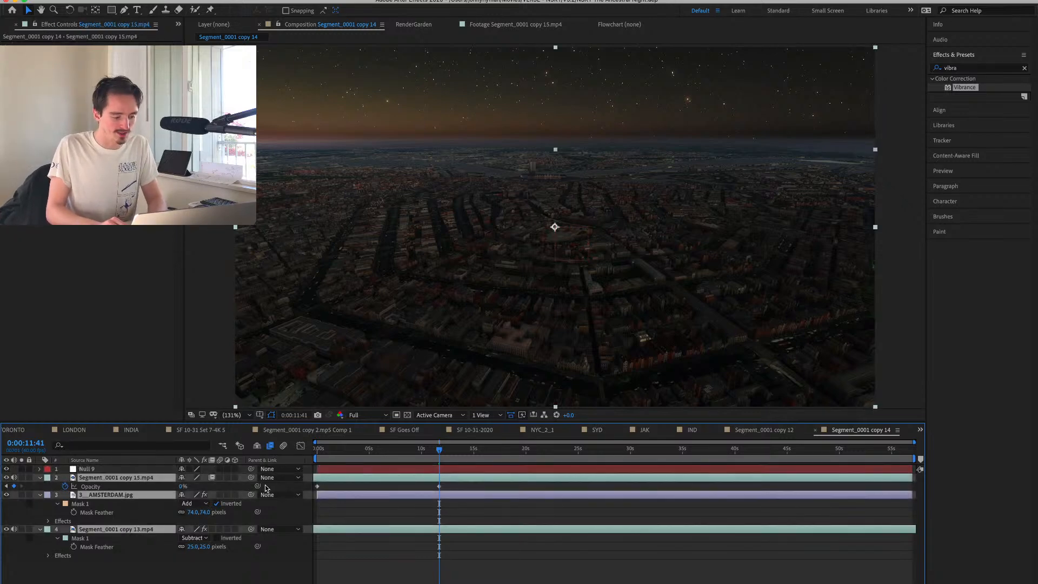
pyautogui.moveTo(251, 496); pyautogui.dragTo(118, 469)
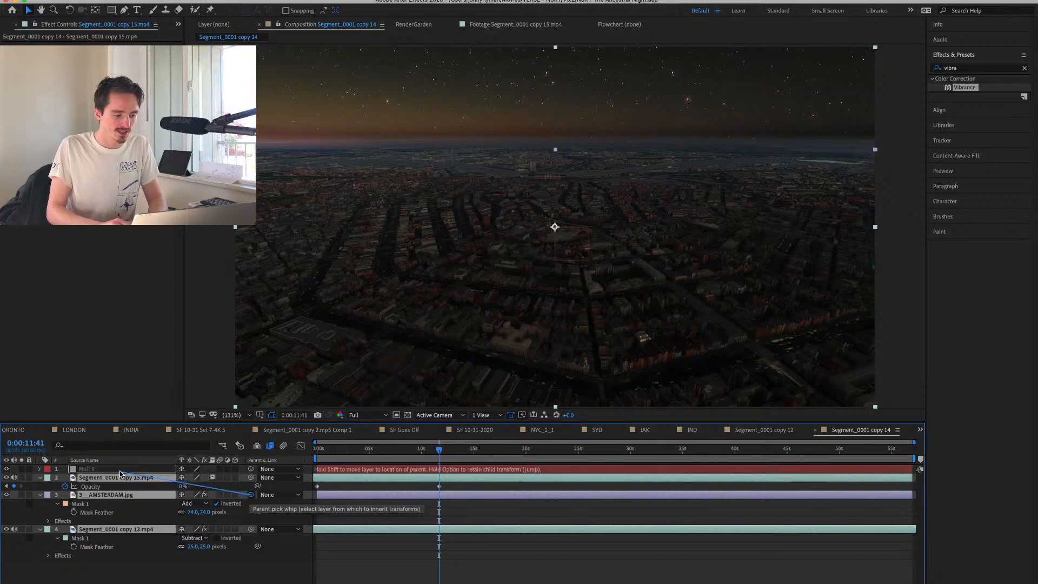
# Keyframe the null's position at 0:00:11:41 and lower it to 960, 1212.3 at 0:00:49:49, easing these keyframes and the last opacity keyframe.
pyautogui.click(118, 470)
pyautogui.press('p')
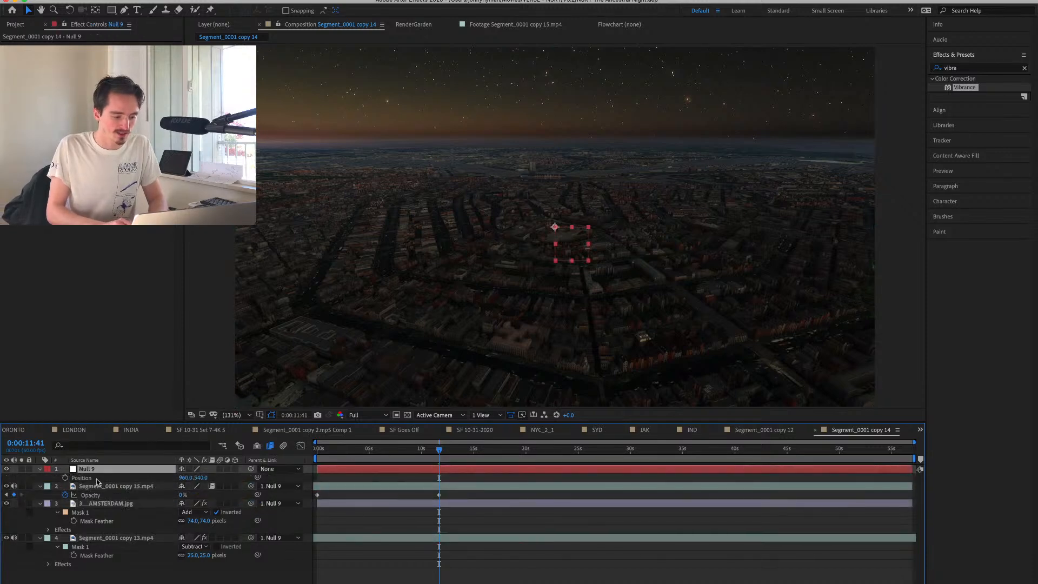
pyautogui.click(65, 478)
pyautogui.click(838, 448)
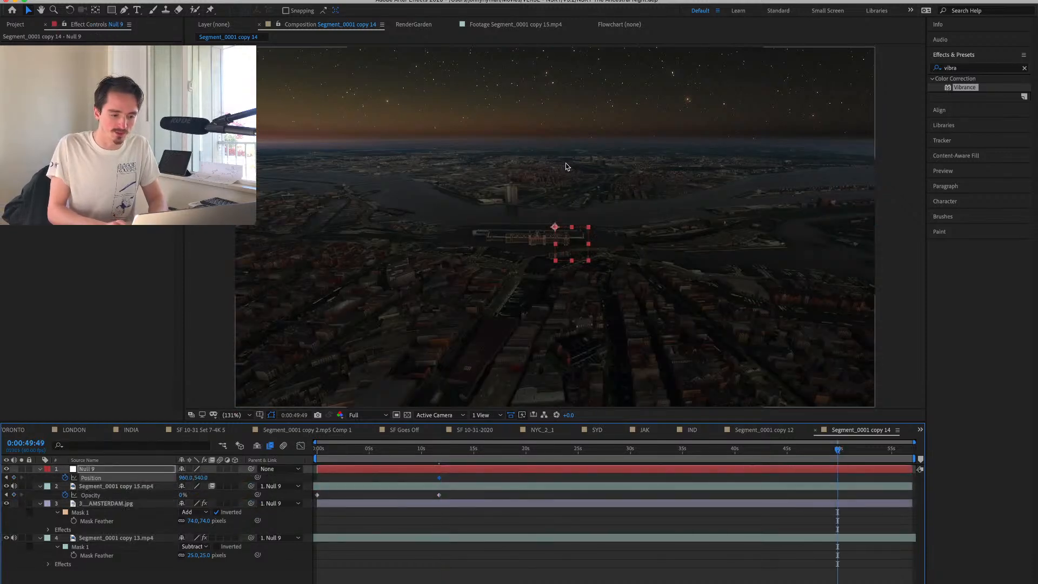
pyautogui.moveTo(583, 236); pyautogui.dragTo(597, 462)
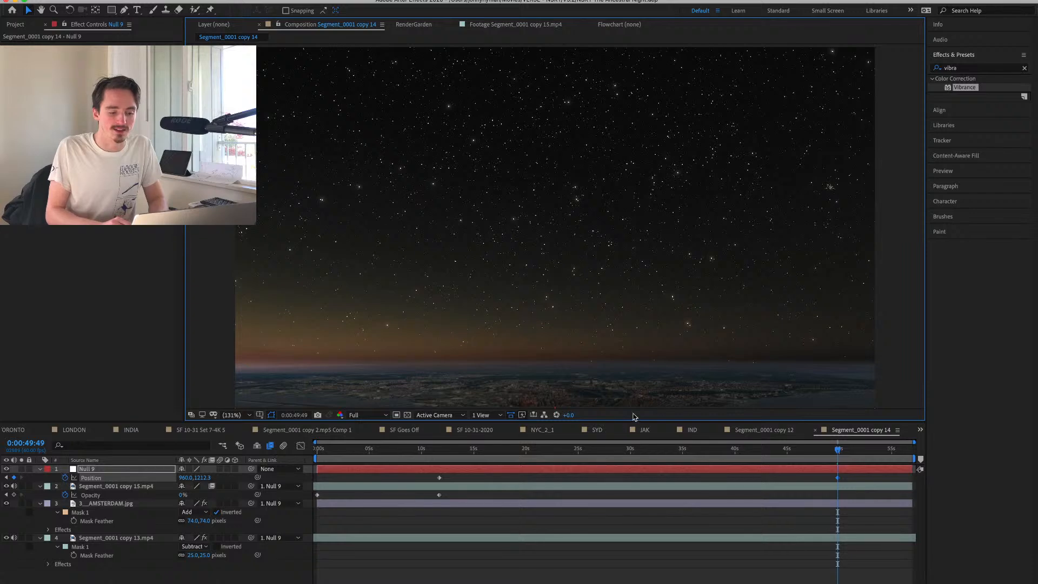
pyautogui.moveTo(425, 480); pyautogui.dragTo(886, 504)
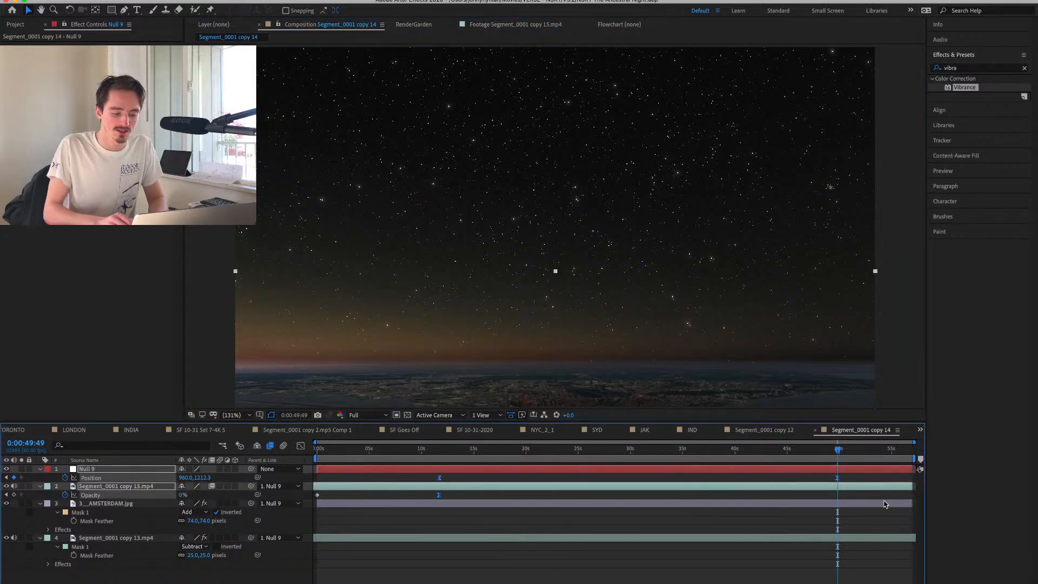
# Preview the composition from its start to check the night-to-sky transition, and return near the beginning.
pyautogui.click(318, 452)
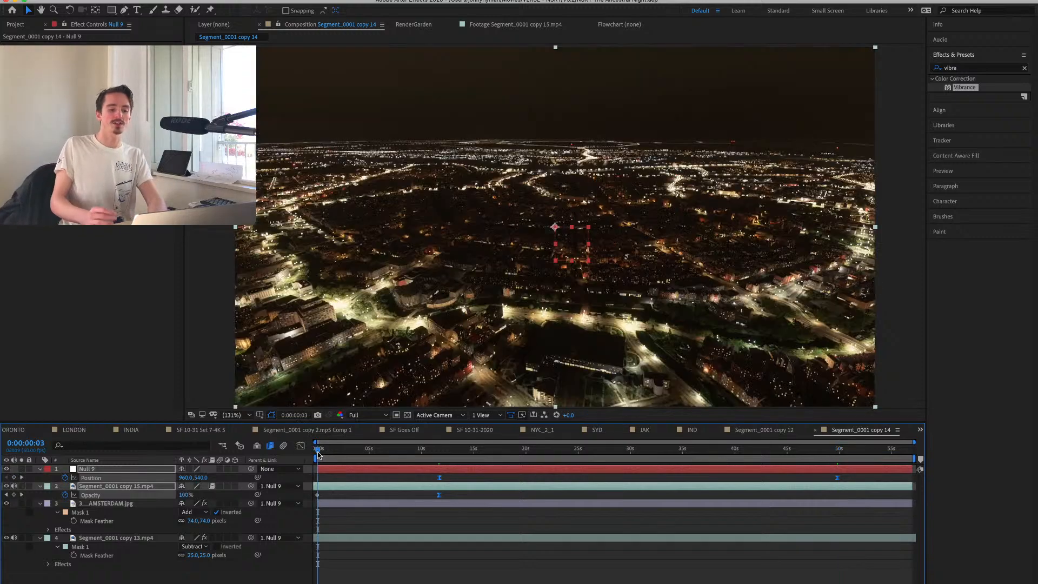
pyautogui.click(883, 228)
pyautogui.press('space')
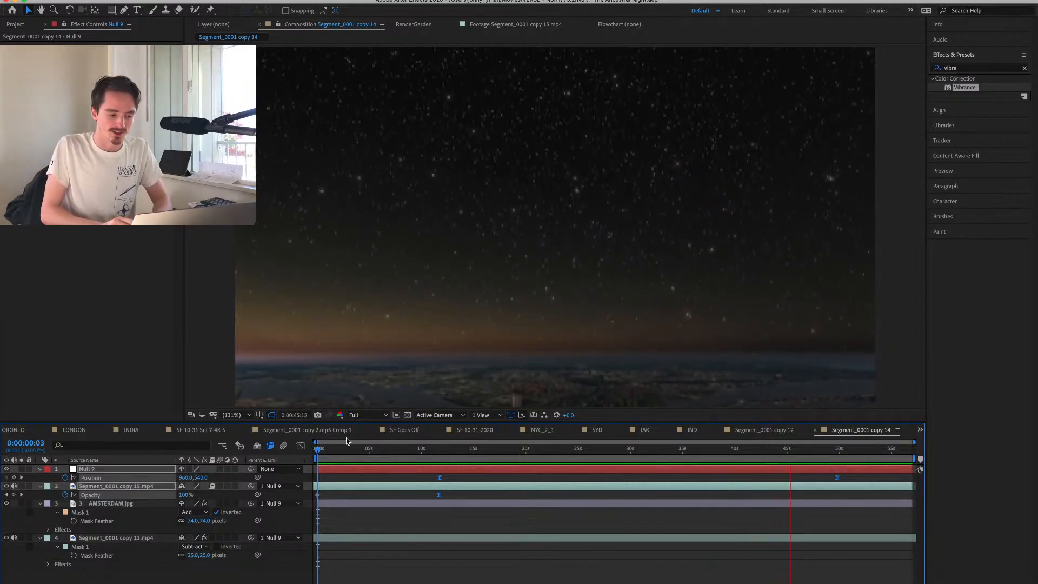
pyautogui.press('space')
pyautogui.click(322, 450)
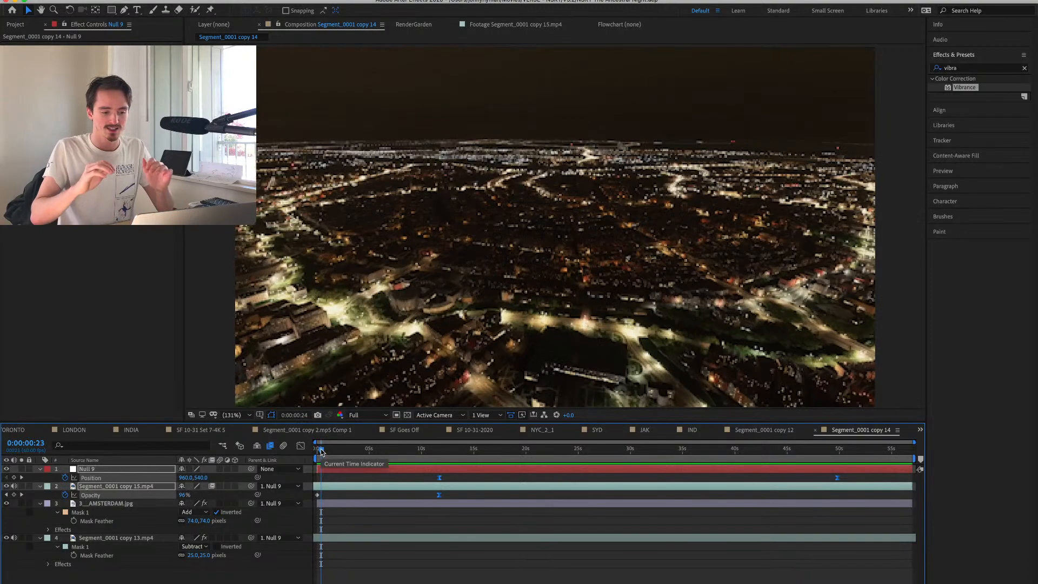